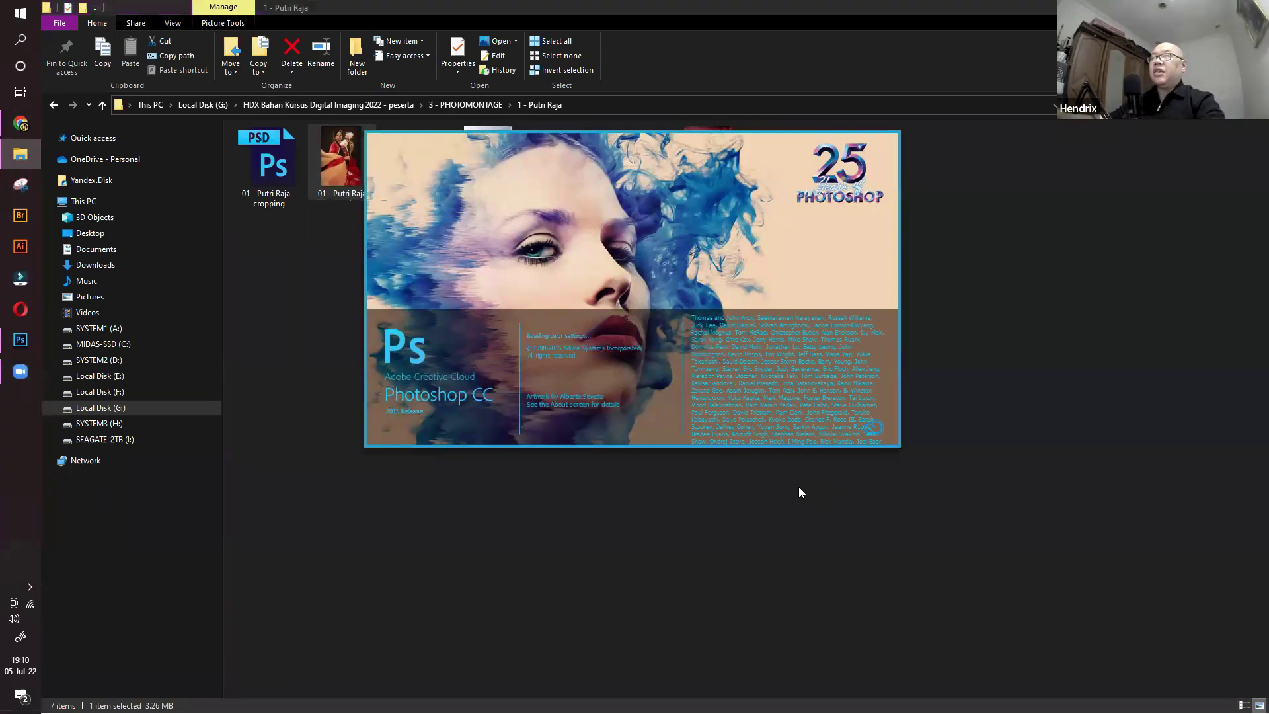
Open the photo 01 - Putri Raja.jpg in Photoshop and select the woman with the automatic Subject selection
drag(340, 159, 443, 393)
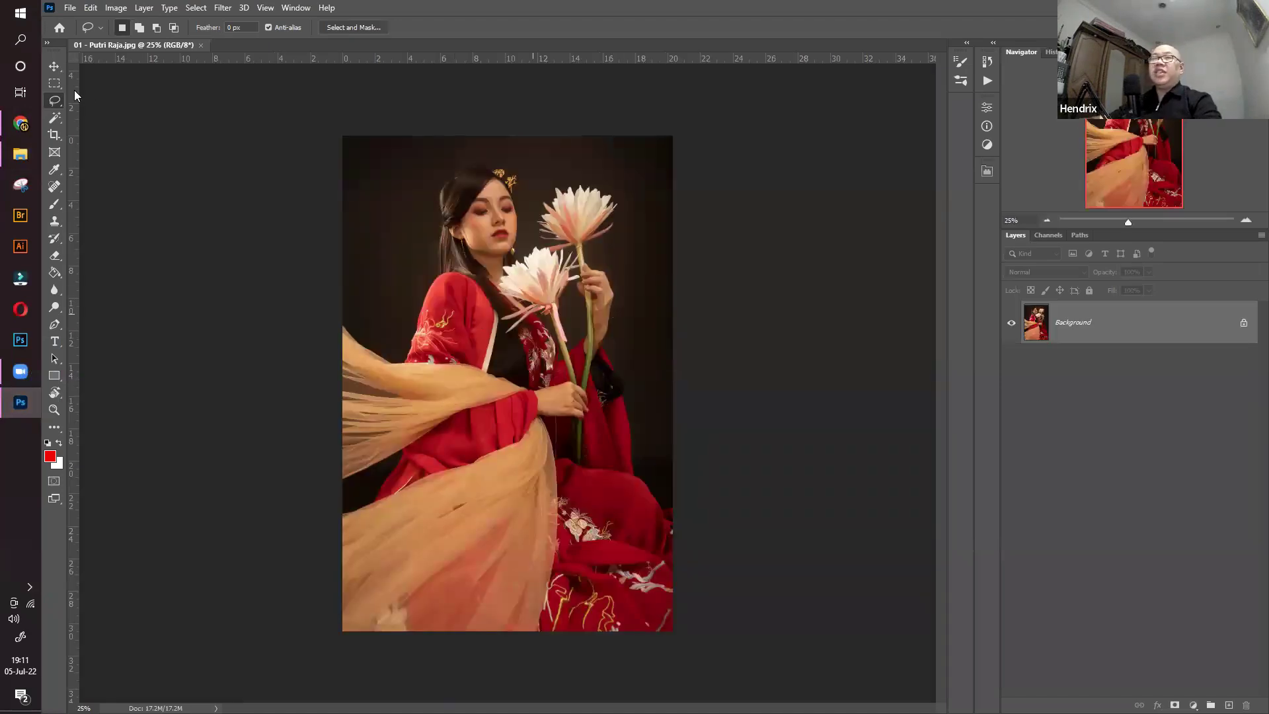
click(54, 66)
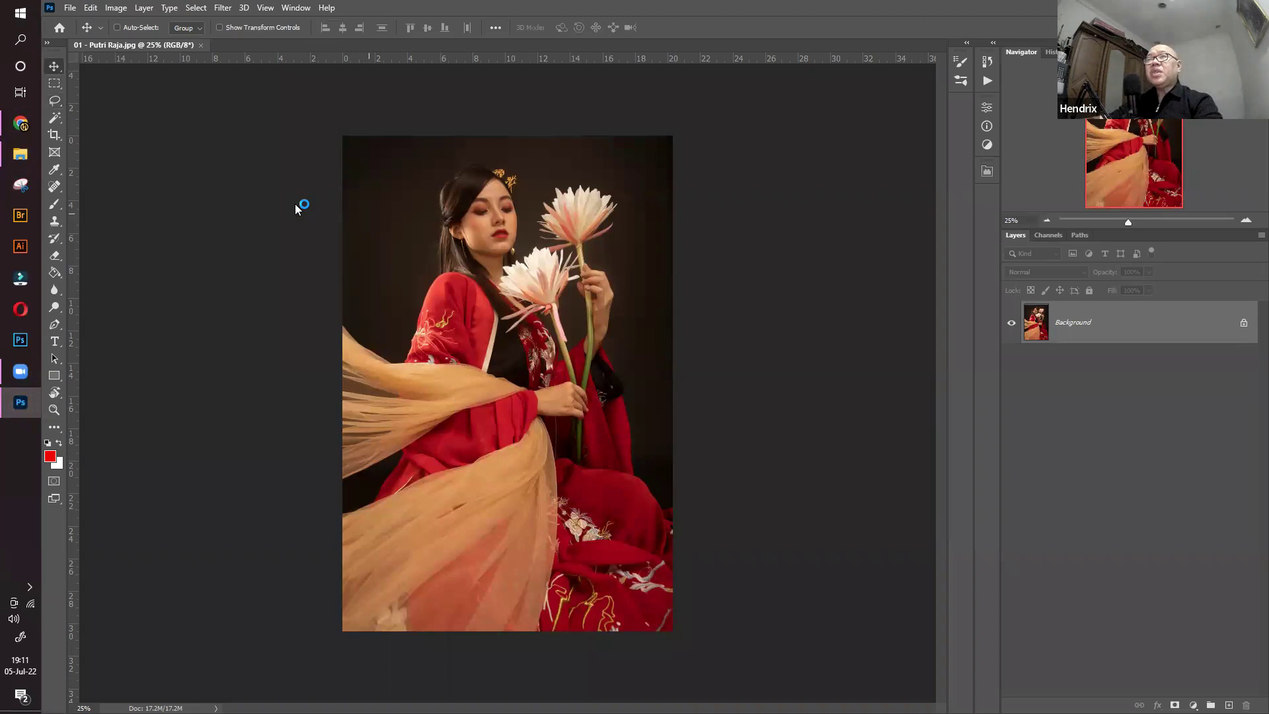
click(196, 9)
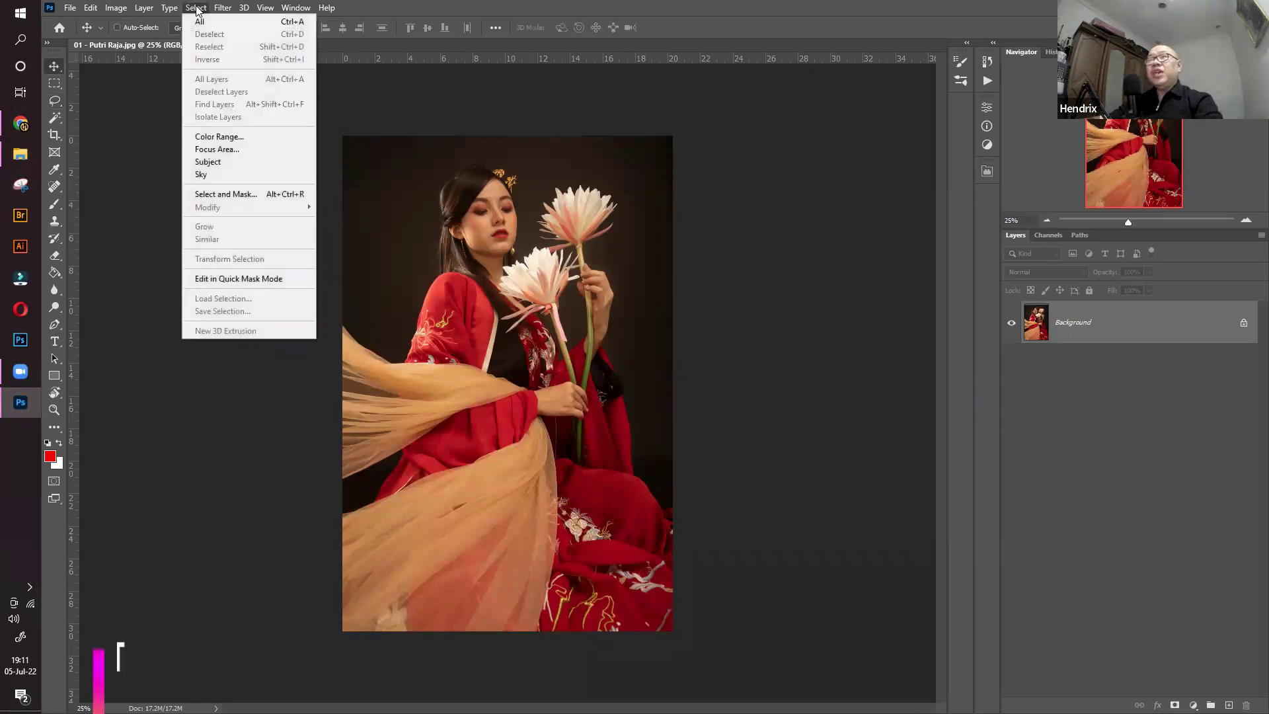
click(230, 167)
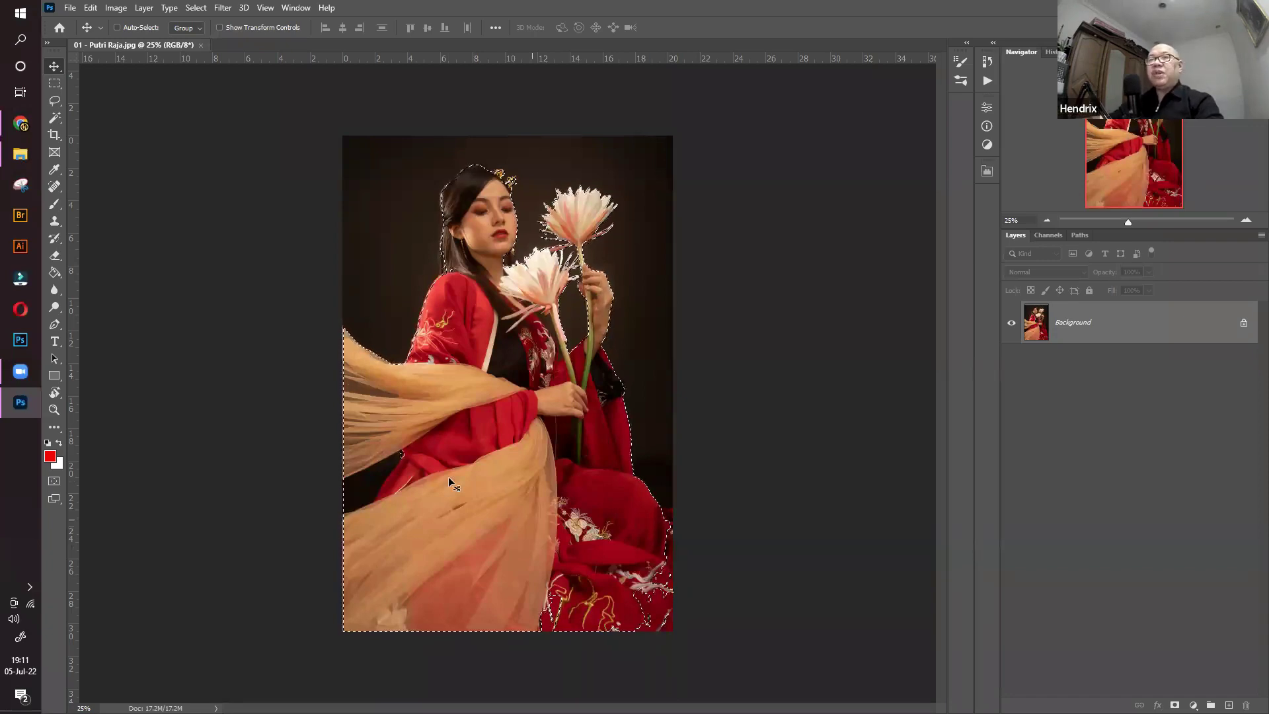
Add the missed parts of the red skirt in the photo's lower-right corner to the selection with the Lasso tool
key(z)
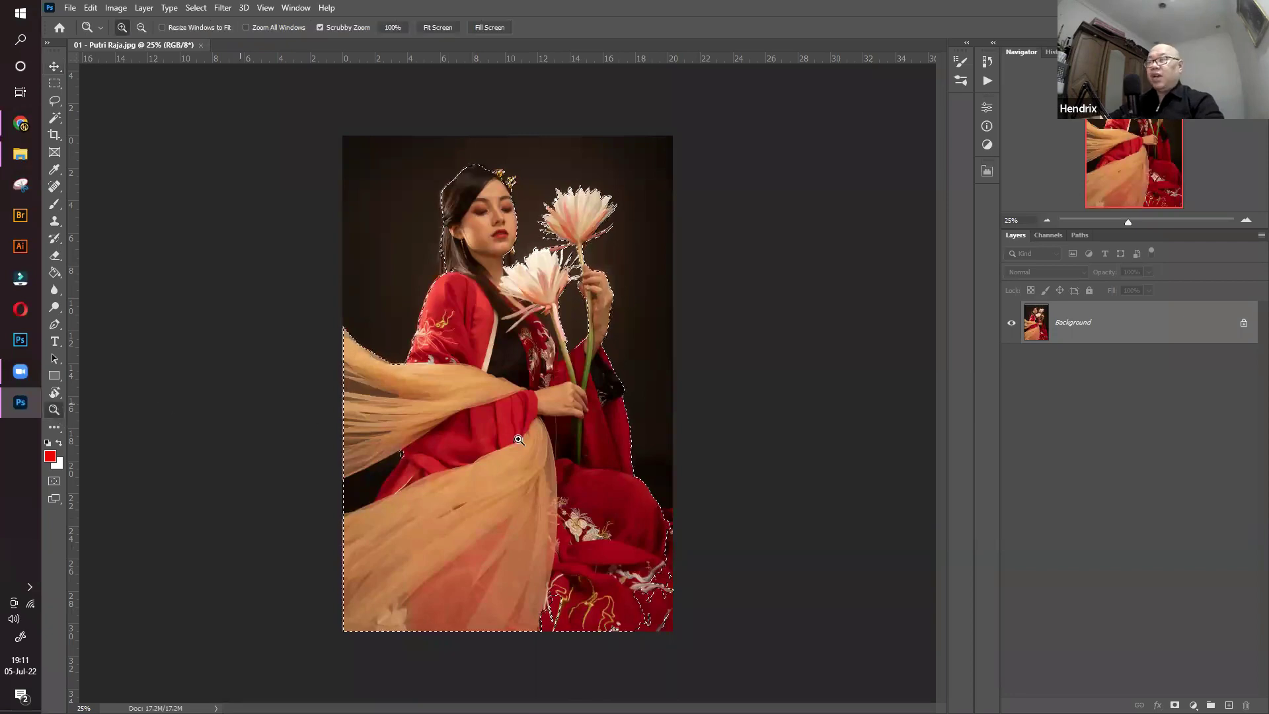
drag(672, 582, 705, 566)
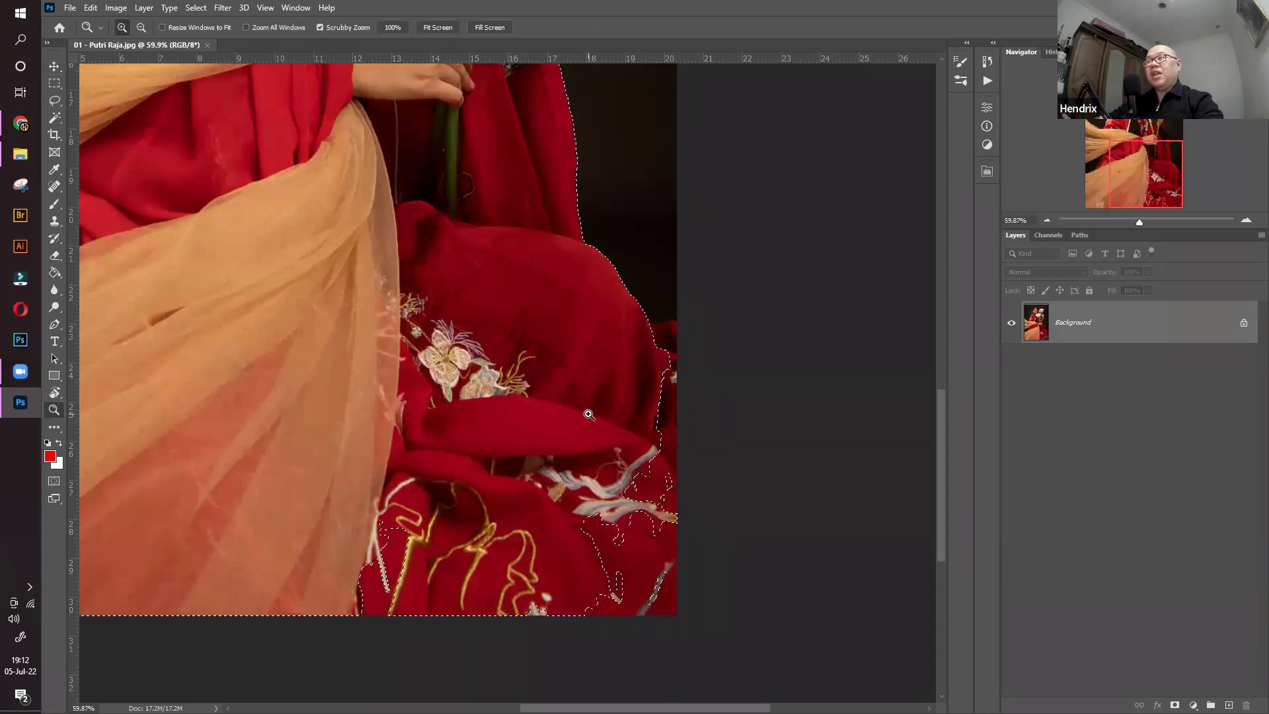
click(54, 102)
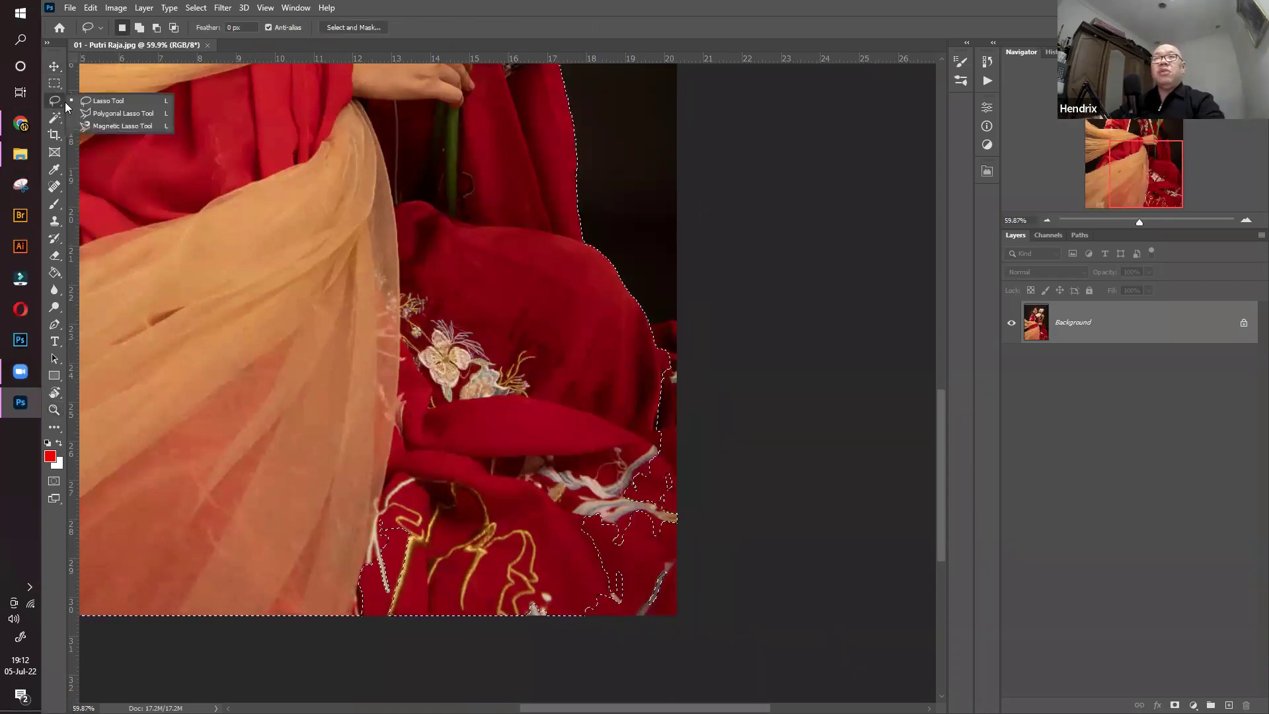
click(108, 101)
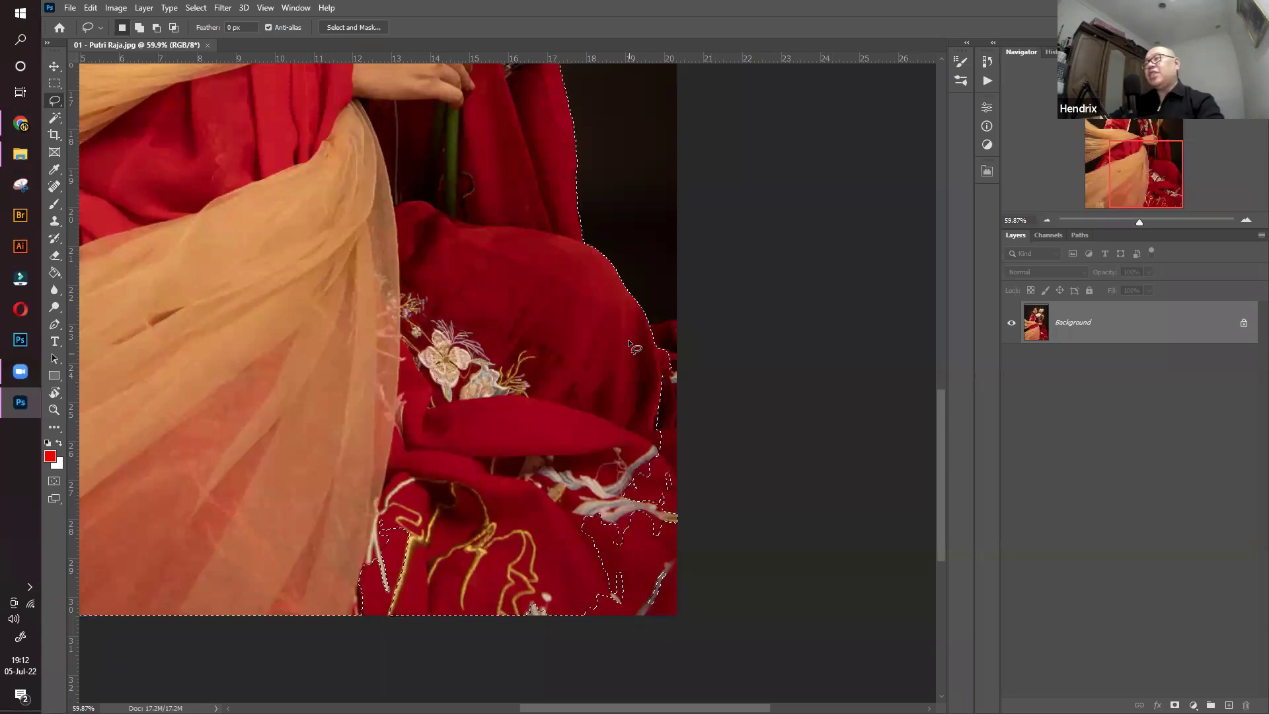
key(shift)
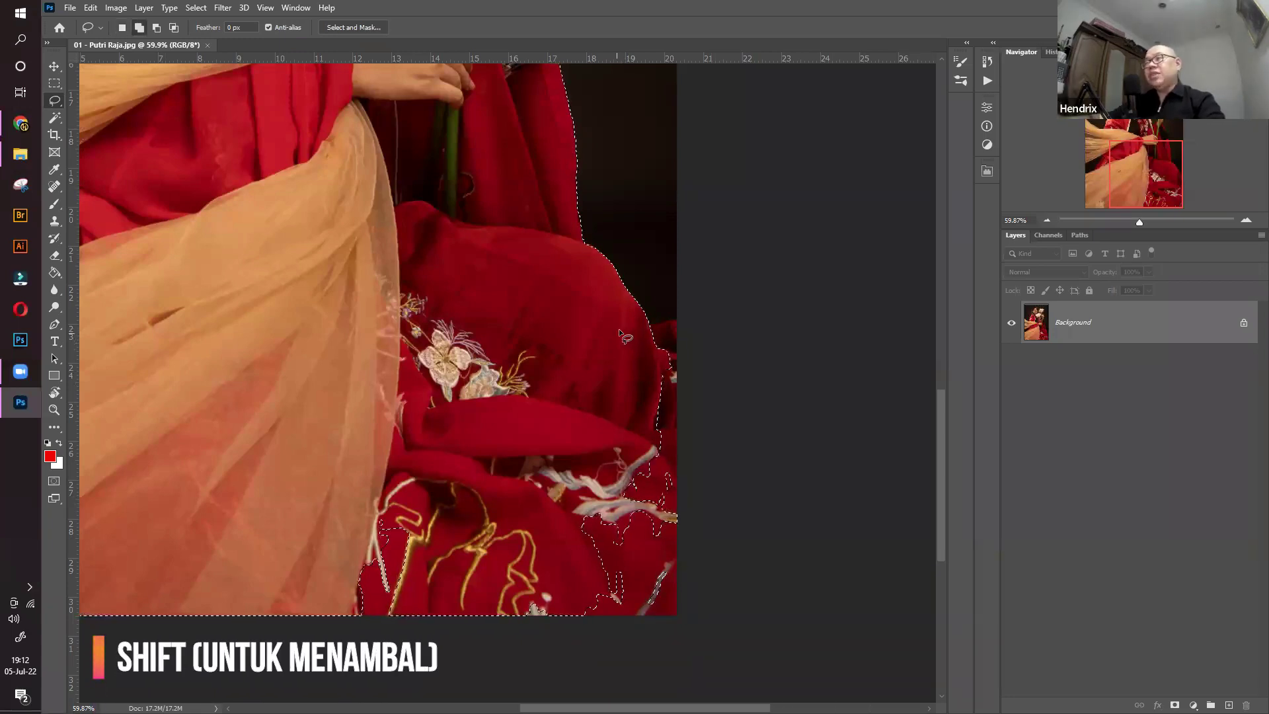
mouse_move(640, 331)
mouse_down()
mouse_move(745, 326)
mouse_move(484, 685)
mouse_move(316, 632)
mouse_up()
drag(322, 465, 422, 391)
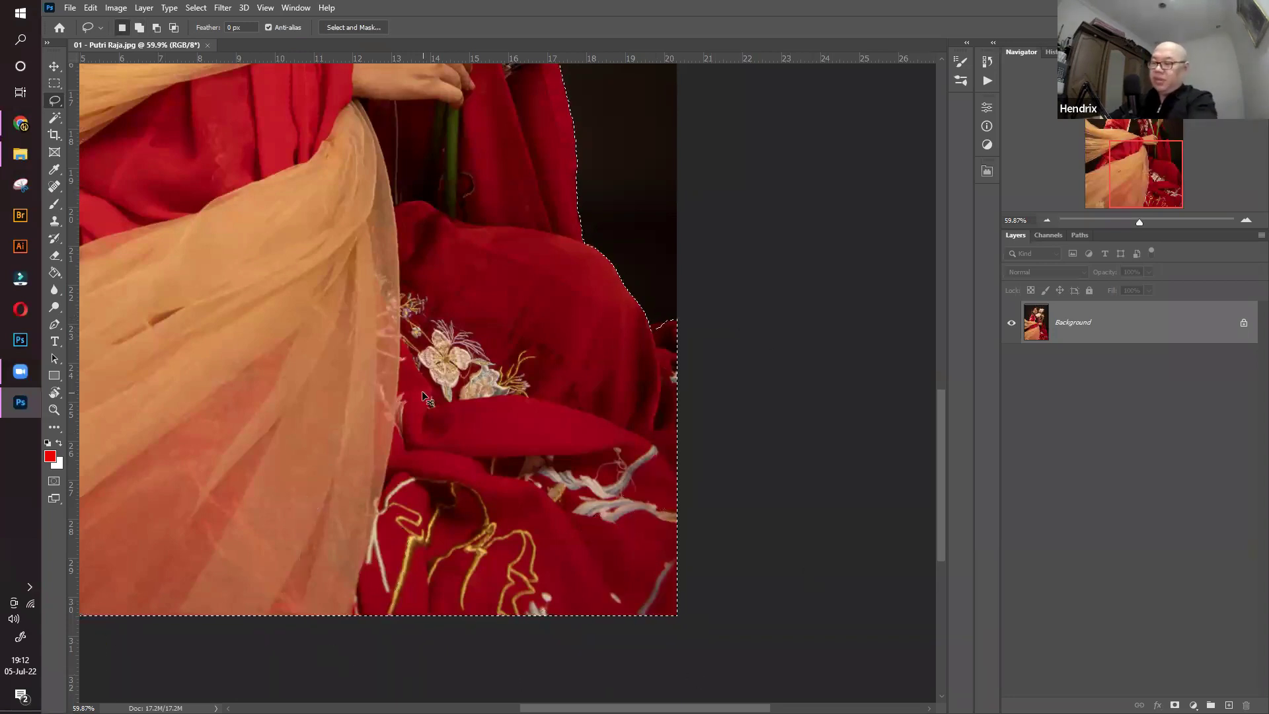
Subtract the dark background gap between the two orange veils at the photo's left edge from the selection with the Lasso tool
key(ctrl+minus)
key(ctrl+minus)
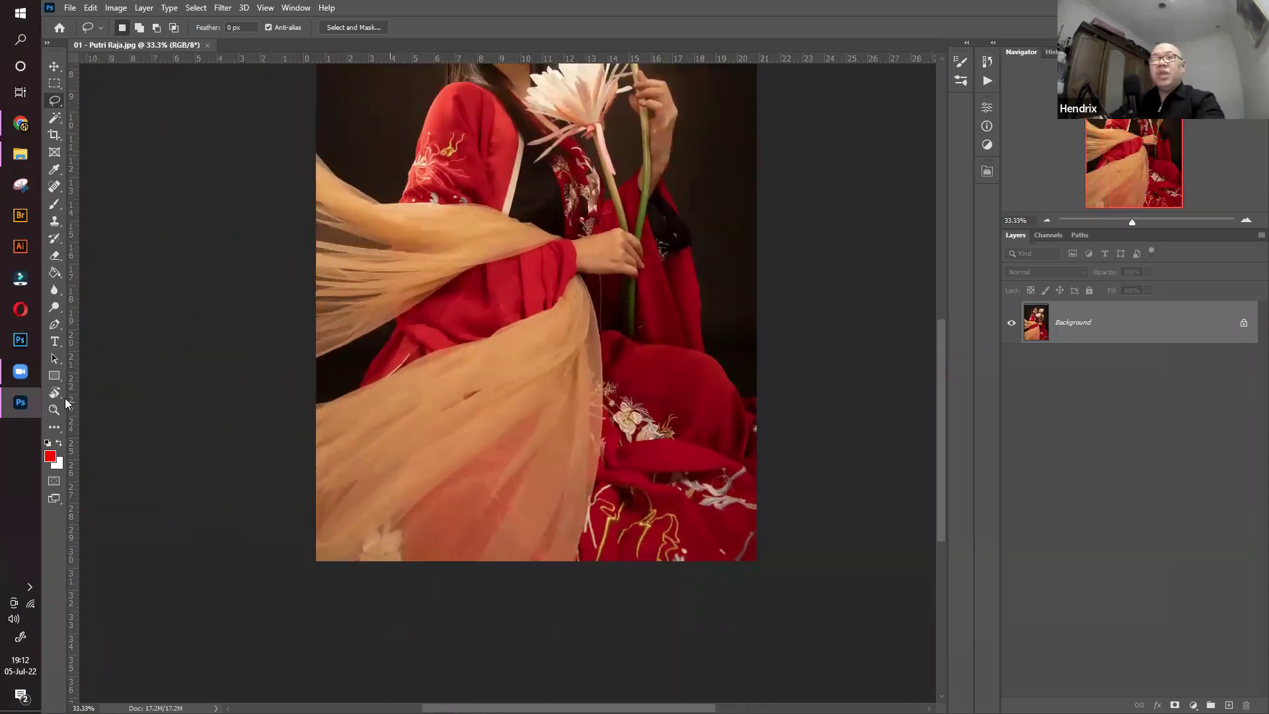
click(61, 406)
drag(373, 356, 485, 282)
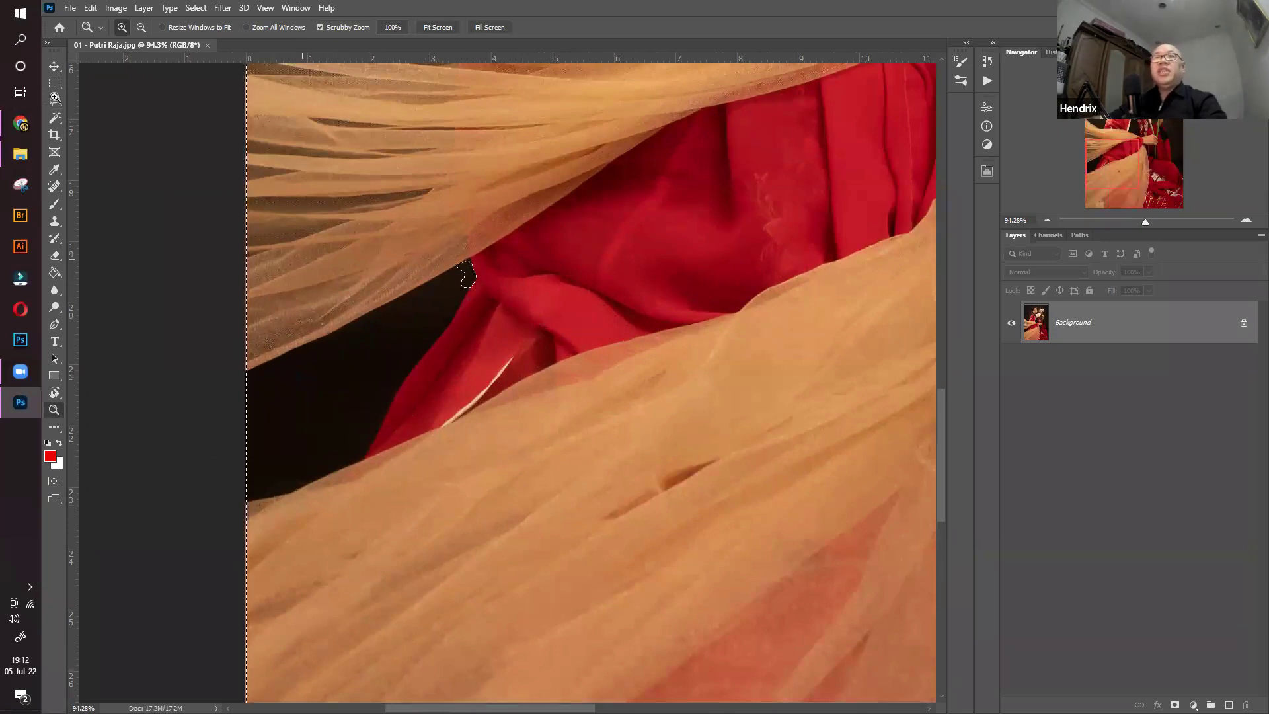
click(54, 99)
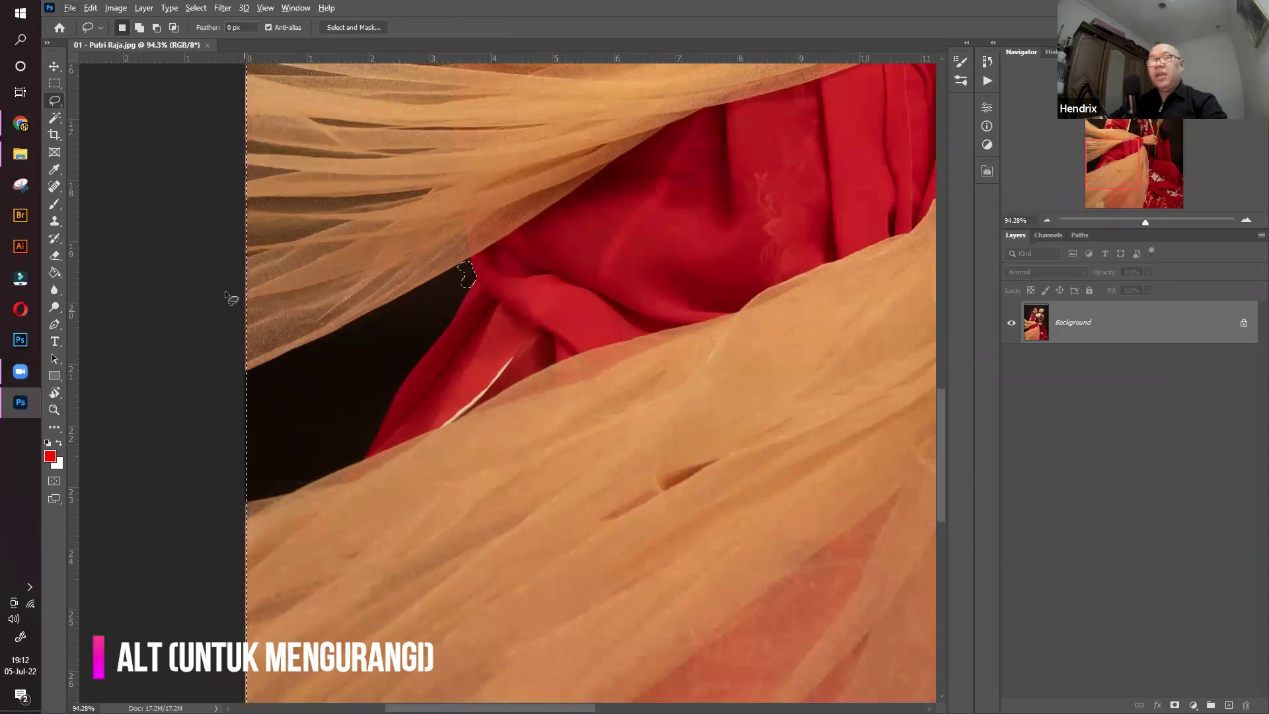
drag(242, 378, 259, 364)
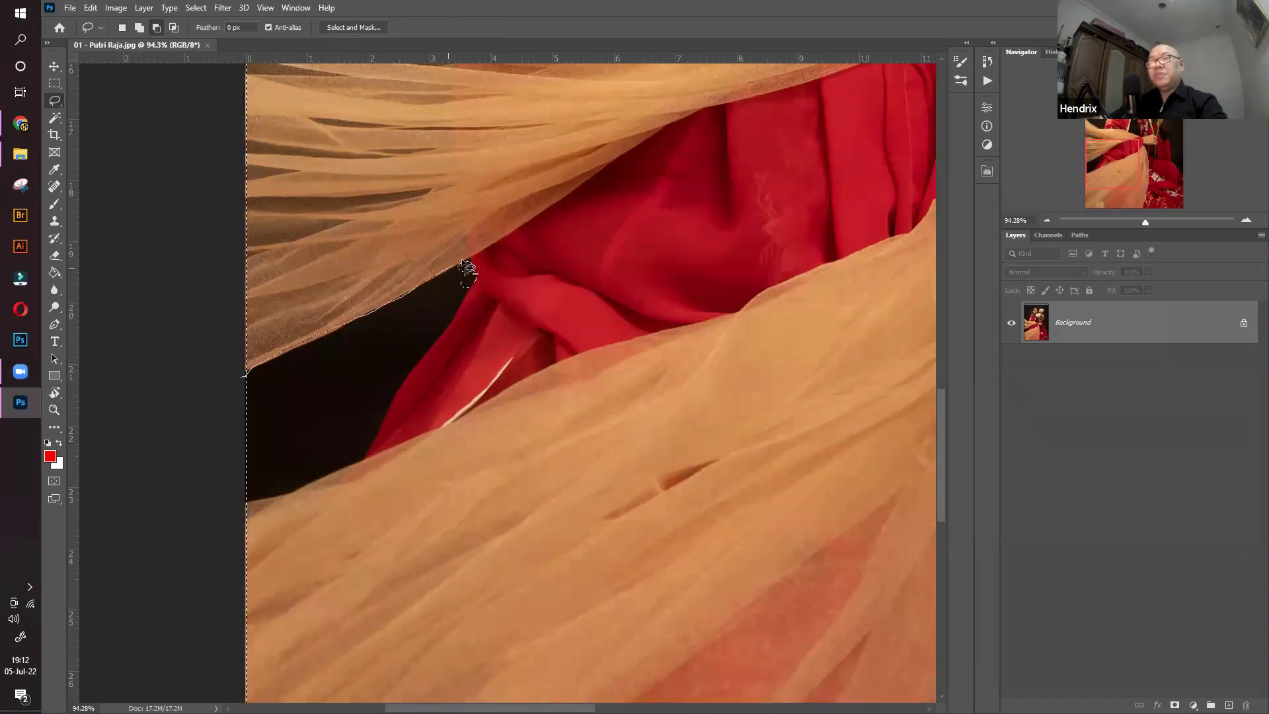
mouse_move(335, 473)
mouse_down()
mouse_move(227, 510)
mouse_move(192, 449)
mouse_up()
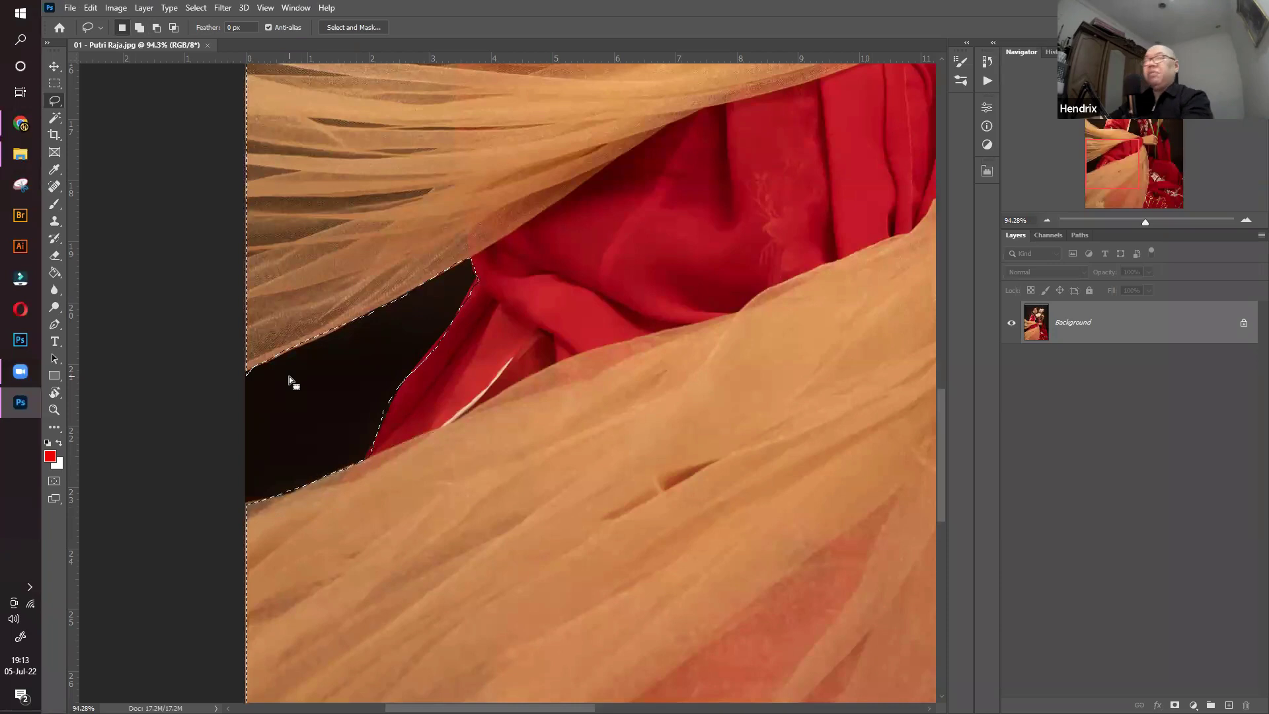
Subtract the background gap between the lower flower's stem and the embroidered collar from the selection with the Lasso tool
click(54, 409)
scroll(623, 255, down, 5)
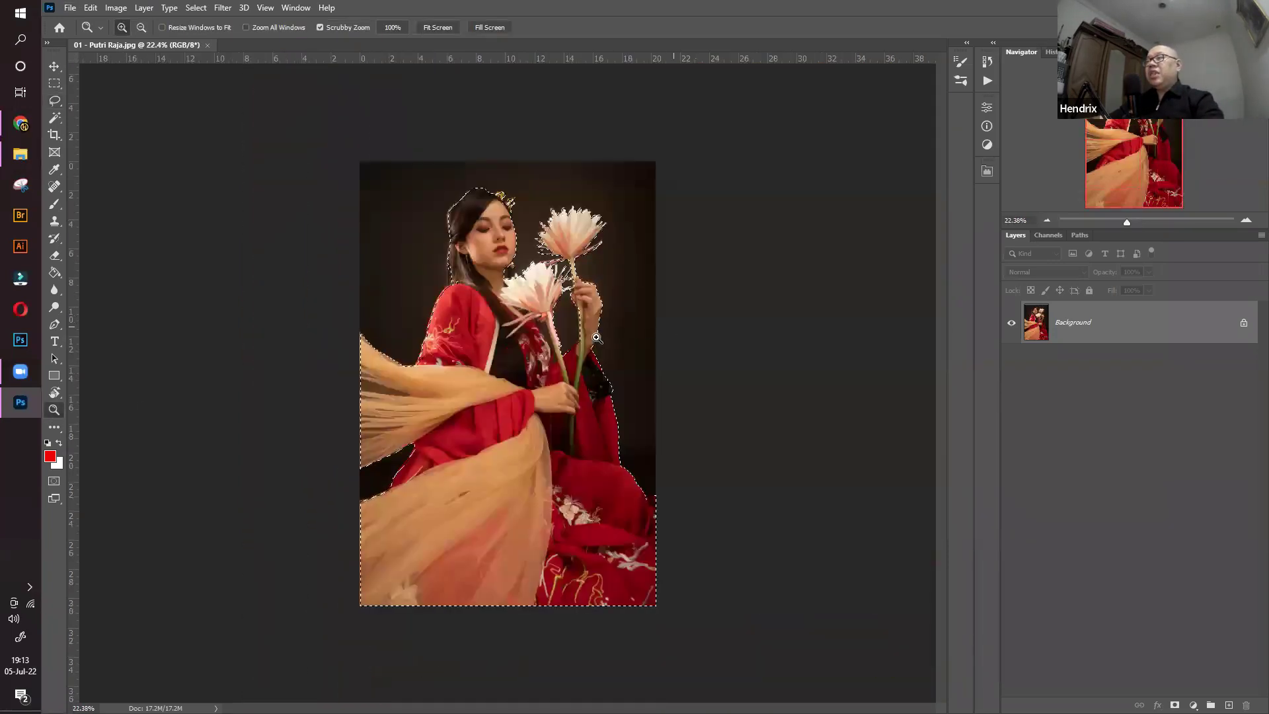
drag(596, 337, 638, 344)
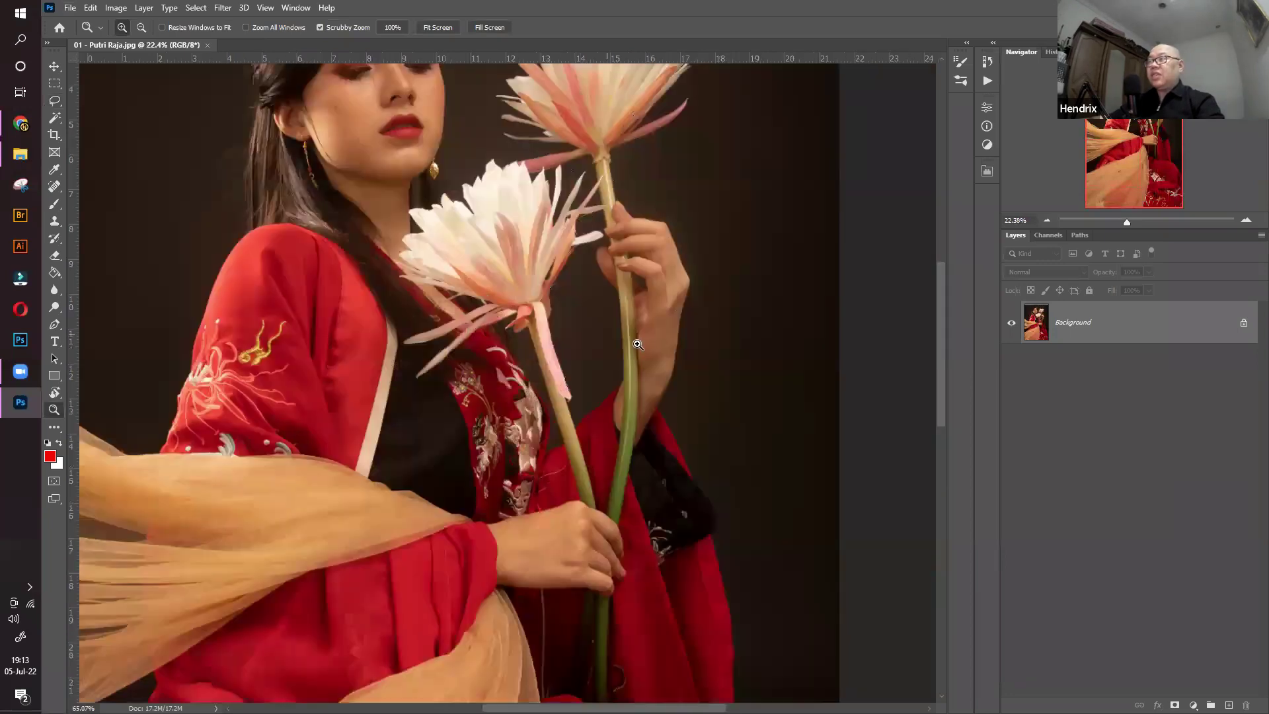
scroll(638, 344, up, 3)
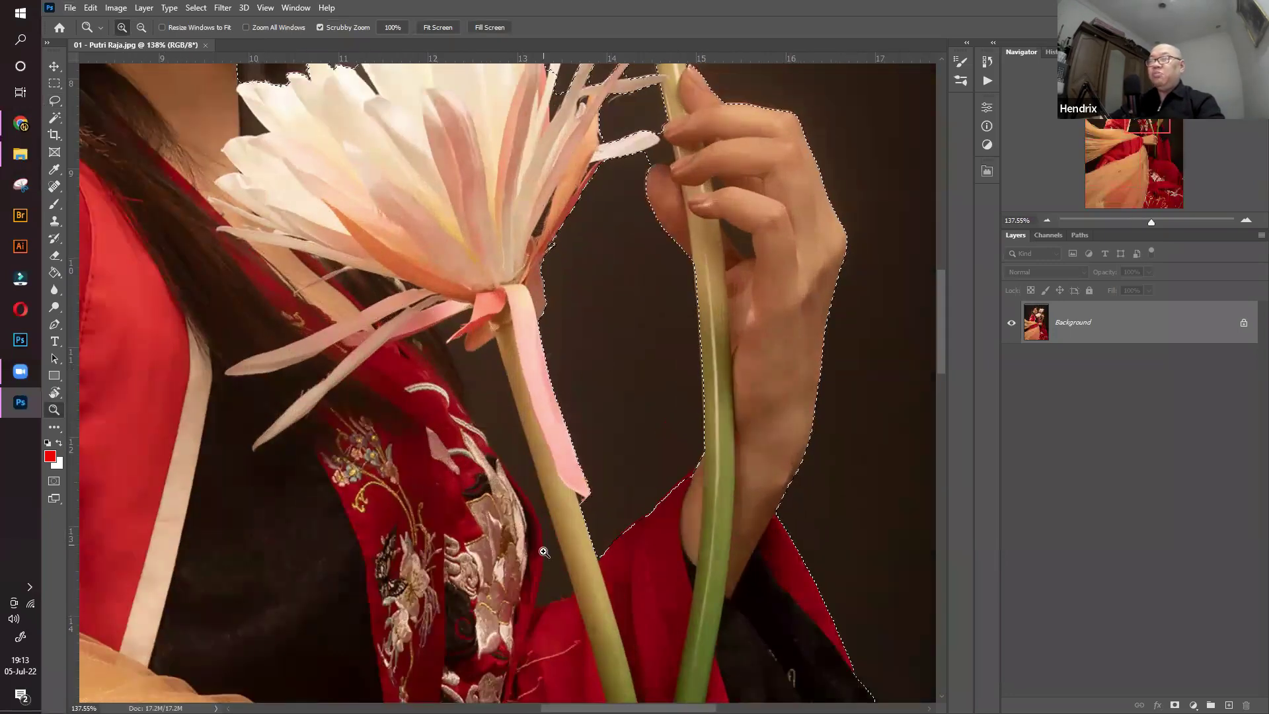
click(54, 100)
key(alt)
drag(433, 326, 462, 312)
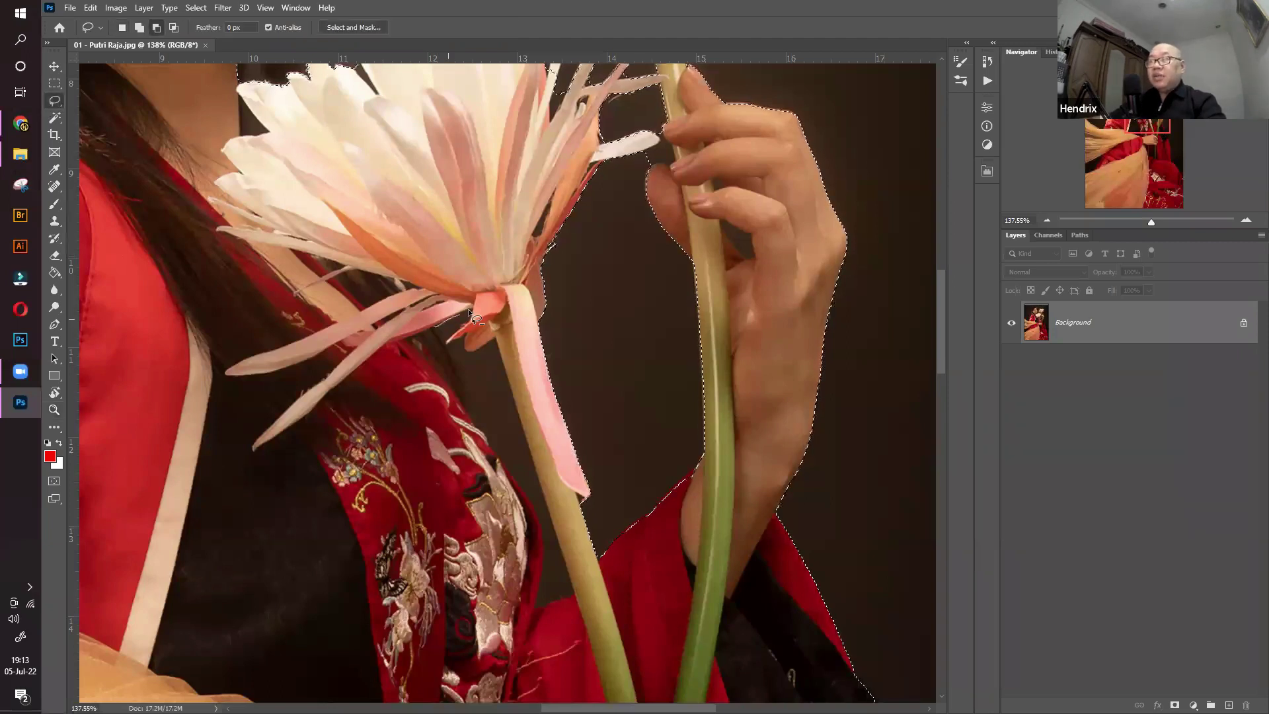
mouse_move(434, 326)
mouse_down()
mouse_move(494, 338)
mouse_move(535, 495)
mouse_move(462, 401)
mouse_move(528, 563)
mouse_move(541, 487)
mouse_move(564, 553)
mouse_up()
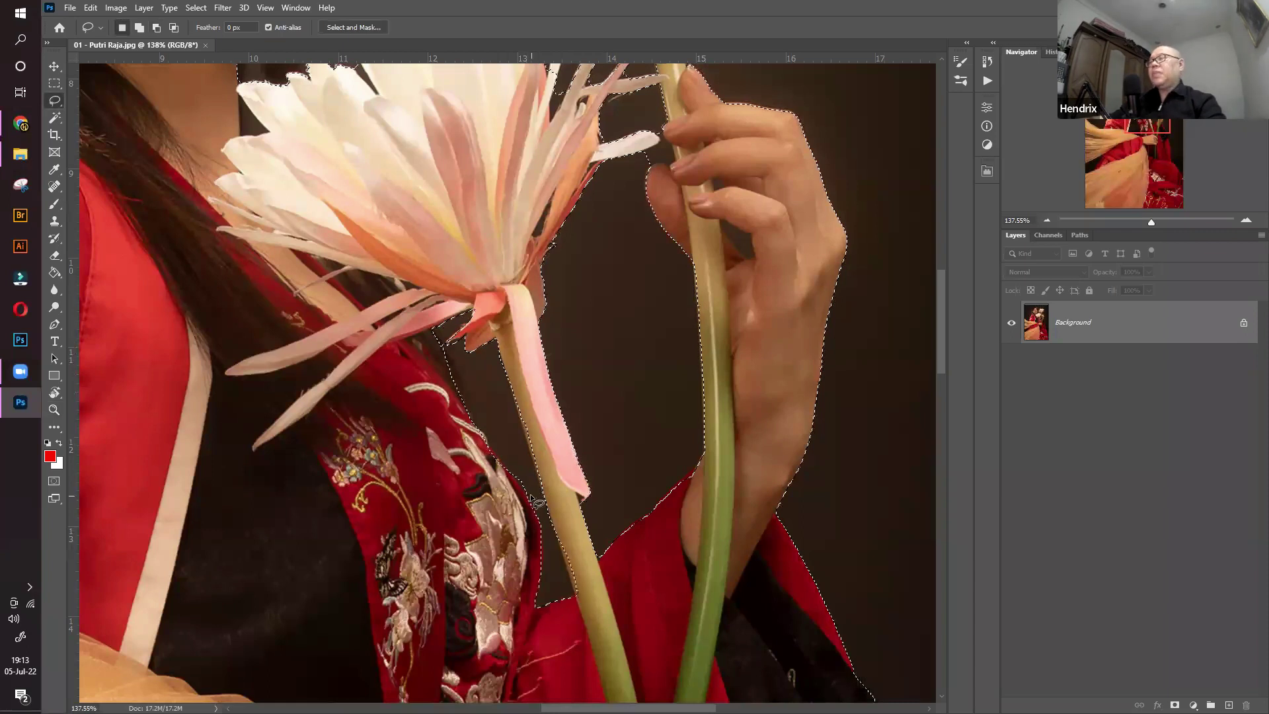
Subtract the small background gaps by the raised hand's fingers and between the lower flower's petals from the selection
scroll(542, 463, up, 5)
mouse_move(563, 407)
mouse_down()
mouse_move(667, 461)
mouse_move(667, 487)
mouse_move(635, 411)
mouse_up()
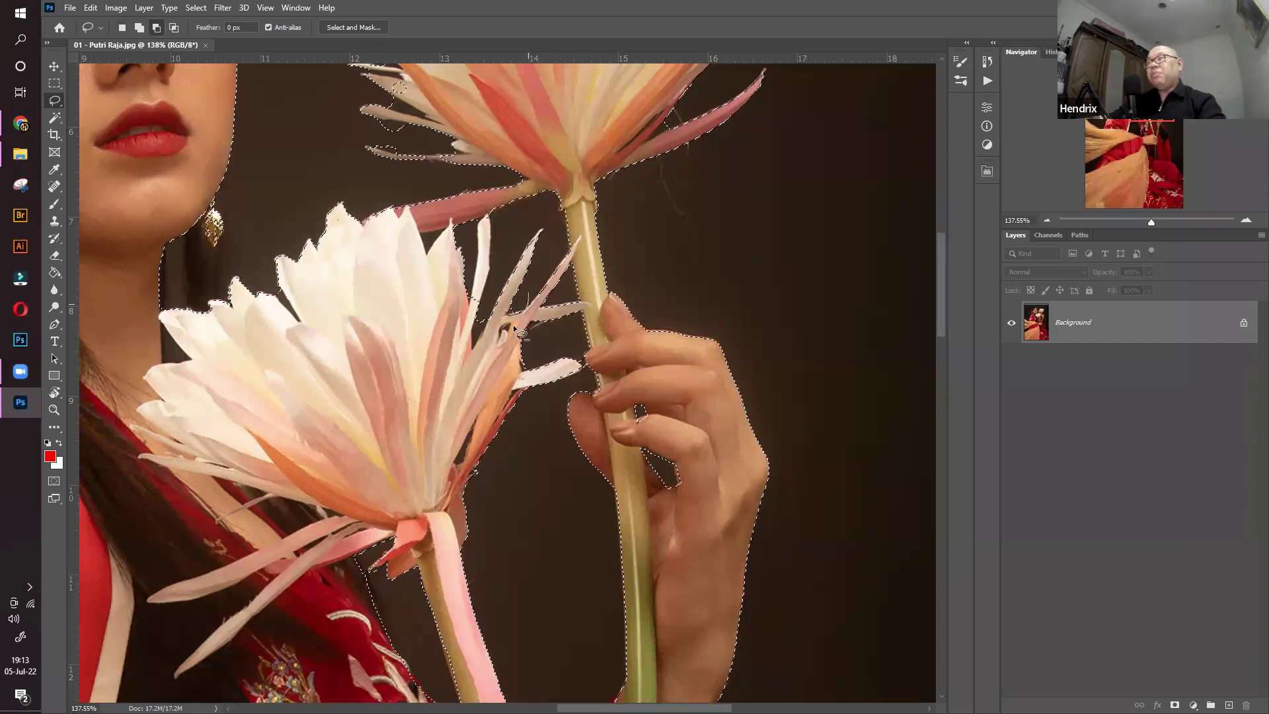
key(alt)
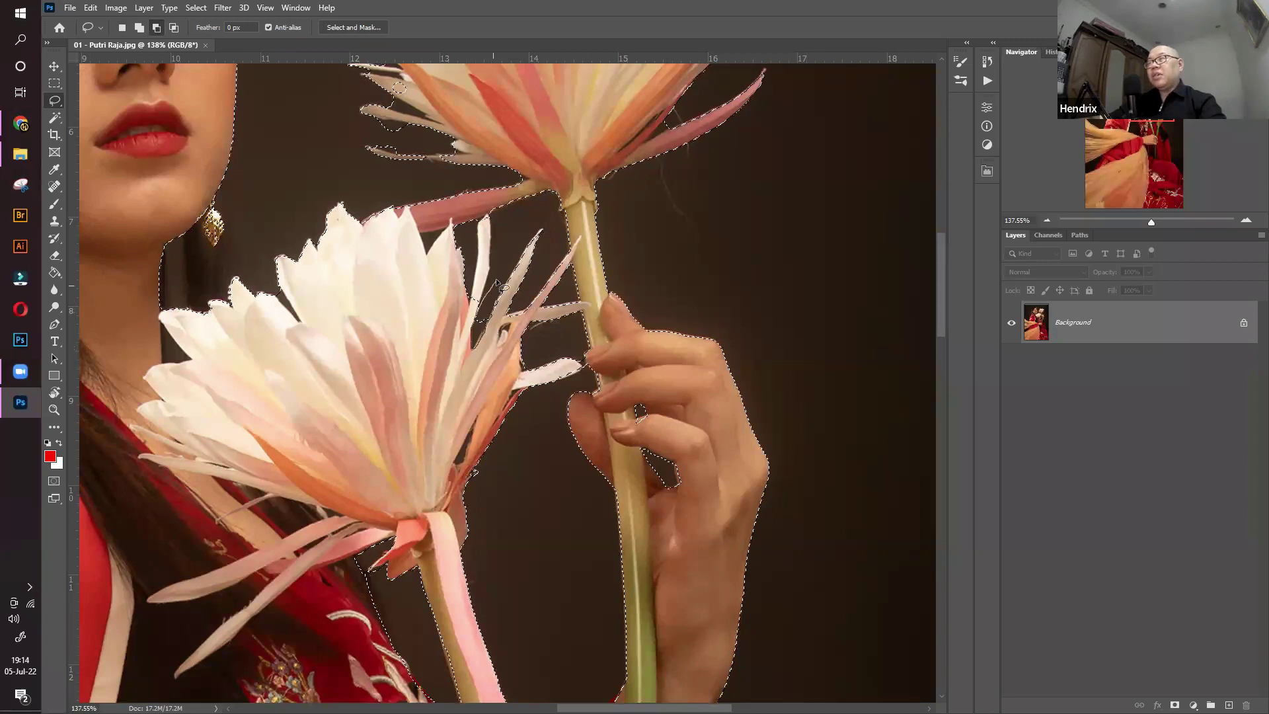
Refine the selection around the upper flower's side petals, adding missed petal parts and subtracting background gaps with the Lasso tool
scroll(489, 297, up, 3)
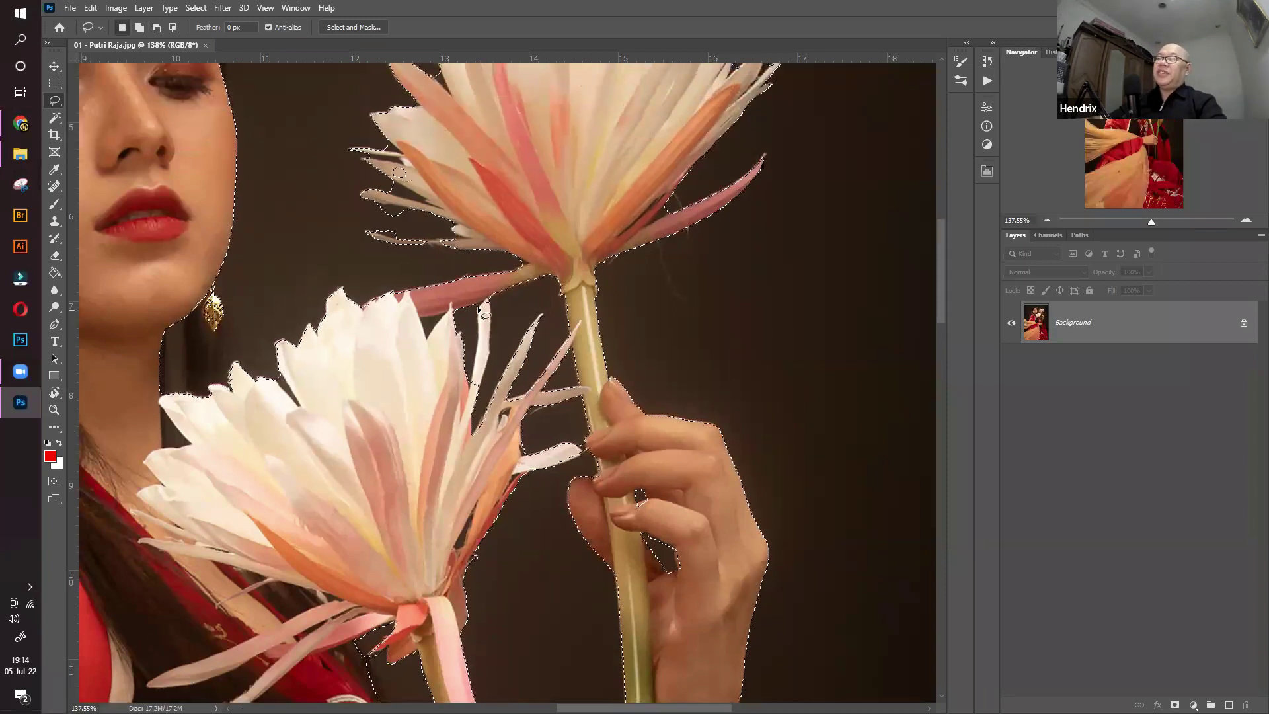
scroll(484, 315, up, 2)
mouse_move(685, 239)
mouse_down()
mouse_move(647, 279)
mouse_move(696, 265)
mouse_up()
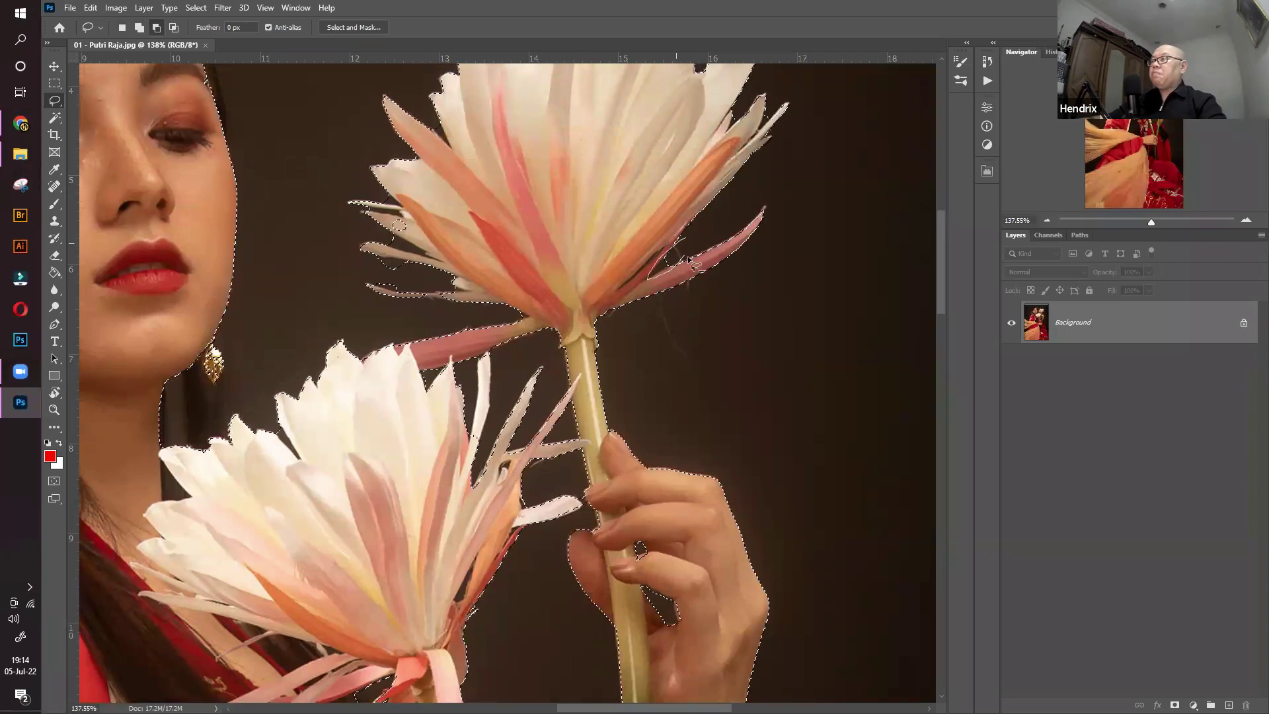
scroll(760, 264, up, 6)
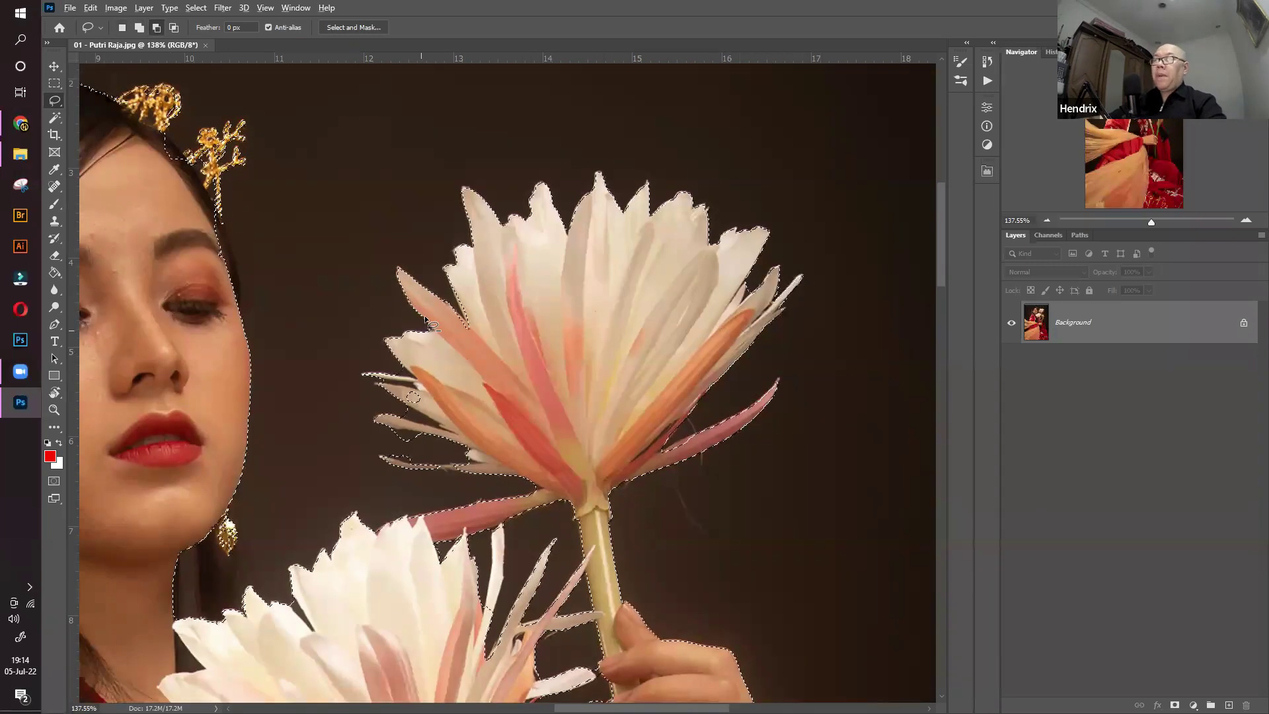
key(shift)
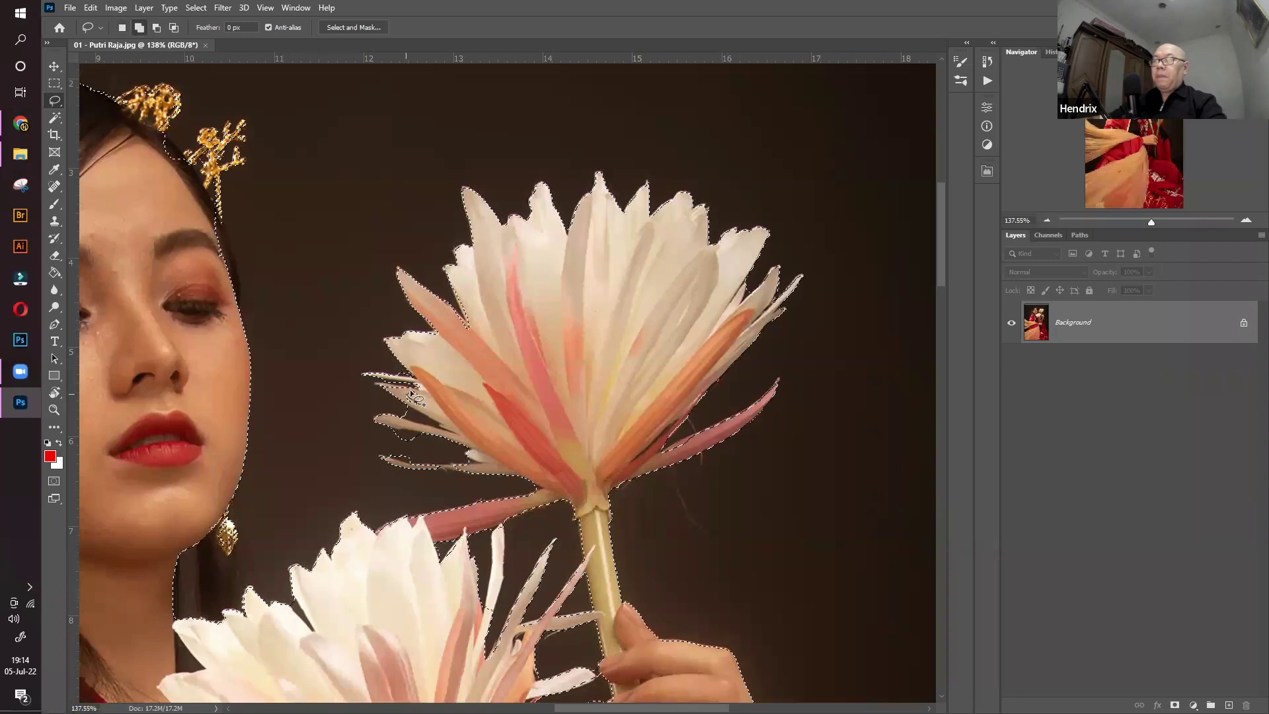
key(alt)
mouse_move(445, 446)
mouse_down()
mouse_move(348, 436)
mouse_move(403, 462)
mouse_up()
Examine the selection edge around the woman's hair, hair ornaments and face, and then around the whole figure
scroll(466, 316, up, 6)
scroll(466, 316, left, 10)
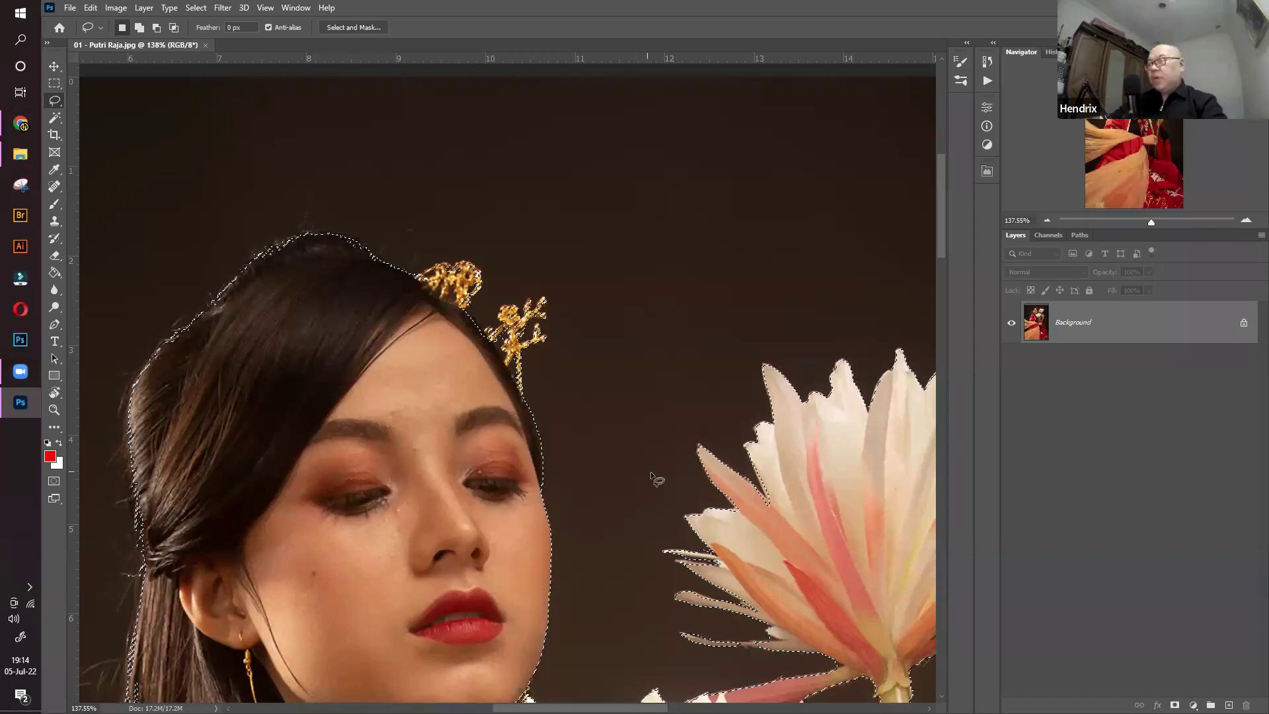
scroll(651, 476, down, 5)
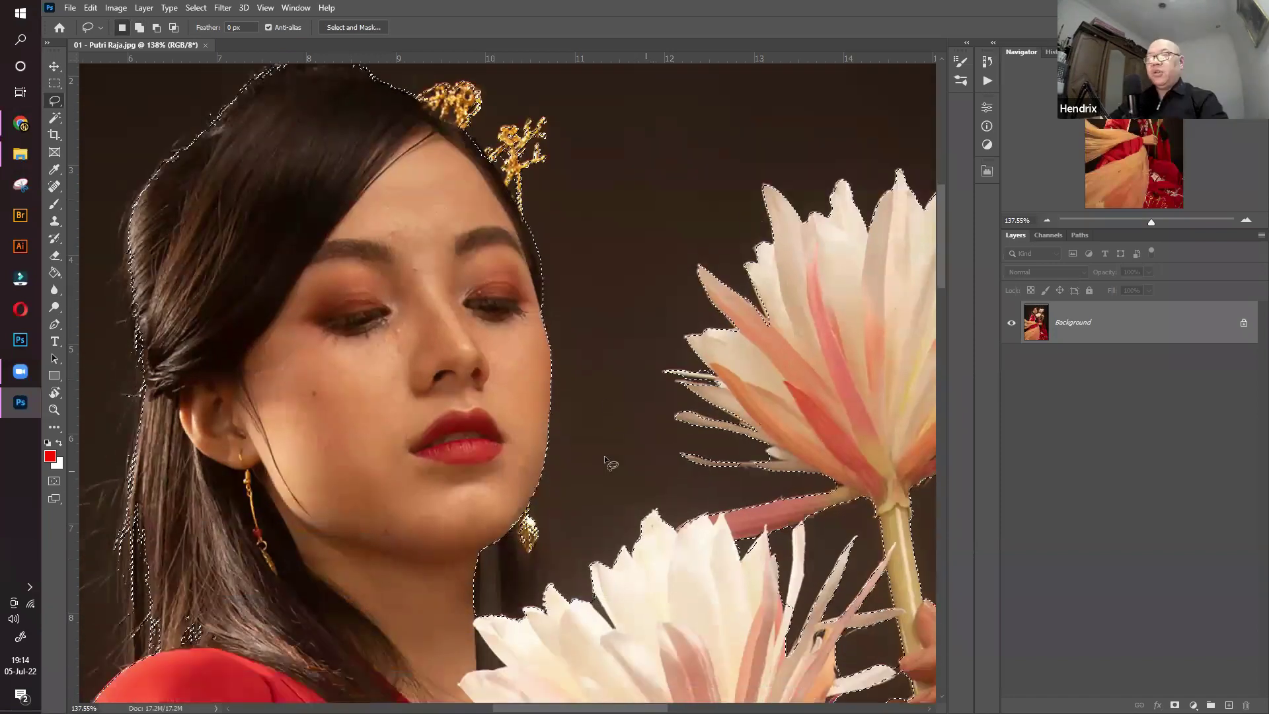
scroll(604, 457, down, 4)
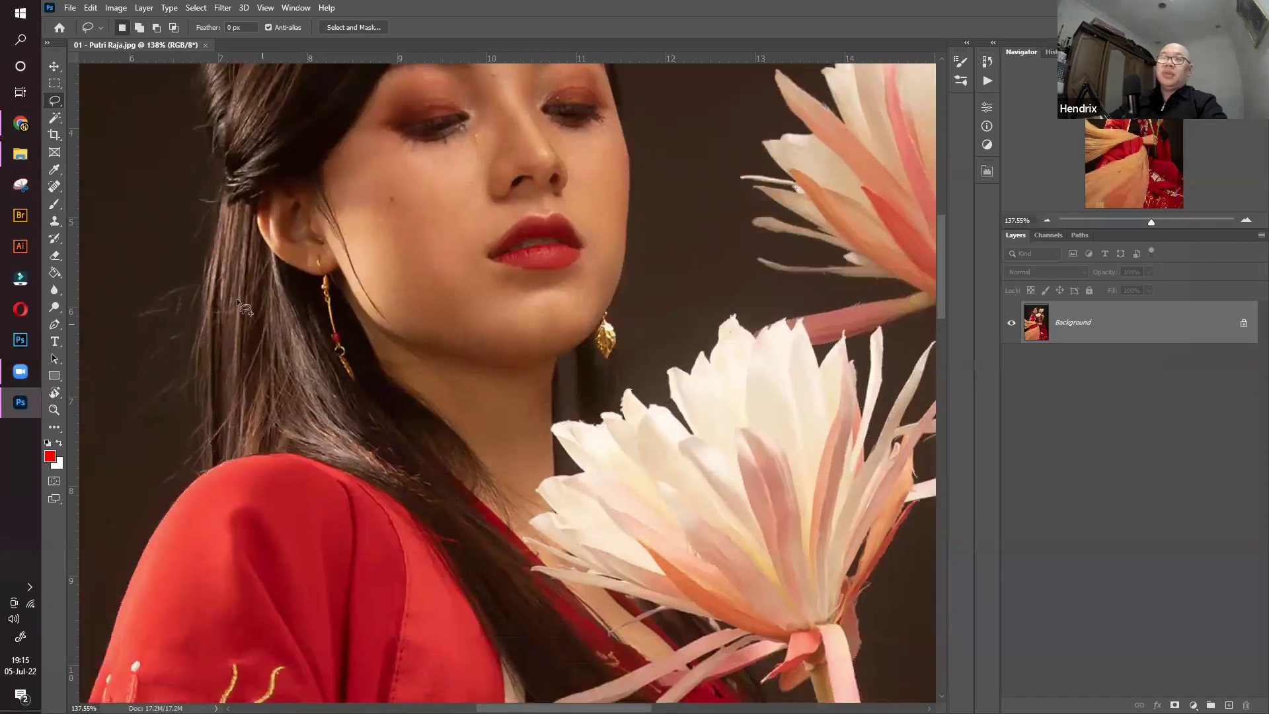
drag(202, 288, 337, 522)
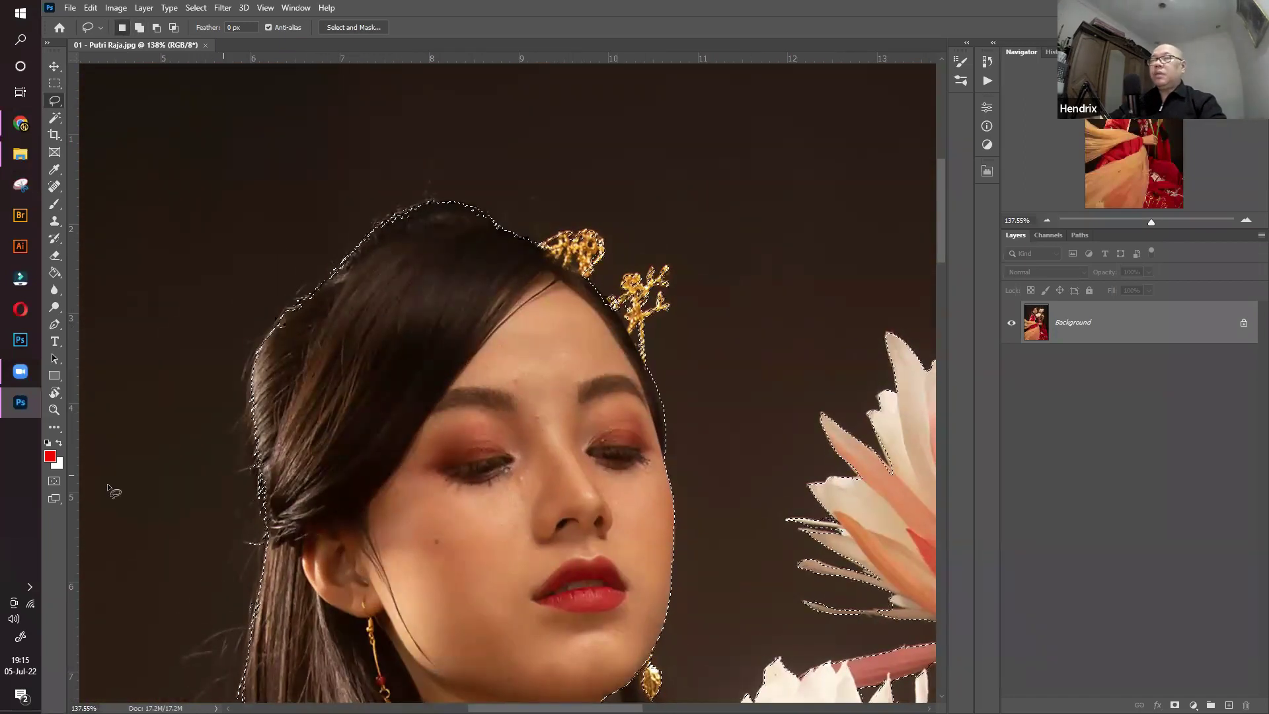
key(z)
mouse_move(760, 323)
mouse_down()
mouse_move(670, 323)
mouse_move(683, 323)
mouse_up()
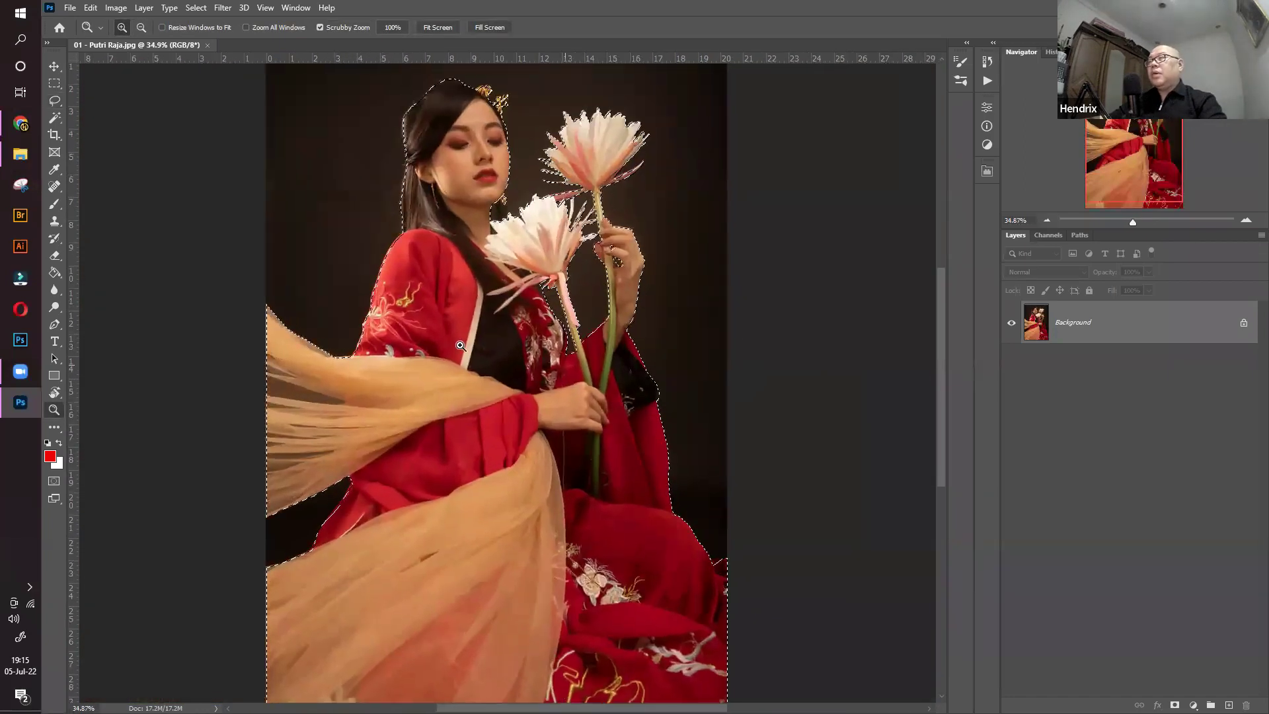
Copy the selected woman to a new layer and hide the Background layer to view the whole cutout
key(v)
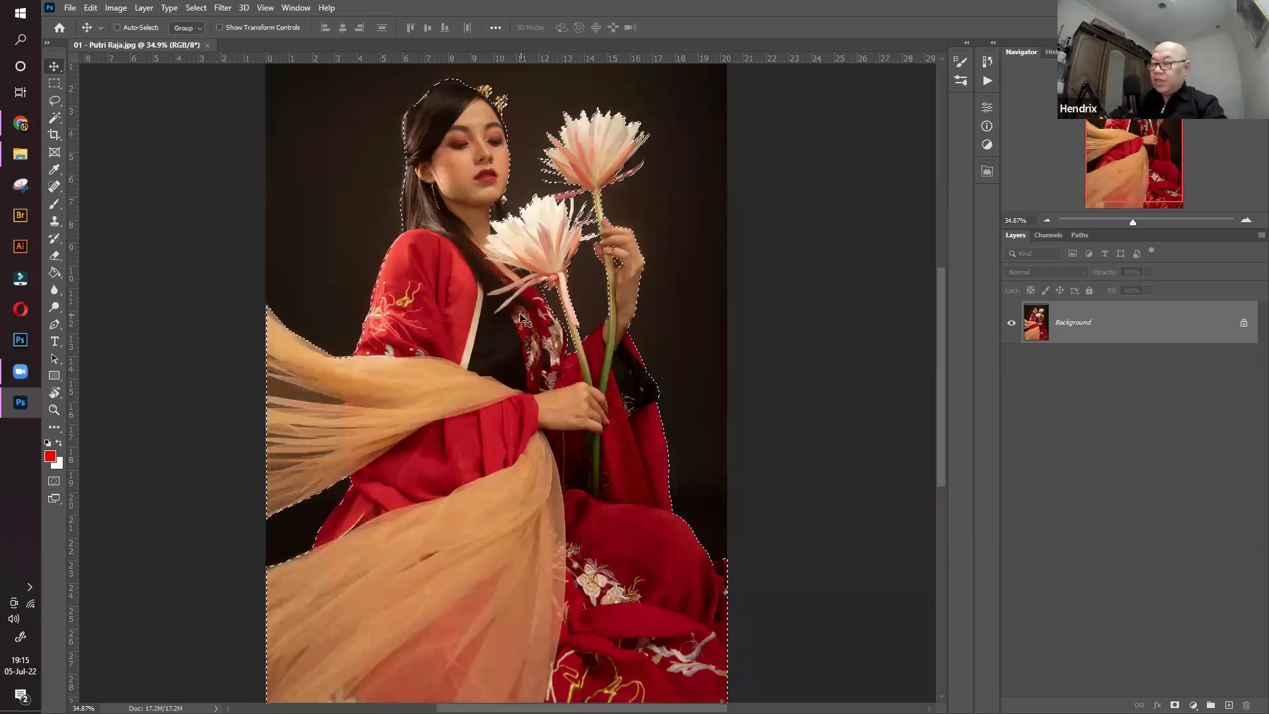
key(ctrl+j)
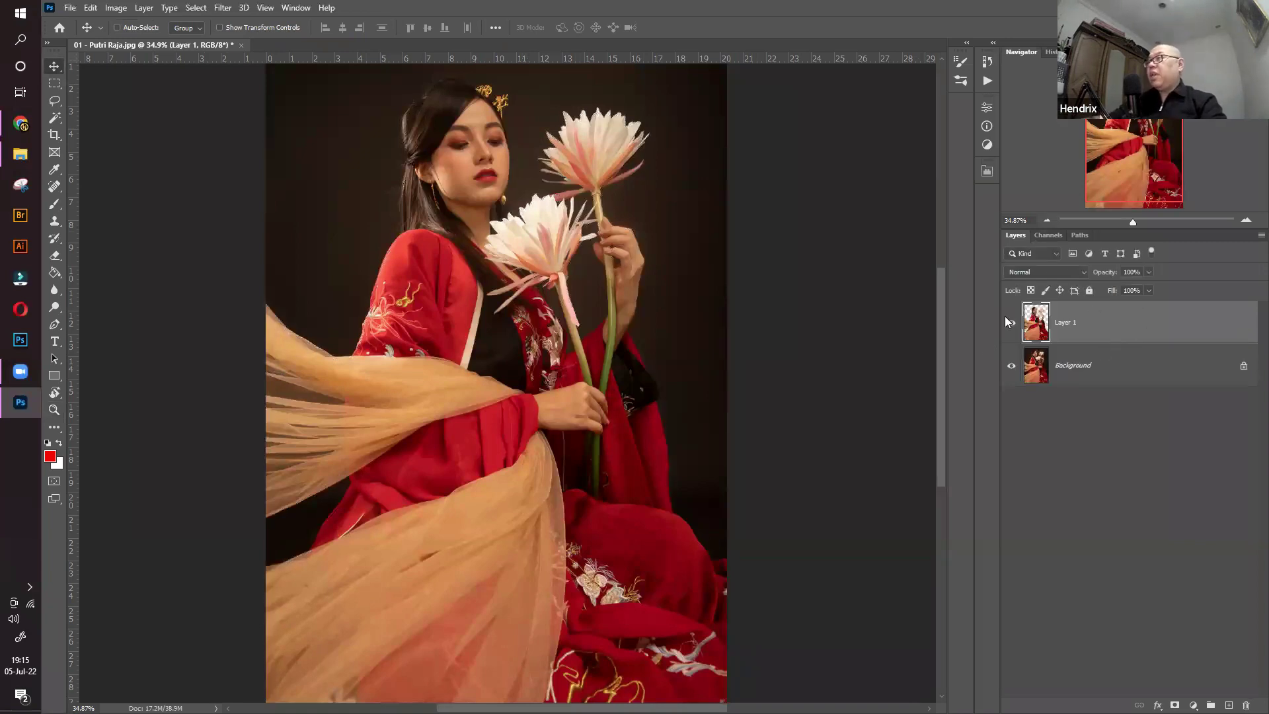
click(1011, 368)
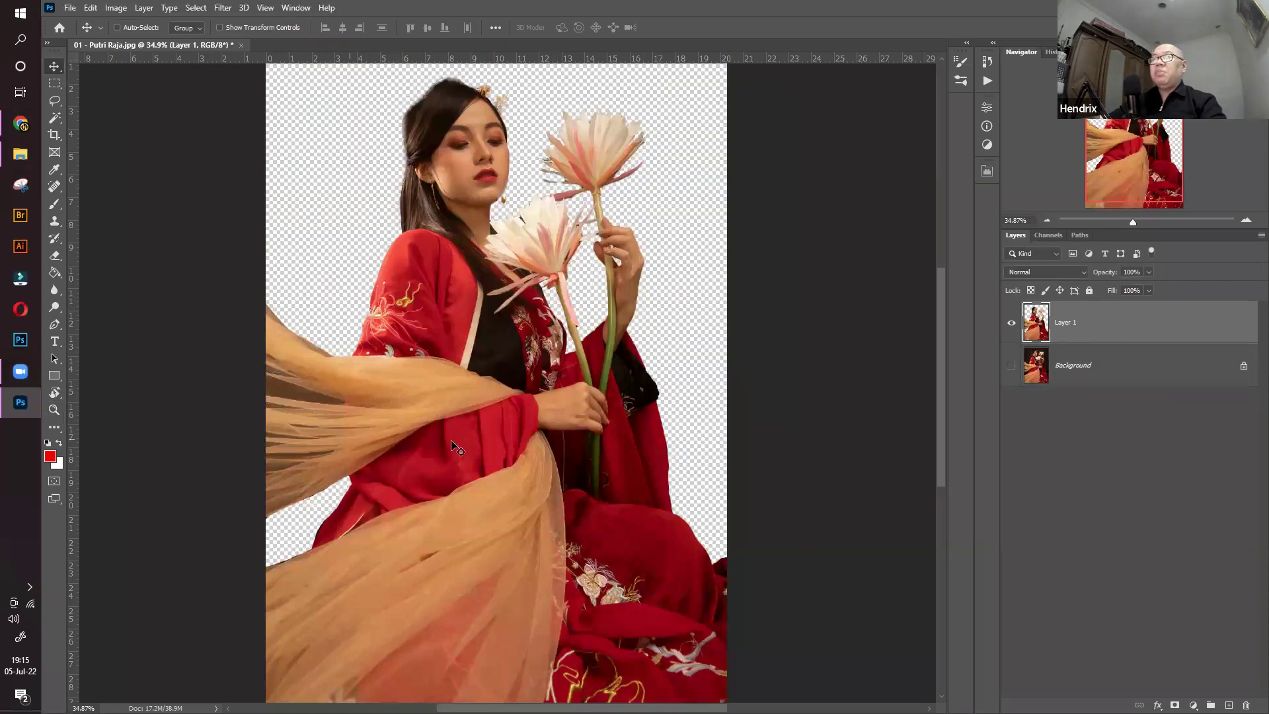
click(54, 409)
drag(538, 311, 502, 312)
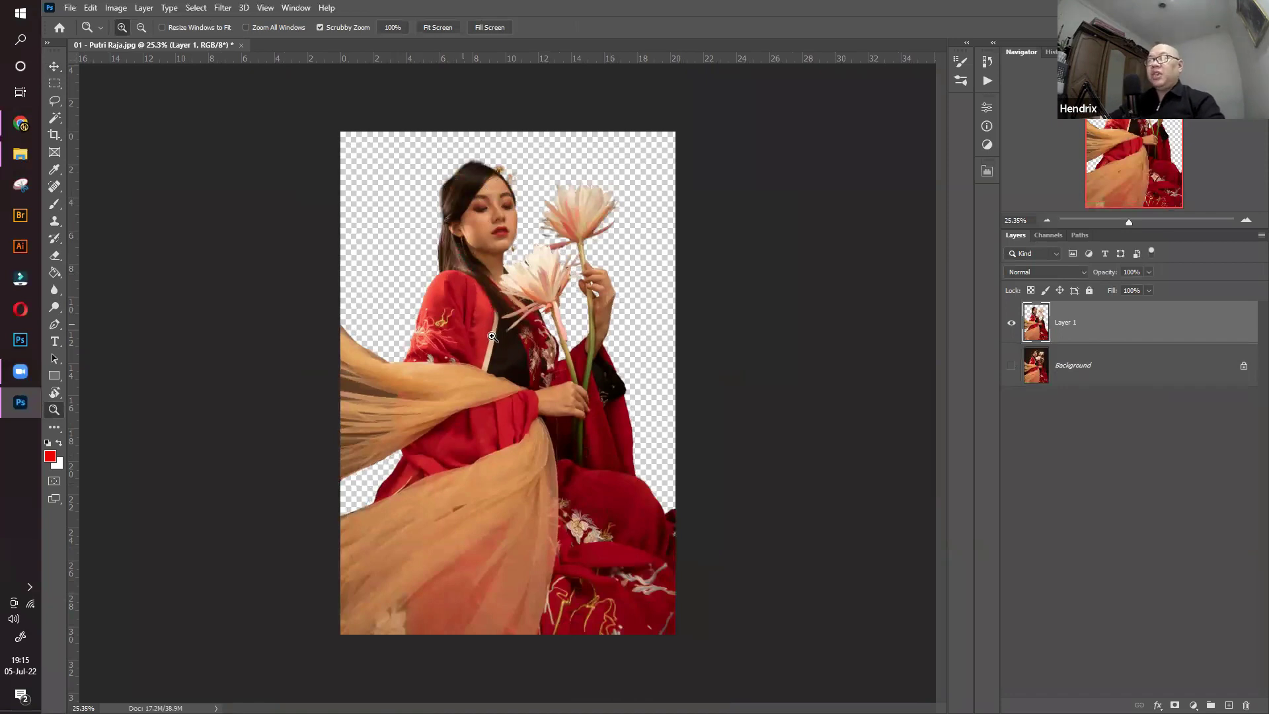
Crop the image to a 4 : 5 (8 : 10) ratio, widening the canvas to about 24.38 × 30.48 cm with space on both sides of the woman
drag(498, 339, 498, 340)
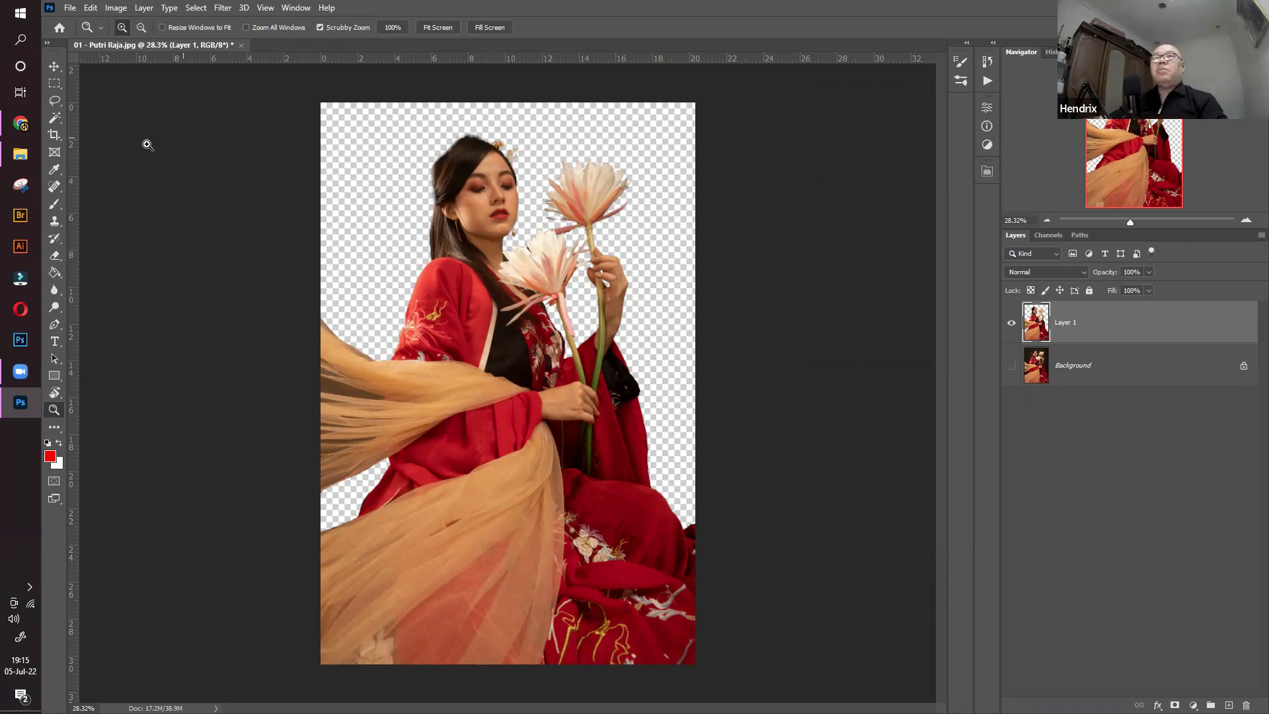
click(55, 137)
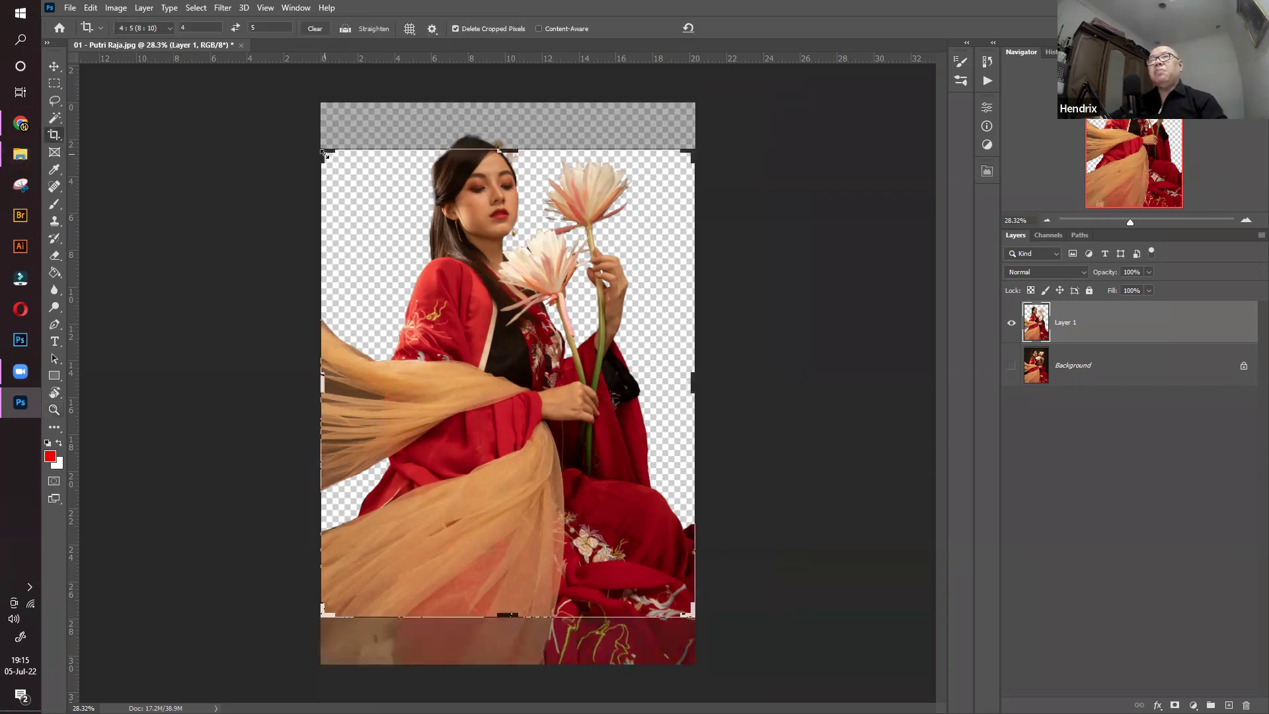
click(127, 28)
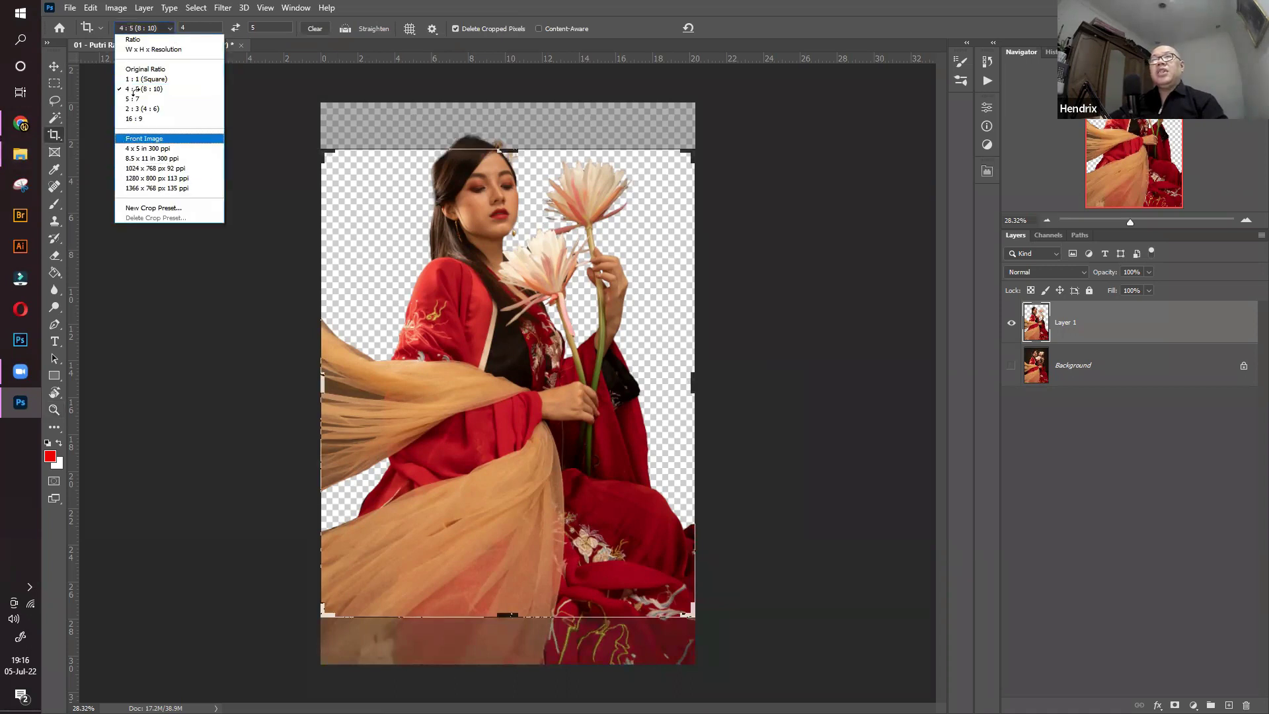
click(134, 89)
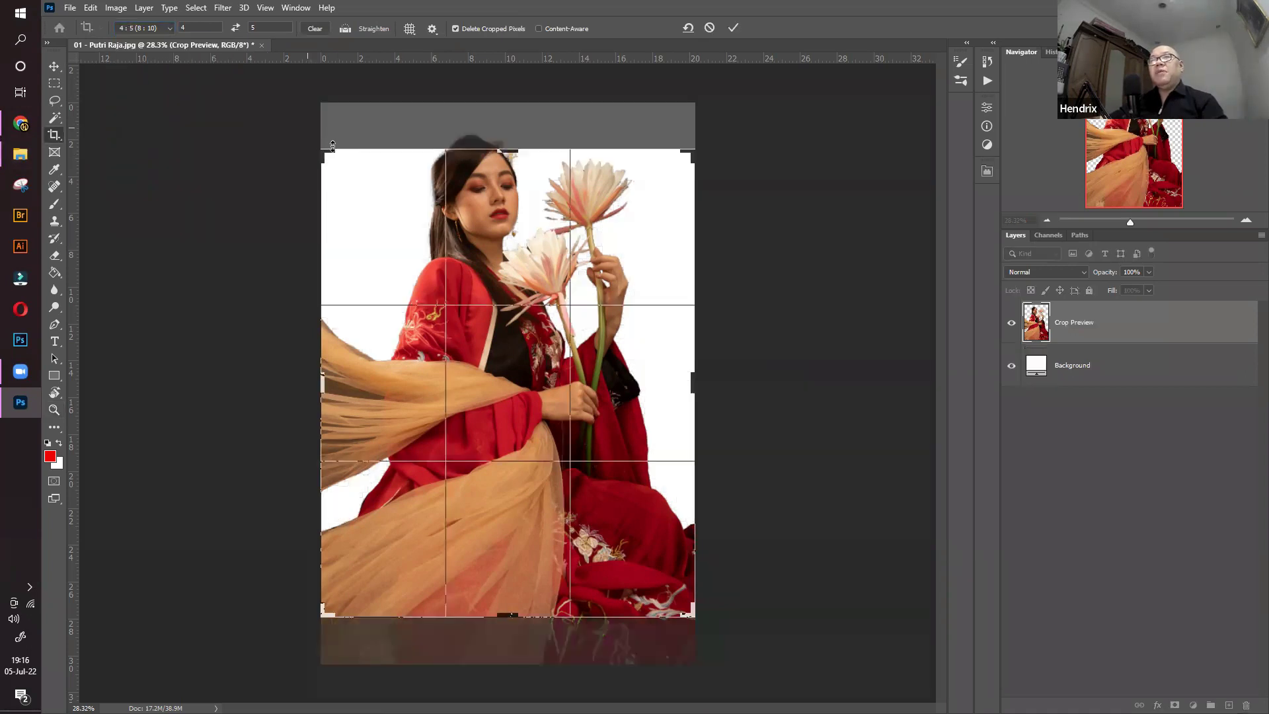
drag(325, 151, 302, 126)
drag(718, 637, 730, 661)
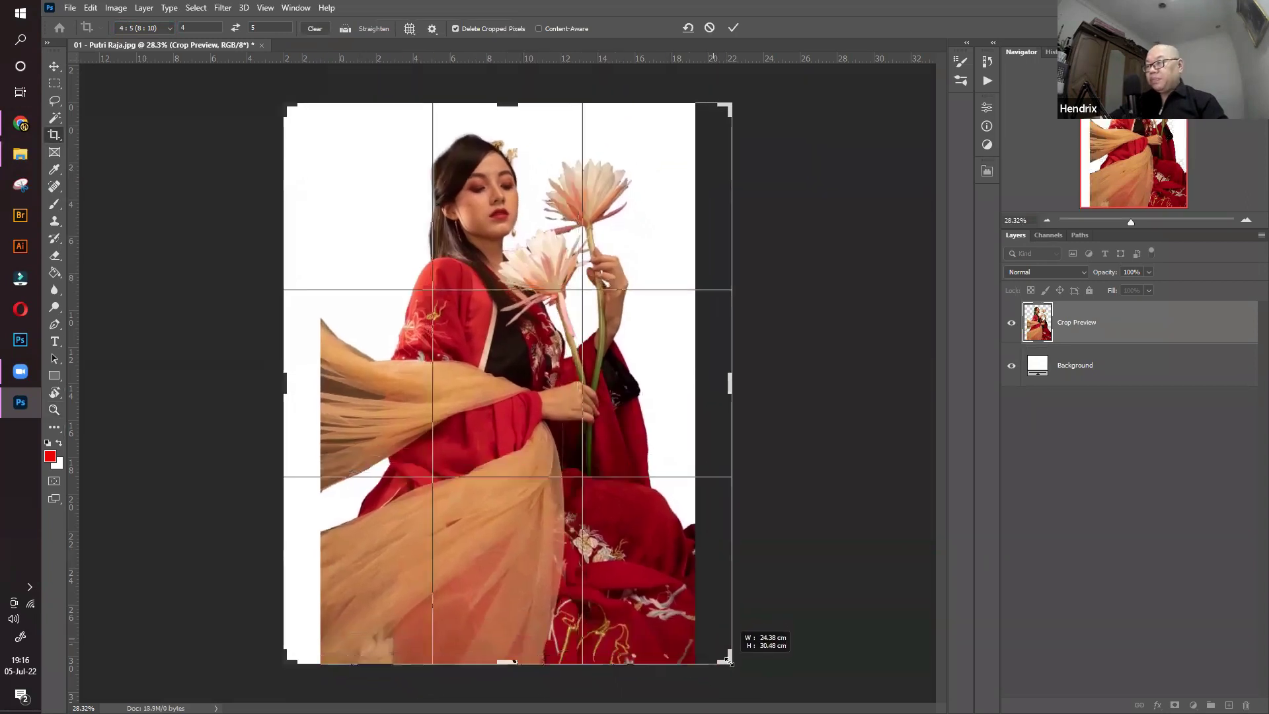
drag(732, 510, 730, 509)
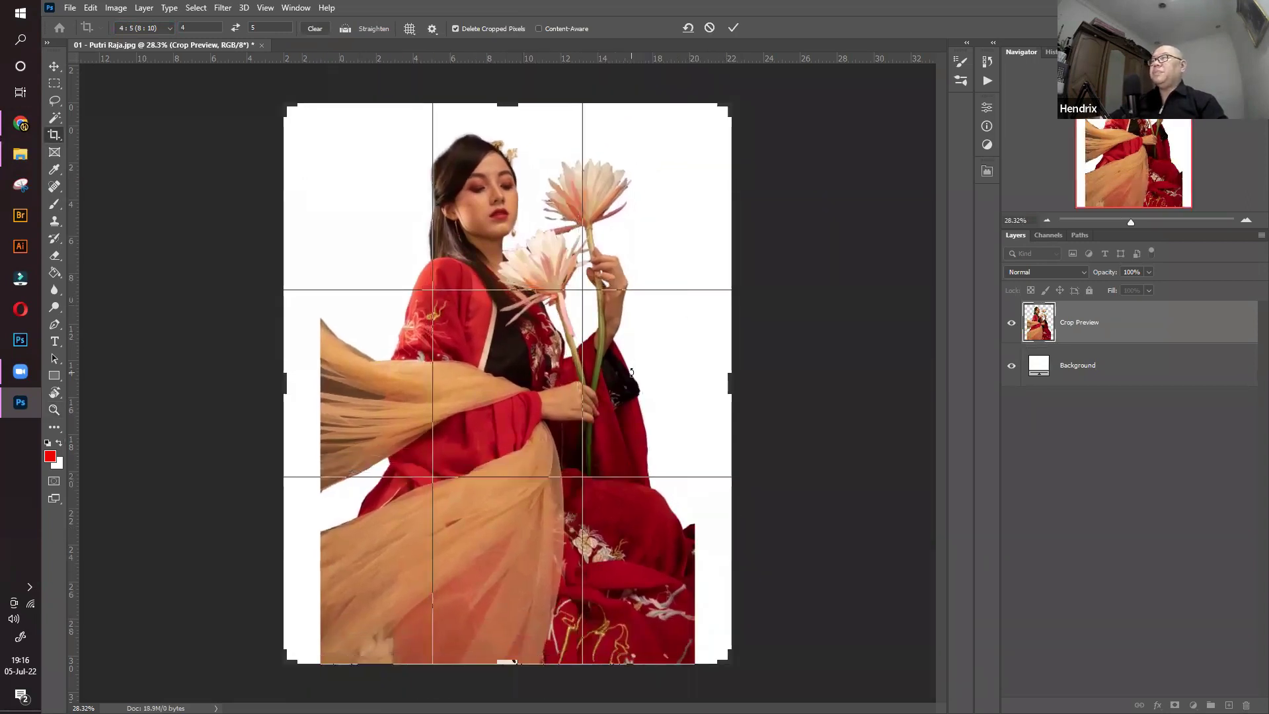
key(Return)
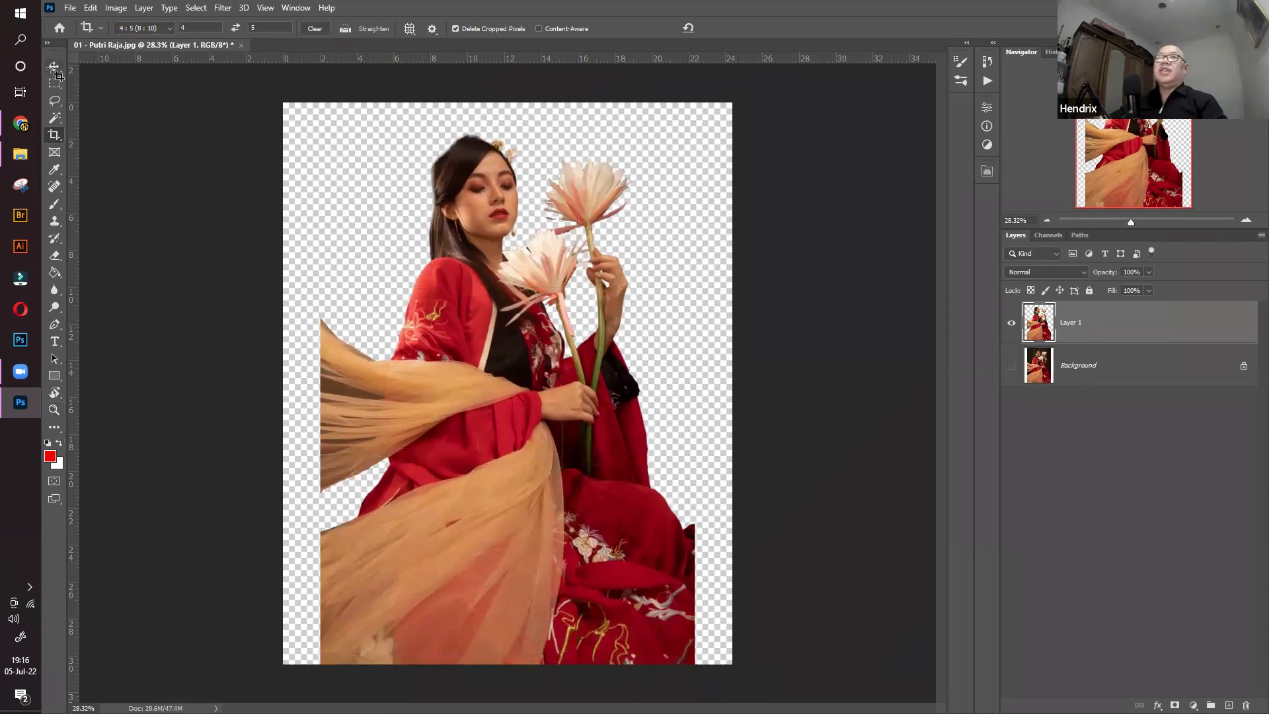
Marquee-select the left strip of the woman's layer with the scarf ends, stretch it to about 162% width to the canvas edge, and deselect
click(56, 71)
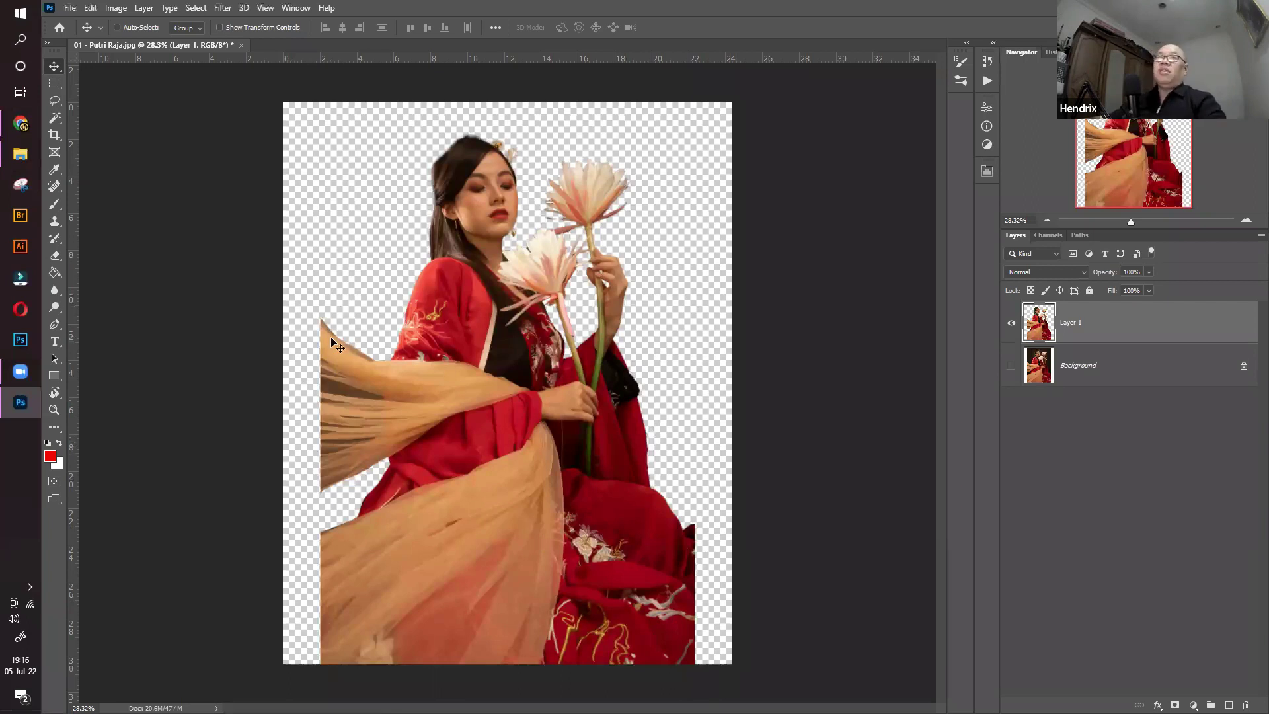
click(56, 84)
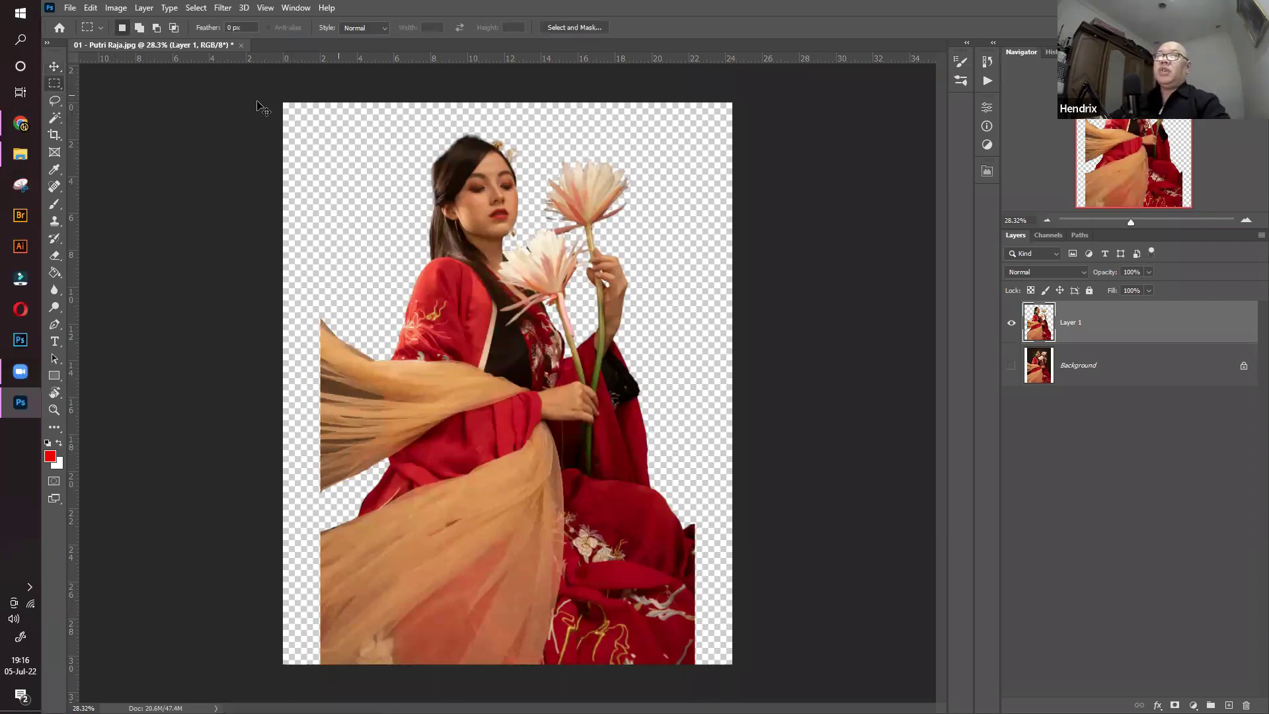
drag(275, 96, 382, 664)
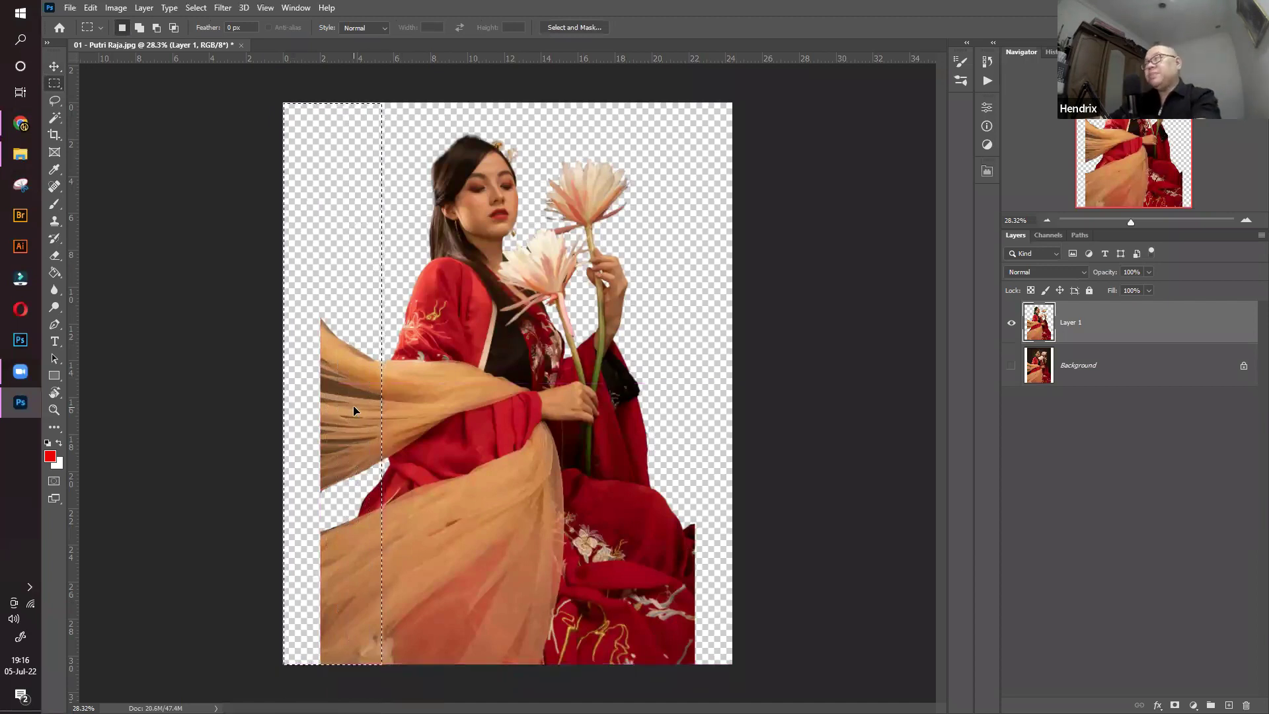
key(ctrl+t)
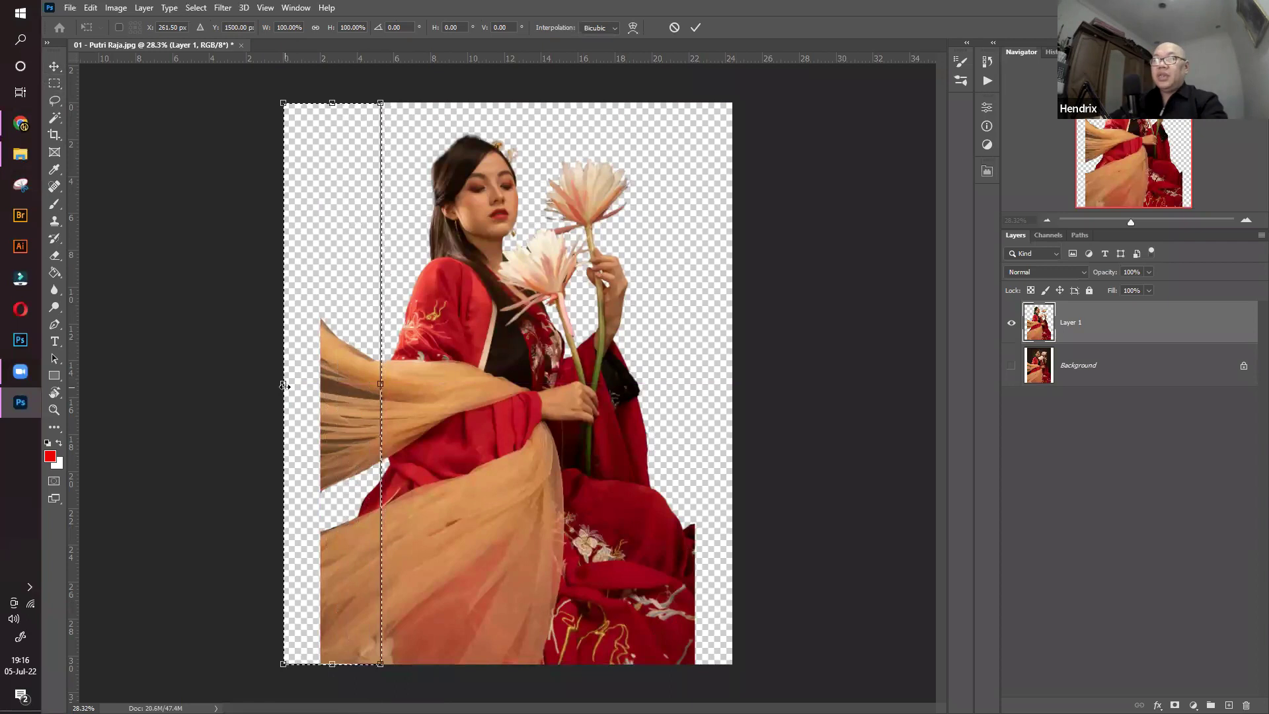
drag(284, 385, 221, 372)
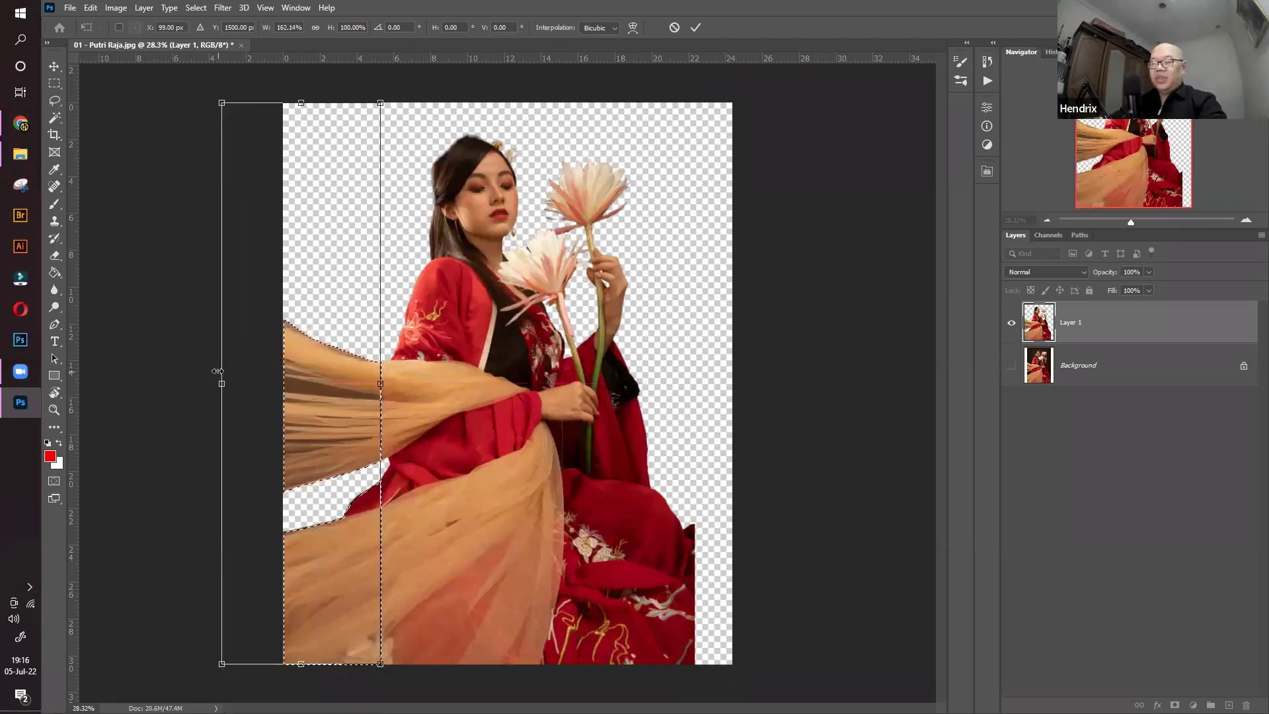
key(Escape)
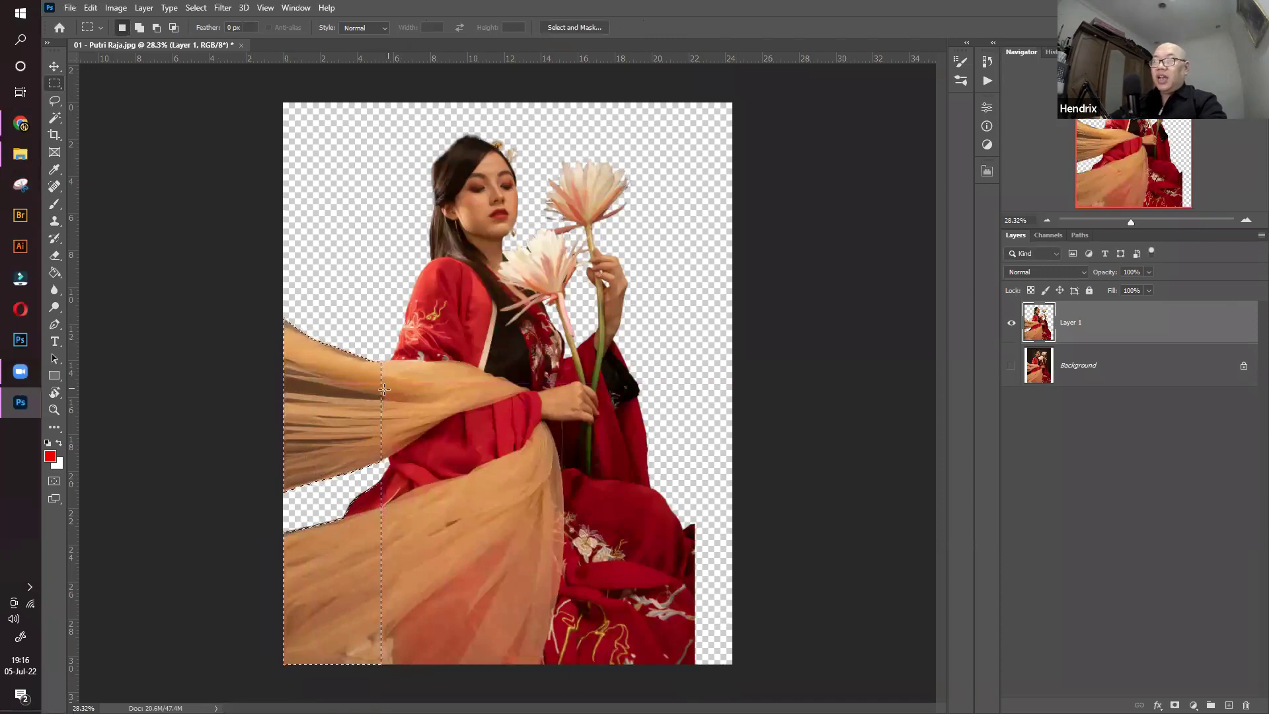
key(ctrl+d)
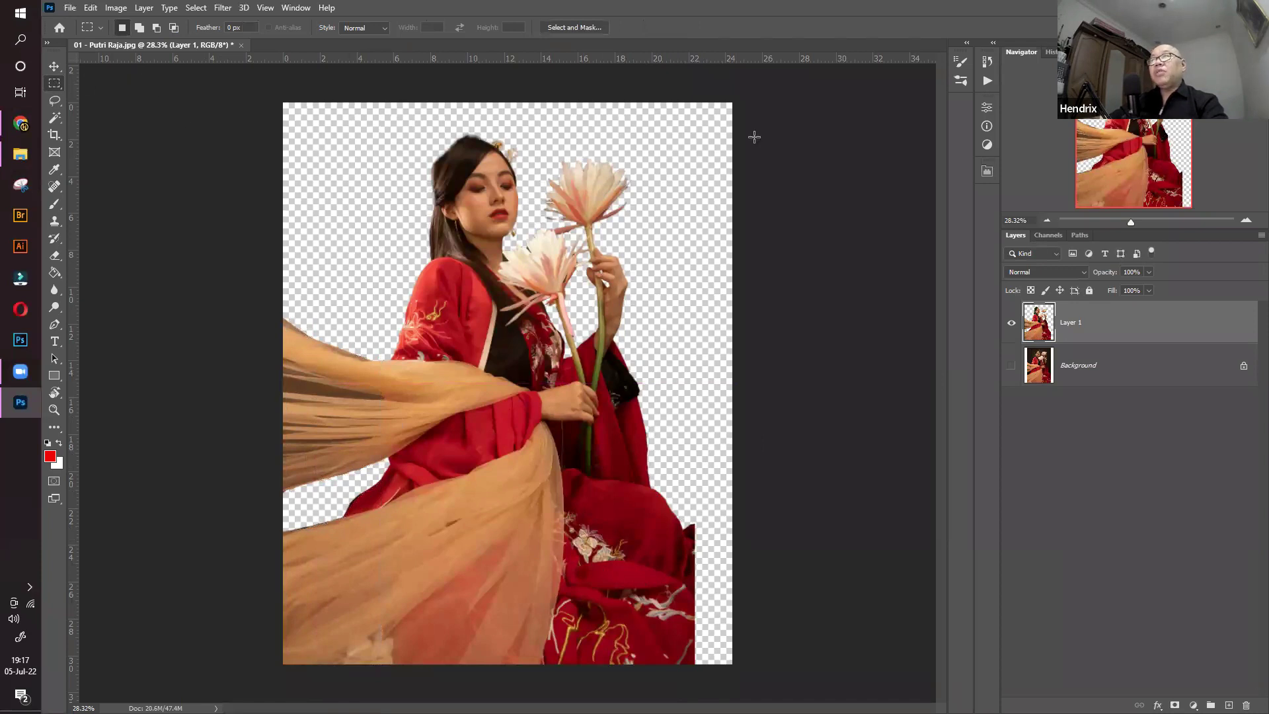
Marquee-select the right strip of the woman's layer with the skirt, stretch it to about 158% width to the canvas edge, and deselect
drag(740, 100, 628, 663)
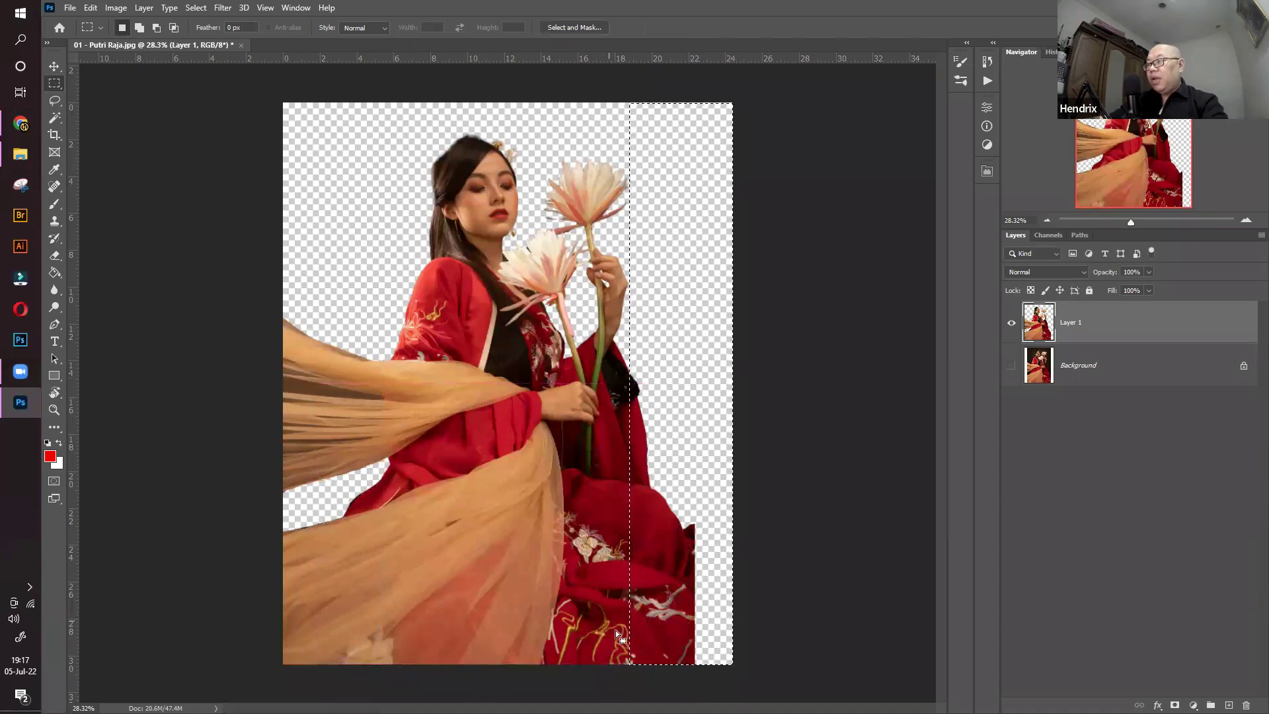
key(ctrl+t)
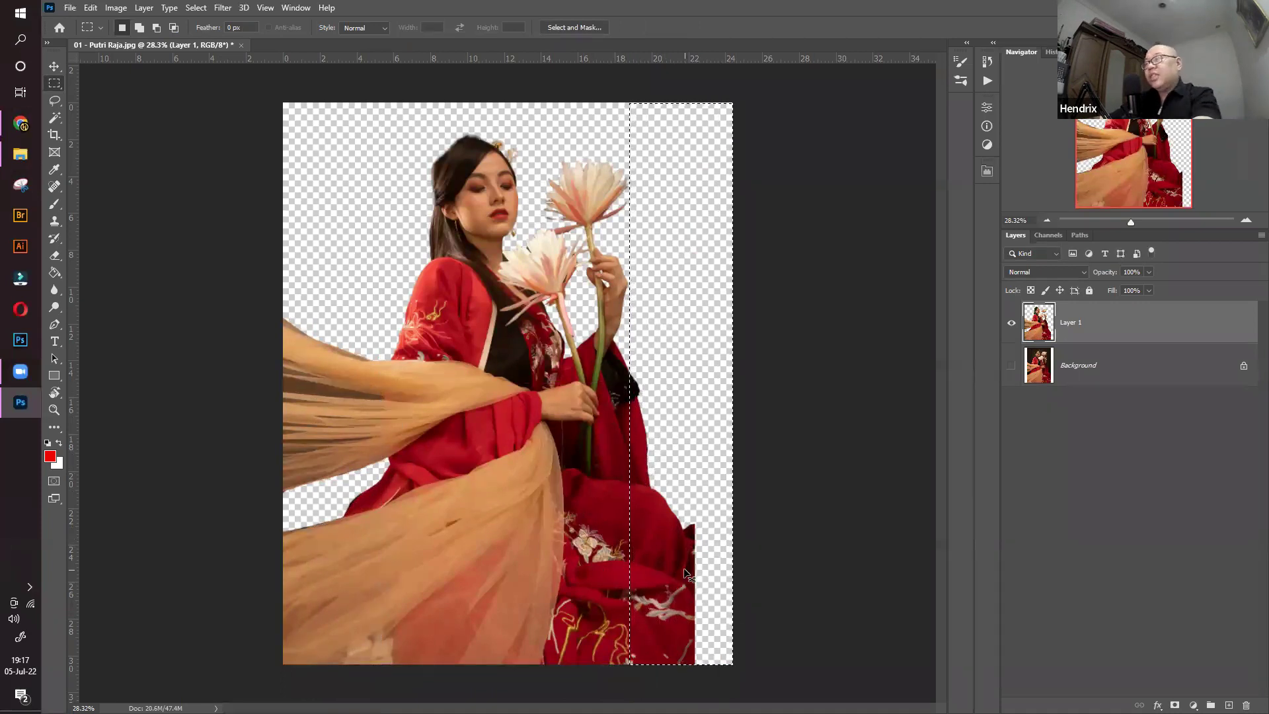
drag(731, 383, 794, 397)
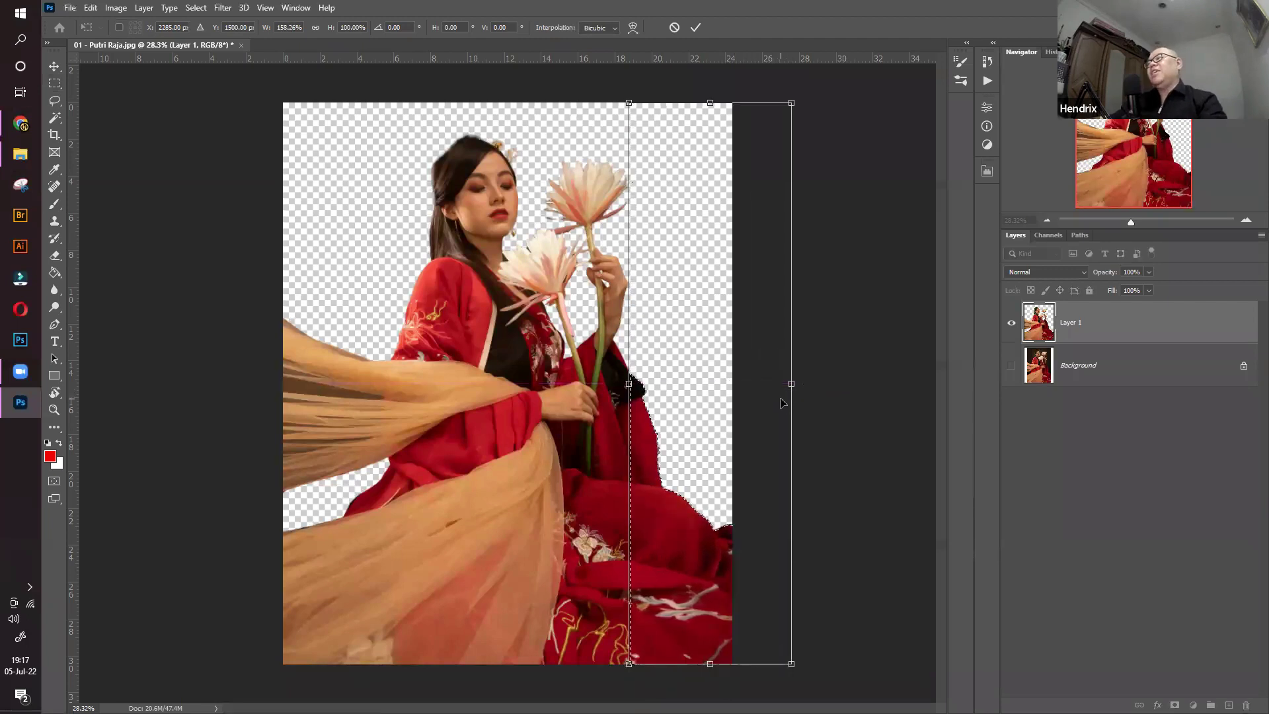
key(Return)
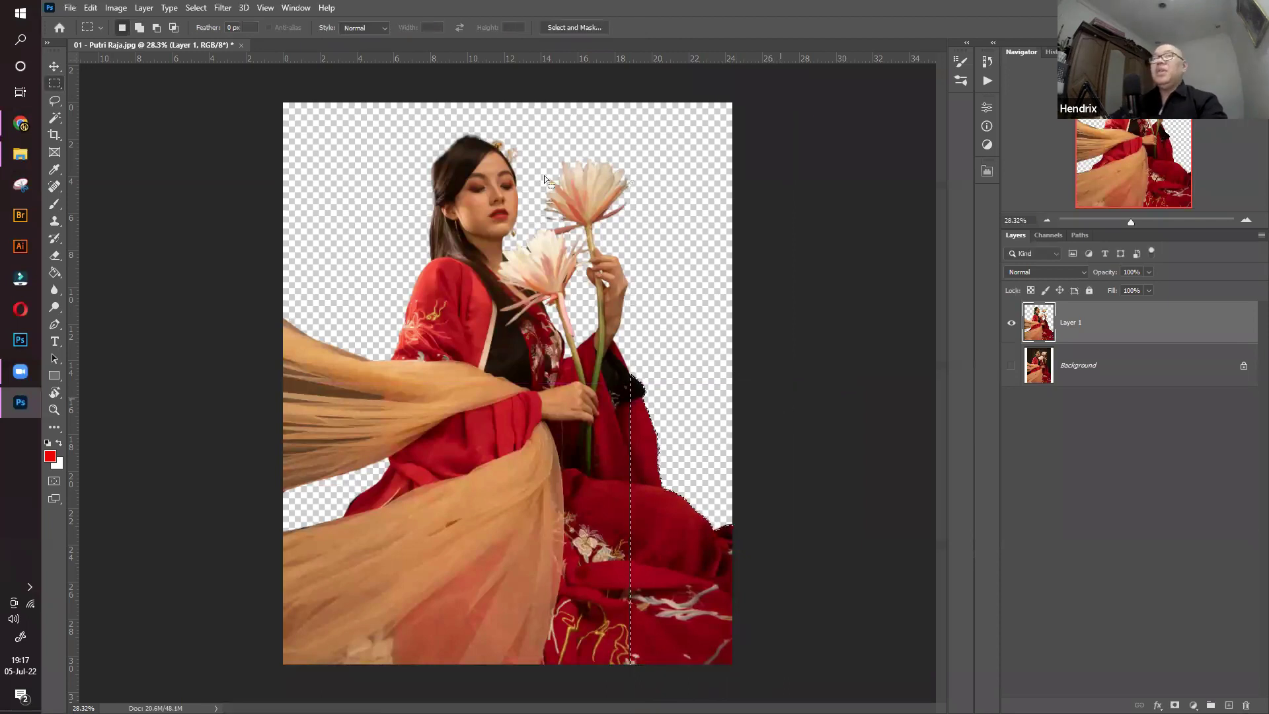
click(54, 66)
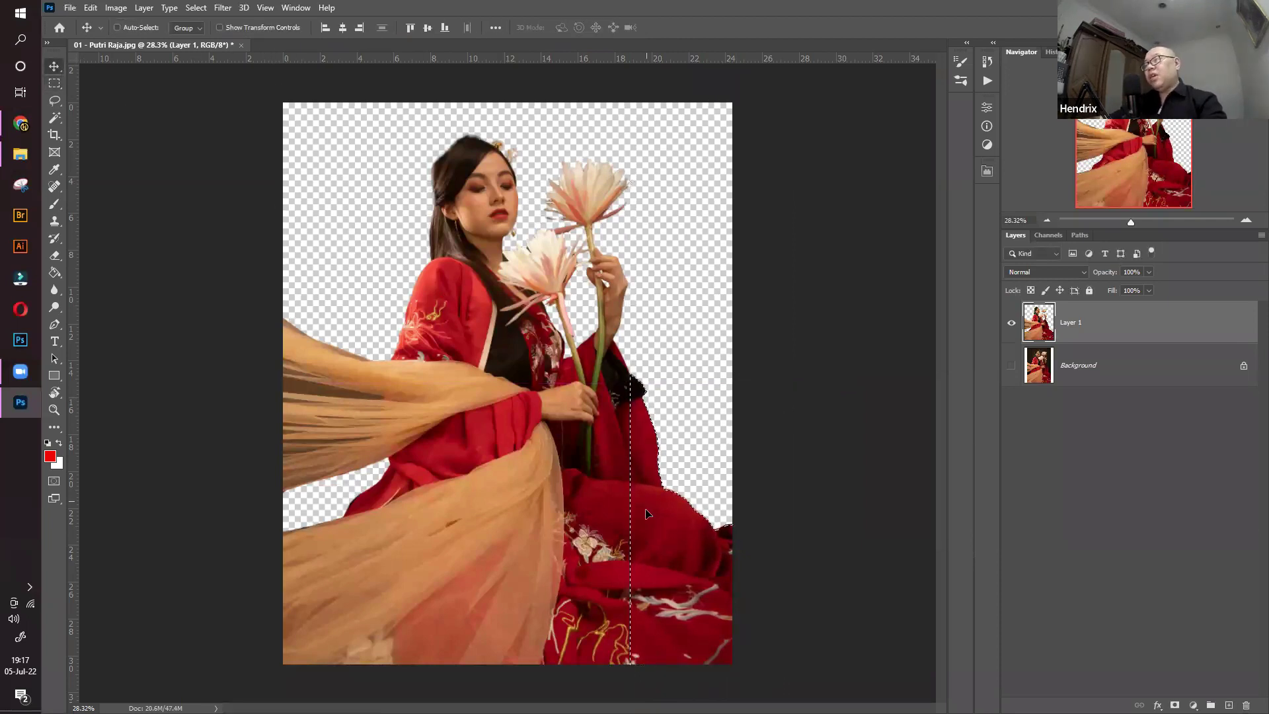
key(ctrl+d)
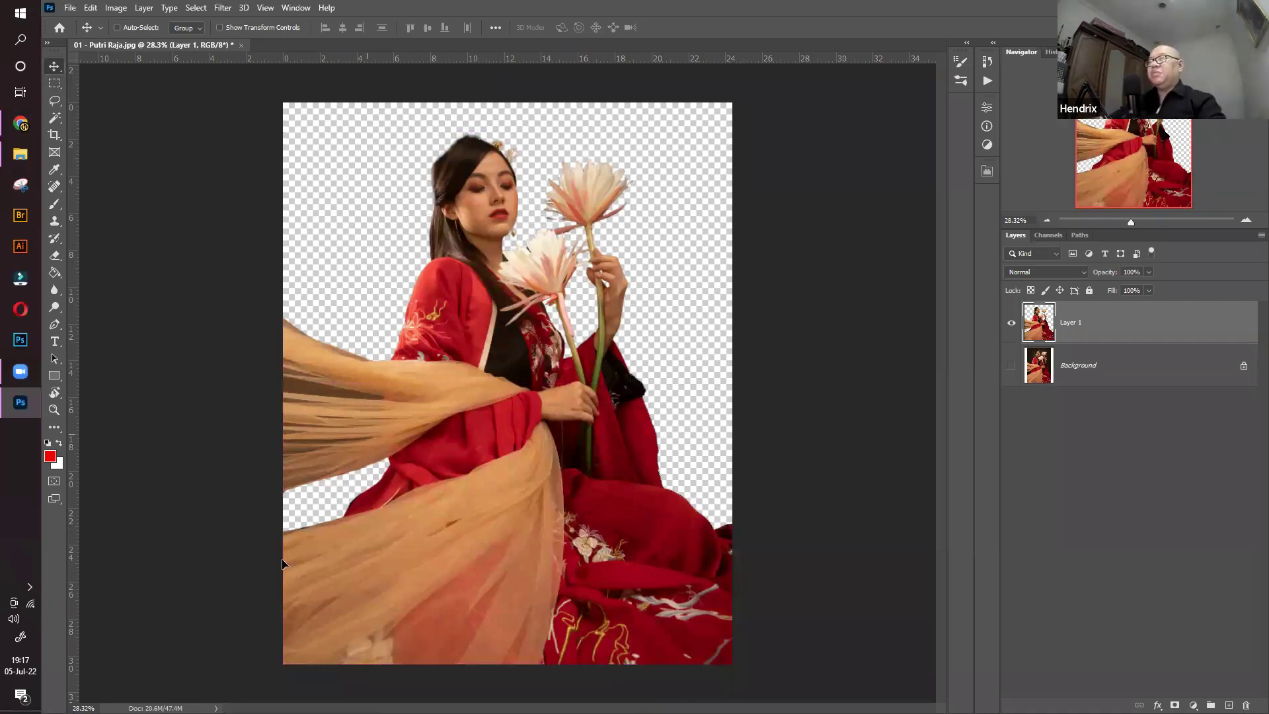
Place 03 - Awan Biru from the File Explorer folder, scale it to 144% to cover the canvas, and move its layer below the woman's layer
click(55, 410)
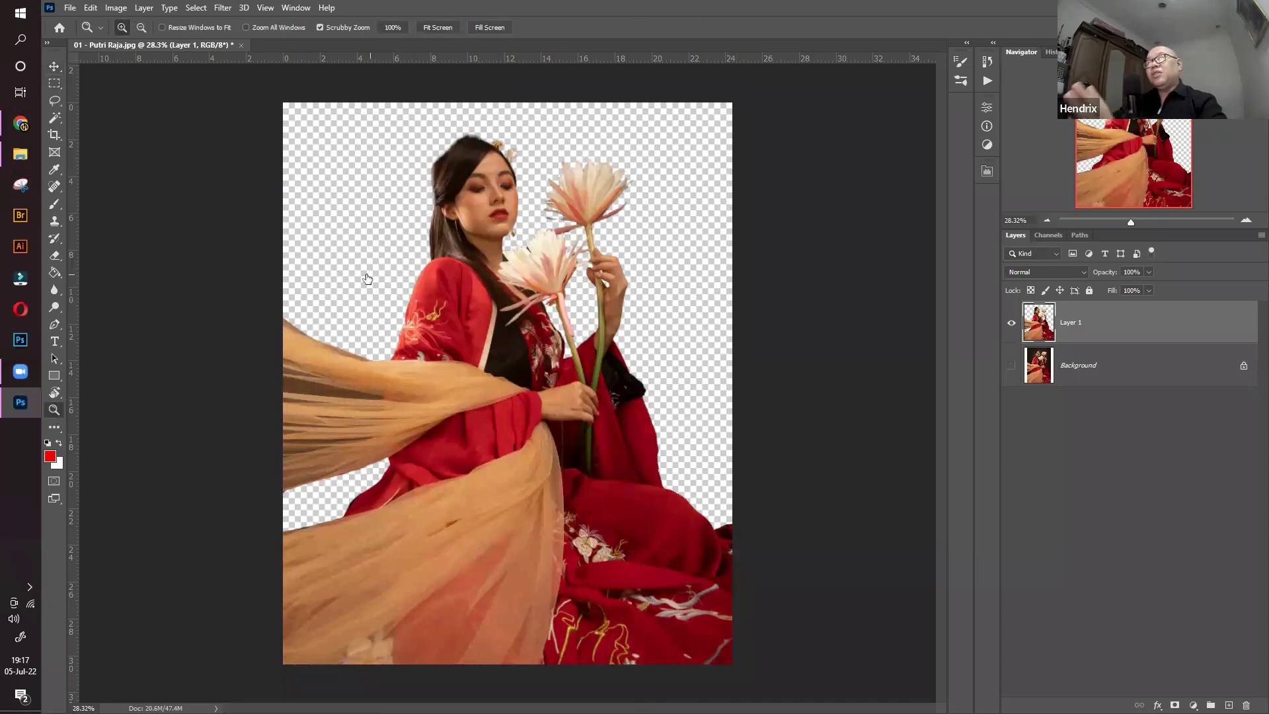
click(54, 69)
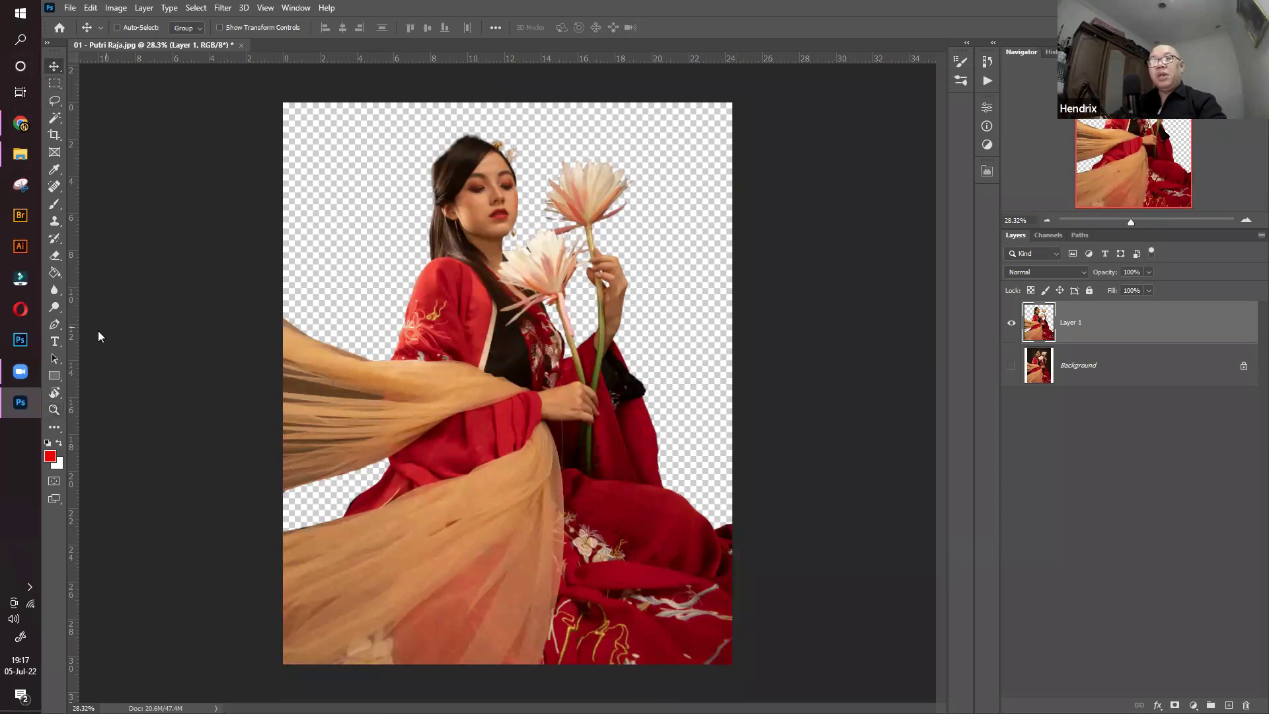
click(22, 173)
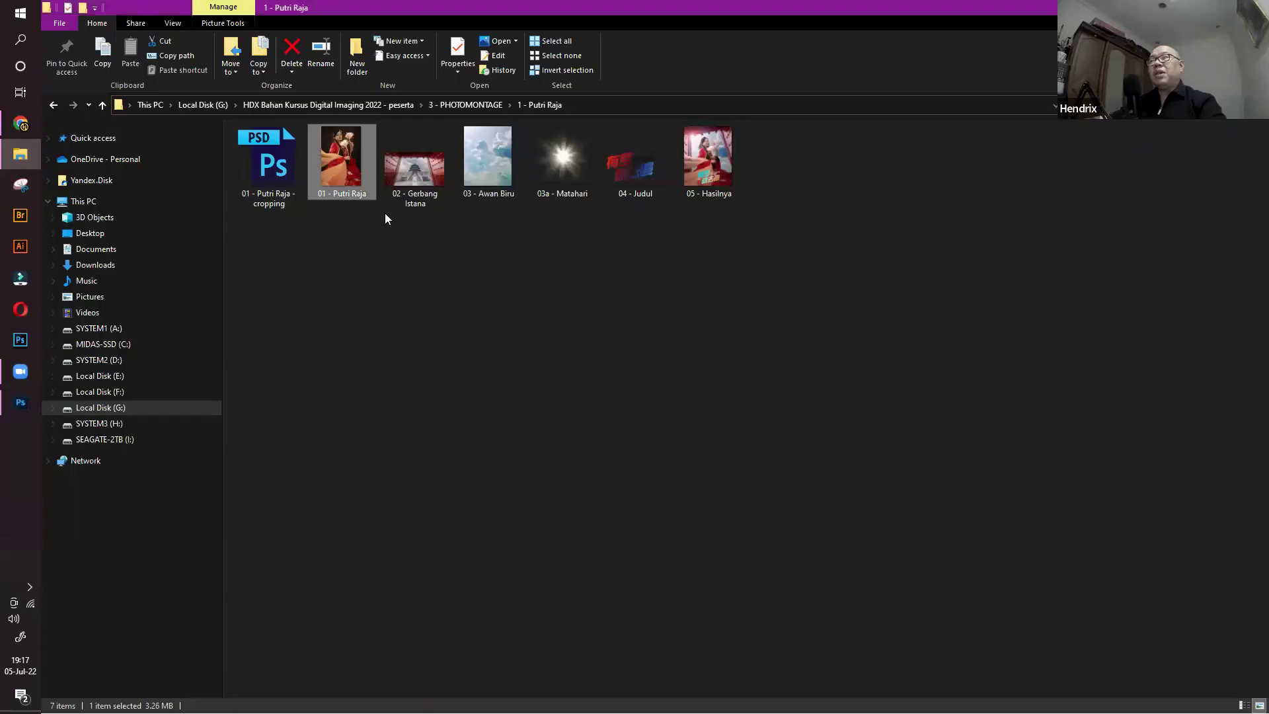
click(500, 178)
drag(500, 157, 430, 410)
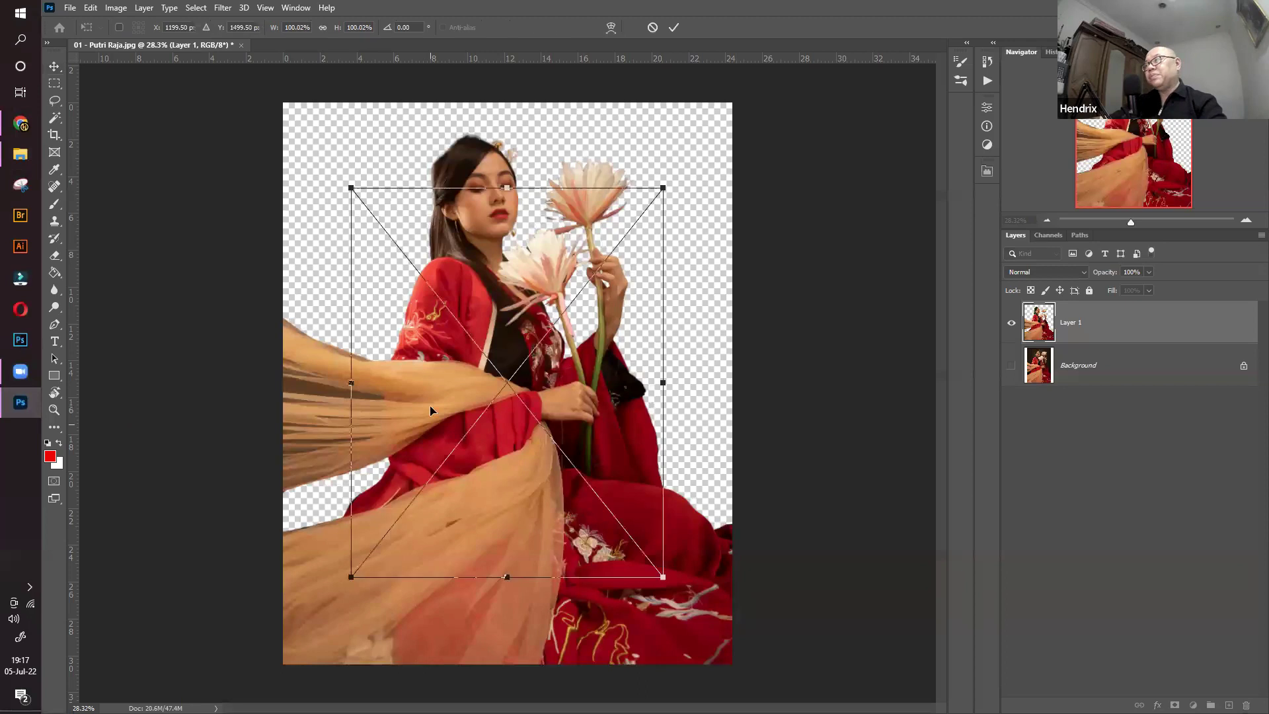
drag(559, 378, 491, 293)
drag(595, 493, 733, 638)
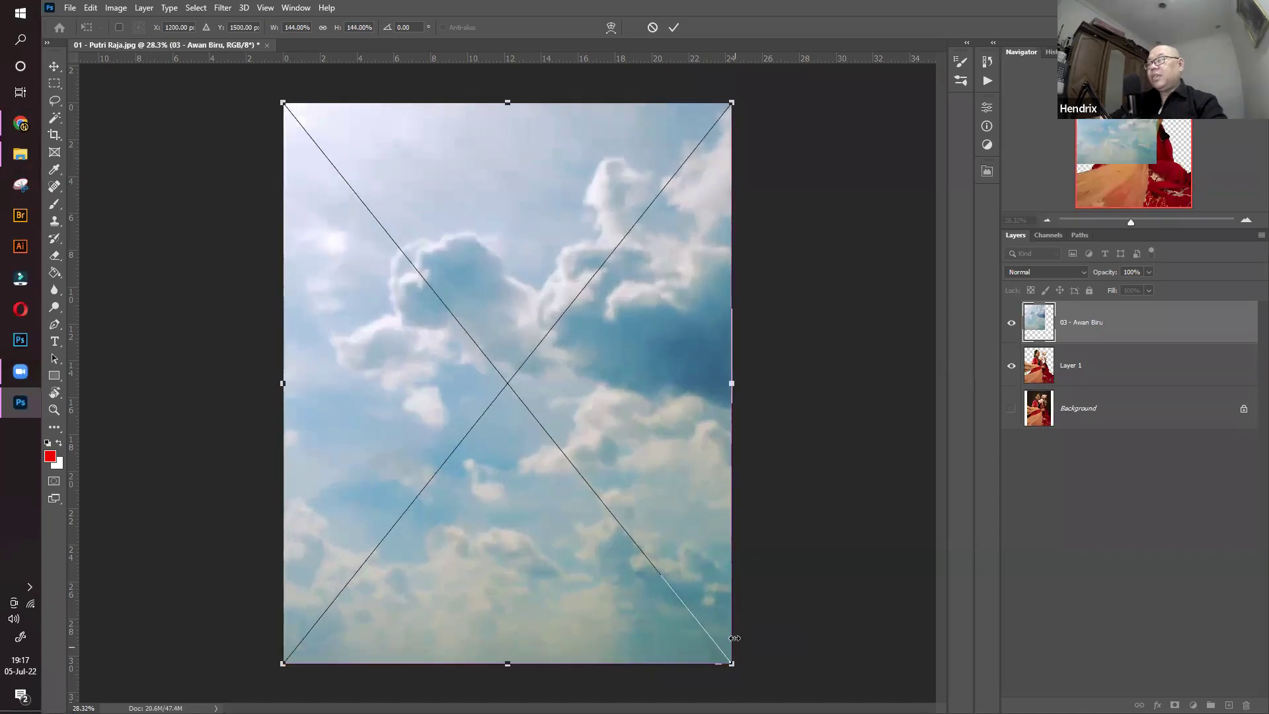
key(Return)
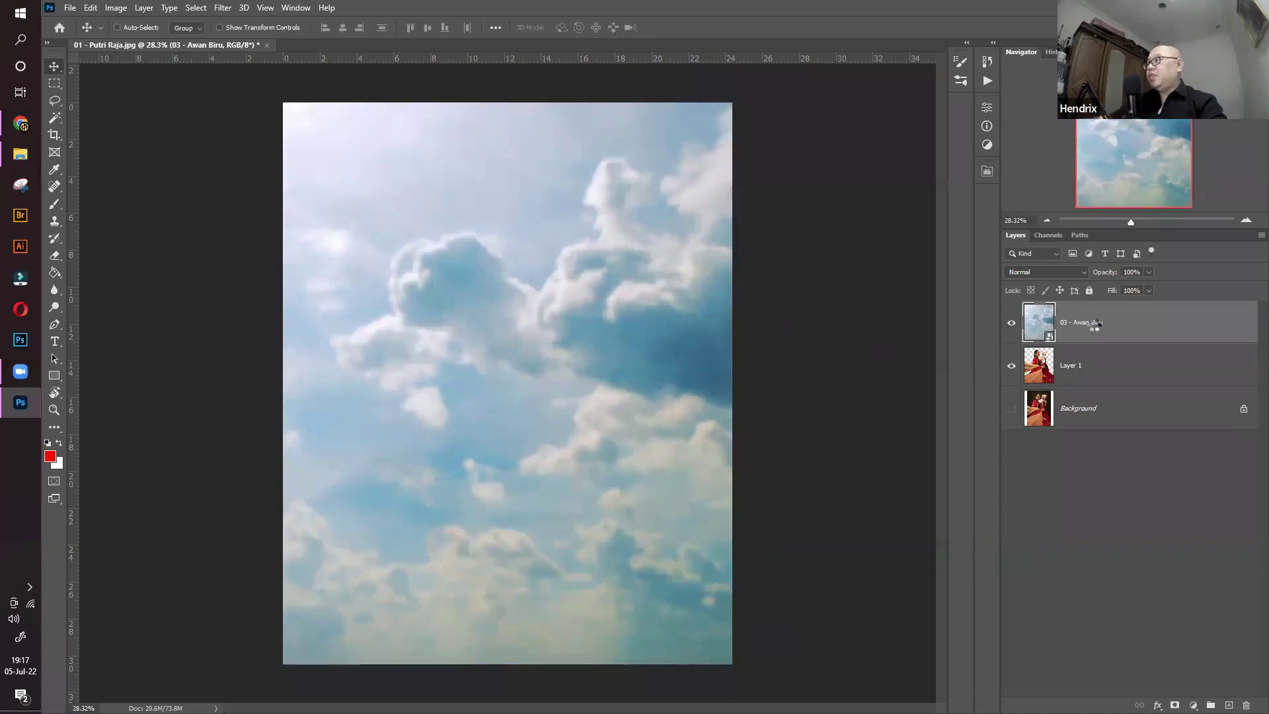
drag(1095, 326, 1103, 387)
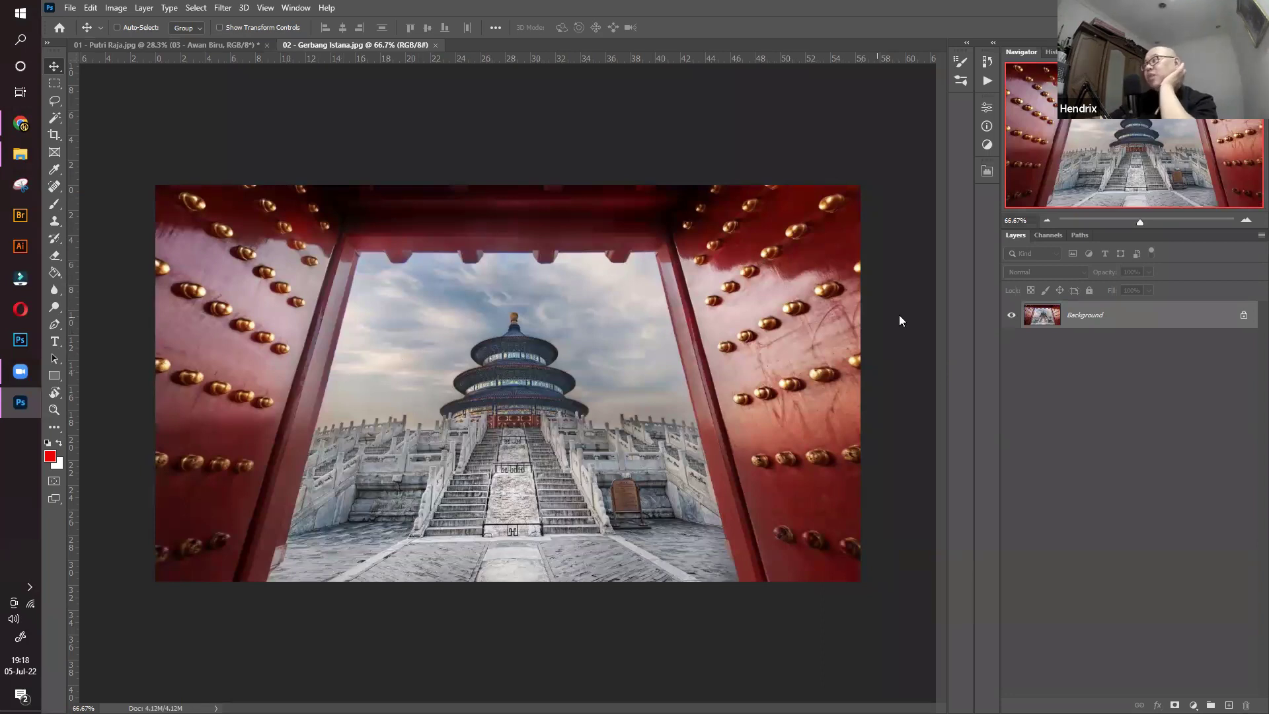
Unlock the Background layer of 02 - Gerbang Istana, then Quick Select the whole scene inside the gate opening with a 100 px brush and delete it
click(1243, 316)
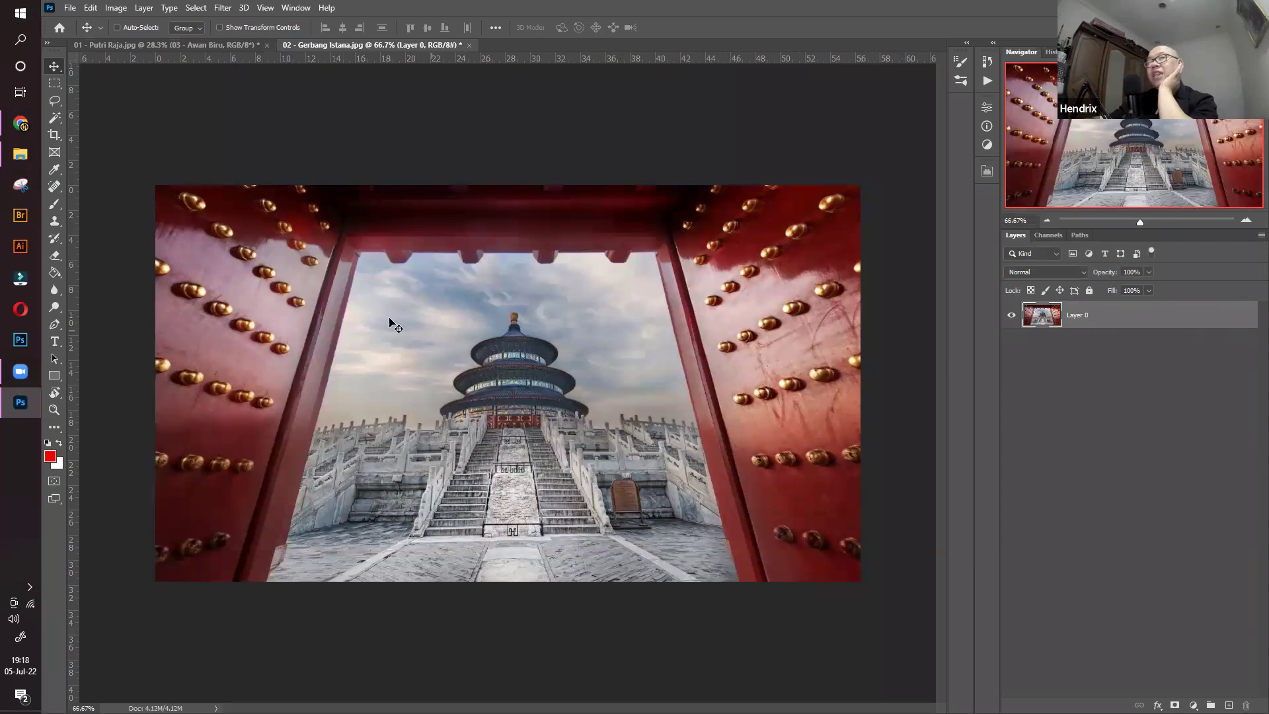
click(54, 117)
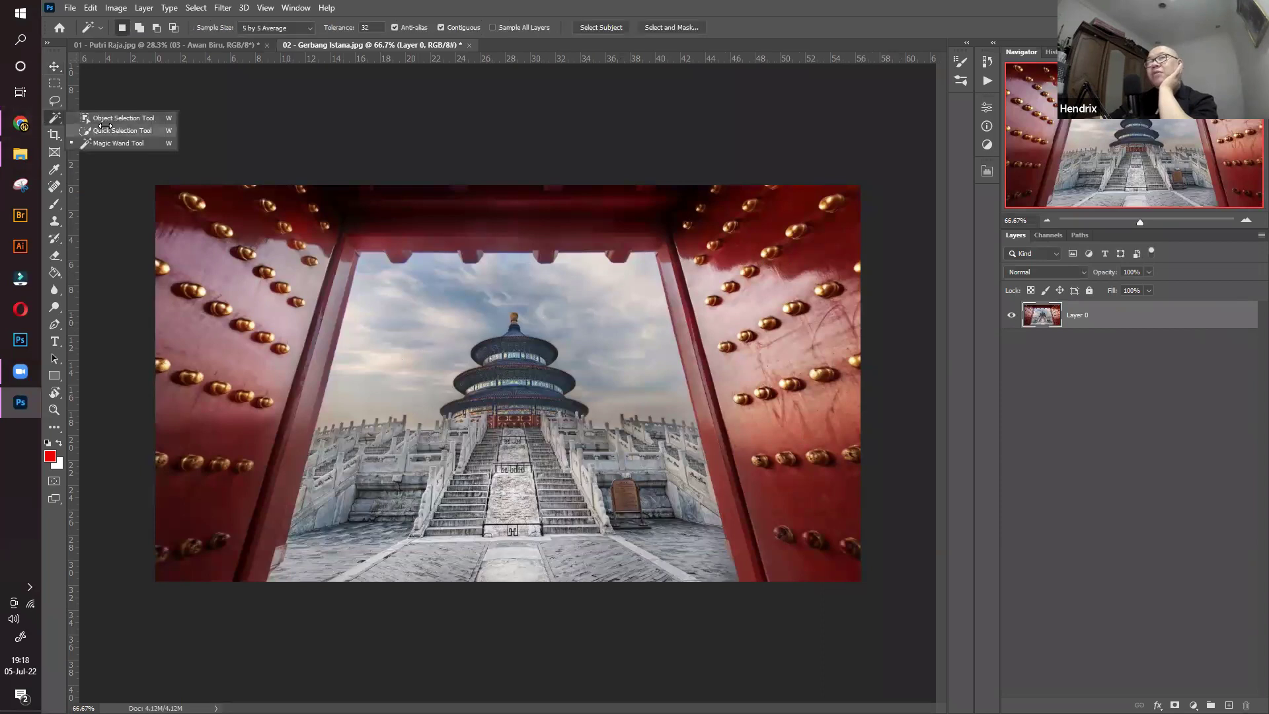
click(105, 130)
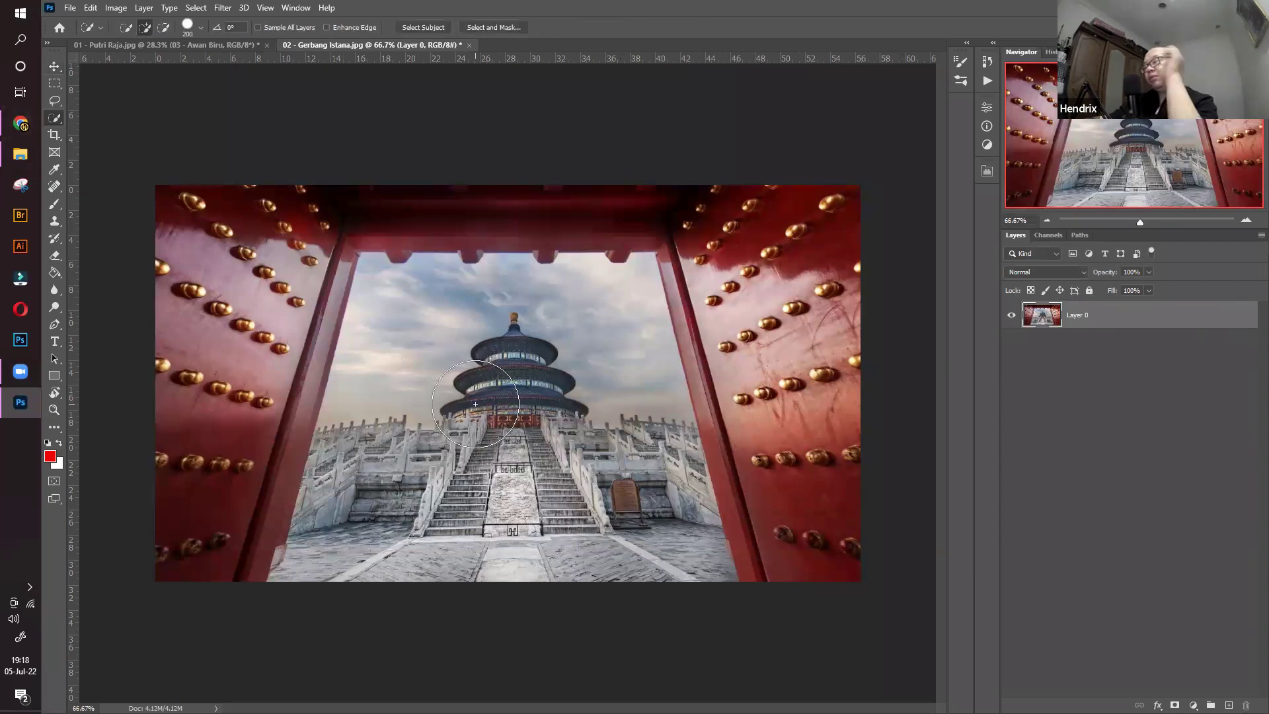
key(bracketleft)
key(bracketleft)
key(bracketleft)
key(bracketleft)
mouse_move(334, 529)
mouse_down()
mouse_move(290, 565)
mouse_move(357, 500)
mouse_move(378, 393)
mouse_move(419, 317)
mouse_move(558, 286)
mouse_move(592, 334)
mouse_move(653, 490)
mouse_move(588, 562)
mouse_move(479, 565)
mouse_move(450, 462)
mouse_move(490, 411)
mouse_move(489, 357)
mouse_move(513, 549)
mouse_move(492, 552)
mouse_move(421, 509)
mouse_up()
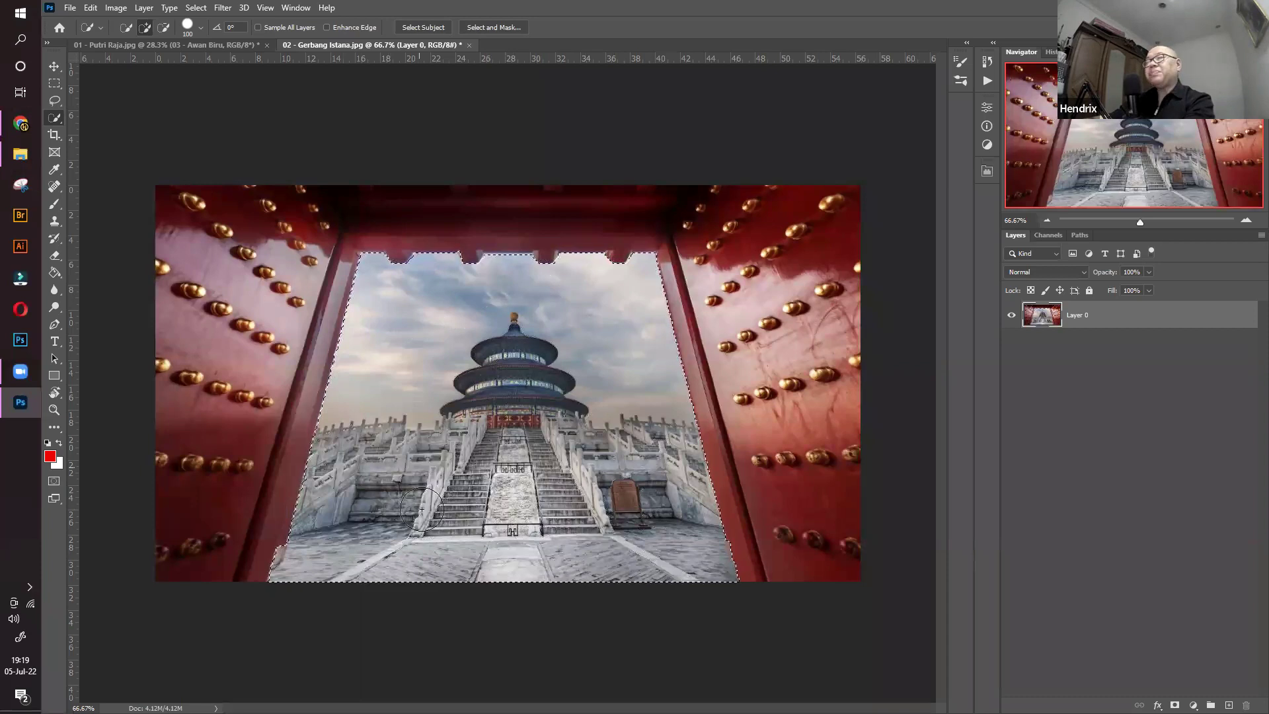
key(bracketleft)
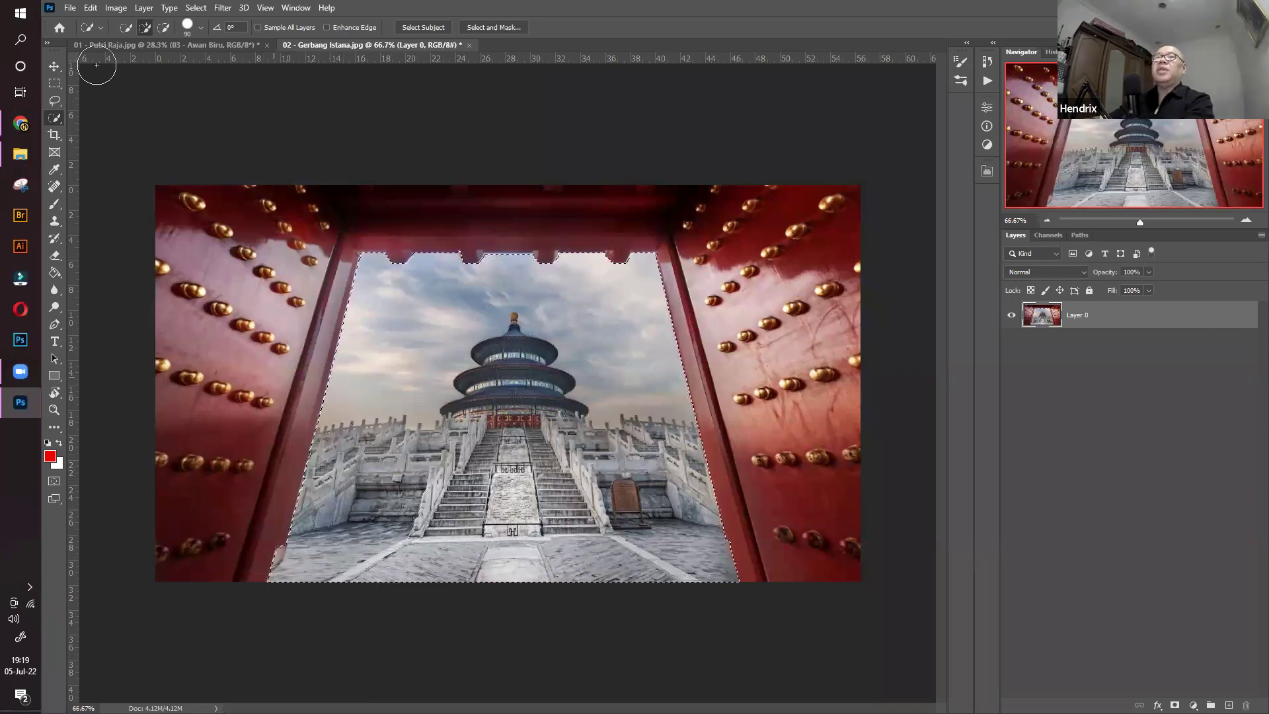
click(59, 66)
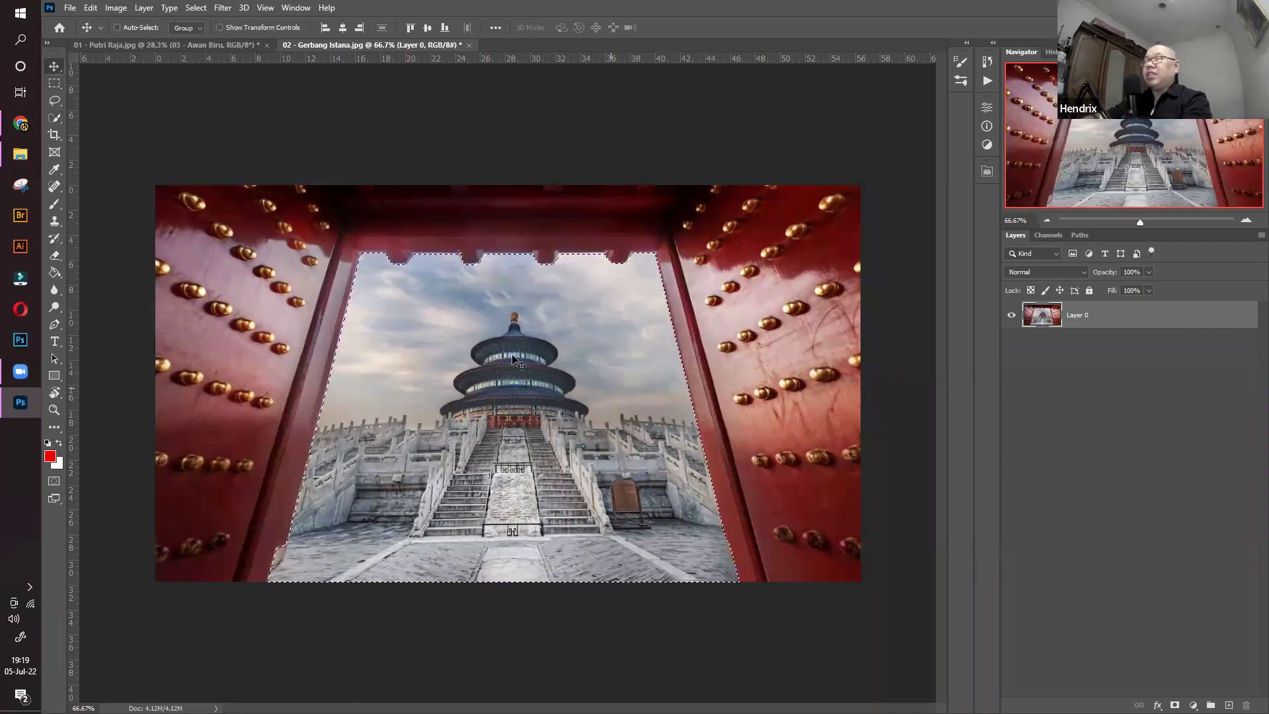
key(Delete)
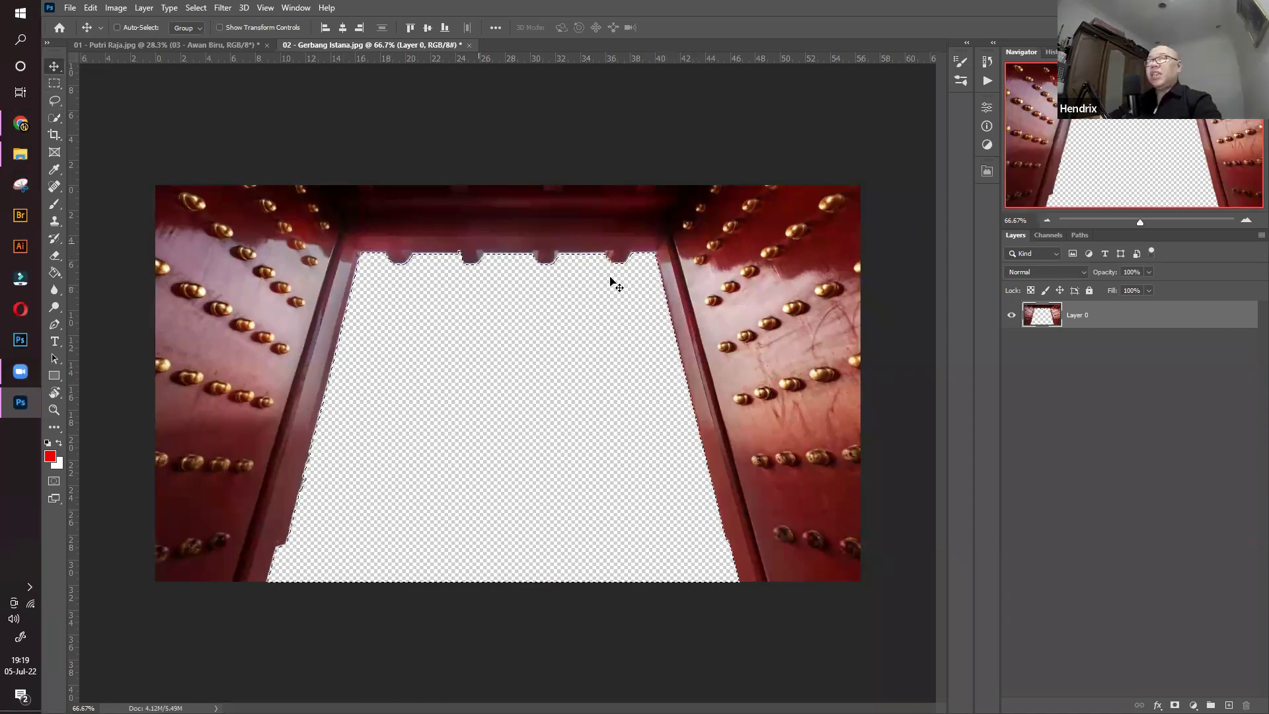
key(ctrl)
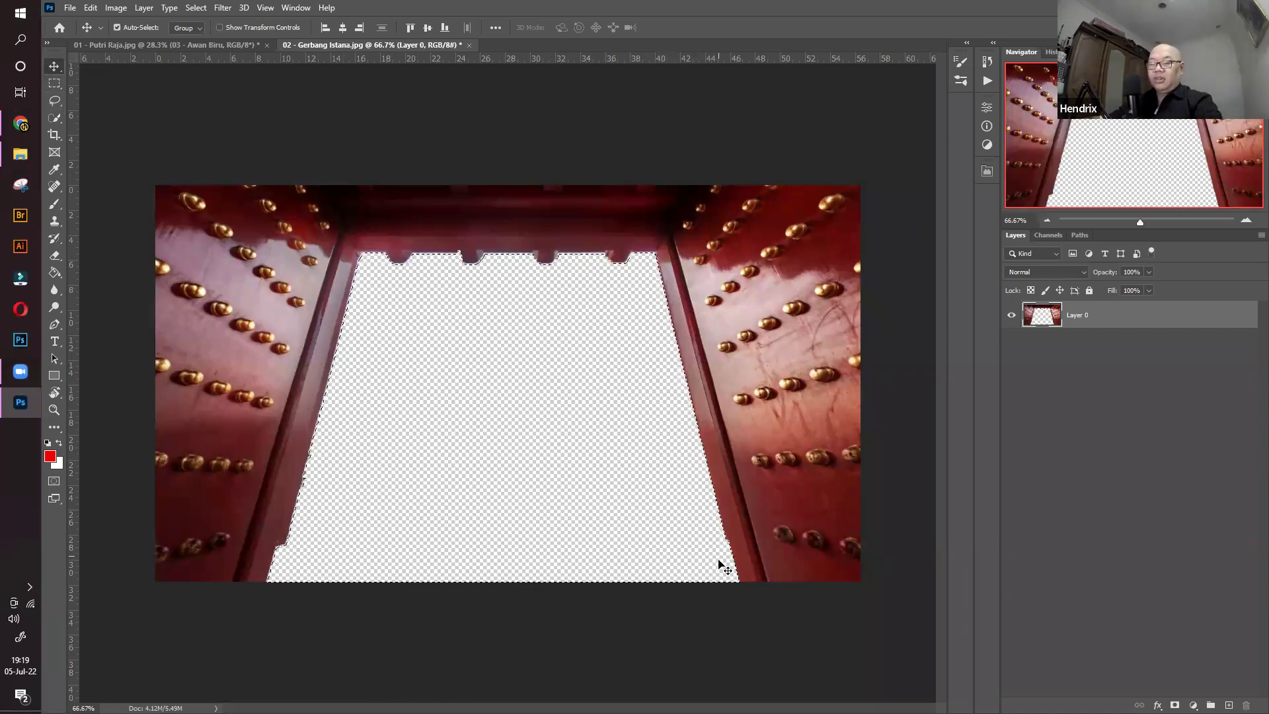
Deselect, then transfer the gate cut-out into the 01 - Putri Raja document between the woman's layer and the sky layer
key(ctrl+d)
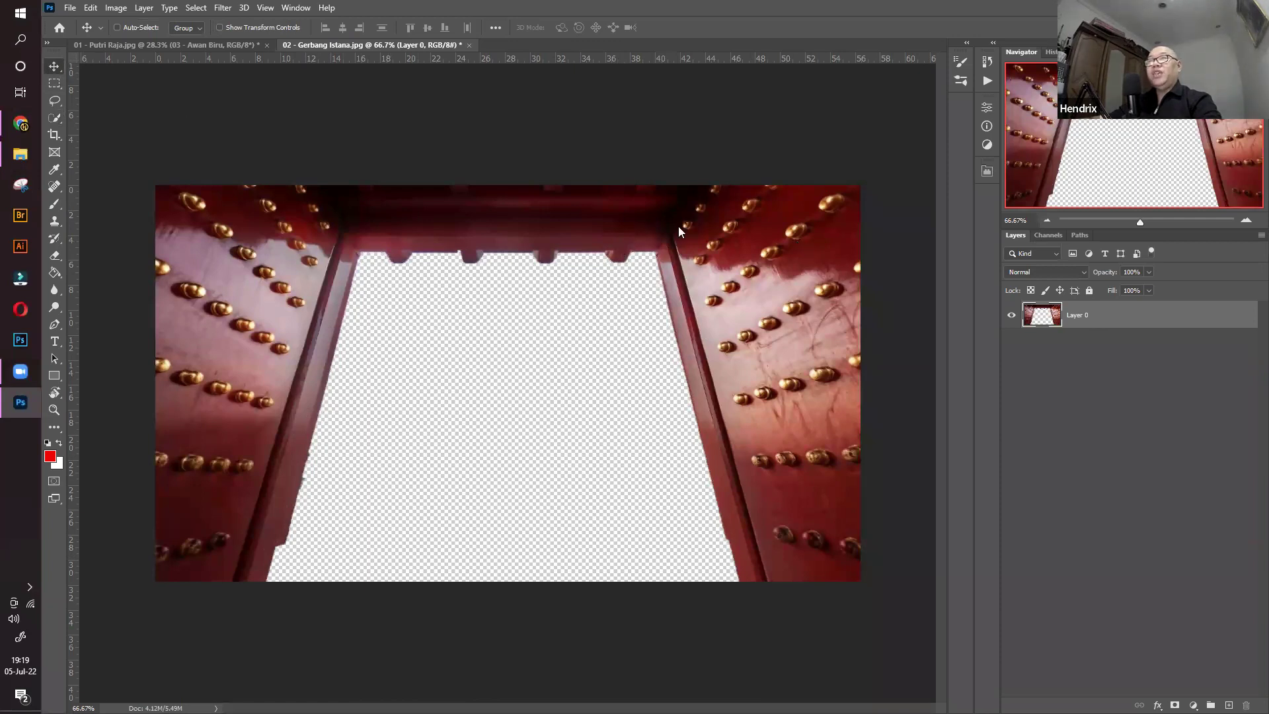
drag(683, 229, 247, 50)
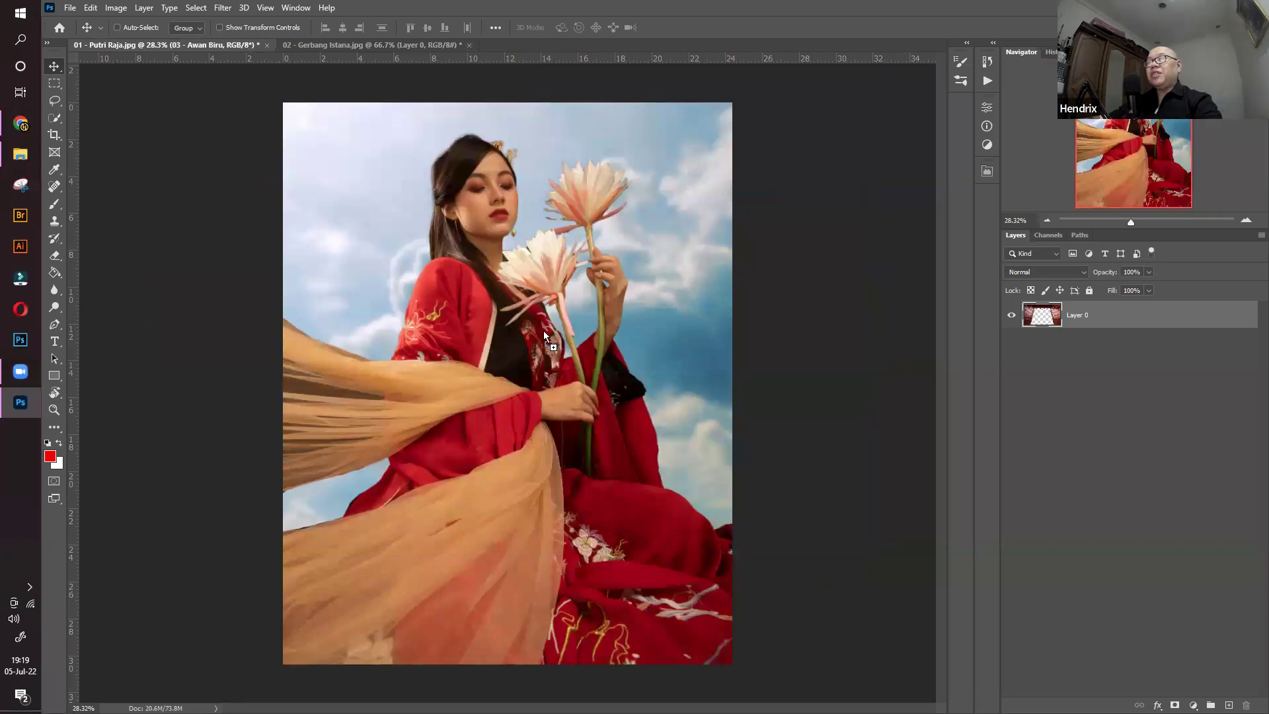
drag(544, 334, 545, 334)
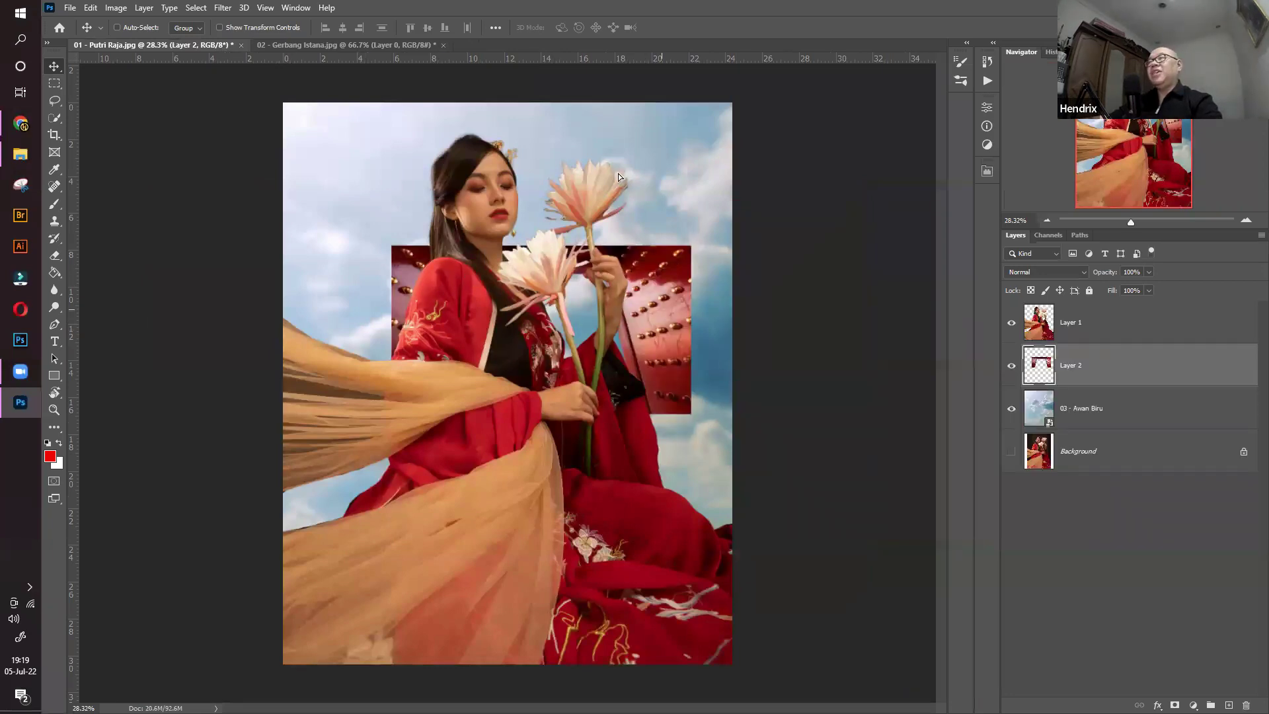
Align the gate layer with the canvas's upper-left corner and stretch it to 150% width and about 271% height
drag(593, 166, 559, 165)
key(ctrl+t)
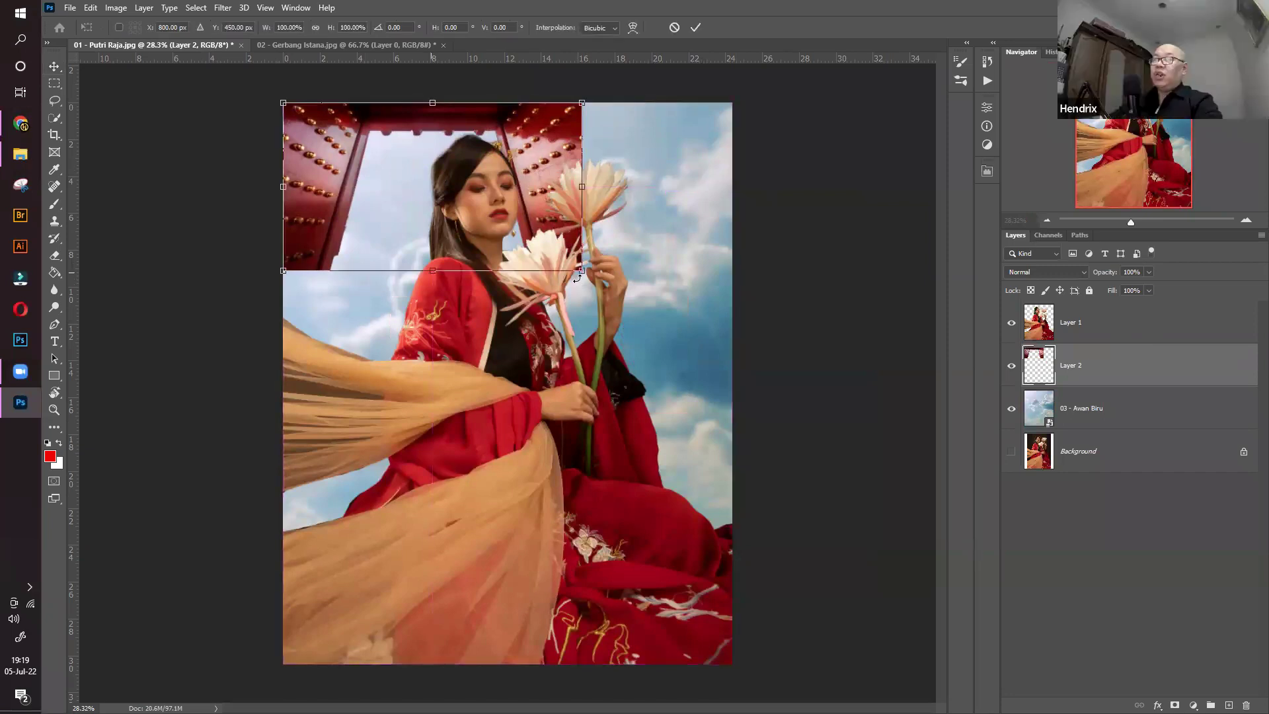
drag(452, 270, 463, 664)
drag(581, 364, 732, 365)
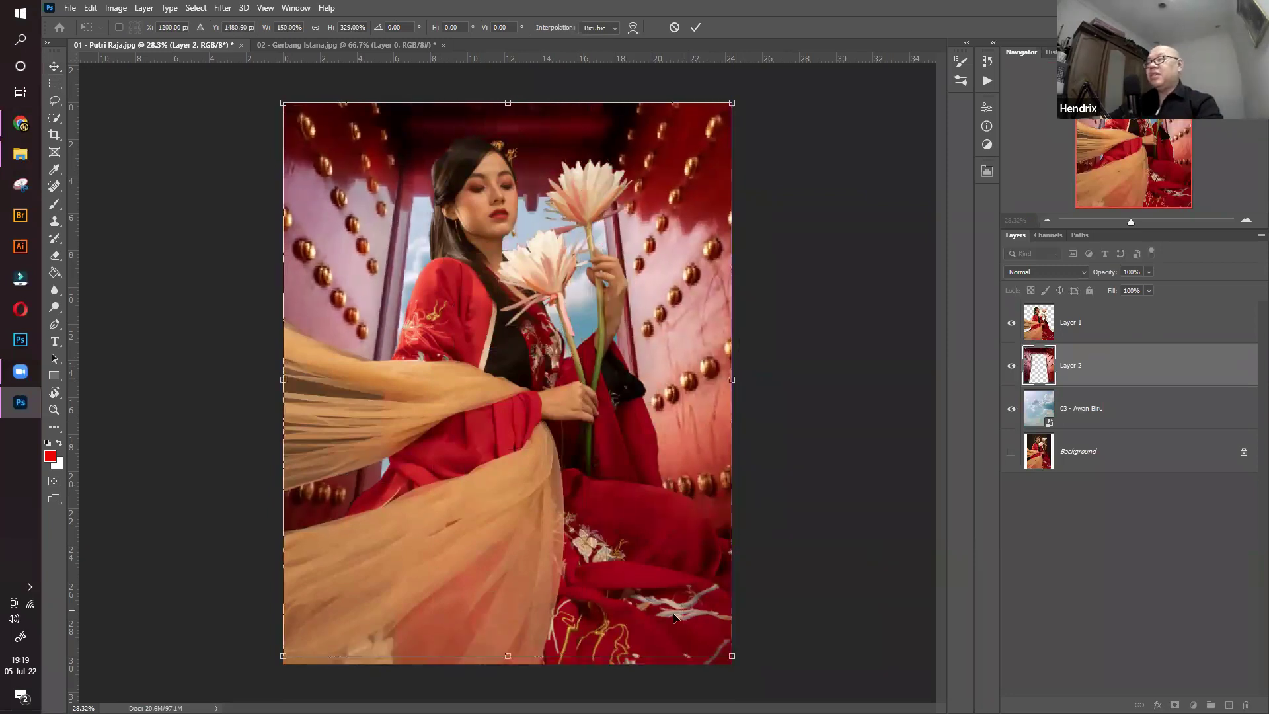
drag(506, 654, 513, 558)
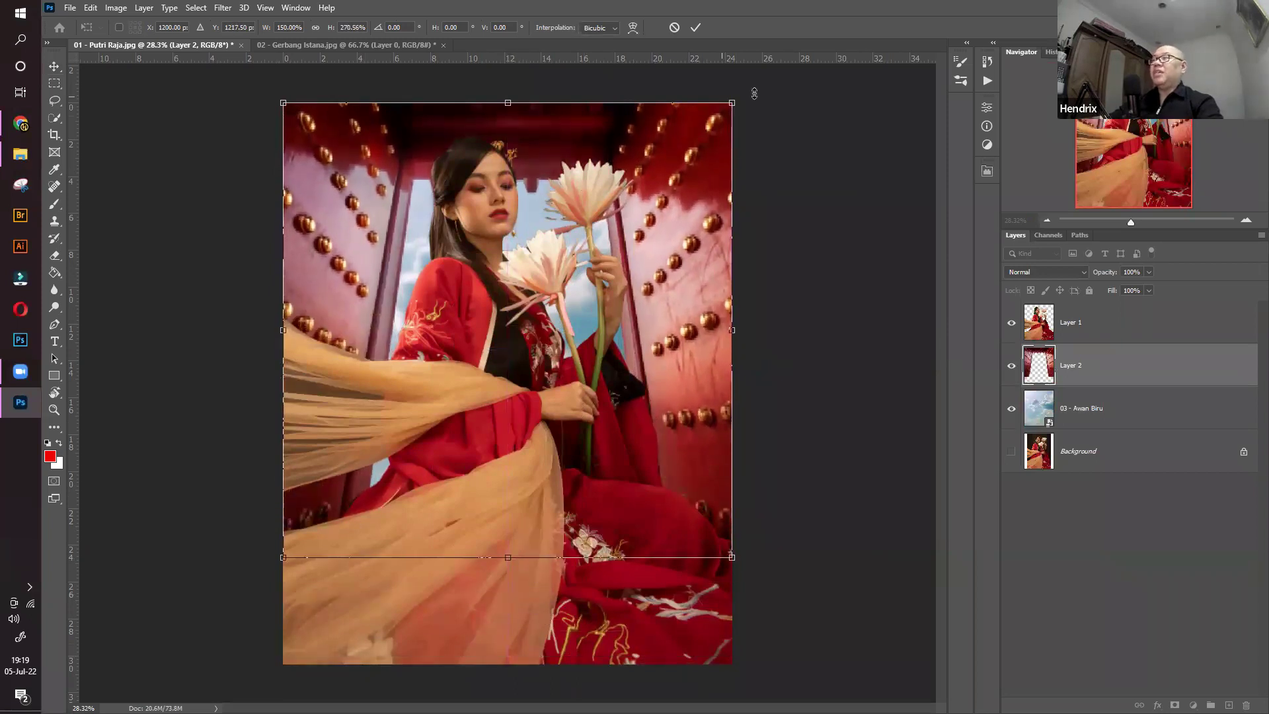
Rotate the gate layer about 5.4° clockwise, enlarge it to about 174% width and 292% height, and apply the transform
mouse_move(754, 88)
mouse_down()
mouse_move(771, 107)
mouse_move(760, 99)
mouse_up()
drag(305, 81, 284, 60)
drag(753, 109, 762, 103)
drag(717, 578, 753, 595)
drag(239, 533, 237, 548)
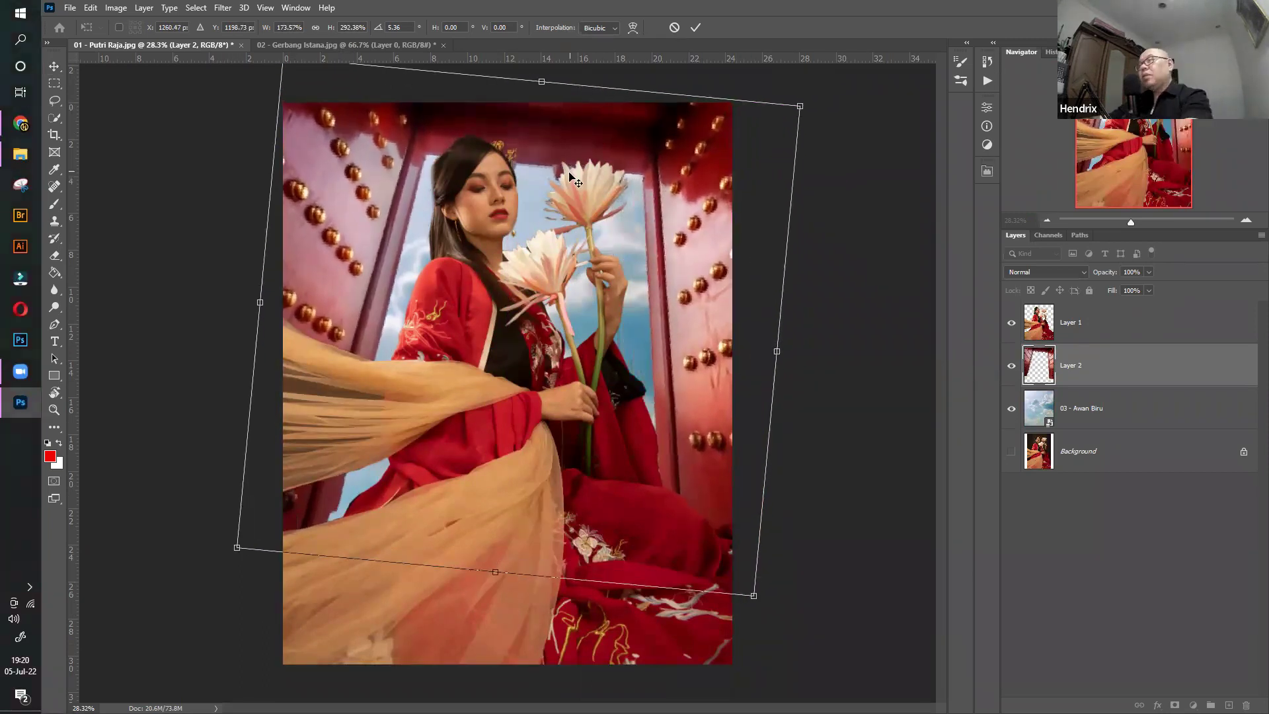
key(Return)
Move the woman's layer down so her head sits below the gate's upper beam
click(1101, 323)
drag(534, 301, 533, 337)
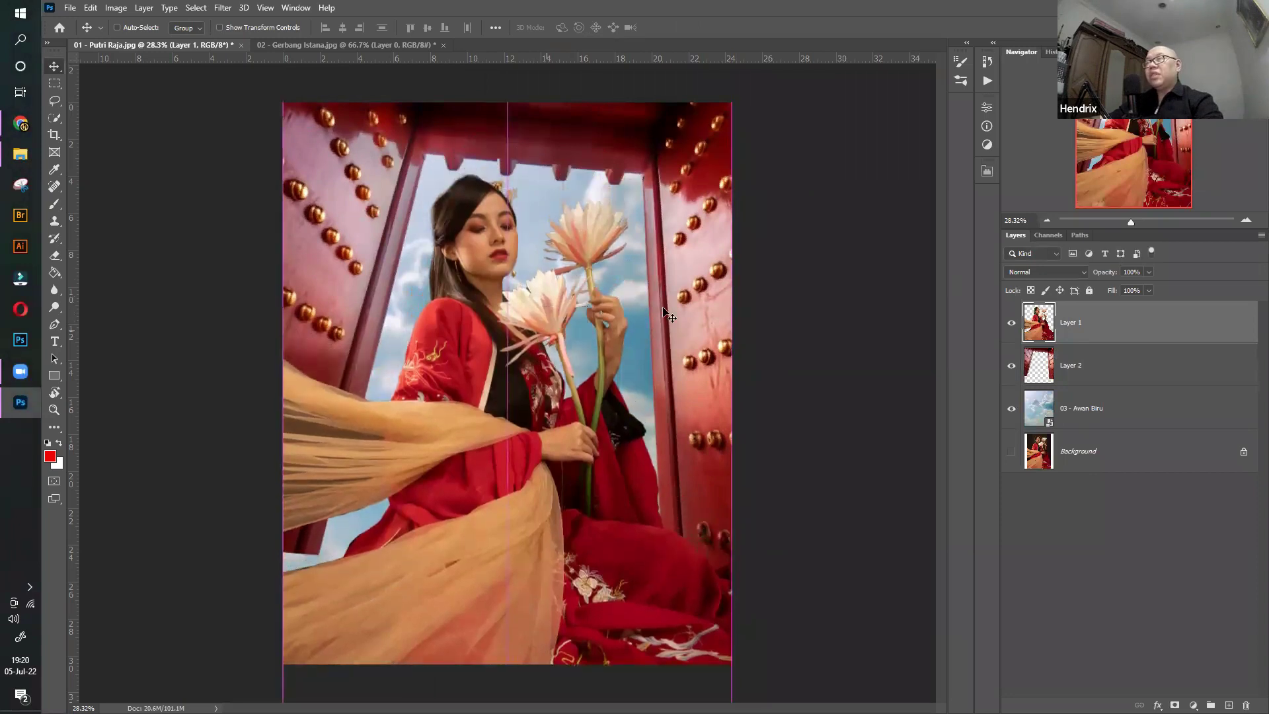
drag(666, 314, 680, 312)
Scale the gate layer to about 96% width and 106% height, then extend its lower-left corner slightly outward and apply
click(1091, 363)
key(ctrl+t)
drag(518, 647, 518, 588)
drag(800, 323, 778, 383)
drag(503, 597, 829, 625)
key(Return)
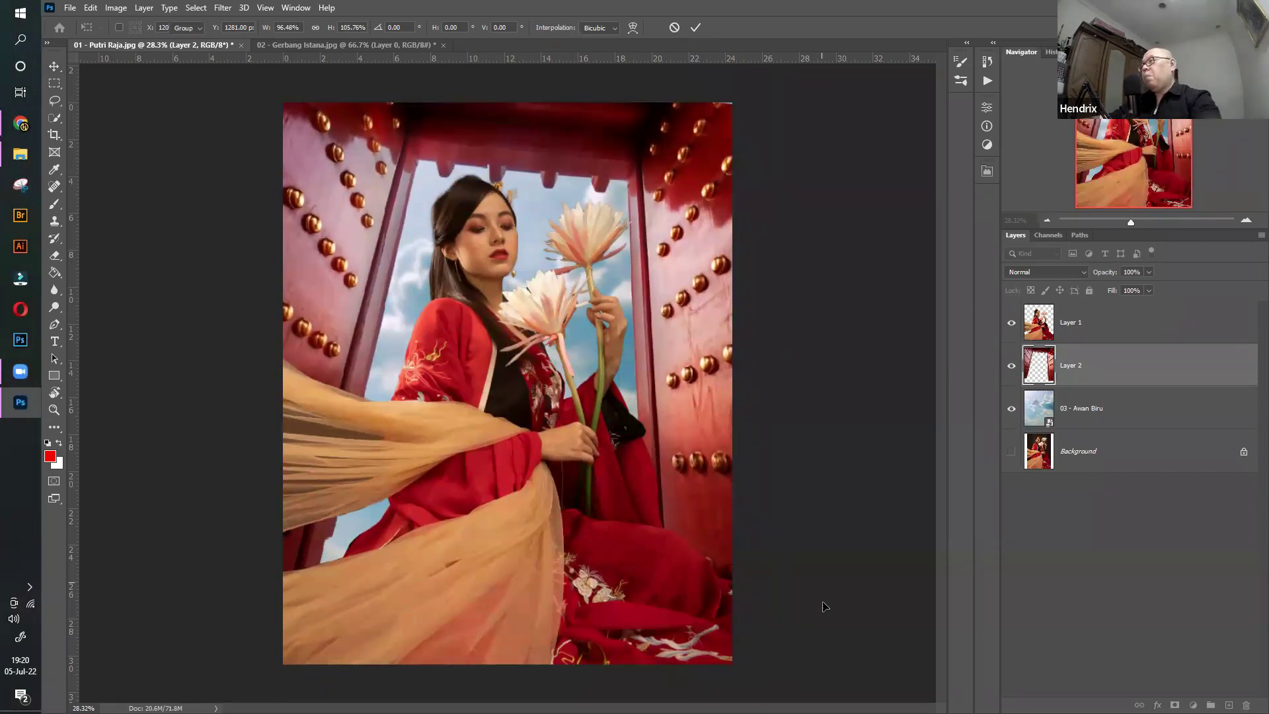
key(ctrl+t)
drag(238, 626, 232, 641)
key(Return)
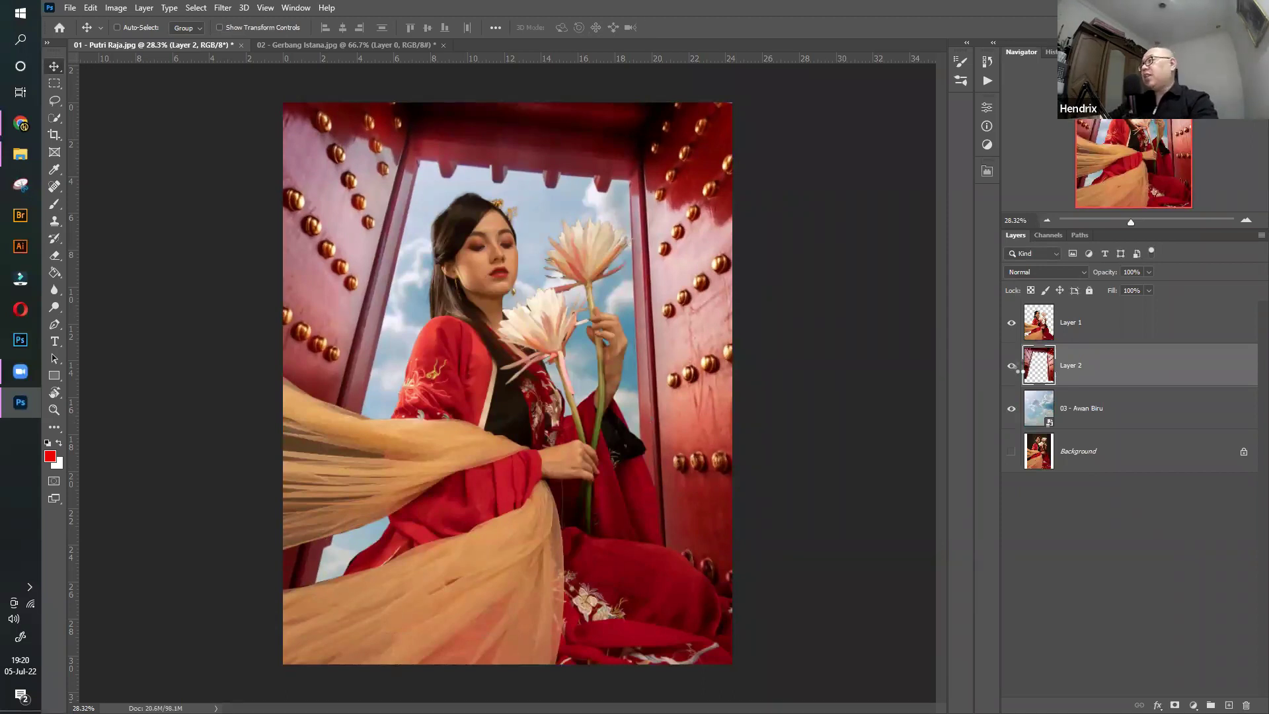
Select the woman's layer and set up the Eraser with a 400 px brush for working on the scarf
click(1104, 324)
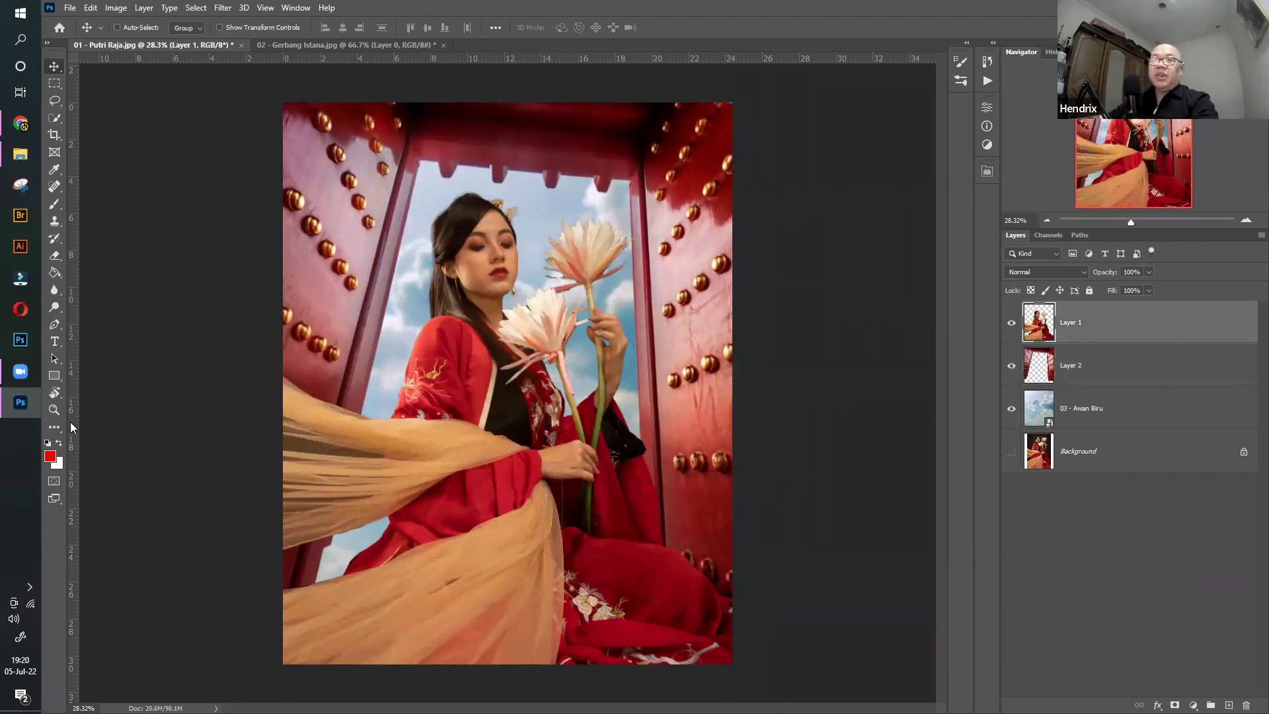
click(55, 410)
drag(325, 492, 370, 549)
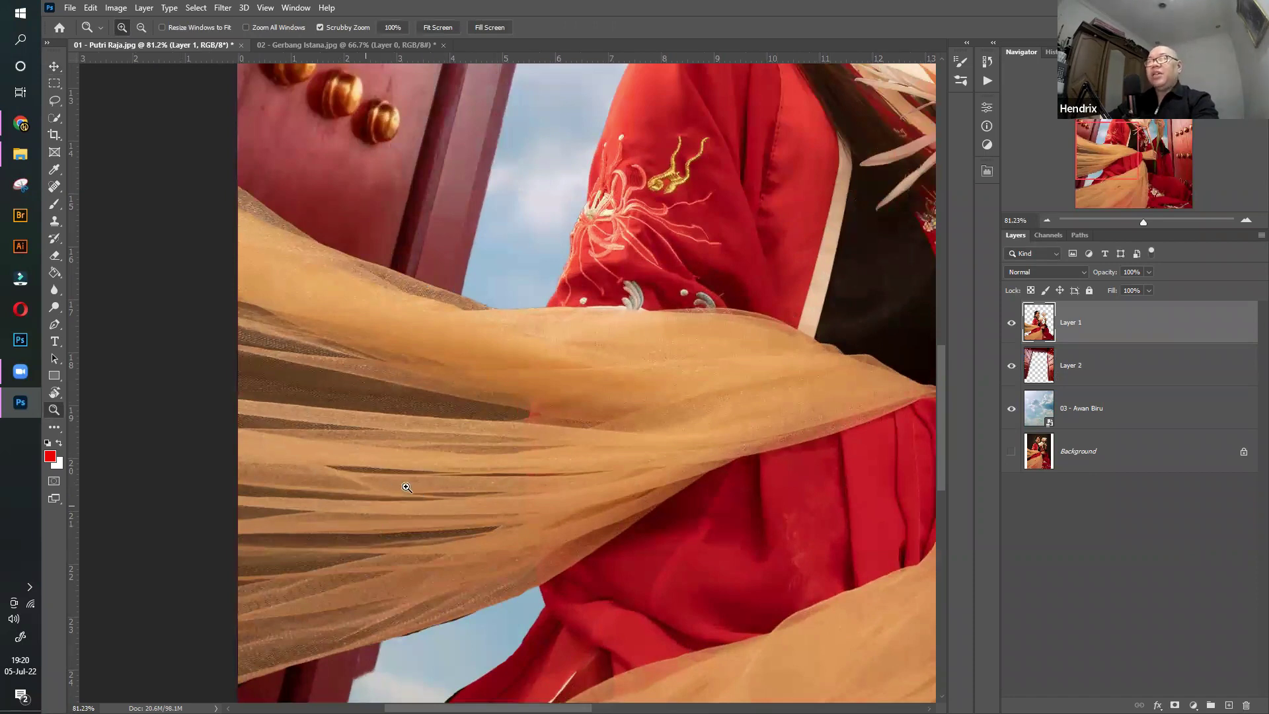
drag(497, 399, 408, 335)
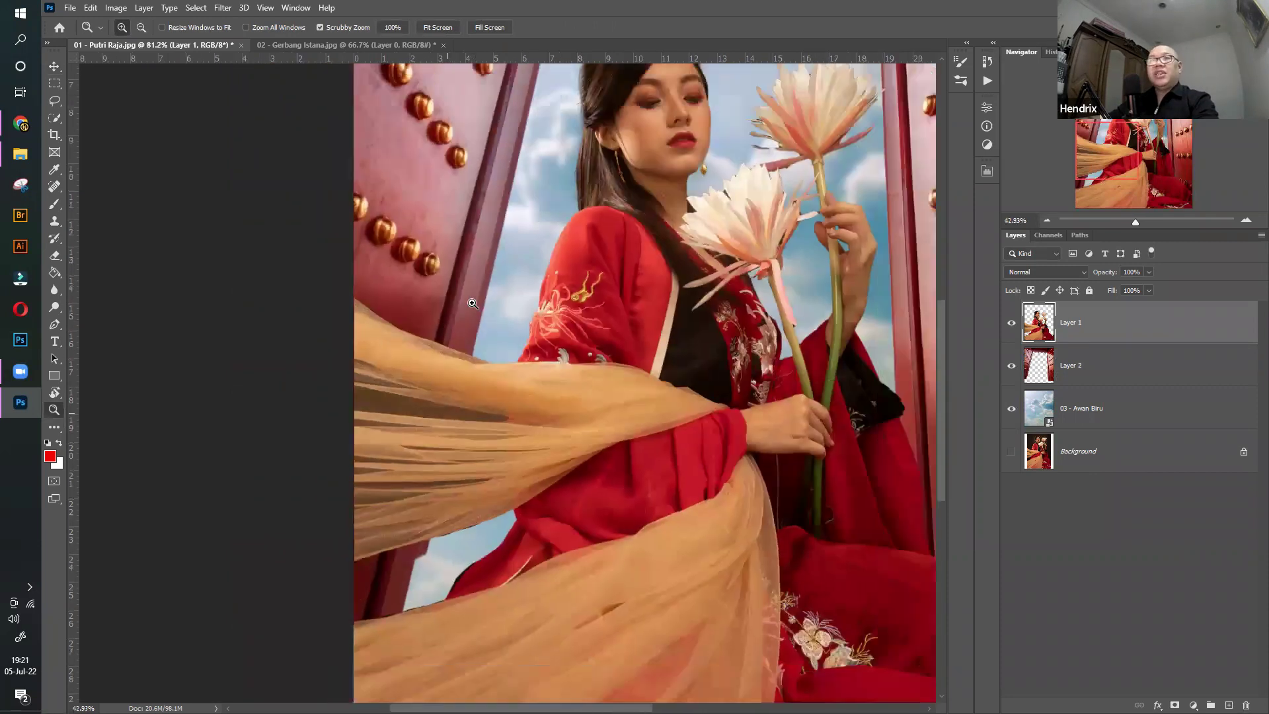
right_click(54, 256)
click(117, 254)
key(bracketleft)
key(bracketleft)
key(bracketleft)
key(bracketleft)
key(bracketleft)
key(bracketleft)
key(bracketleft)
key(bracketleft)
Undo a full-strength eraser stroke, set the Eraser's opacity to 30%, and fade the upper scarf across the gate post and sky
drag(396, 311, 335, 572)
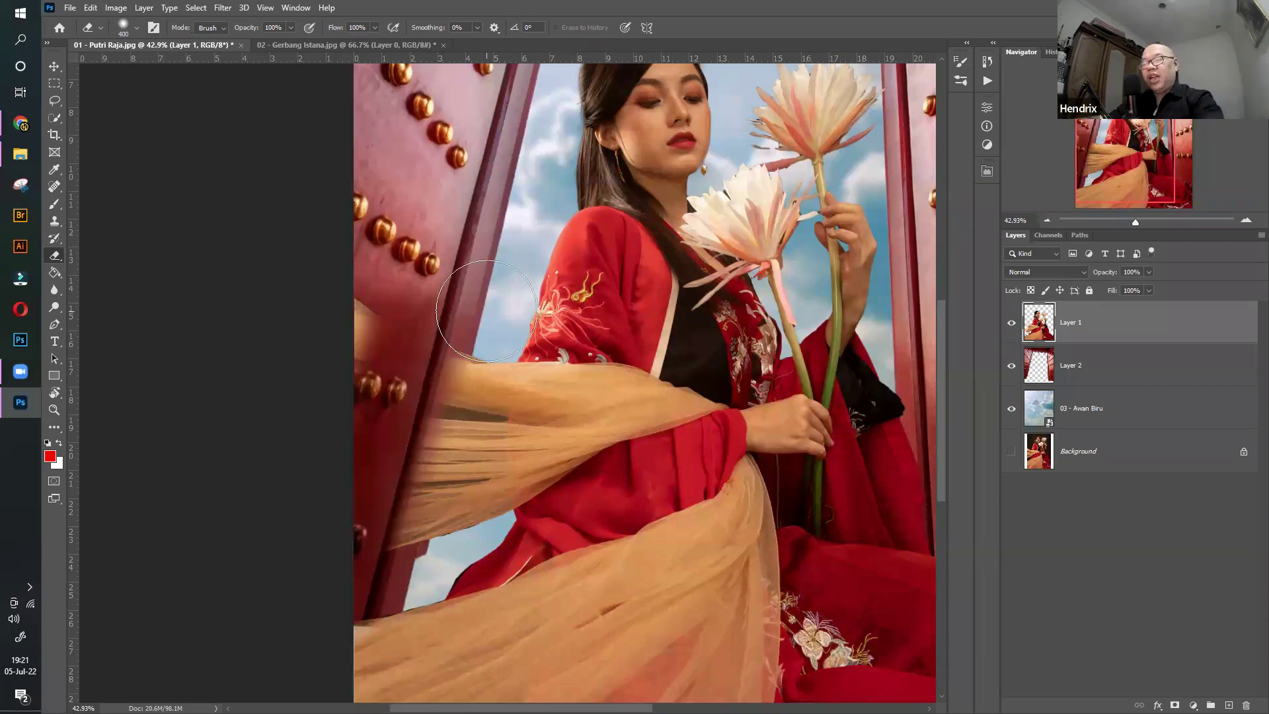
key(ctrl+z)
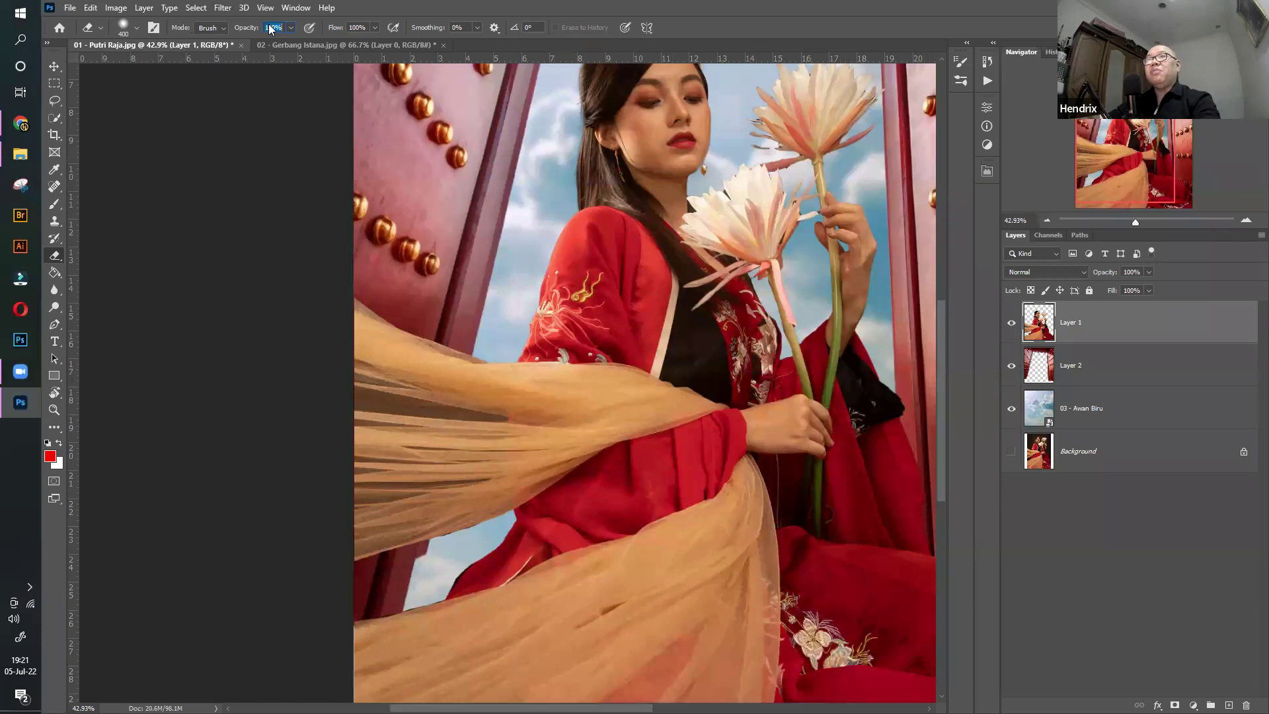
text(3)
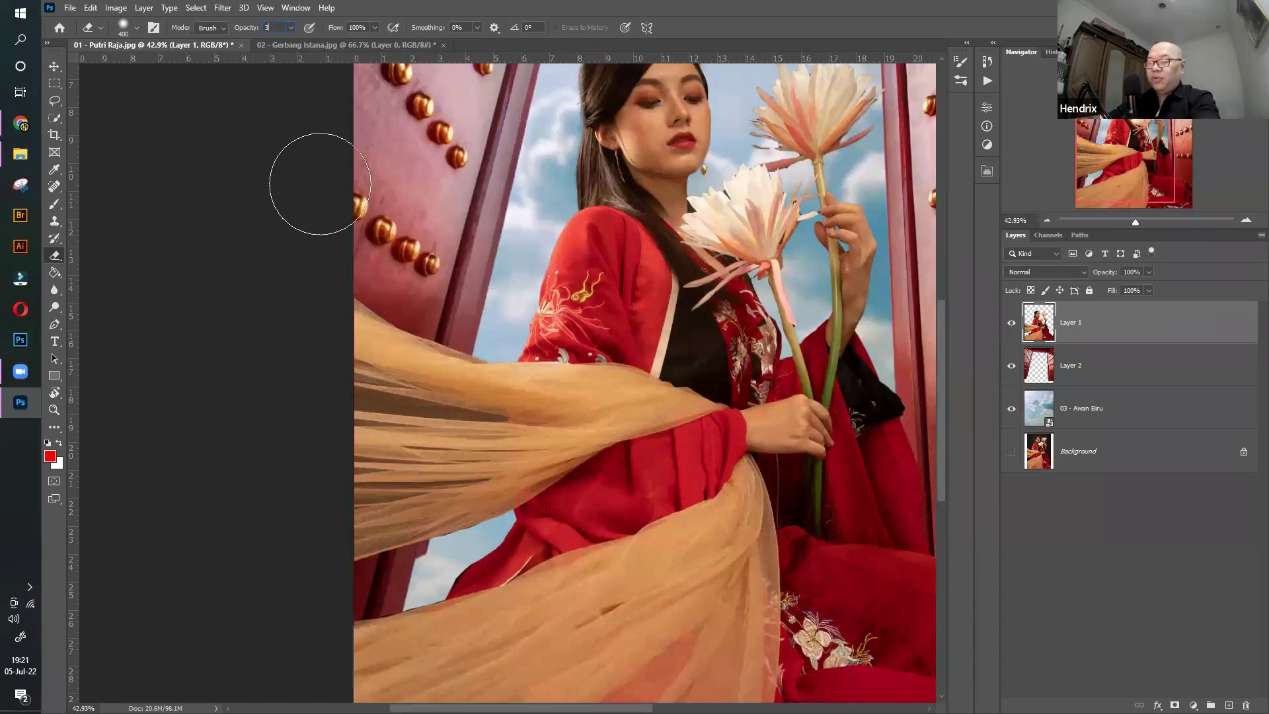
text(0)
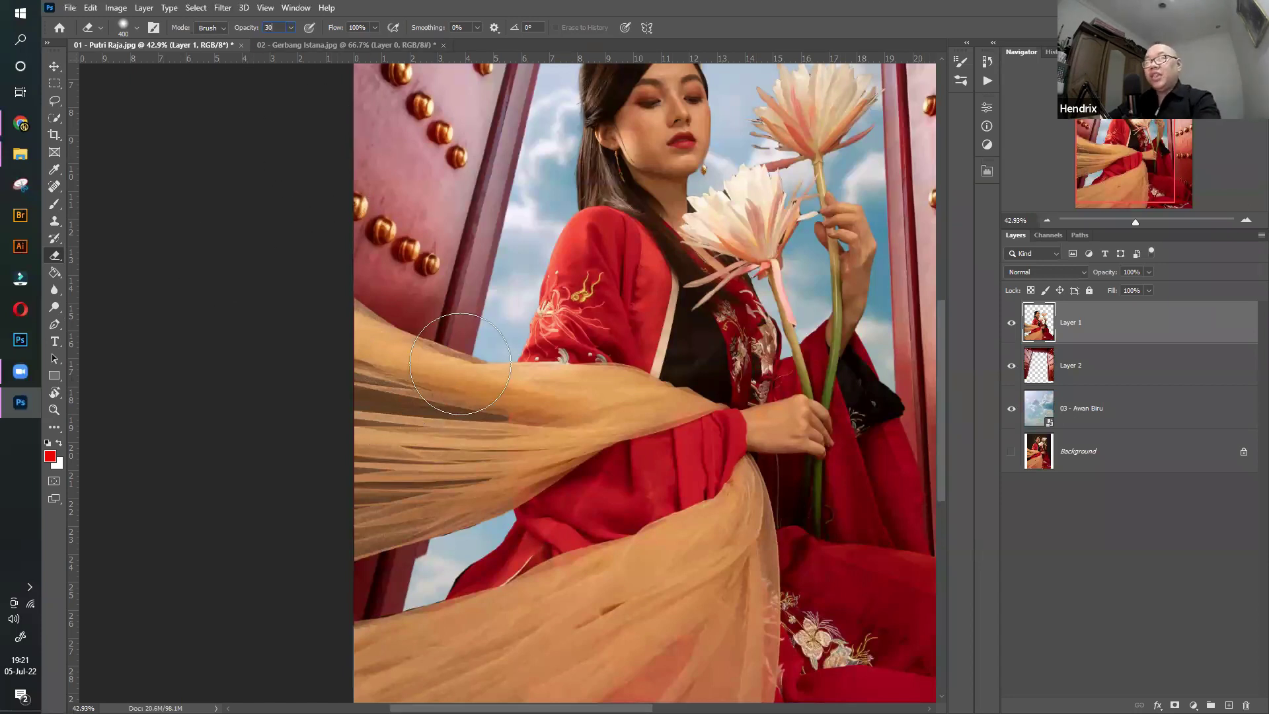
drag(461, 361, 462, 508)
mouse_move(415, 349)
mouse_down()
mouse_move(354, 510)
mouse_move(314, 470)
mouse_move(331, 318)
mouse_move(362, 331)
mouse_move(442, 516)
mouse_move(449, 428)
mouse_move(459, 412)
mouse_move(488, 410)
mouse_move(471, 538)
mouse_up()
Try to fade the left end of the lower scarf with the Eraser reduced to 300 px, and return to the full canvas
key(bracketleft)
key(bracketleft)
scroll(521, 325, down, 1)
scroll(521, 325, down, 6)
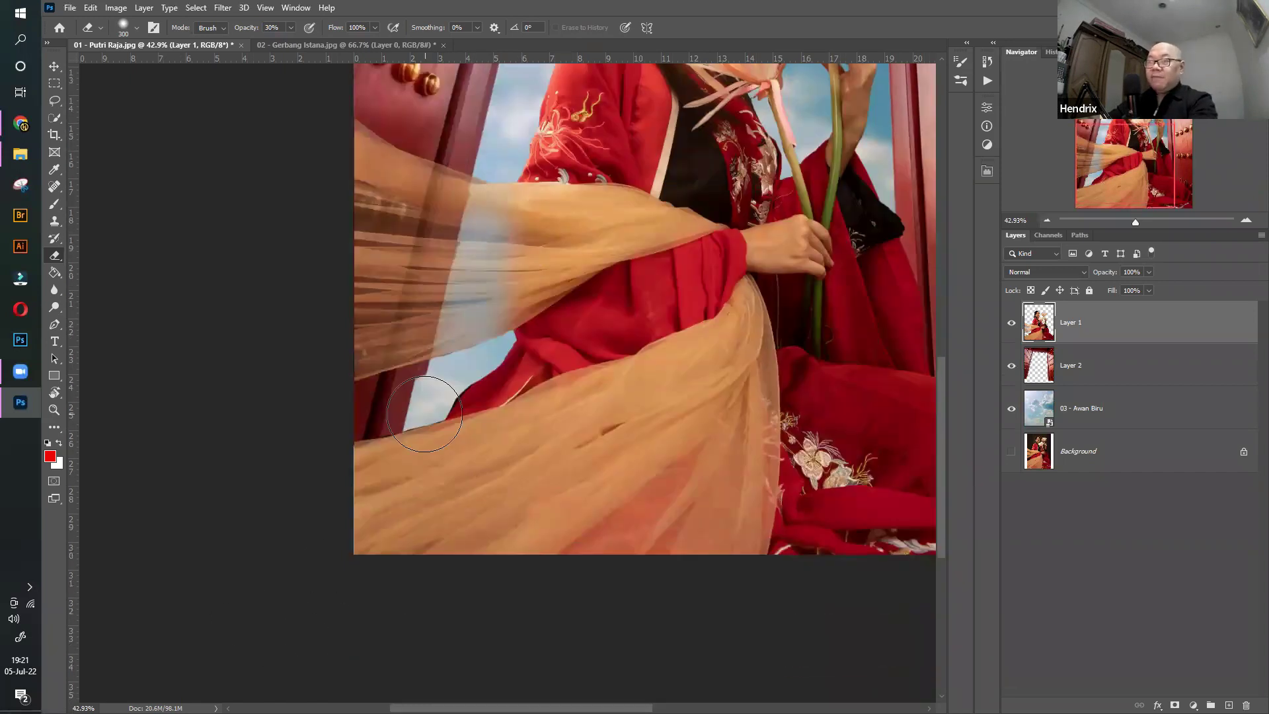
mouse_move(385, 416)
mouse_down()
mouse_move(368, 425)
mouse_move(432, 465)
mouse_up()
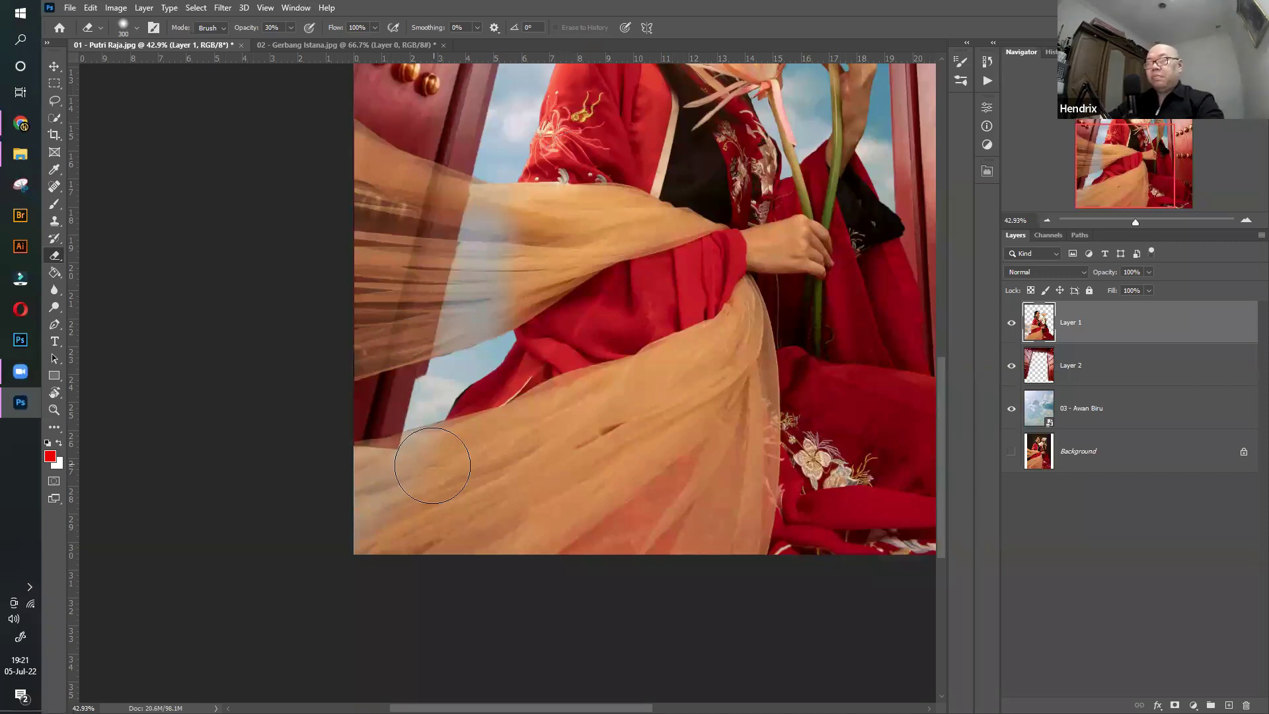
click(54, 410)
drag(740, 416, 715, 415)
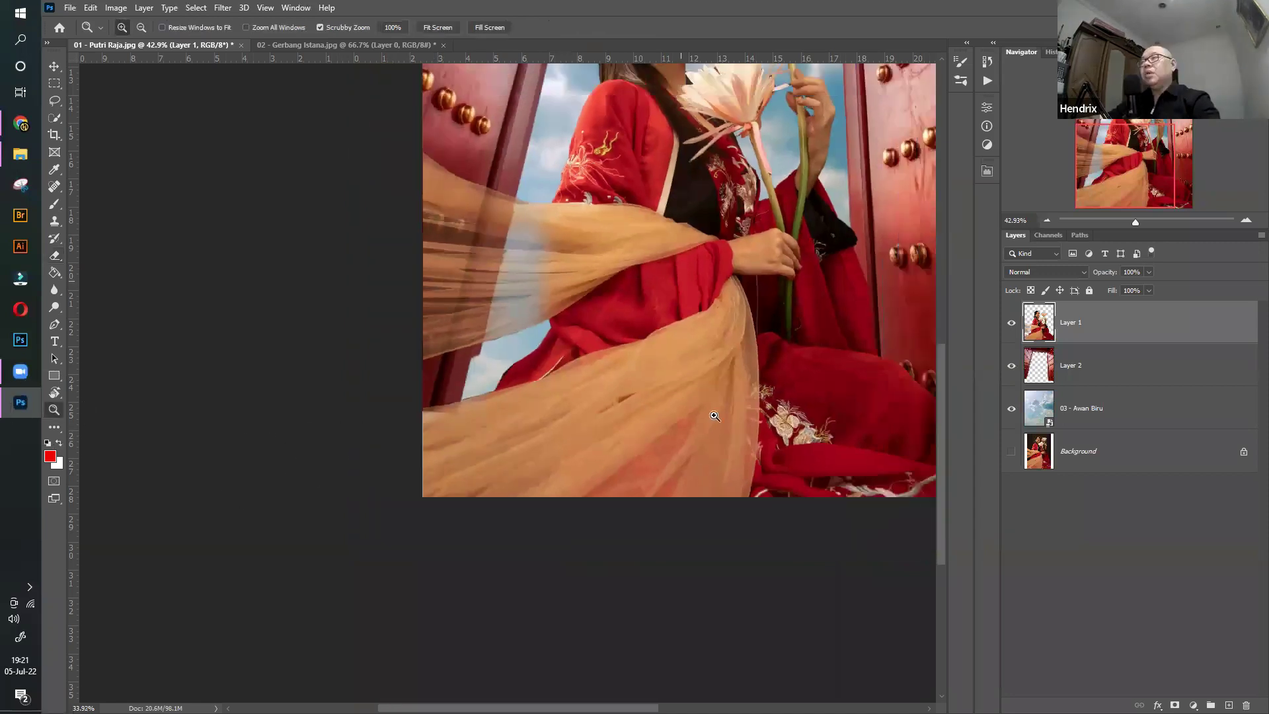
key(ctrl+0)
click(55, 66)
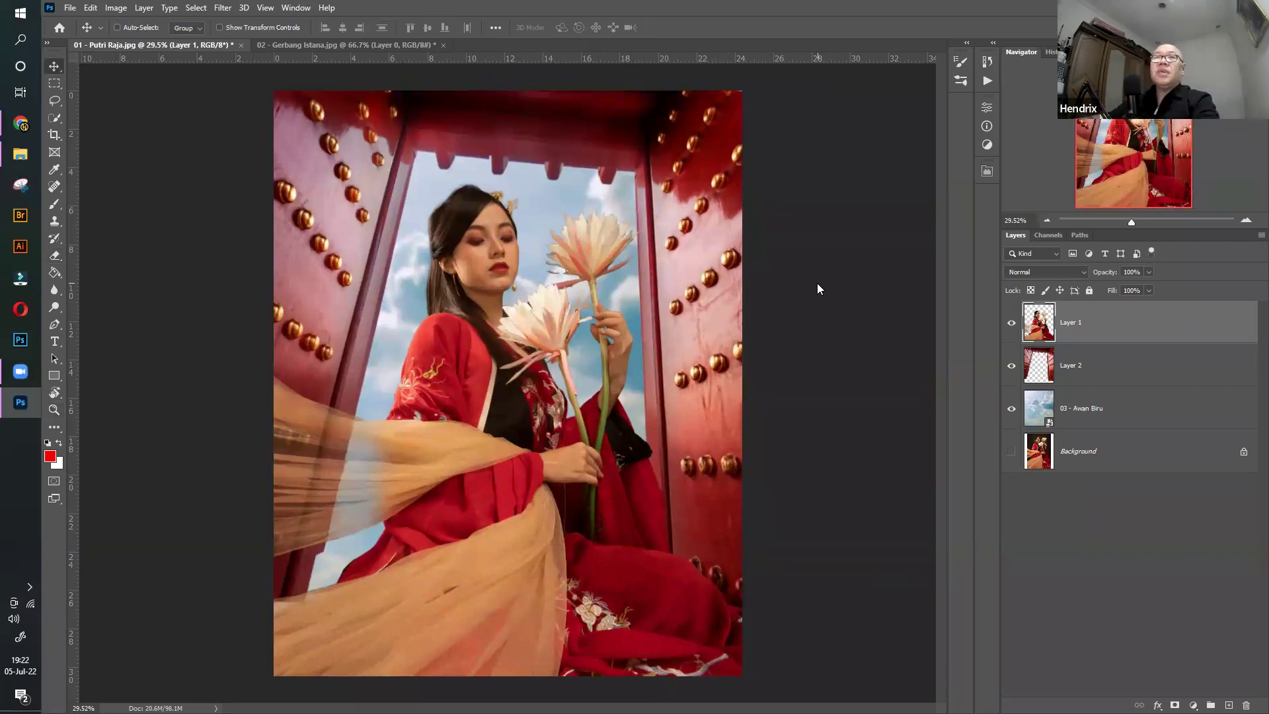
Place 03a - Matahari from the File Explorer folder, scale it to about 38%, and position it at the gate opening's upper-left corner
click(22, 154)
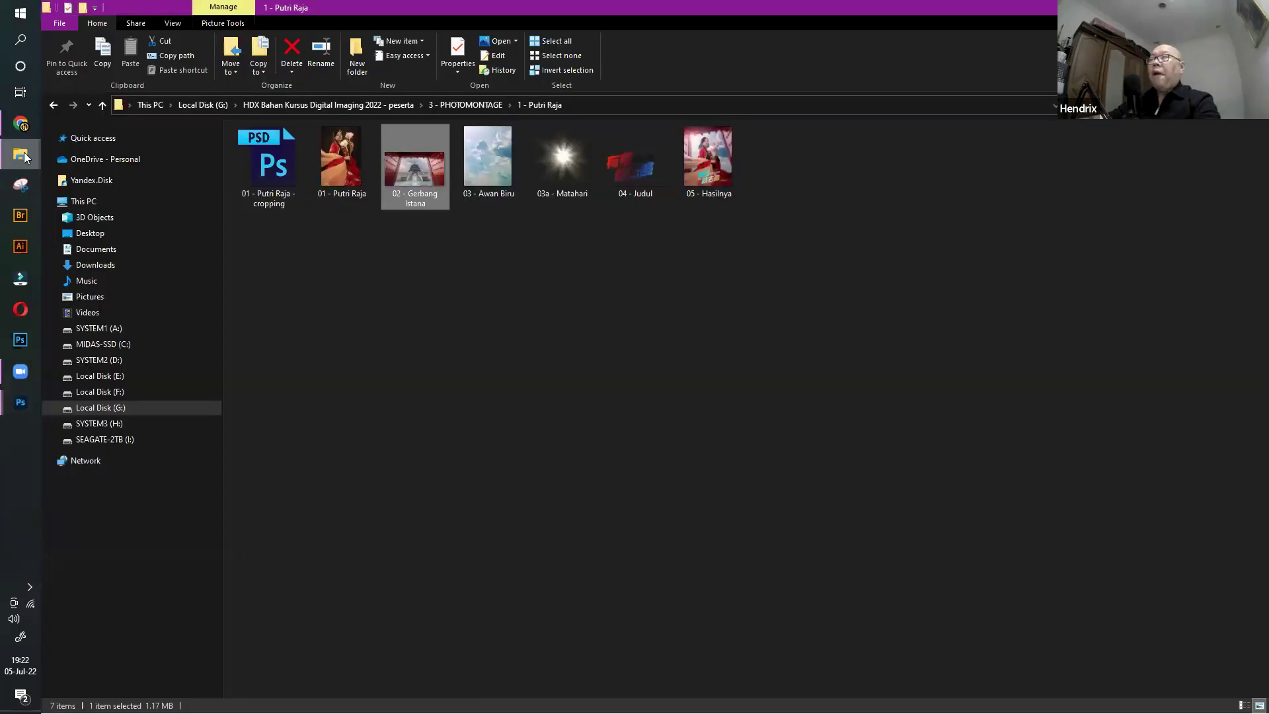
click(24, 155)
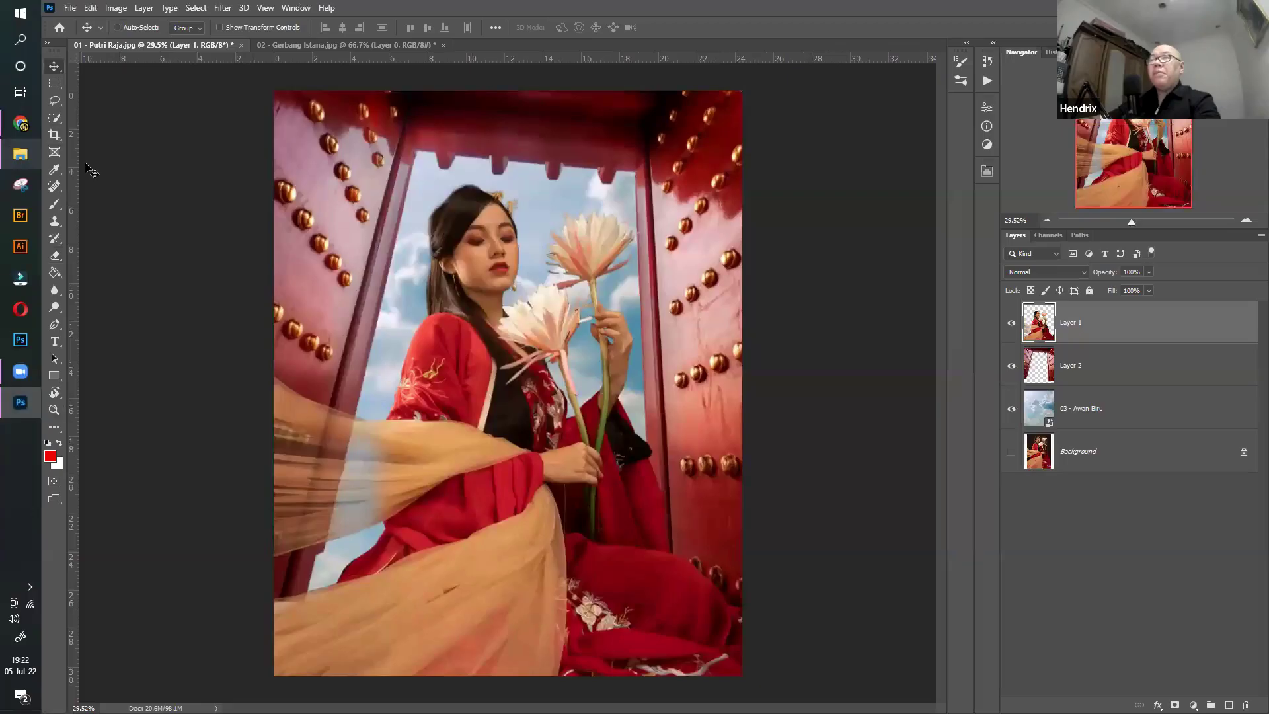
click(22, 155)
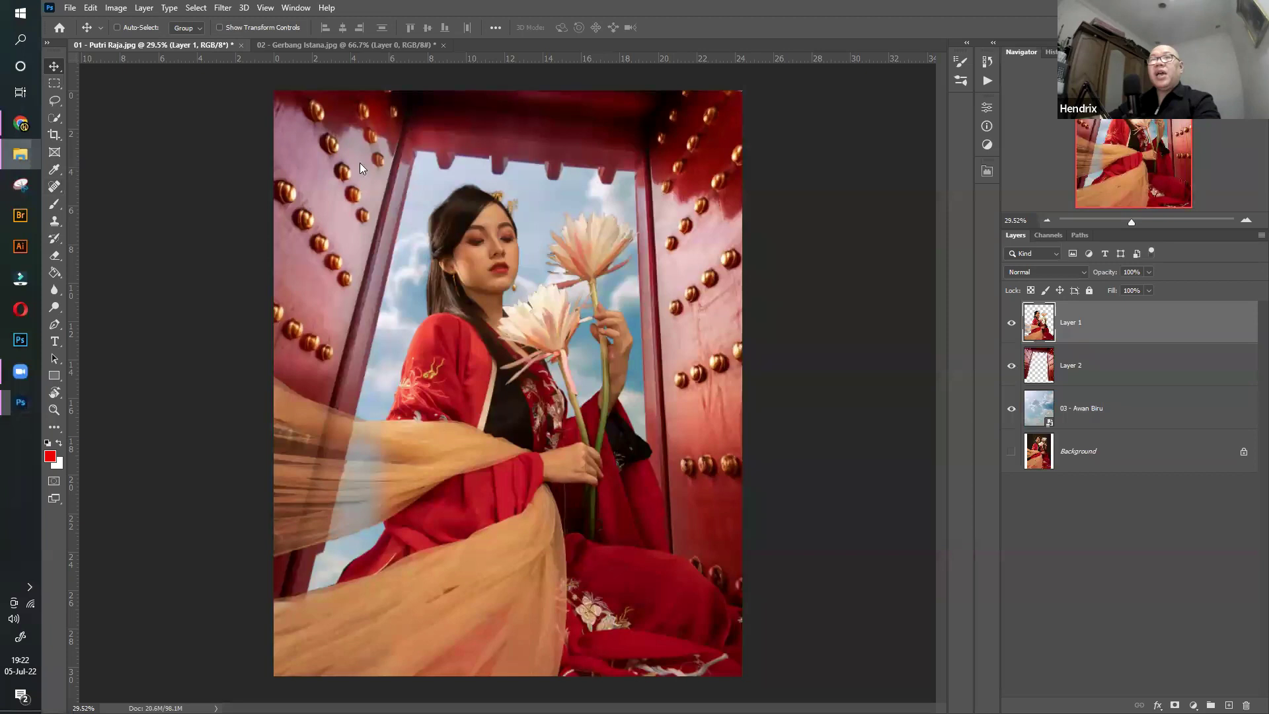
click(571, 196)
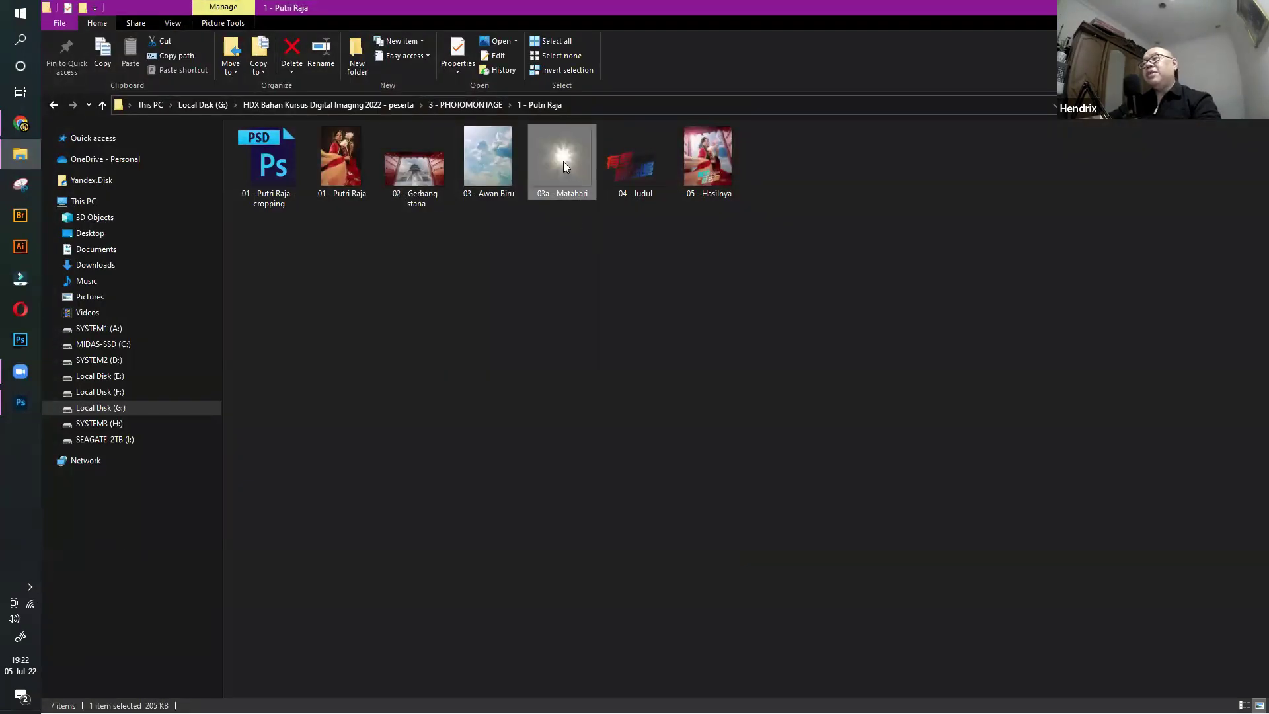
drag(562, 160, 401, 281)
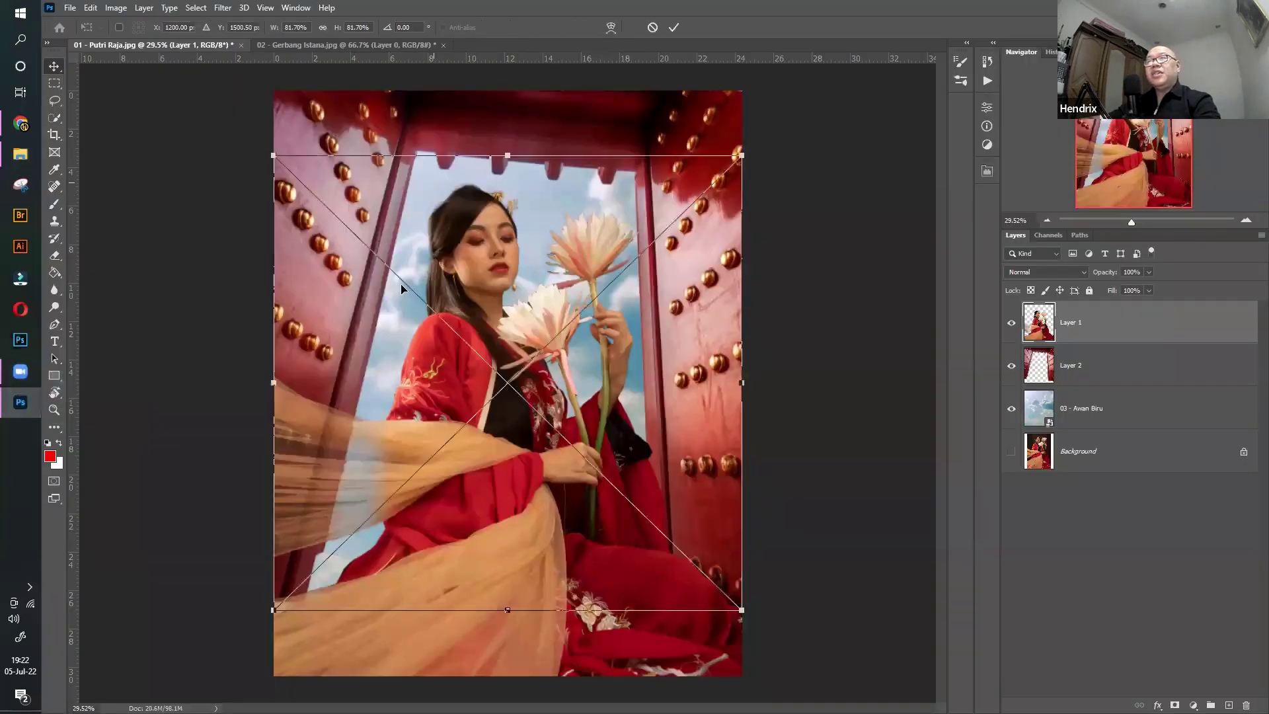
drag(698, 569, 456, 331)
drag(401, 260, 429, 161)
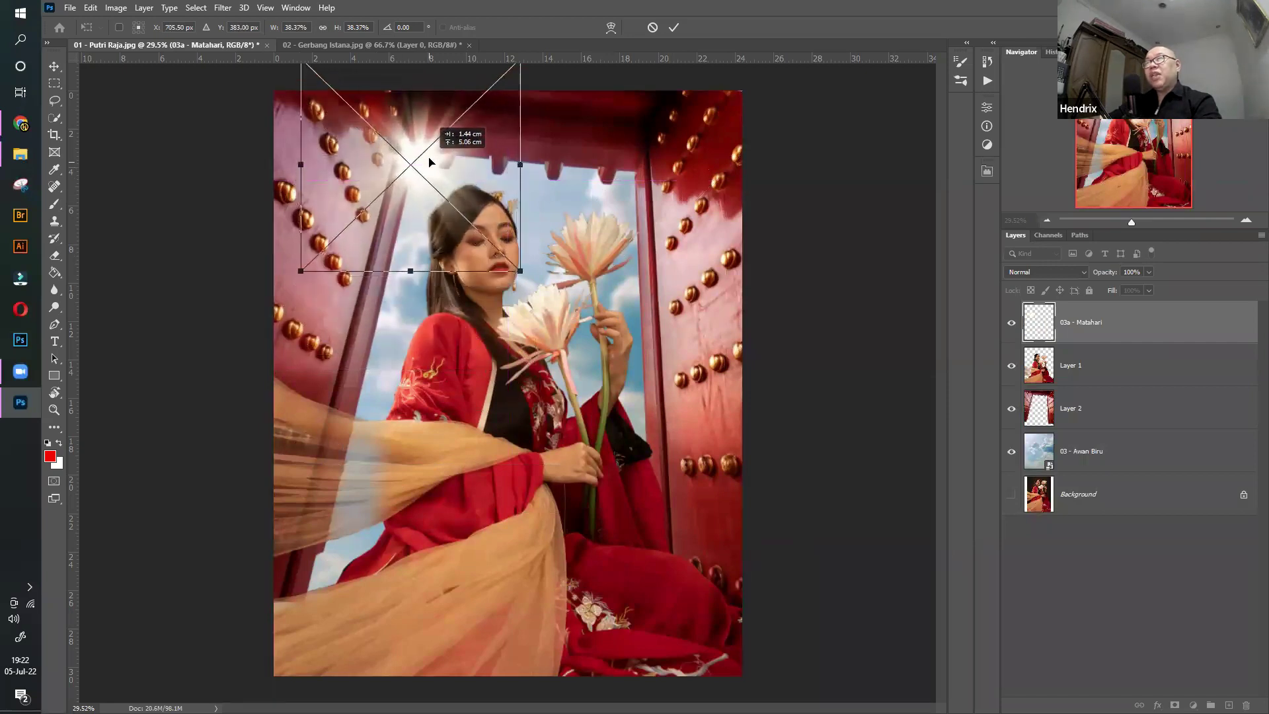
key(Return)
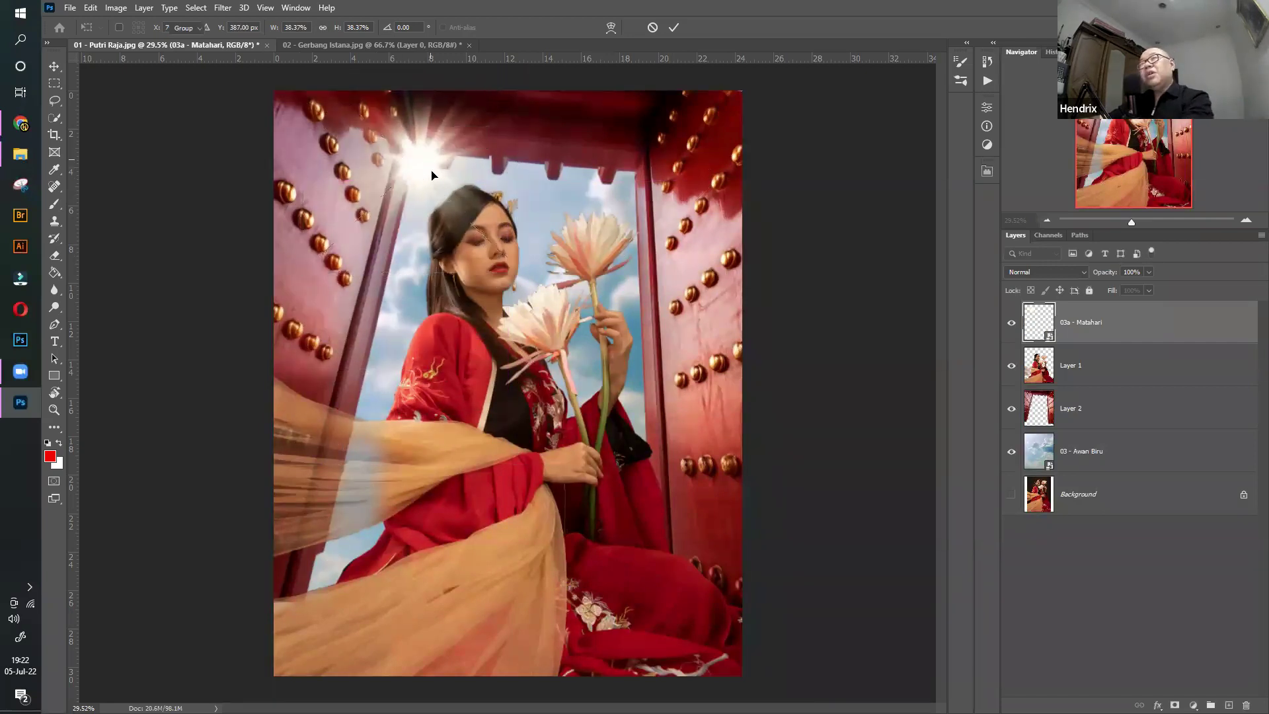
Nudge the sun flare at the gate opening's corner and set its layer opacity to 67%
drag(413, 169, 416, 174)
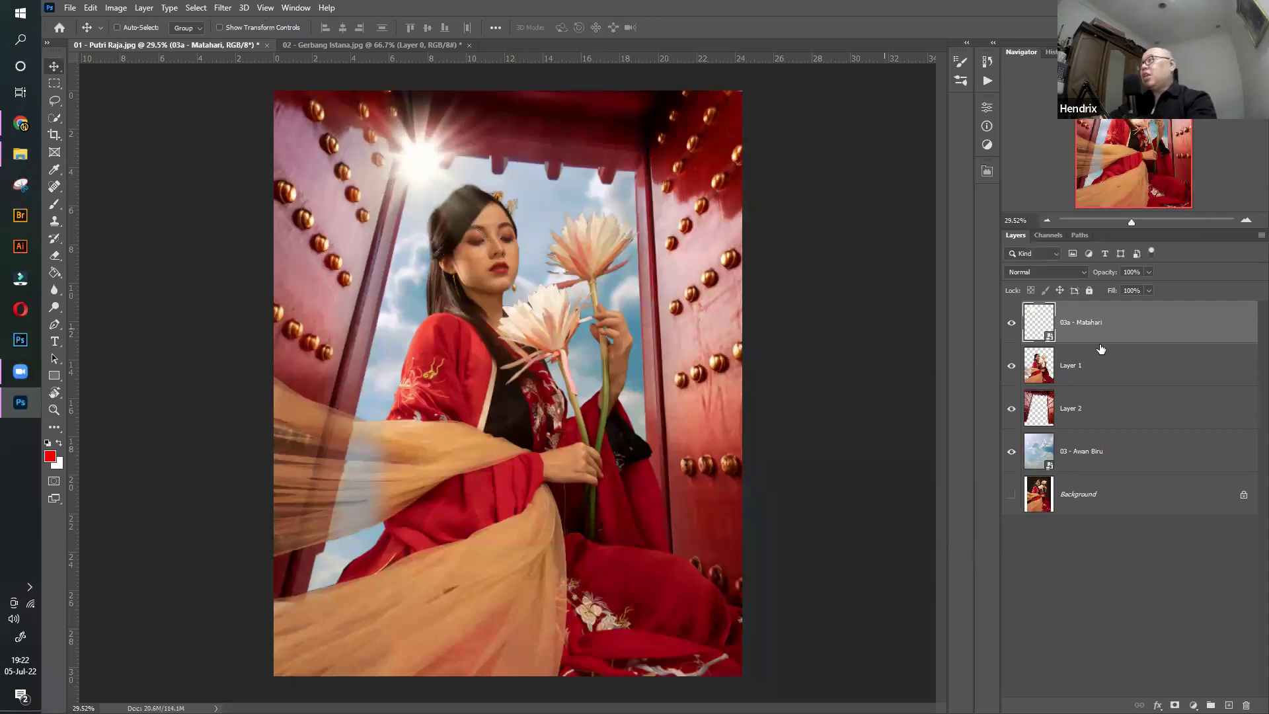
click(1150, 272)
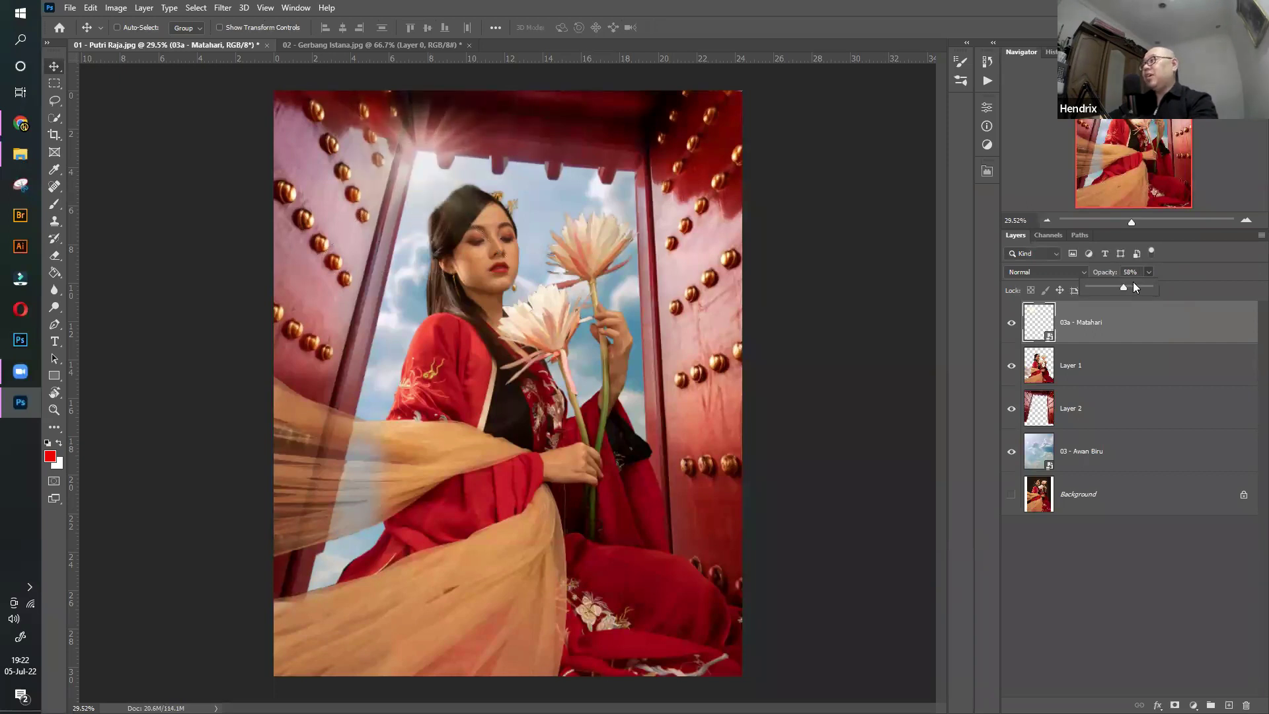
drag(425, 172, 428, 174)
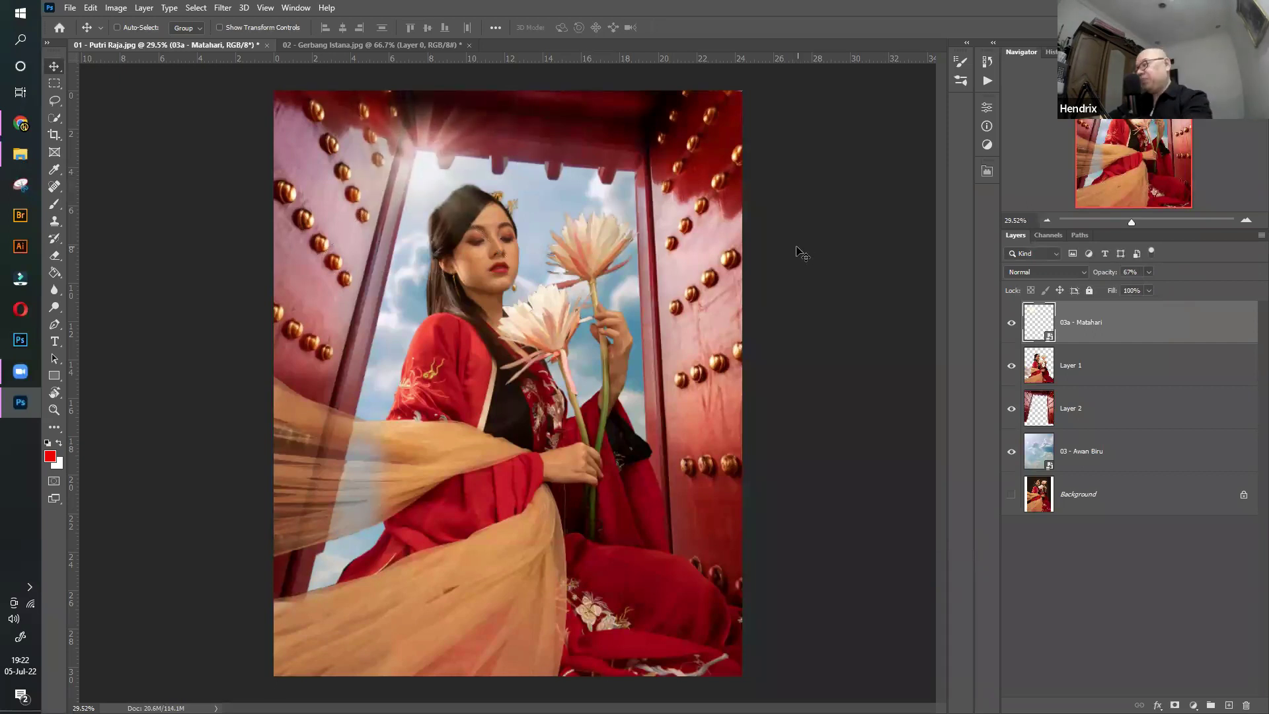
Place 04 - Judul from the File Explorer folder, scale it to about 113%, and position the title over the woman's skirt and scarf
click(19, 154)
click(608, 243)
click(631, 178)
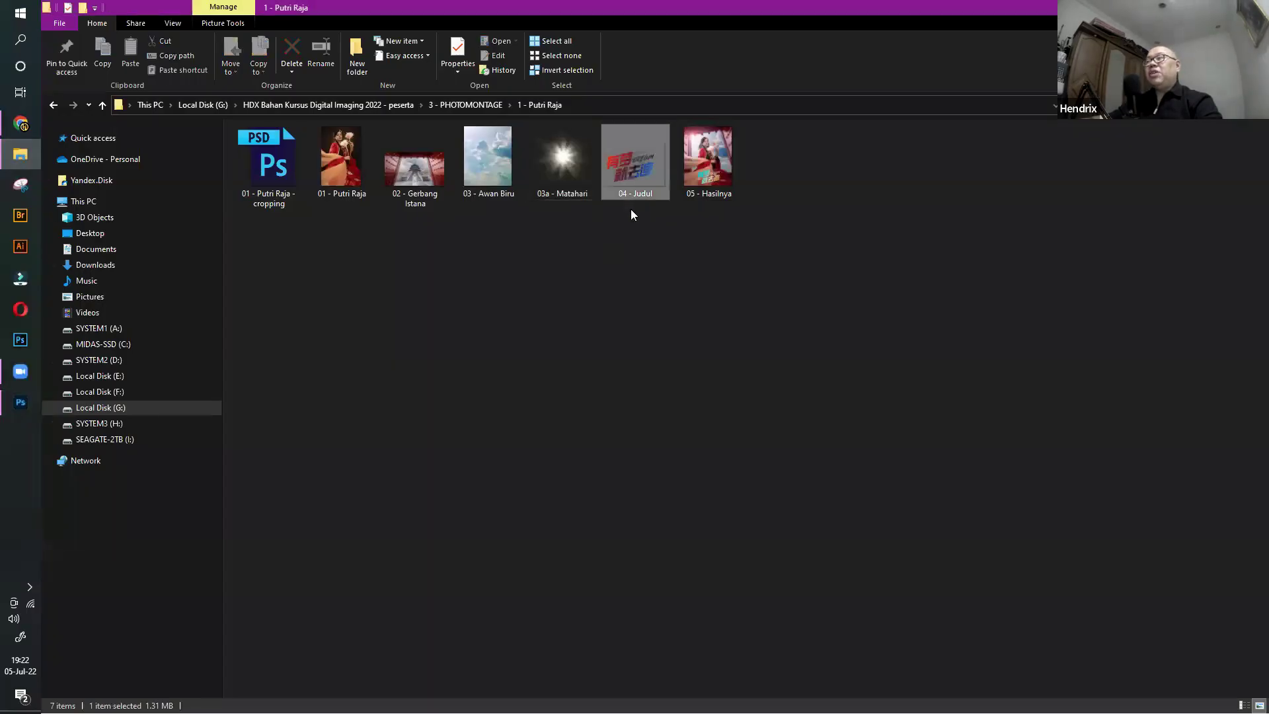
drag(630, 173, 558, 603)
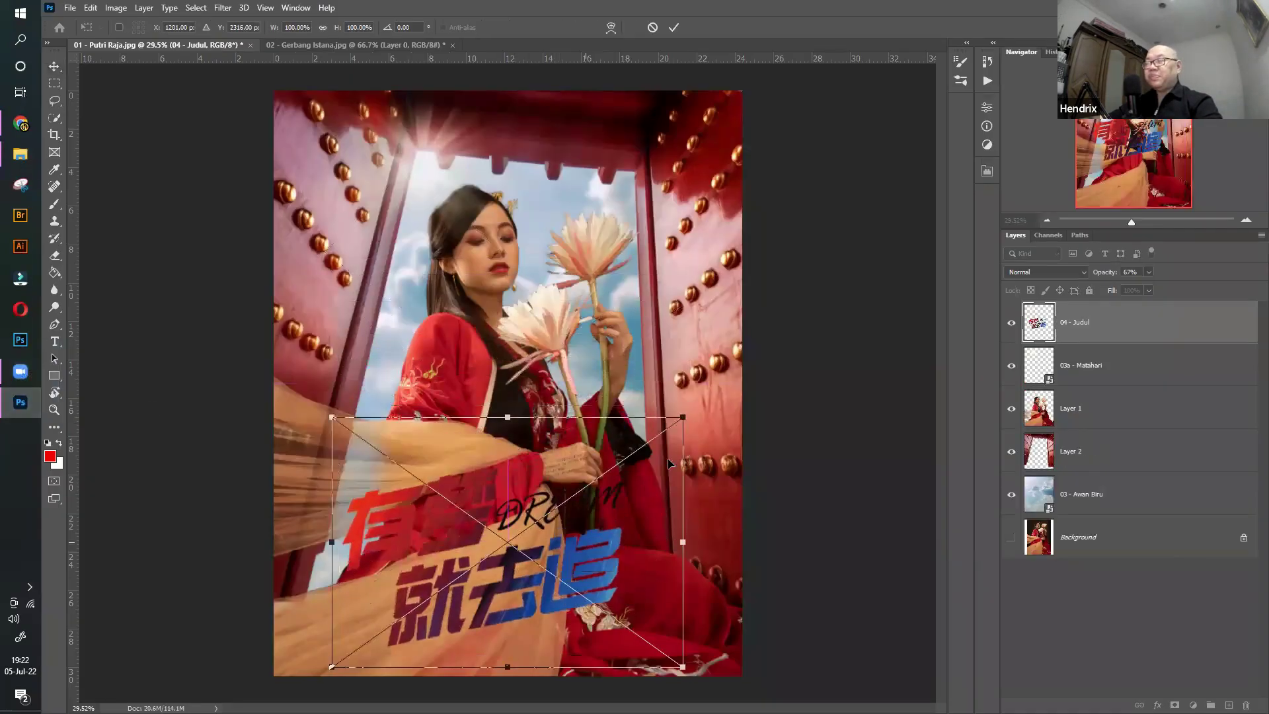
drag(683, 416, 706, 401)
drag(596, 576, 611, 562)
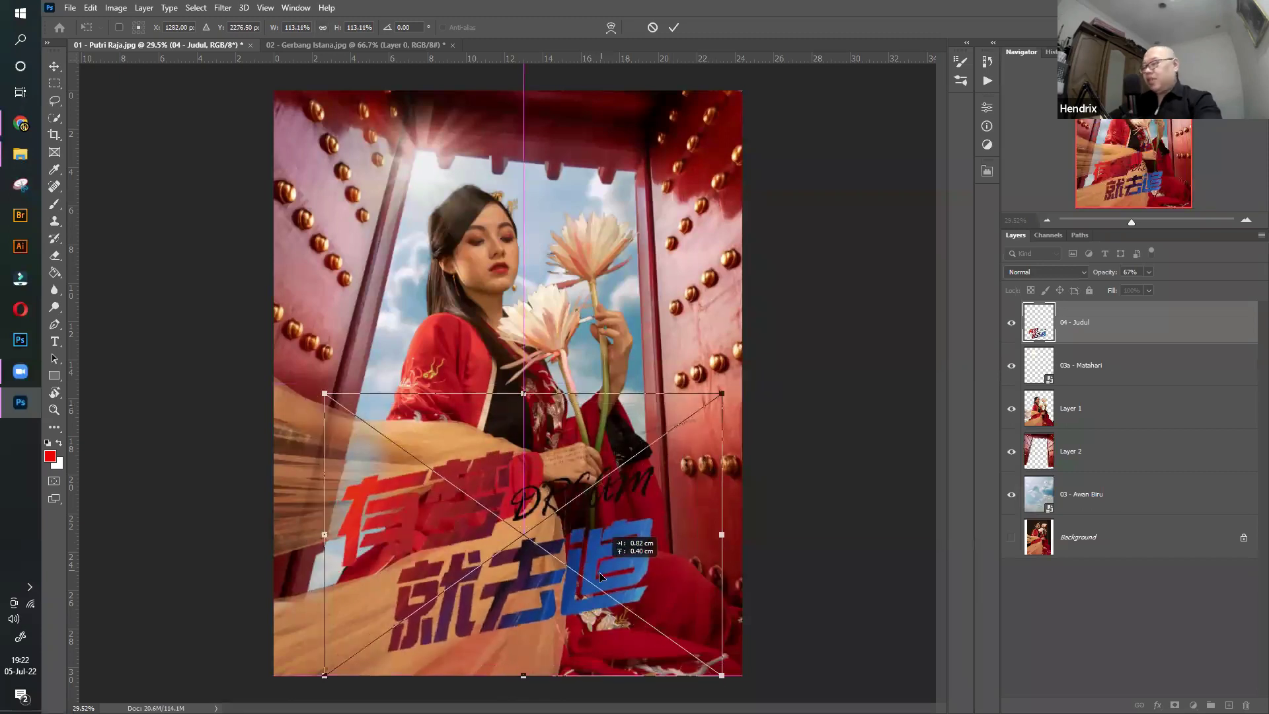
key(Return)
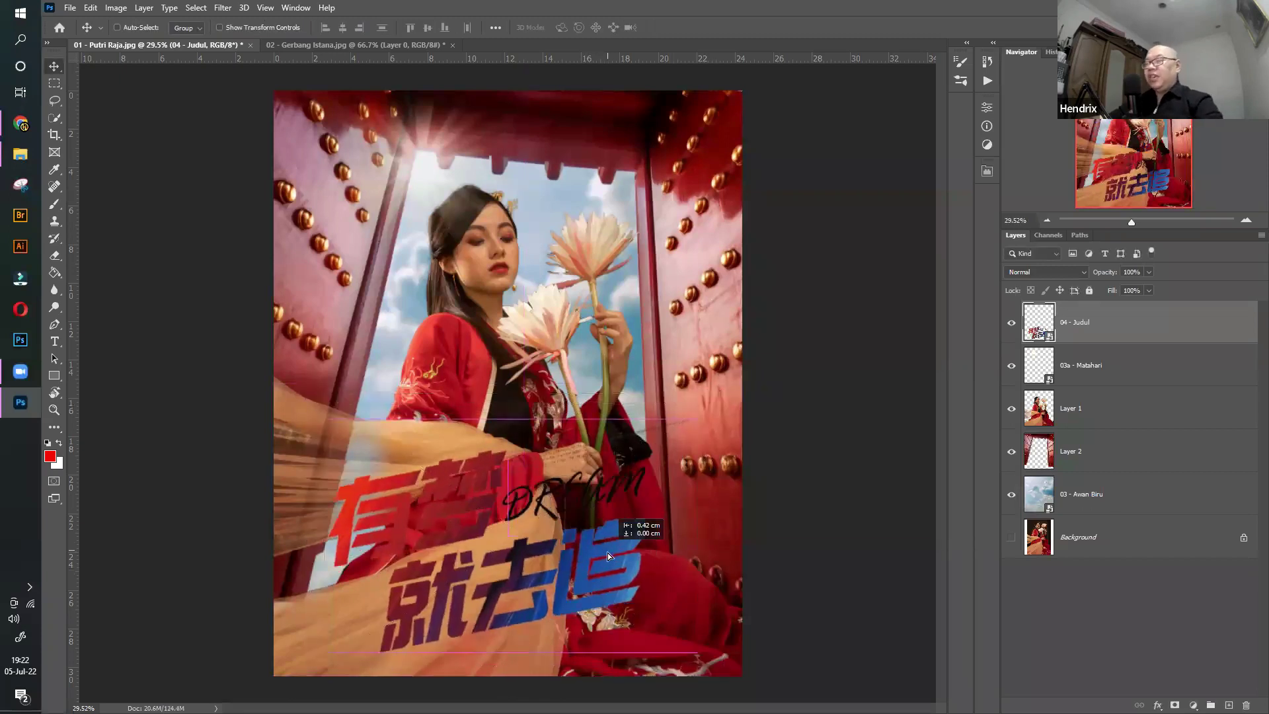
Nudge the 04 - Judul title over the skirt and scarf and invert its colours
drag(612, 562, 613, 553)
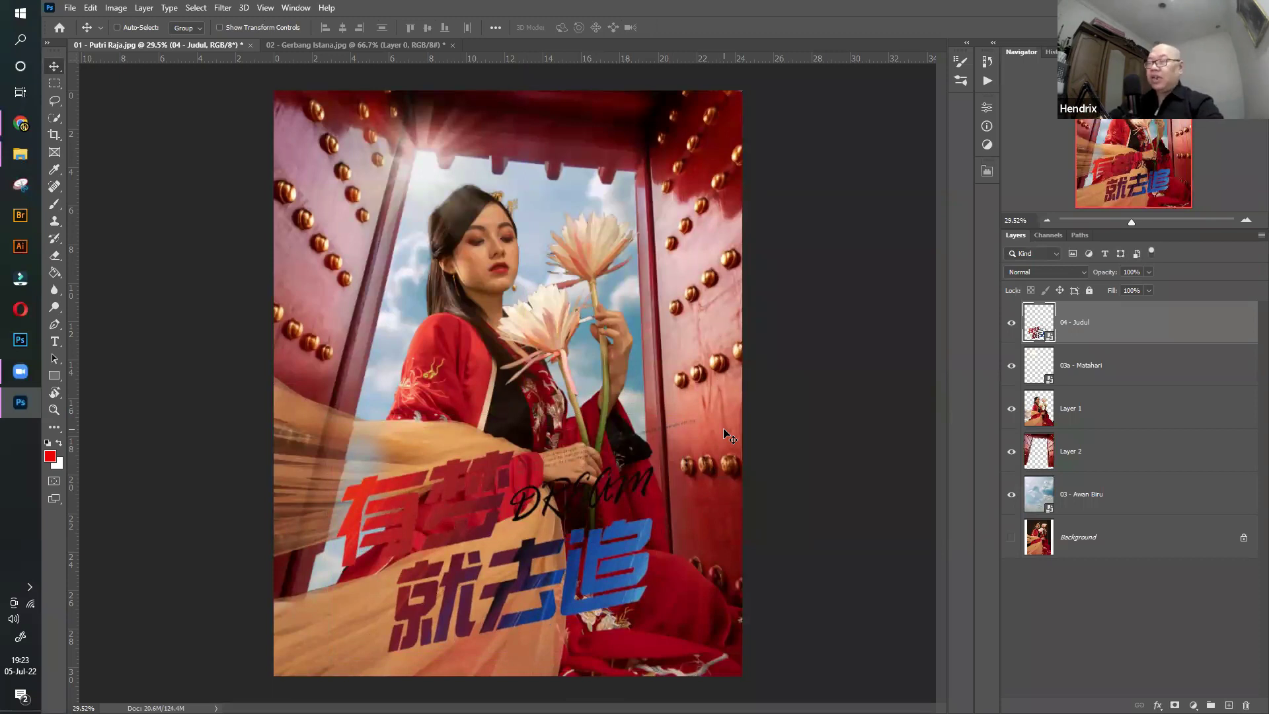
key(ctrl+i)
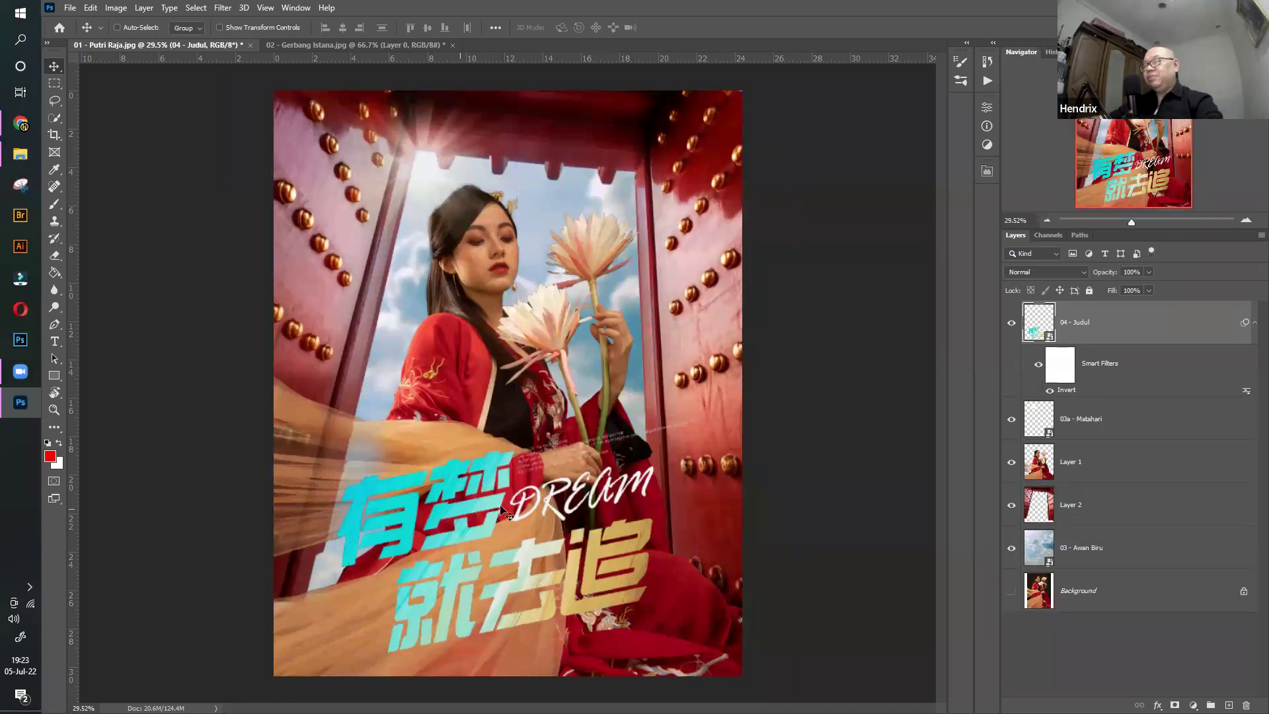
Scale the inverted title down to about 99.8% and reposition it over the woman's skirt and scarf
key(ctrl+t)
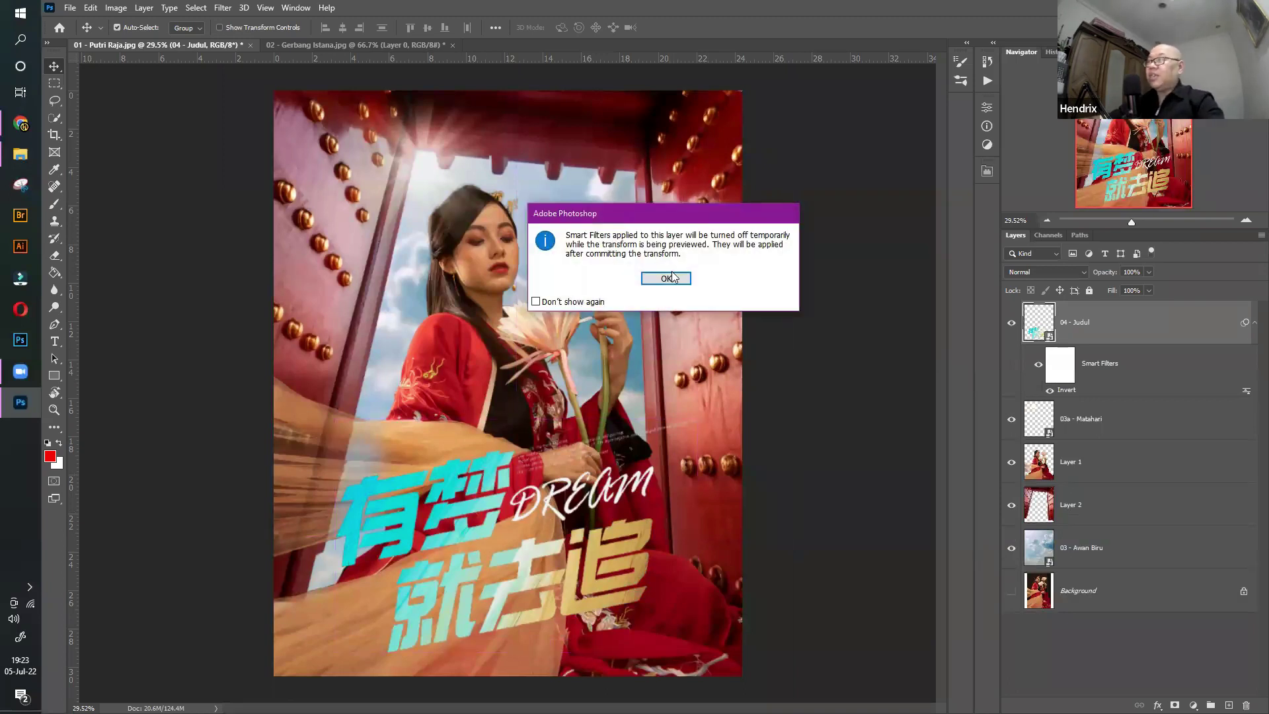
key(Return)
drag(725, 391, 700, 408)
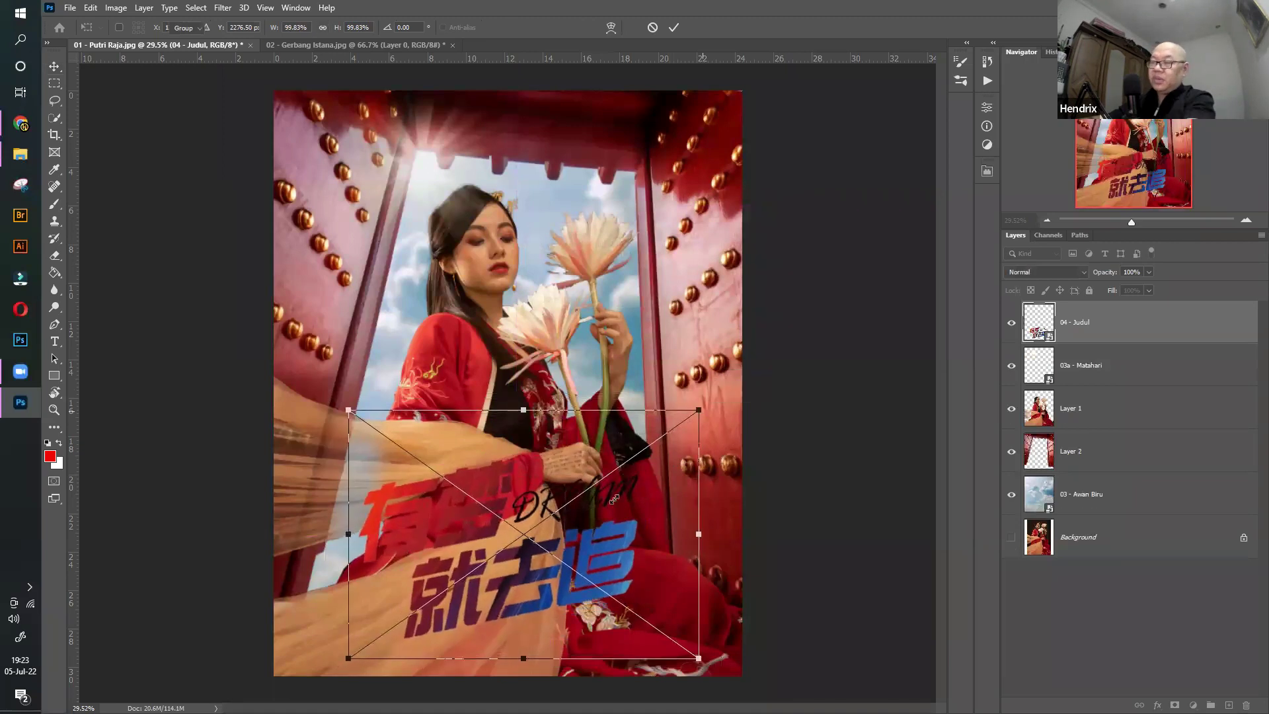
key(Return)
drag(608, 554, 606, 565)
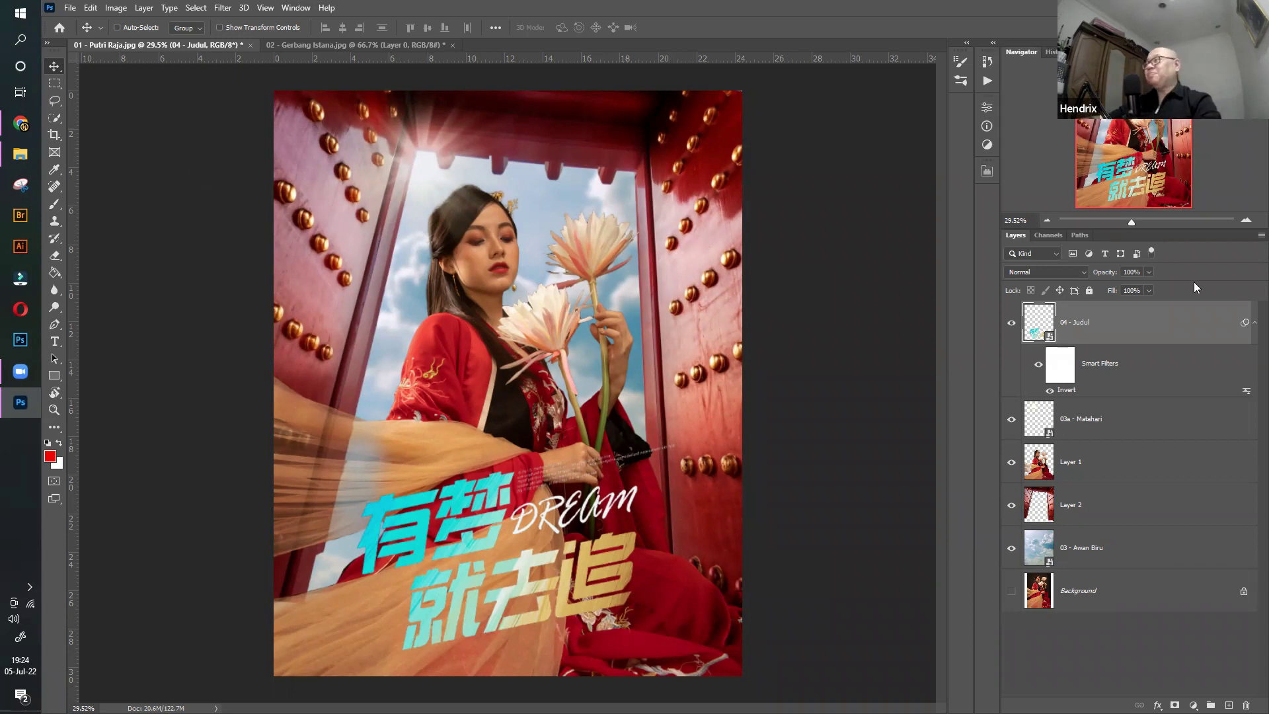
Open Bahan-HUTAN from the 2 - Gadis Hutan folder in Photoshop and fit the image to the window
mouse_move(25, 158)
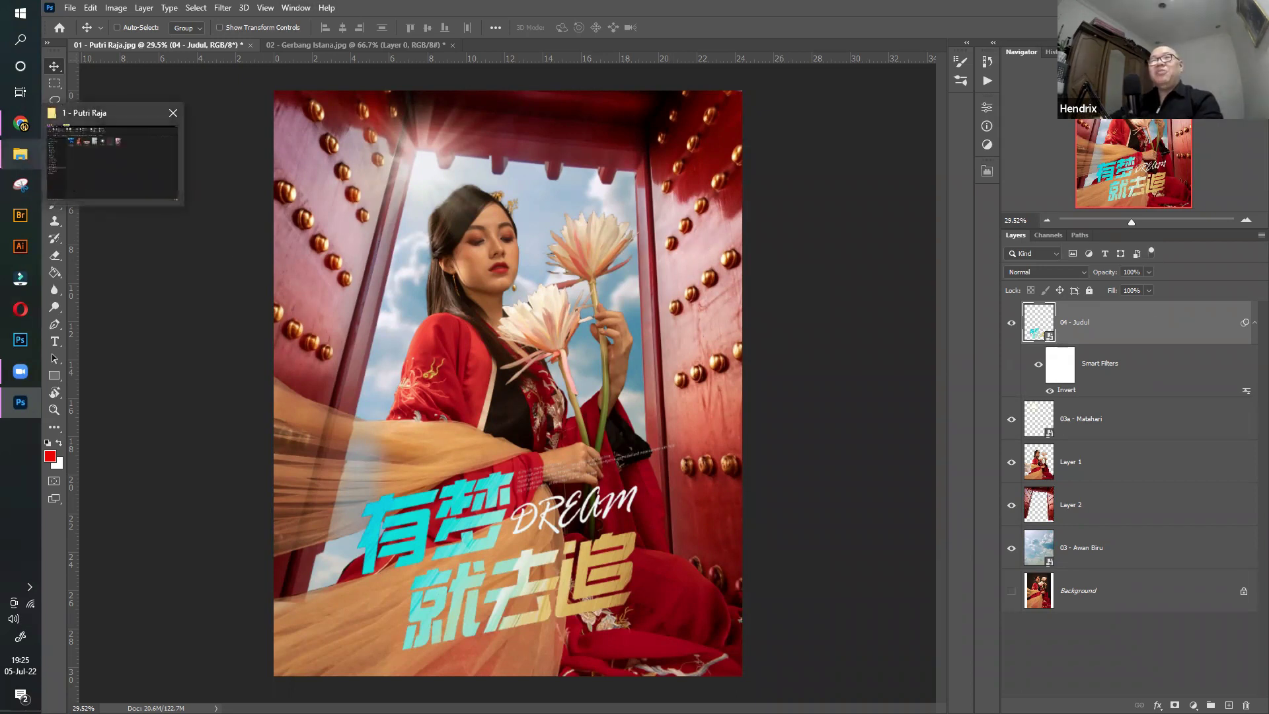
click(25, 159)
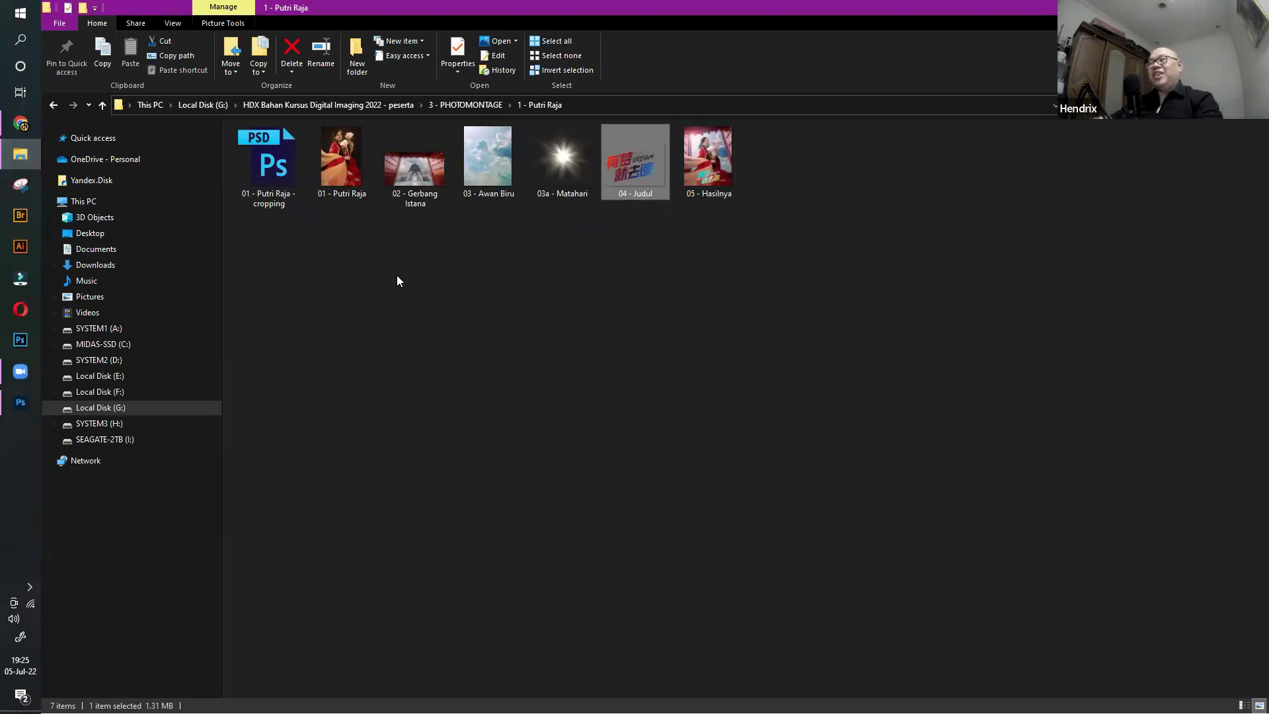
click(473, 106)
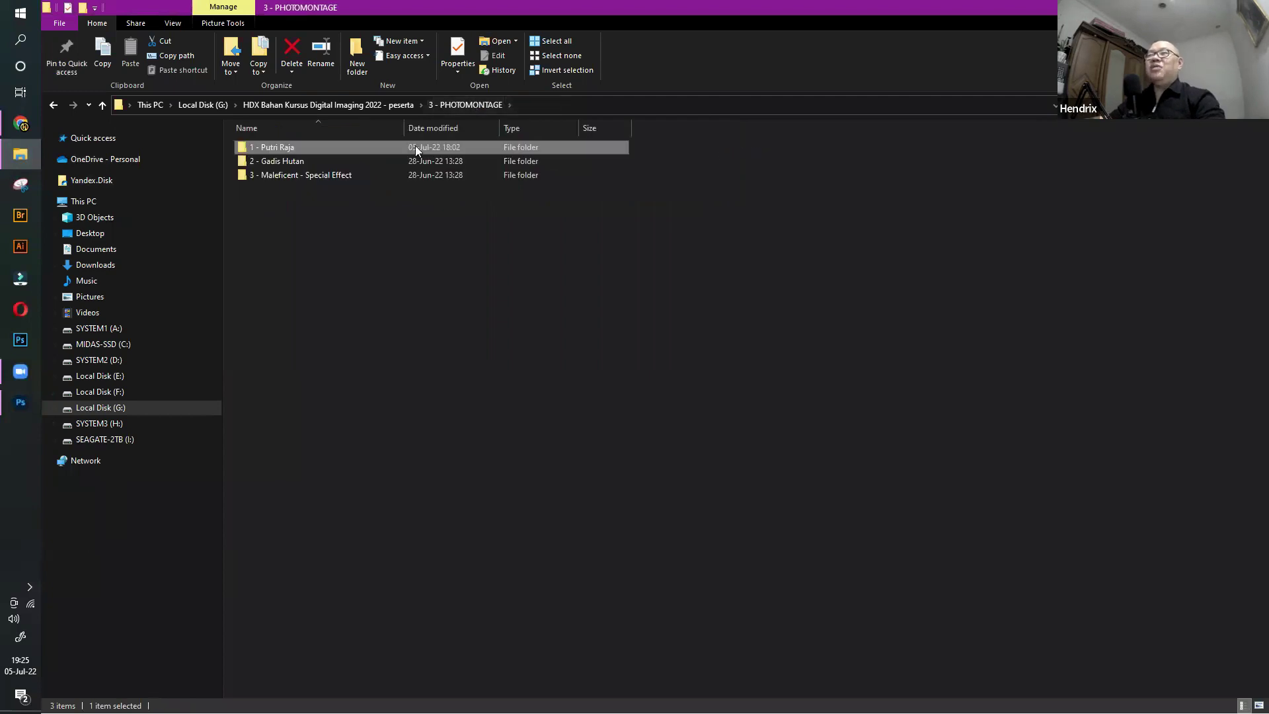
click(323, 232)
double_click(291, 162)
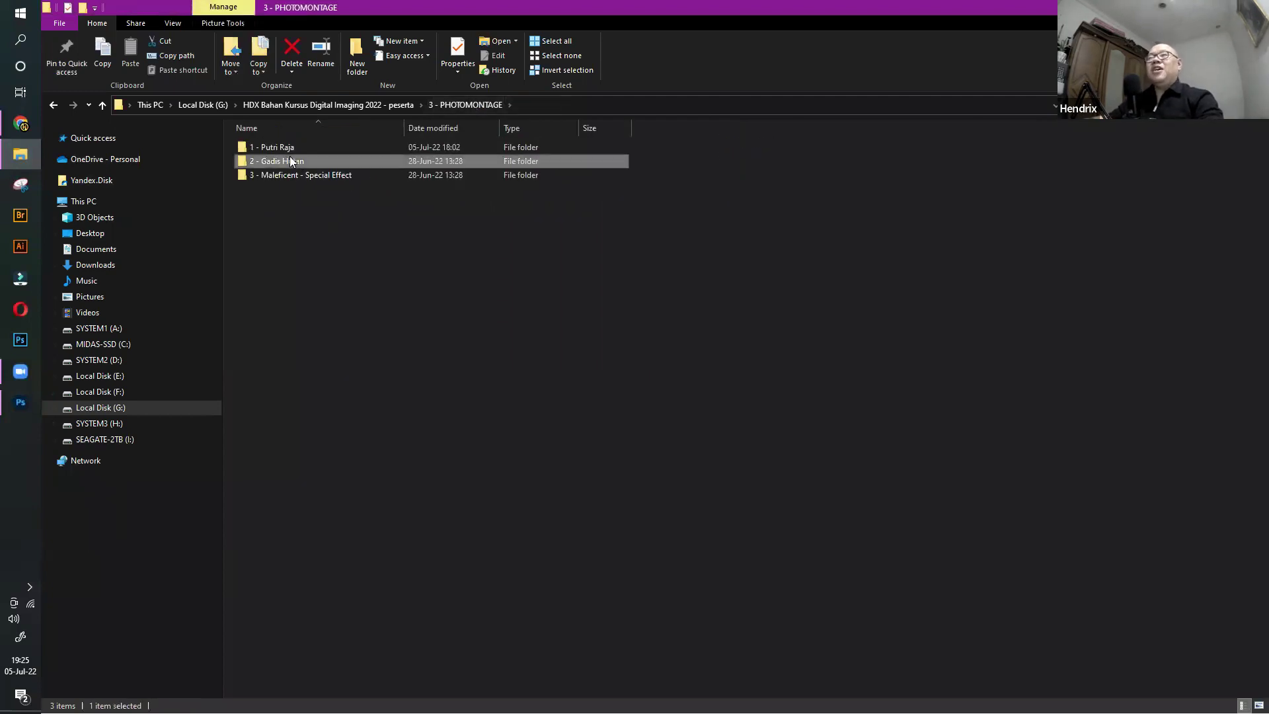
right_click(349, 174)
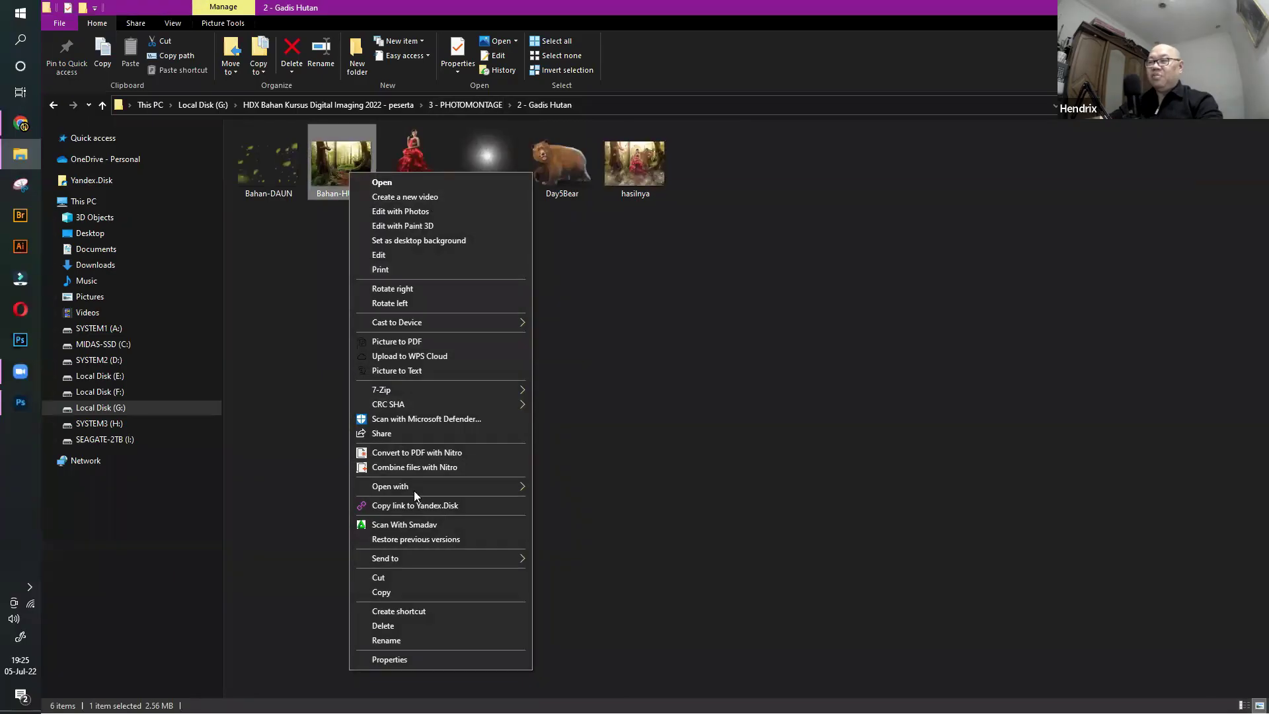
mouse_move(414, 488)
click(666, 505)
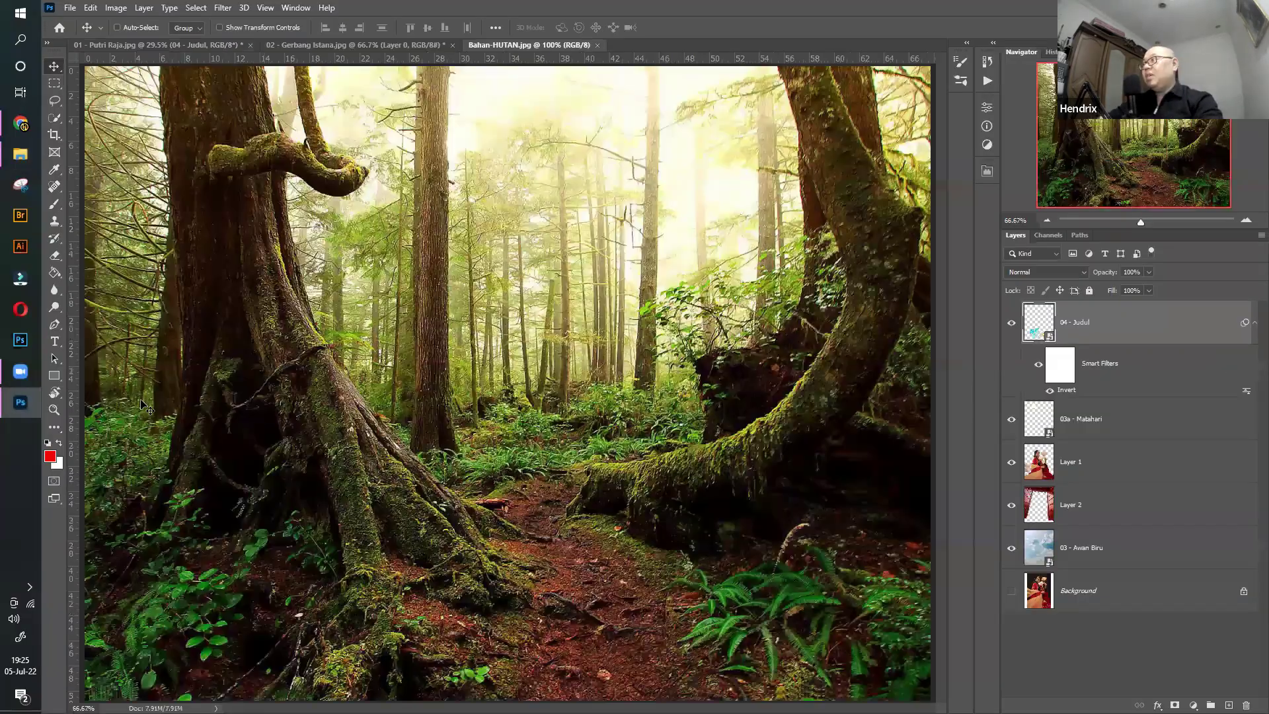
key(ctrl+0)
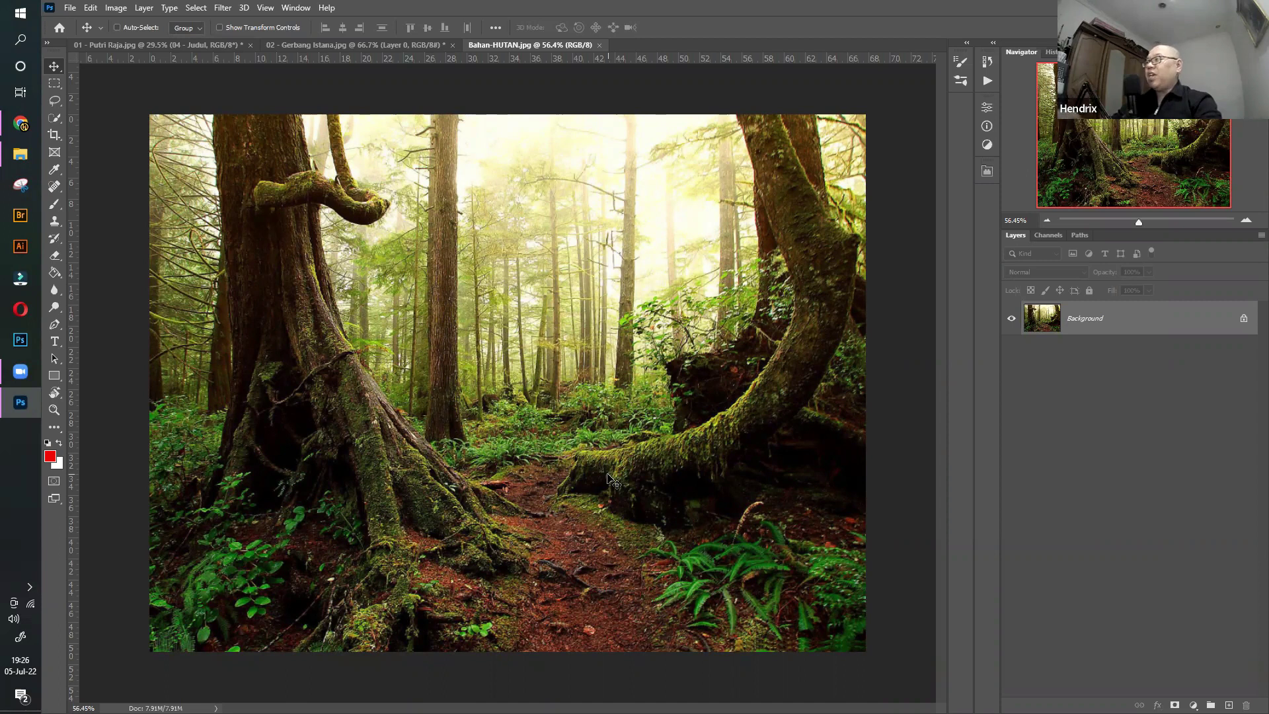
Duplicate the forest Background layer and apply a Gaussian Blur with a 7-pixel radius to the copy
key(ctrl)
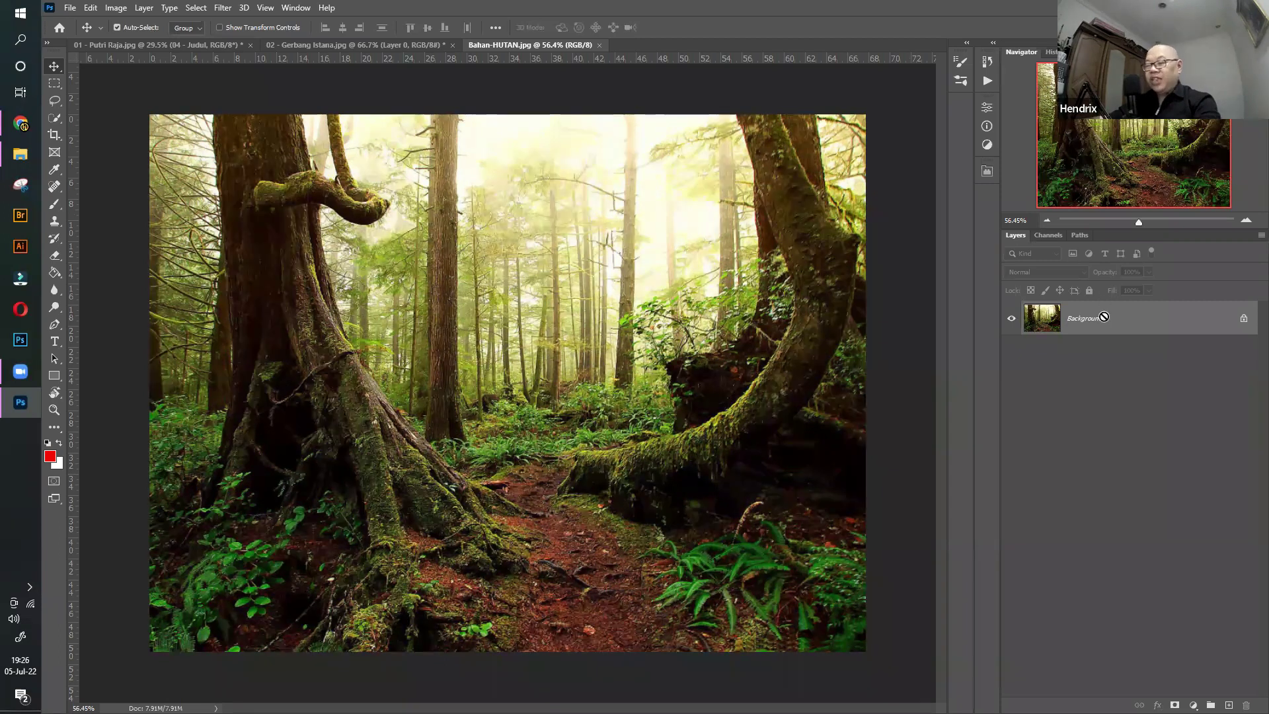
key(ctrl+j)
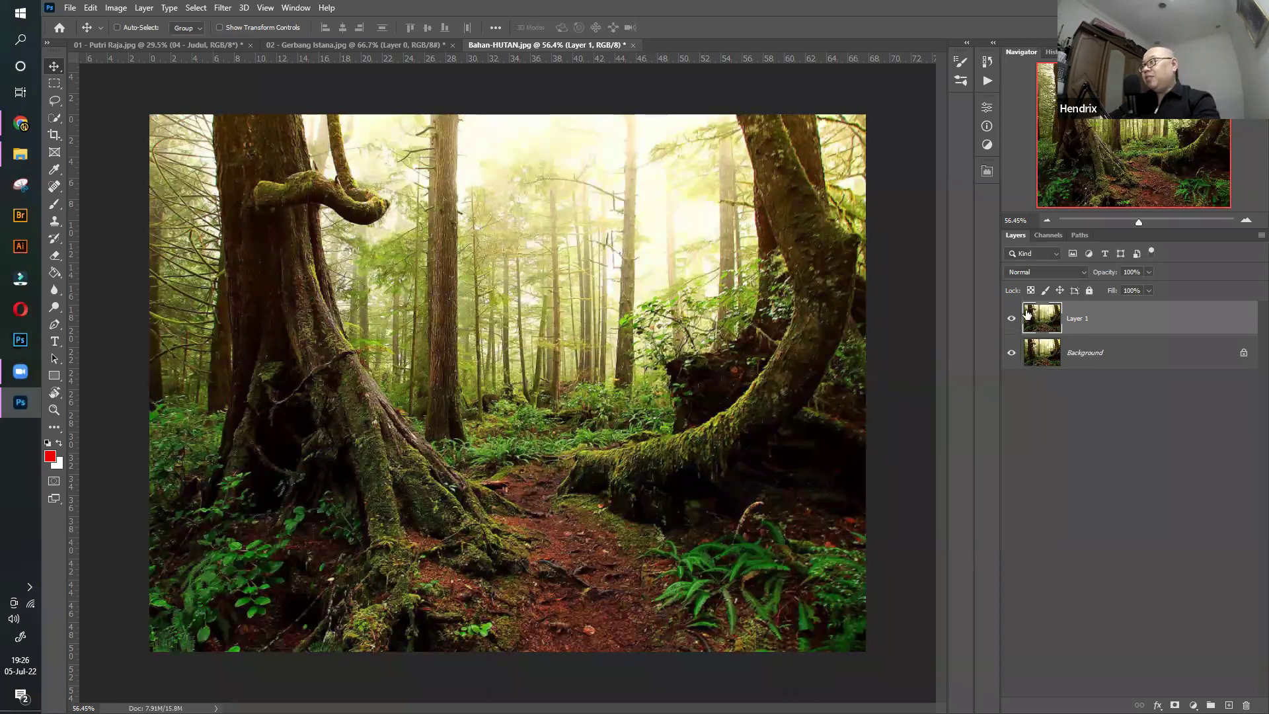
click(220, 10)
mouse_move(293, 172)
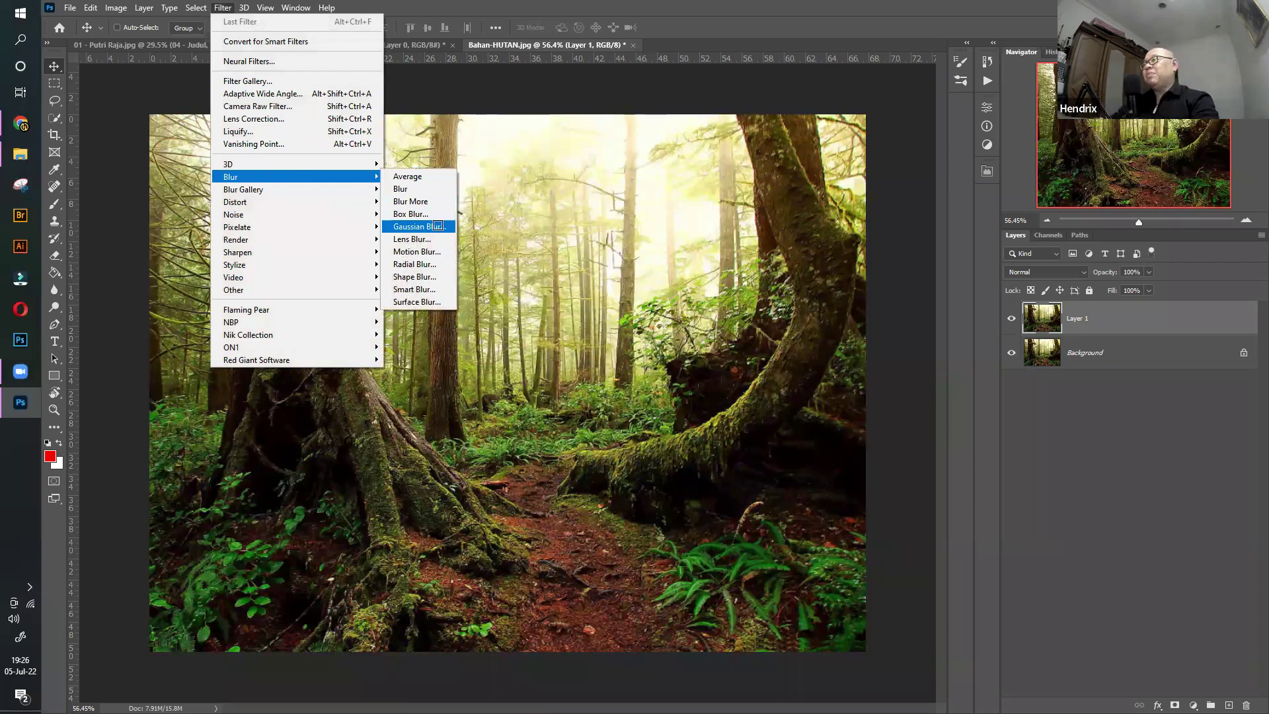
click(437, 226)
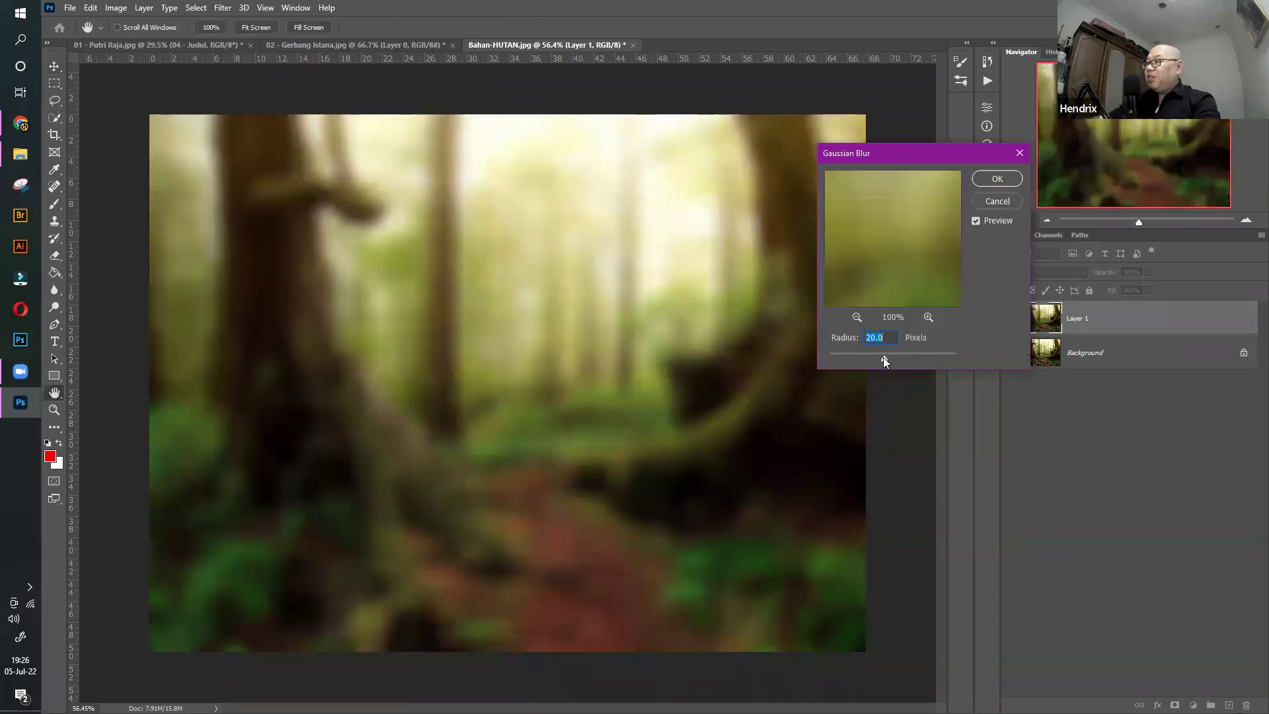
drag(836, 355, 830, 359)
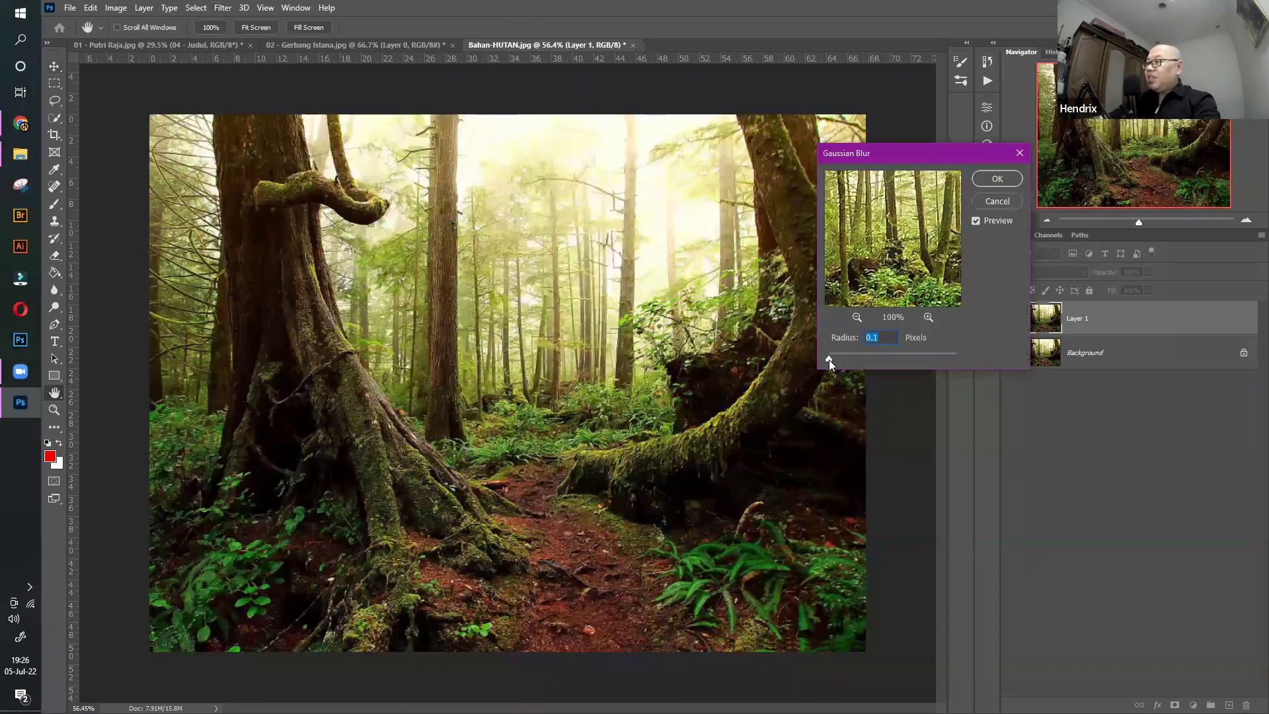
click(863, 360)
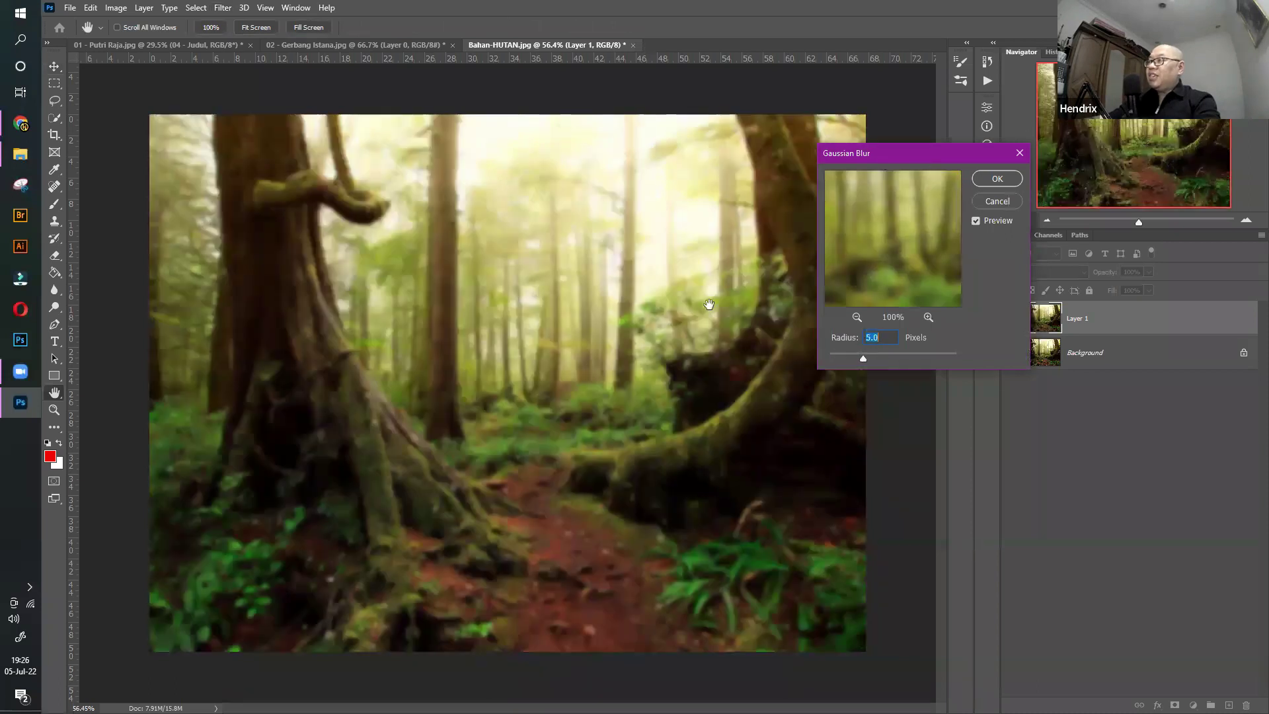
drag(880, 159, 755, 158)
mouse_move(738, 357)
mouse_down()
mouse_move(700, 358)
mouse_move(746, 361)
mouse_up()
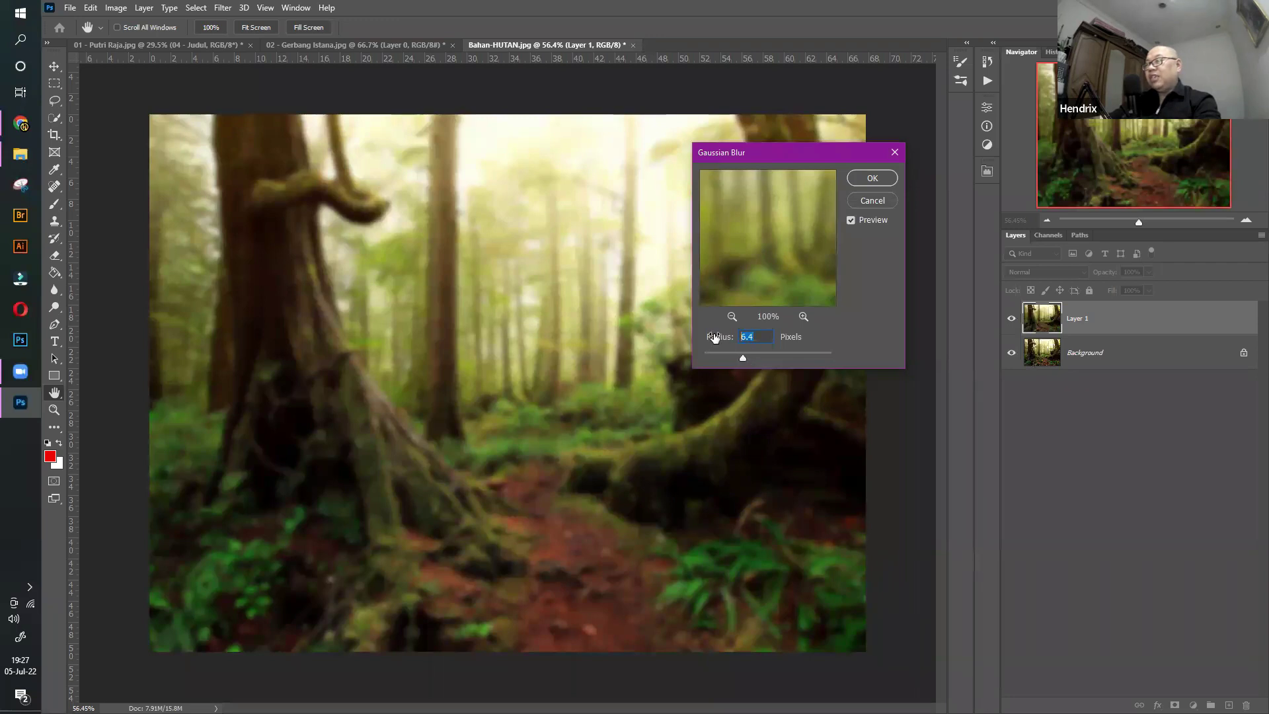
text(7)
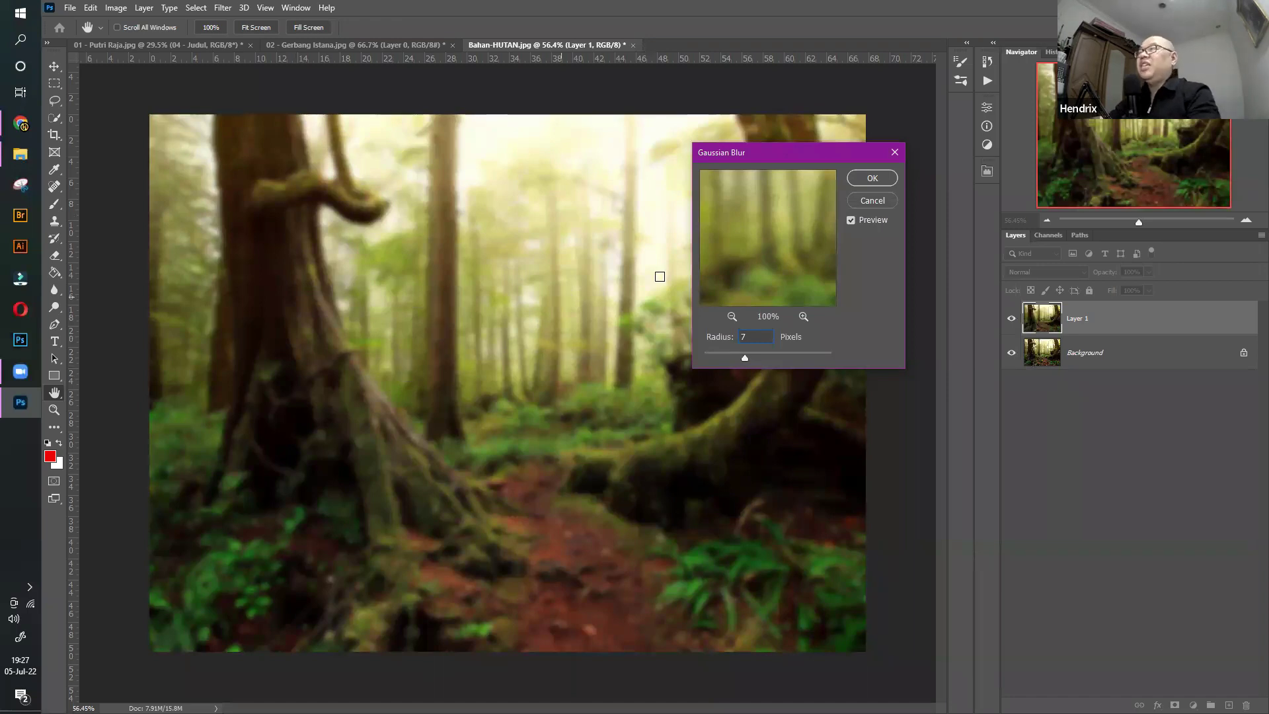
click(870, 179)
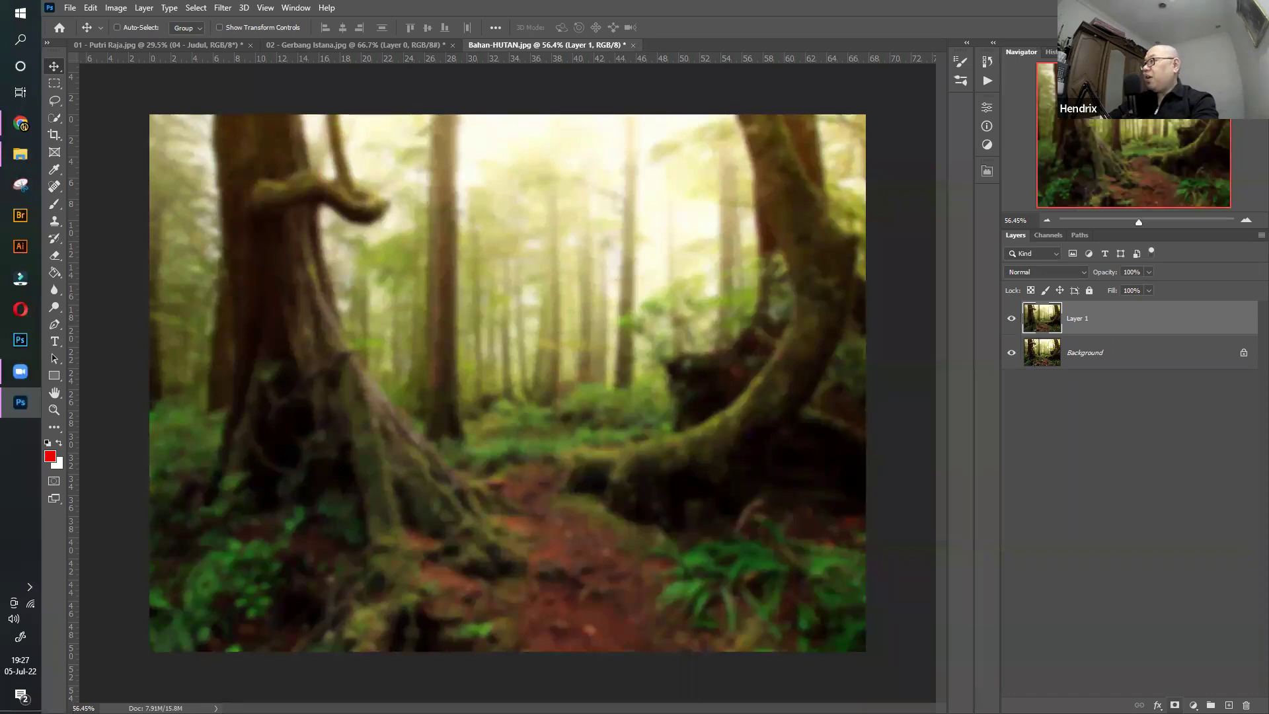
Add a layer mask to the blurred layer and paint black with a reduced Brush to sharpen the large tree's upper trunk
click(1174, 705)
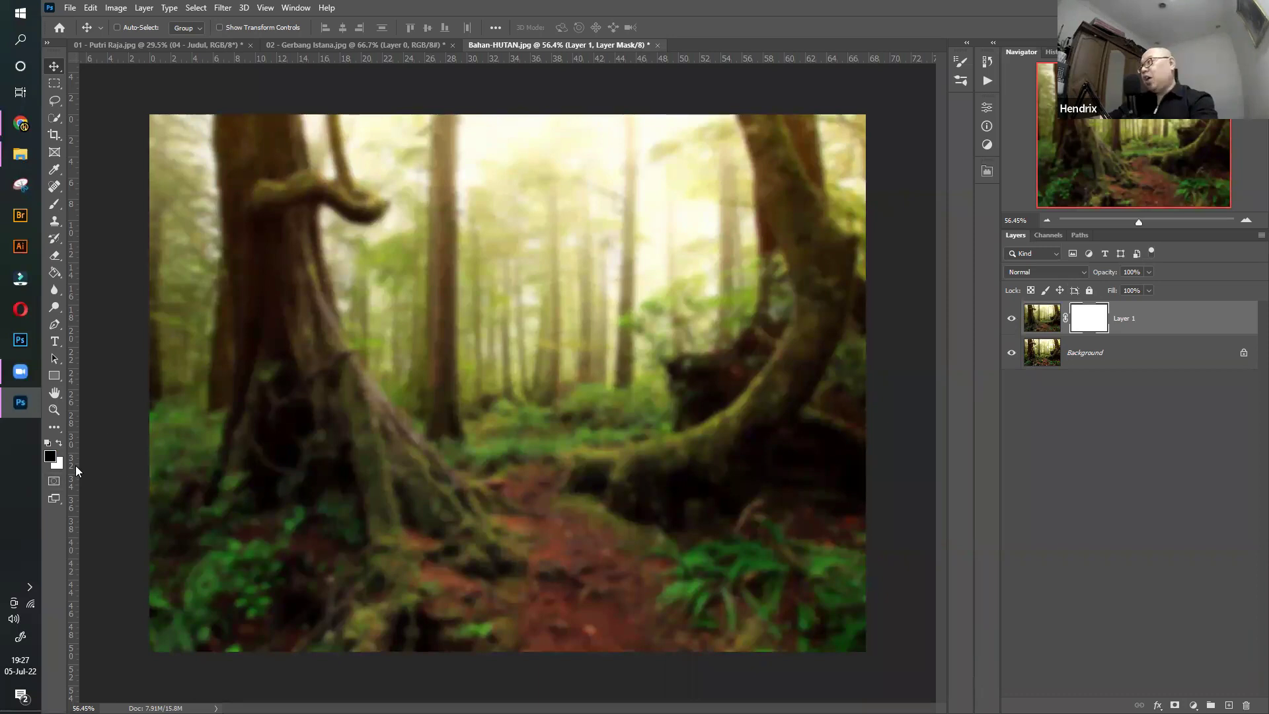
click(54, 204)
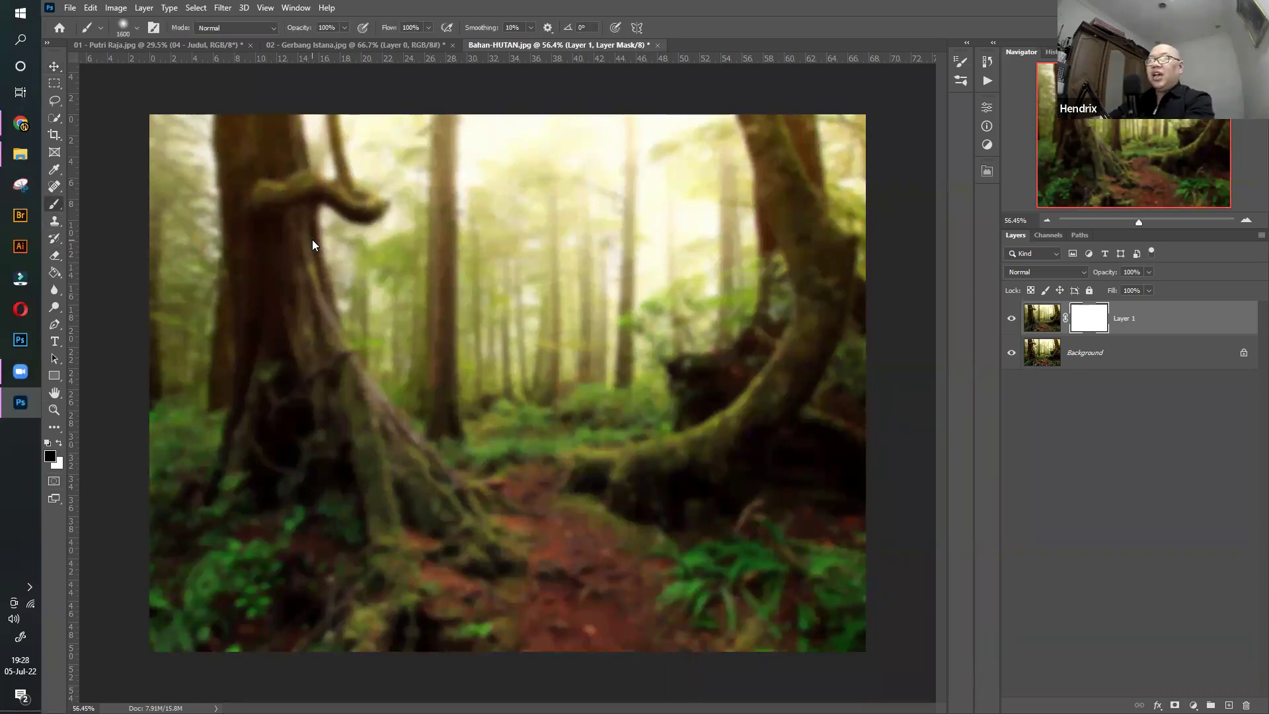
key(bracketleft)
key(bracketleft)
key(bracketleft)
key(bracketleft)
key(bracketleft)
key(bracketleft)
key(bracketleft)
key(bracketleft)
key(bracketleft)
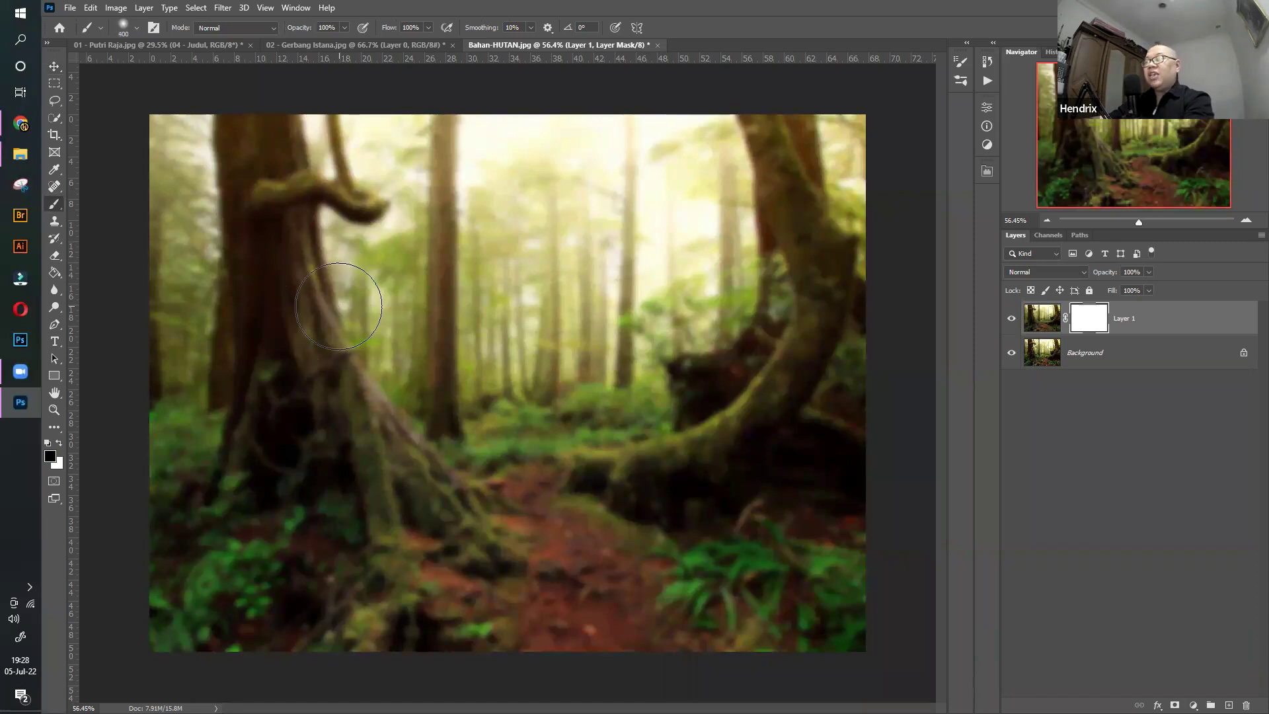
key(bracketright)
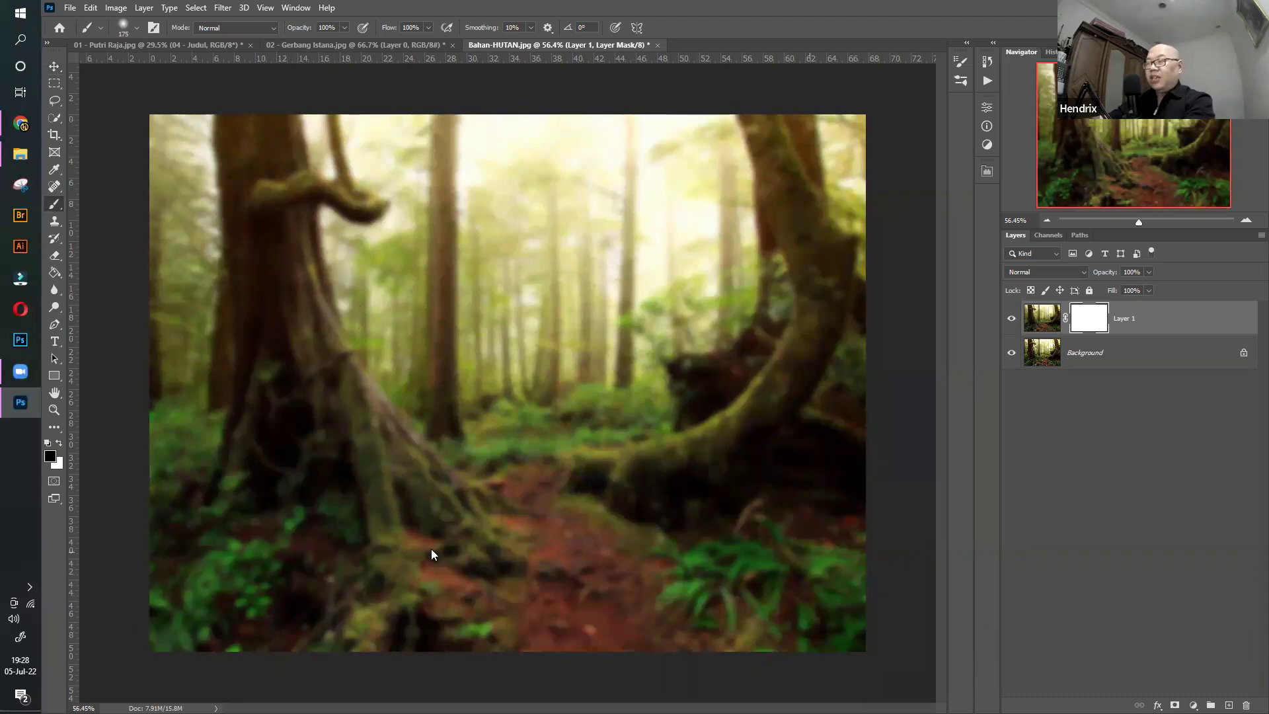
key(bracketleft)
mouse_move(256, 141)
mouse_down()
mouse_move(281, 226)
mouse_move(273, 130)
mouse_move(339, 438)
mouse_move(285, 463)
mouse_move(246, 510)
mouse_move(297, 387)
mouse_move(420, 489)
mouse_move(360, 453)
mouse_move(316, 492)
mouse_move(299, 422)
mouse_move(249, 496)
mouse_move(278, 412)
mouse_move(271, 343)
mouse_move(259, 370)
mouse_move(259, 241)
mouse_move(267, 264)
mouse_move(285, 118)
mouse_move(287, 154)
mouse_up()
Paint black on the mask with a larger Brush across the foreground roots, path and ferns to bring back the sharp forest floor
key(bracketleft)
key(bracketleft)
key(bracketright)
key(bracketright)
key(bracketright)
key(bracketright)
key(bracketright)
key(bracketright)
key(bracketright)
key(bracketright)
key(bracketright)
mouse_move(190, 580)
mouse_down()
mouse_move(198, 595)
mouse_move(501, 570)
mouse_up()
drag(667, 575, 807, 588)
Paint black on the mask along the curved mossy trunk beside the path with a smaller Brush to bring back its detail
key(bracketleft)
key(bracketleft)
key(bracketleft)
key(bracketleft)
key(bracketleft)
key(bracketleft)
key(bracketleft)
key(bracketleft)
mouse_move(571, 492)
mouse_down()
mouse_move(670, 458)
mouse_move(773, 385)
mouse_move(835, 267)
mouse_move(793, 198)
mouse_up()
Mask out the blur over the large tree's roots, lower trunk and mossy side branch with progressively smaller black brushes
key(bracketleft)
mouse_move(363, 503)
mouse_down()
mouse_move(402, 437)
mouse_move(304, 375)
mouse_up()
key(bracketleft)
key(bracketleft)
key(bracketleft)
key(bracketleft)
key(bracketleft)
mouse_move(305, 181)
mouse_down()
mouse_move(380, 205)
mouse_move(305, 234)
mouse_move(363, 197)
mouse_move(337, 150)
mouse_move(374, 213)
mouse_move(251, 256)
mouse_up()
Paint black on the mask over the foliage at the forest image's lower-left edge with an enlarged Brush
key(bracketright)
key(bracketright)
key(bracketright)
key(bracketright)
key(bracketright)
key(bracketright)
drag(133, 564, 170, 599)
key(bracketright)
key(bracketright)
key(bracketright)
key(bracketright)
key(bracketleft)
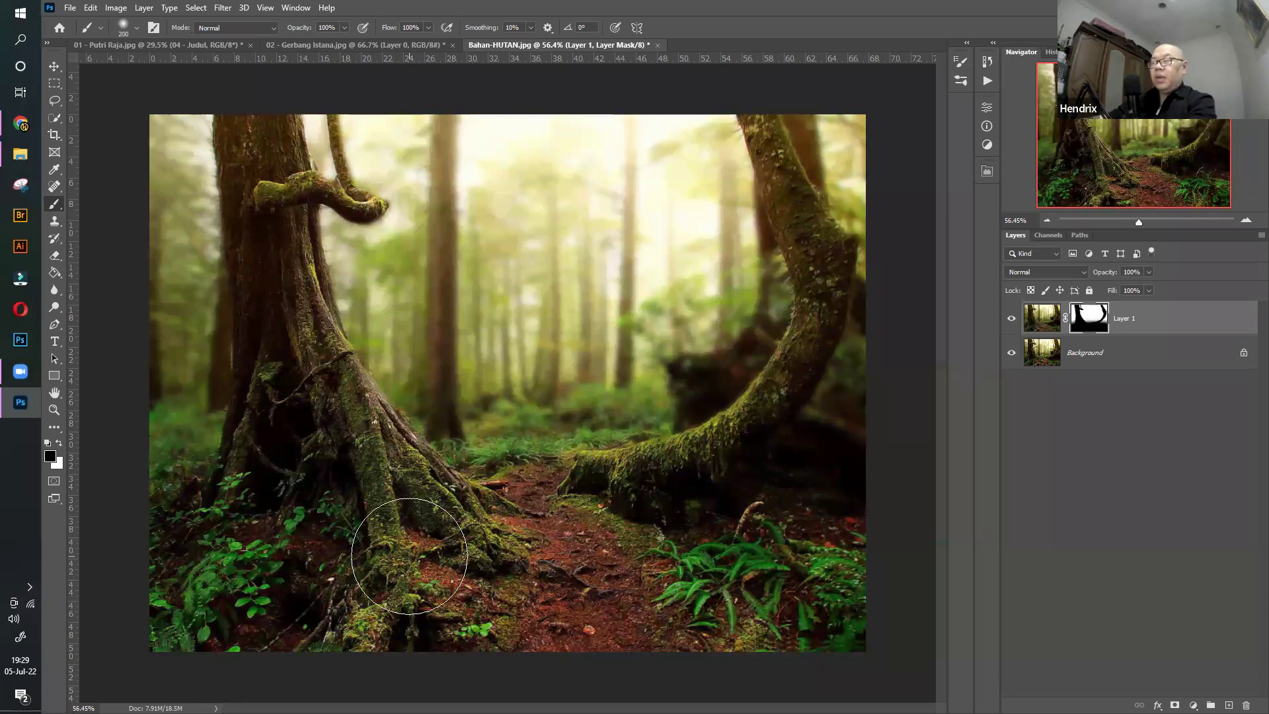
key(bracketleft)
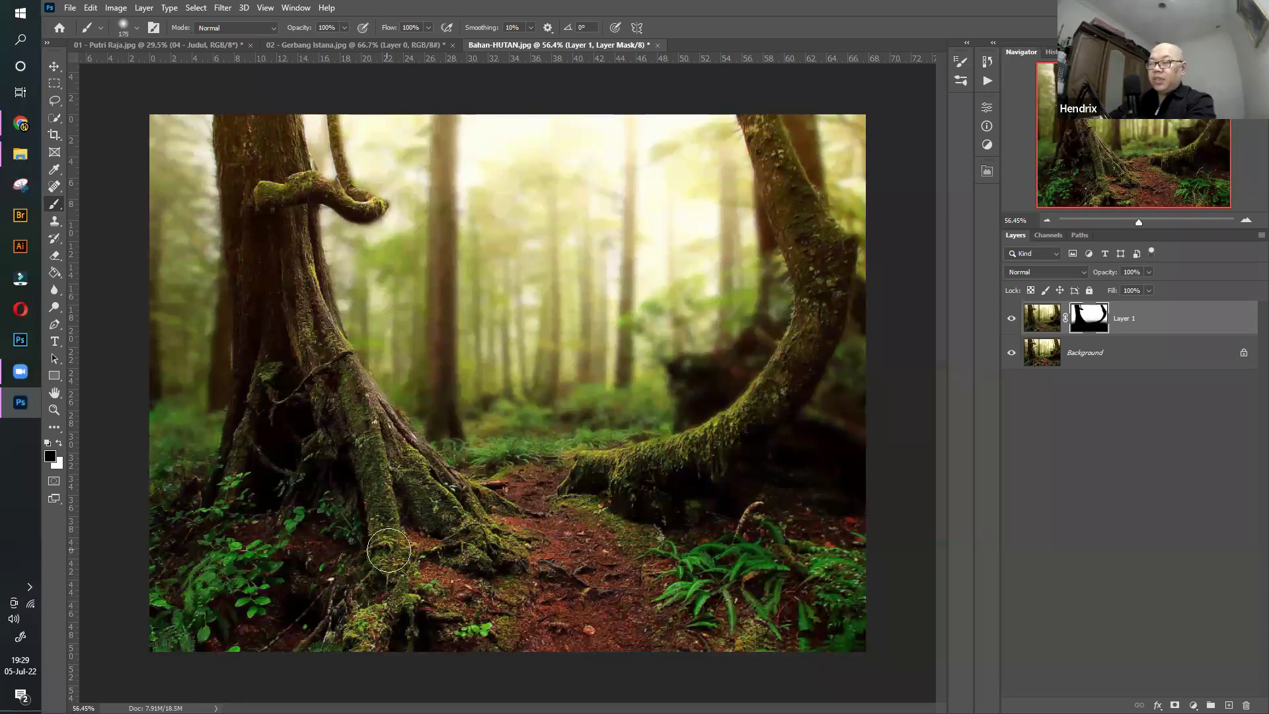
Switch to white and paint on the mask with a Brush of about 100 px to restore blur in the undergrowth behind the path
key(bracketright)
key(bracketright)
key(bracketright)
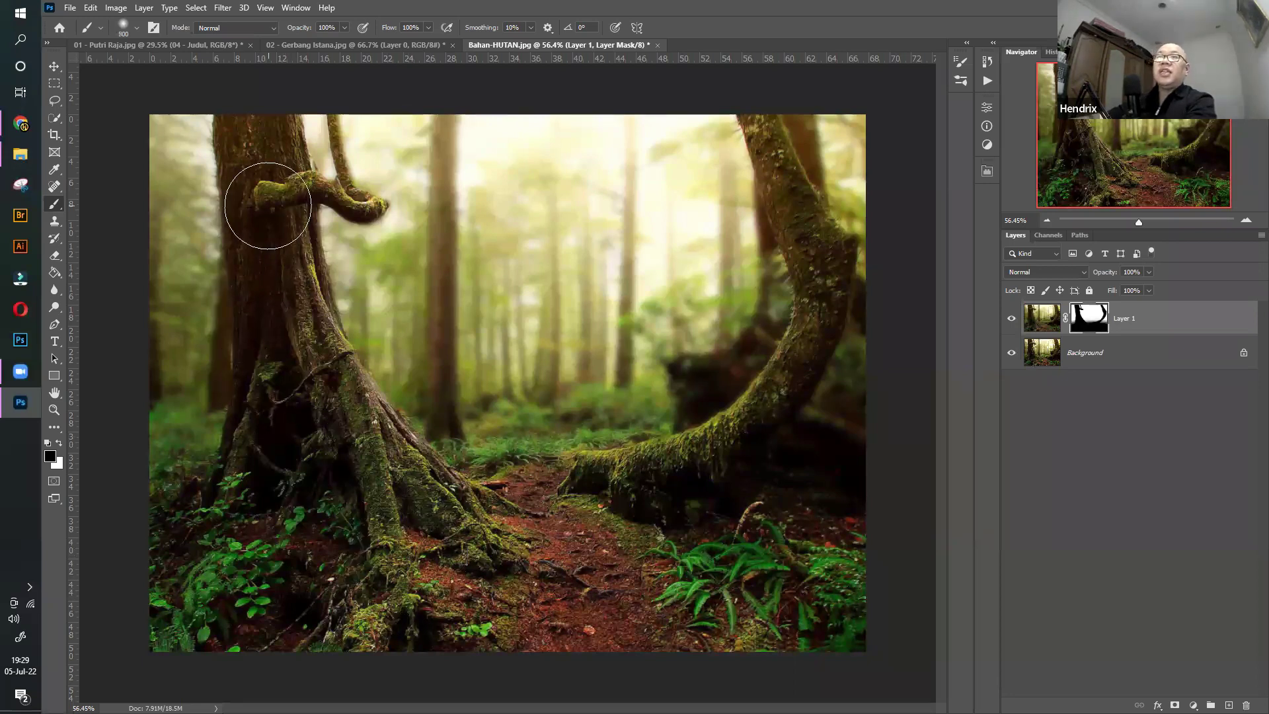
key(bracketright)
key(bracketright)
key(bracketleft)
key(bracketleft)
key(bracketleft)
key(bracketleft)
key(bracketleft)
key(bracketleft)
key(bracketleft)
key(bracketleft)
key(bracketleft)
key(bracketleft)
key(bracketleft)
key(x)
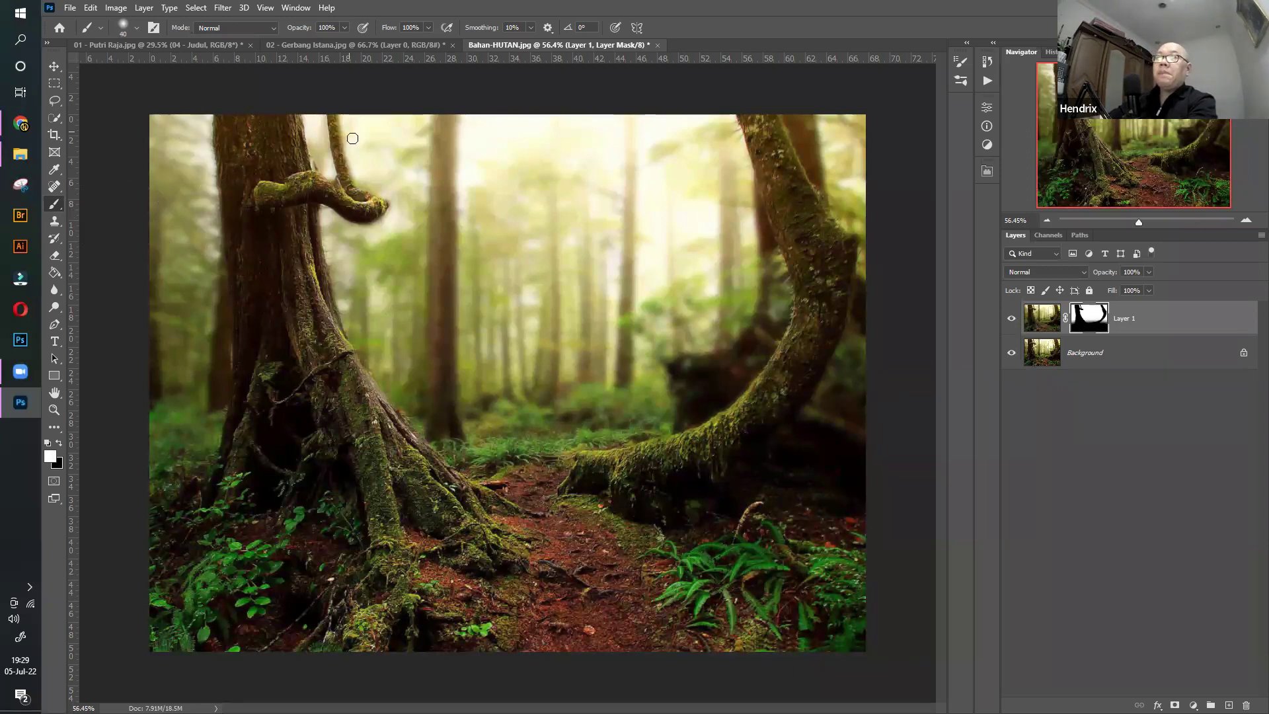
key(bracketright)
key(bracketright)
key(bracketright)
key(bracketright)
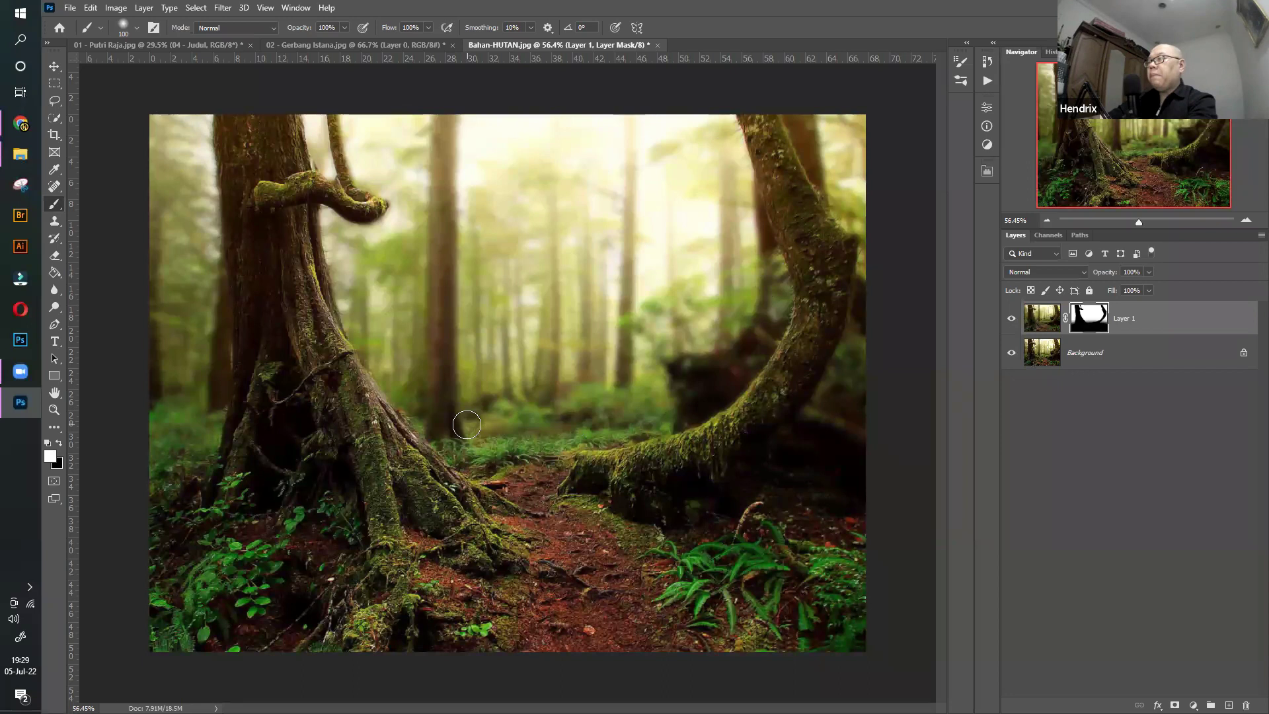
key(bracketright)
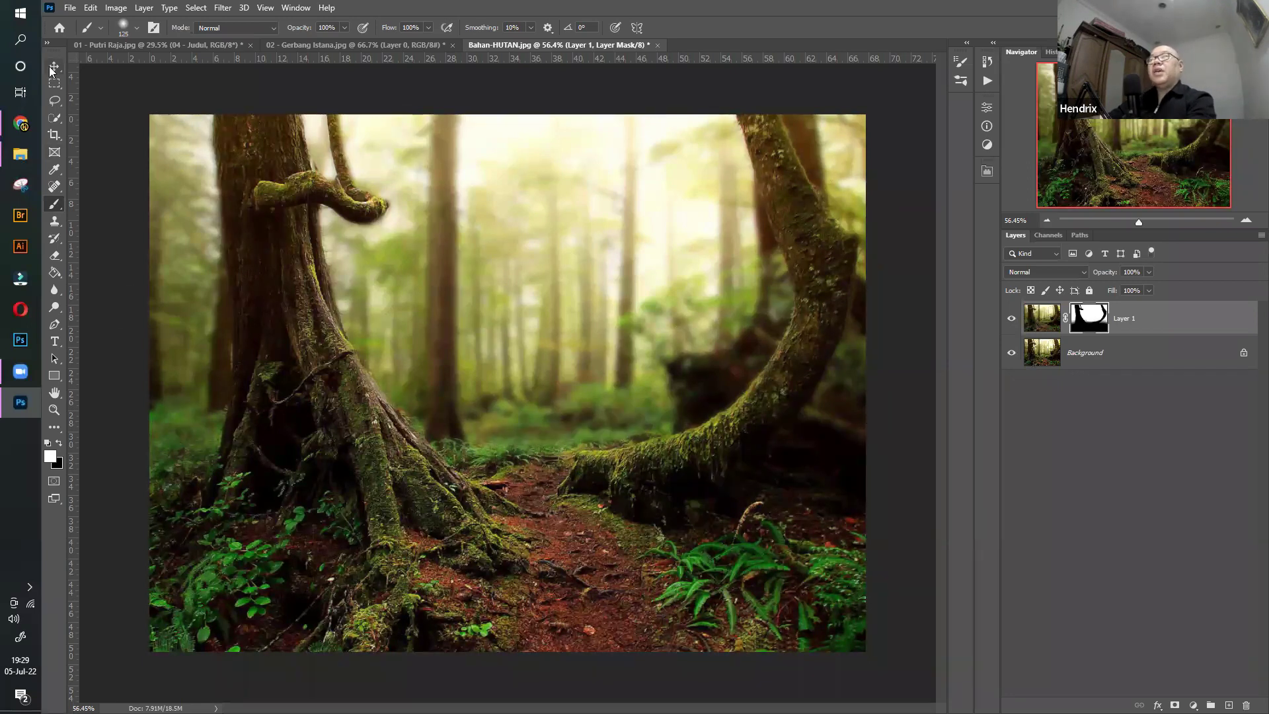
Target Layer 1's image instead of its mask and place the Bahan-MODEL picture into the forest document
click(53, 67)
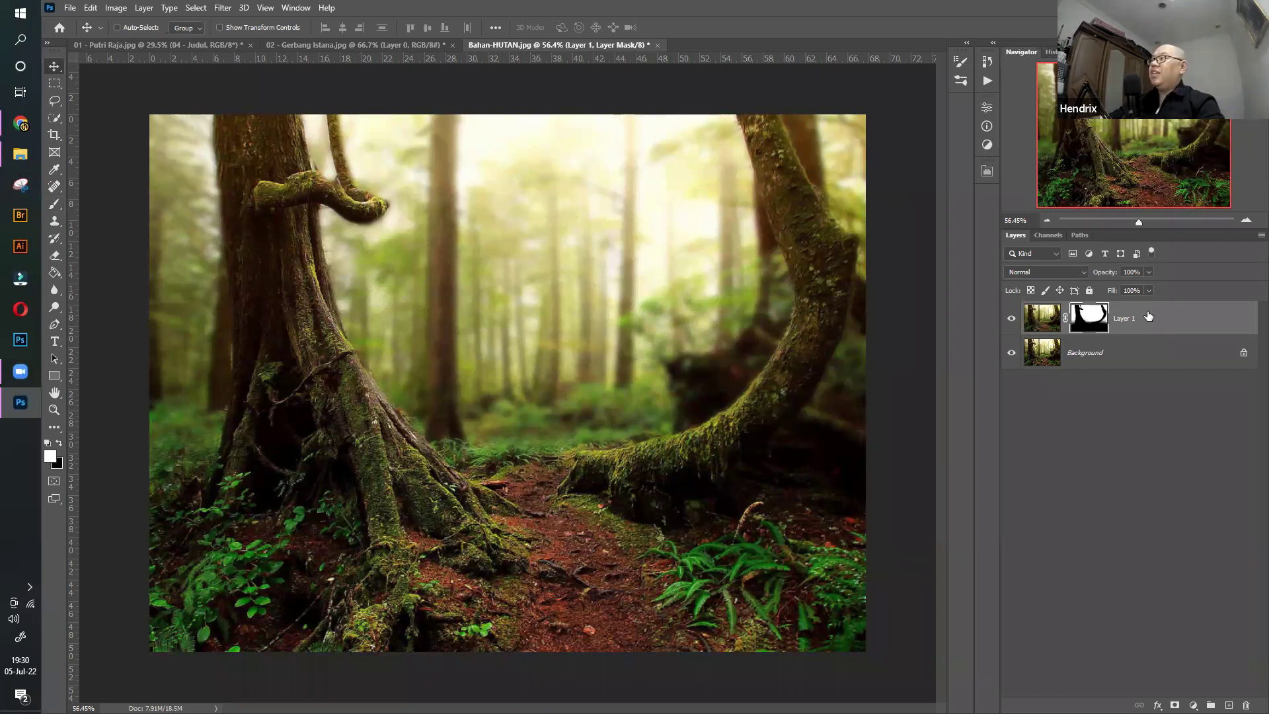
key(ctrl+2)
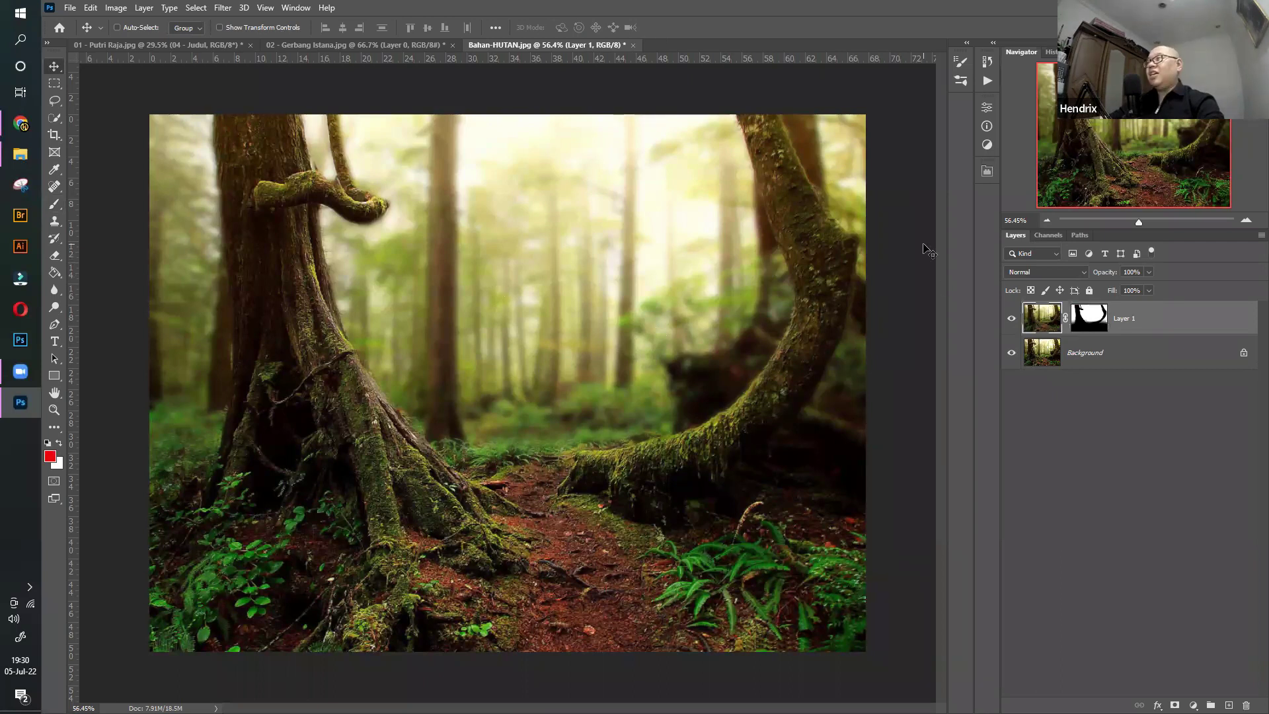
click(27, 152)
key(Right)
drag(415, 165, 592, 377)
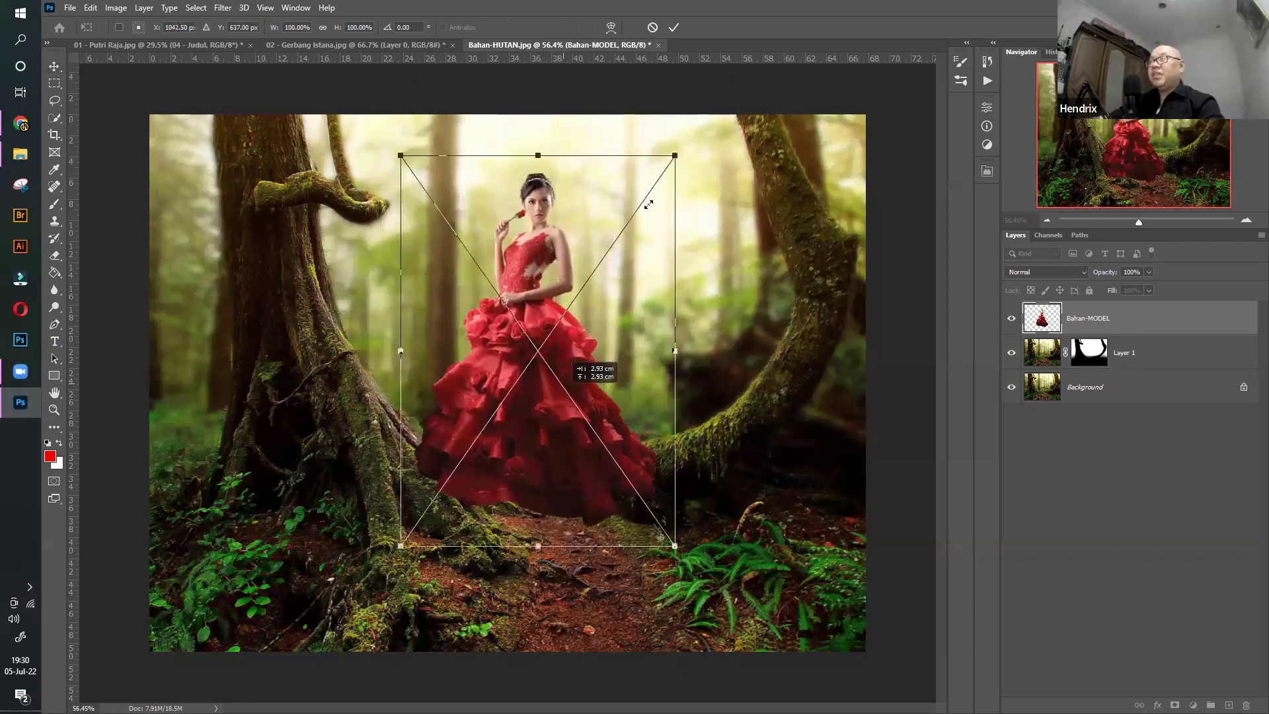
Scale the placed model to about 87% width and 84% height, standing her on the path beside the large tree's roots
drag(665, 173, 602, 296)
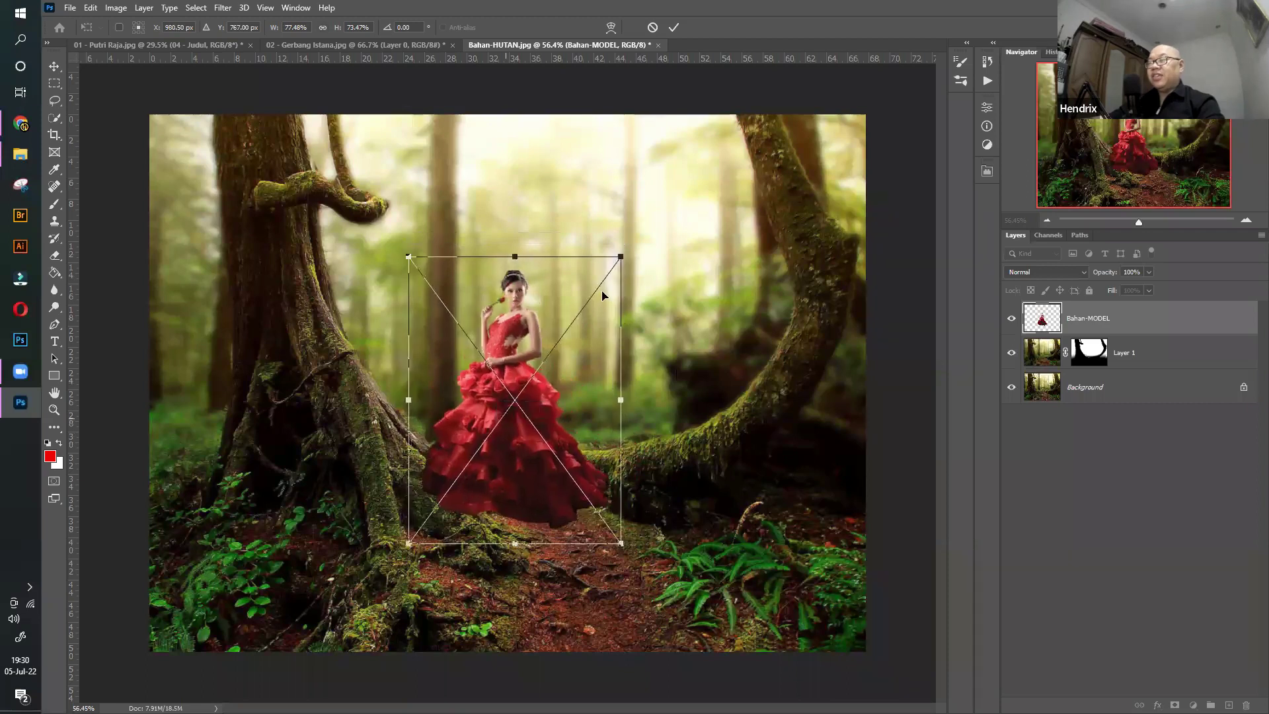
drag(624, 251, 655, 212)
drag(563, 357, 561, 360)
drag(568, 270, 563, 276)
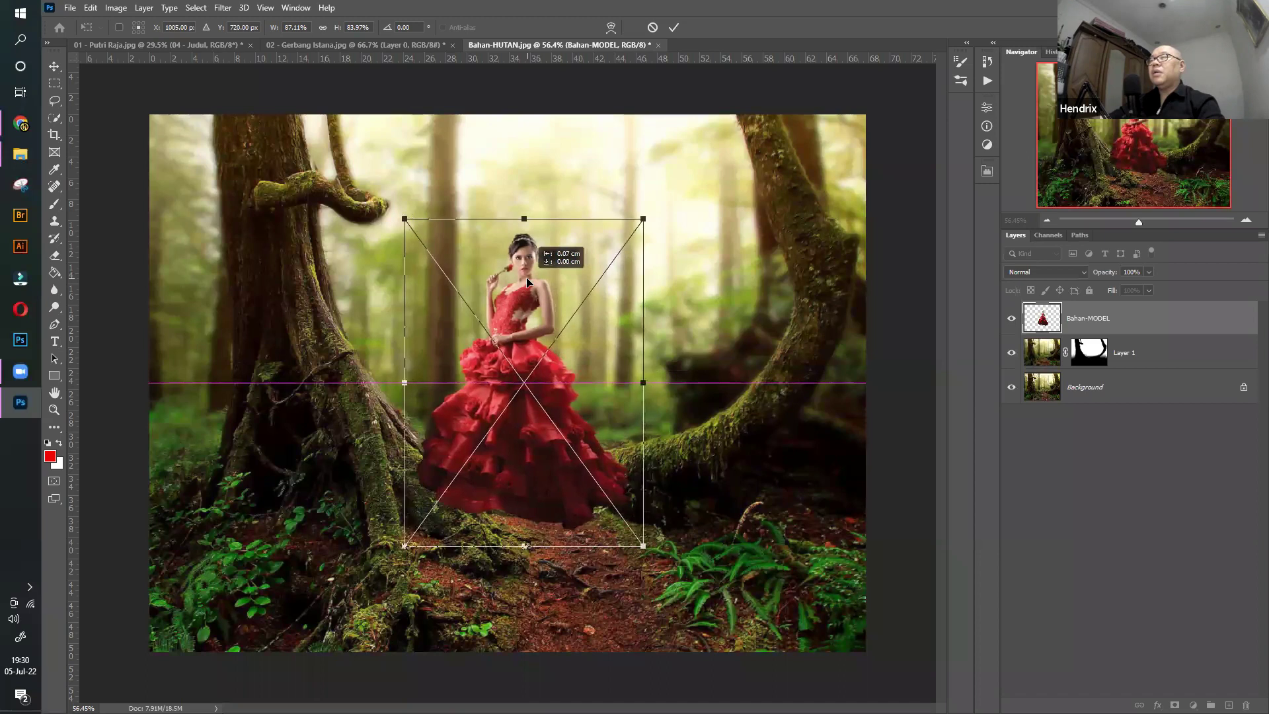
key(Return)
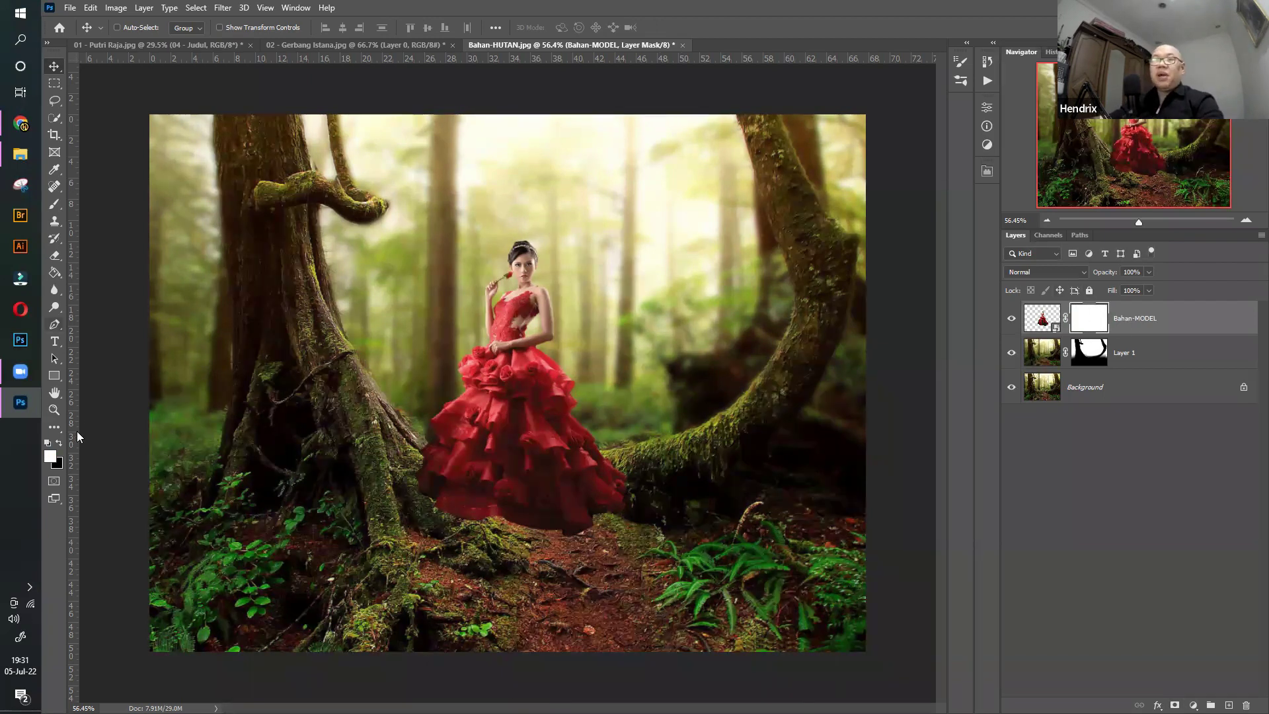
Paint black on the Bahan-MODEL mask with a 60 px Brush so the mossy root overlaps the dress's lower-left edge
click(60, 443)
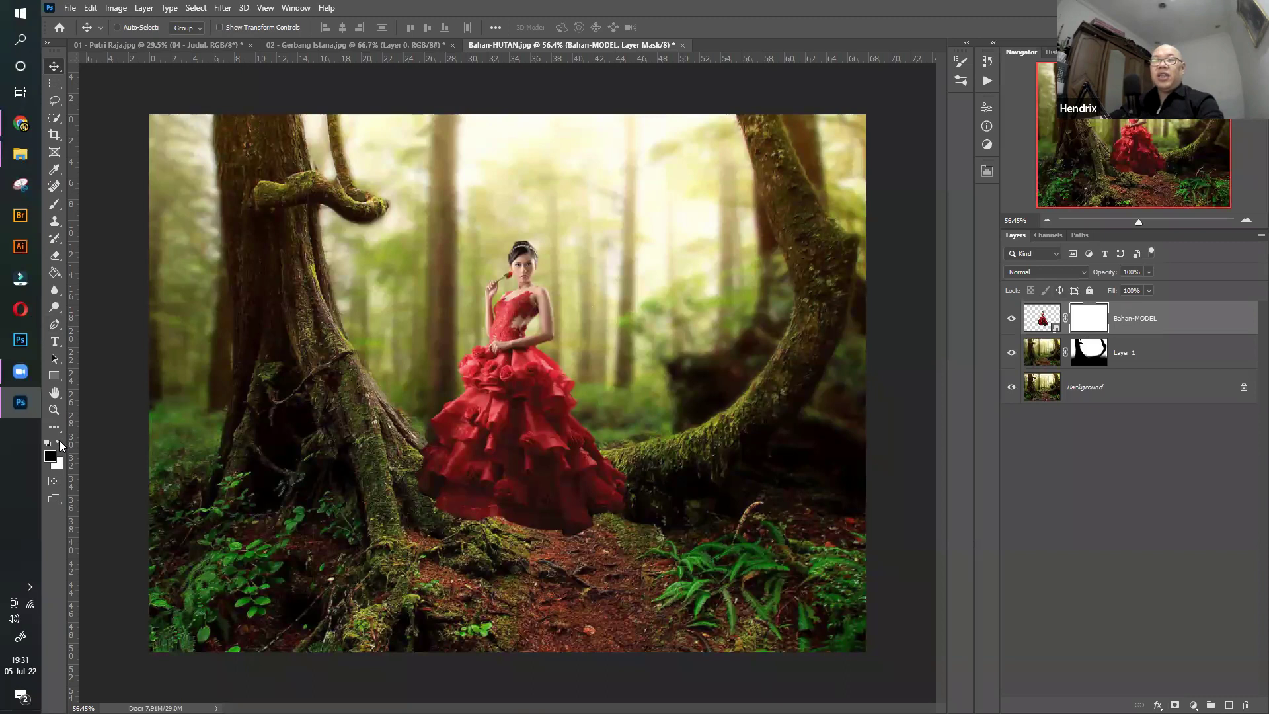
click(54, 203)
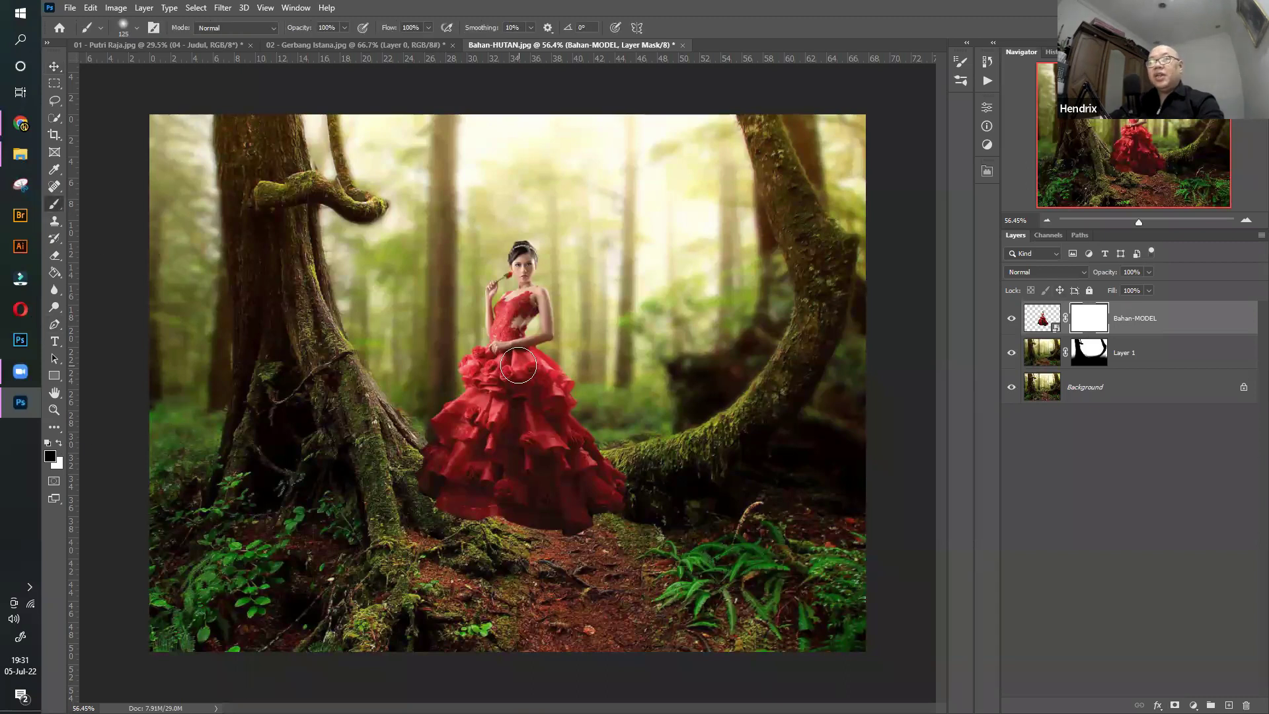
click(55, 409)
drag(509, 475, 553, 494)
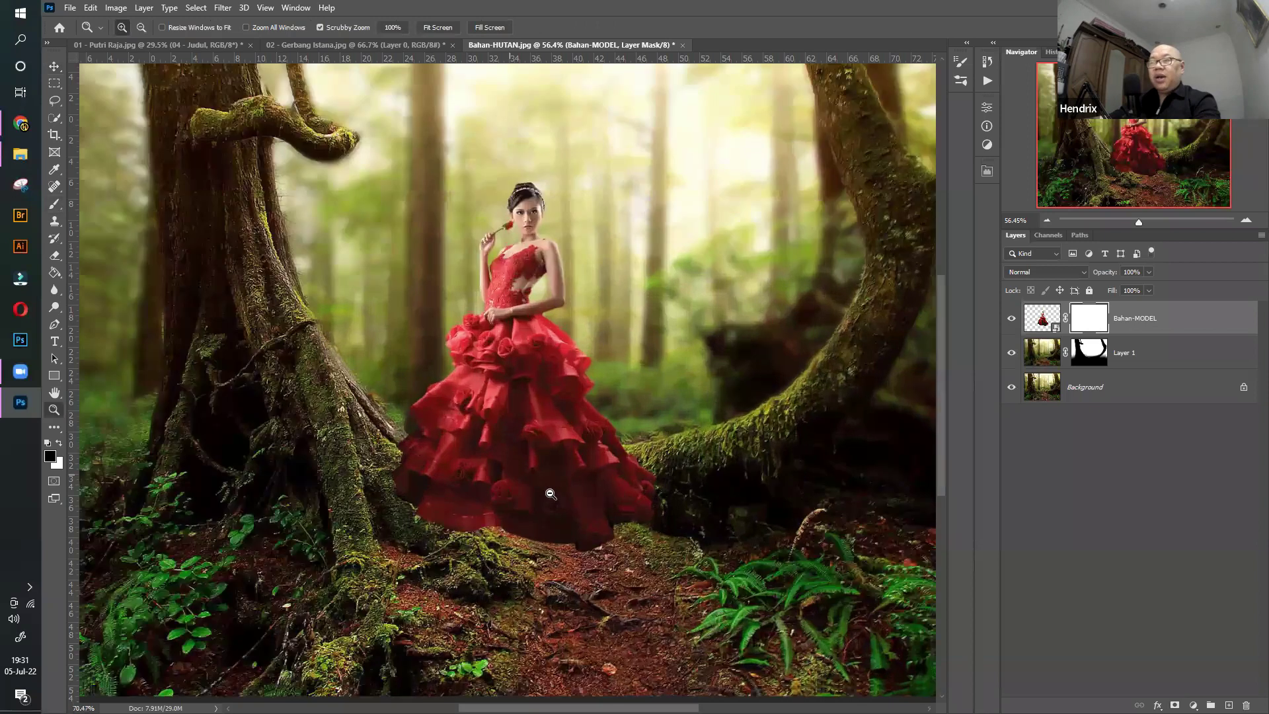
click(54, 204)
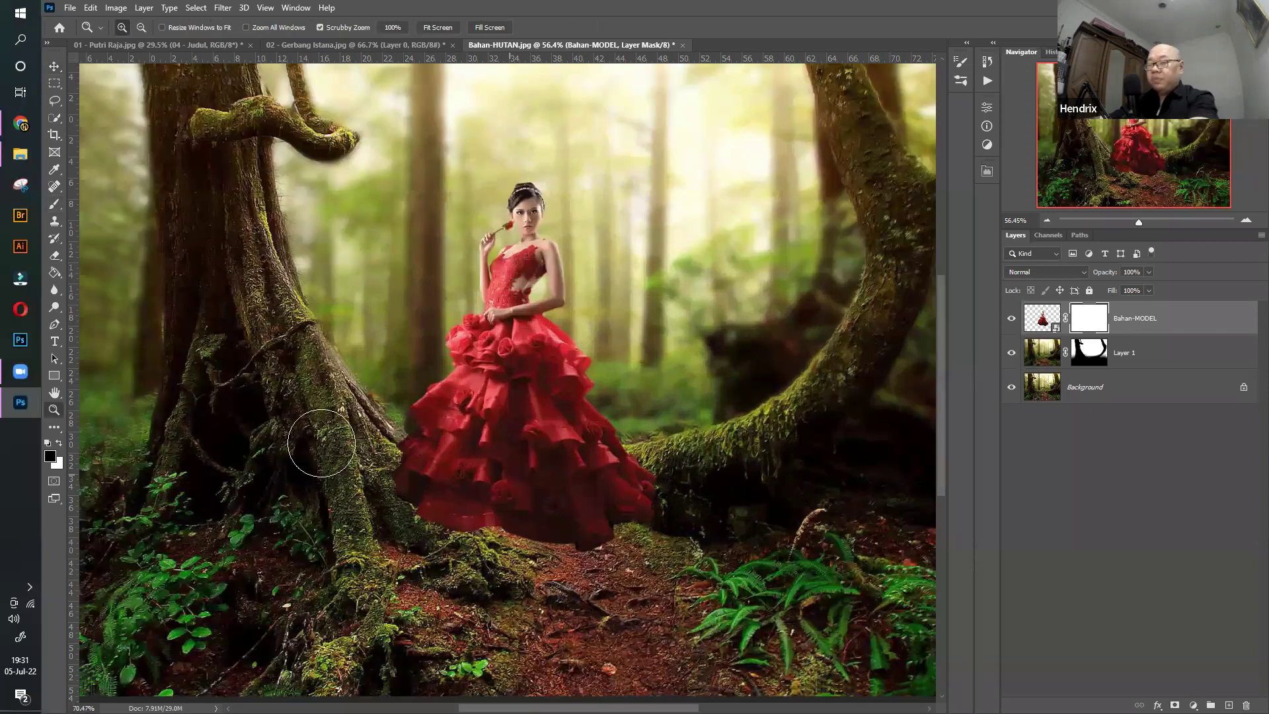
key(bracketleft)
key(bracketleft)
key(bracketleft)
key(bracketleft)
mouse_move(328, 428)
mouse_down()
mouse_move(436, 531)
mouse_move(334, 437)
mouse_move(390, 506)
mouse_move(302, 433)
mouse_move(445, 592)
mouse_move(481, 592)
mouse_move(343, 433)
mouse_move(396, 481)
mouse_move(476, 614)
mouse_up()
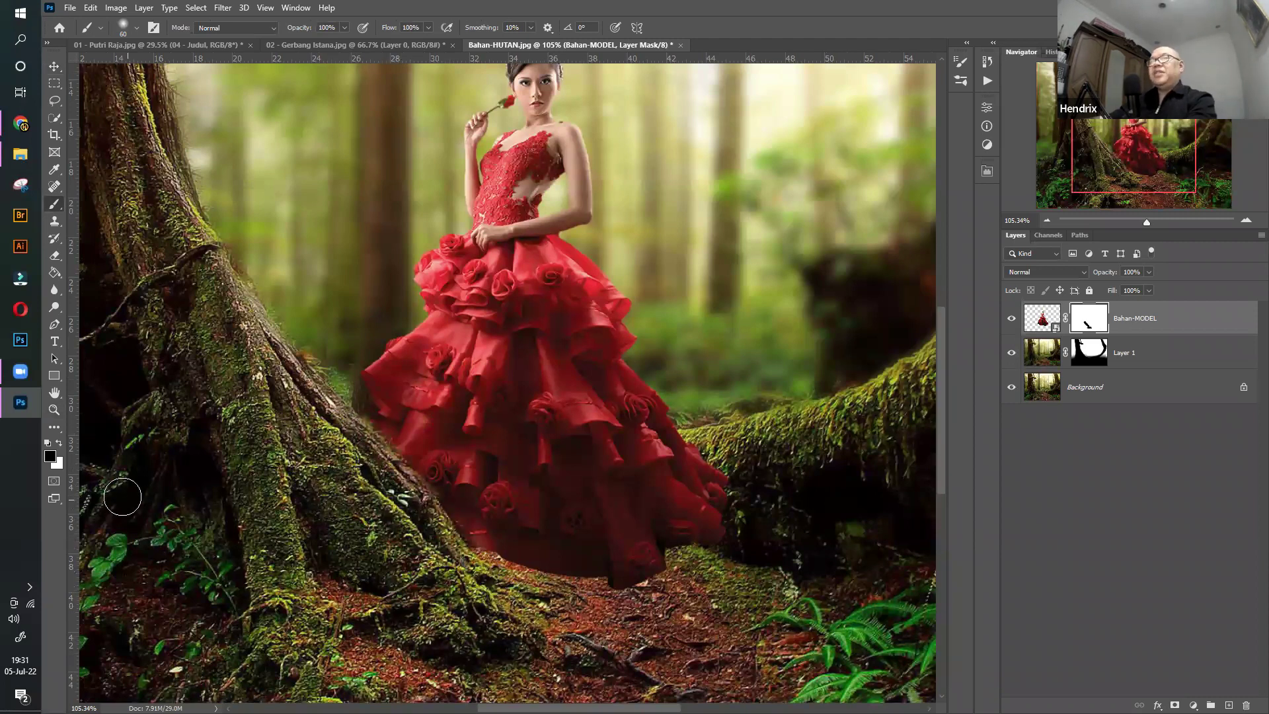
Examine how the masked dress and the model's upper body blend with the forest, at full view and close up
key(z)
scroll(487, 467, down, 5)
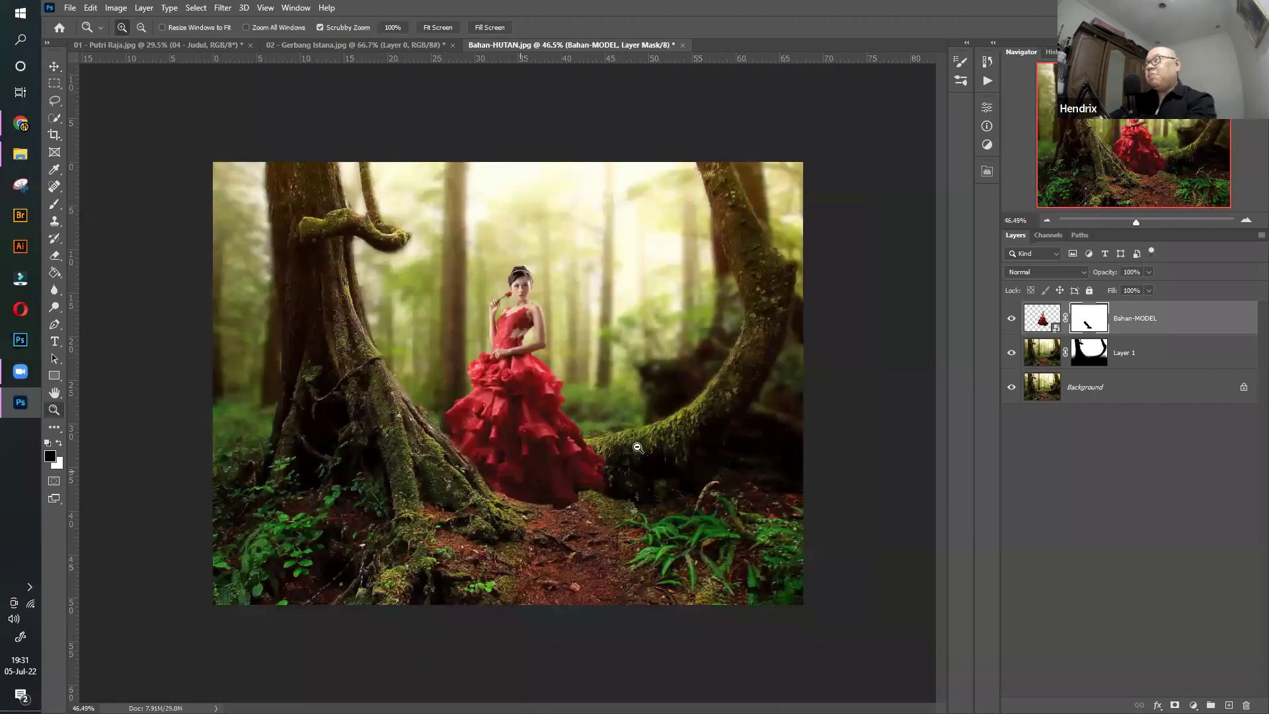
scroll(508, 383, up, 2)
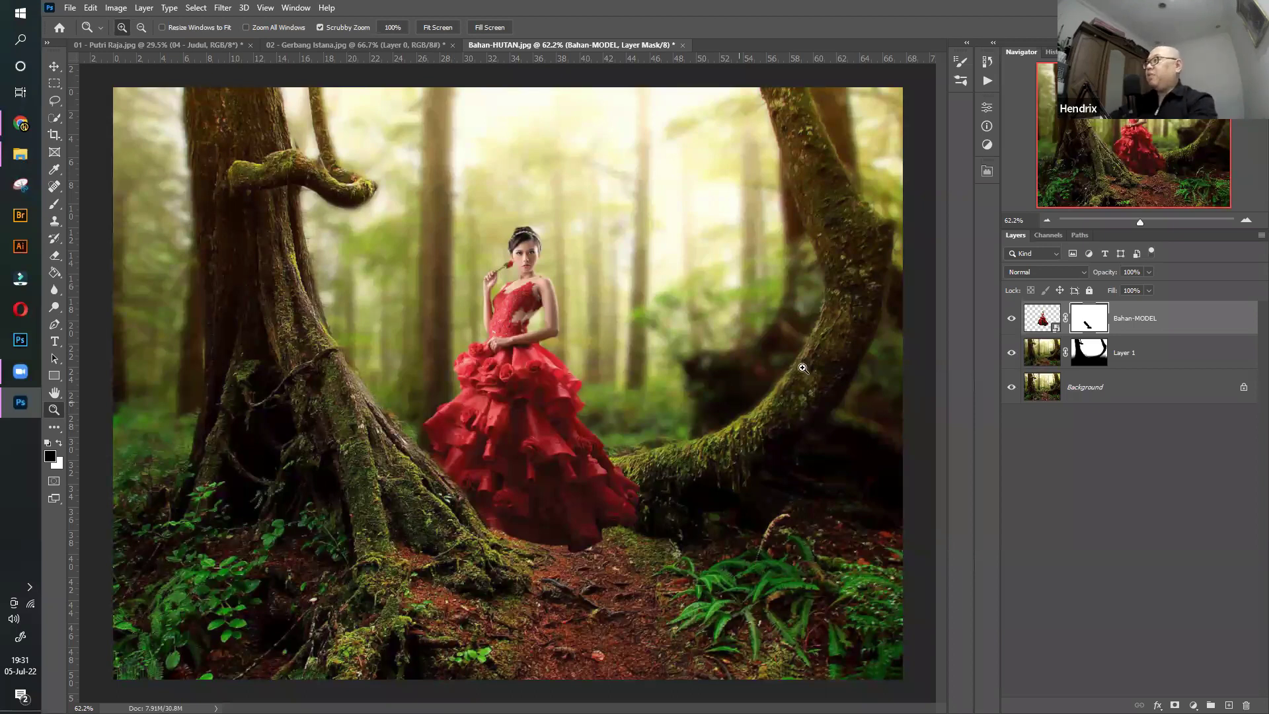
click(54, 66)
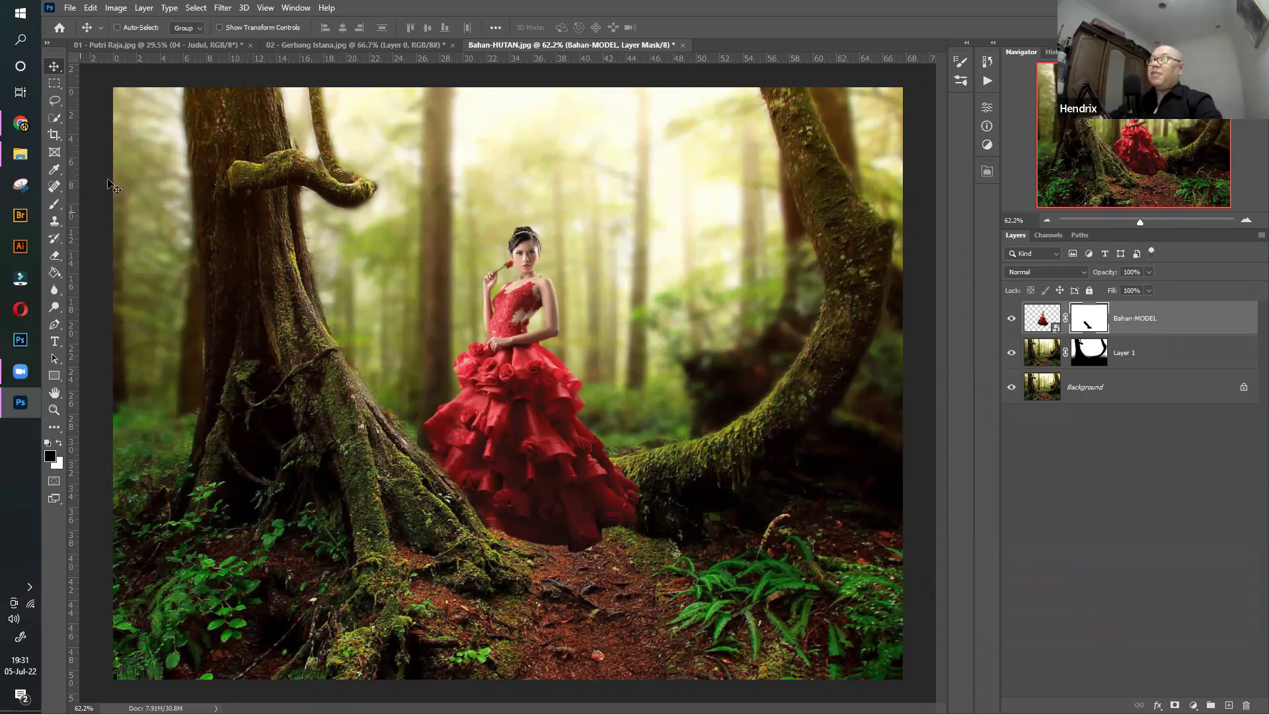
click(53, 409)
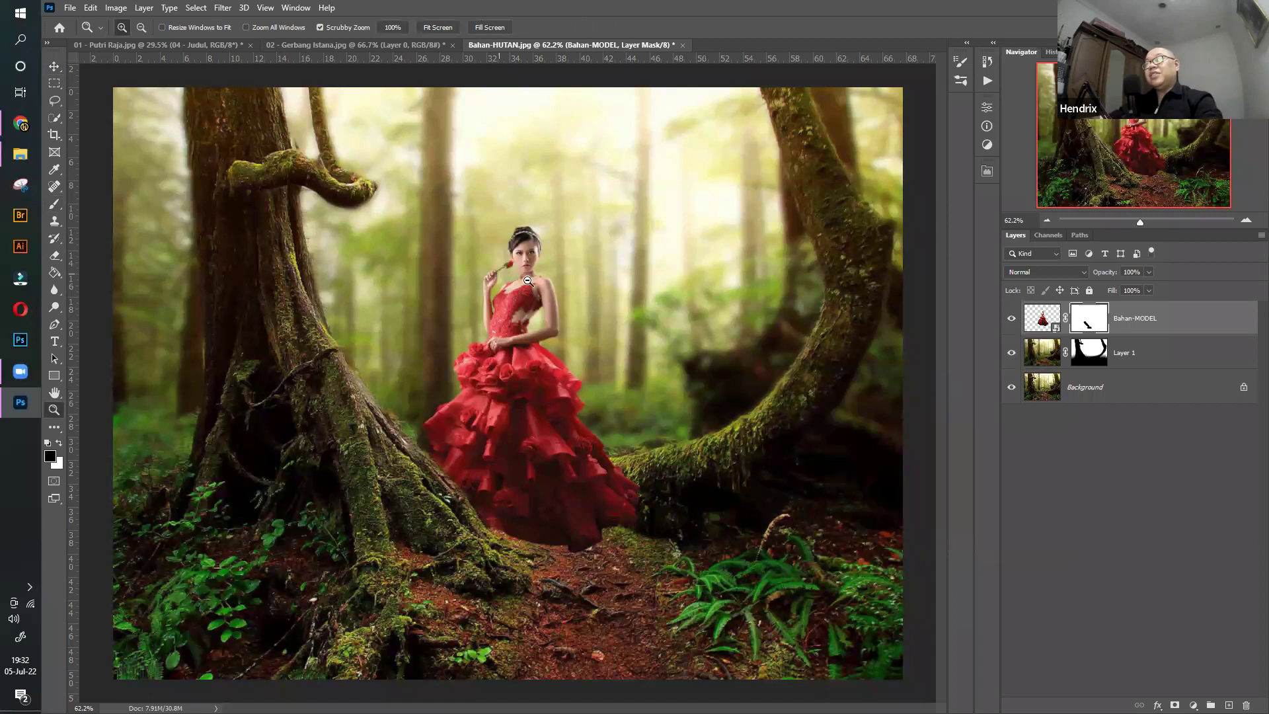
scroll(599, 285, up, 3)
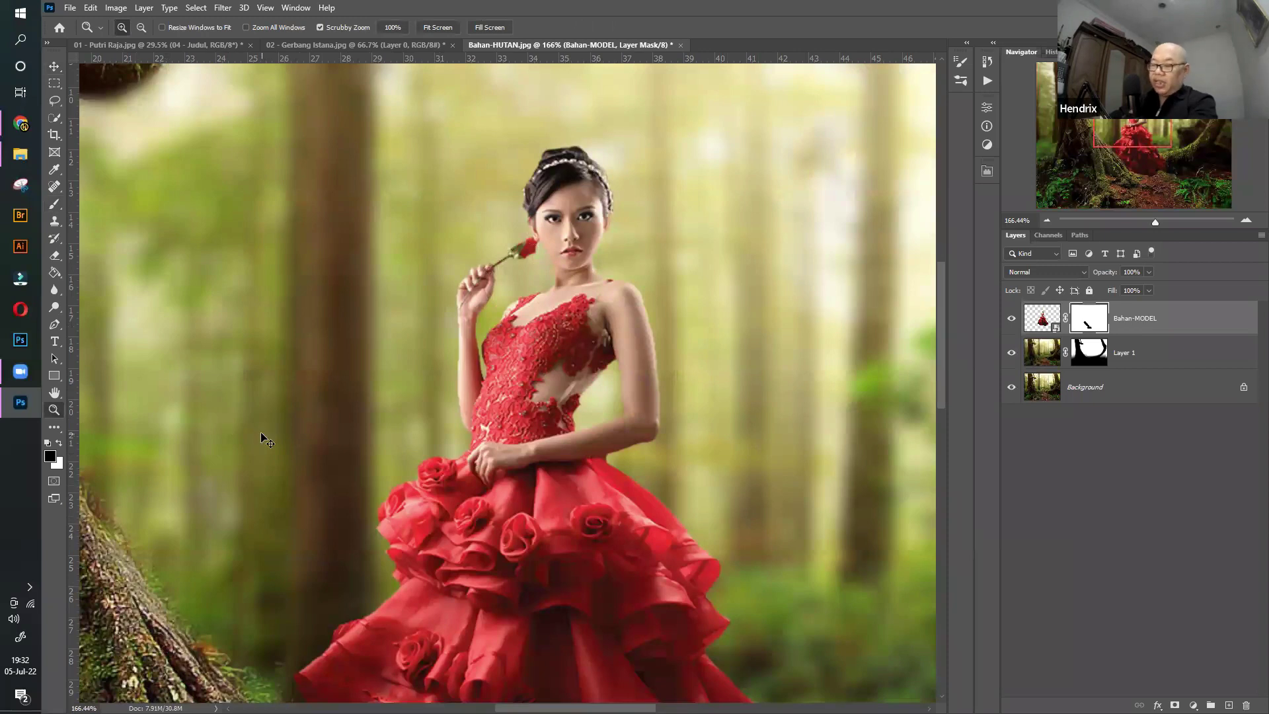
key(ctrl+minus)
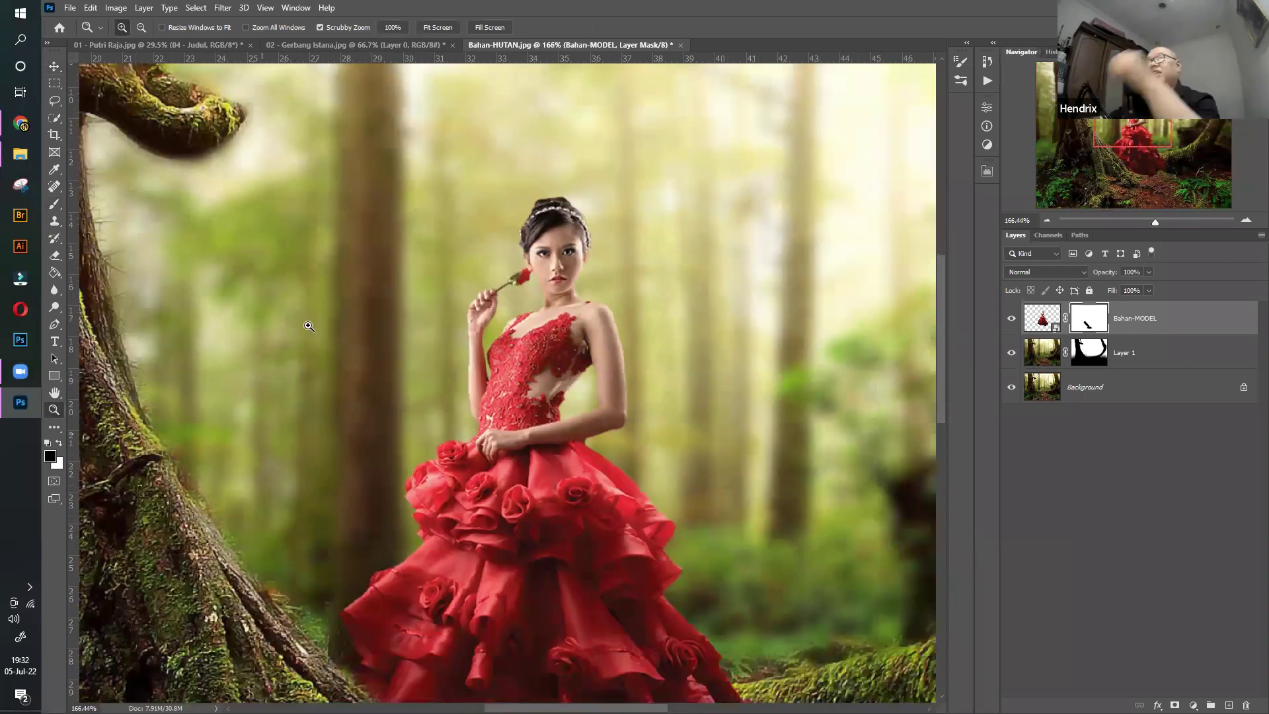
key(ctrl+minus)
key(ctrl+minus)
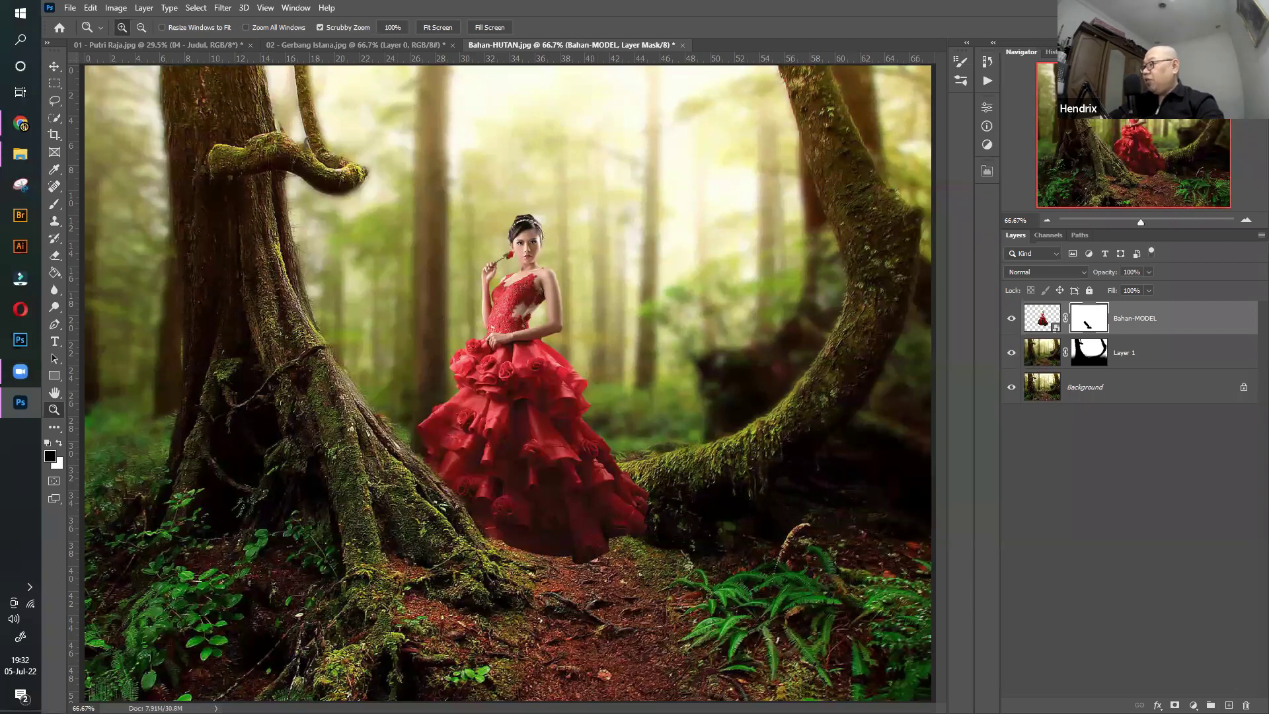
Create a new layer named "bayangan" and place it directly below the Bahan-MODEL layer
key(ctrl+shift+alt+n)
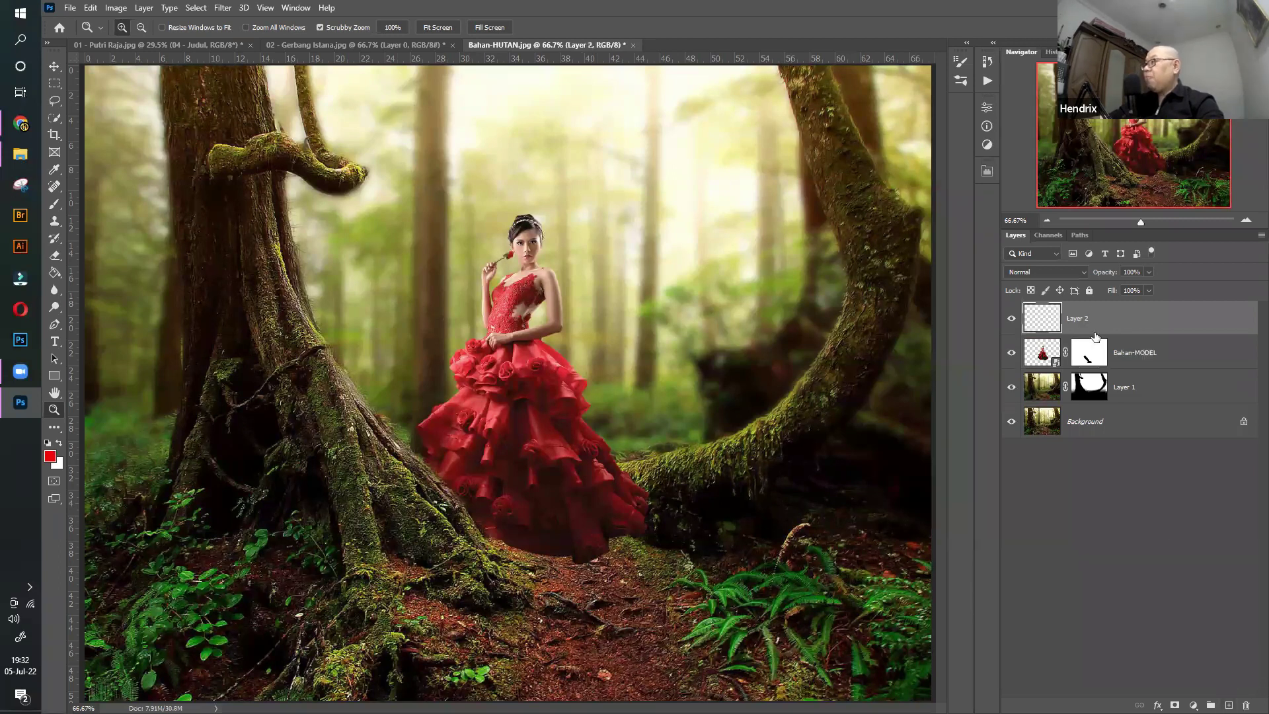
double_click(1075, 320)
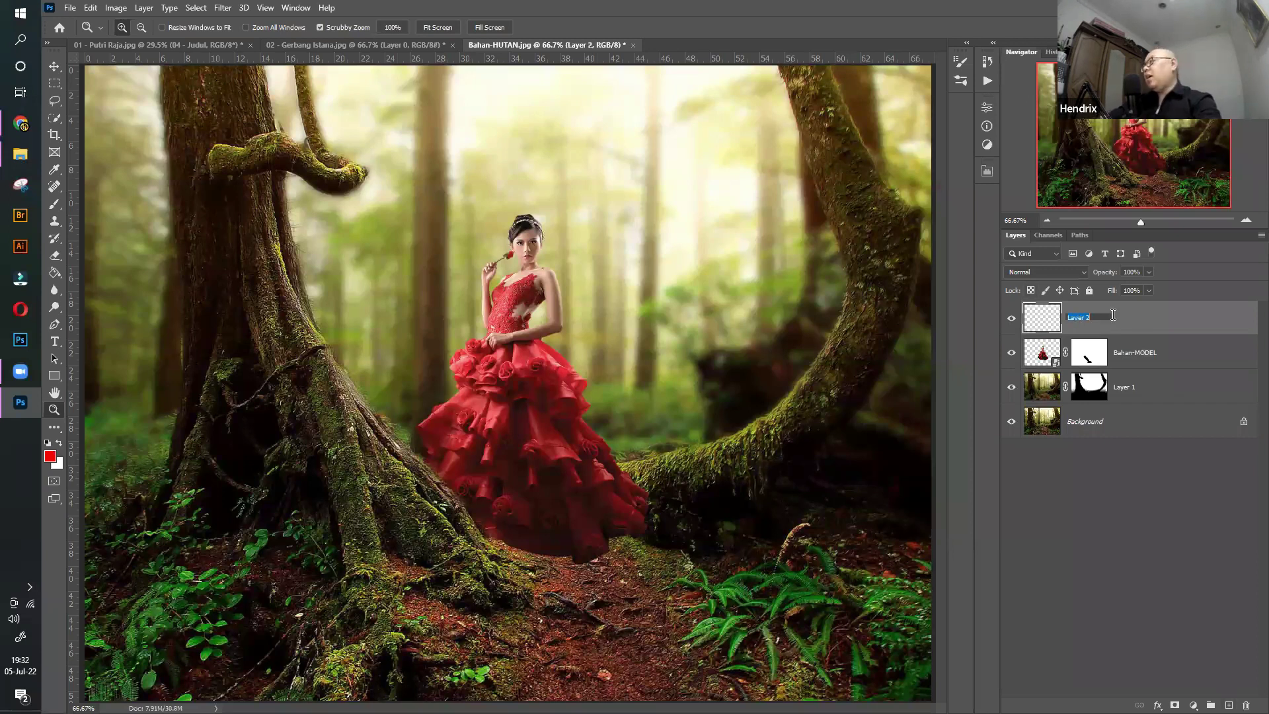
text(bayangan)
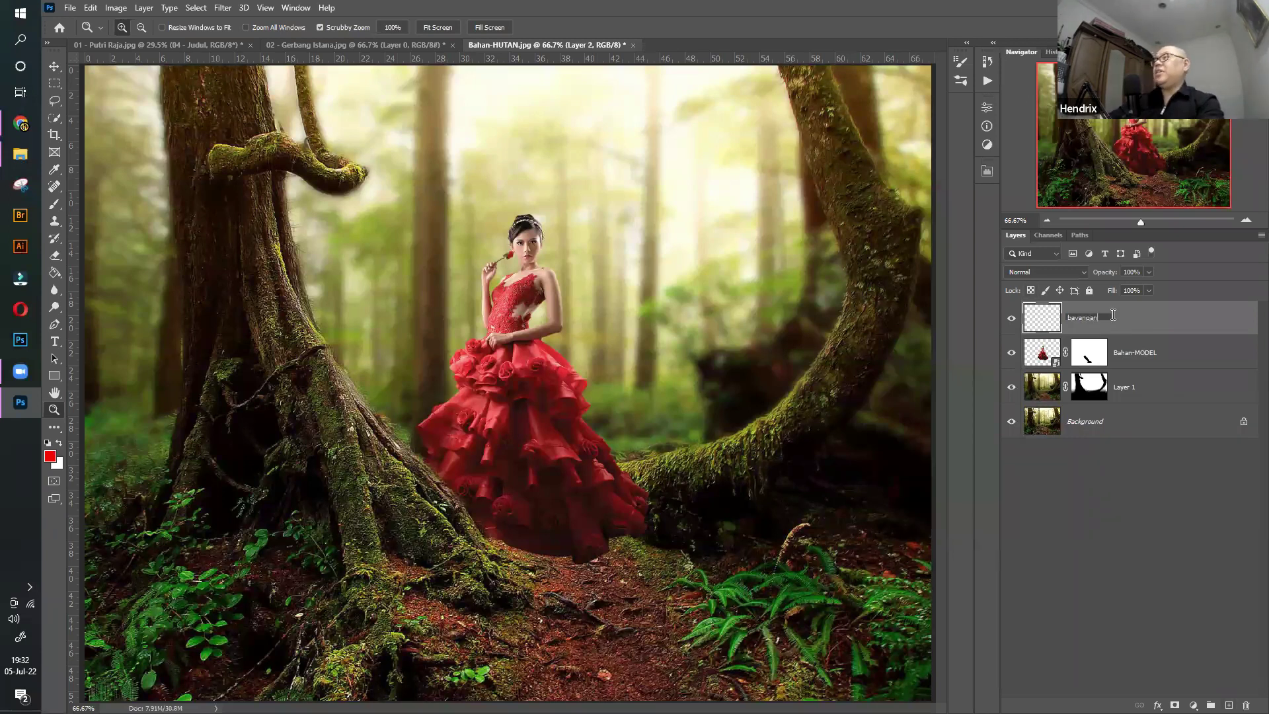
key(Return)
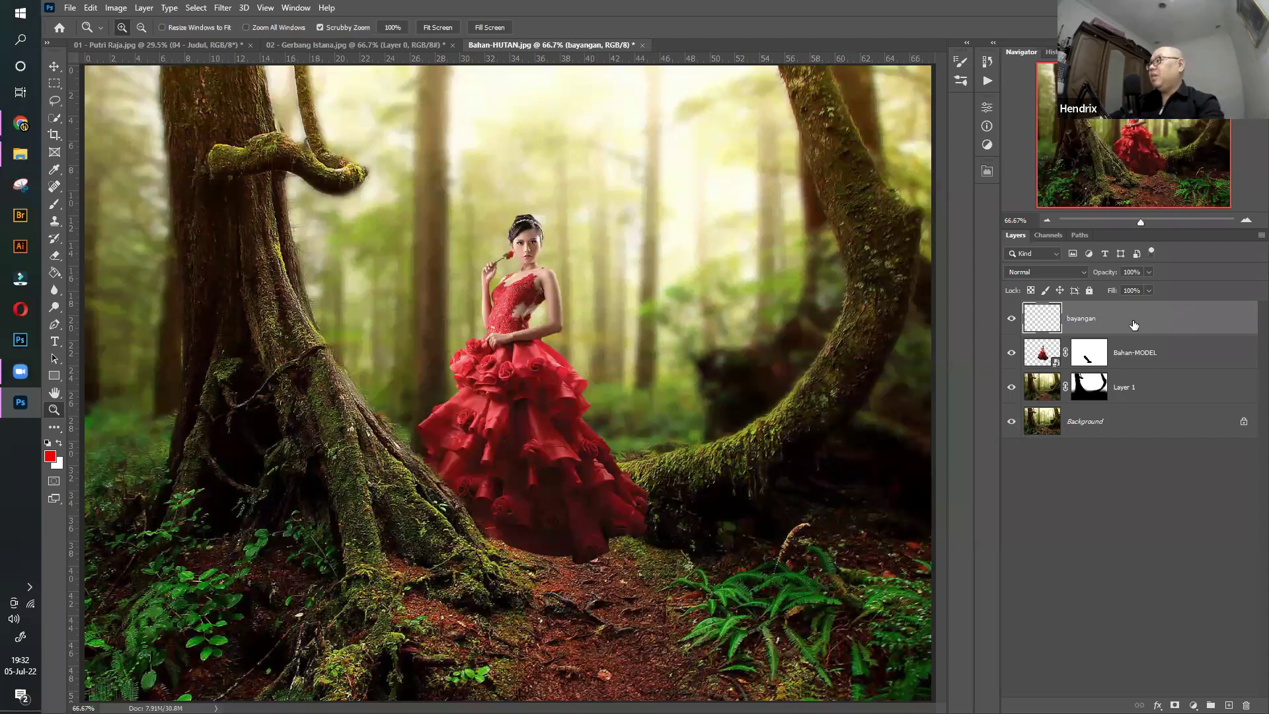
drag(1134, 326, 1136, 367)
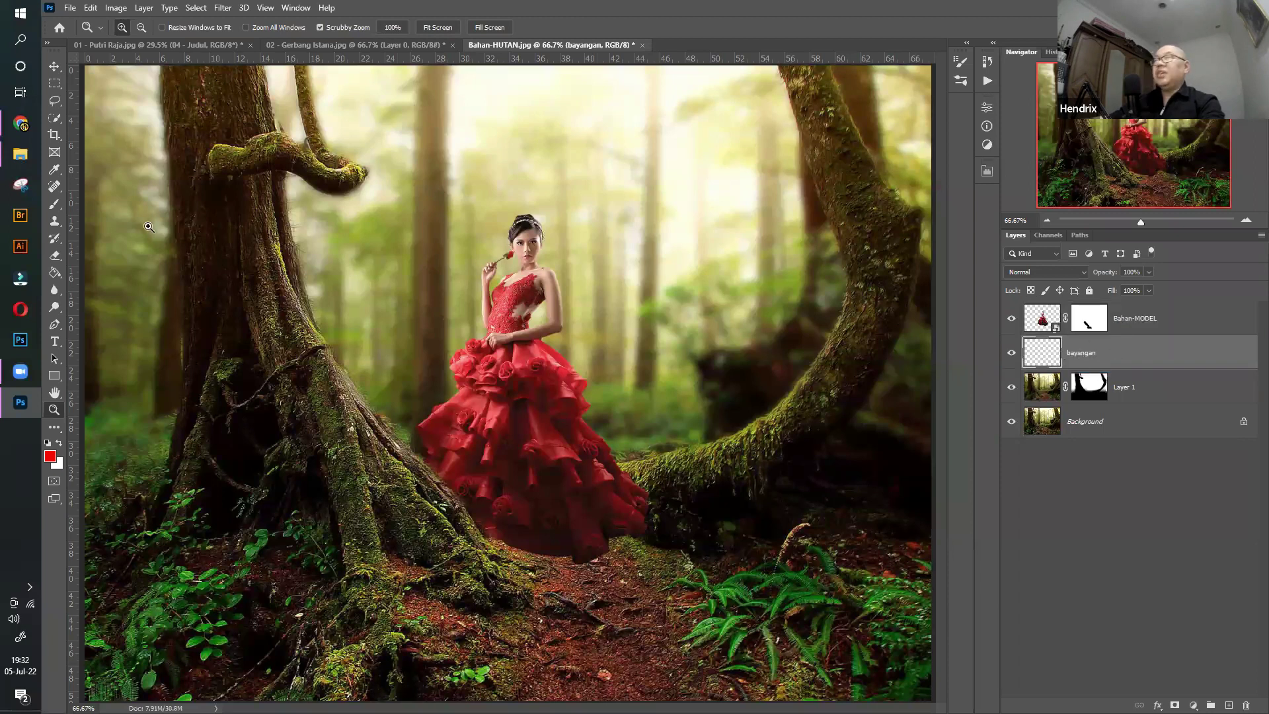
Paint a black shadow on the bayangan layer under the dress and across the path toward the ferns, using a 175 px Brush at 30% opacity
key(d)
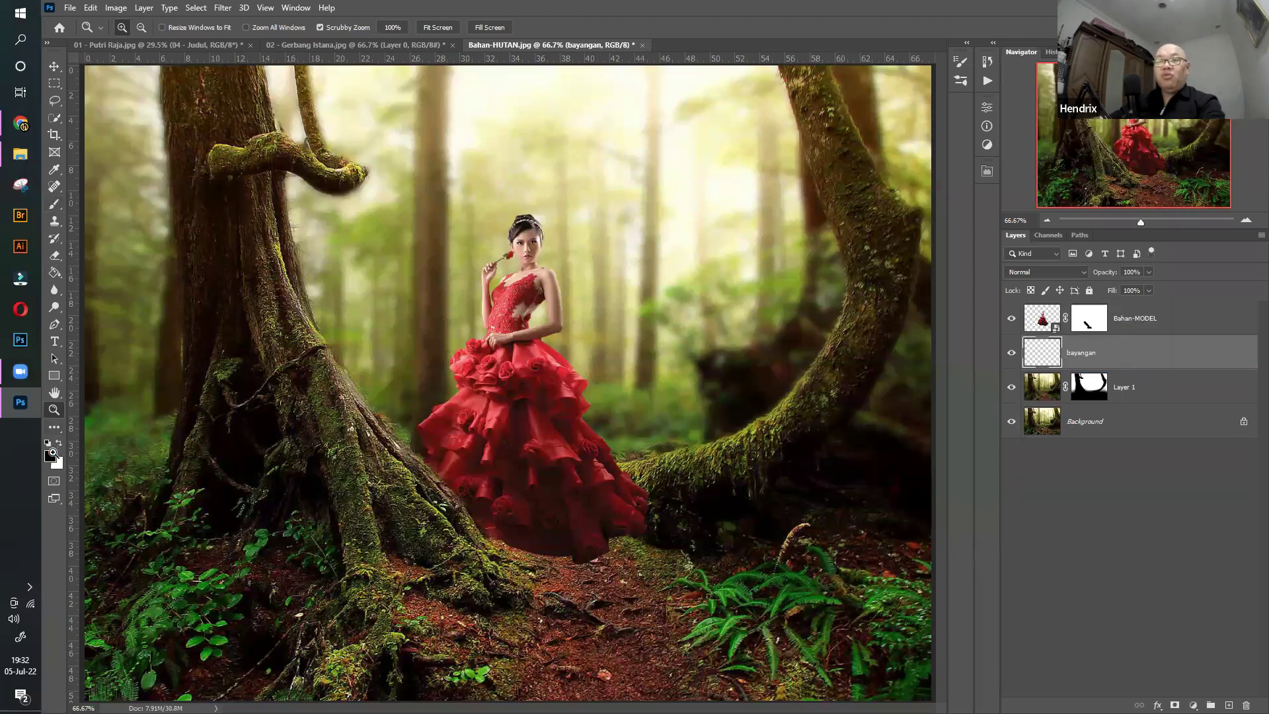
click(56, 204)
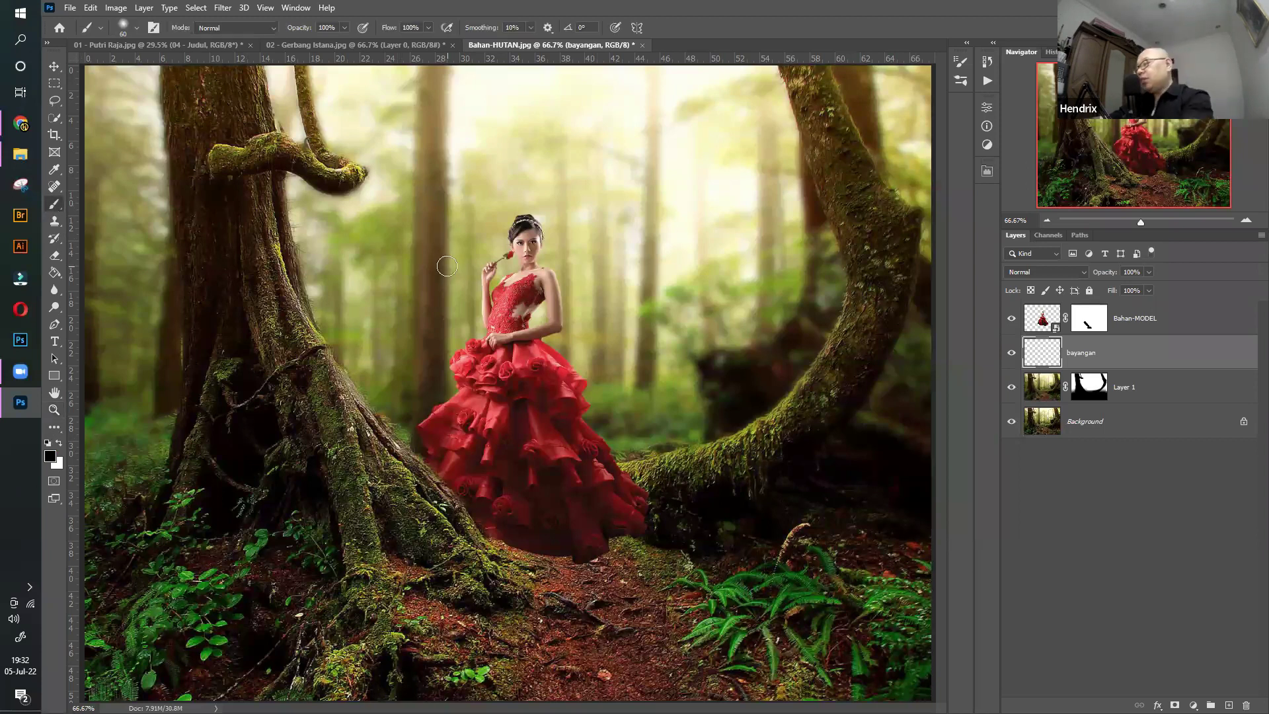
key(bracketright)
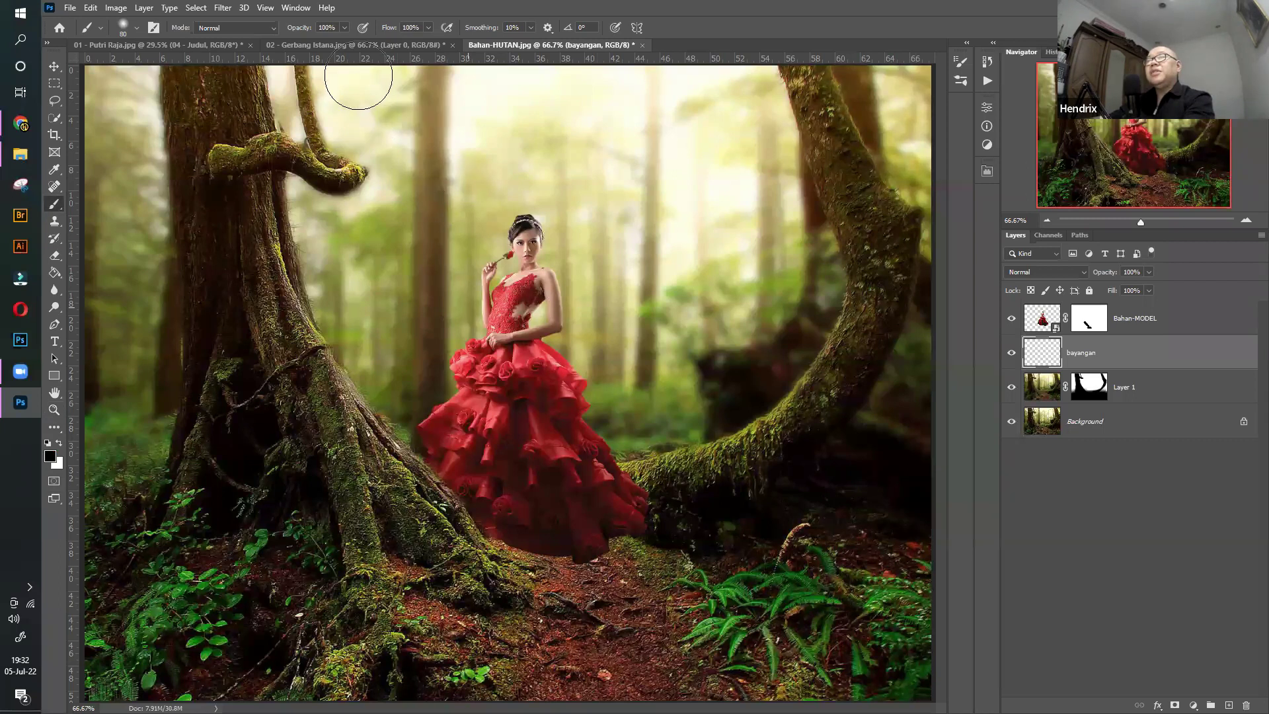
key(bracketright)
key(bracketright)
key(bracketright)
key(bracketright)
key(bracketright)
text(30)
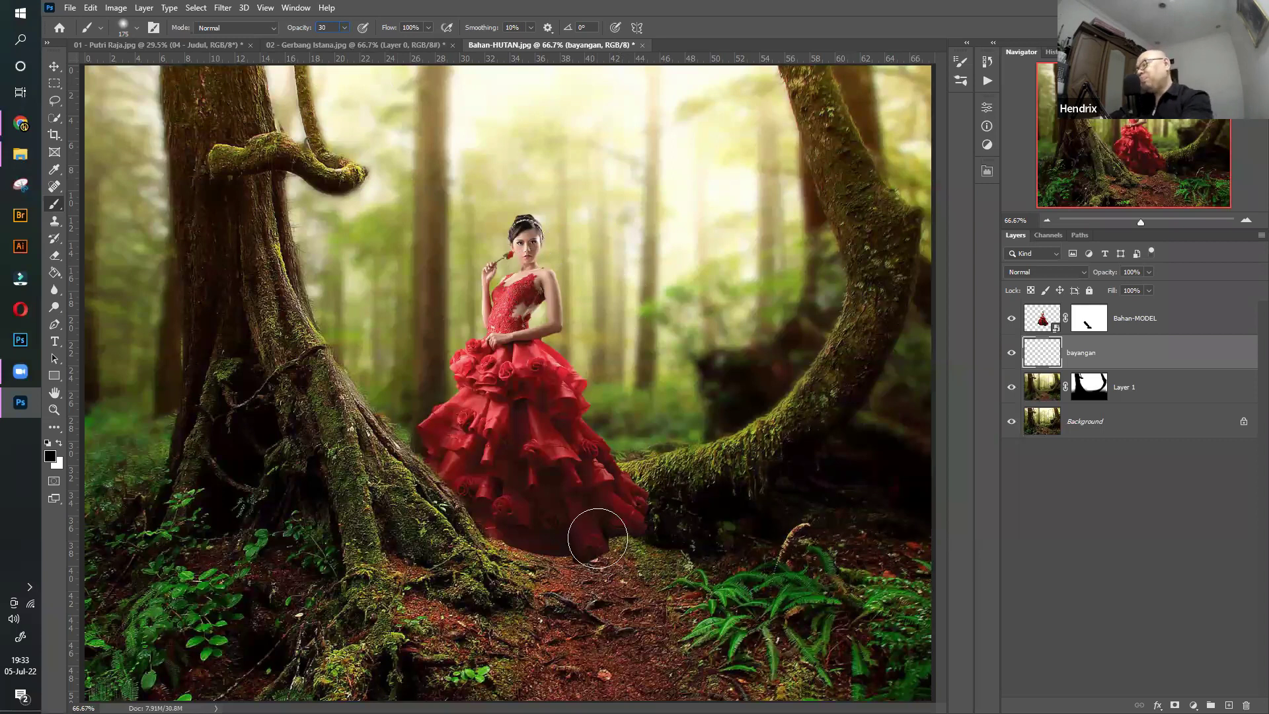
key(super+Down)
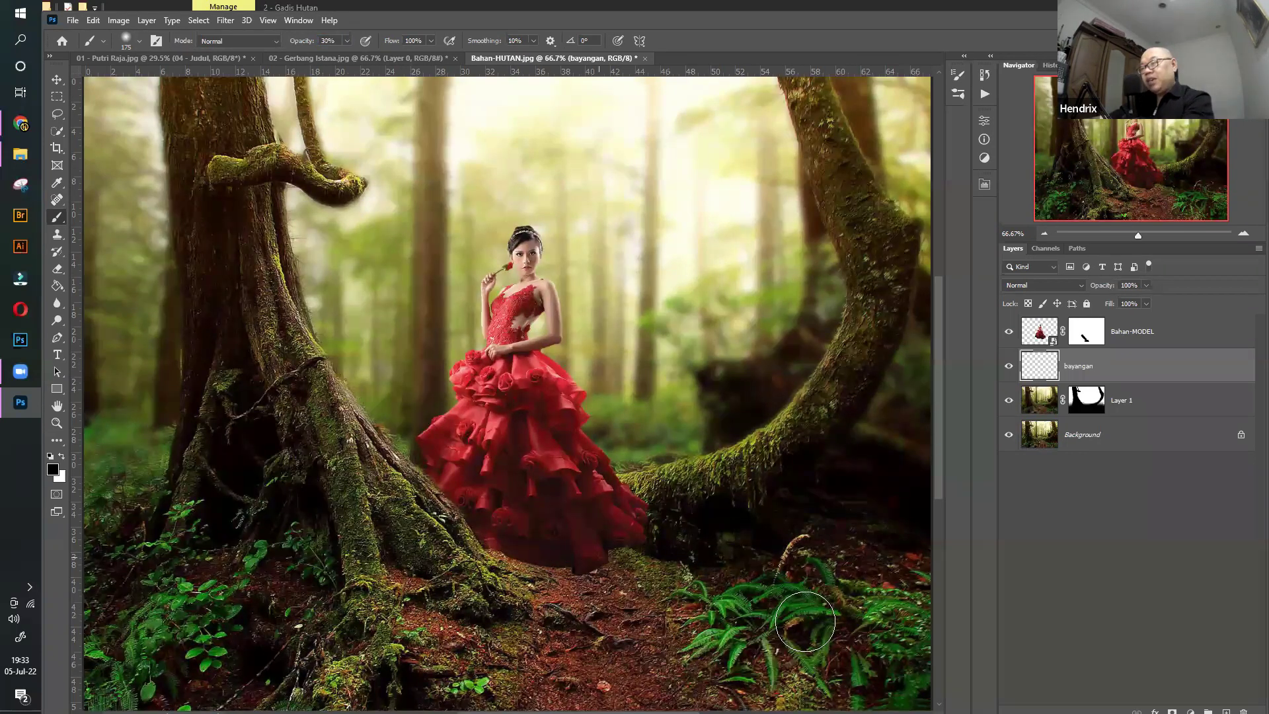
mouse_move(803, 621)
mouse_down()
mouse_move(729, 612)
mouse_move(524, 529)
mouse_up()
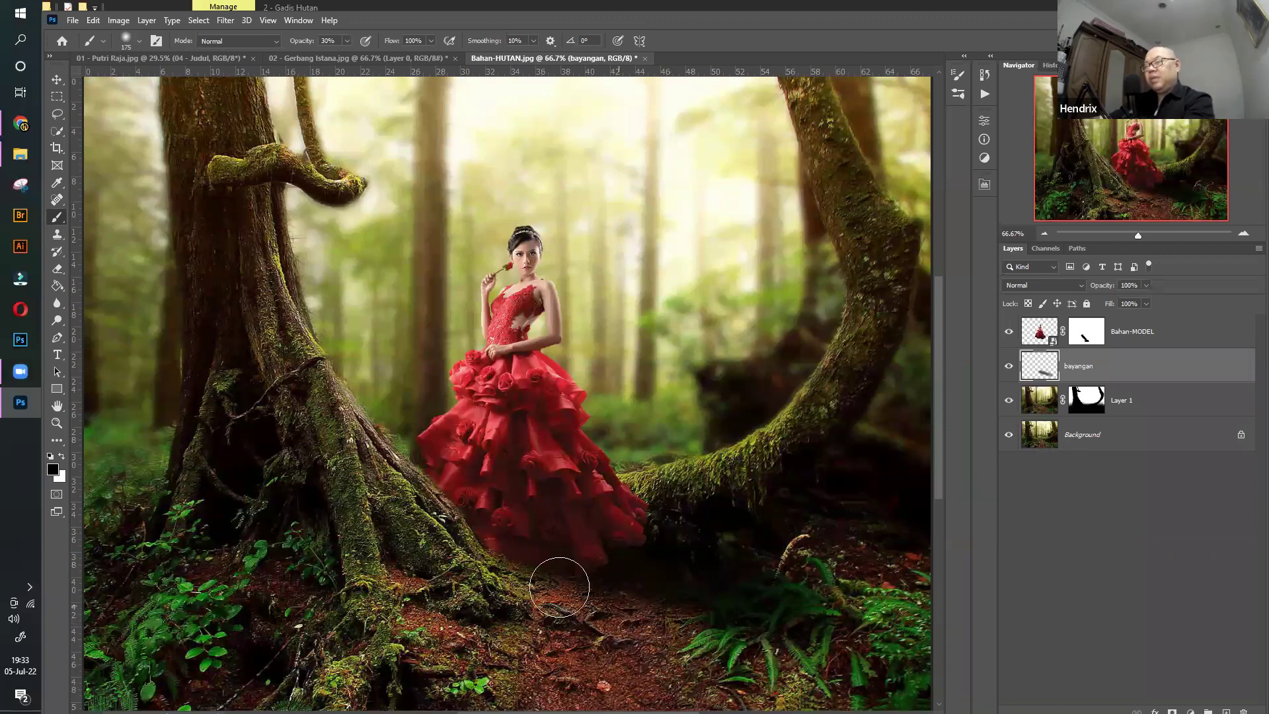
drag(559, 588, 472, 570)
Lower the bayangan layer's opacity to 83% and toggle its visibility to compare the scene with and without the shadow
key(v)
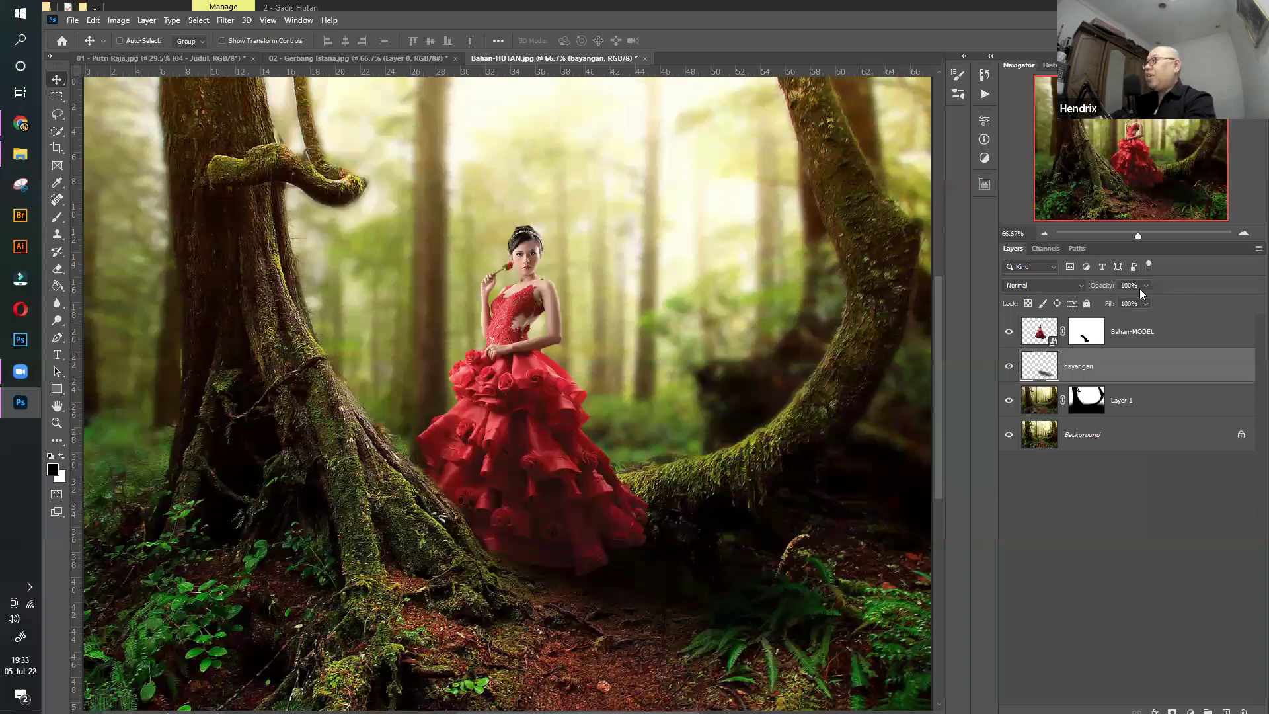
mouse_move(1144, 298)
mouse_down()
mouse_move(1127, 305)
mouse_move(1128, 293)
mouse_up()
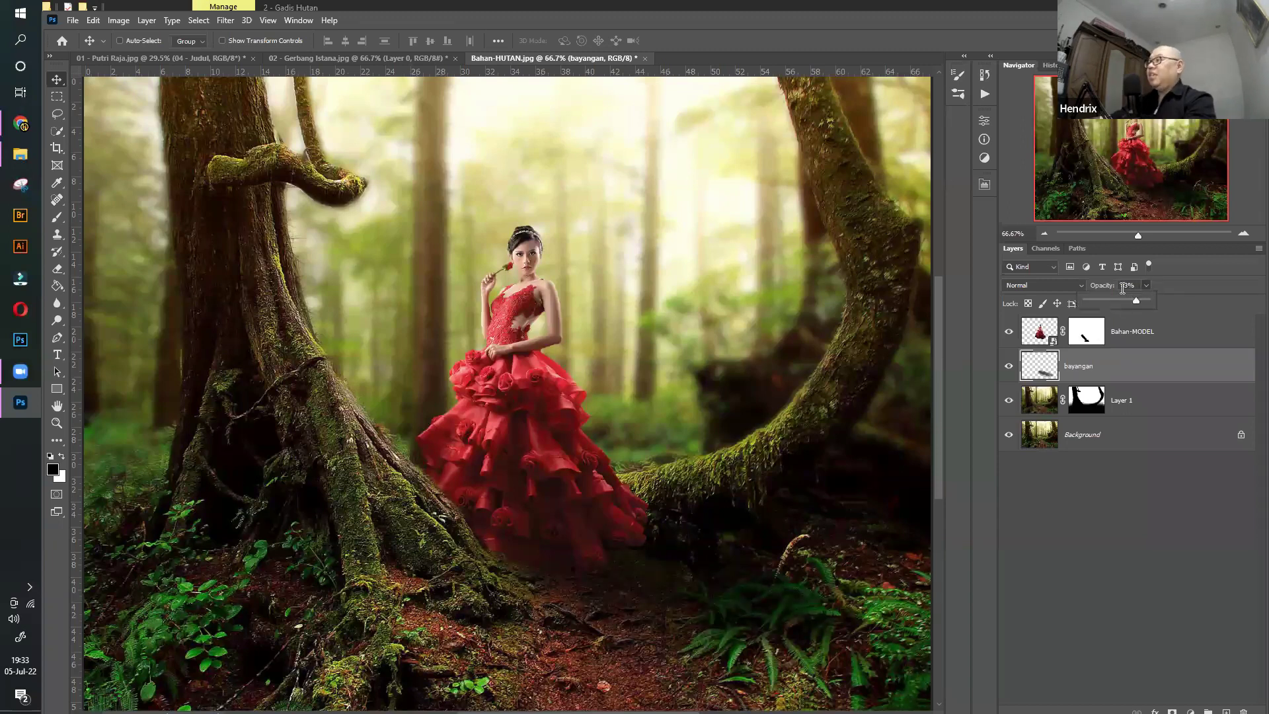
click(1011, 366)
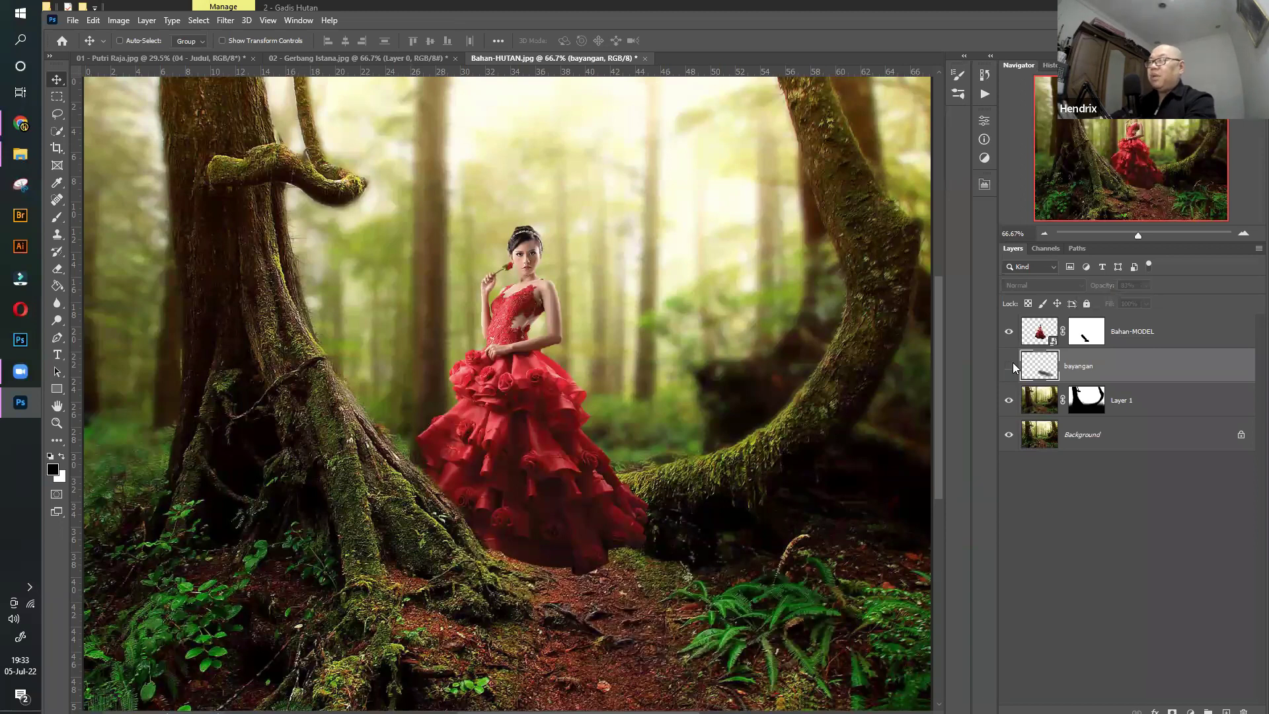
click(1012, 364)
click(1012, 363)
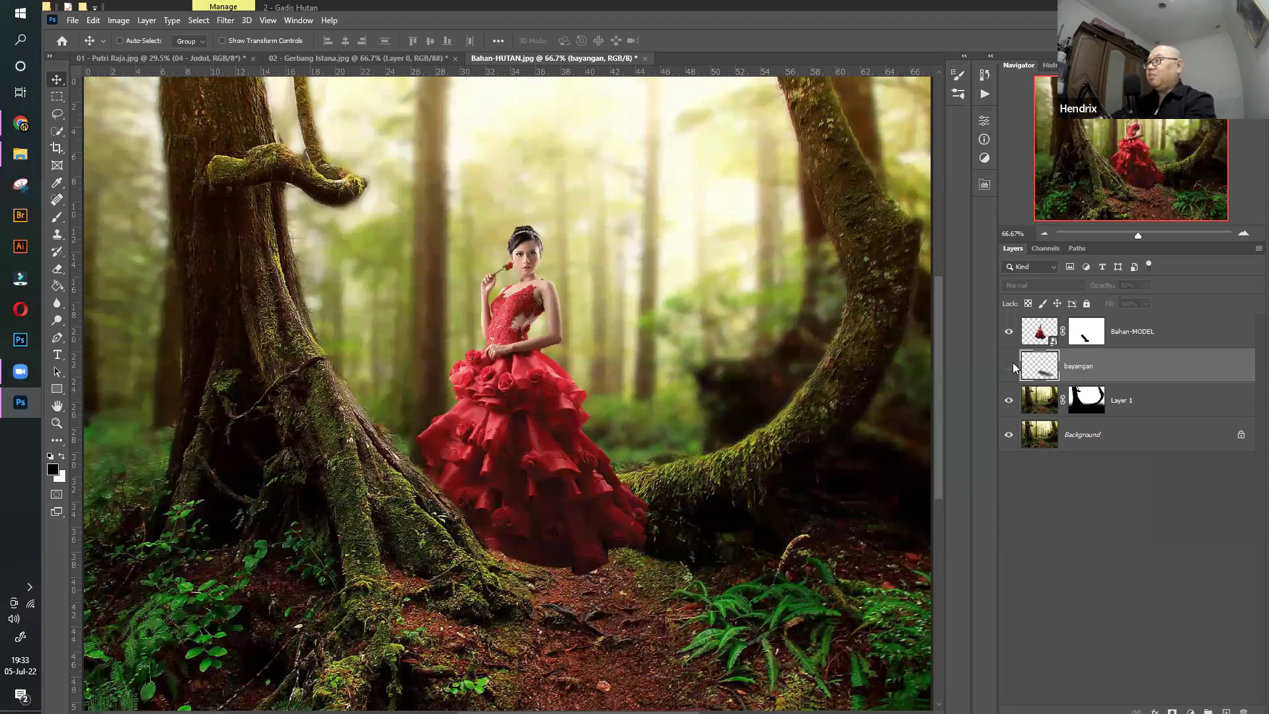
click(1007, 367)
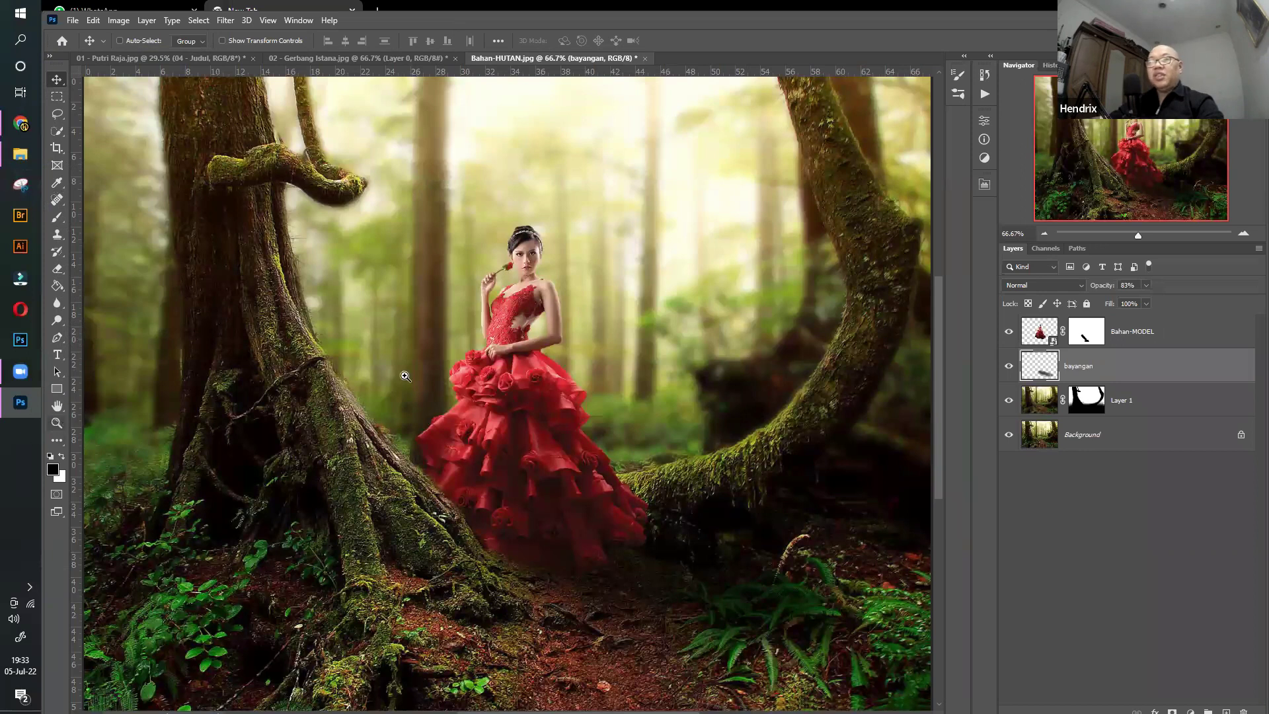
key(z)
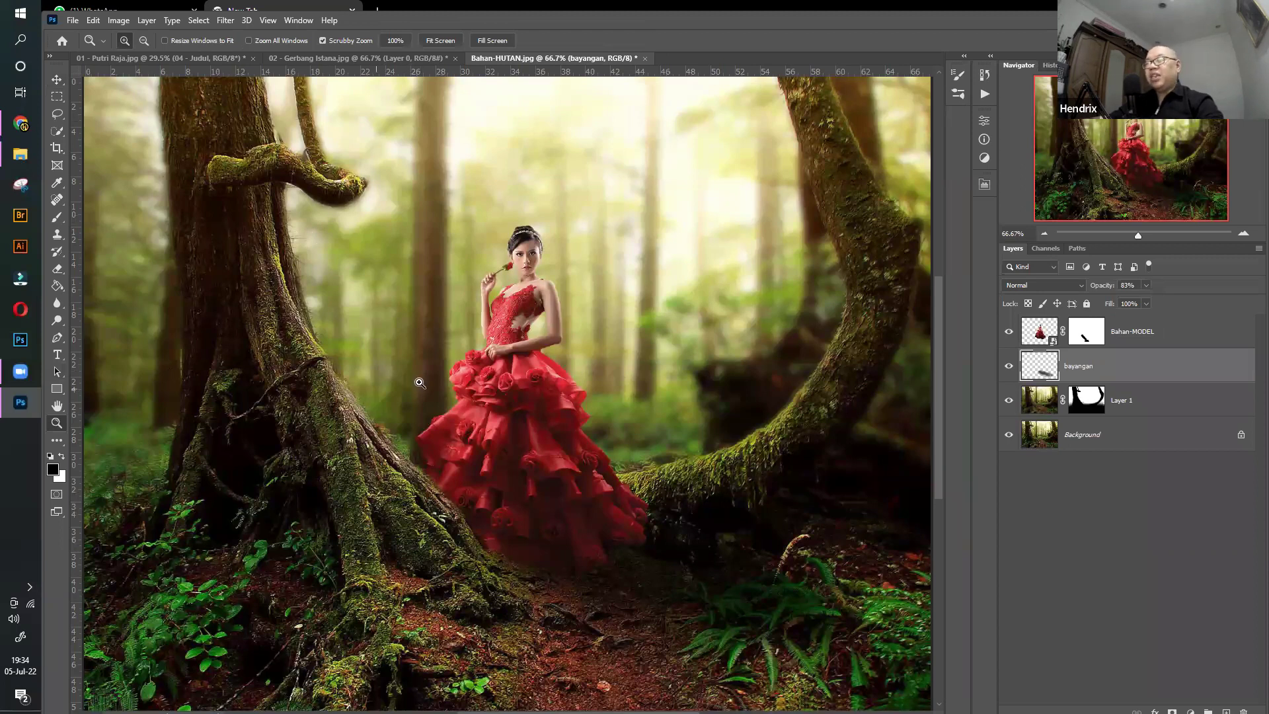
Add a new empty layer directly above the Bahan-MODEL layer
drag(398, 380, 205, 449)
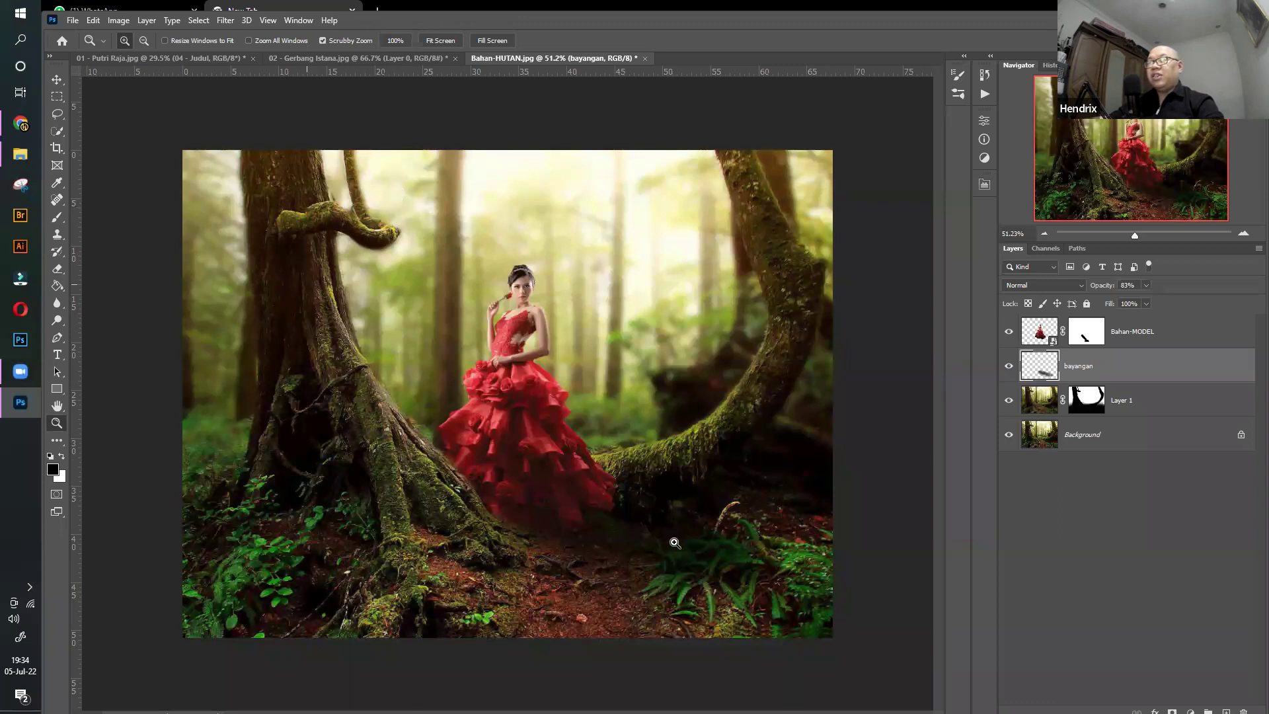
click(58, 79)
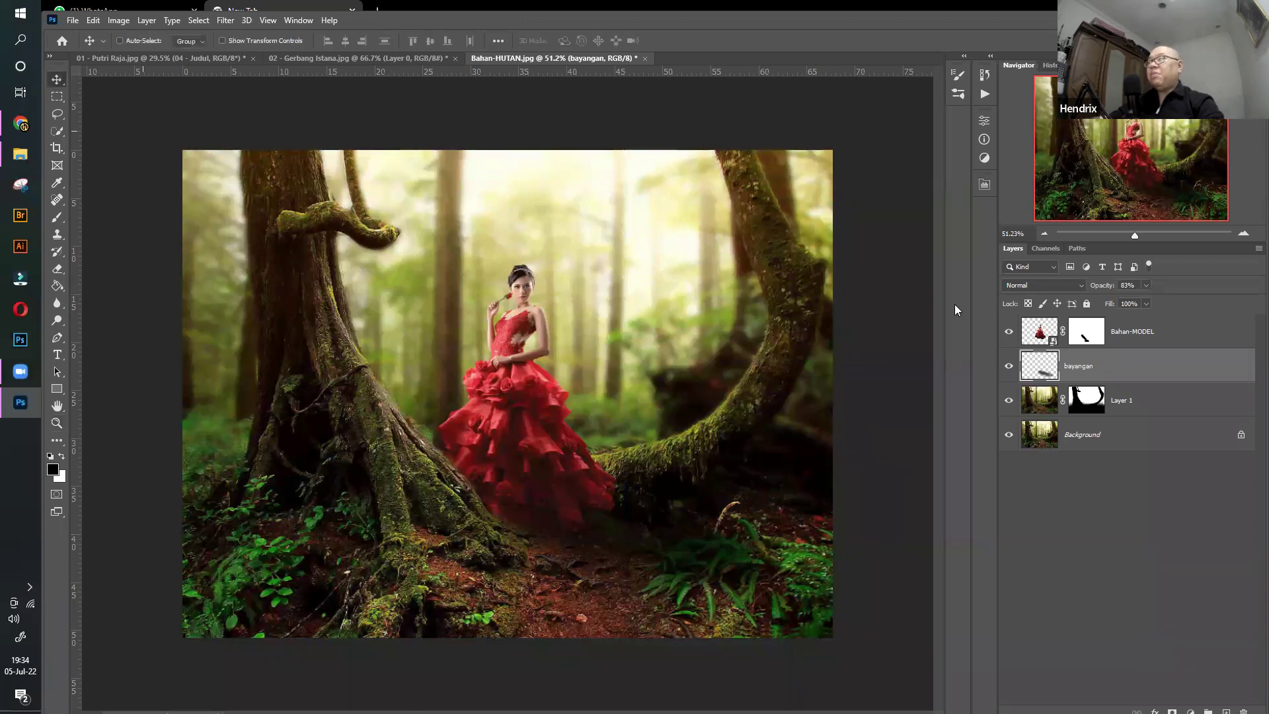
click(1131, 330)
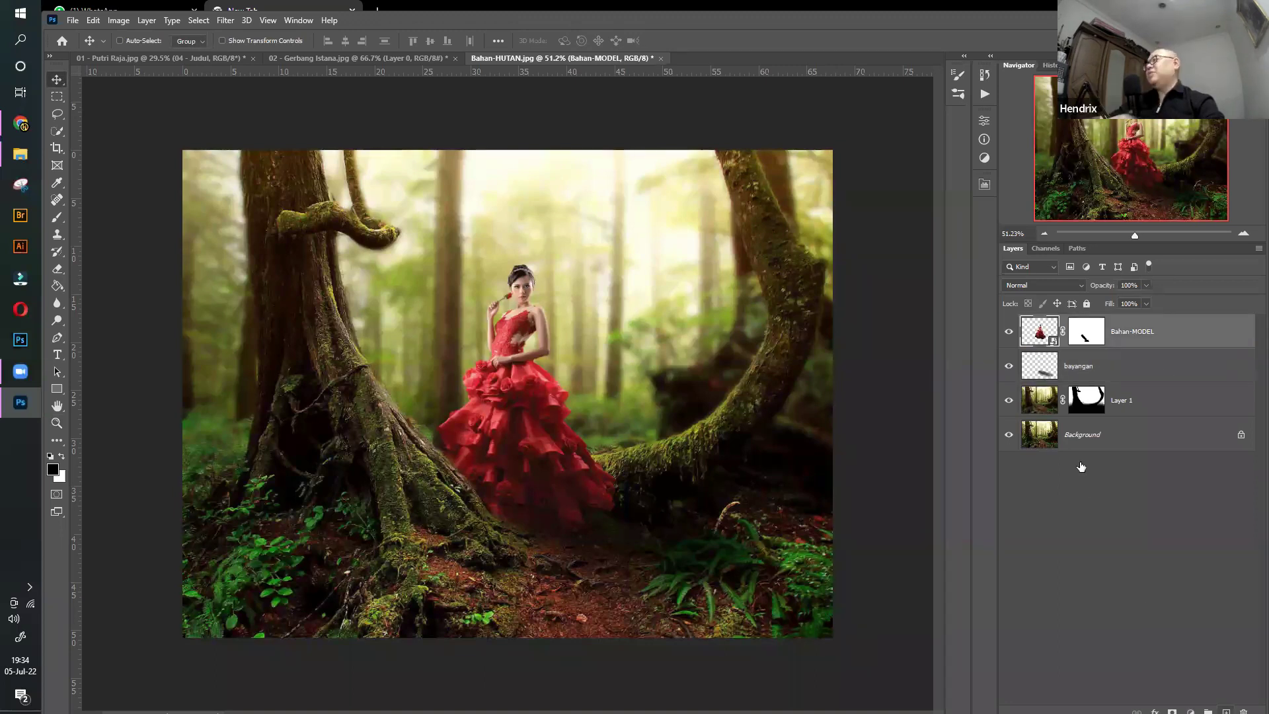
key(ctrl+shift+alt+n)
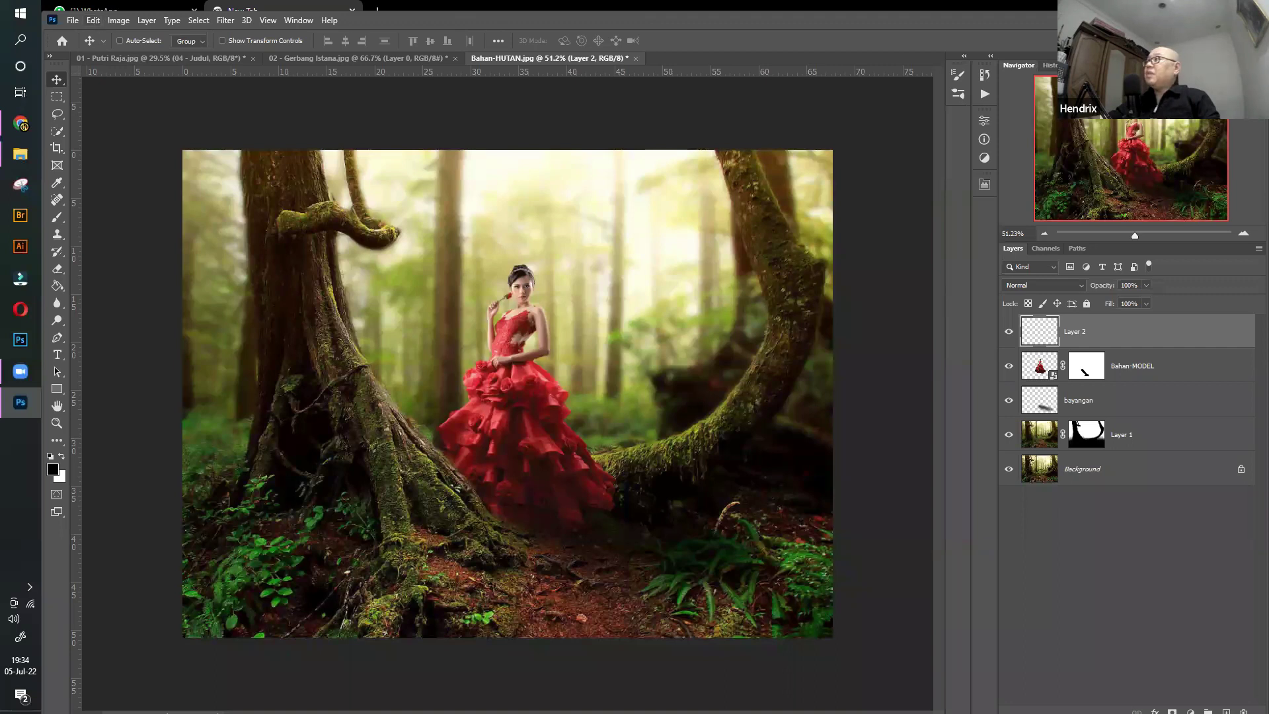
Fill the new layer with Black in Normal mode at 100% opacity
click(93, 8)
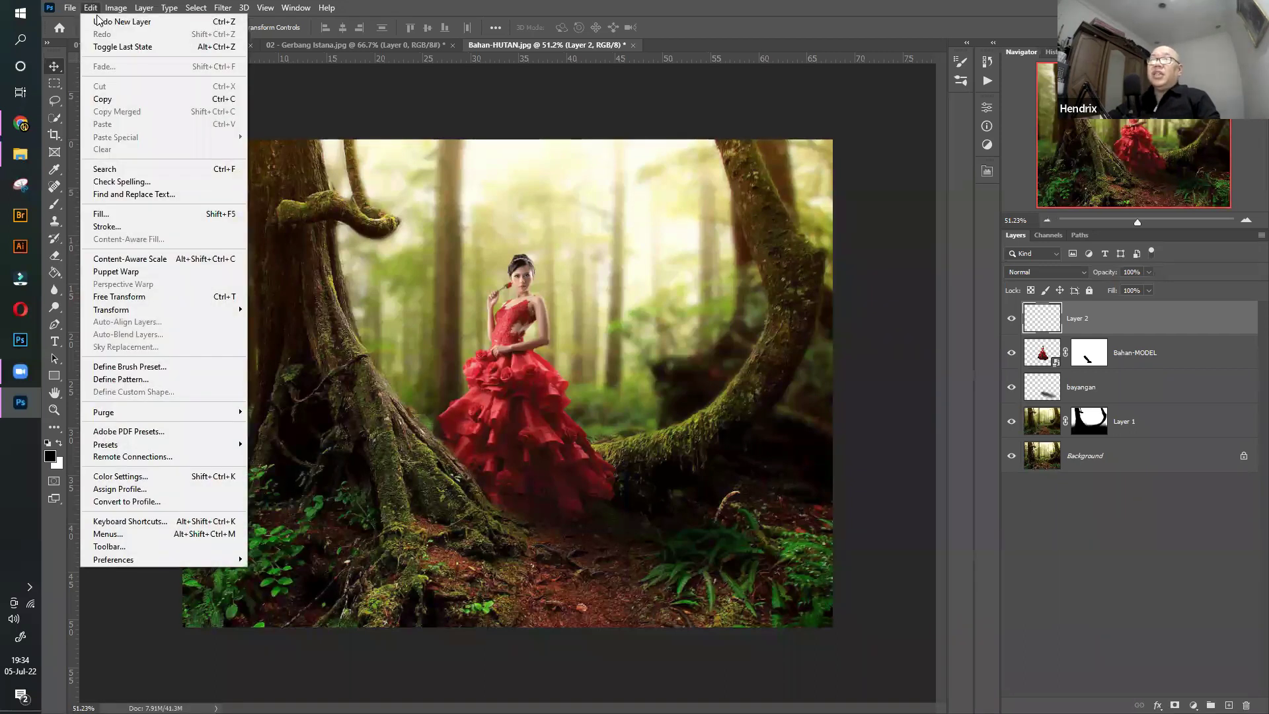
click(107, 214)
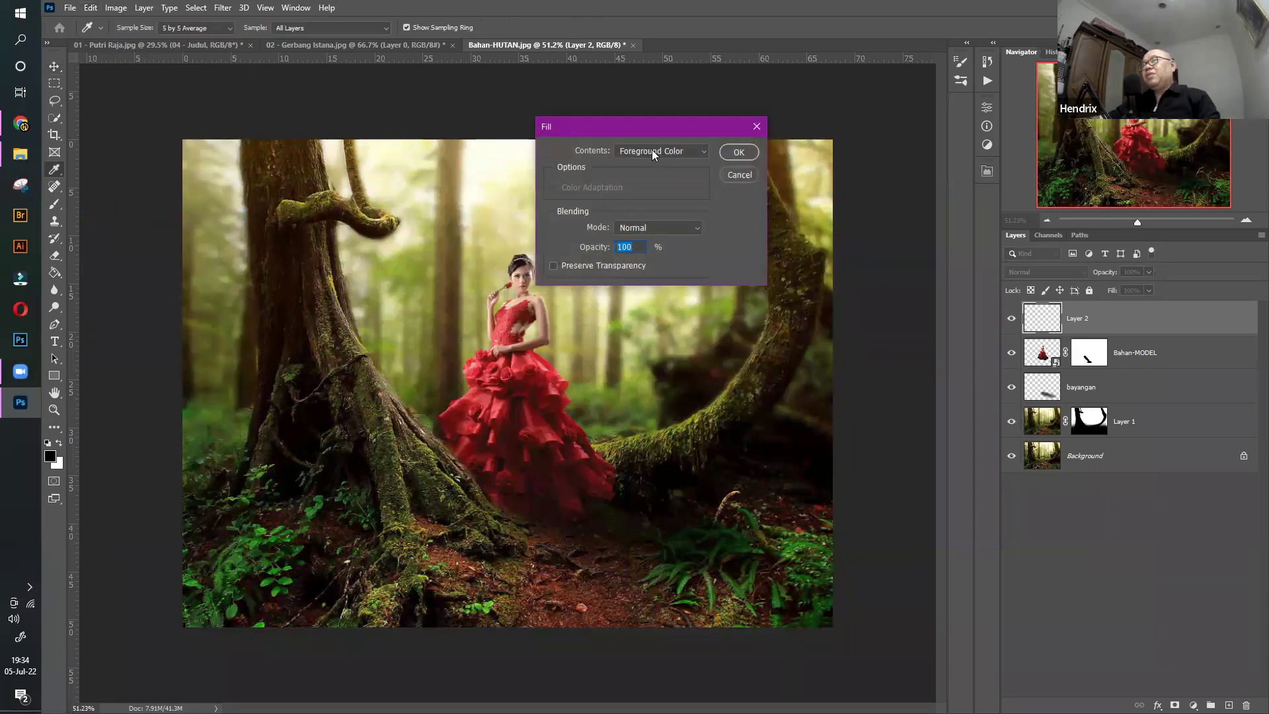
click(652, 154)
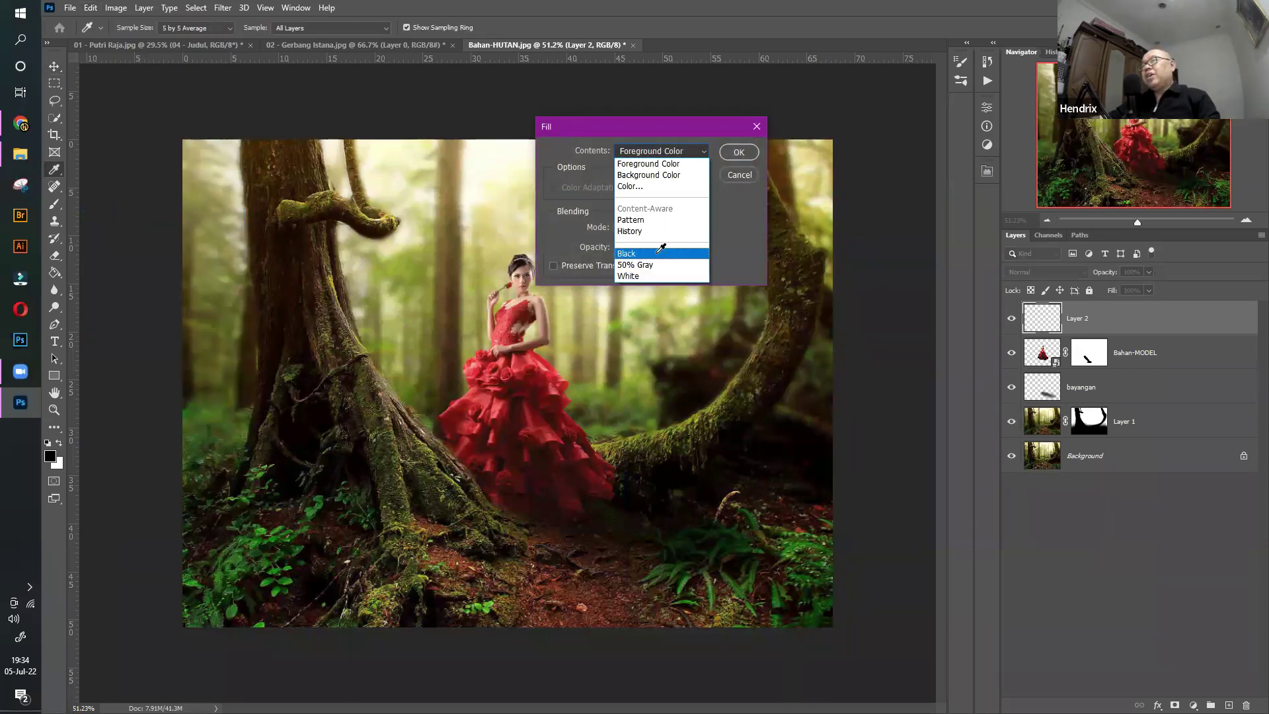
click(661, 253)
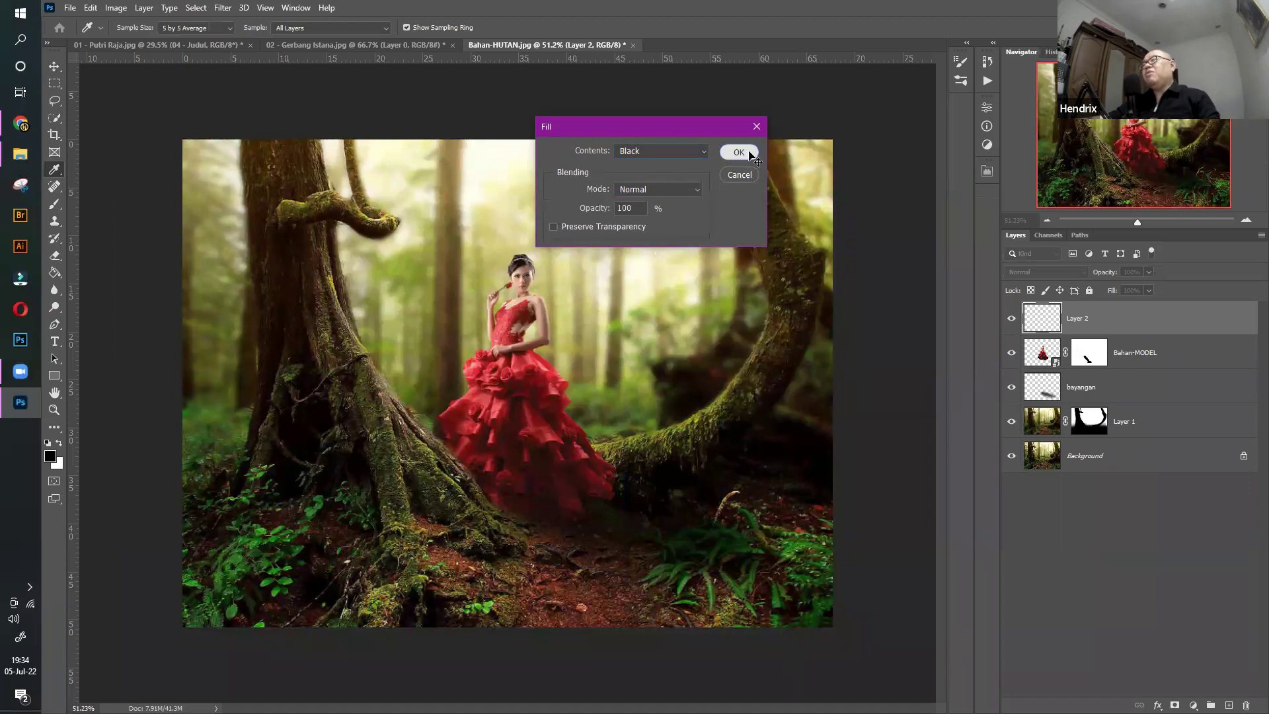
click(752, 155)
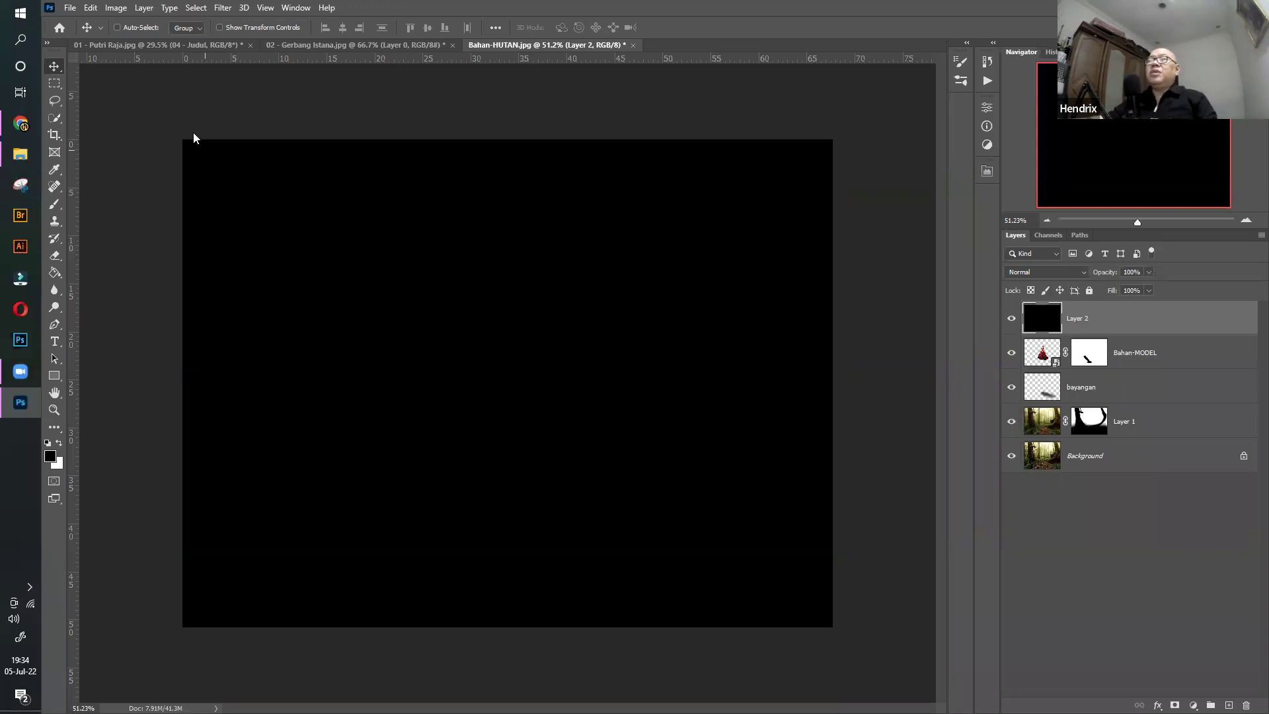
Render a Lens Flare on the black layer, 50-300mm Zoom at 100% brightness, centred in the upper-left part of the image
click(218, 8)
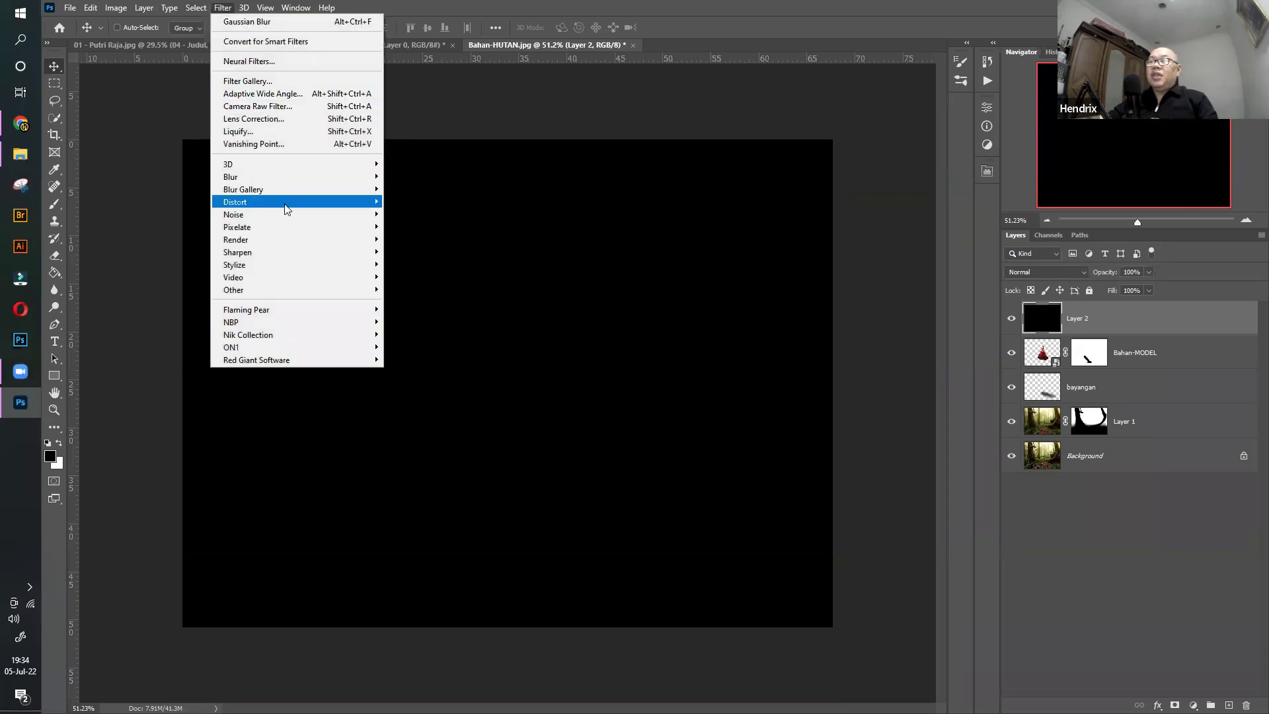
mouse_move(286, 241)
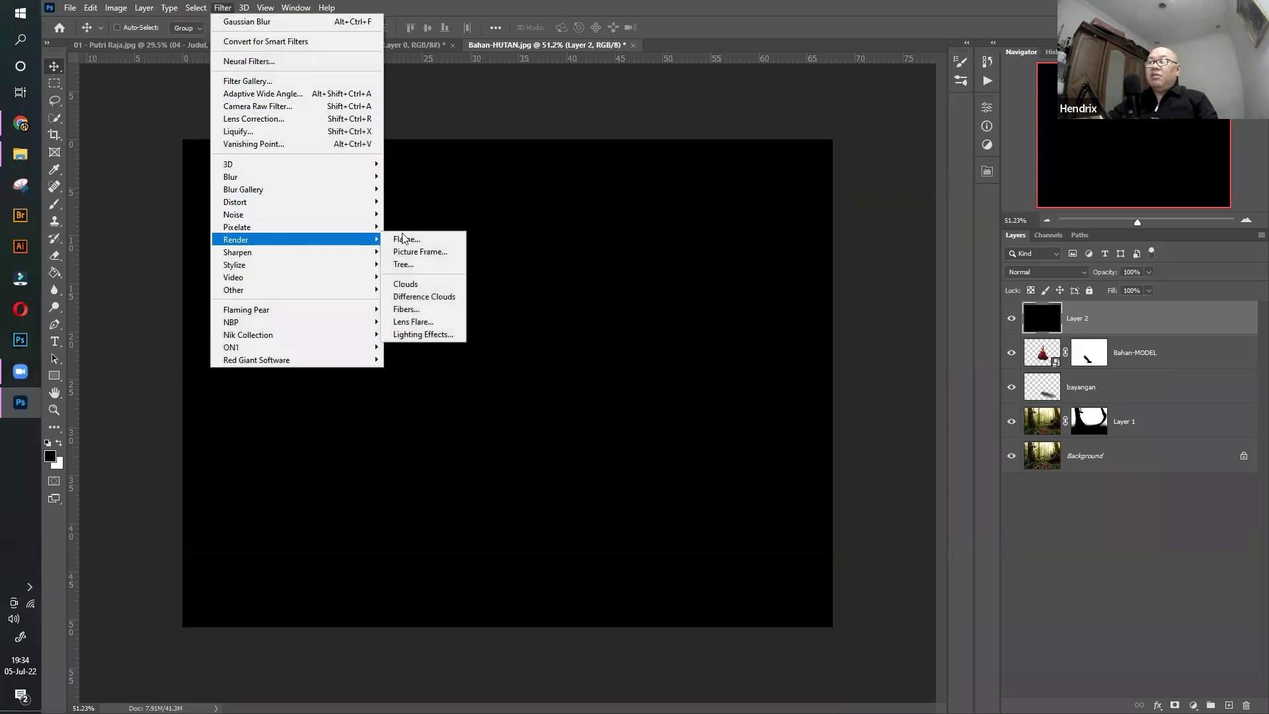
click(423, 324)
mouse_move(585, 236)
mouse_down()
mouse_move(637, 217)
mouse_move(645, 255)
mouse_move(543, 238)
mouse_move(643, 305)
mouse_move(666, 278)
mouse_move(589, 213)
mouse_move(588, 228)
mouse_move(574, 228)
mouse_up()
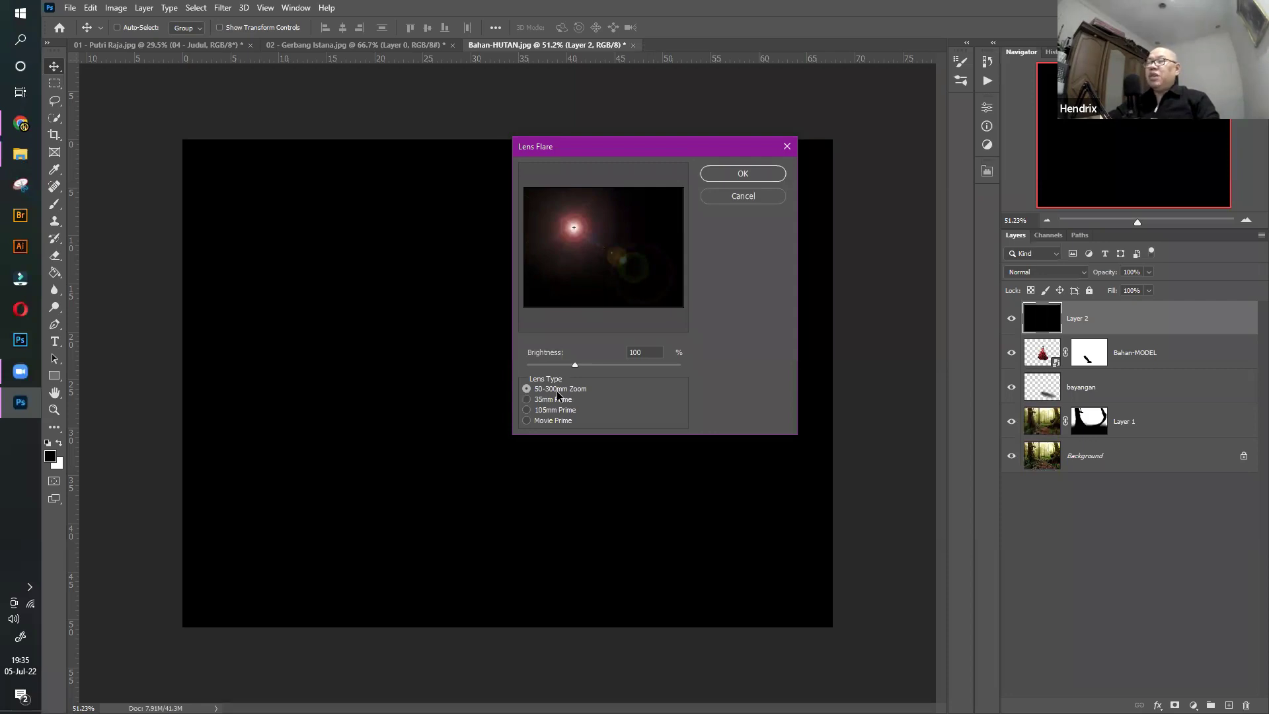
click(579, 232)
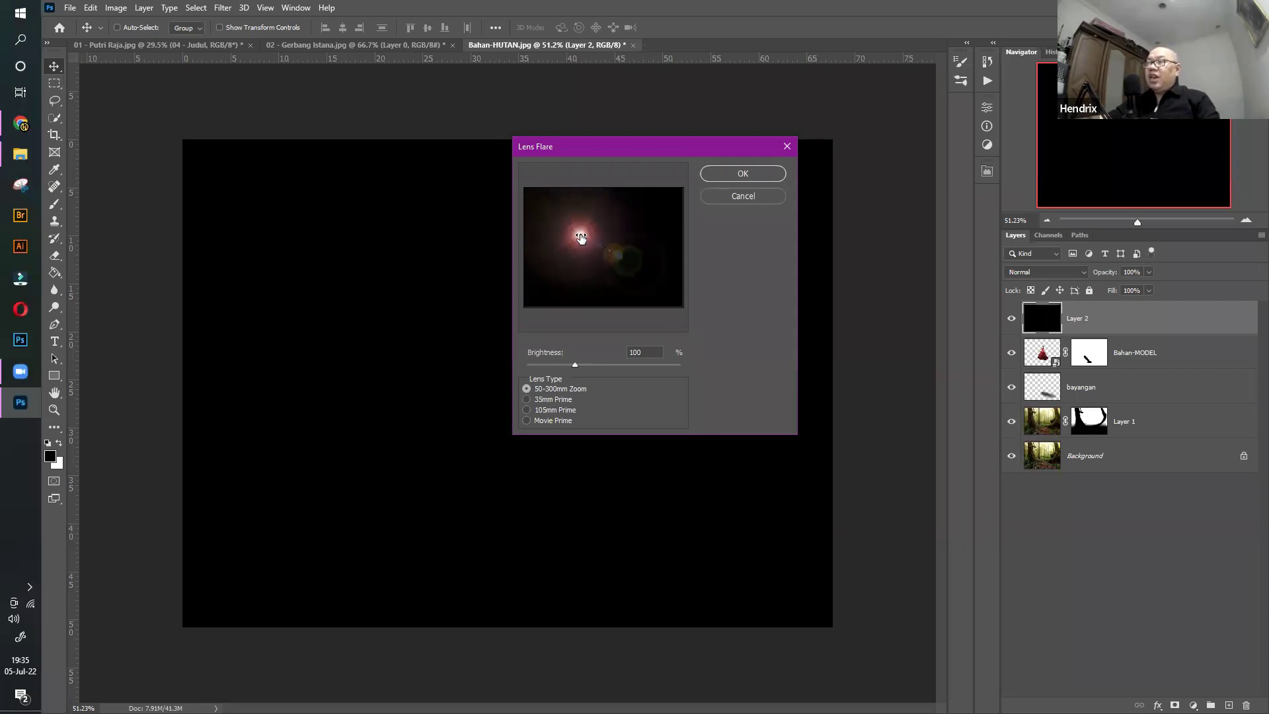
drag(580, 232, 579, 232)
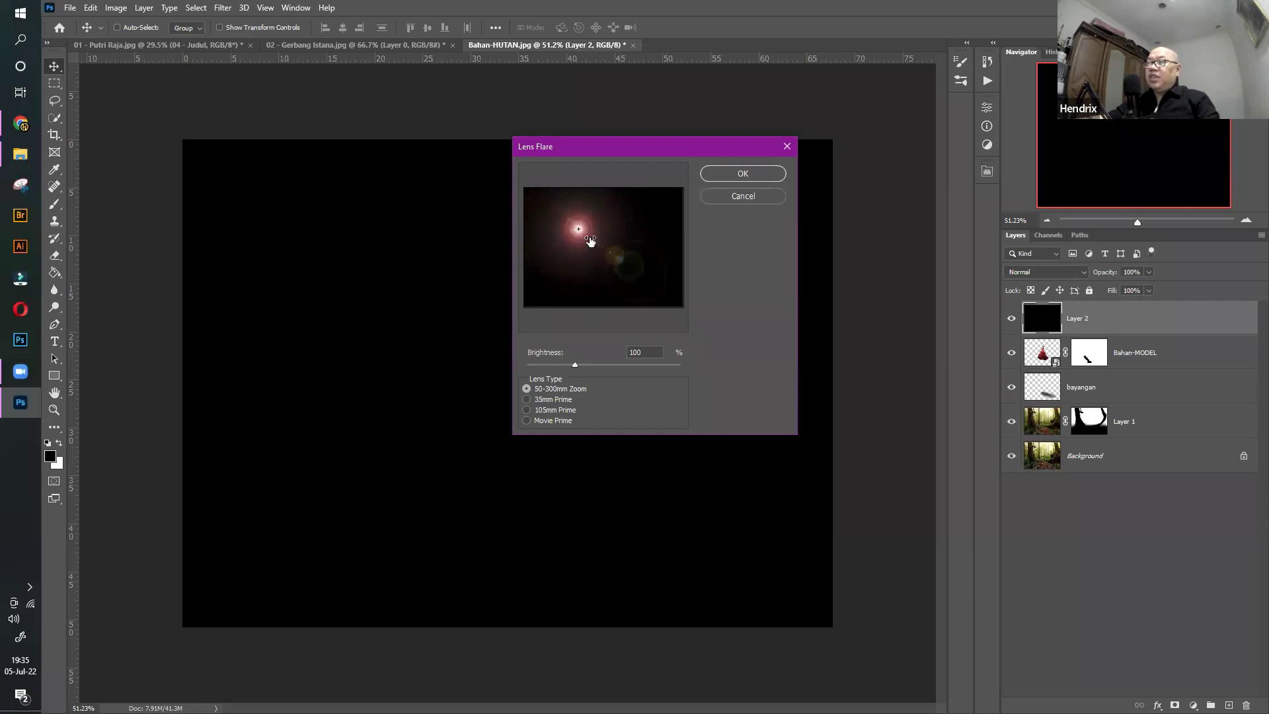
click(578, 230)
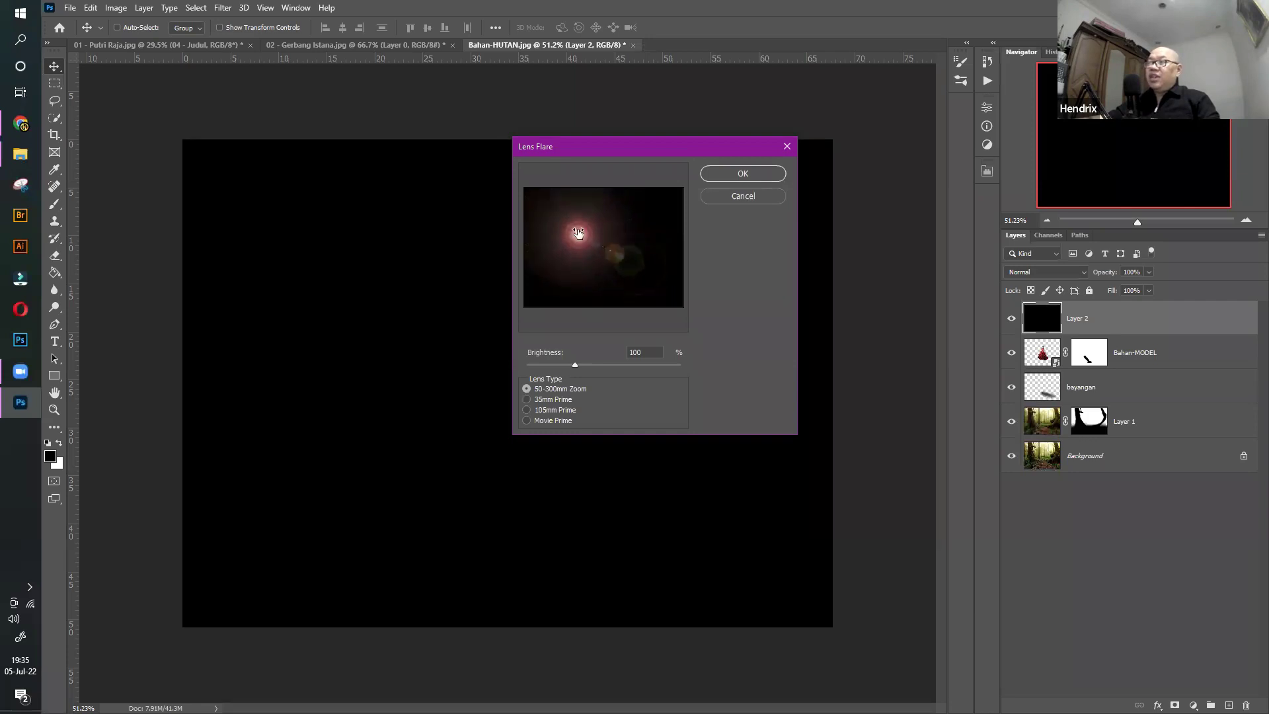
drag(580, 230, 578, 228)
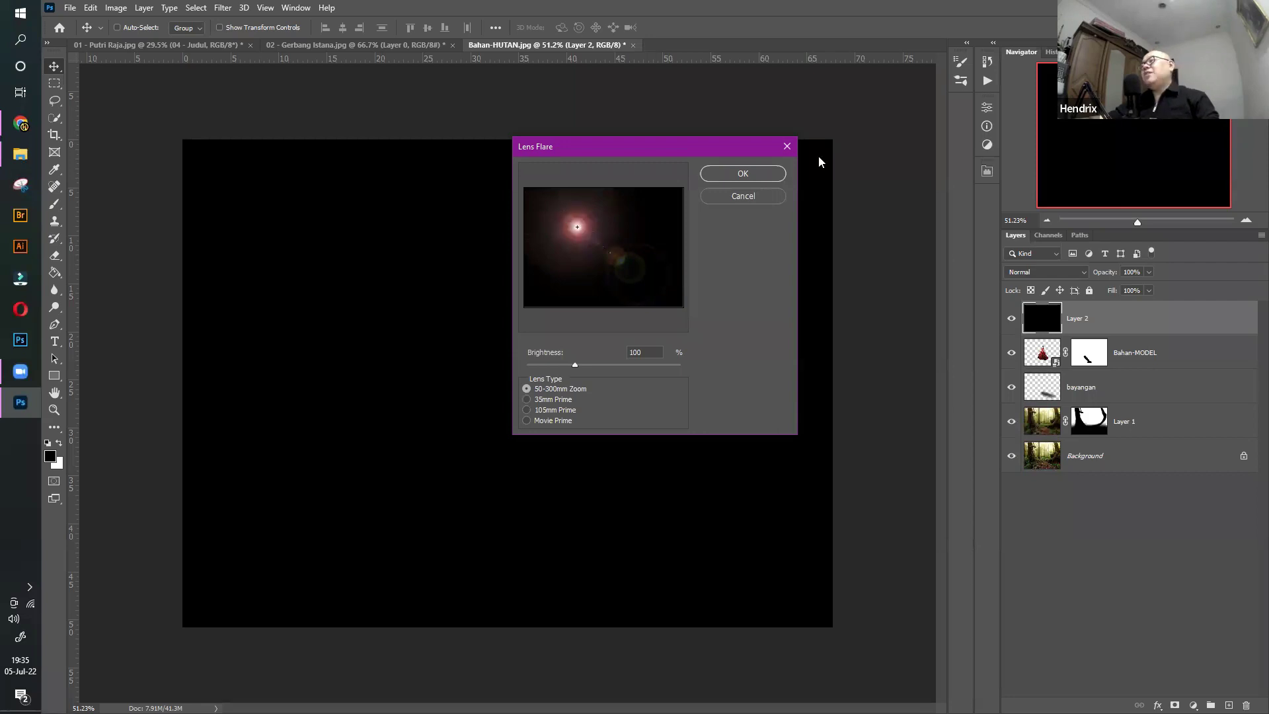
click(743, 176)
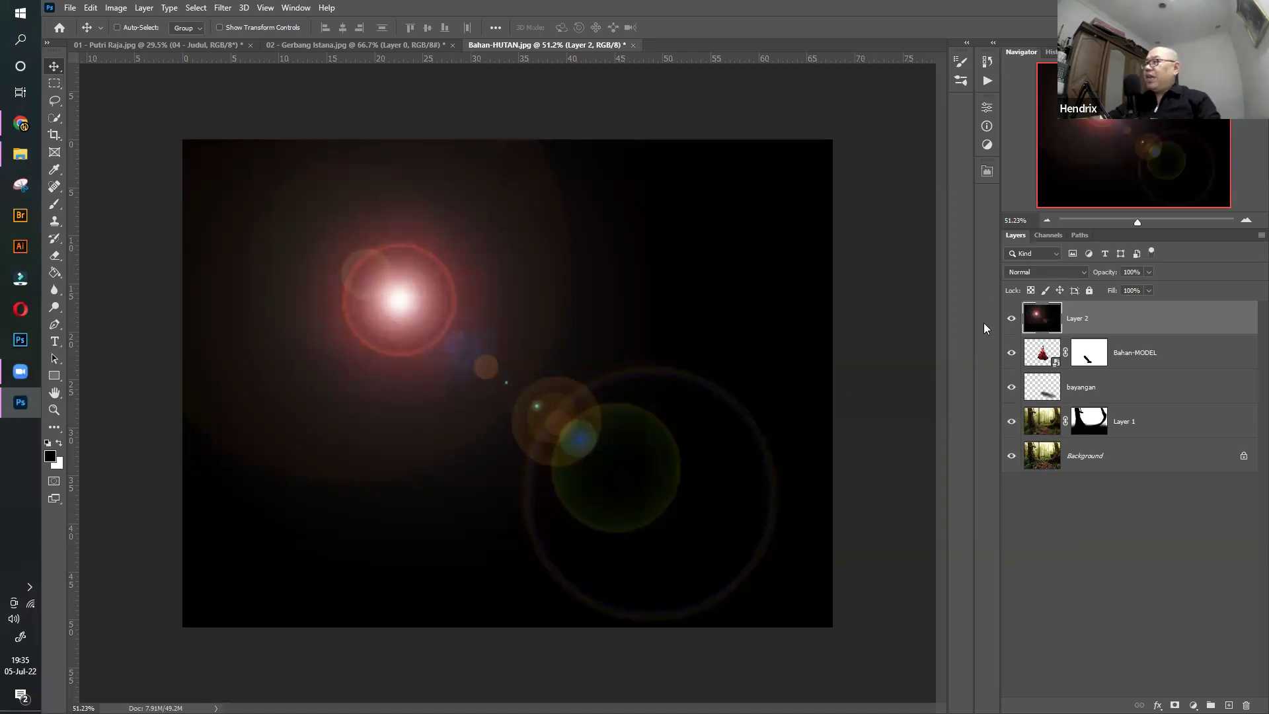
Set the flare layer's blend mode to Screen and move the glow up to the curled branch on the large trunk
click(1072, 275)
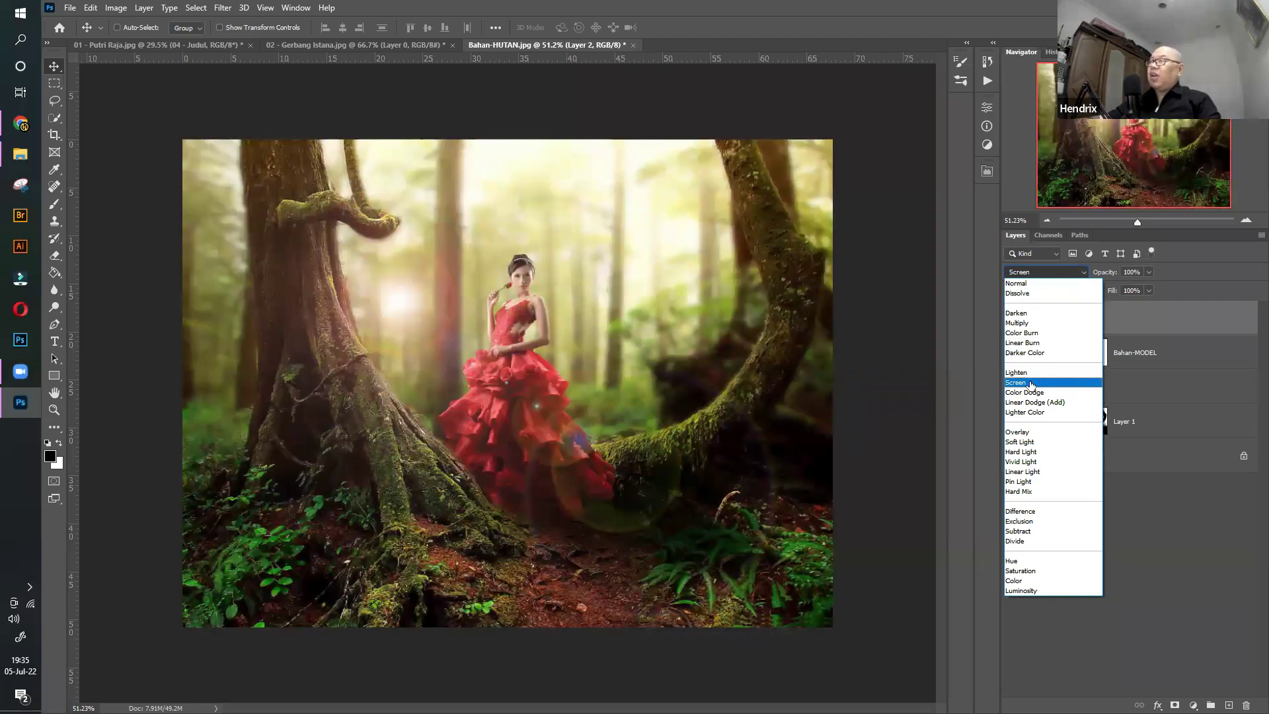
click(1031, 384)
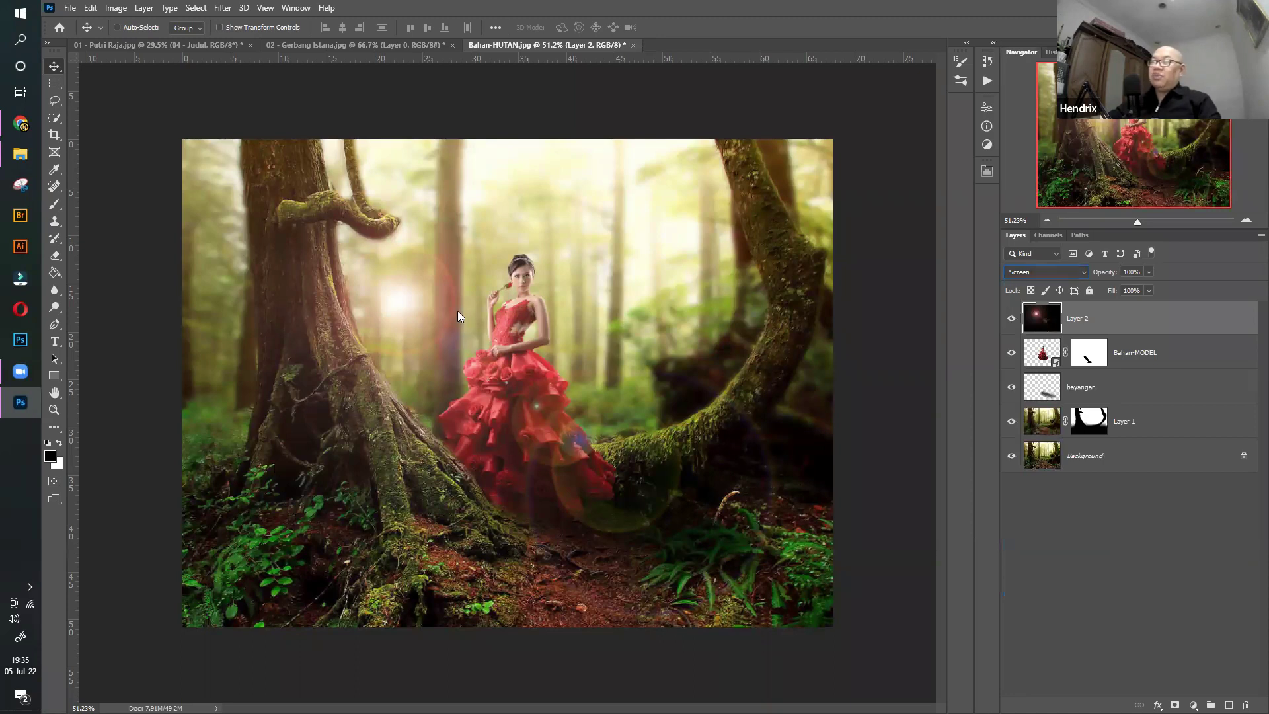
drag(415, 300, 427, 233)
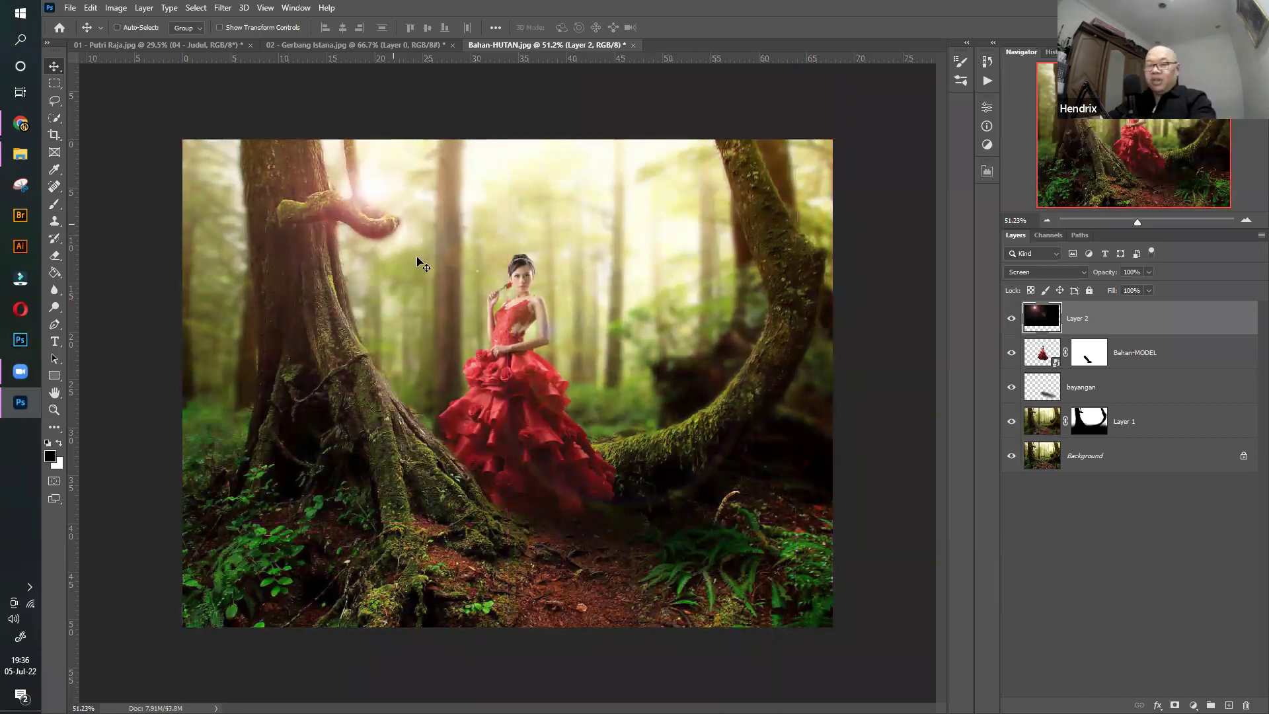
Scale the flare layer to about 115% and reposition it so it spans the image width with the glow beside the curled branch
key(ctrl)
key(ctrl+t)
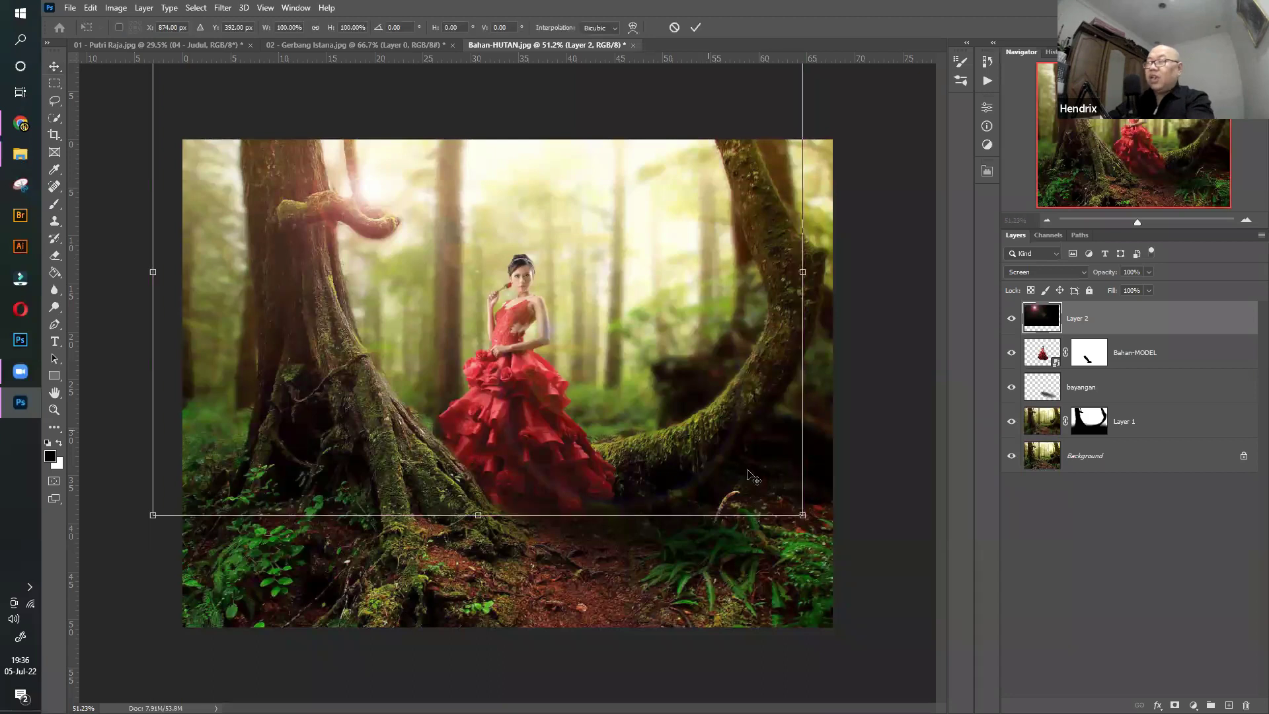
drag(791, 519, 908, 635)
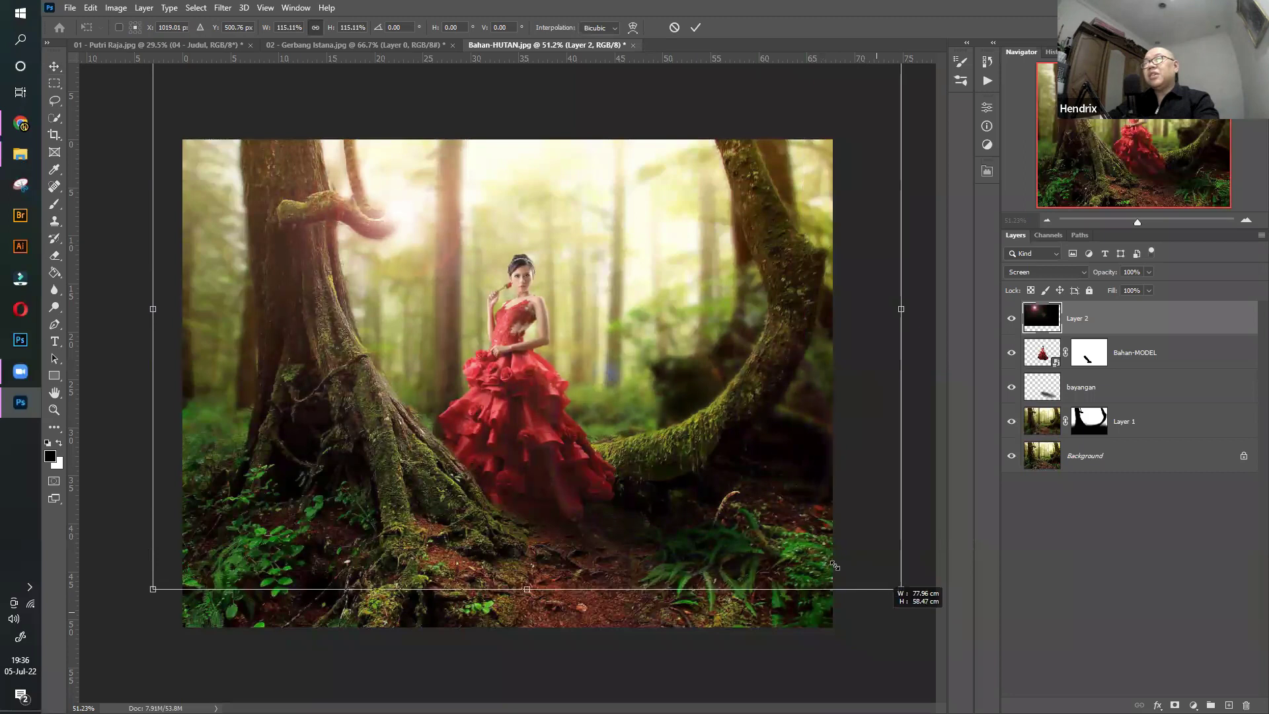
mouse_move(833, 567)
mouse_down()
mouse_move(825, 556)
mouse_move(851, 570)
mouse_up()
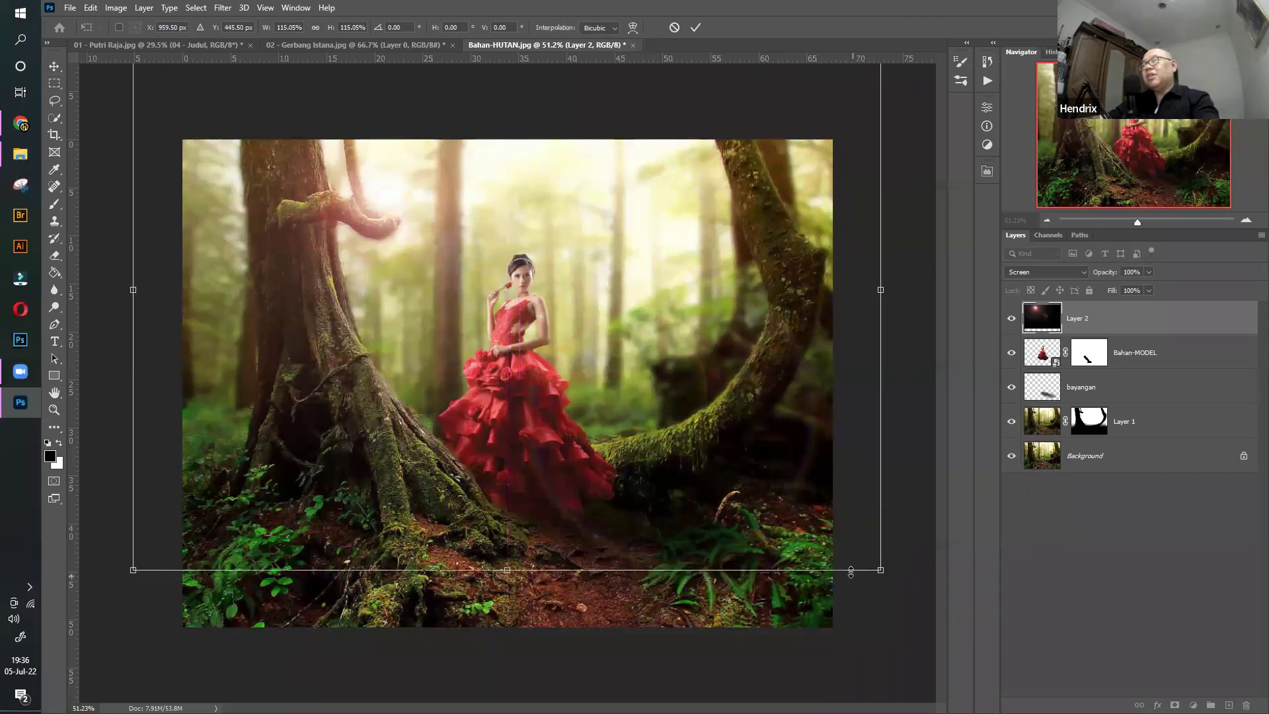
key(Return)
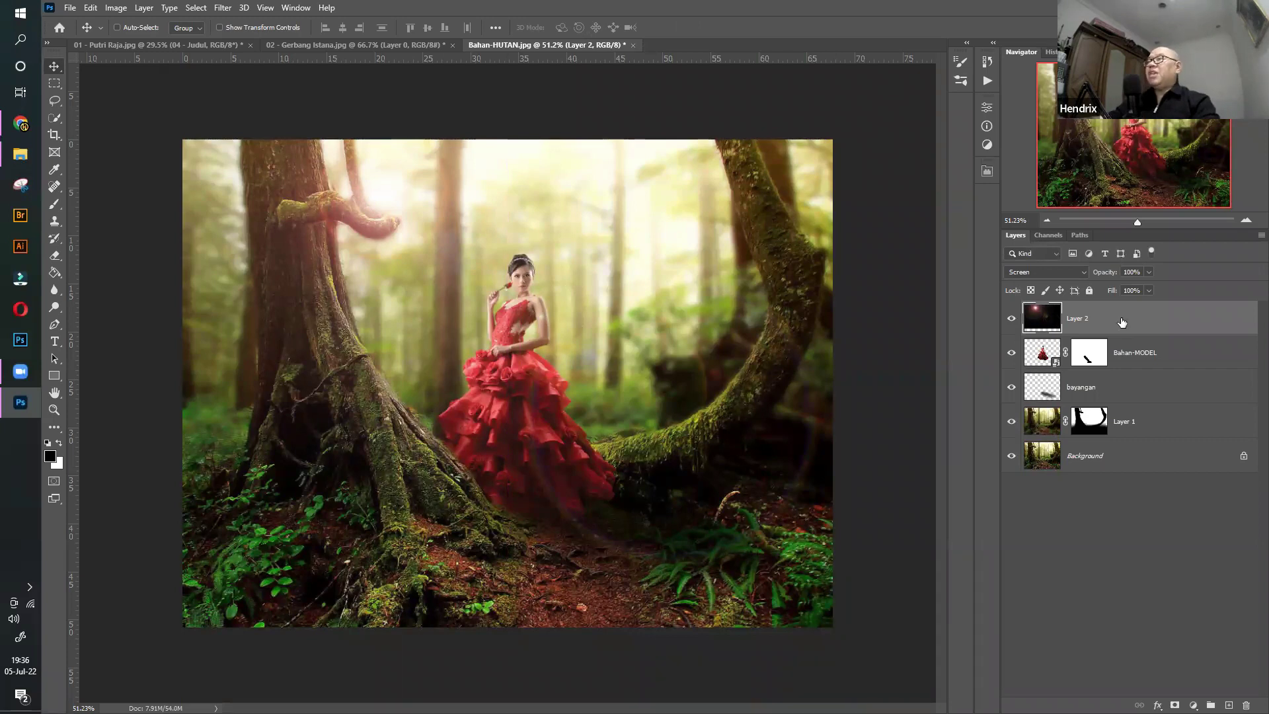
Place the Bahan-DAUN image from the 2 - Gadis Hutan folder over the whole forest composite, above the flare layer
key(alt+Tab)
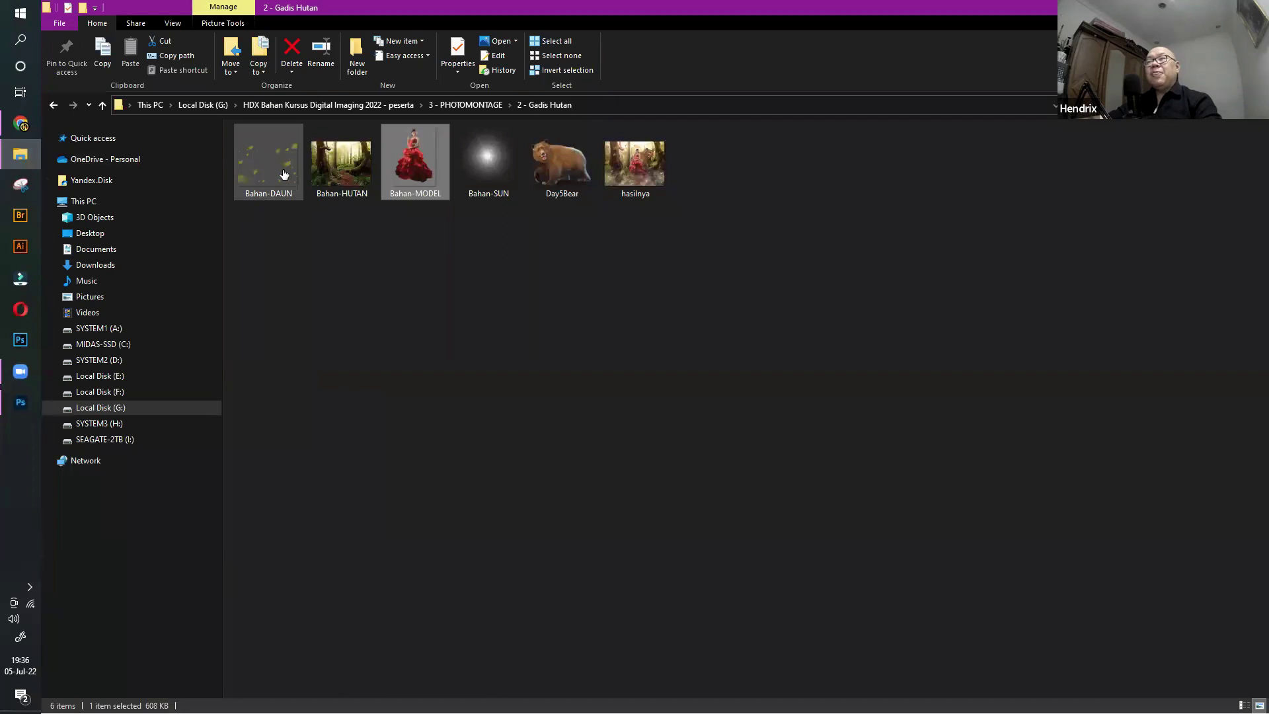
drag(283, 174, 432, 405)
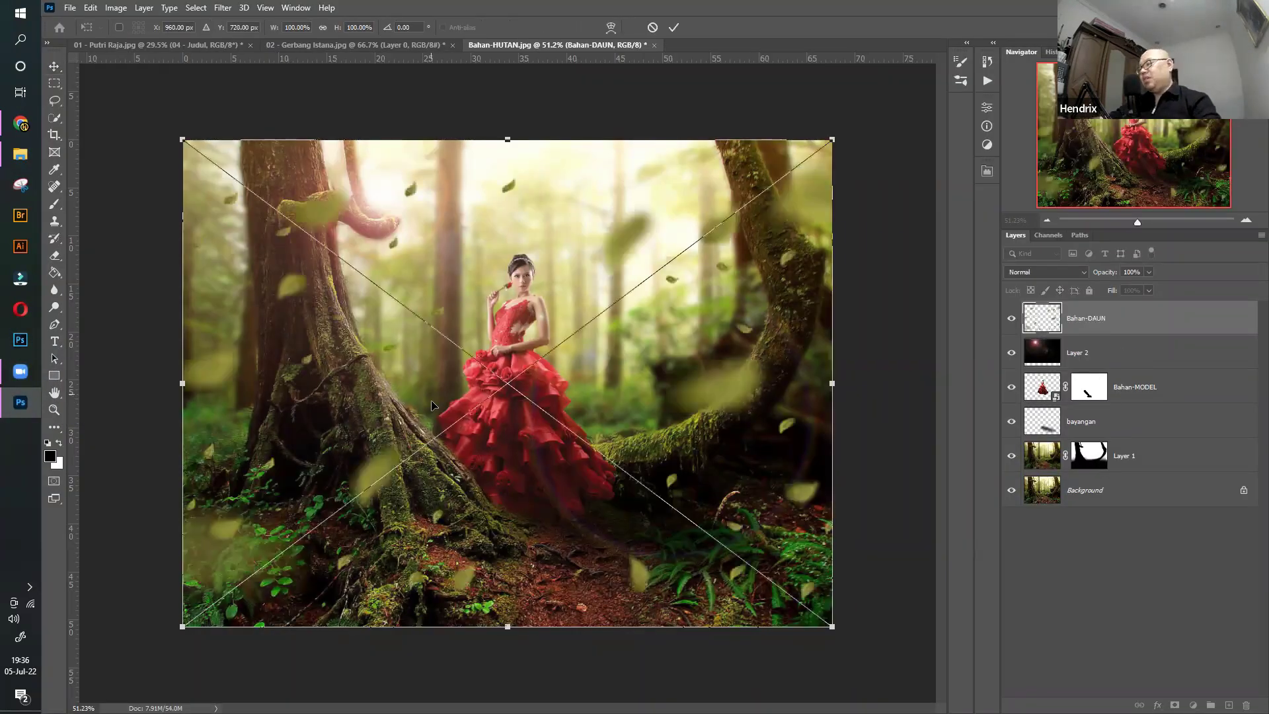
key(Return)
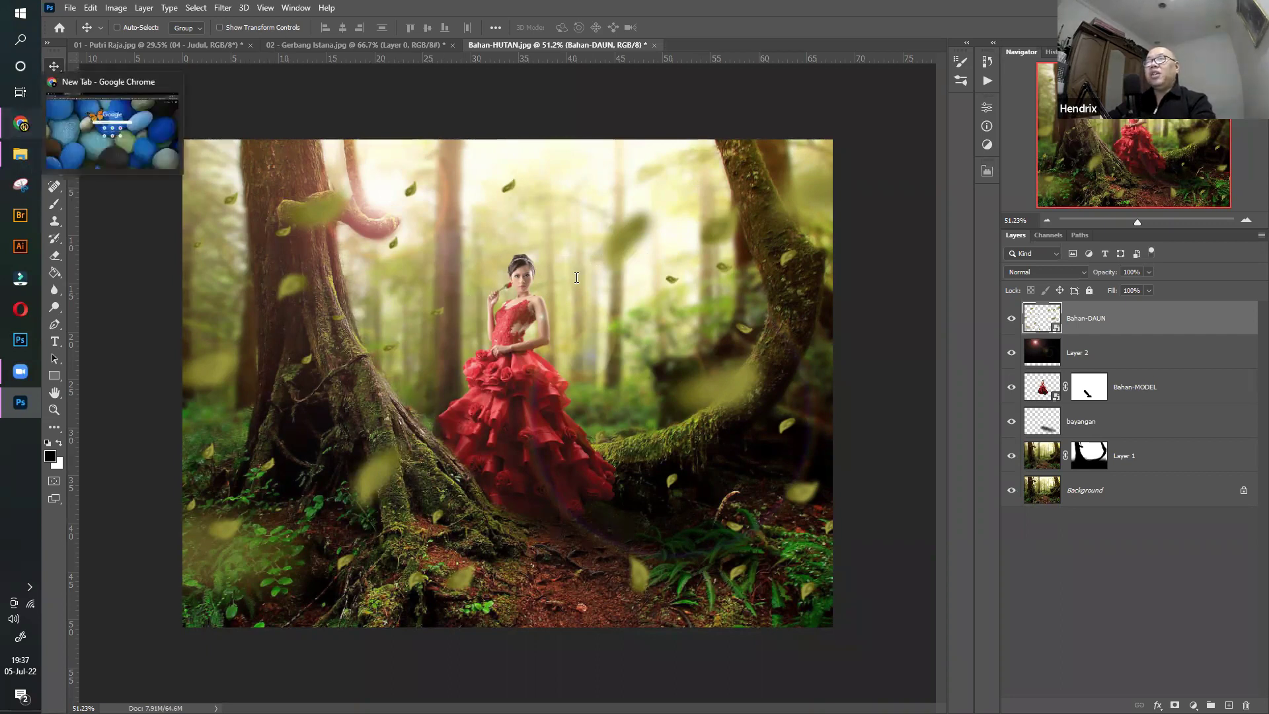
Switch to Chrome and search Google Images for "leaves fall png"
key(alt+Tab)
click(576, 278)
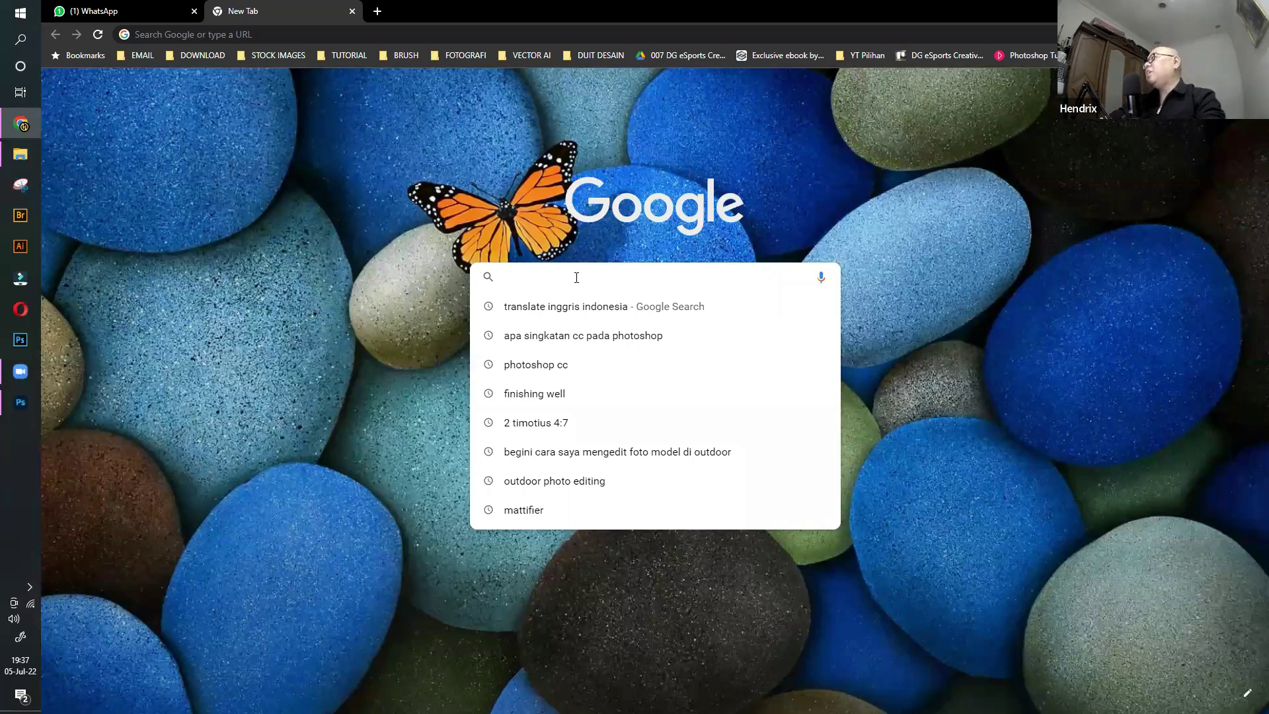
text(leave)
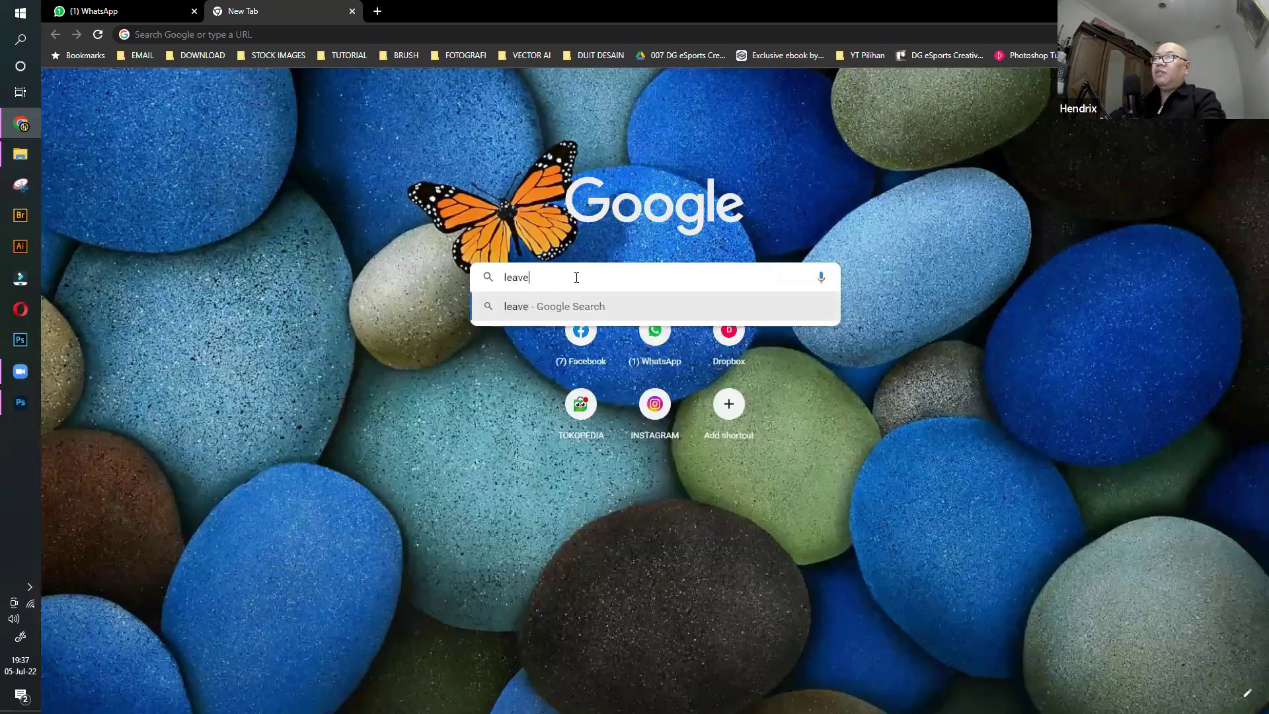
text(s fall png)
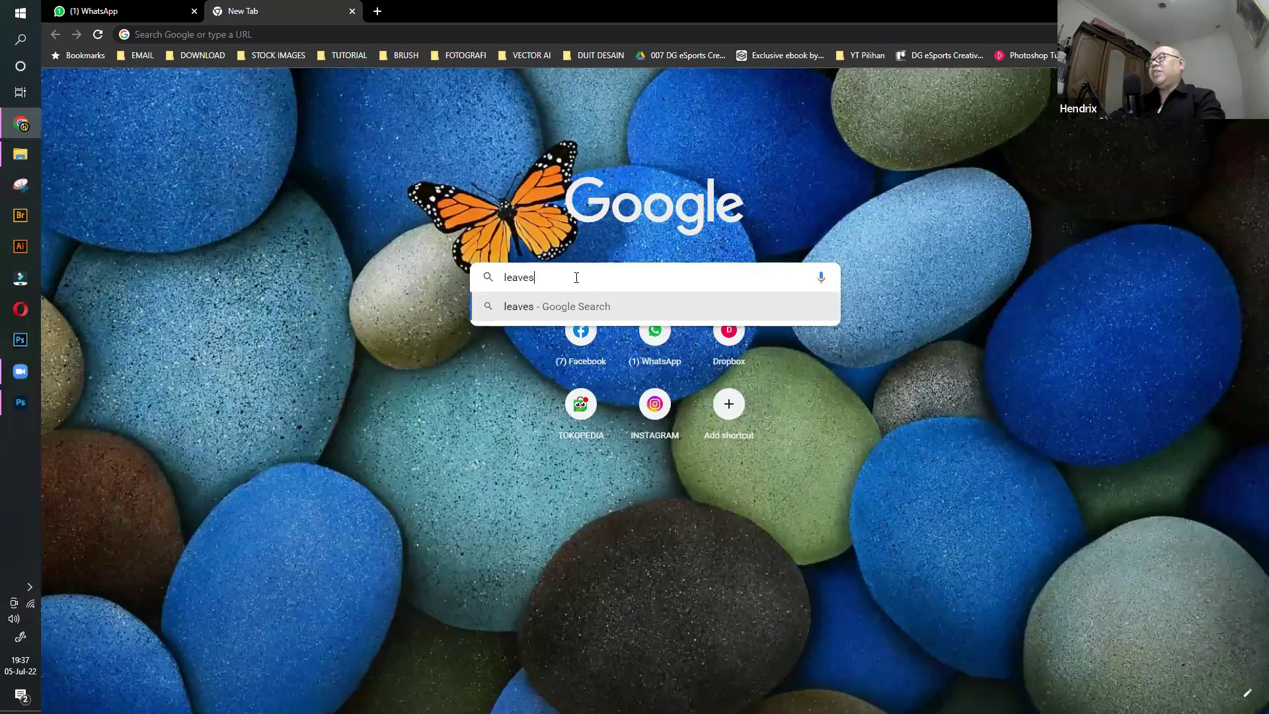
key(Return)
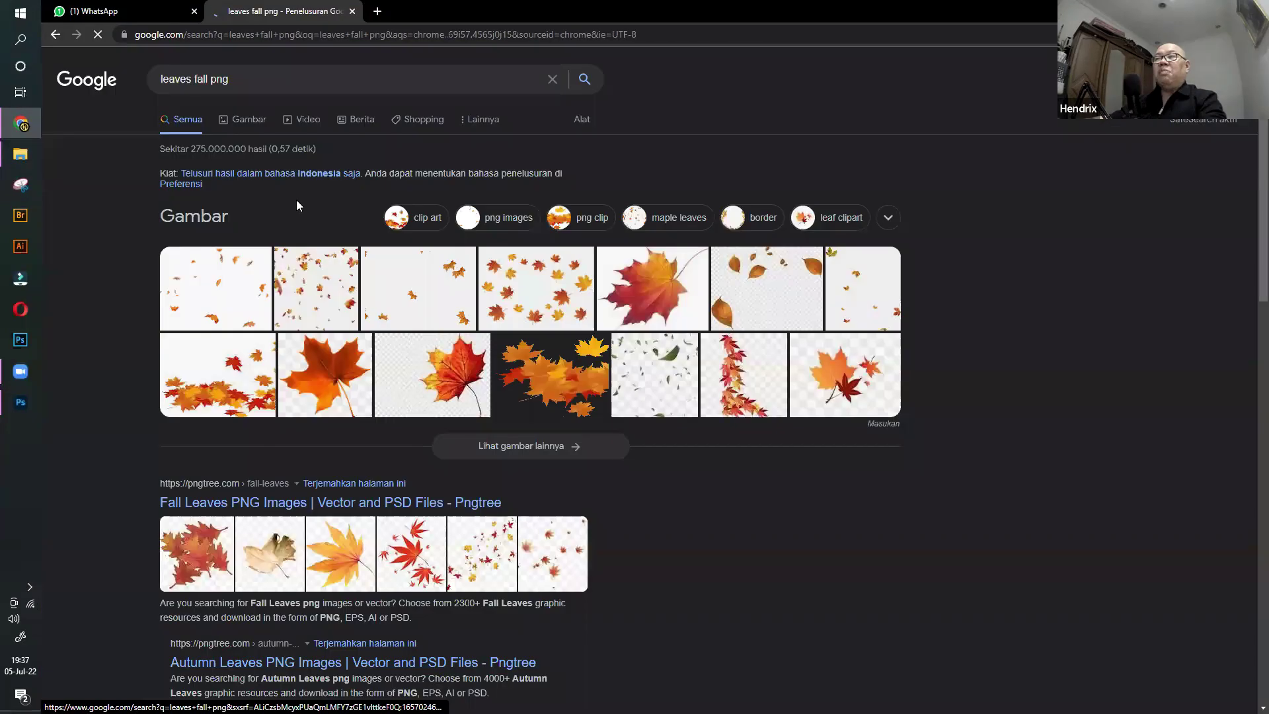
click(400, 283)
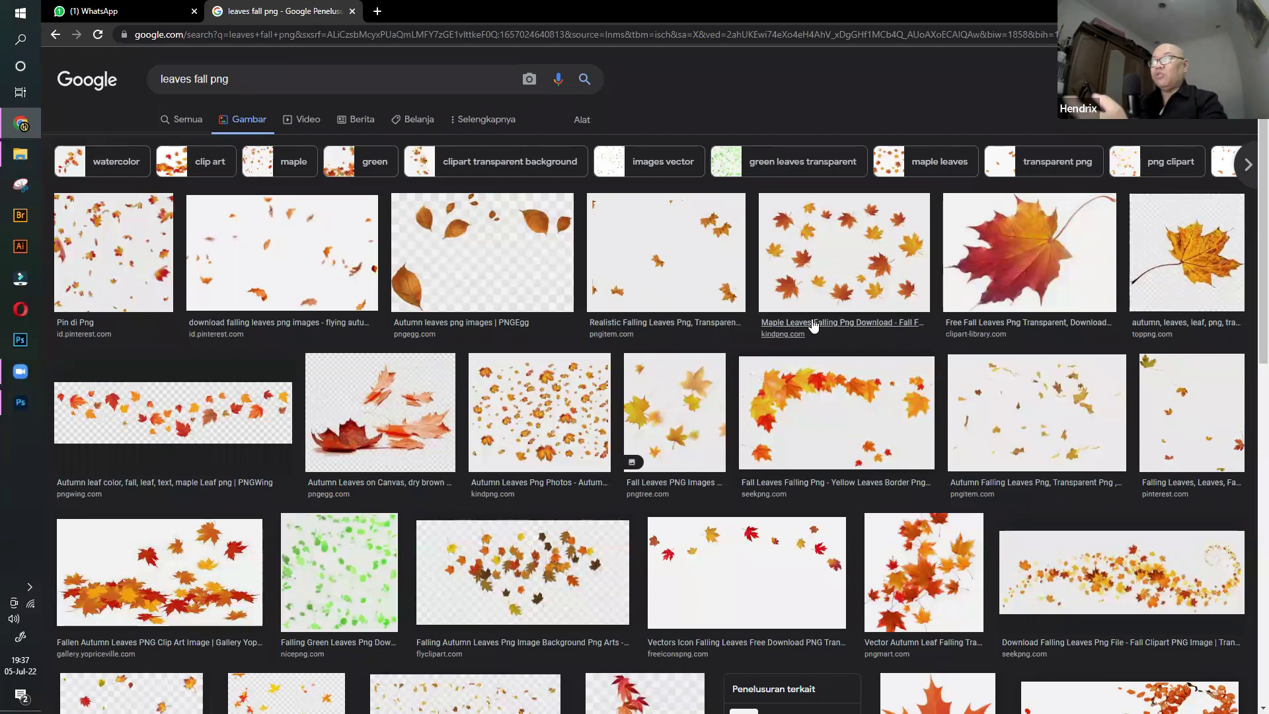
Open the kindpng page of the Maple Leaves Falling image, look it over and return to the image results
click(830, 278)
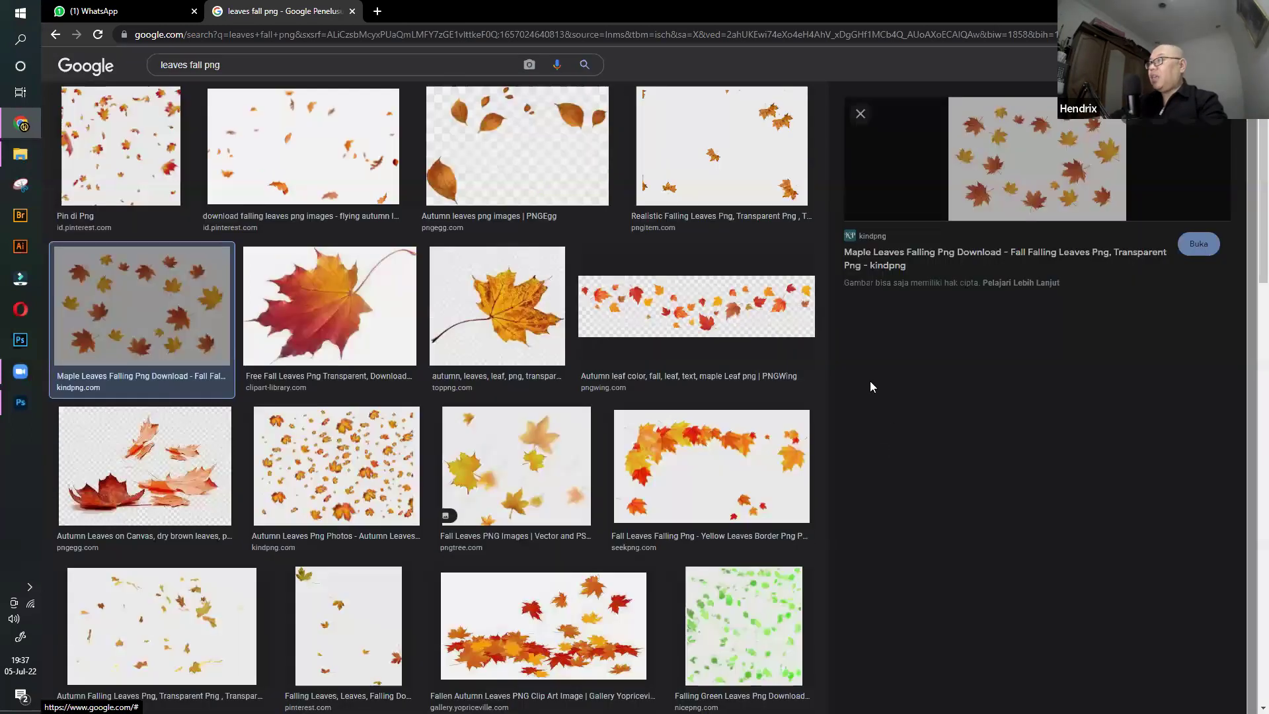
click(1193, 395)
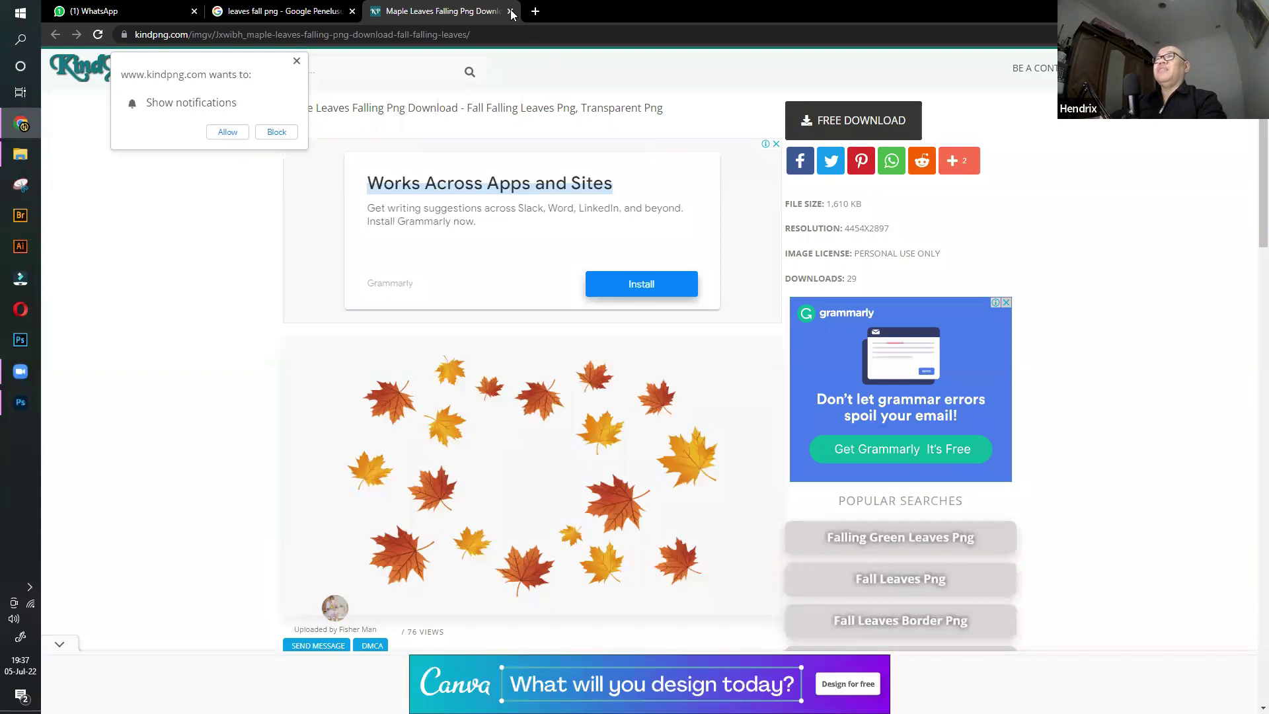
key(ctrl+shift+Tab)
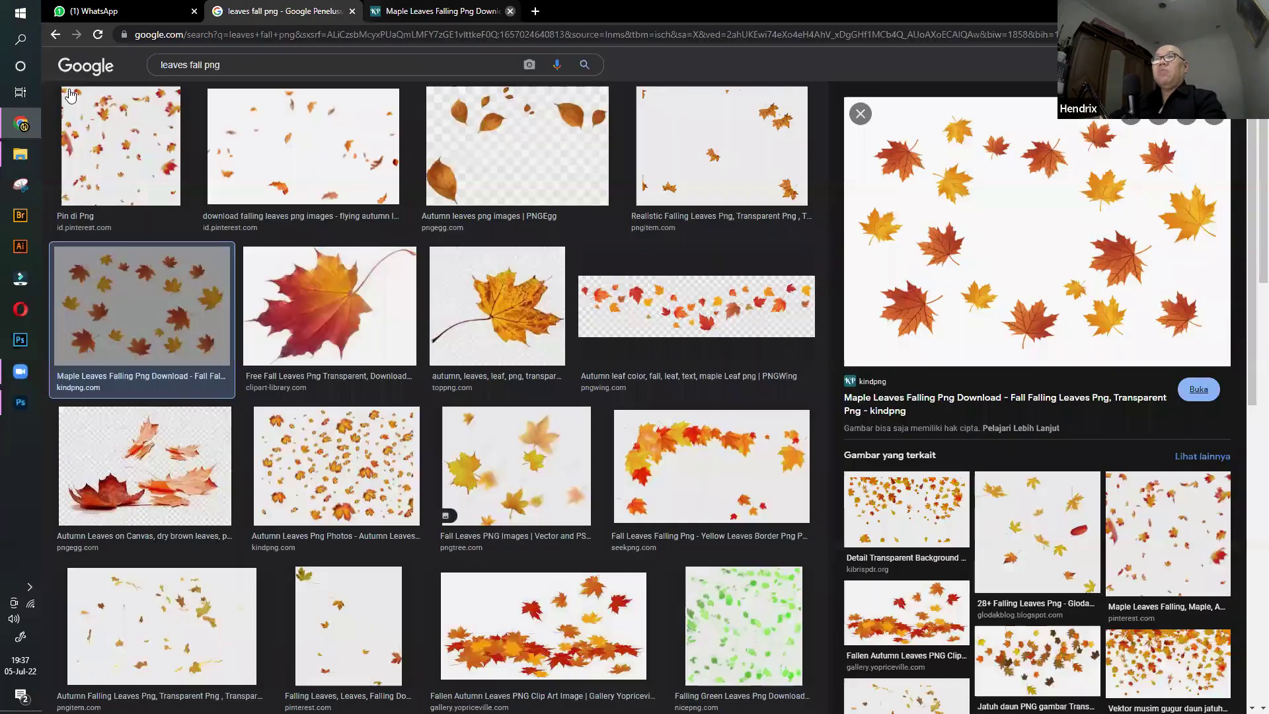
Search Google Images for "butterfly png" and browse the butterfly pictures
text(butterfly png)
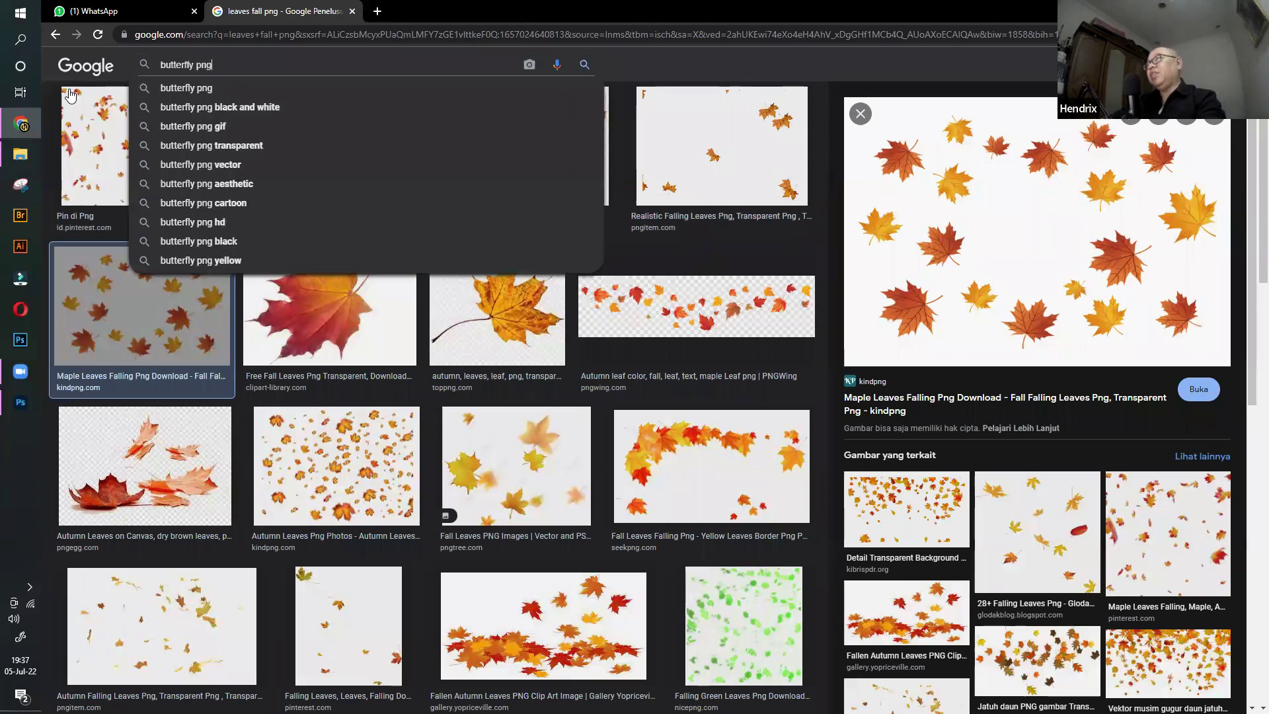
key(Return)
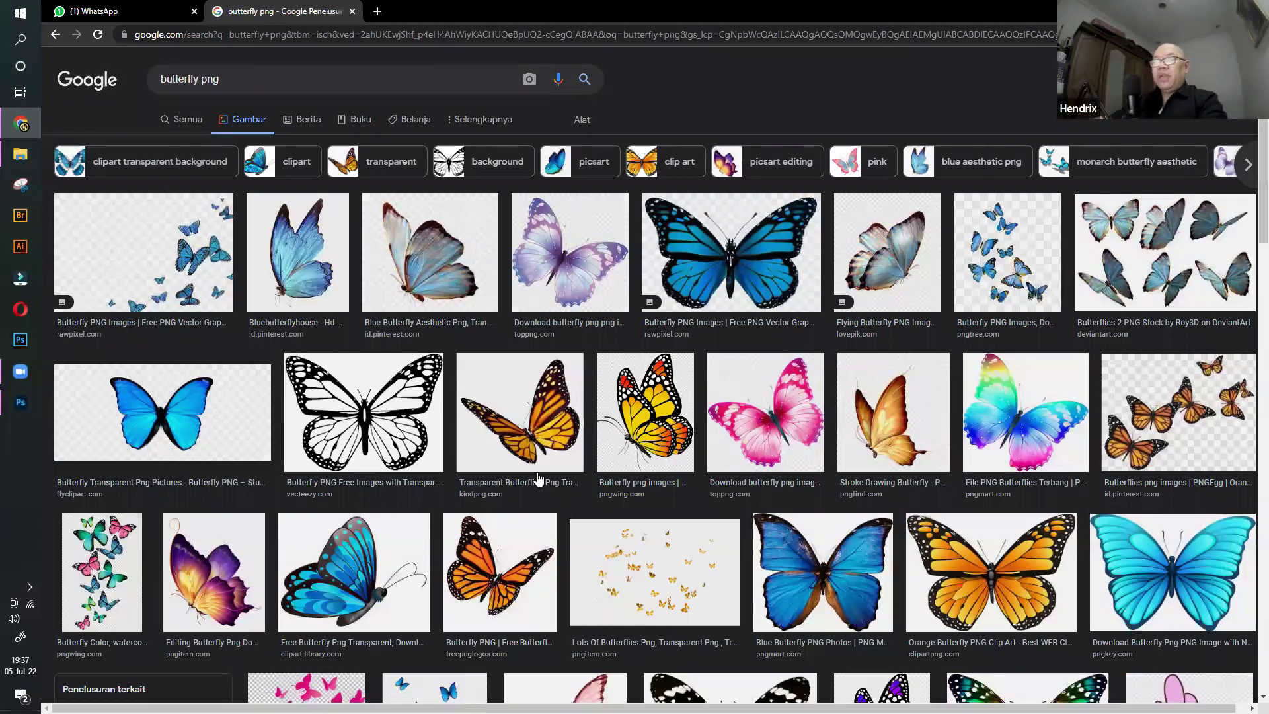
scroll(538, 478, down, 2)
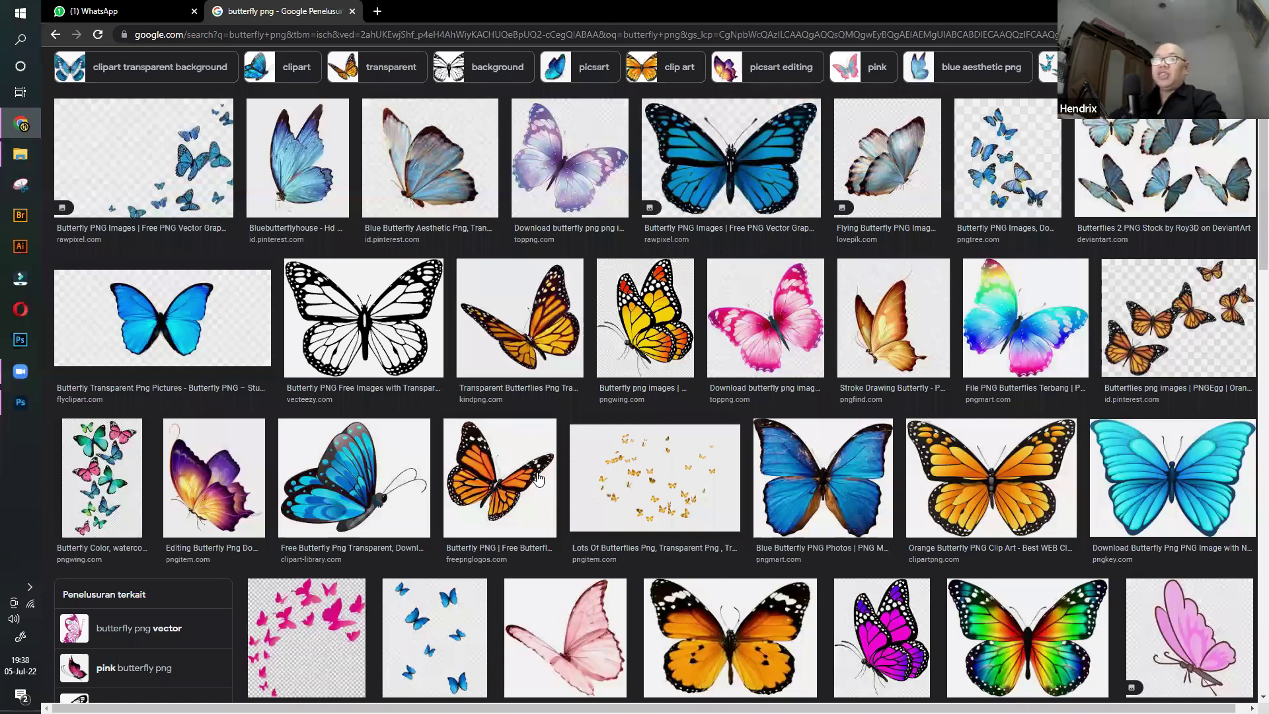
scroll(537, 478, down, 5)
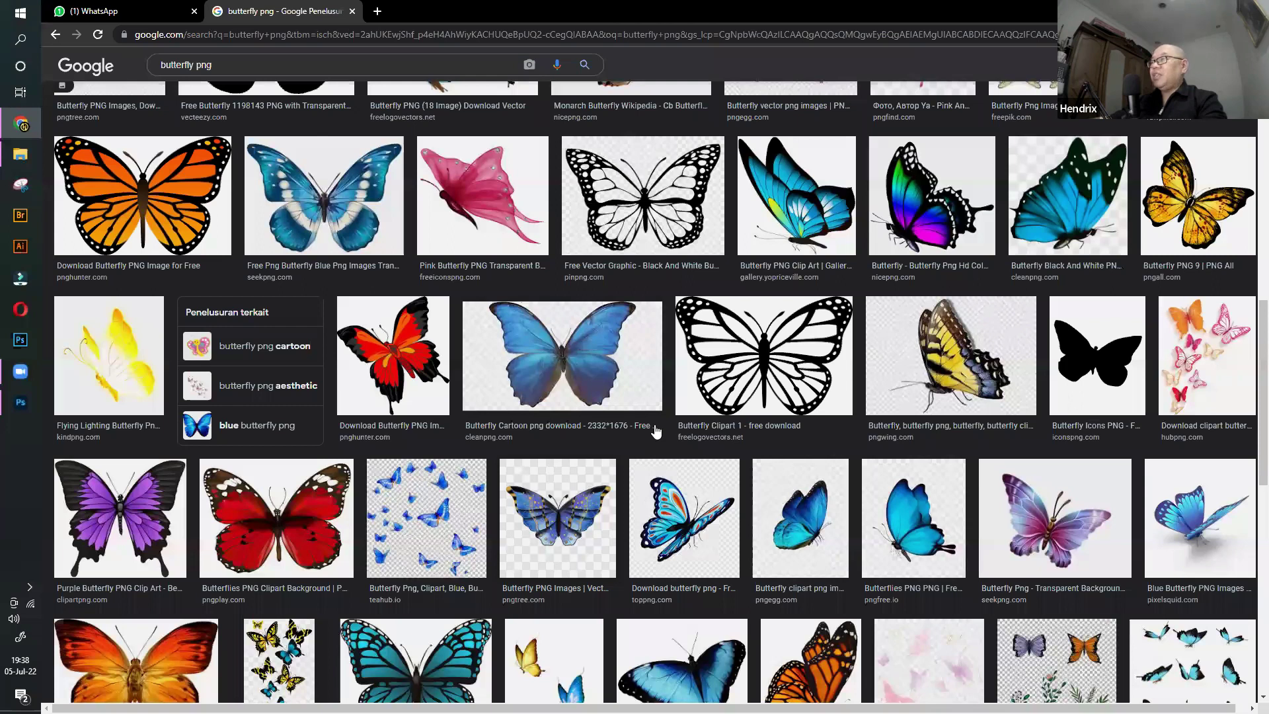
scroll(848, 416, up, 10)
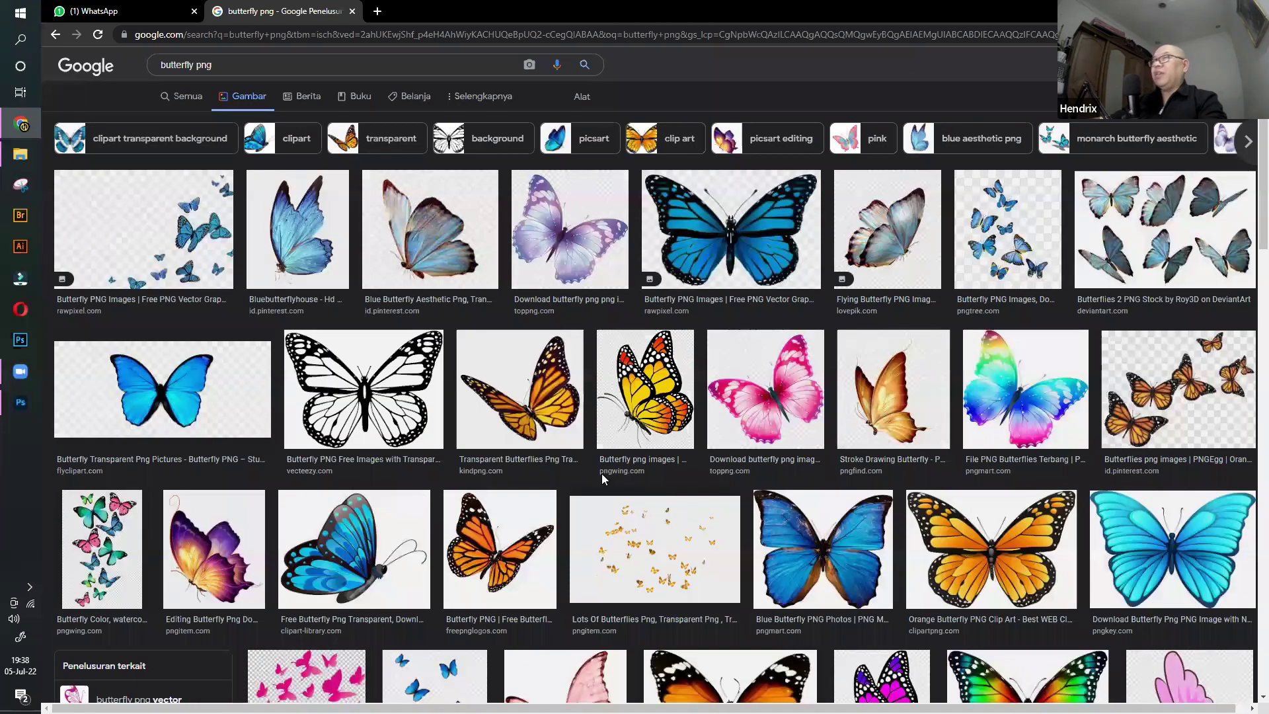
Switch to Photoshop to look at the Bahan-HUTAN forest document, and return to Chrome
click(21, 154)
click(21, 405)
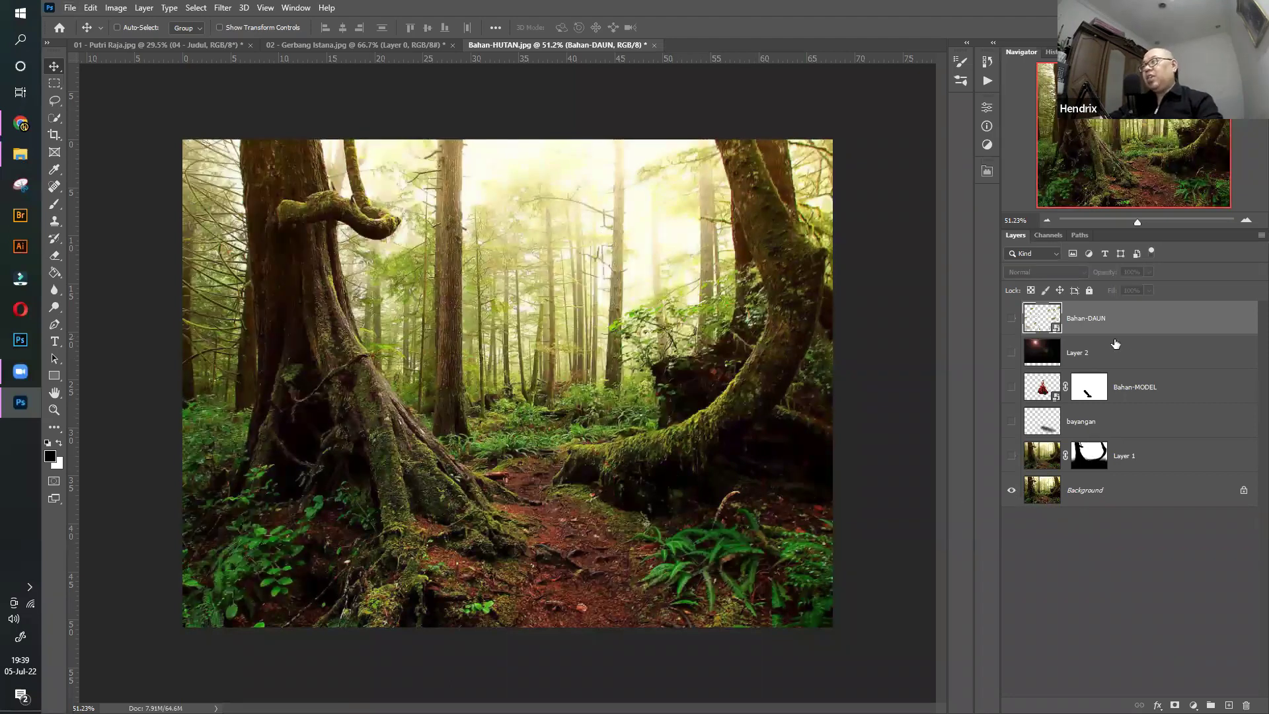
click(28, 123)
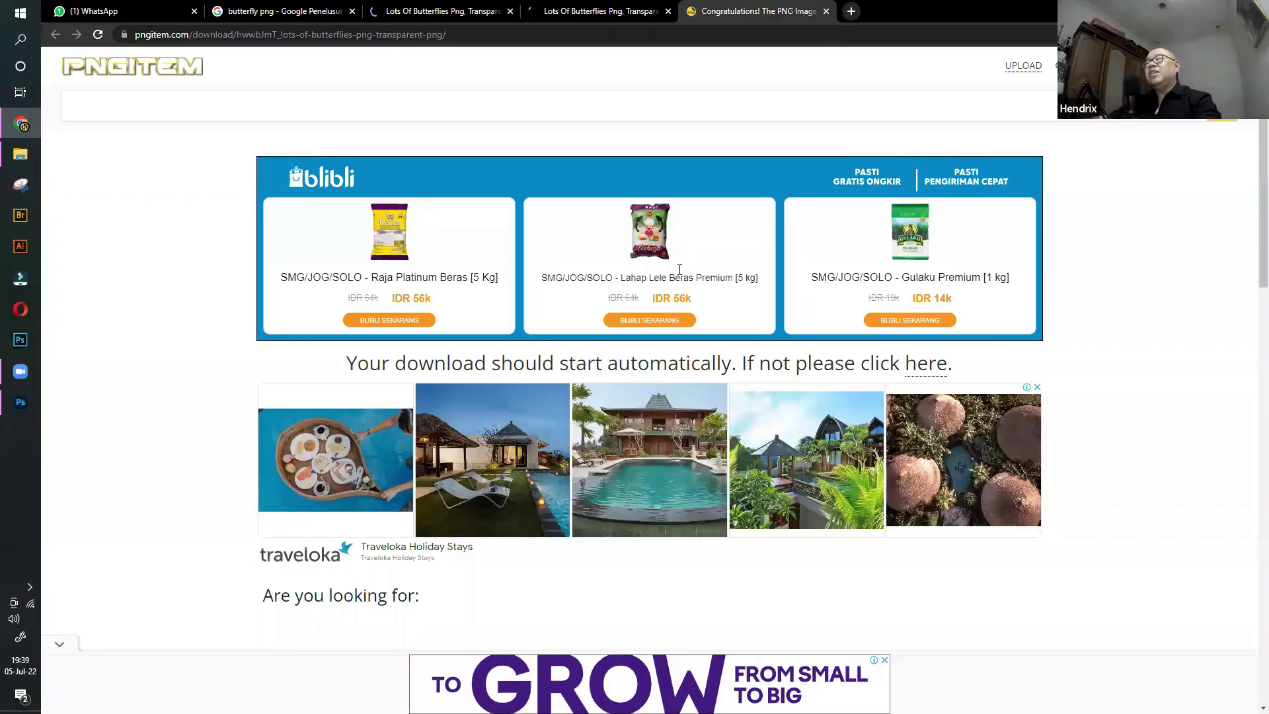
Search for "forest wallpaper" in a new browser tab and browse the image results for forest backgrounds
key(ctrl+t)
click(680, 282)
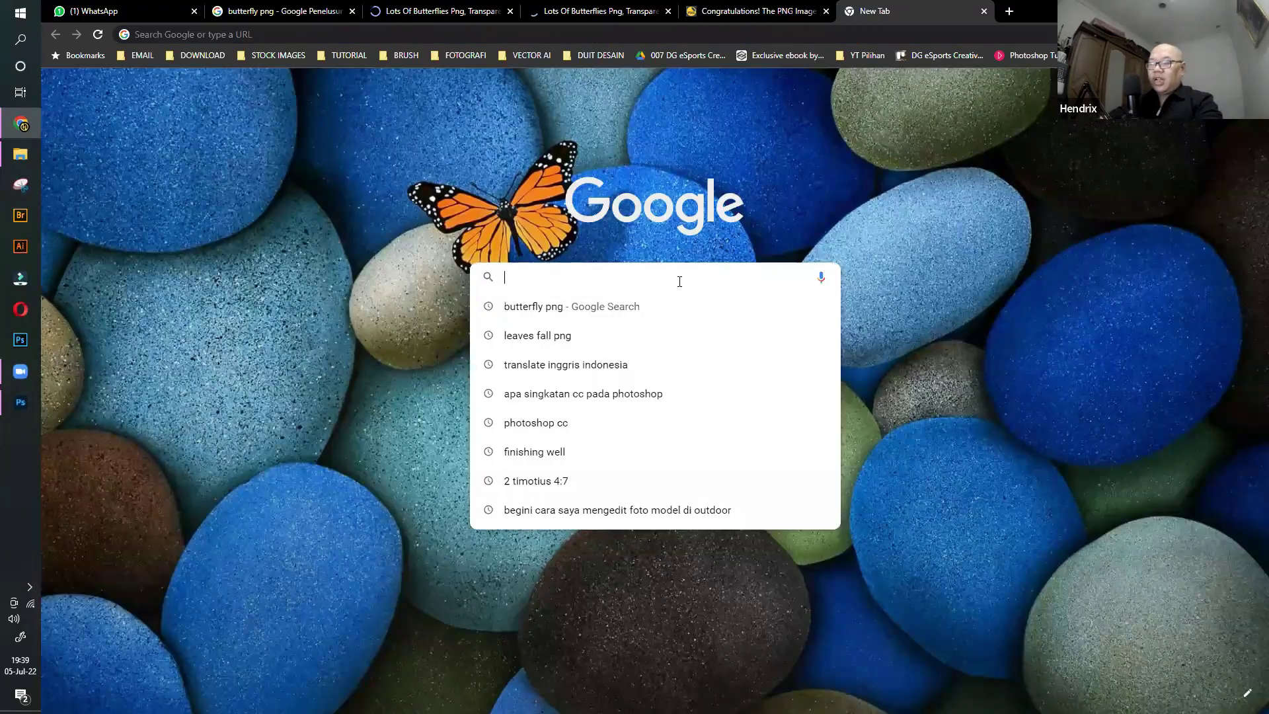
text(forest )
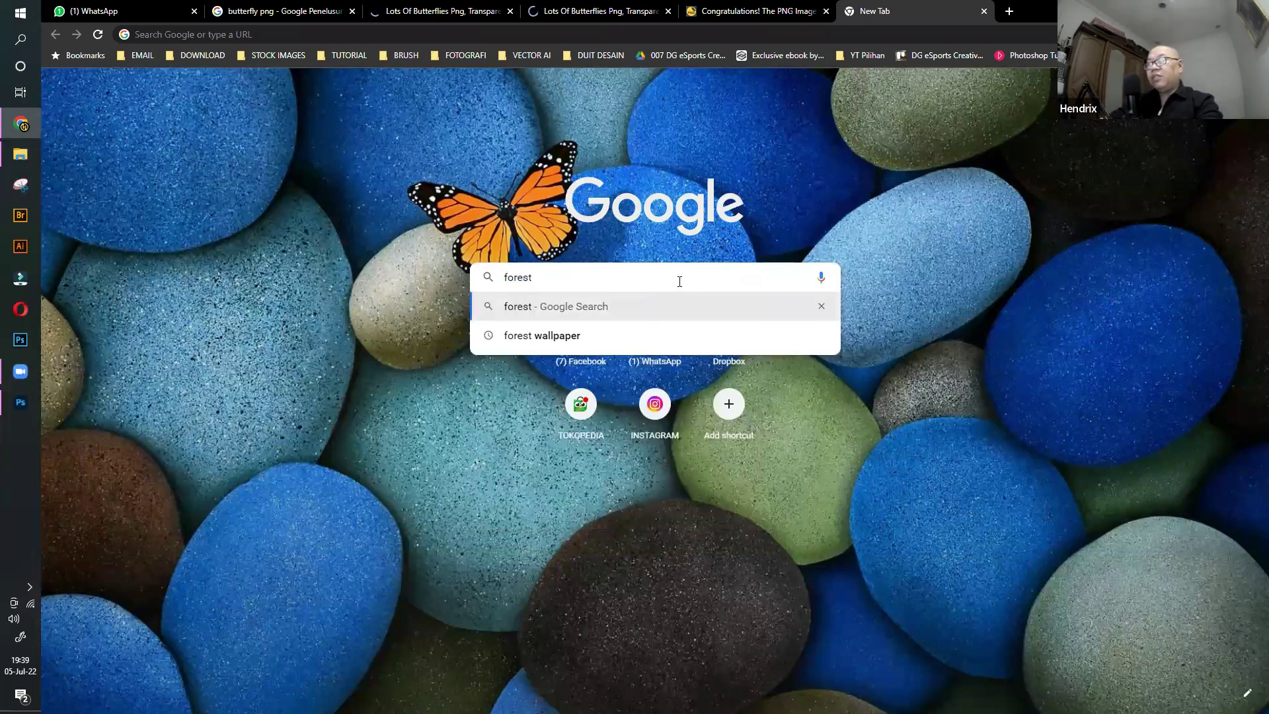
text(w)
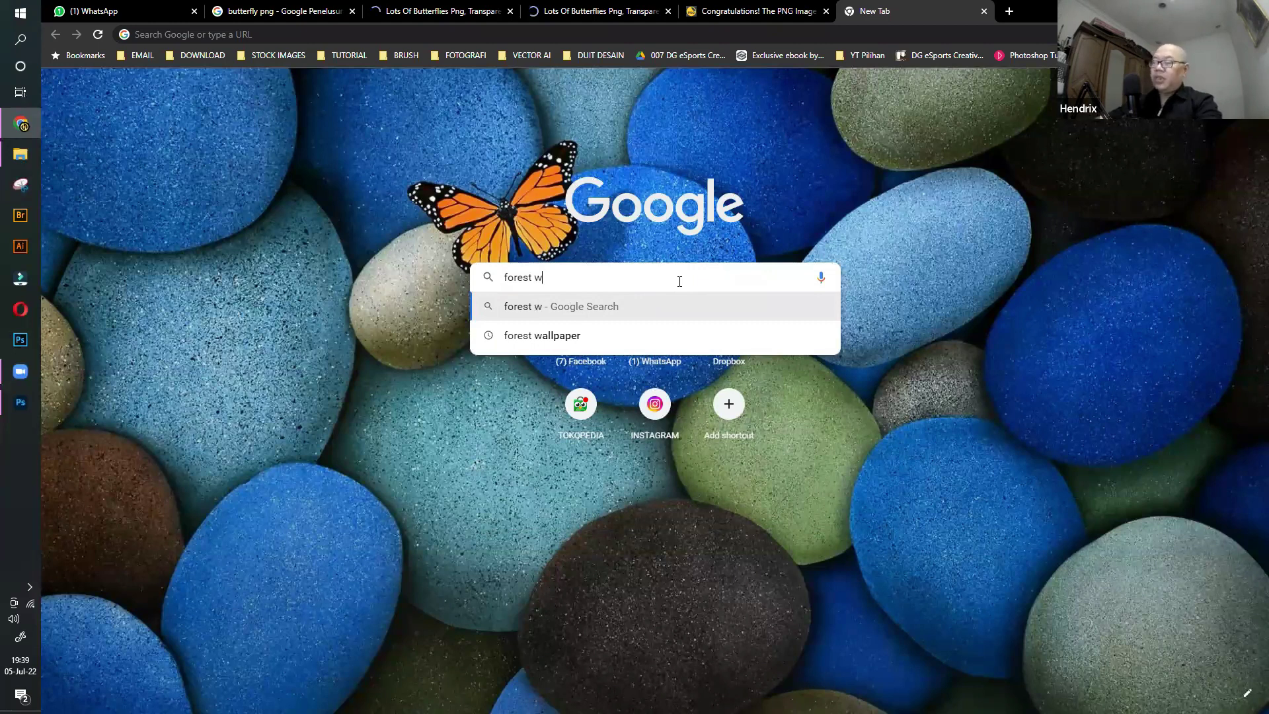
key(Down)
key(Return)
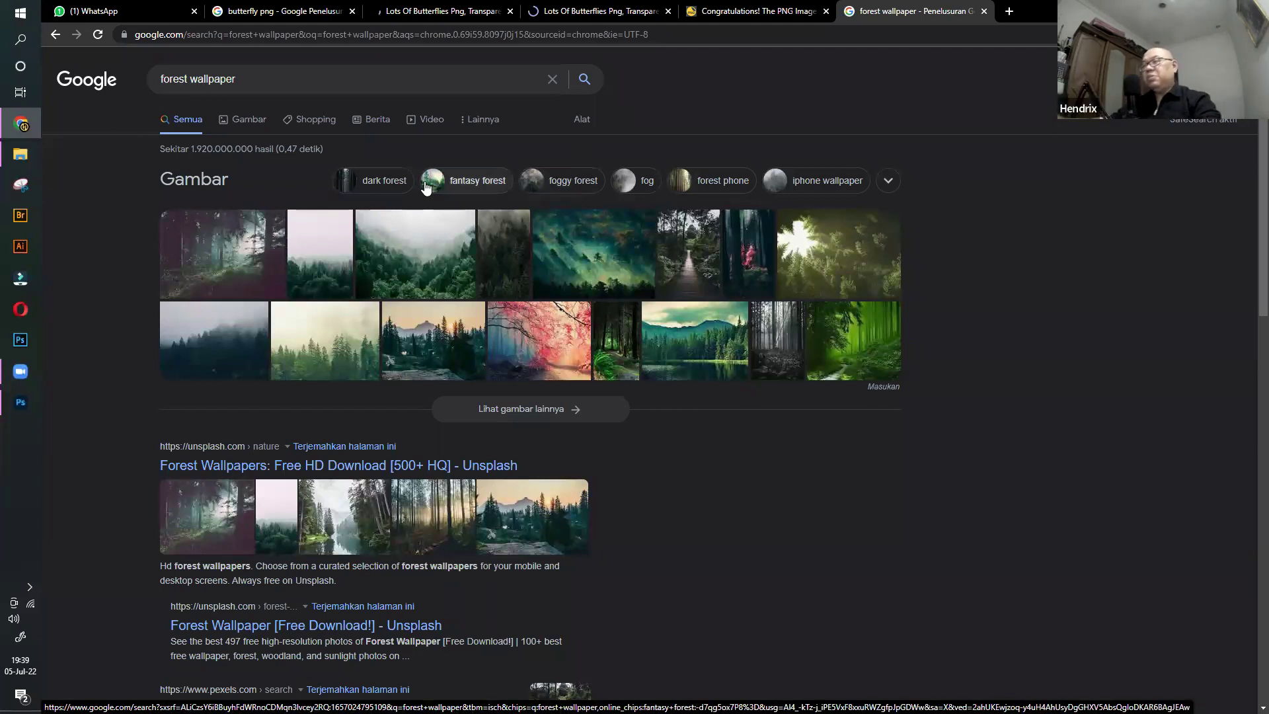
click(252, 122)
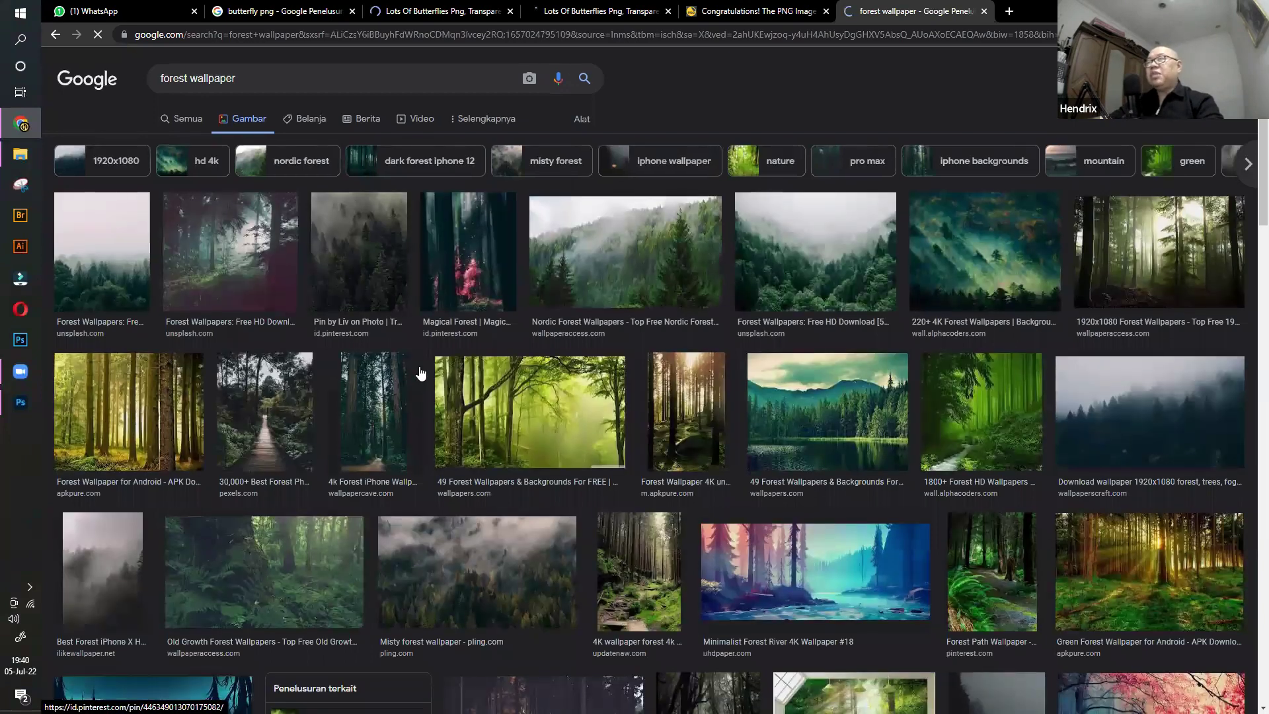
scroll(420, 374, down, 5)
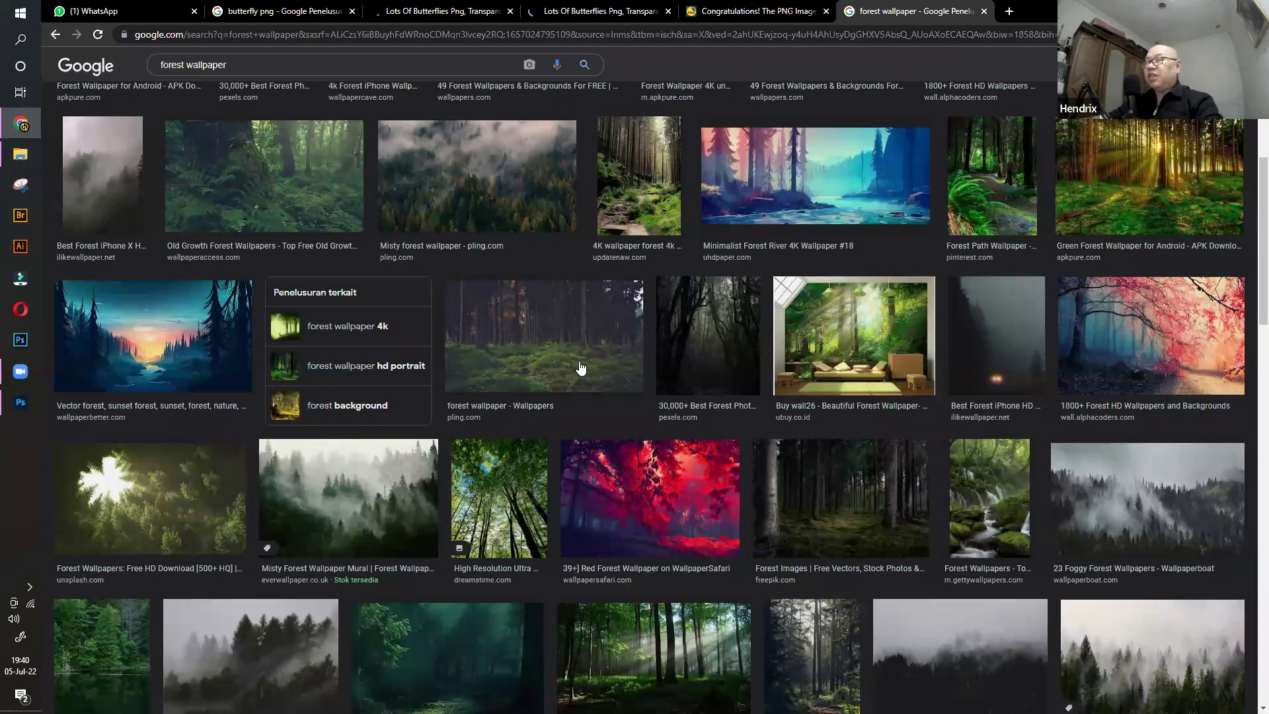
scroll(581, 368, down, 1)
scroll(581, 367, down, 10)
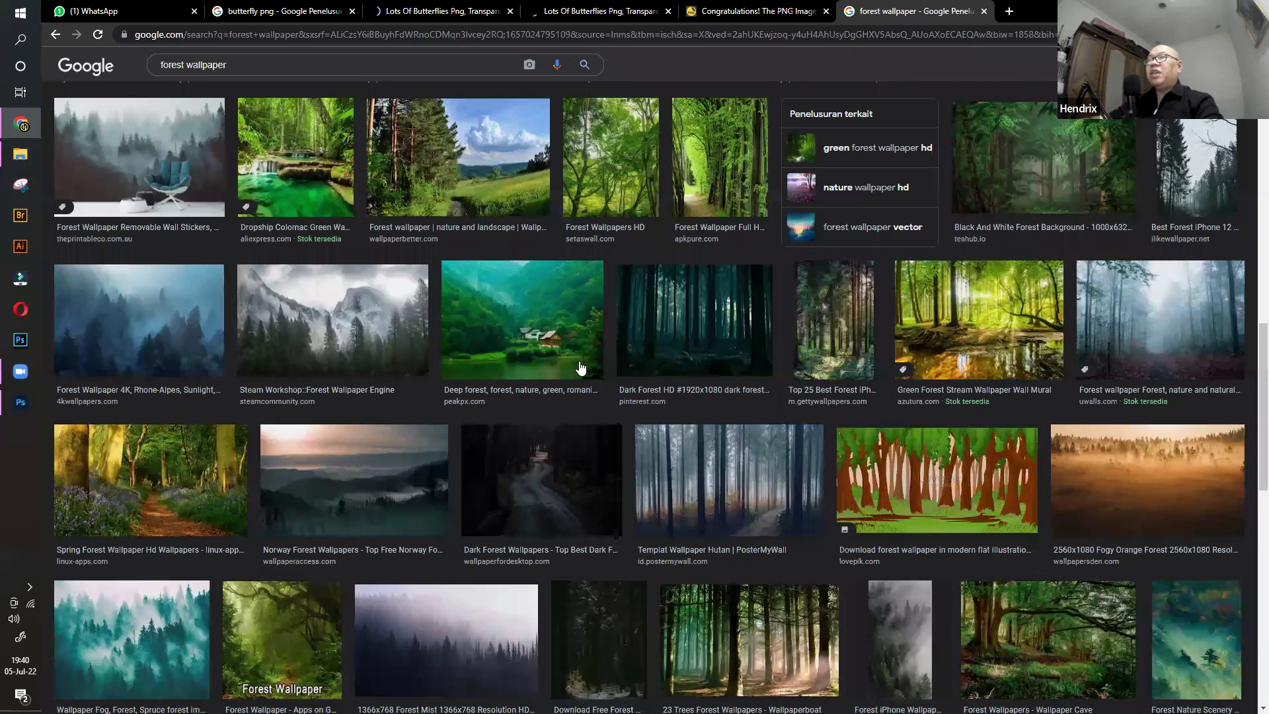
Filter the forest wallpaper image results to large size and browse them for a suitable background
scroll(574, 369, up, 15)
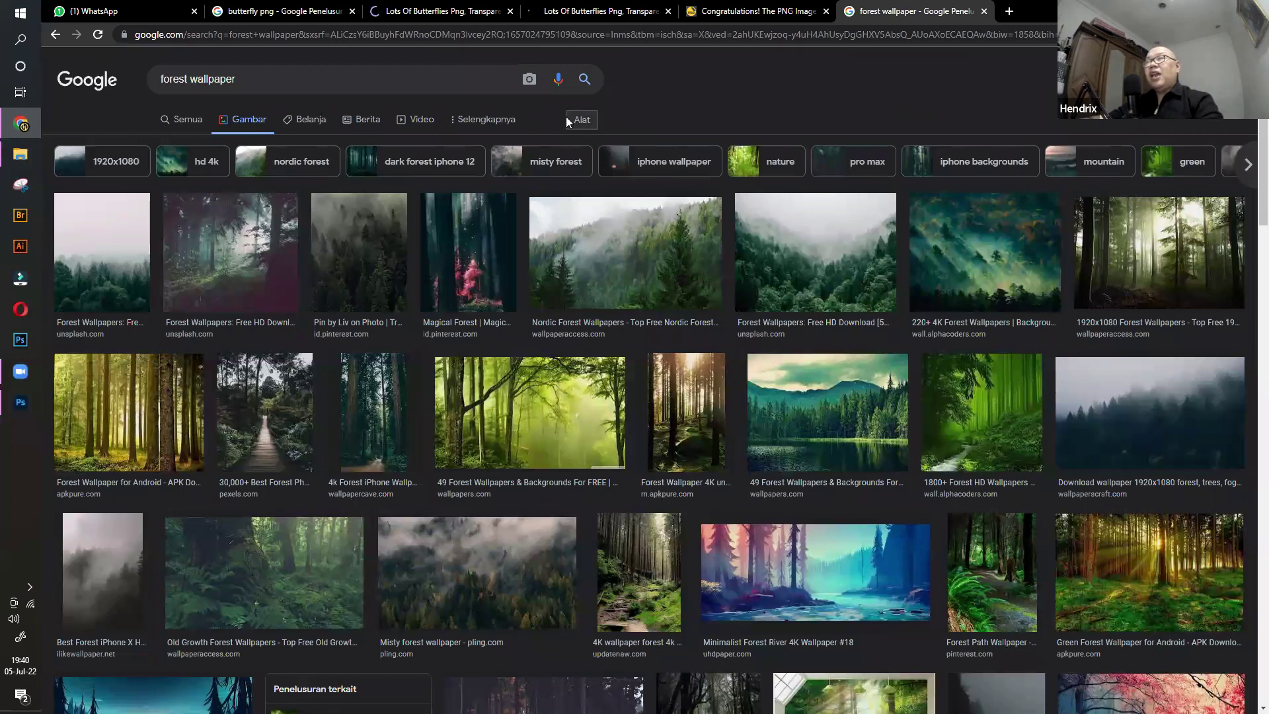
click(584, 127)
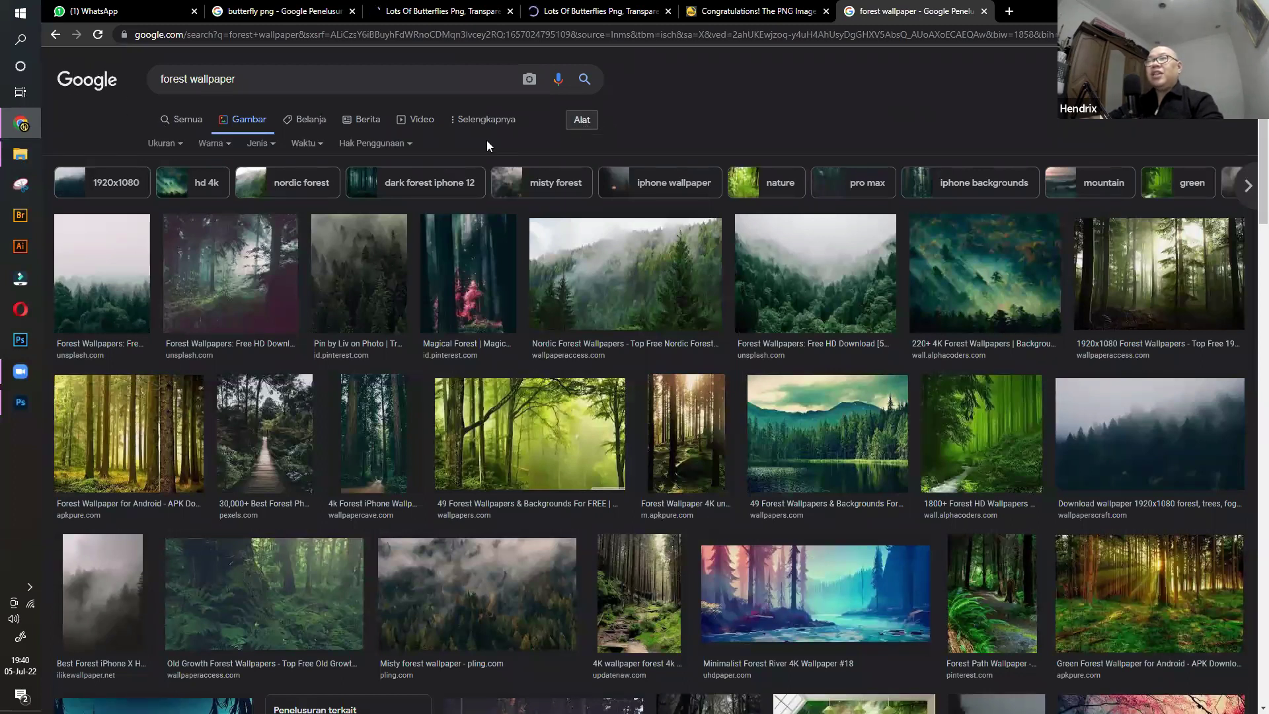
click(180, 144)
click(160, 189)
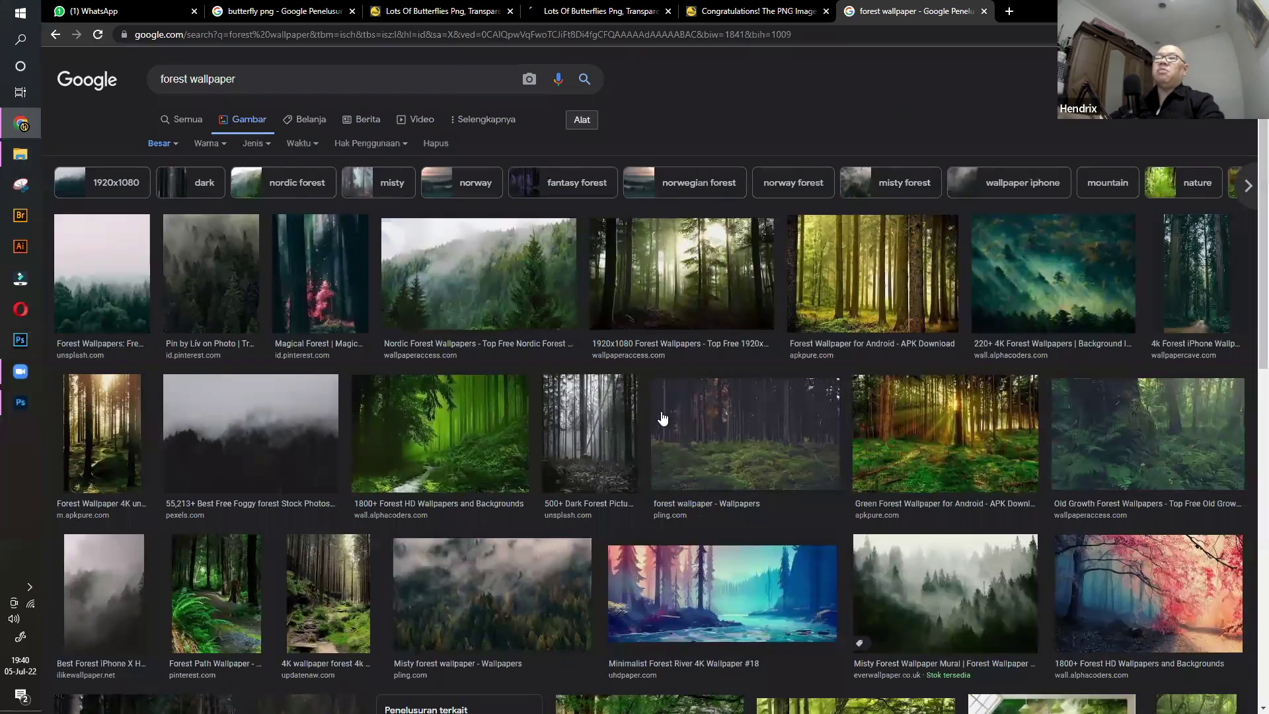
scroll(699, 351, down, 1)
scroll(676, 323, down, 2)
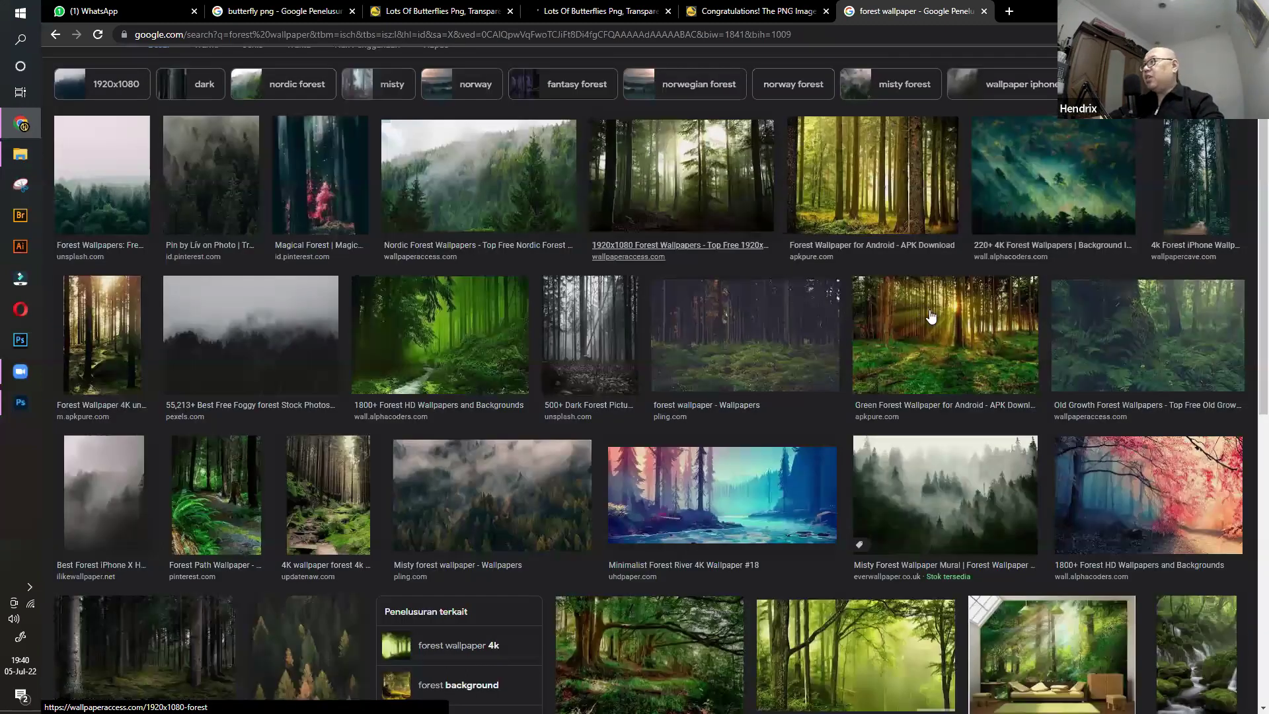
scroll(928, 316, down, 2)
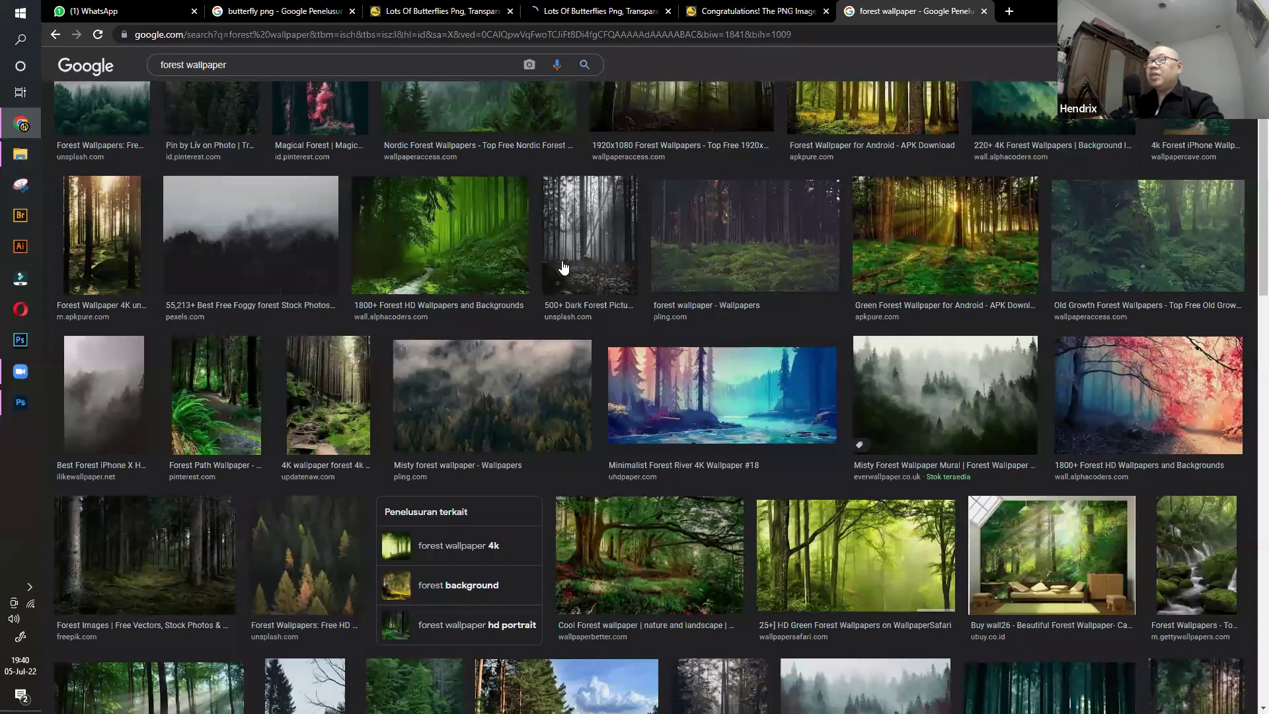
scroll(517, 309, down, 10)
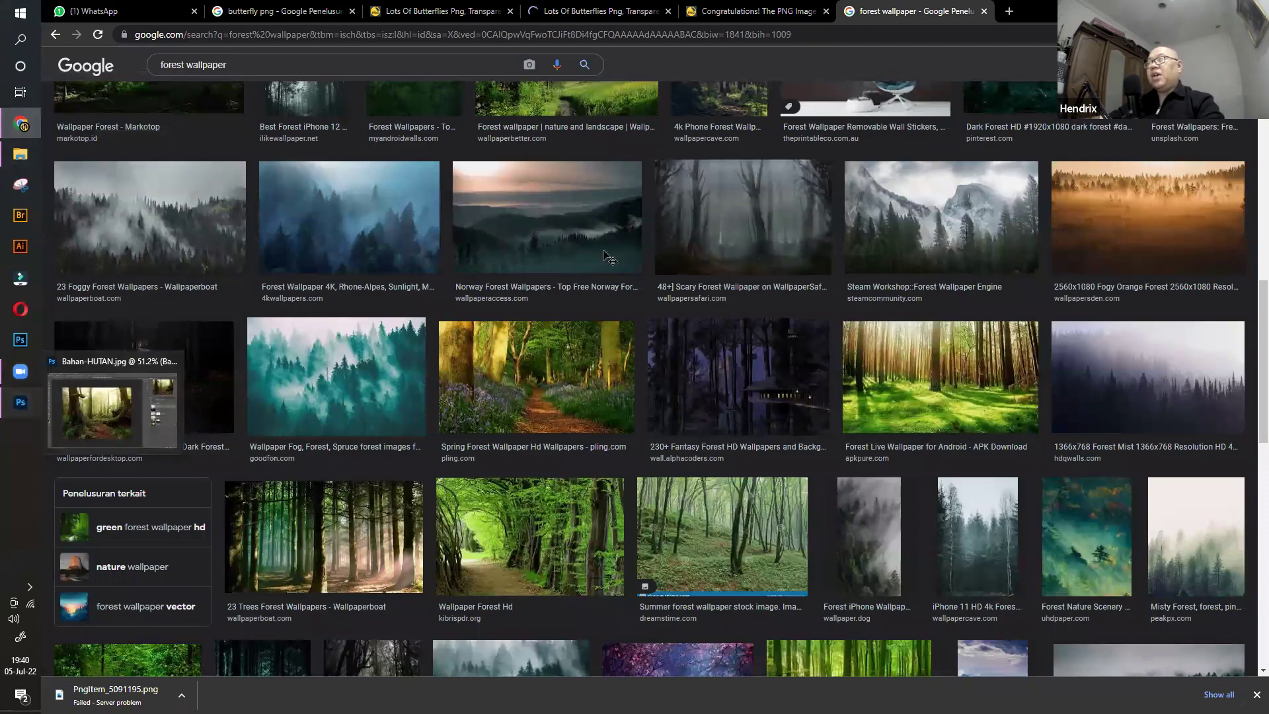
Switch to Photoshop and show all layers of the Bahan-HUTAN forest composition again
key(alt+Tab)
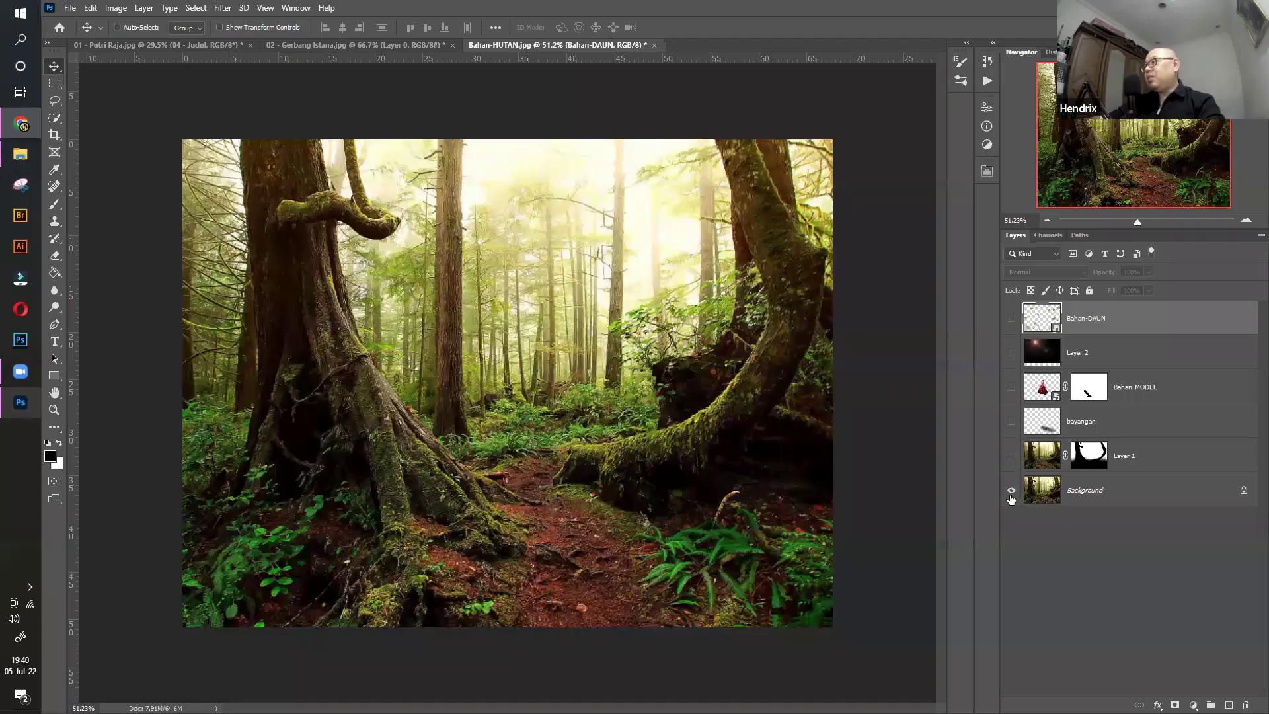
alt+click(1004, 490)
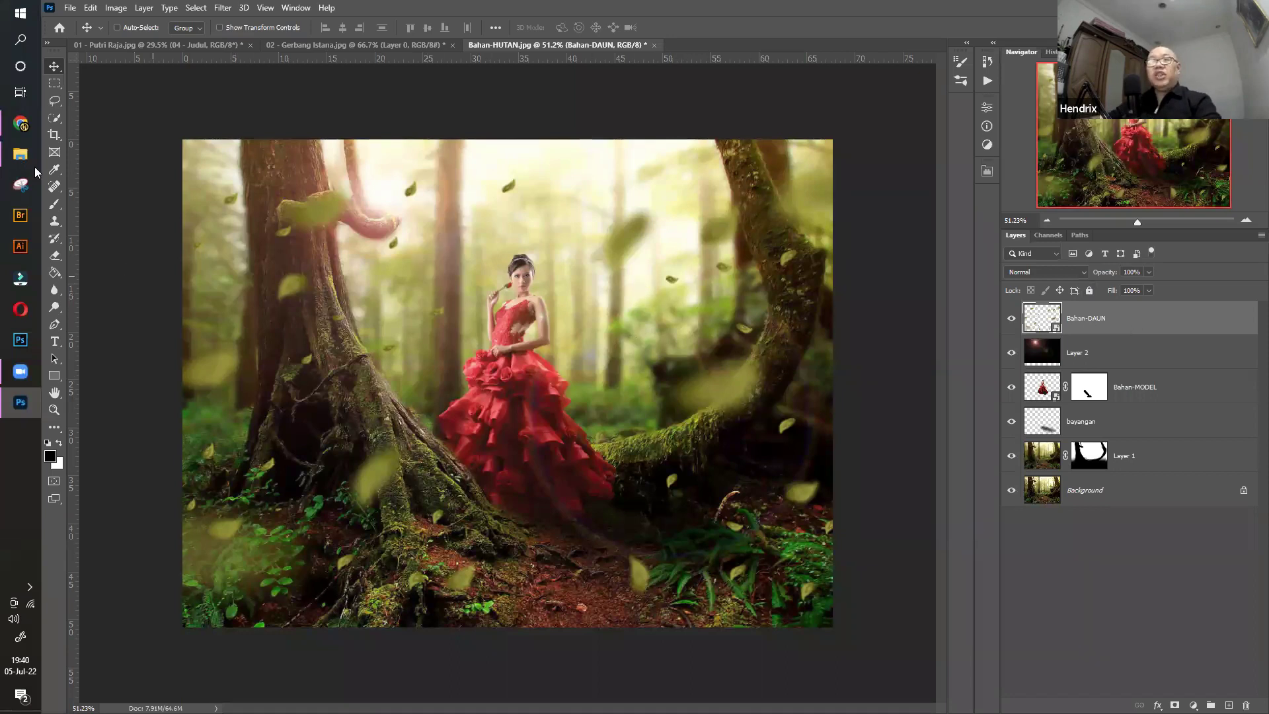
Place the bear image from the 2 - Gadis Hutan folder into the forest composition, scaled to about 150% and flipped horizontally
click(22, 154)
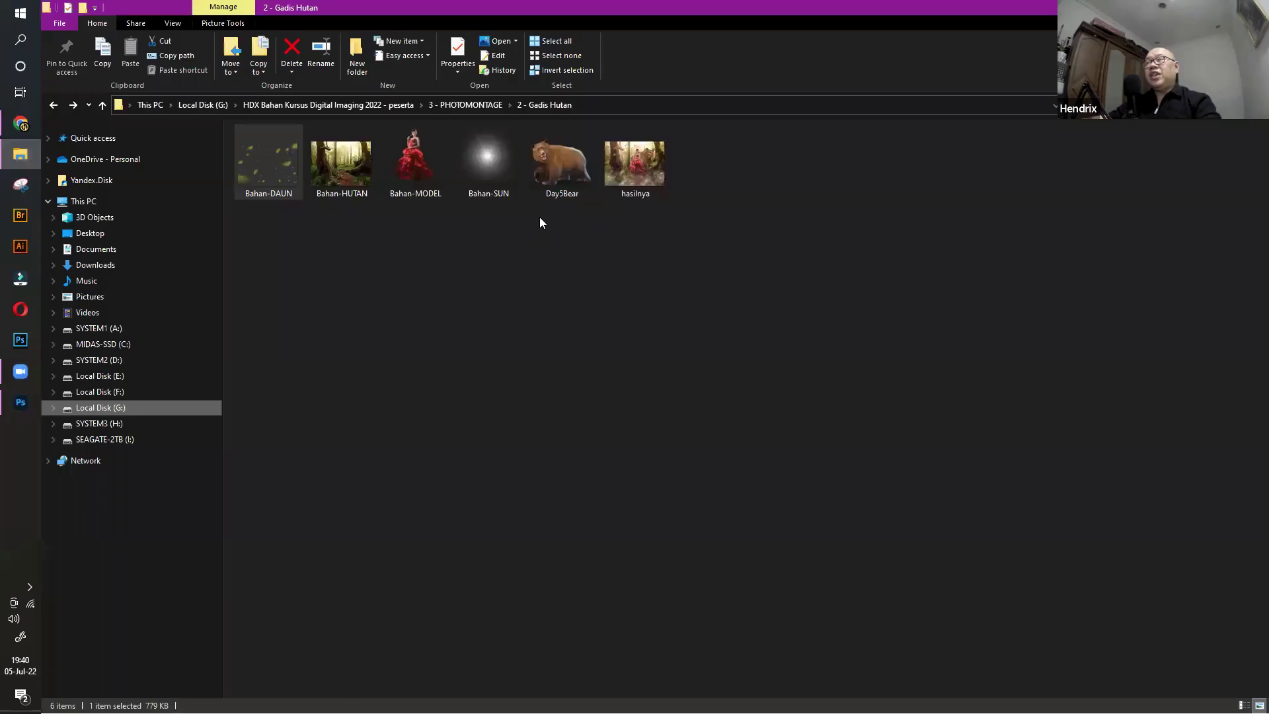
click(556, 166)
drag(557, 170, 615, 298)
drag(678, 262, 722, 213)
drag(647, 342, 629, 341)
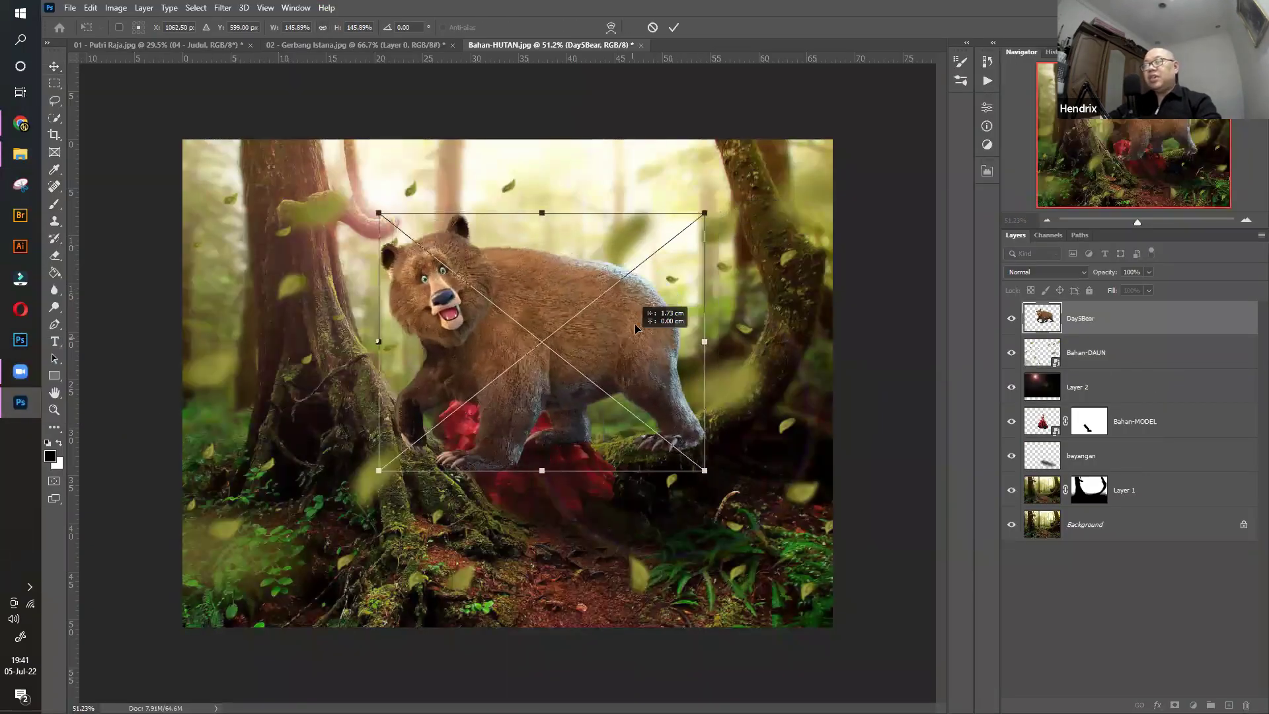
drag(701, 215, 710, 208)
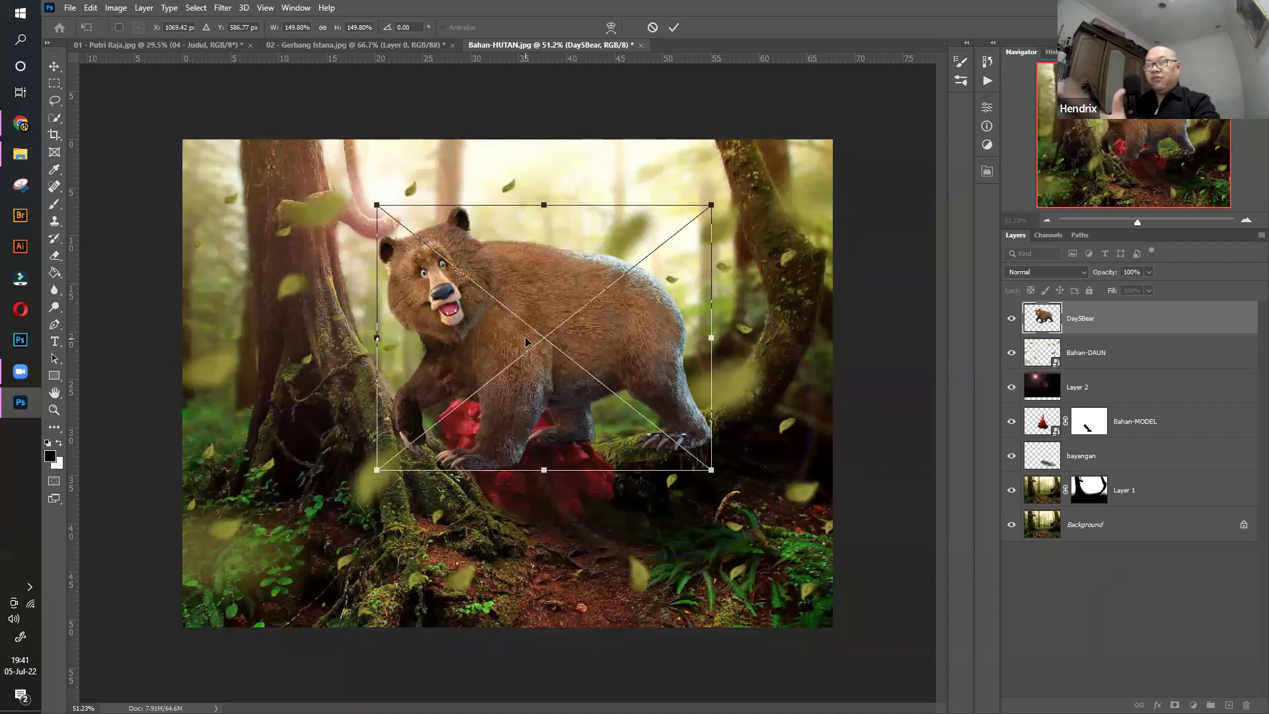
right_click(556, 298)
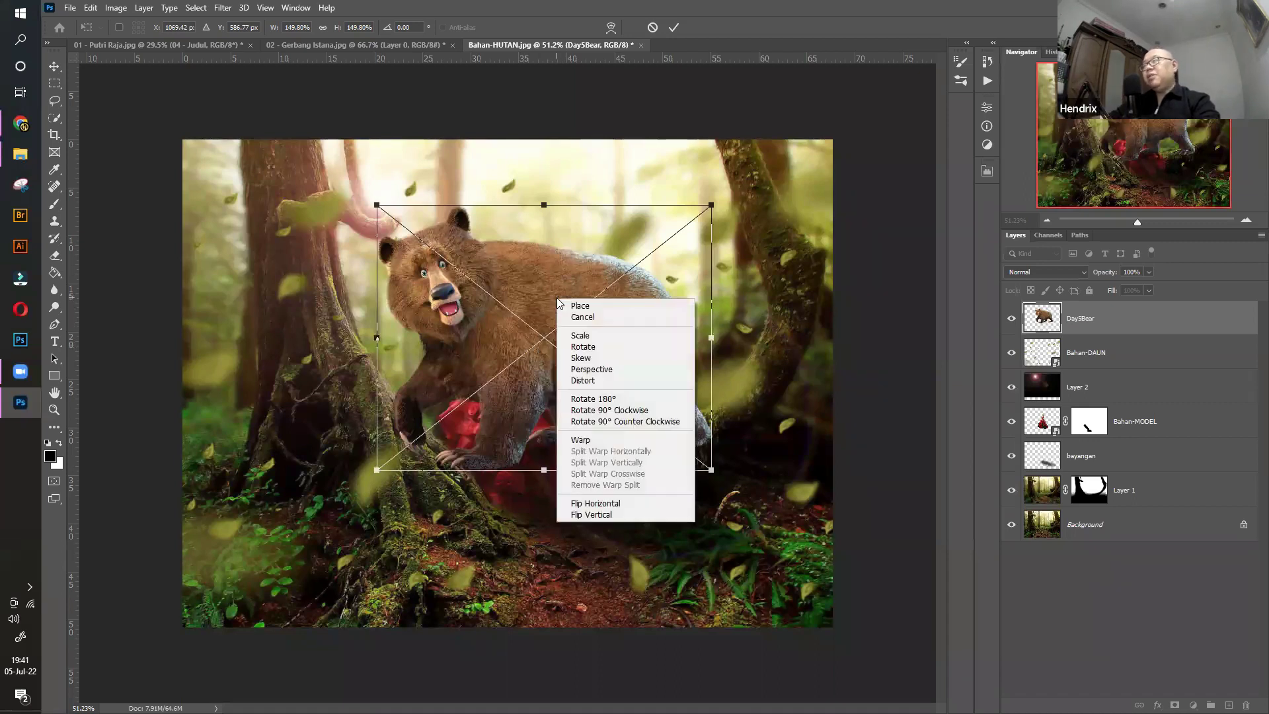
click(609, 505)
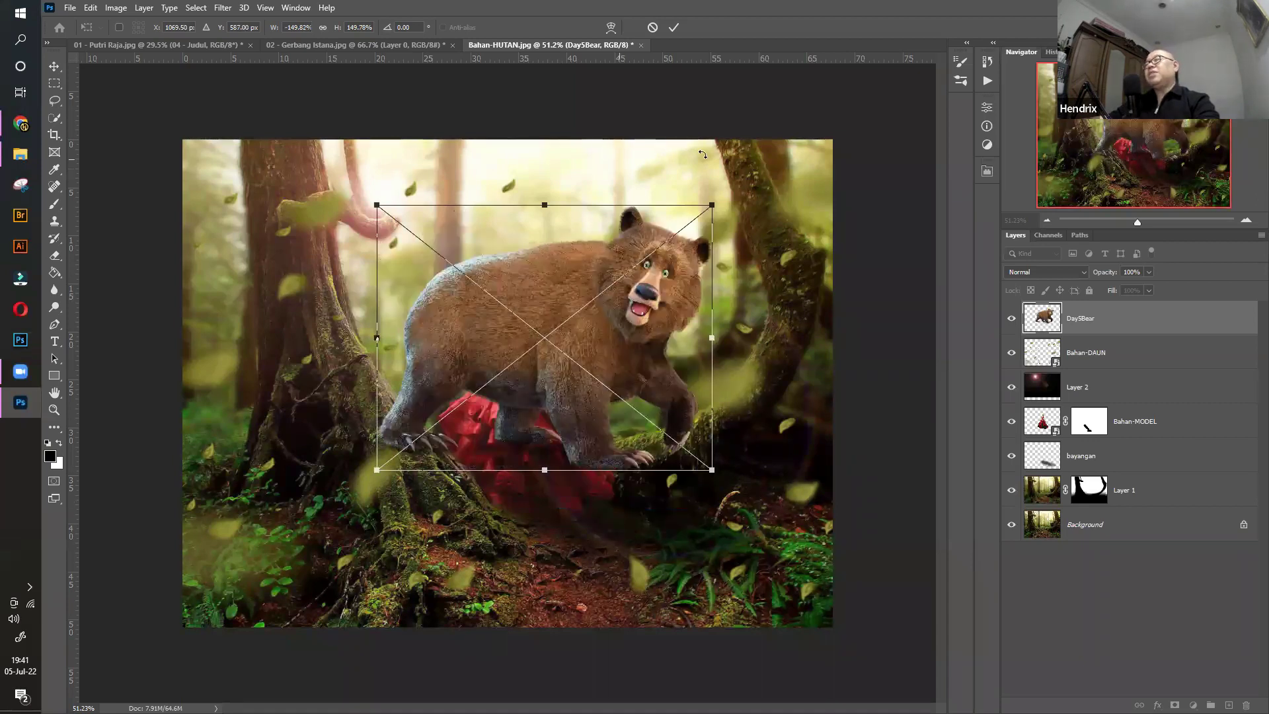
Tilt the bear upward so its front paws rest on the mossy root, and move its layer directly below Bahan-MODEL
drag(724, 178, 677, 137)
drag(641, 256, 648, 249)
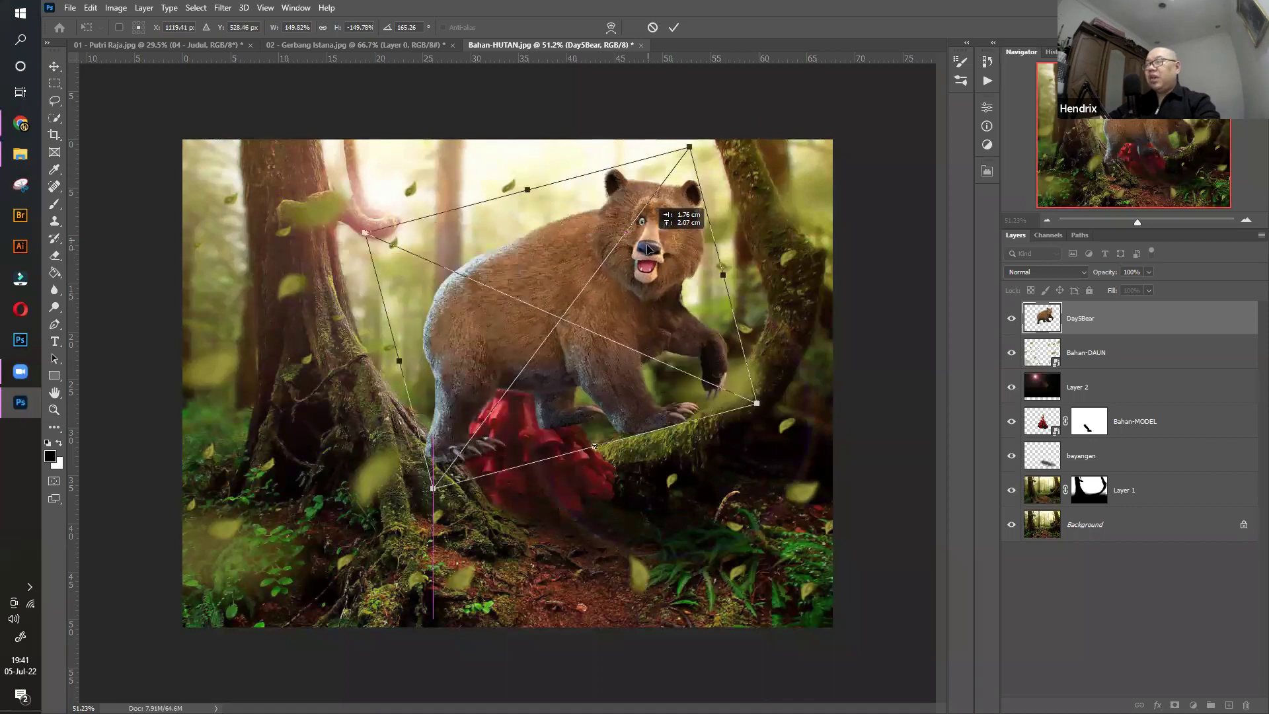
drag(688, 158, 684, 166)
drag(634, 249, 650, 242)
drag(693, 164, 696, 165)
drag(671, 264, 675, 267)
key(Return)
drag(1116, 379, 1121, 439)
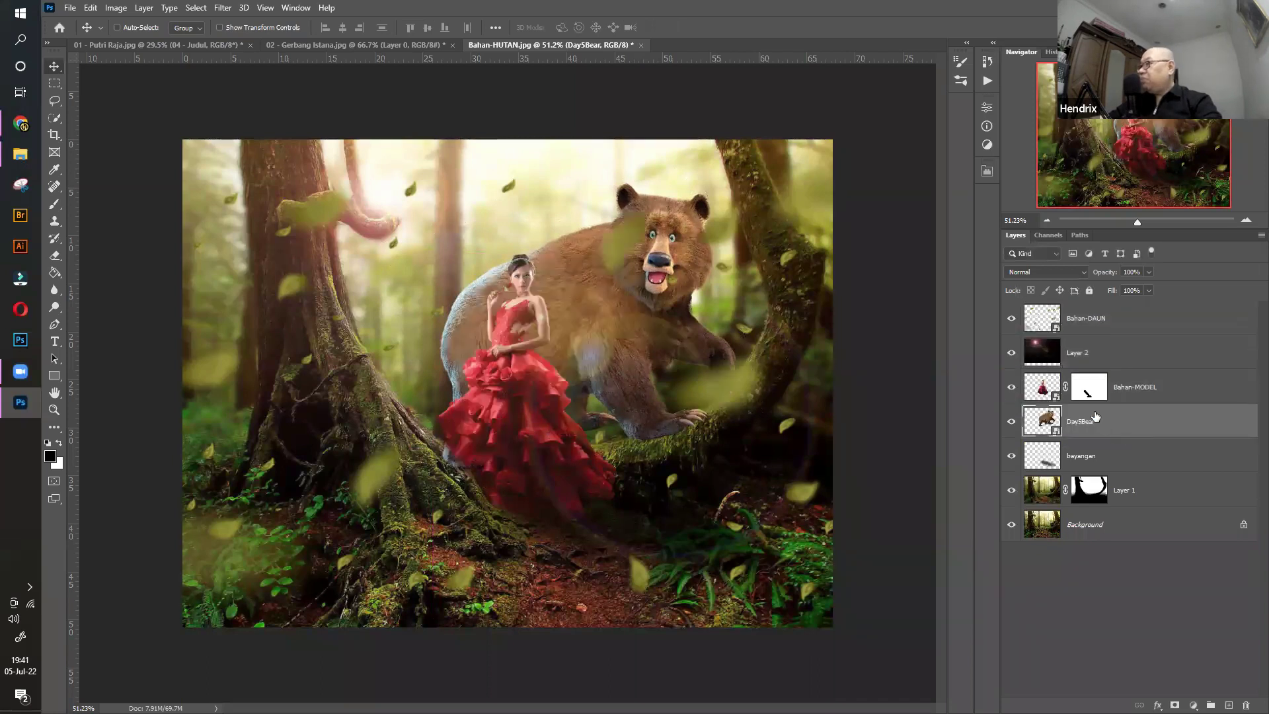
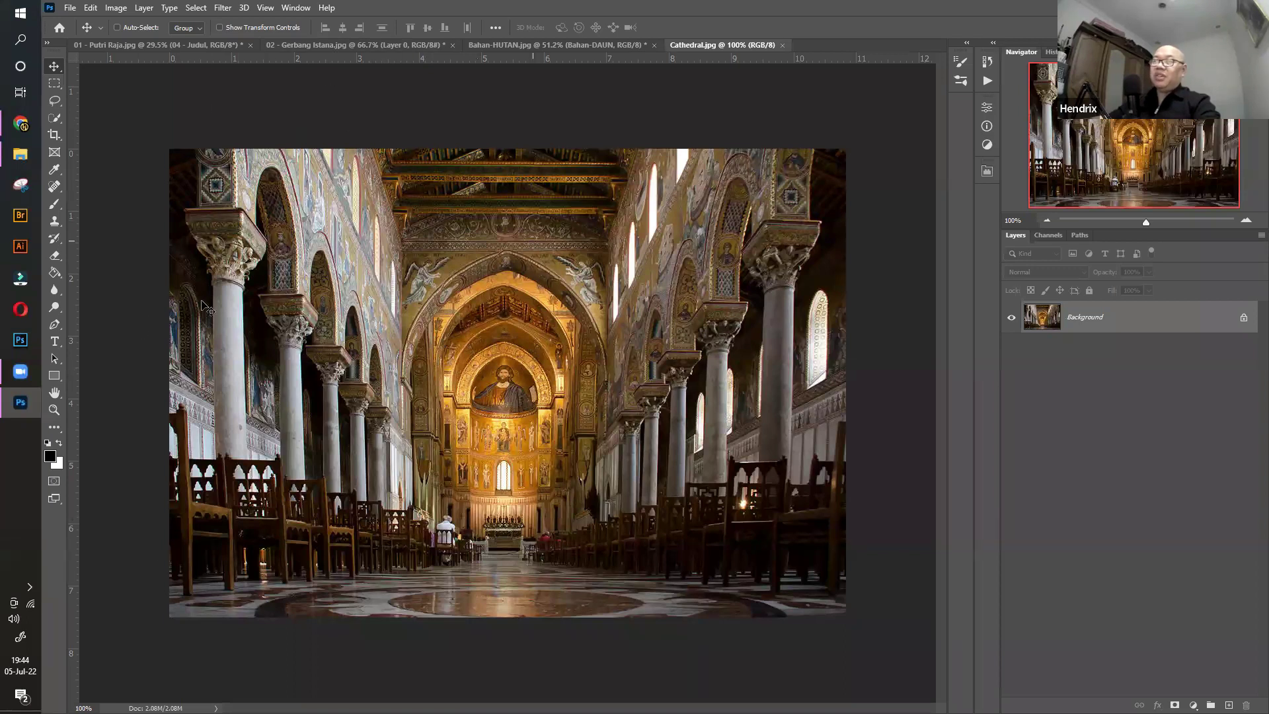
Place the Maleficent image from the file folder into the Cathedral photo and scale it to about 12.5%
click(24, 155)
click(276, 204)
drag(274, 205, 489, 413)
drag(695, 149, 559, 363)
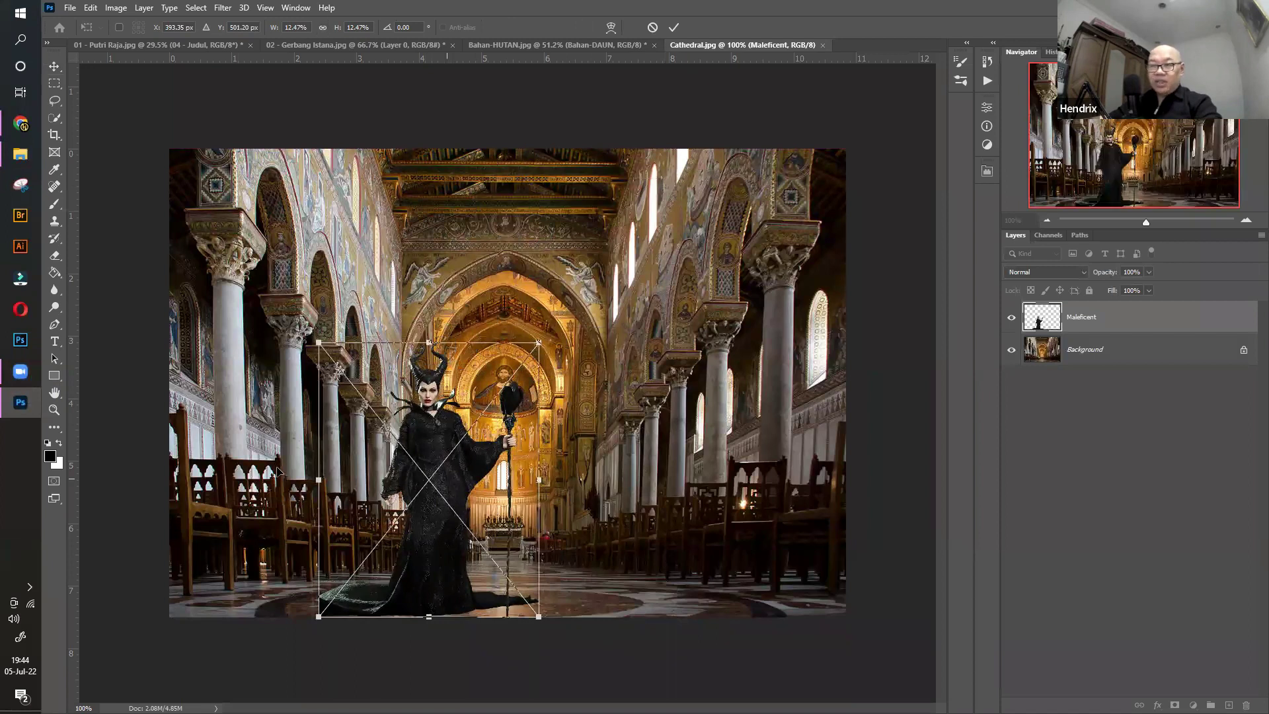
Enlarge the Maleficent figure to about 14% and position her in the middle of the cathedral aisle
drag(444, 483, 277, 468)
mouse_move(373, 327)
mouse_down()
mouse_move(401, 290)
mouse_move(387, 308)
mouse_up()
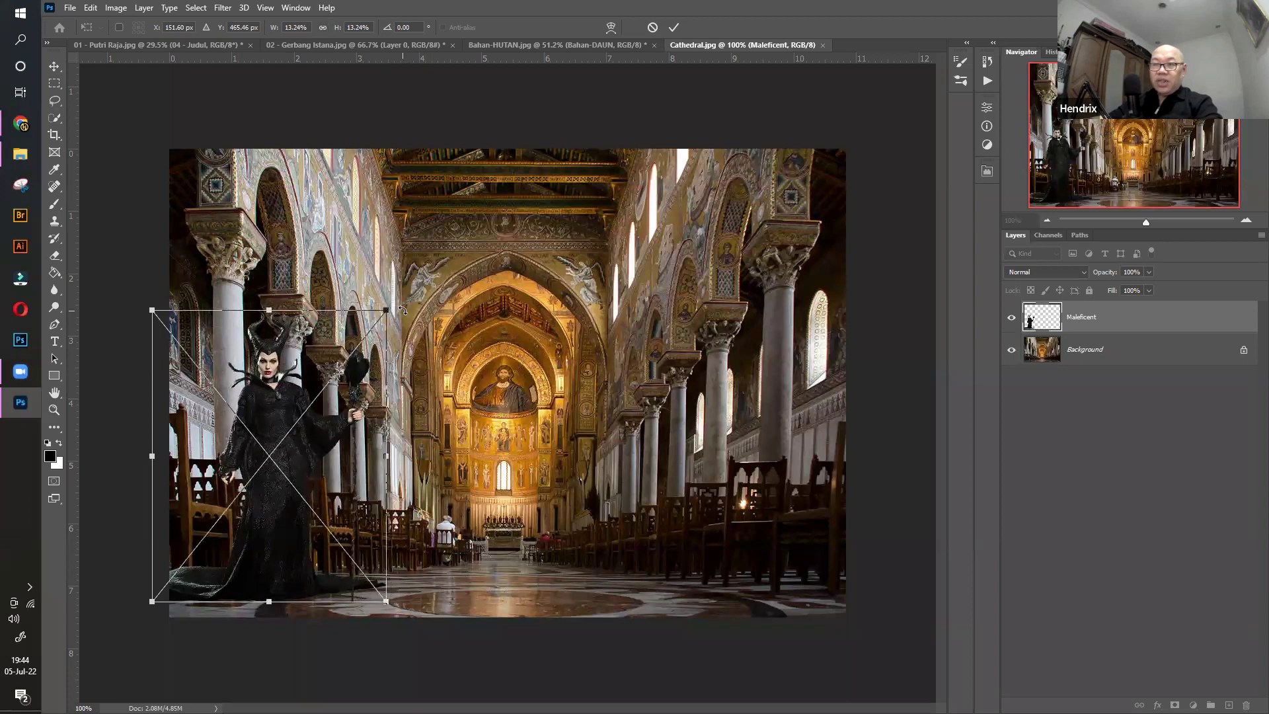
mouse_move(177, 538)
mouse_down()
mouse_move(211, 537)
mouse_move(185, 548)
mouse_up()
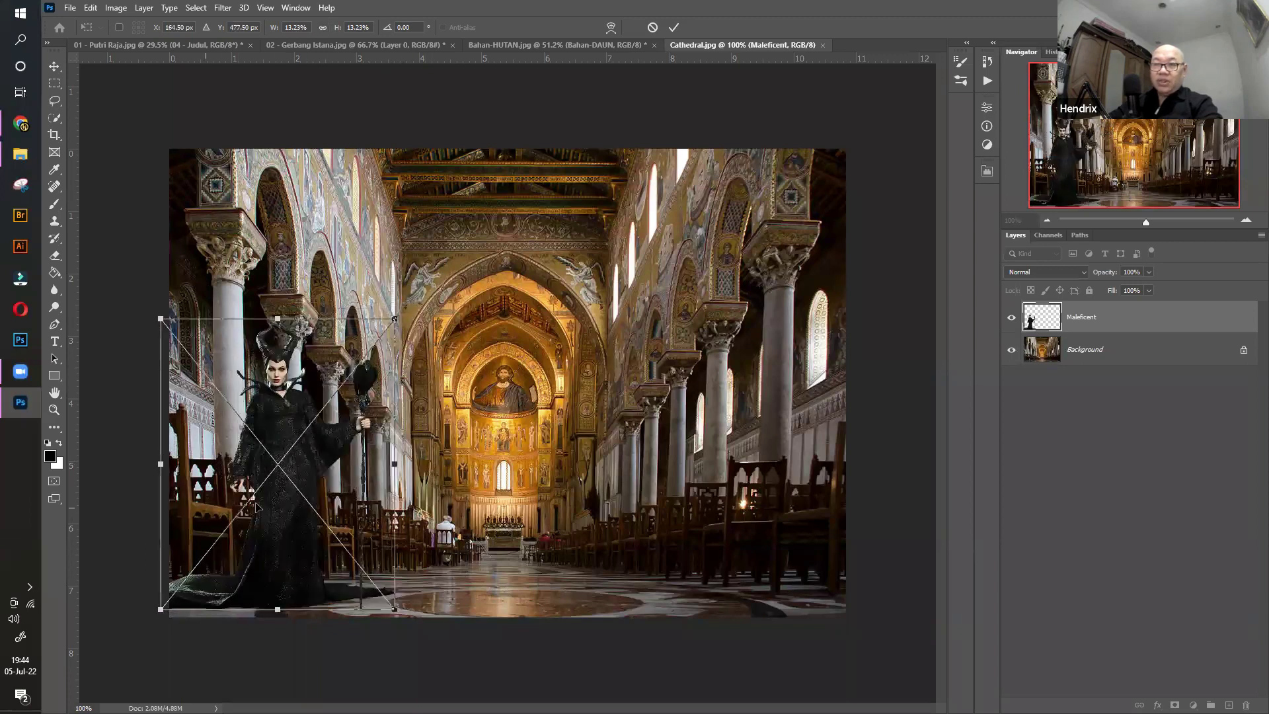
drag(319, 469, 315, 467)
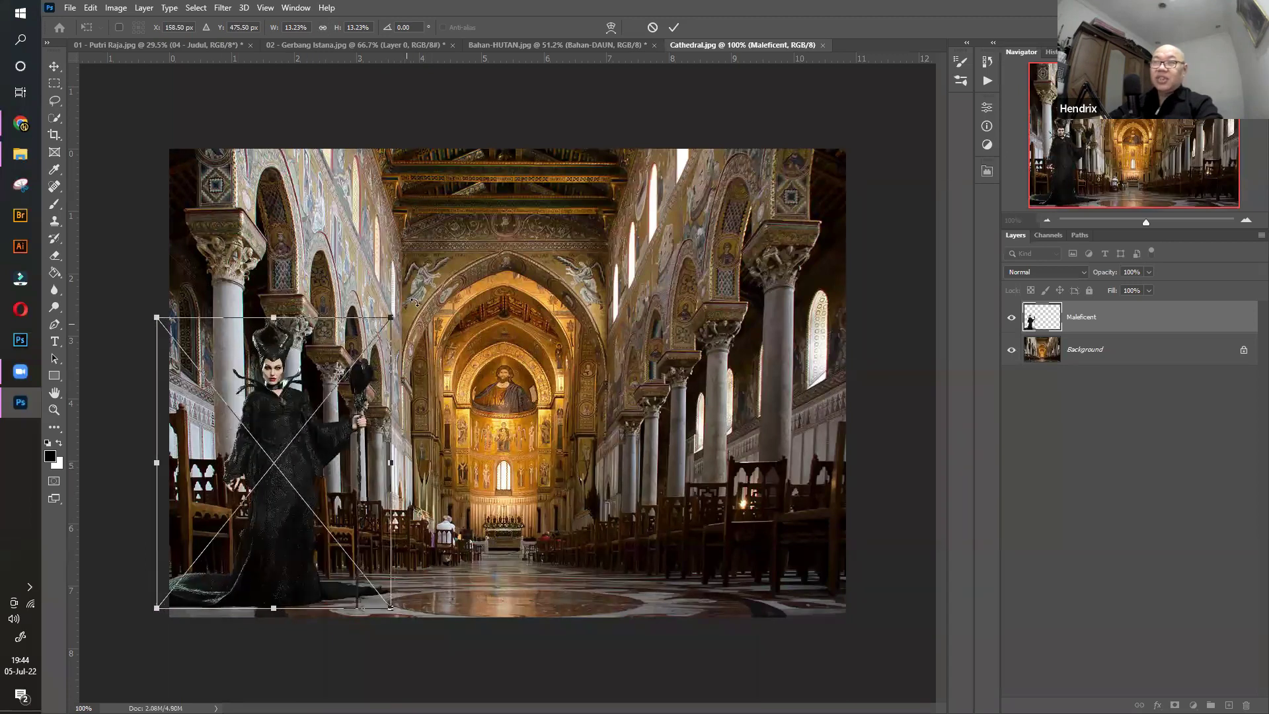
drag(392, 317, 414, 303)
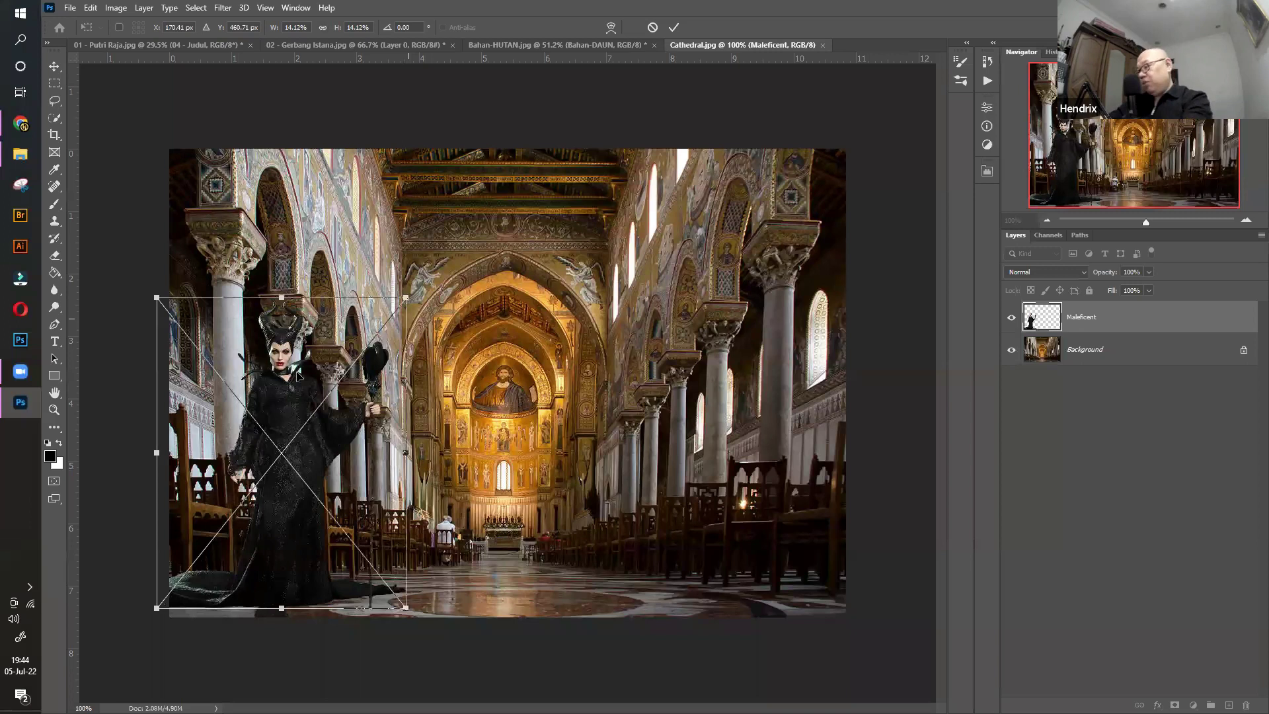
key(Return)
drag(287, 451, 503, 458)
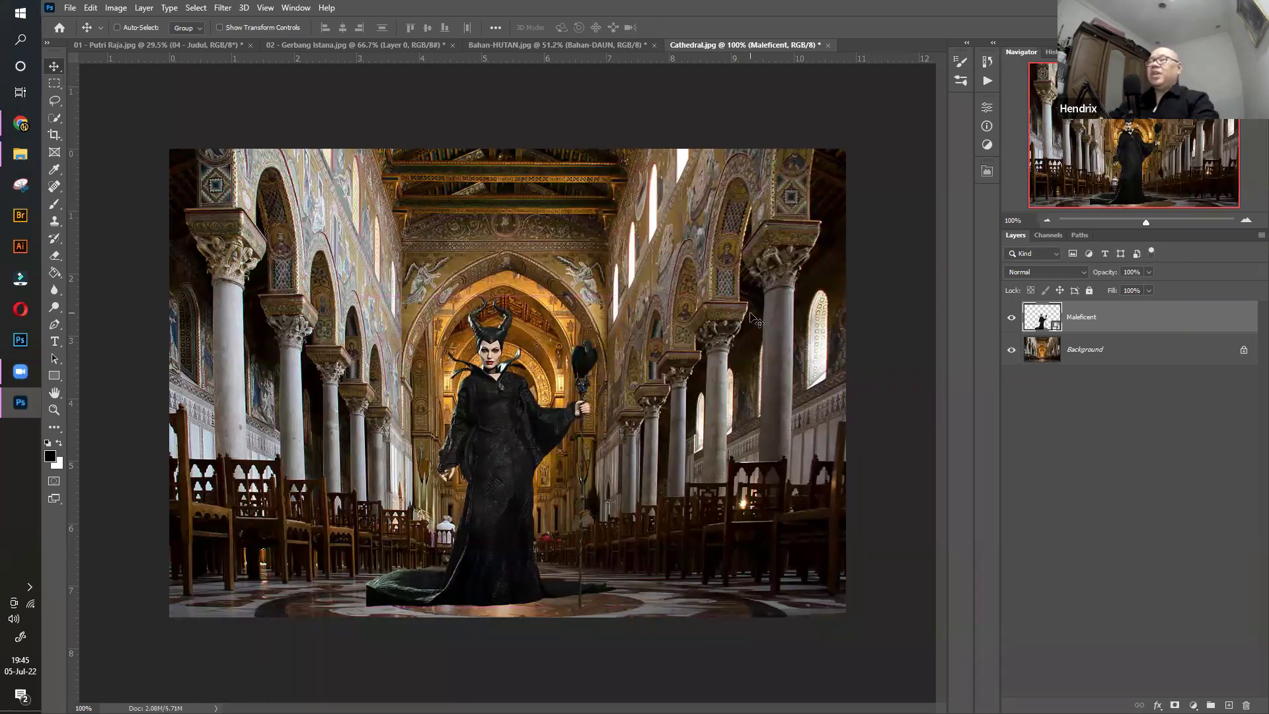
Examine the light and shadow on the Maleficent figure's horns and face up close against the cathedral background
click(54, 410)
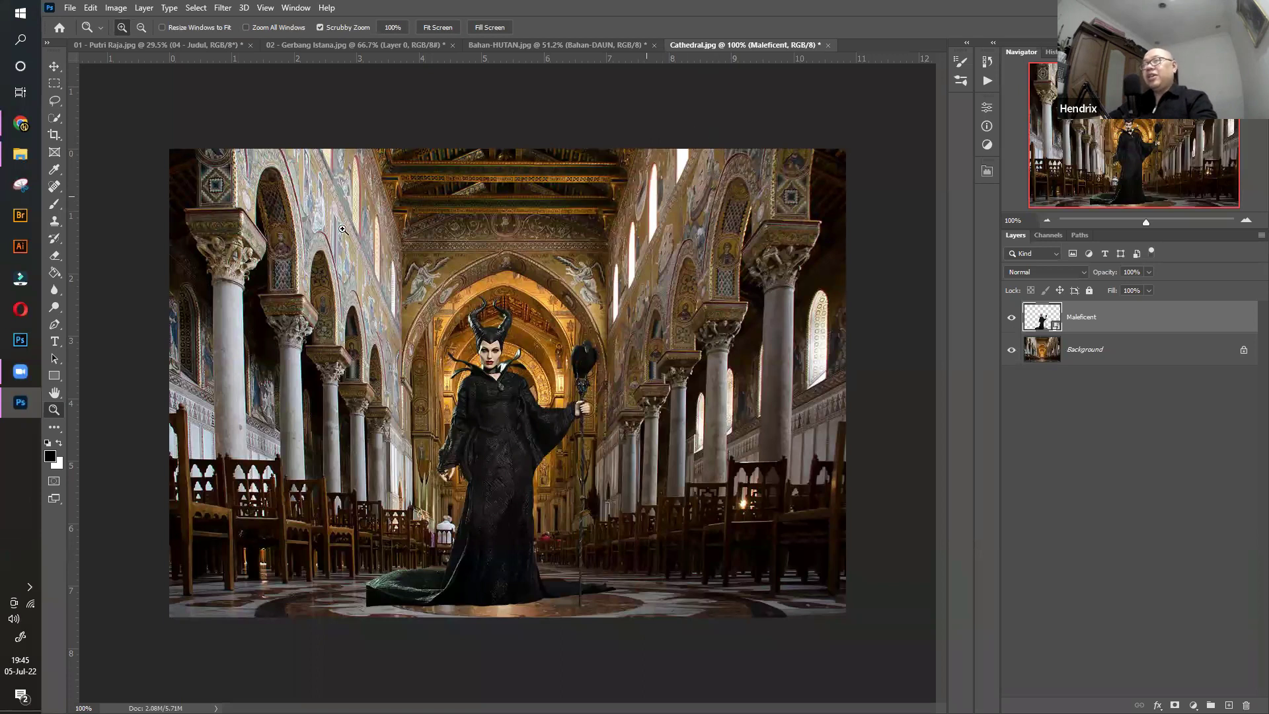
drag(526, 326, 554, 335)
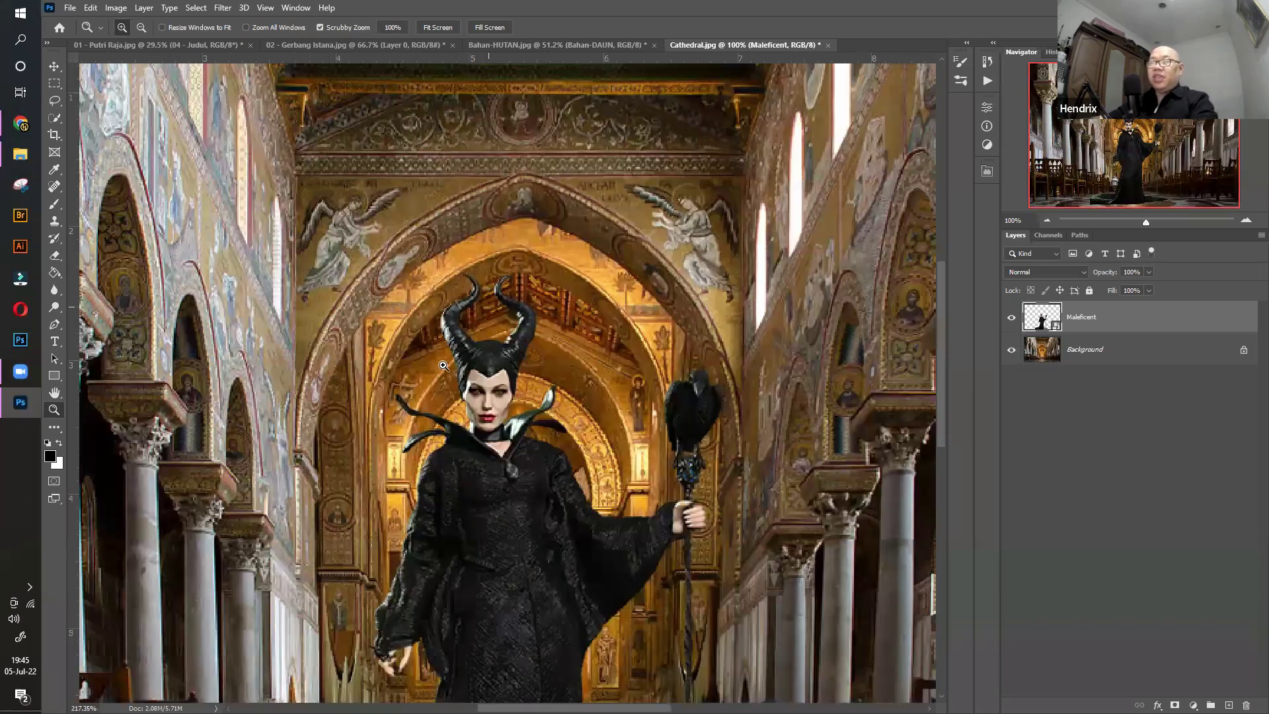
drag(433, 327, 445, 329)
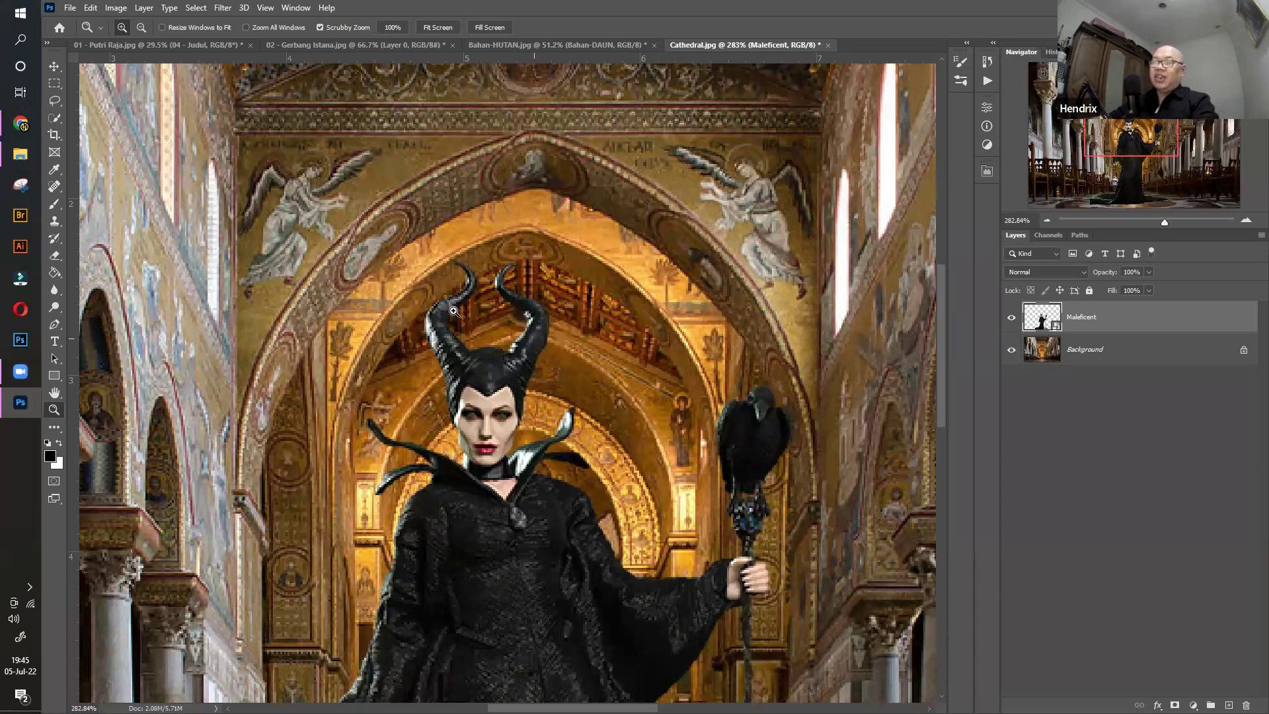
drag(485, 357, 447, 292)
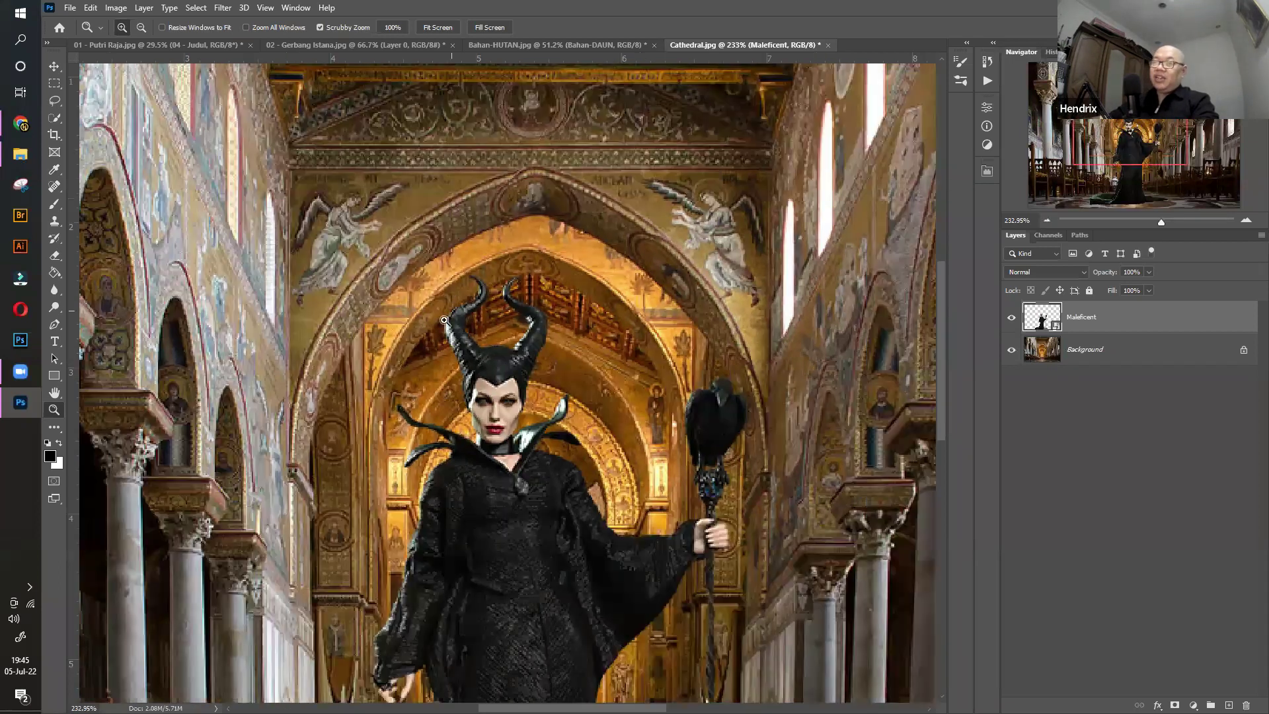
click(446, 303)
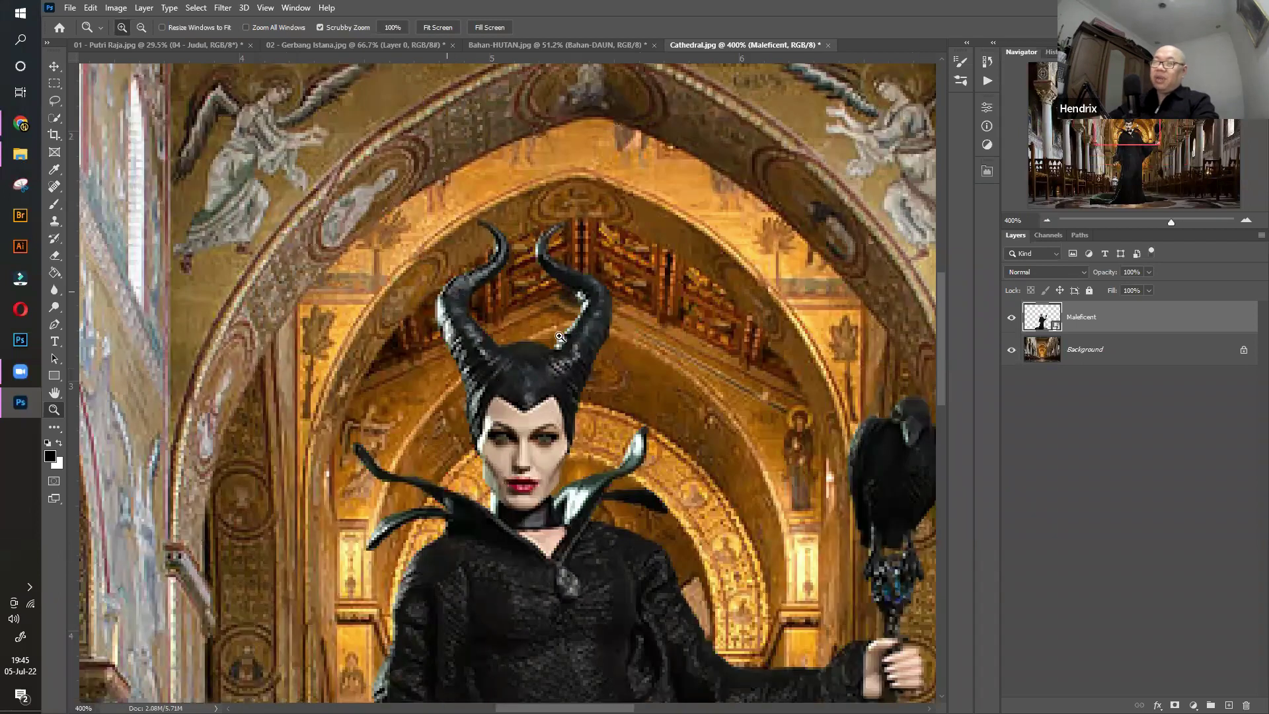
drag(542, 329, 546, 456)
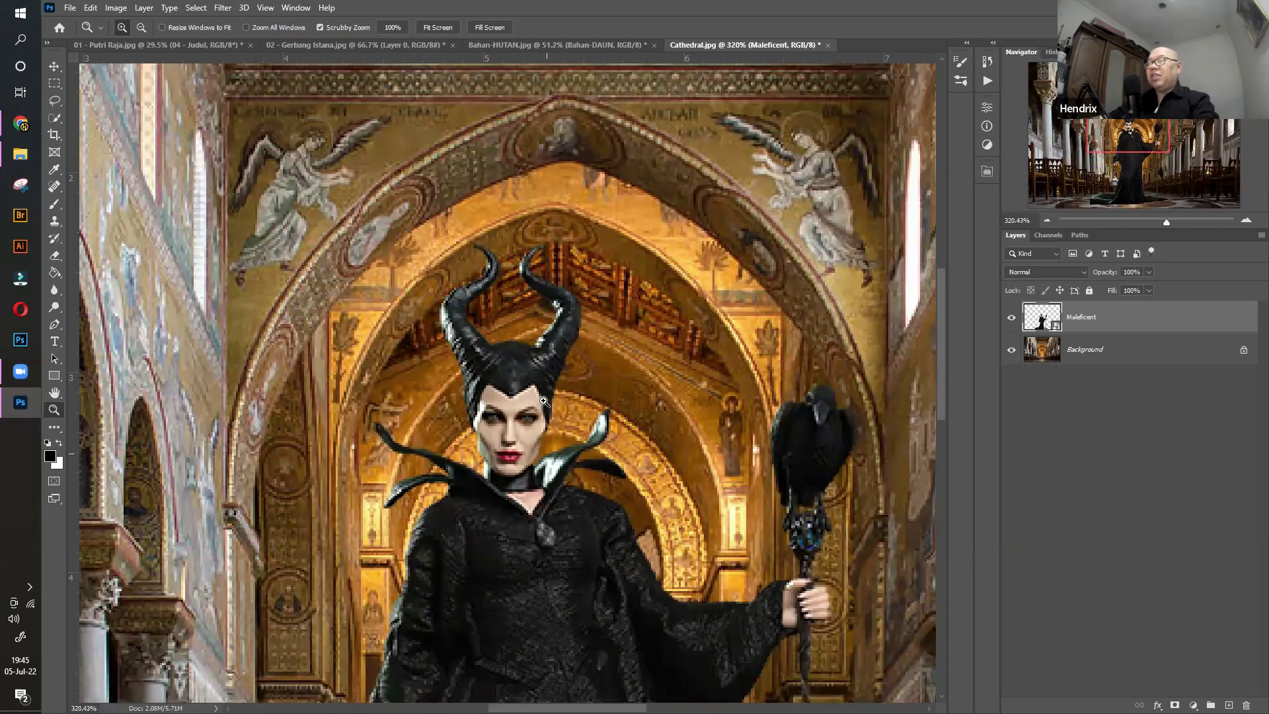
key(ctrl+0)
Flip the Maleficent figure horizontally with Free Transform
click(54, 66)
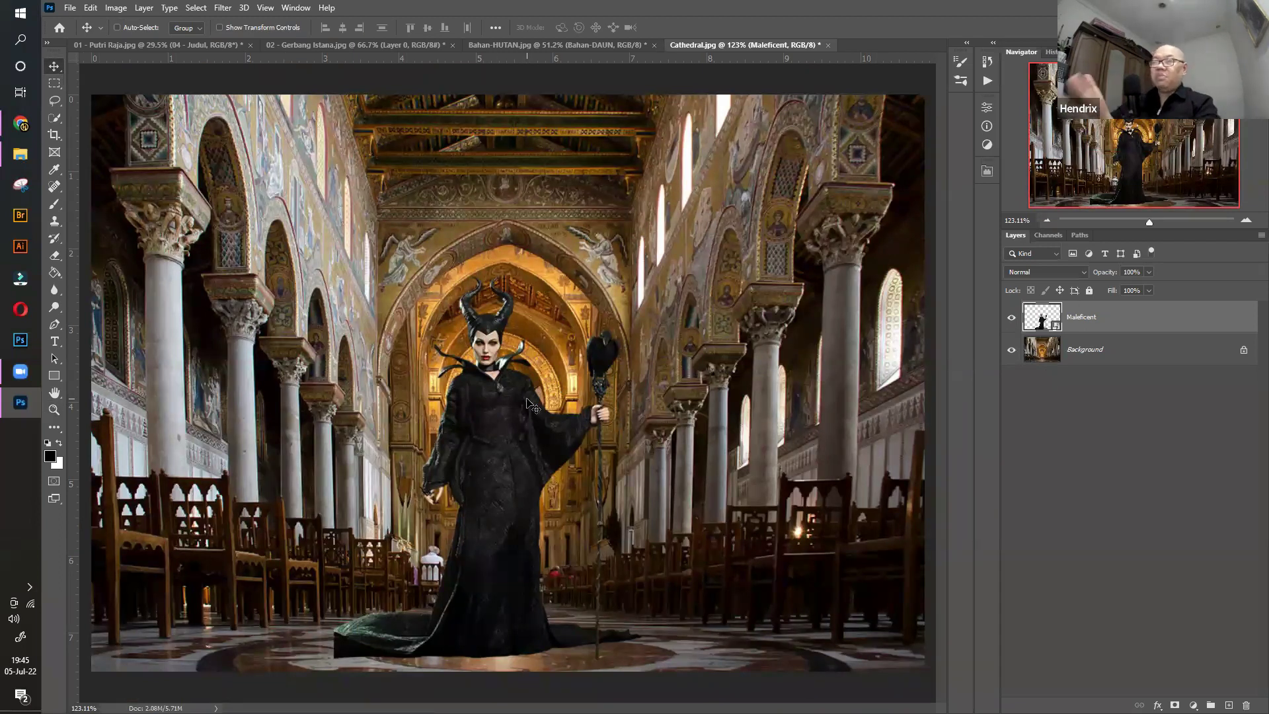
key(ctrl+t)
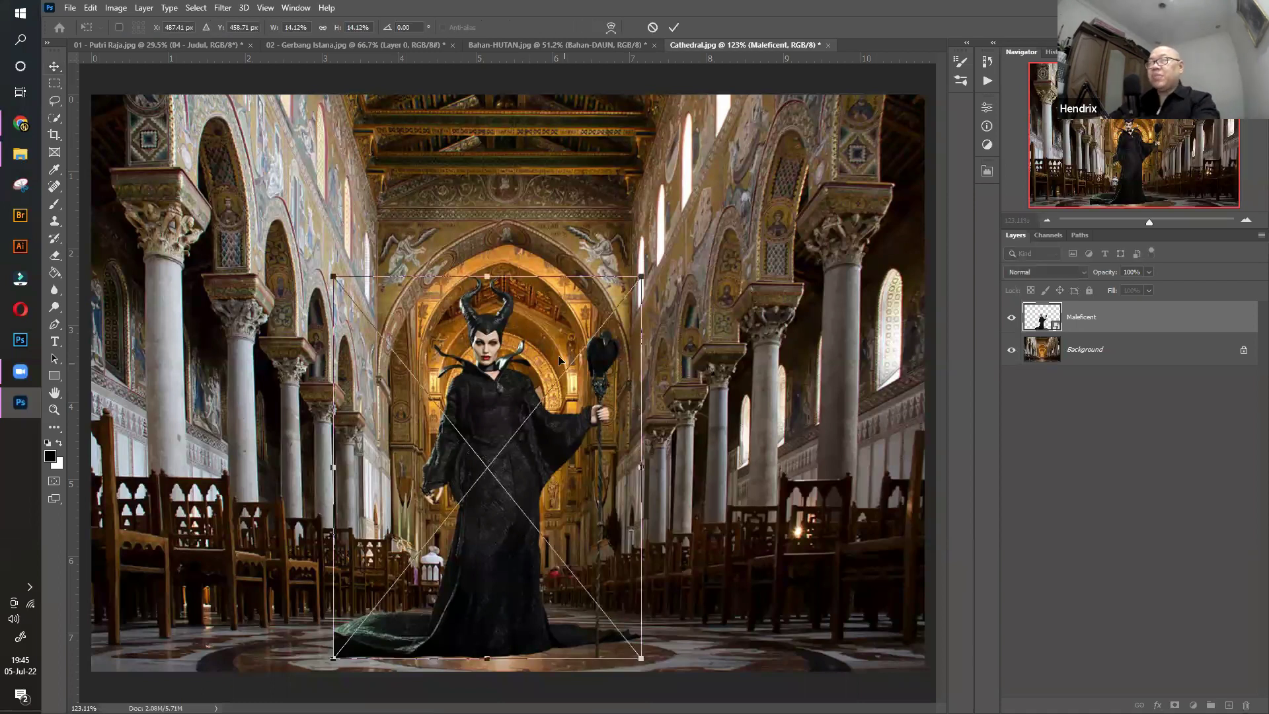
right_click(512, 399)
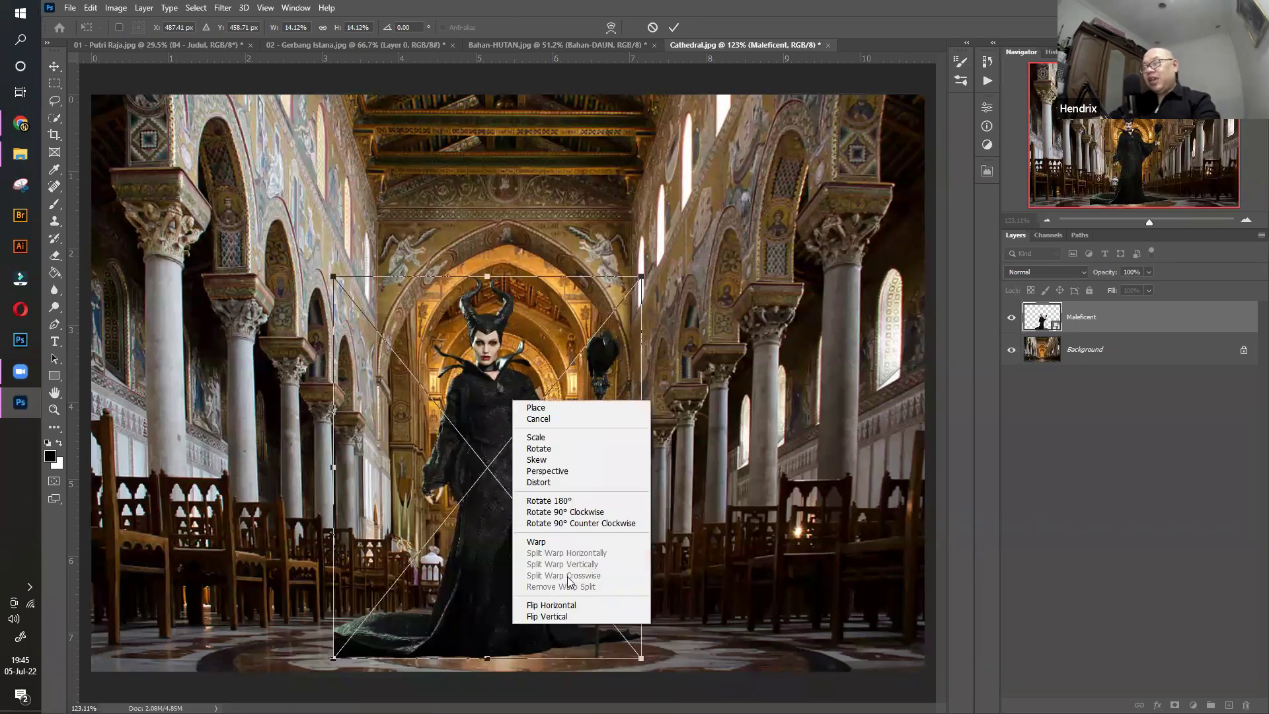
click(551, 605)
key(Return)
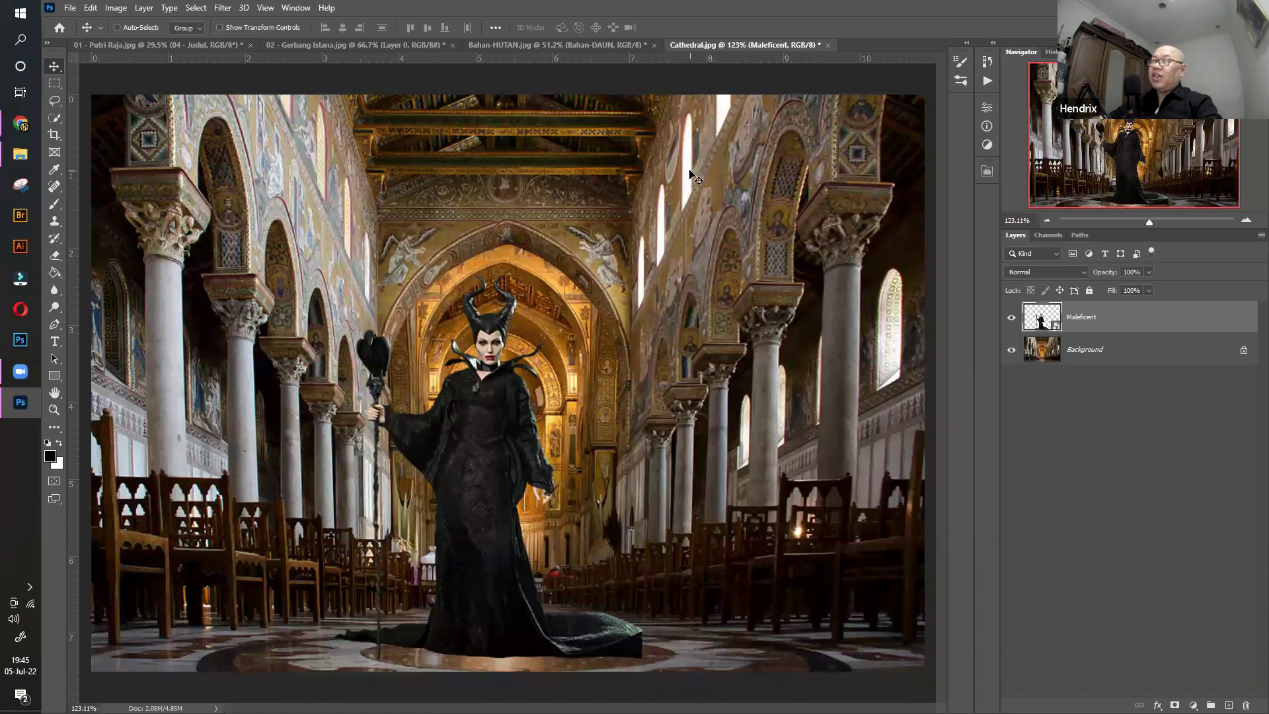
Check the flipped Maleficent figure up close against the cathedral and shift her slightly toward the right side of the aisle
key(z)
drag(566, 310, 572, 312)
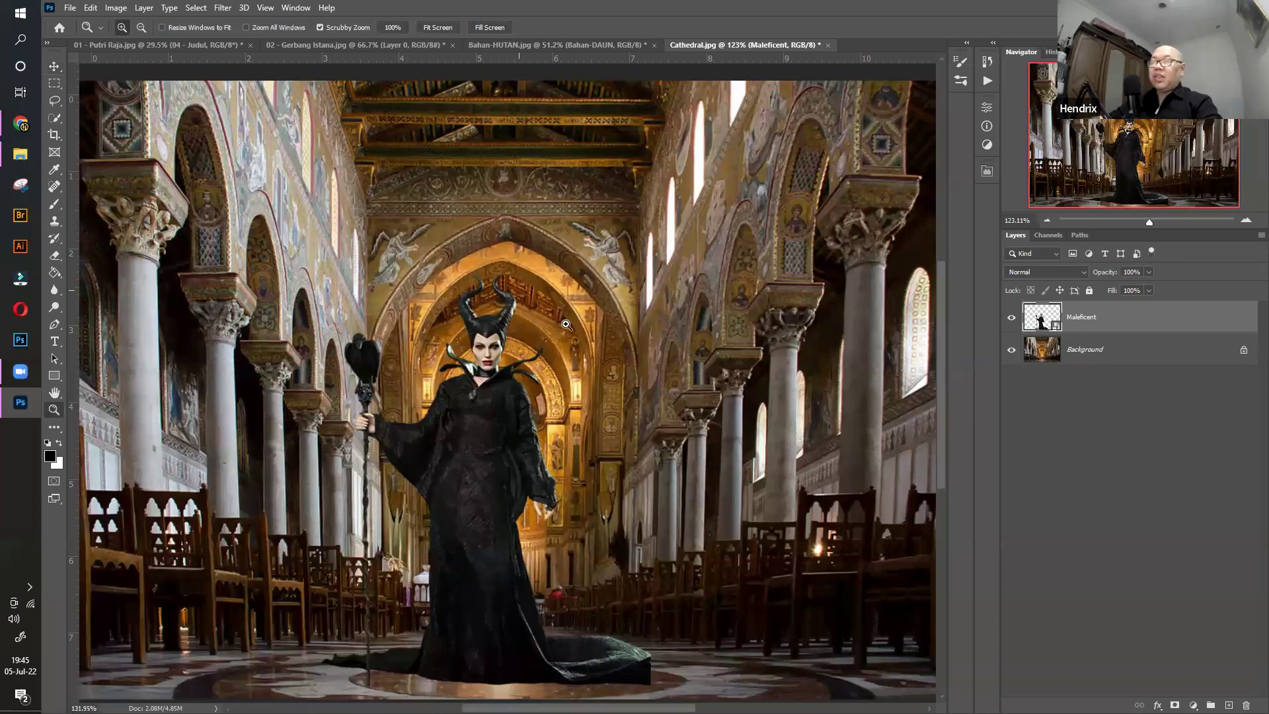
click(512, 329)
drag(525, 392, 414, 337)
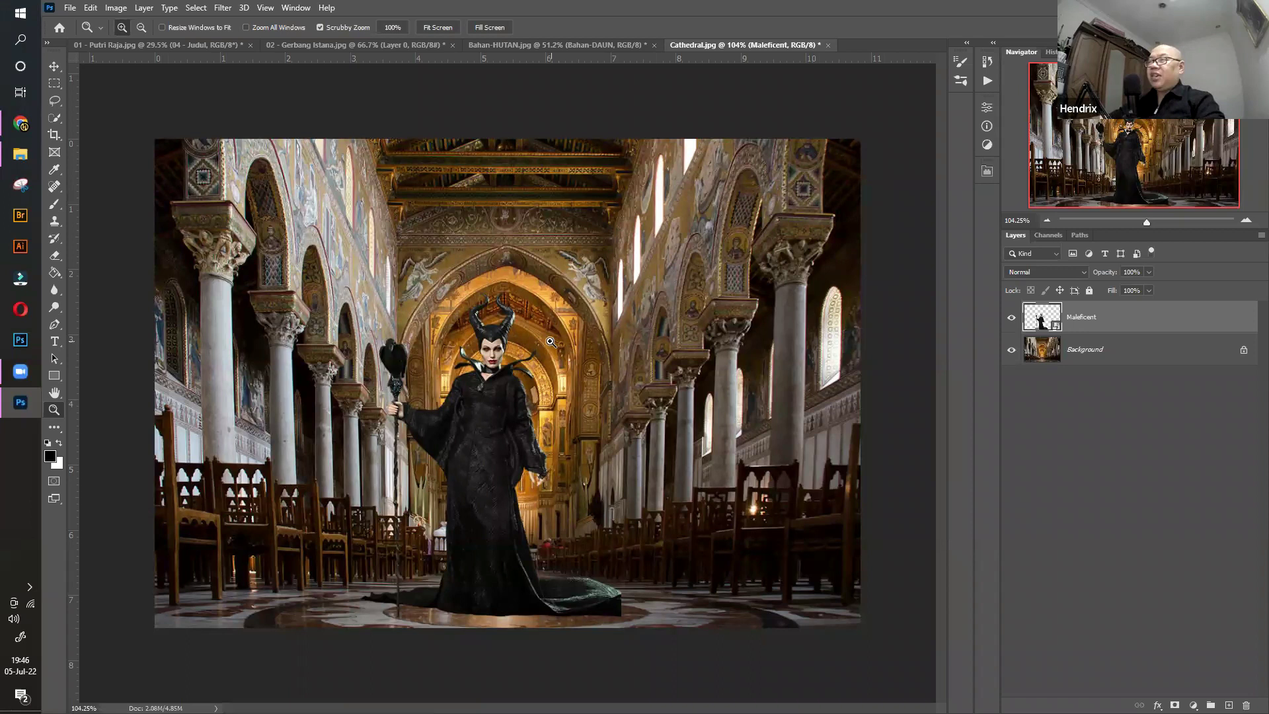
key(v)
drag(477, 434, 482, 441)
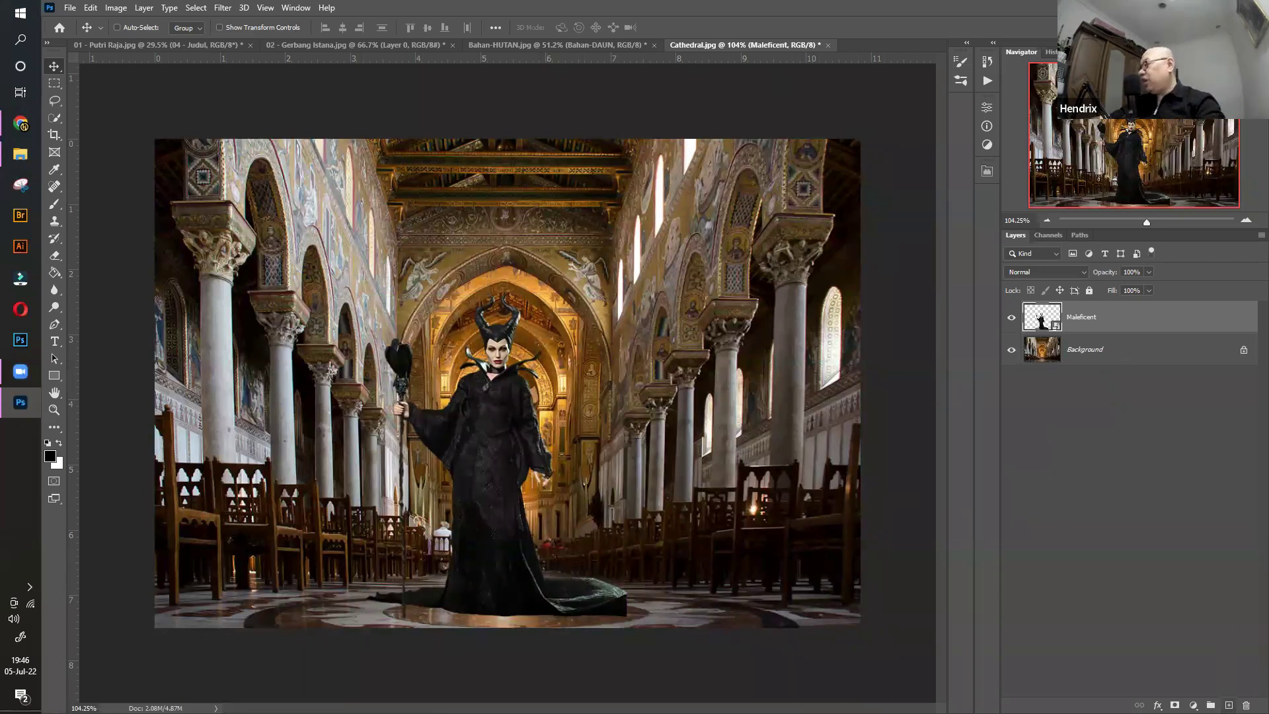
Add a new layer named bayangan and place it beneath the Maleficent layer
key(ctrl+shift+alt+n)
double_click(1078, 320)
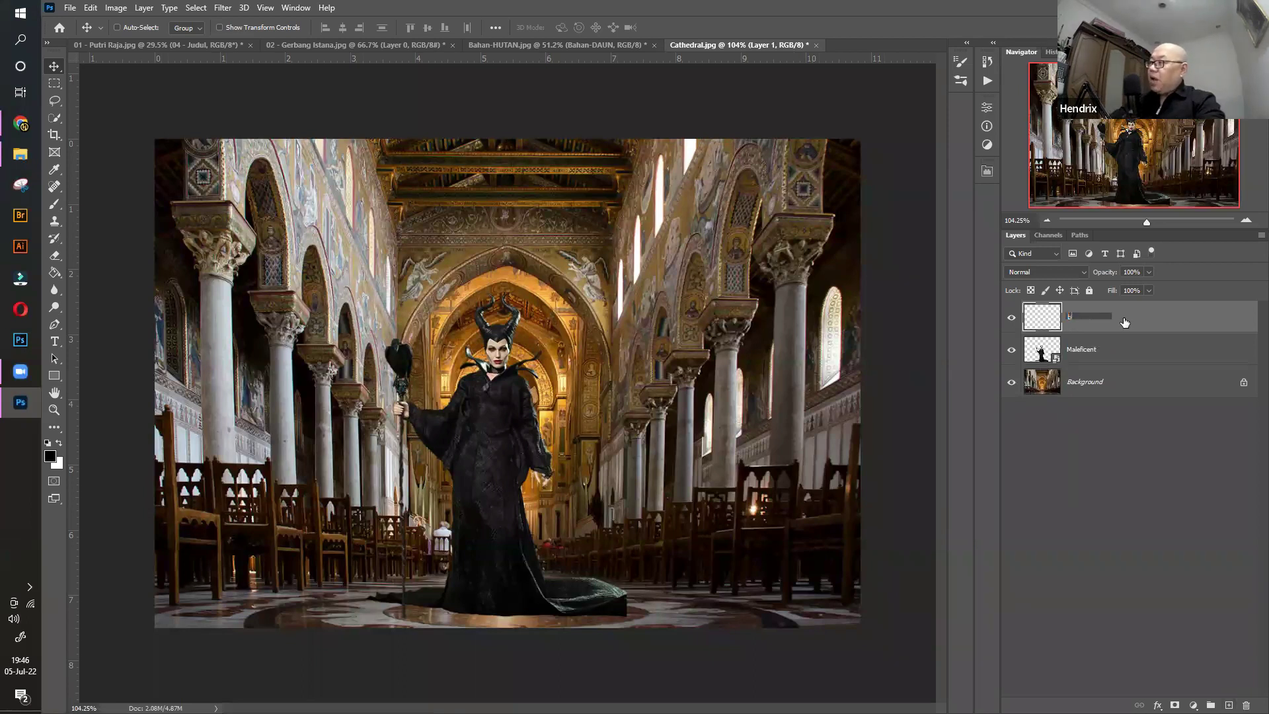
text(bayangan)
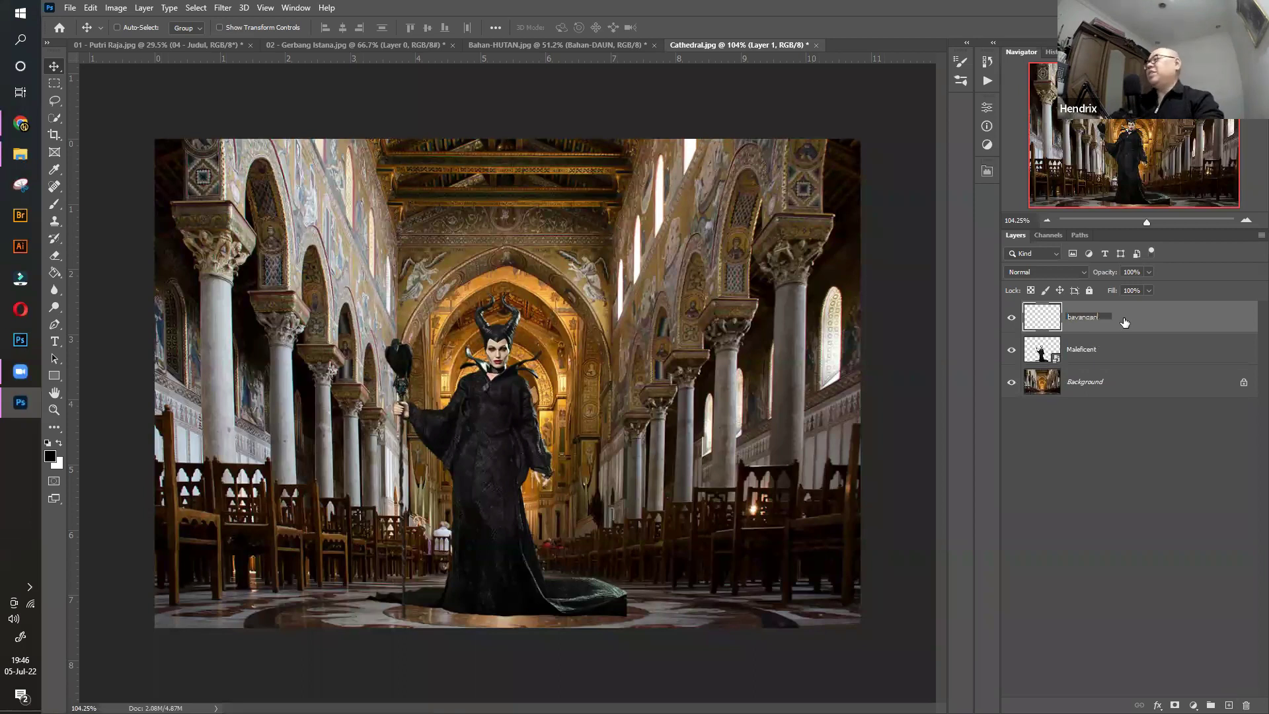
key(Return)
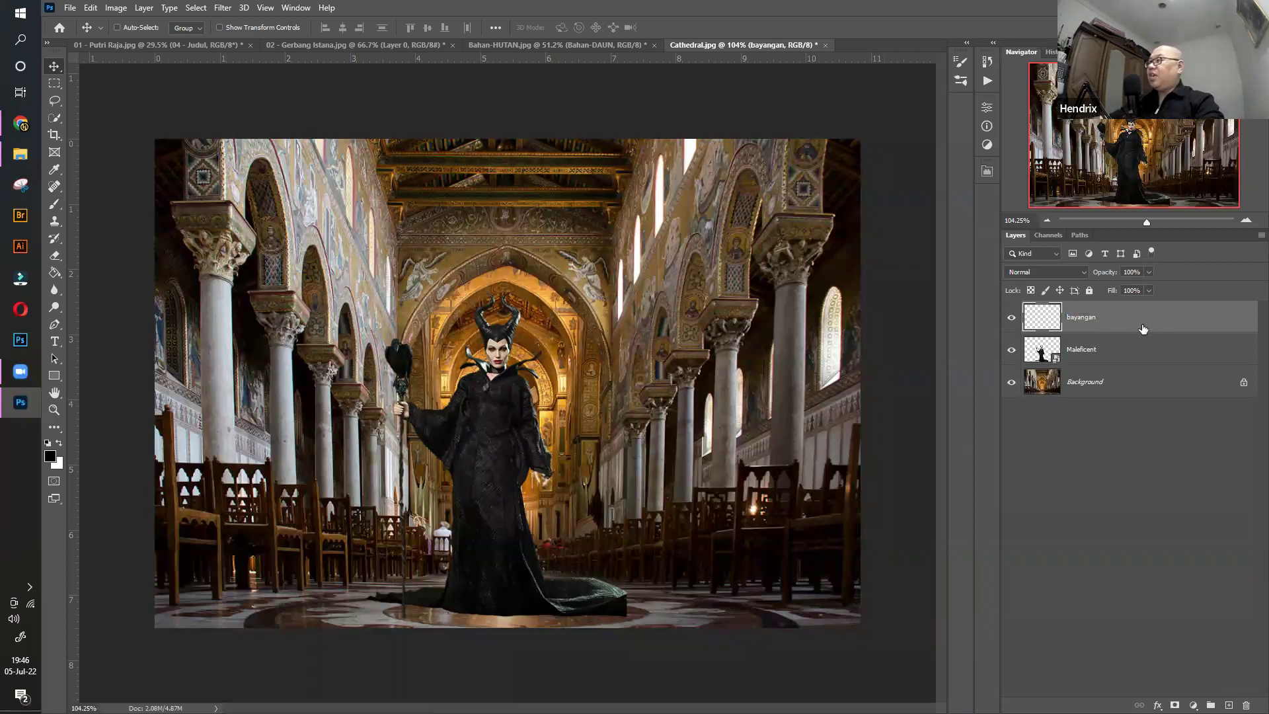
drag(1116, 318, 1028, 362)
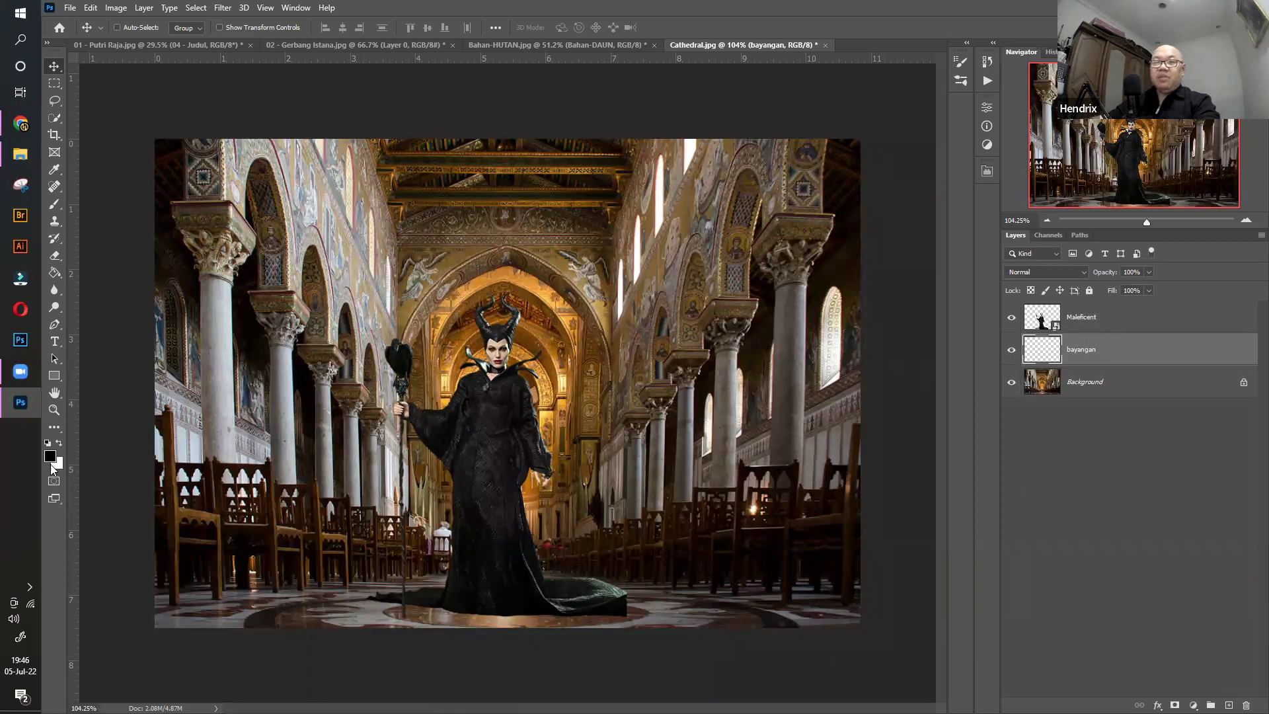
Paint a soft black shadow on the floor around the hem of Maleficent's gown, using a 30% opacity brush reduced to about 50 px
click(54, 204)
key(bracketleft)
key(bracketleft)
key(bracketleft)
key(bracketleft)
key(bracketleft)
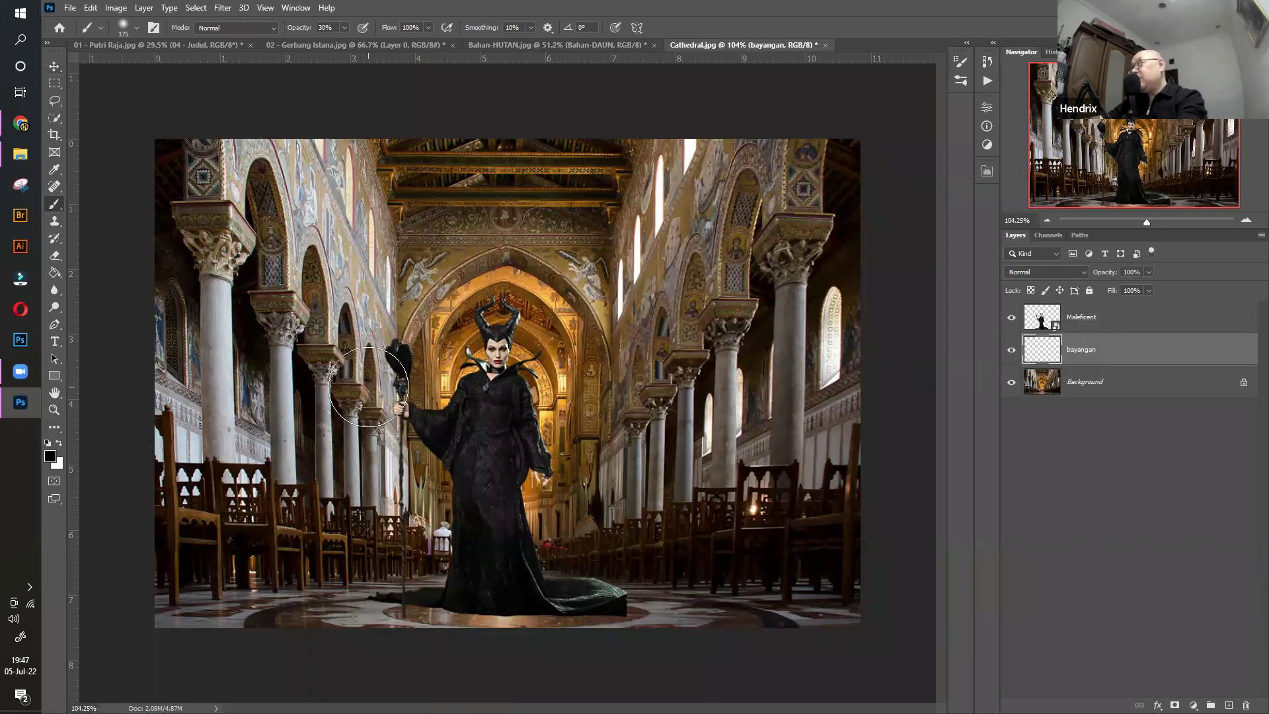
key(bracketleft)
key(bracketleft)
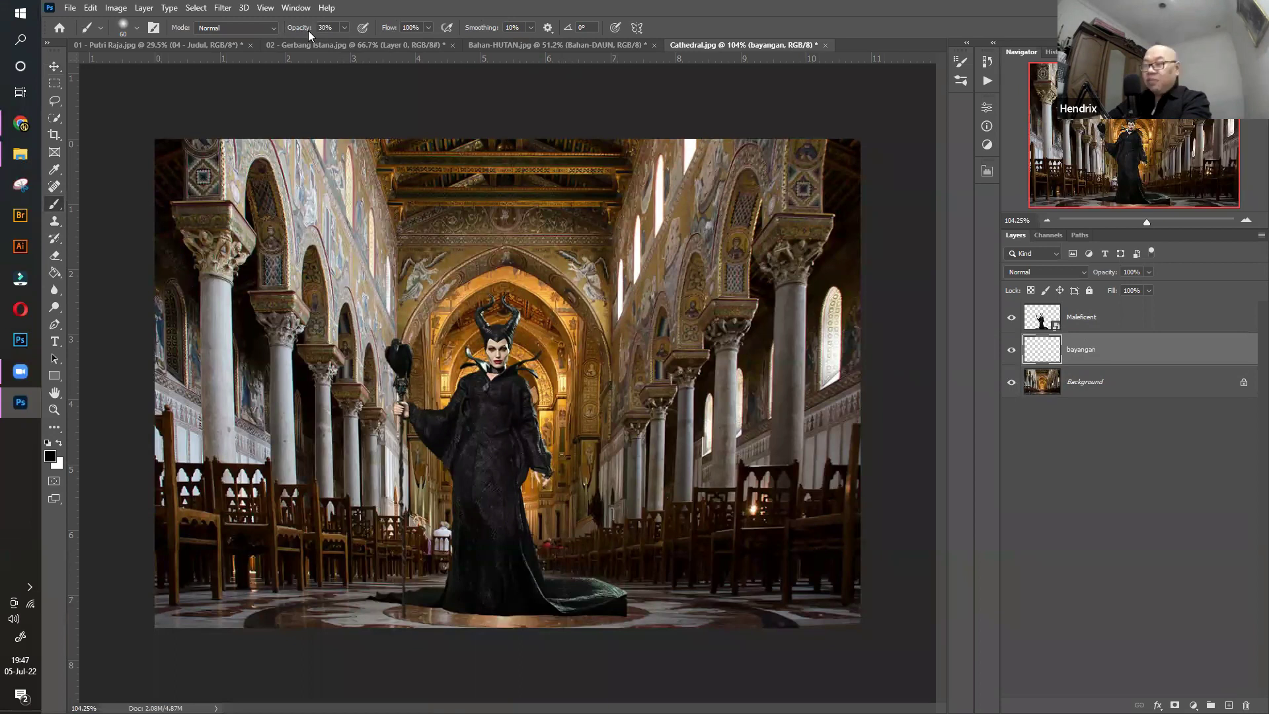
key(bracketleft)
mouse_move(436, 606)
mouse_down()
mouse_move(484, 600)
mouse_move(258, 602)
mouse_up()
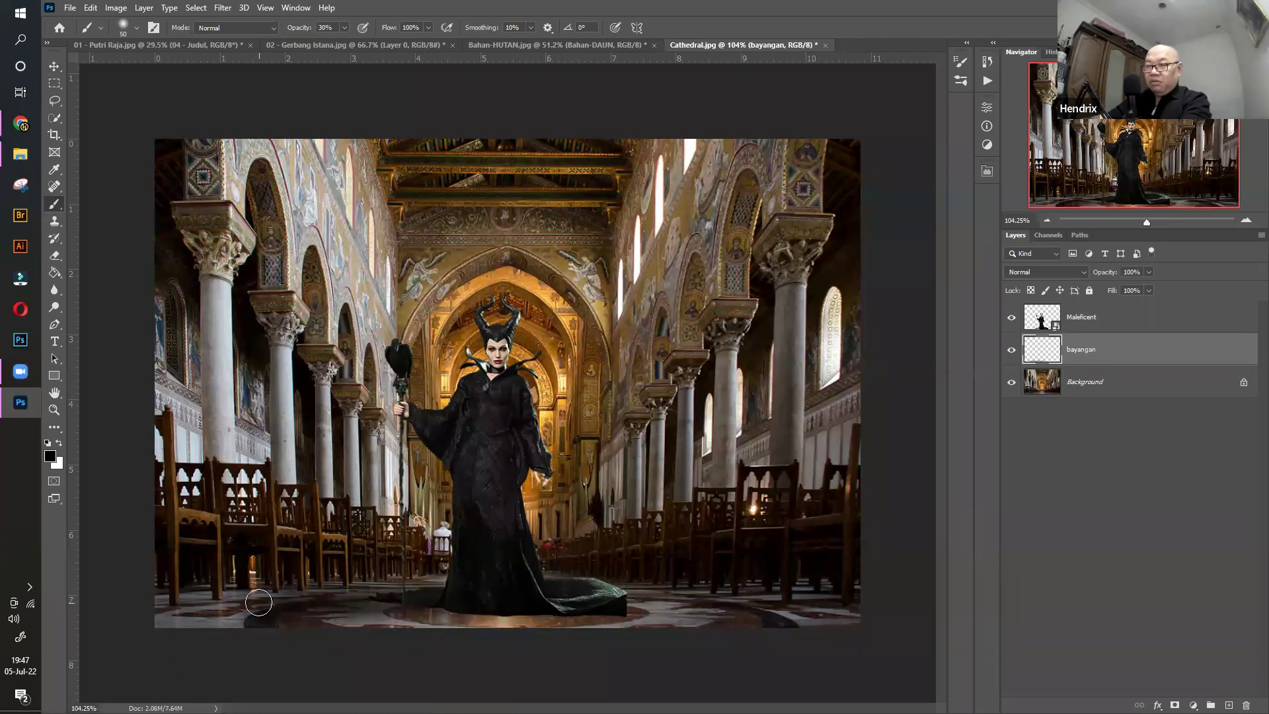
key(bracketleft)
drag(452, 604, 281, 608)
drag(569, 588, 228, 604)
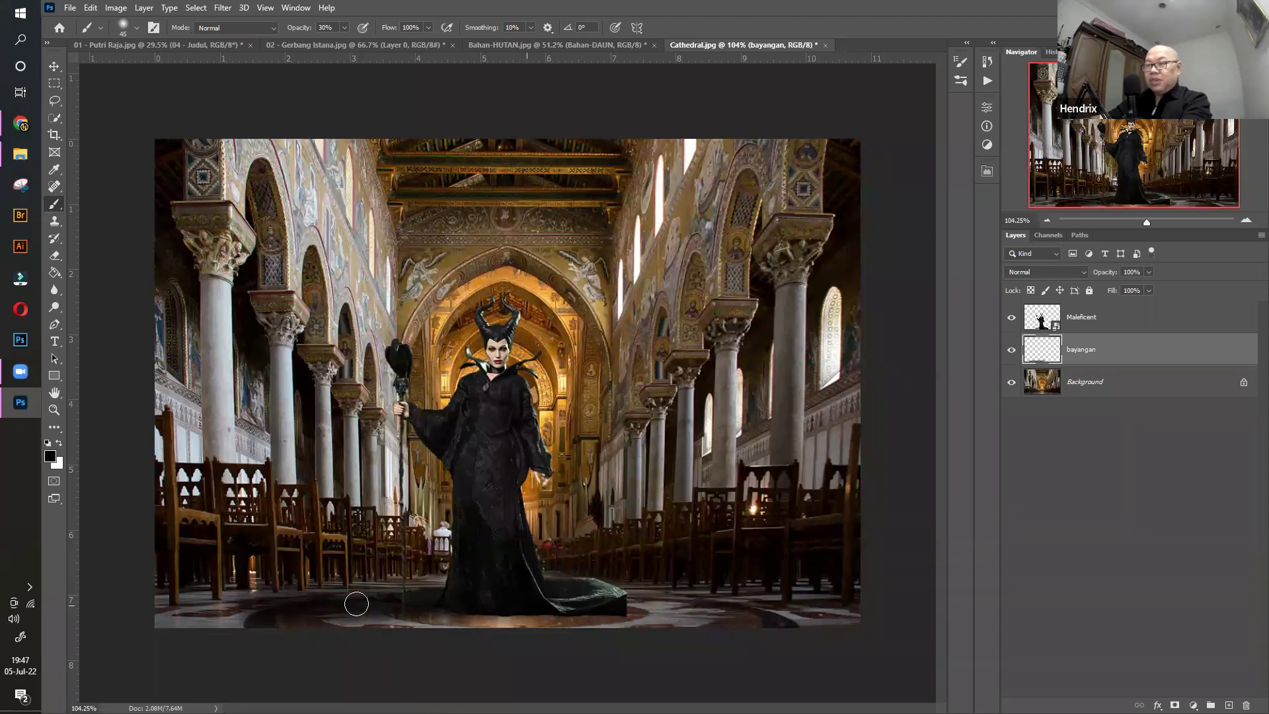
click(53, 189)
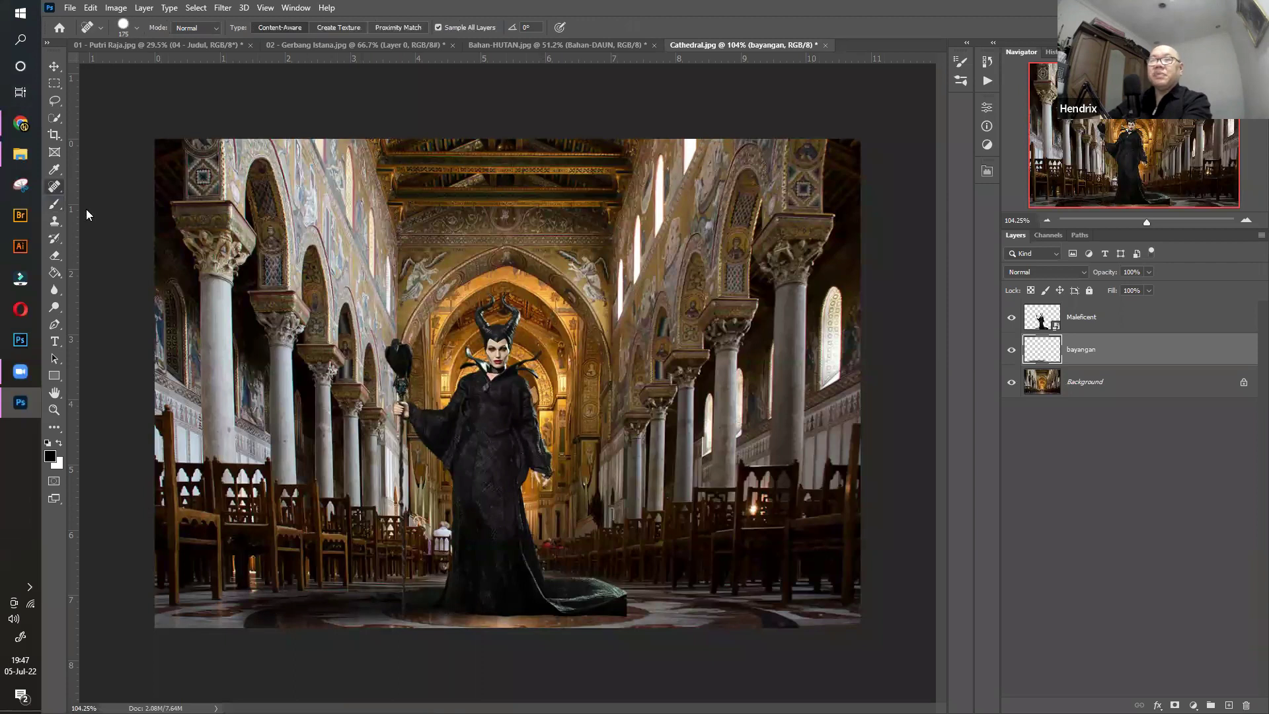
drag(471, 551, 347, 559)
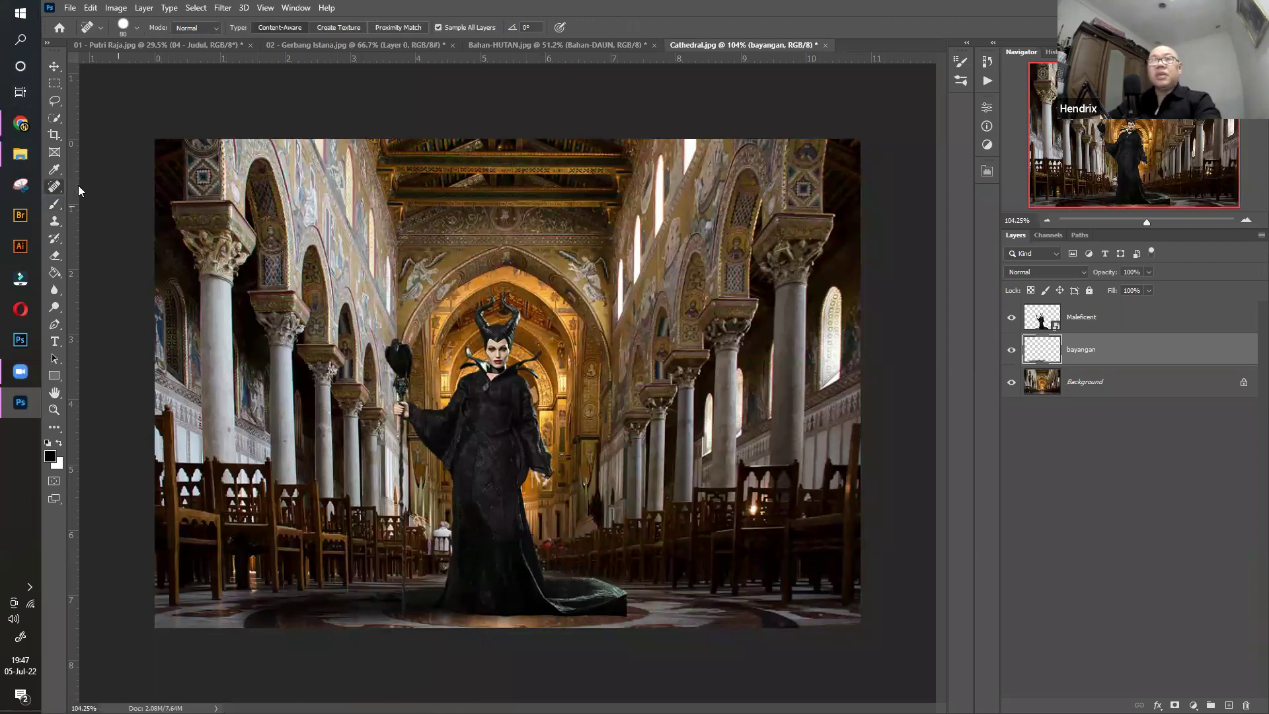
key(b)
click(55, 259)
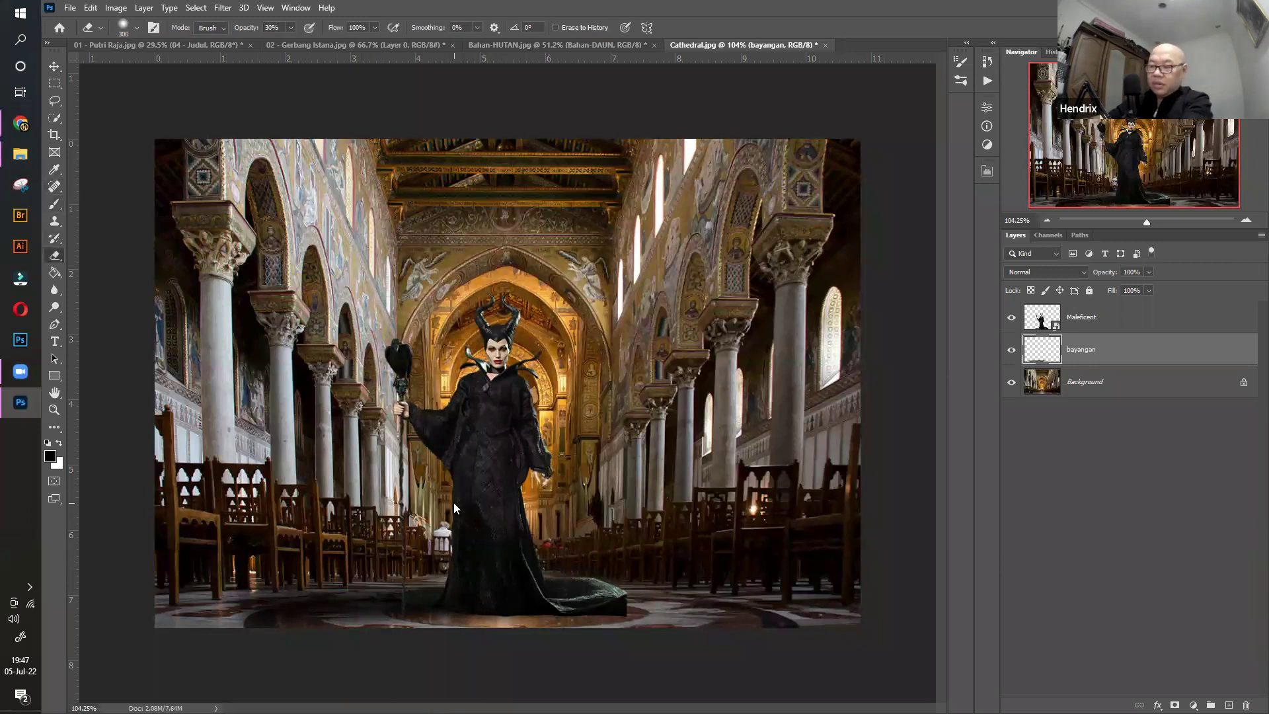
key(bracketleft)
key(bracketleft)
key(bracketleft)
key(bracketleft)
key(bracketleft)
key(bracketleft)
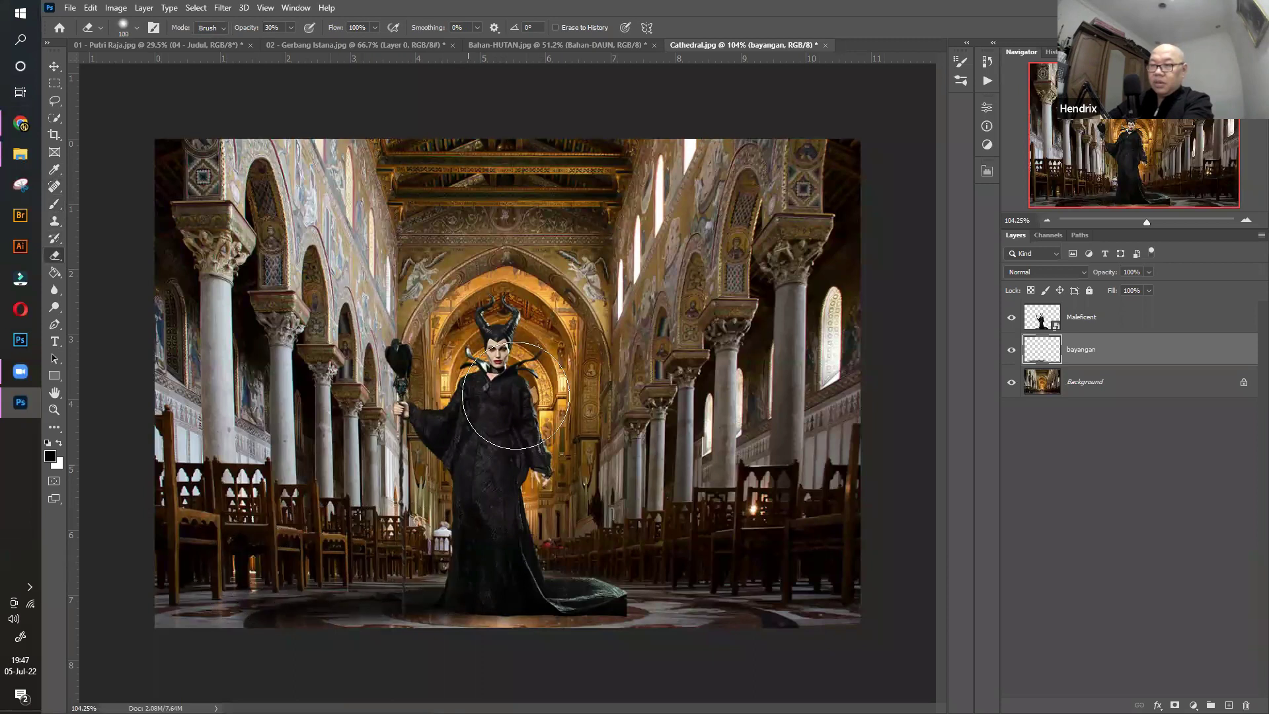
Compare the scene with and without the bayangan layer and lower that layer's opacity to 73%
click(54, 67)
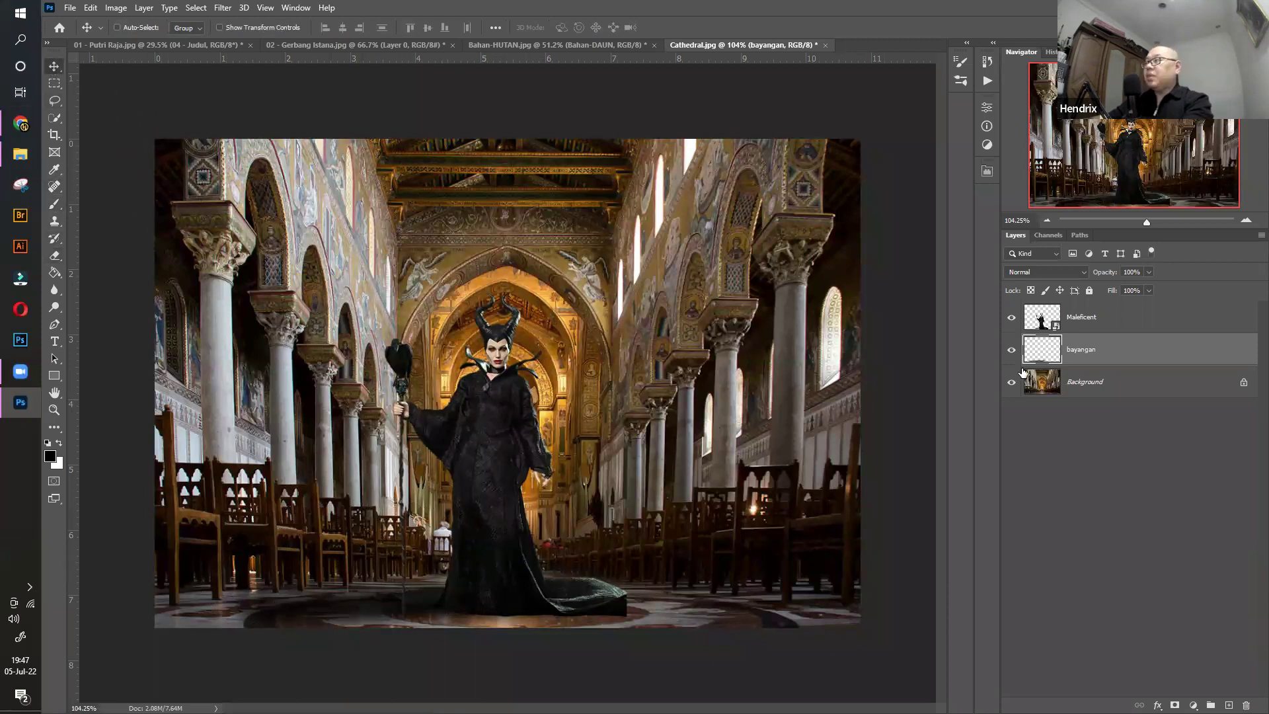
click(1011, 350)
click(1011, 353)
click(1011, 353)
click(1011, 353)
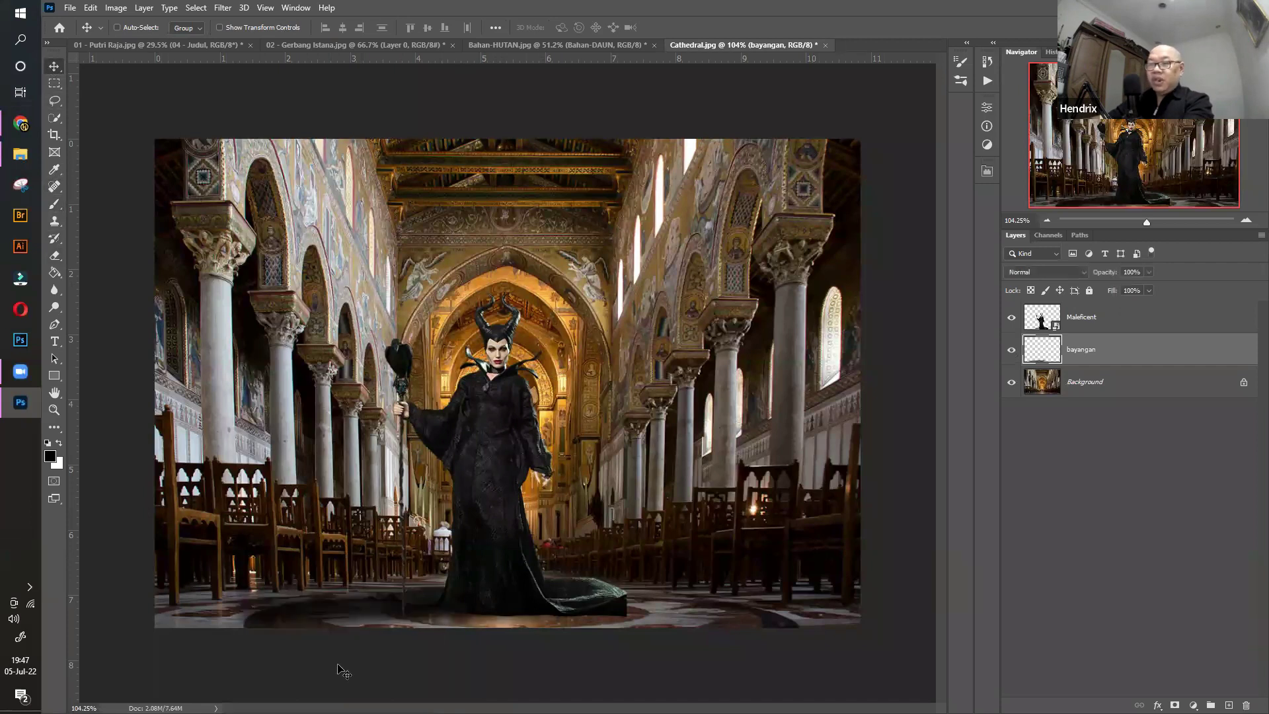
click(1149, 290)
click(1125, 288)
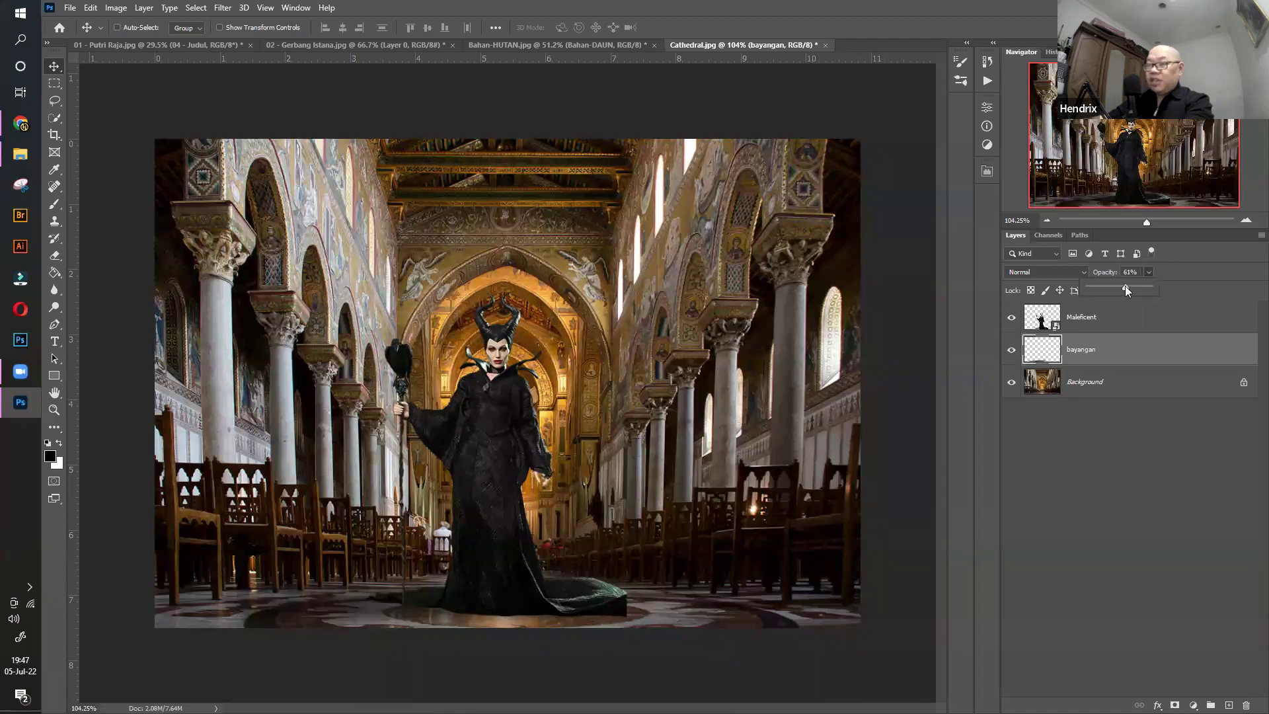
drag(1133, 294, 1133, 293)
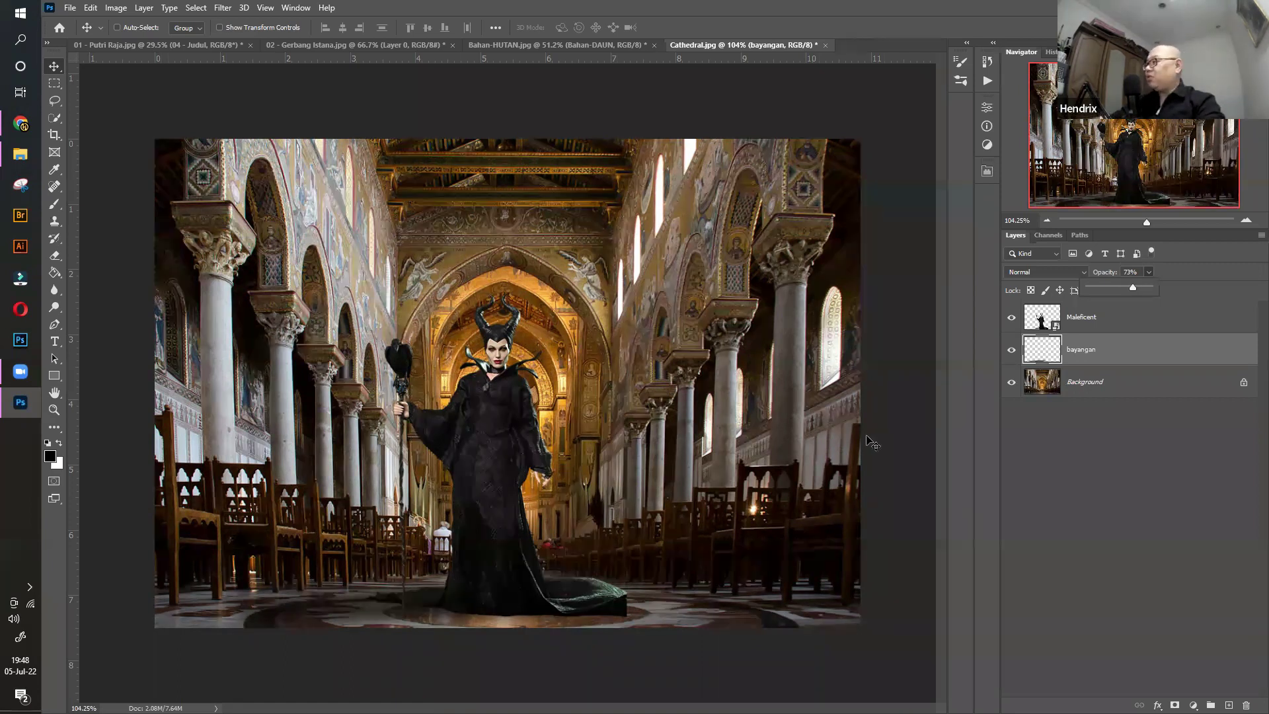
Add a new layer above the Maleficent layer and name it asap / kabut
key(alt+bracketright)
key(ctrl+shift+alt+n)
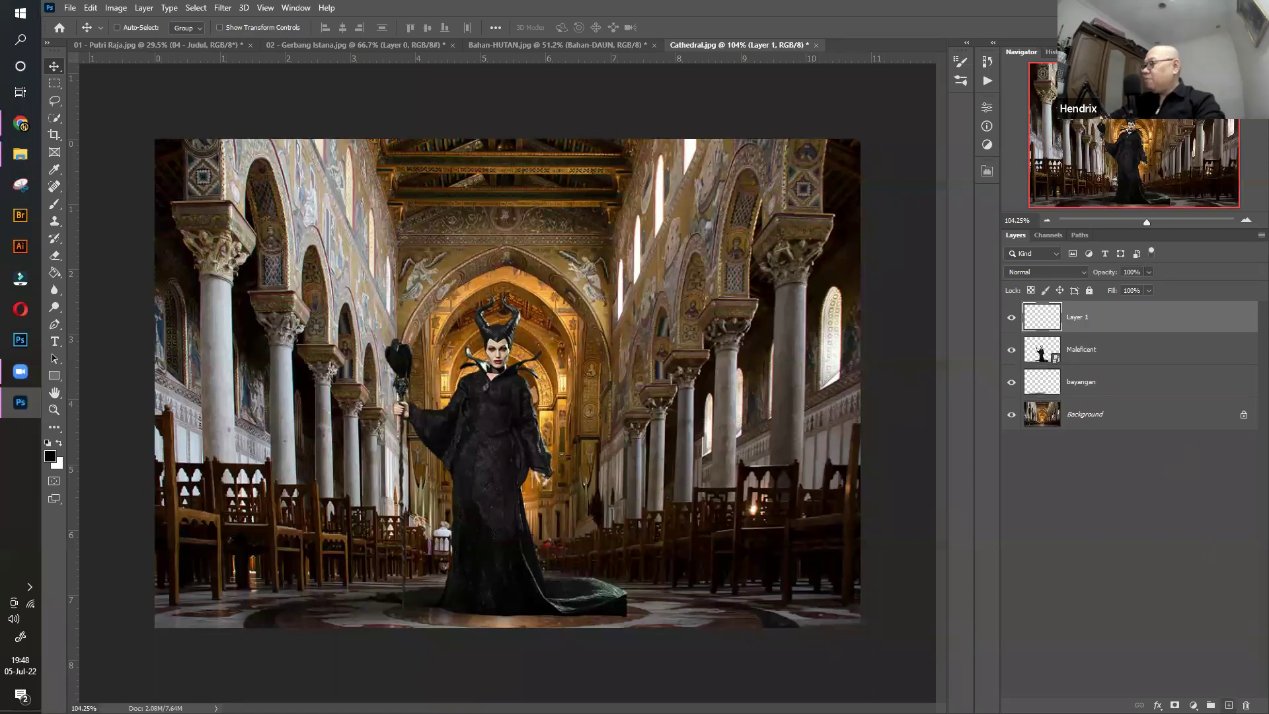
double_click(1077, 316)
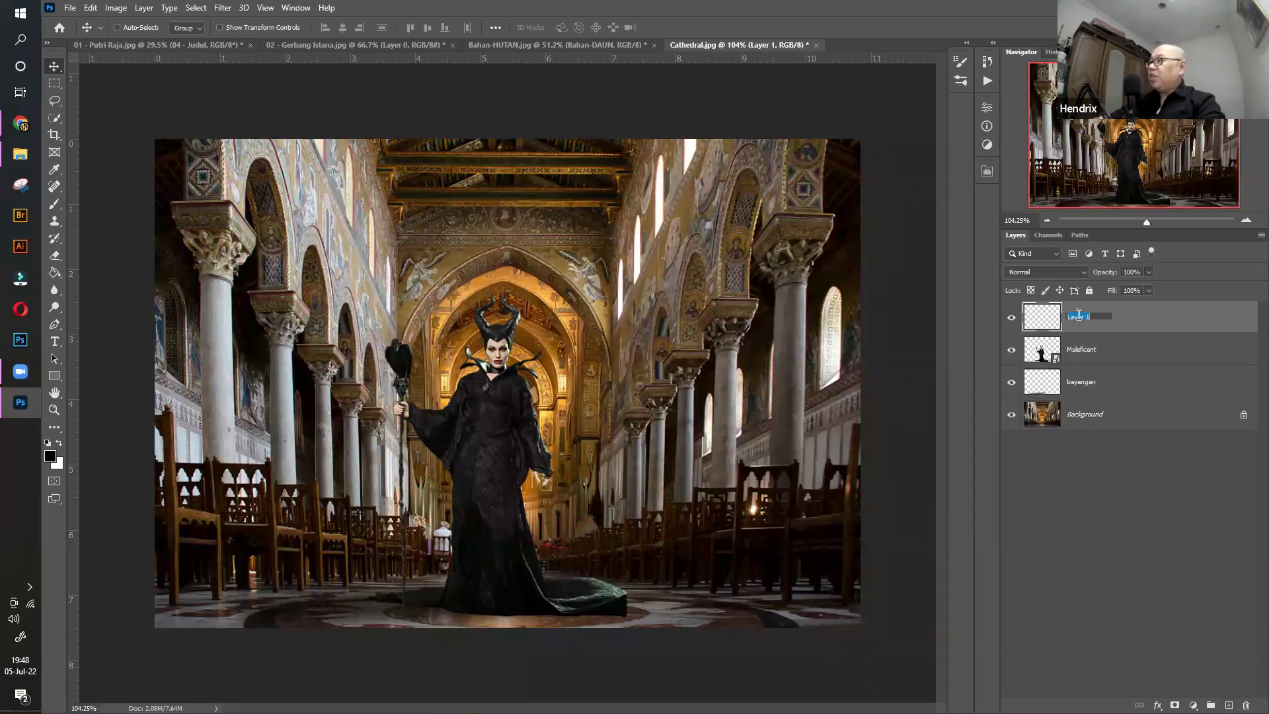
text(as)
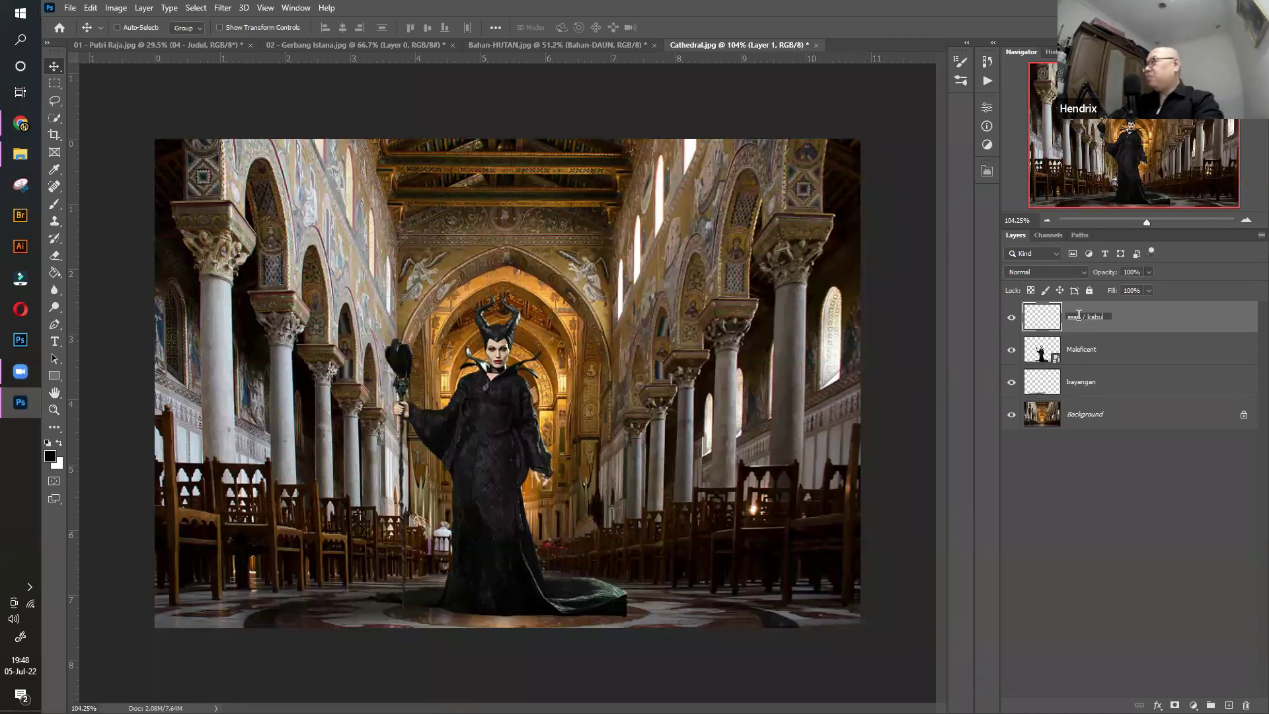
text(ap / kabut)
key(Return)
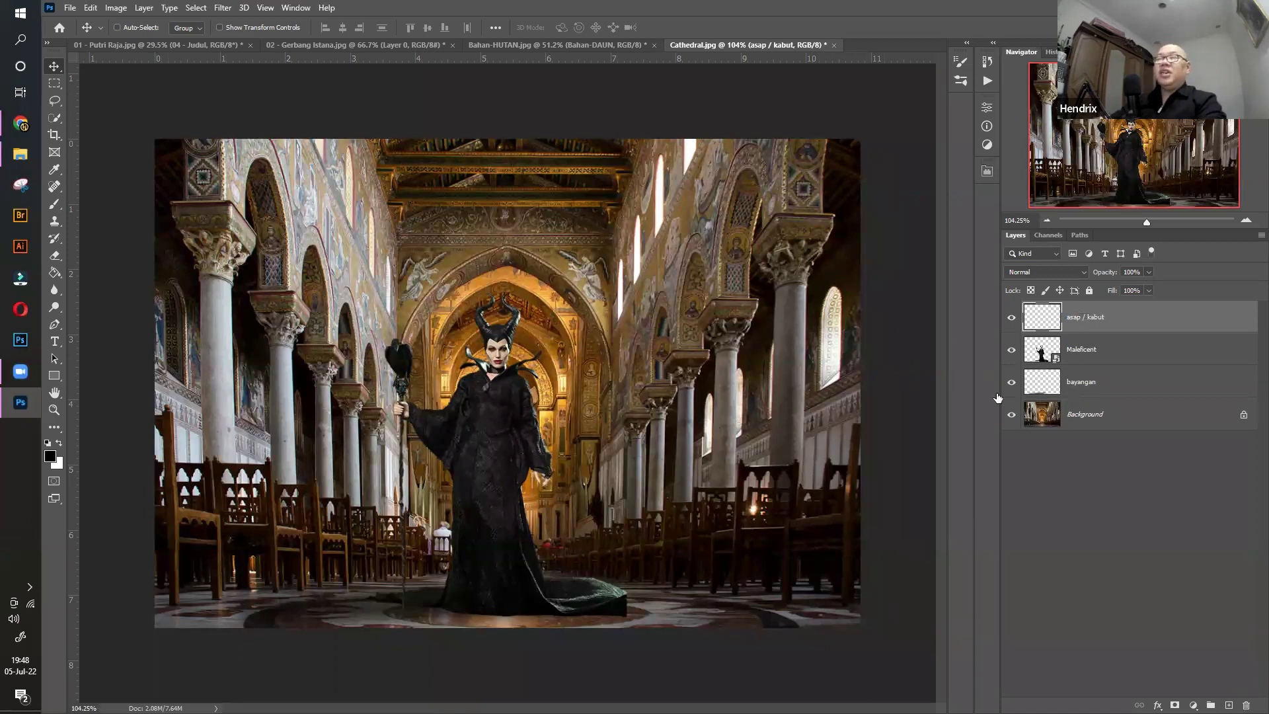
Activate the Brush tool and look through the available brush presets for smoke brushes
click(54, 205)
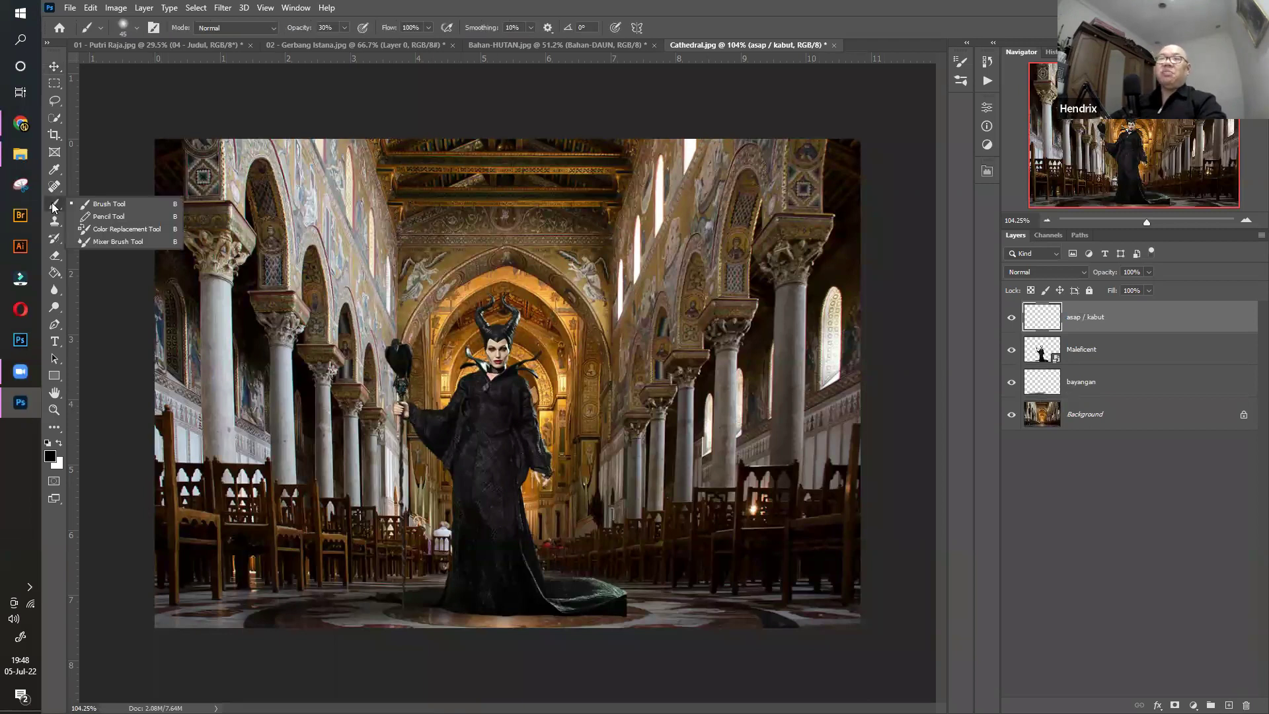
click(101, 205)
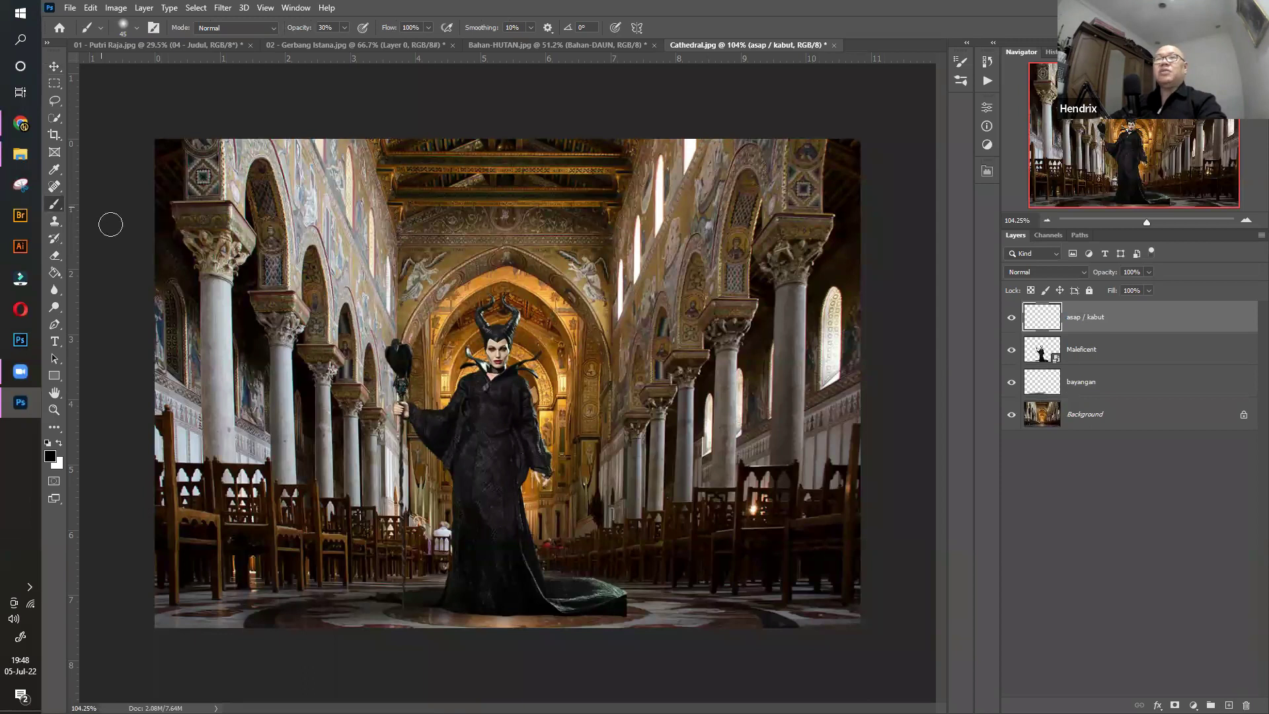
key(bracketright)
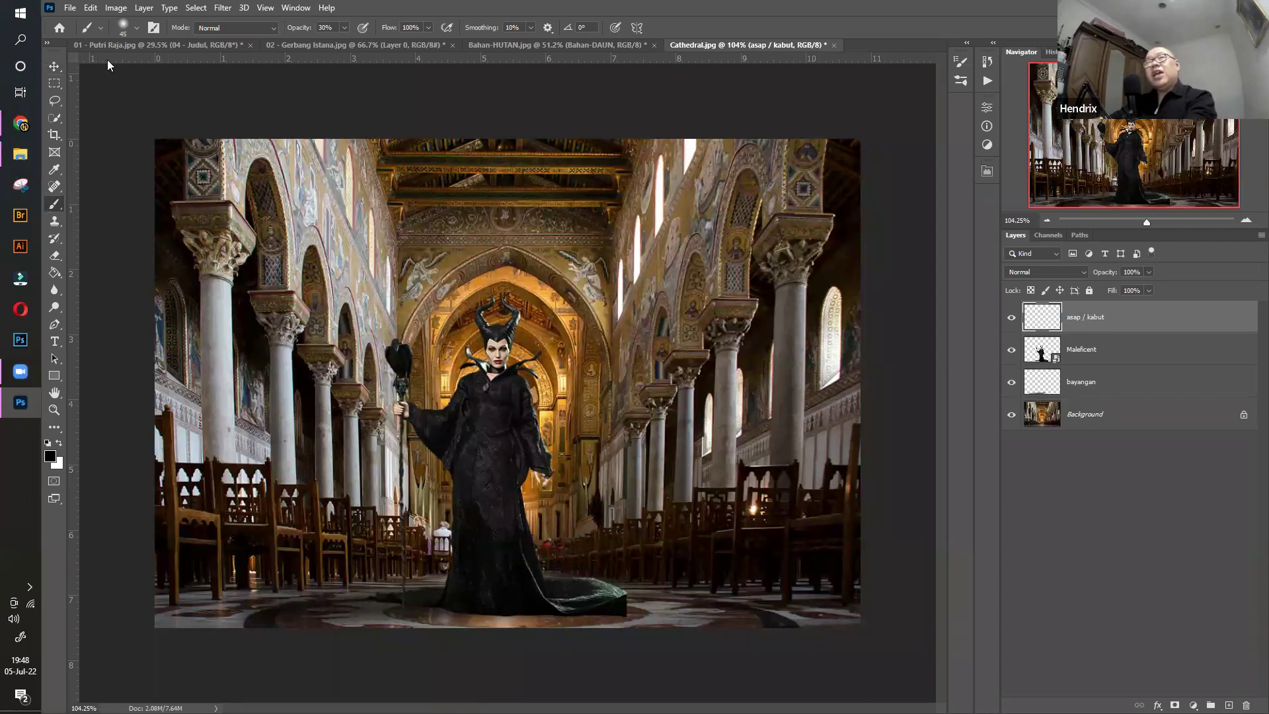
click(135, 29)
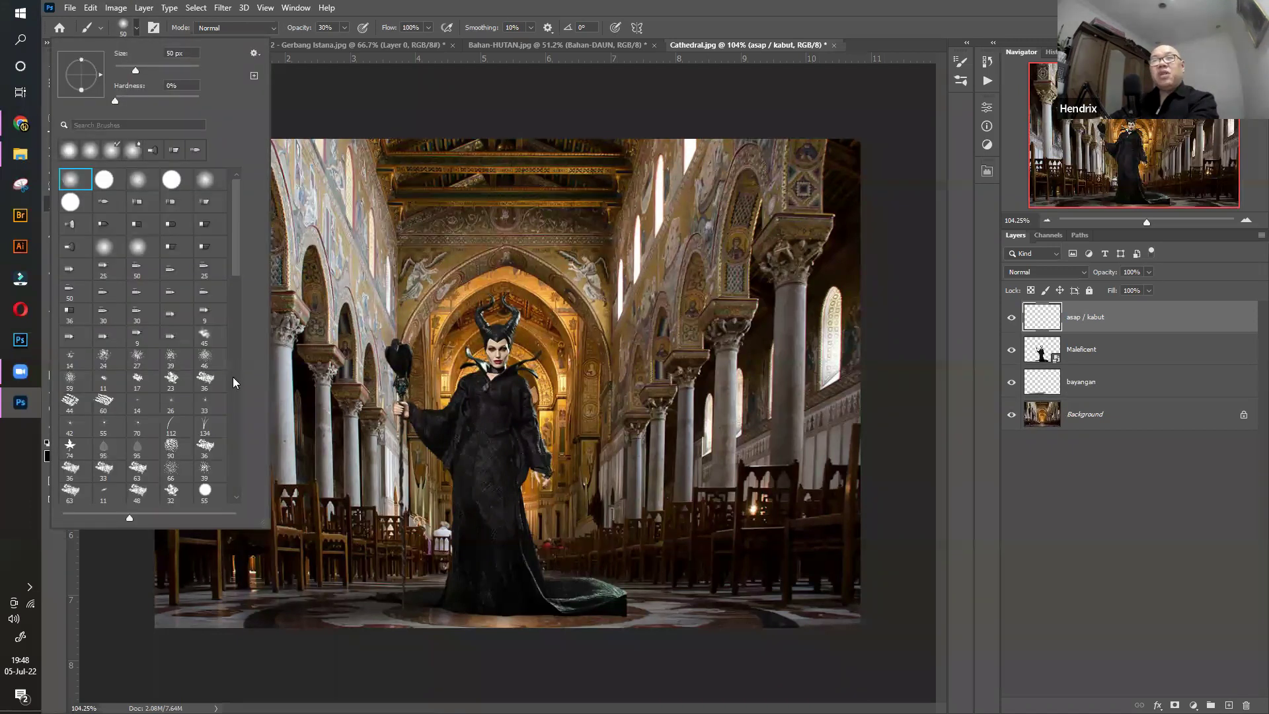
scroll(236, 233, down, 5)
scroll(238, 226, up, 6)
scroll(235, 347, down, 5)
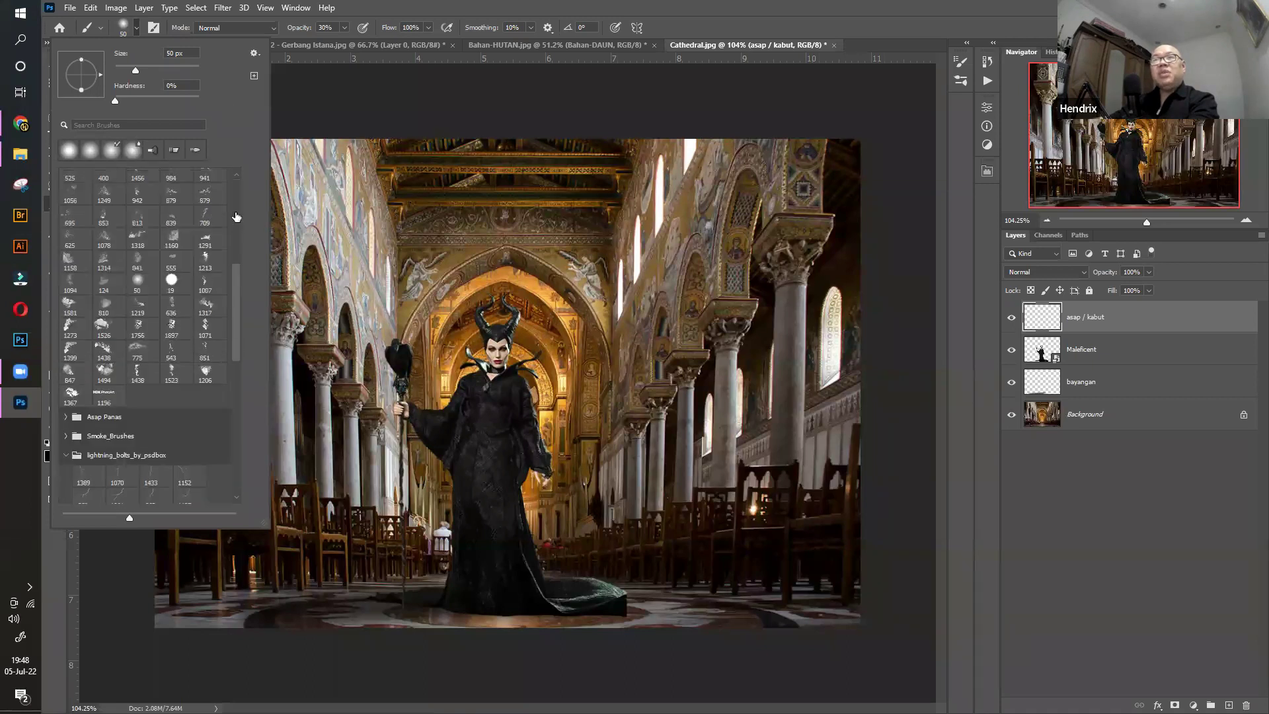
scroll(234, 331, up, 6)
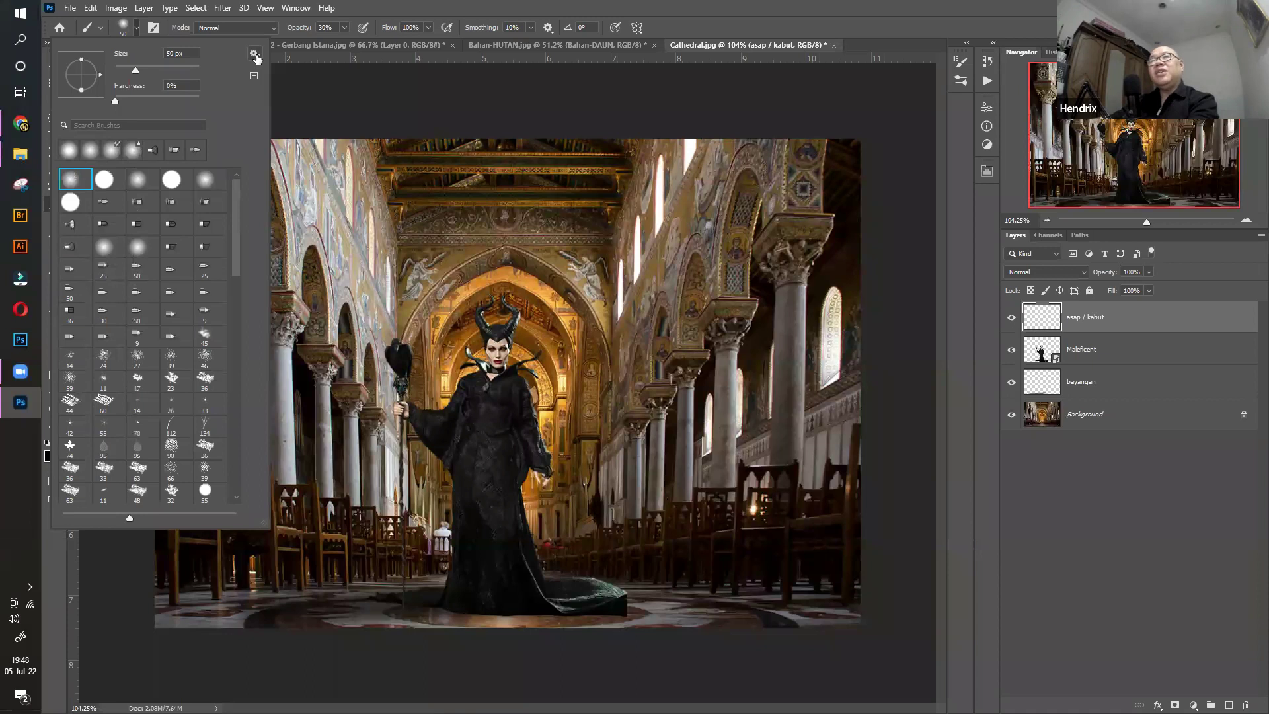
Import the Smoke_Brushes set from the ASAP folder in 3 - Maleficent - Special Effect and find its group at the end of the presets
click(255, 55)
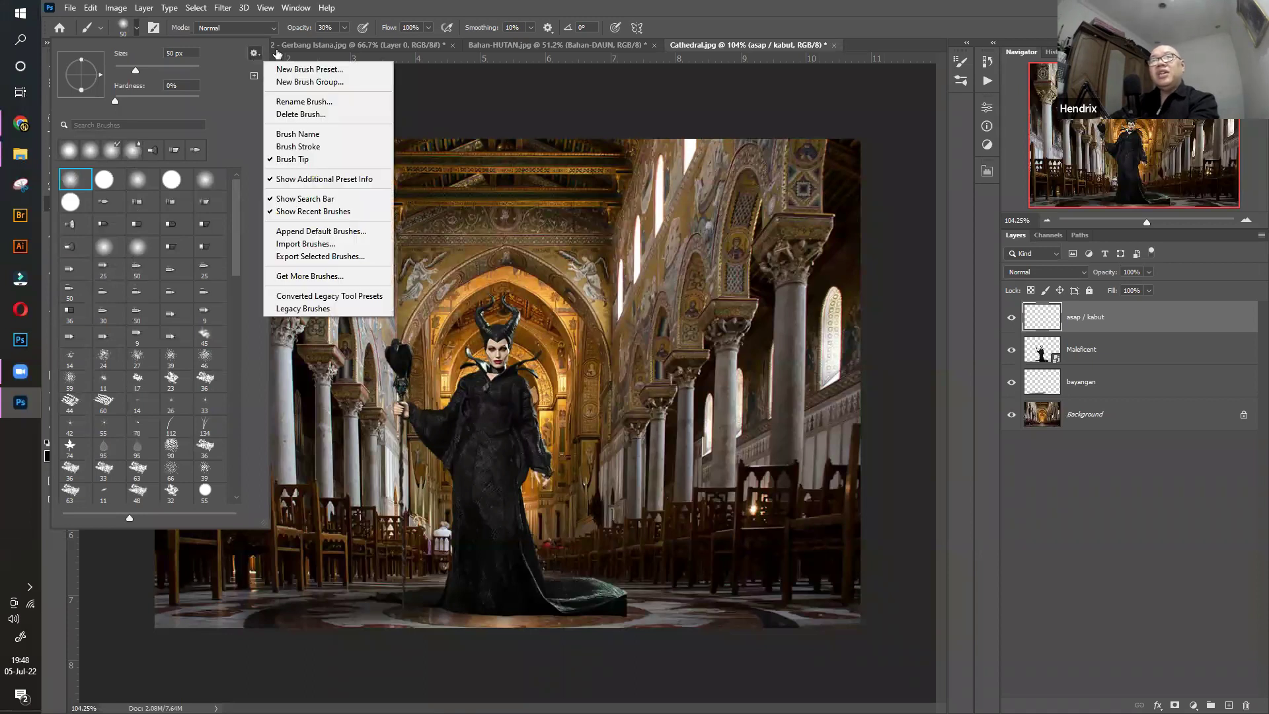
click(301, 245)
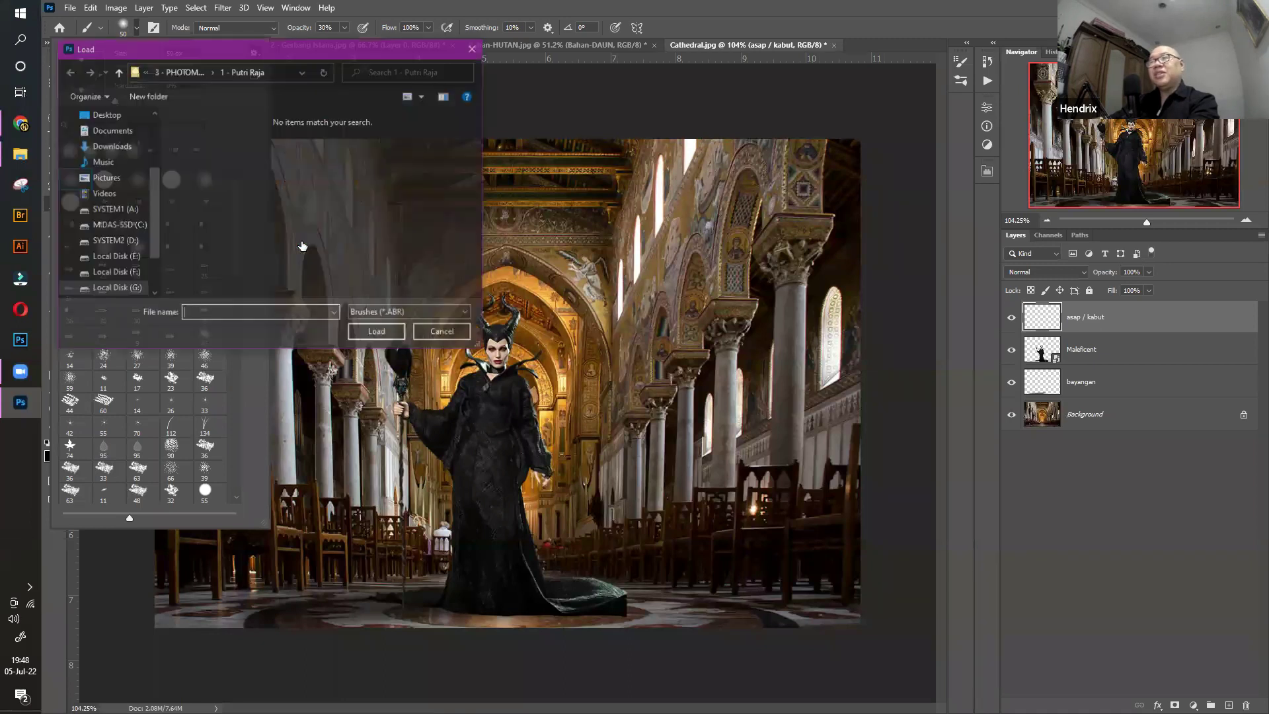
click(177, 70)
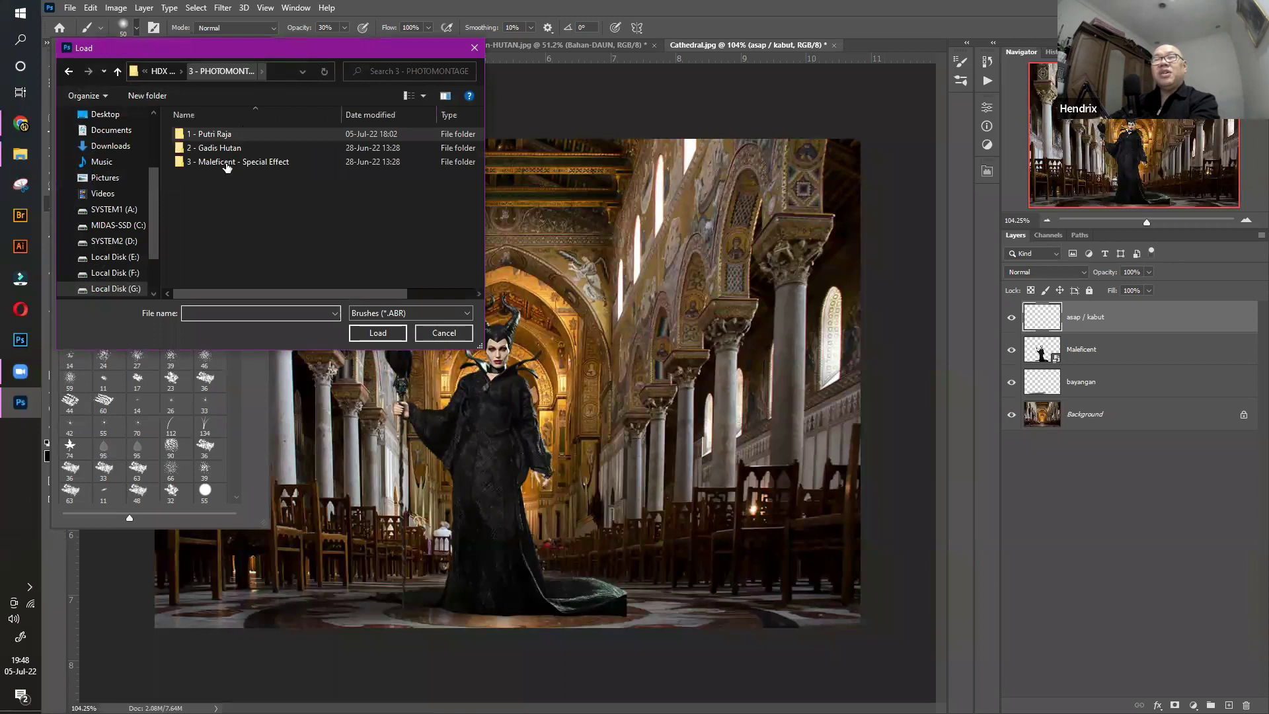
click(225, 165)
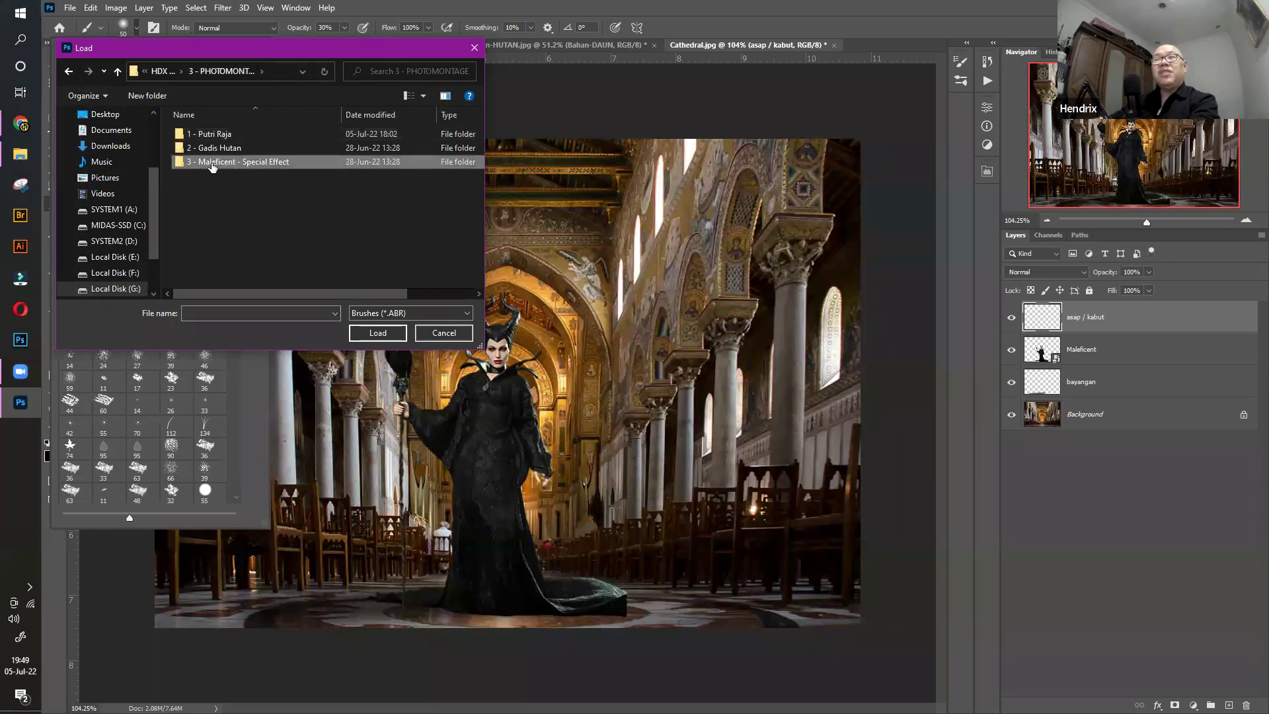
double_click(212, 165)
click(203, 140)
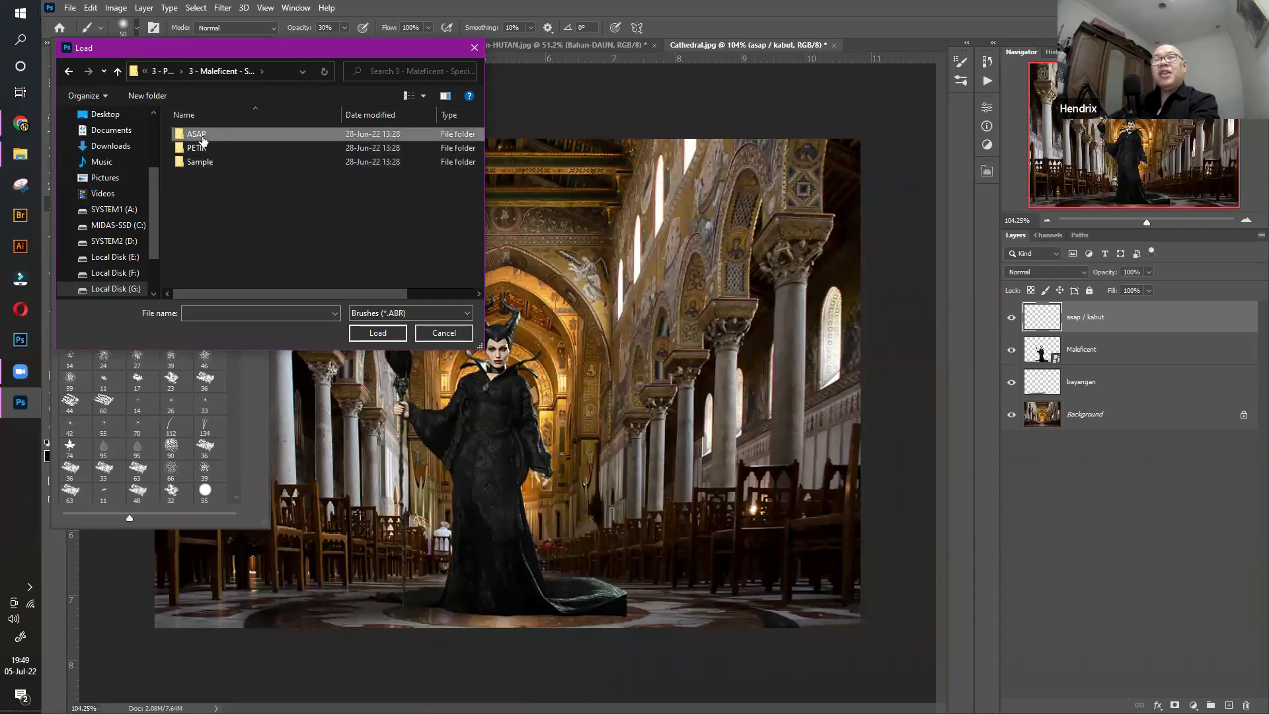
double_click(203, 139)
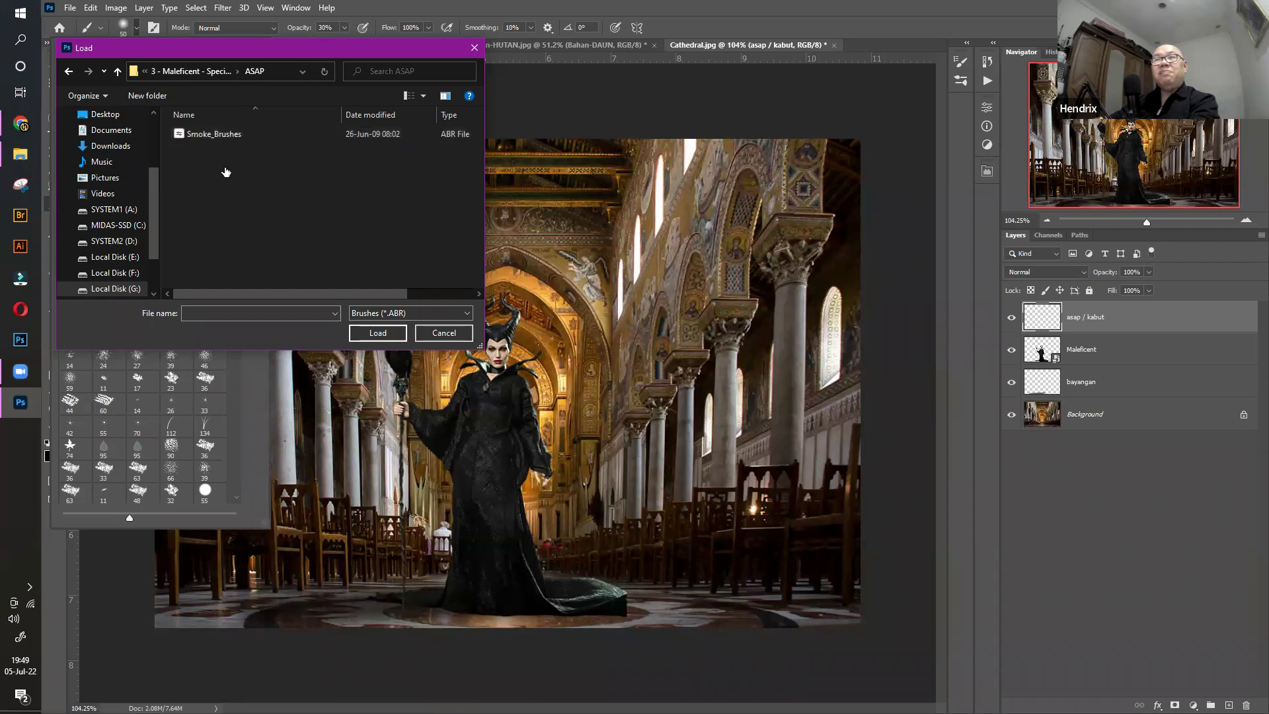
click(200, 135)
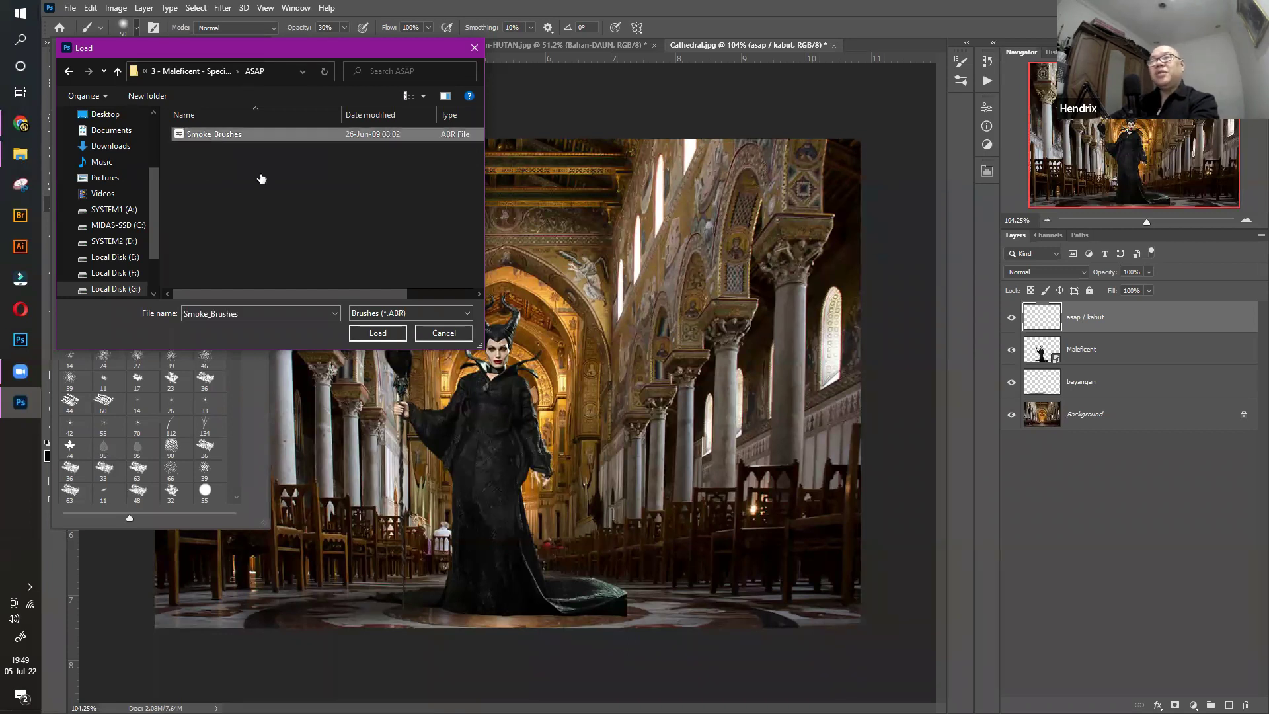
click(379, 335)
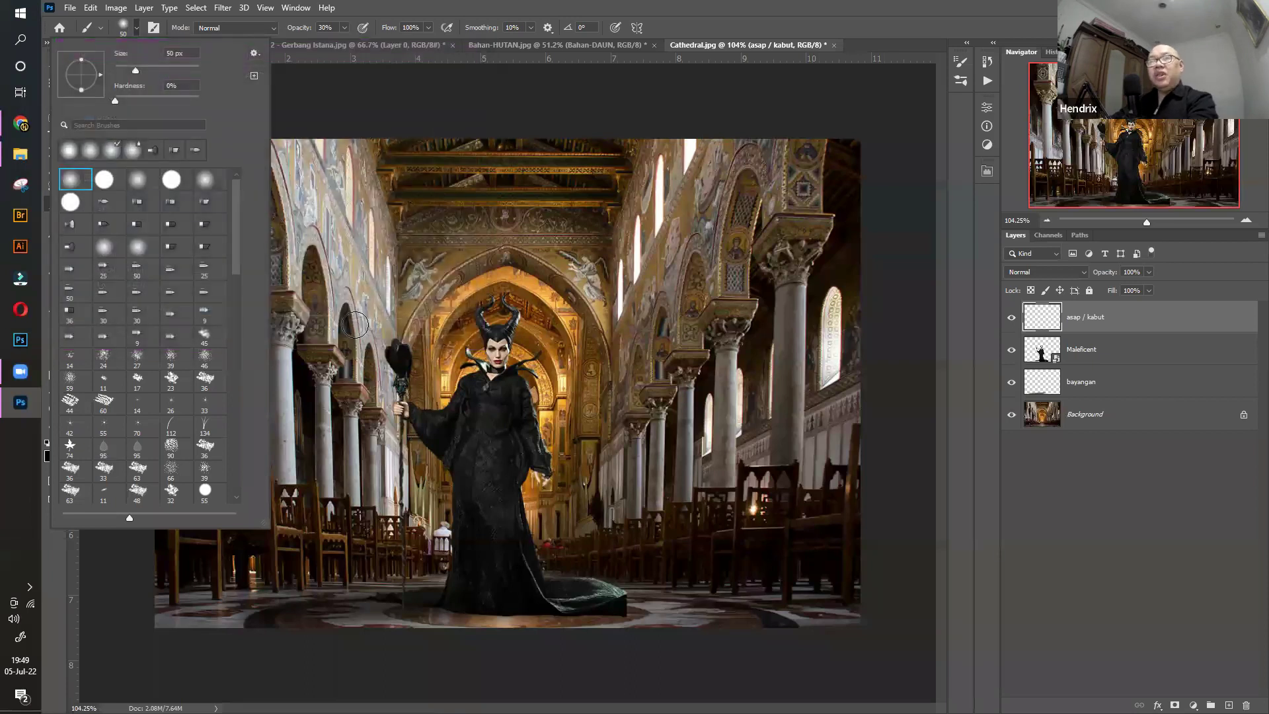
drag(232, 191, 239, 446)
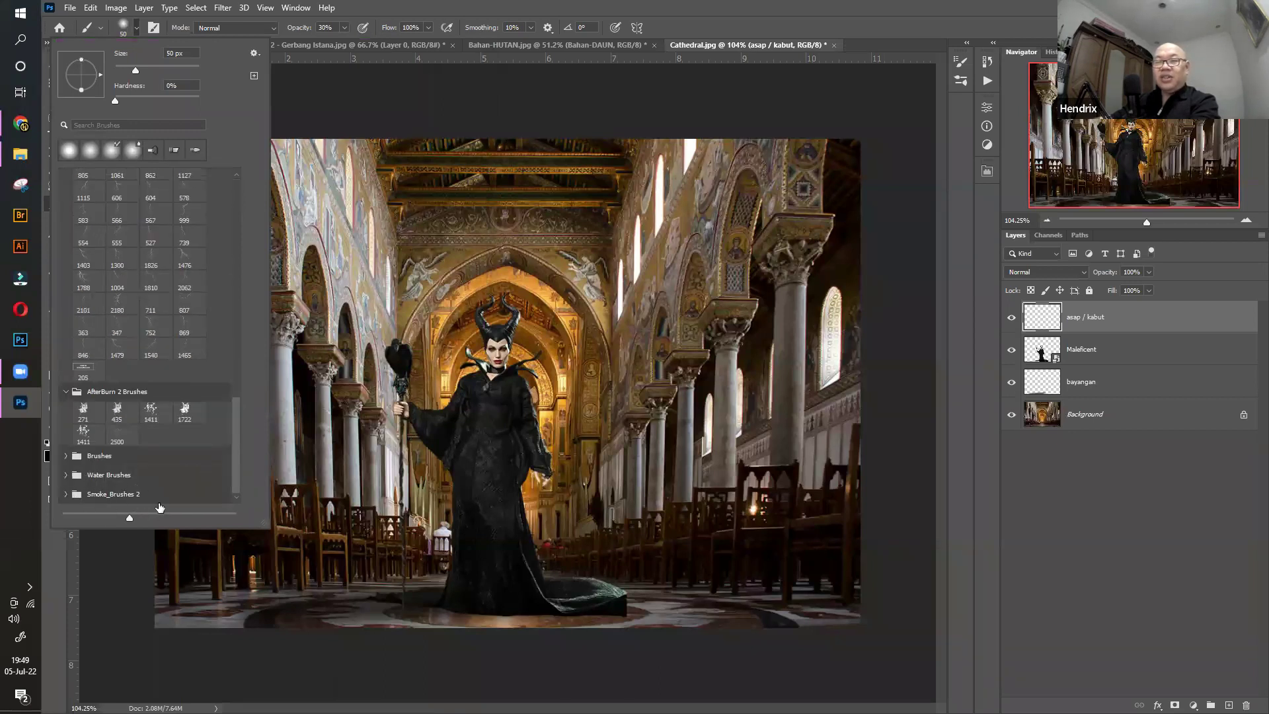
Choose the 876 px smoke brush from the Smoke_Brushes 2 group
click(65, 495)
scroll(184, 422, down, 3)
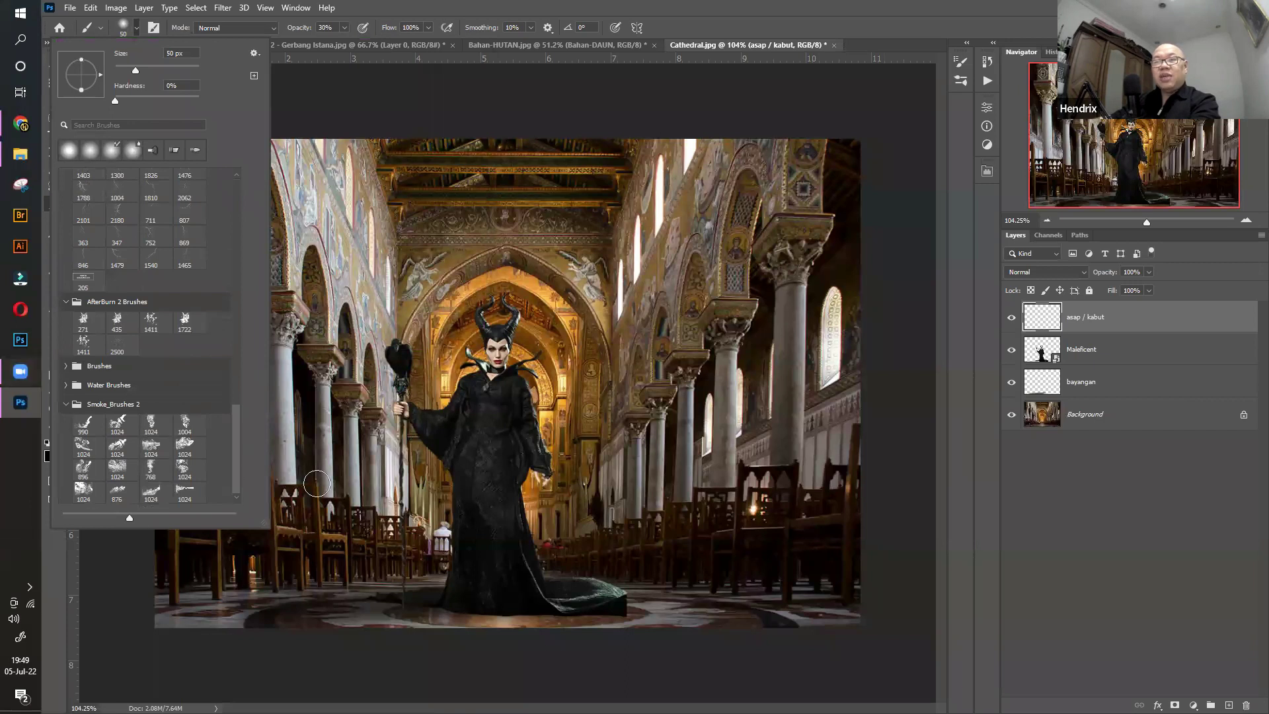
click(118, 491)
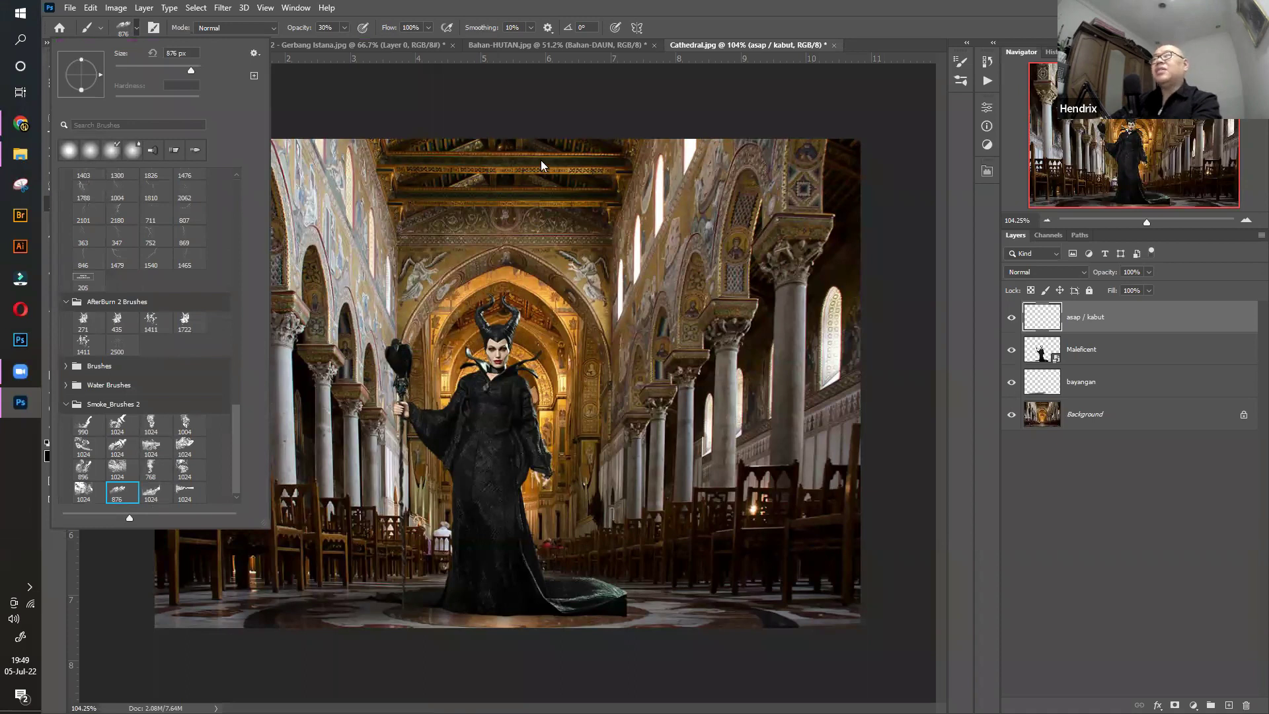
click(647, 42)
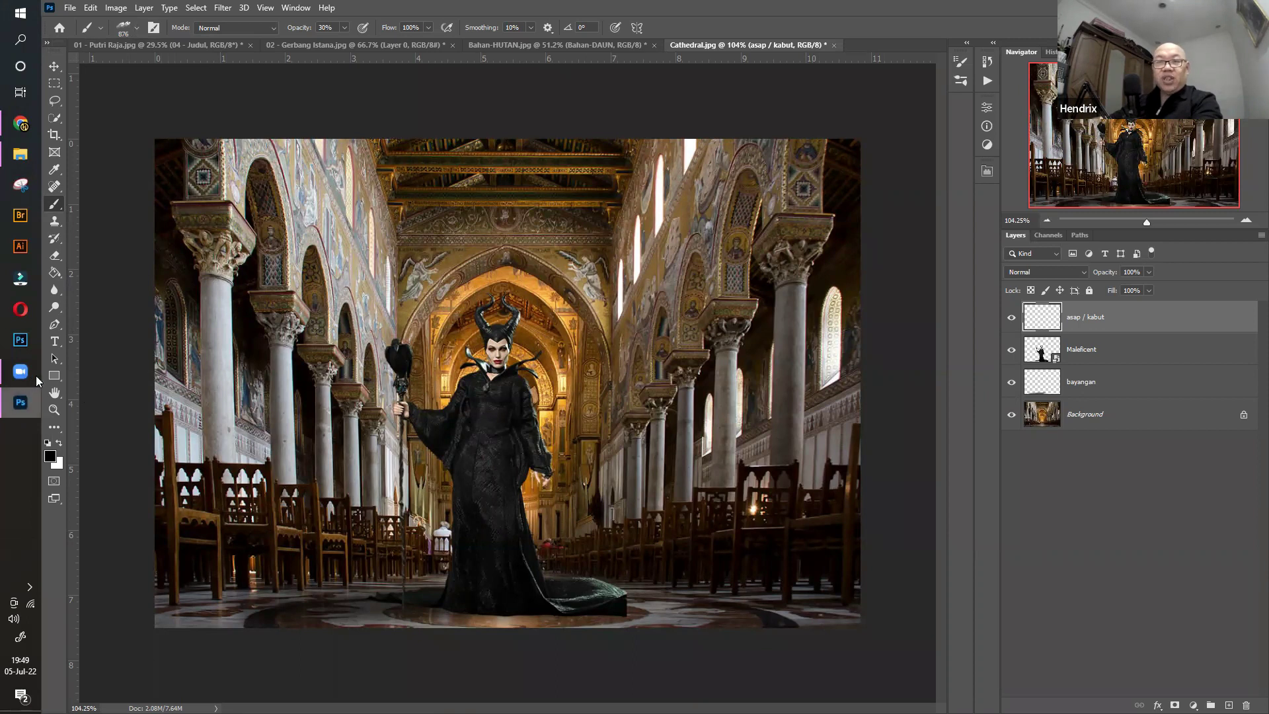
Paint white smoke at 100% brush opacity over the lower dress and right-hand chairs on the asap / kabut layer, reducing the brush size between strokes
click(59, 443)
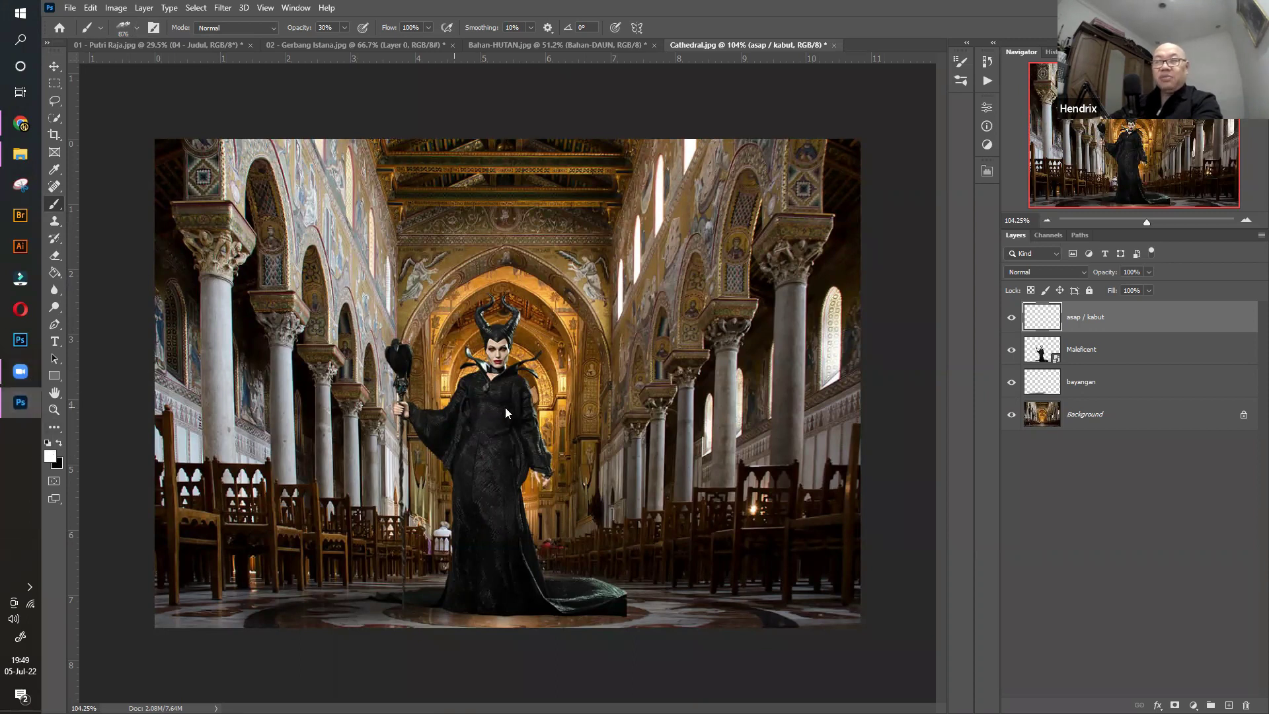
click(343, 27)
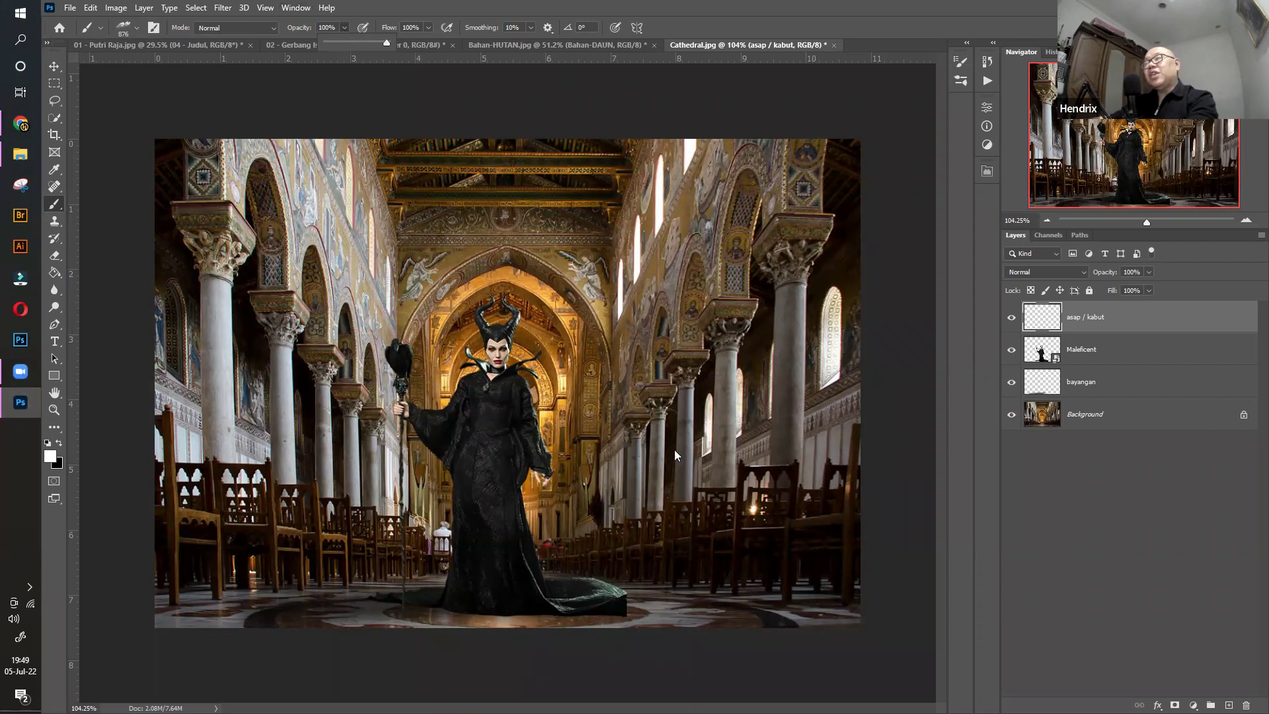
click(617, 431)
key(bracketleft)
key(bracketleft)
key(bracketleft)
key(bracketleft)
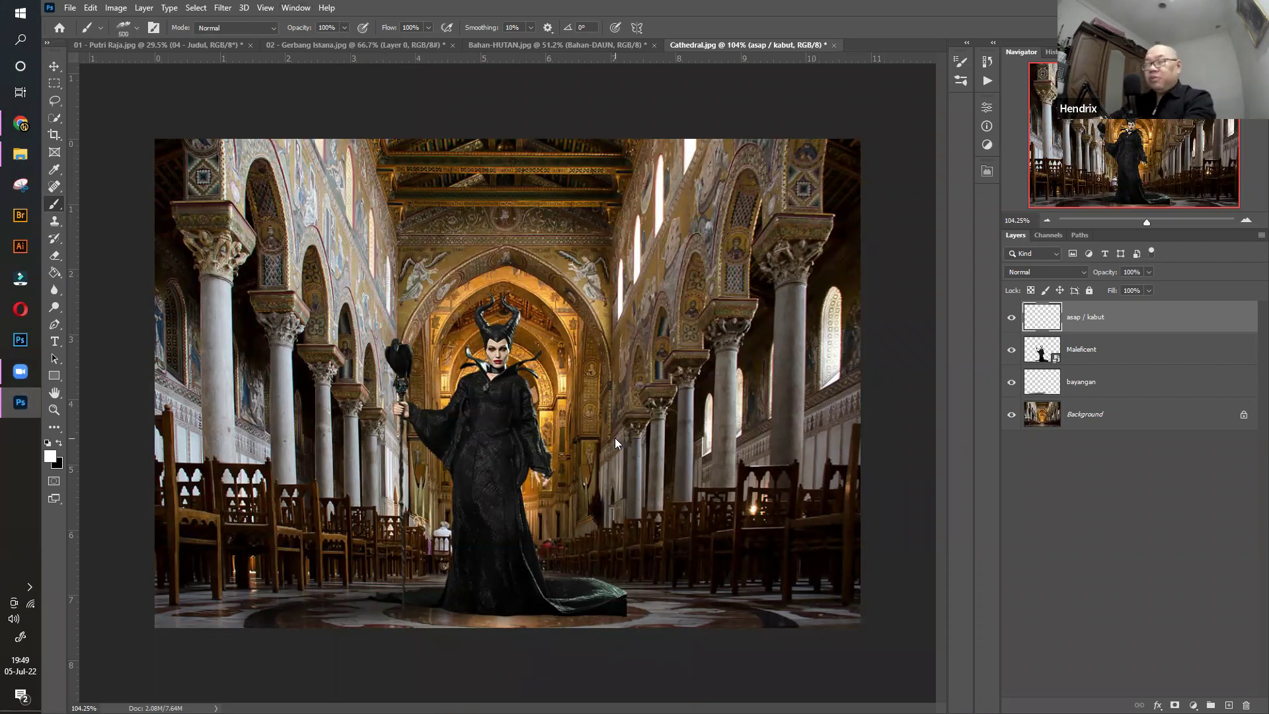
click(626, 488)
key(bracketleft)
key(bracketleft)
key(bracketleft)
key(bracketleft)
key(bracketleft)
key(bracketleft)
key(bracketleft)
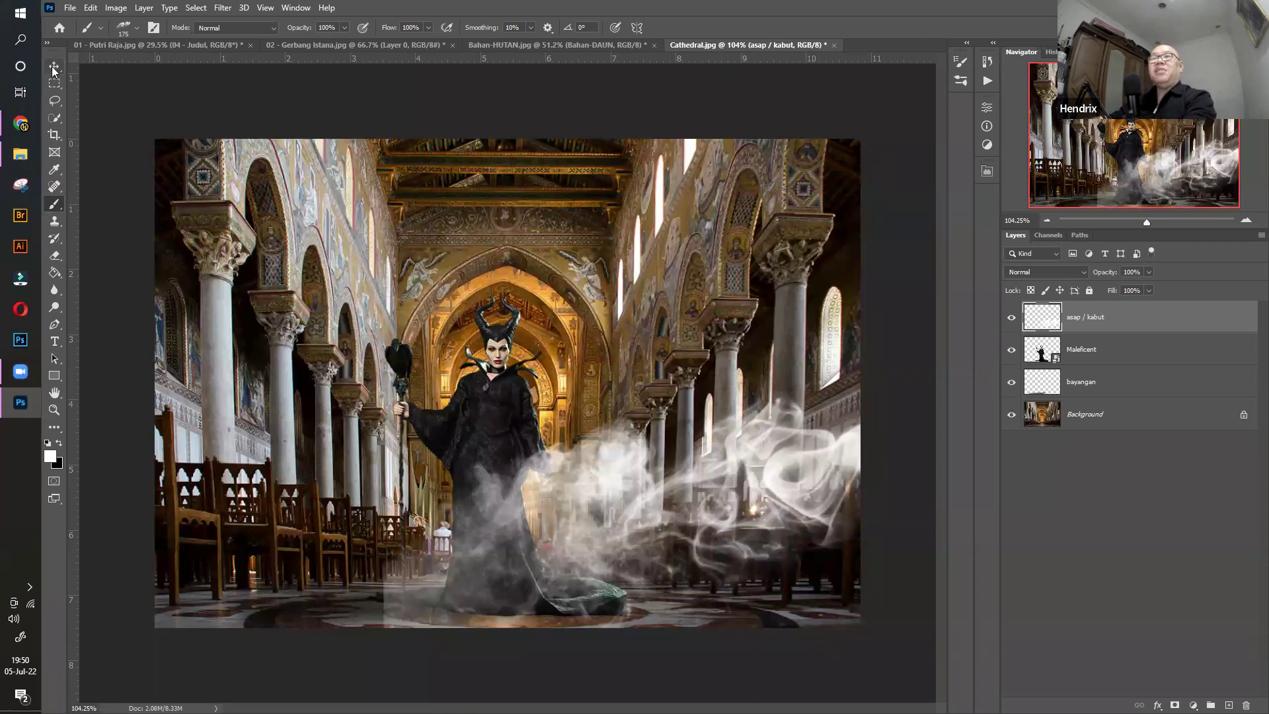
Check the current smoke brush preset and enlarge its tip to 500 px
key(v)
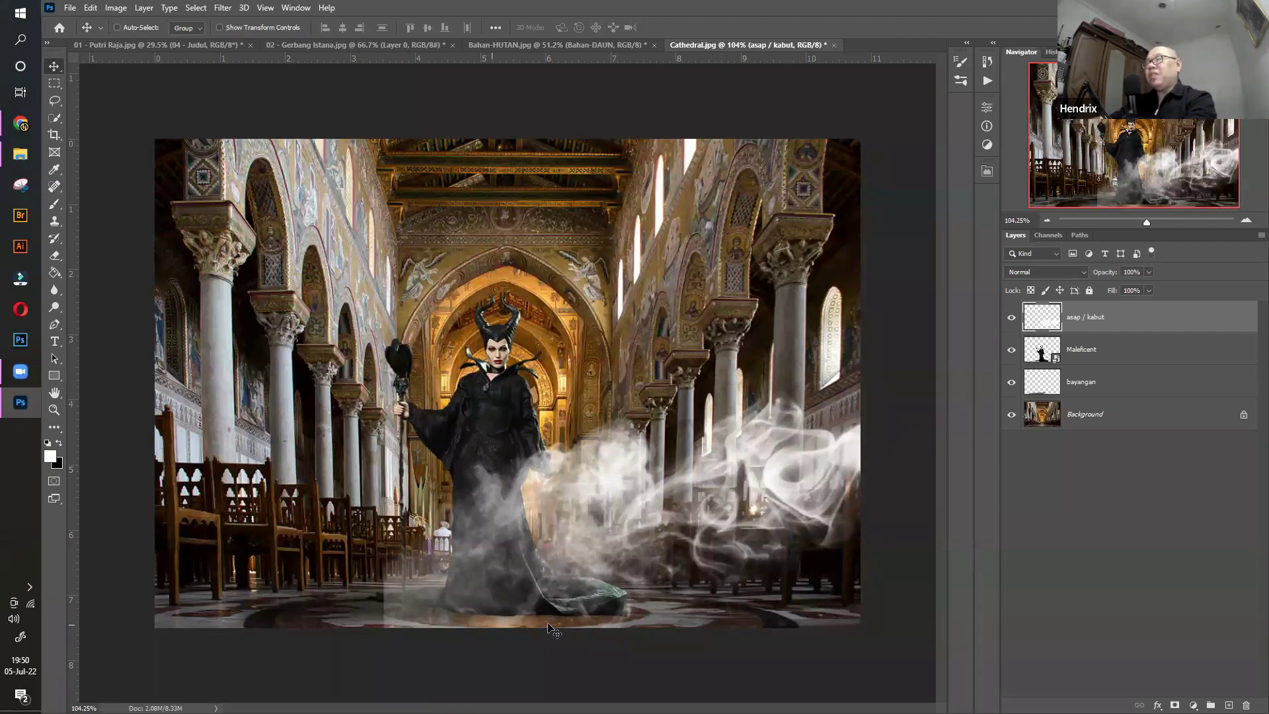
click(54, 204)
click(136, 28)
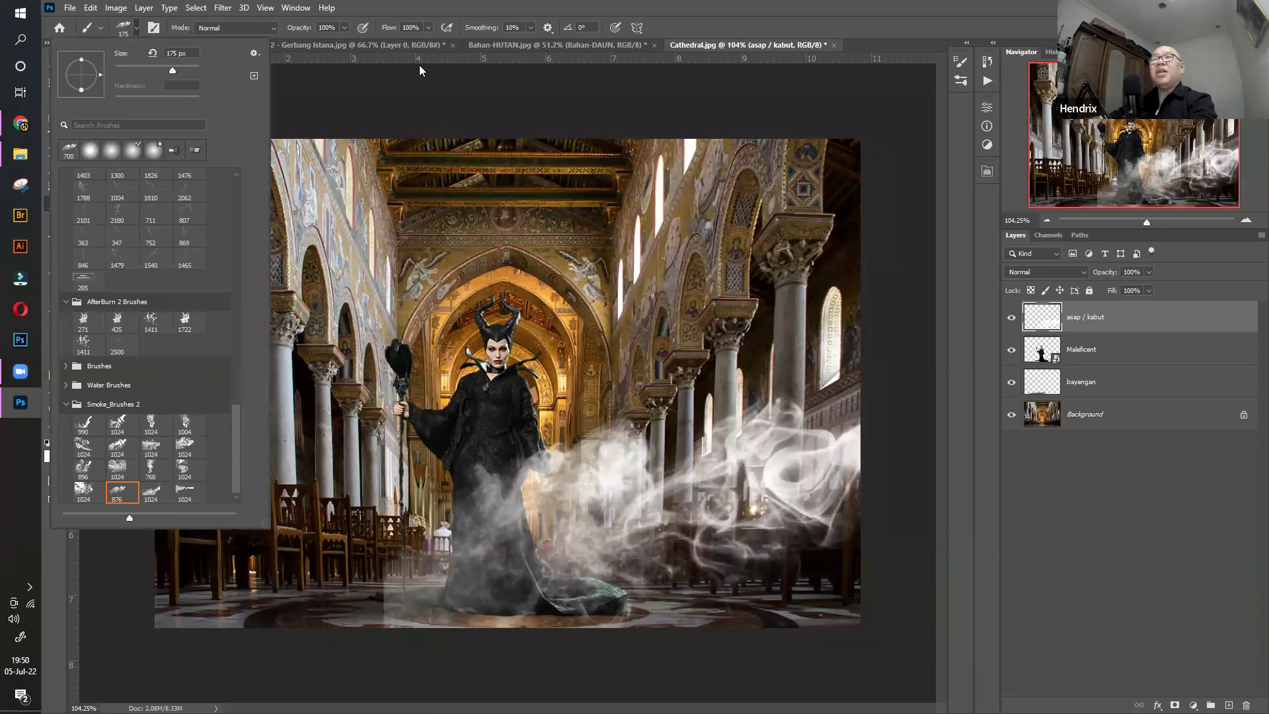
click(133, 28)
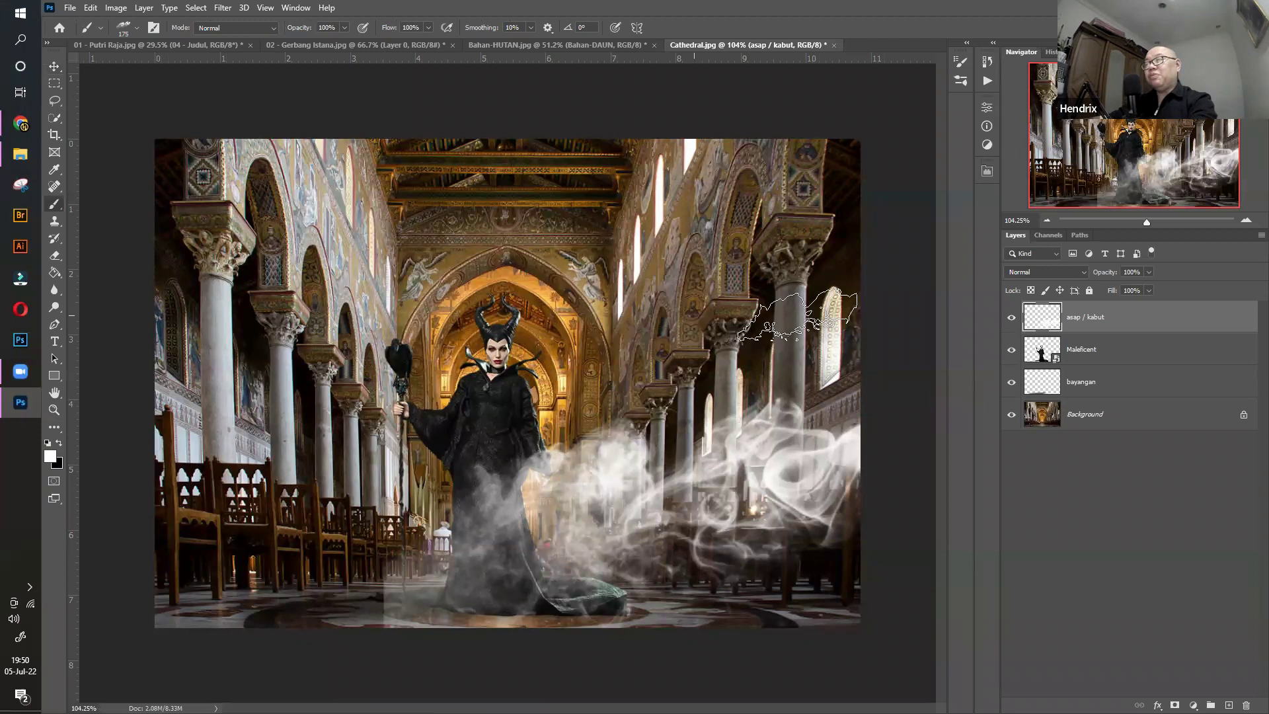
key(bracketright)
key(bracketright)
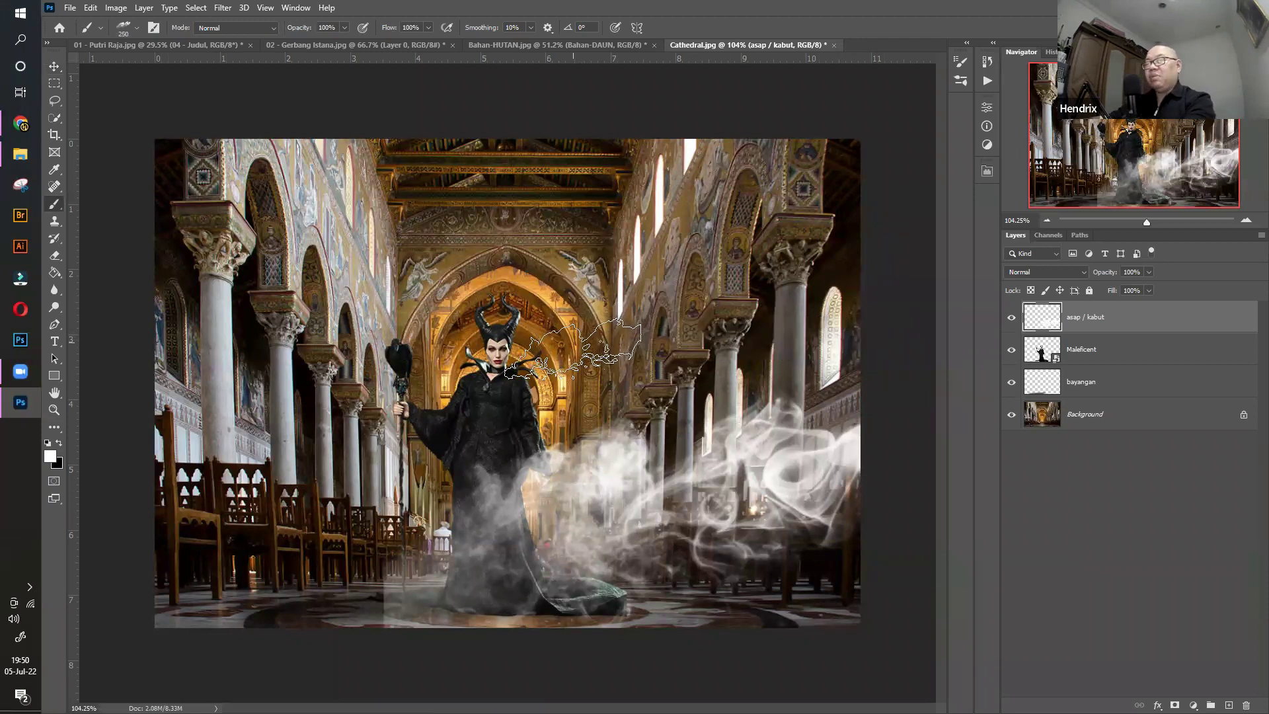
key(bracketright)
key(bracketright)
key(bracketright)
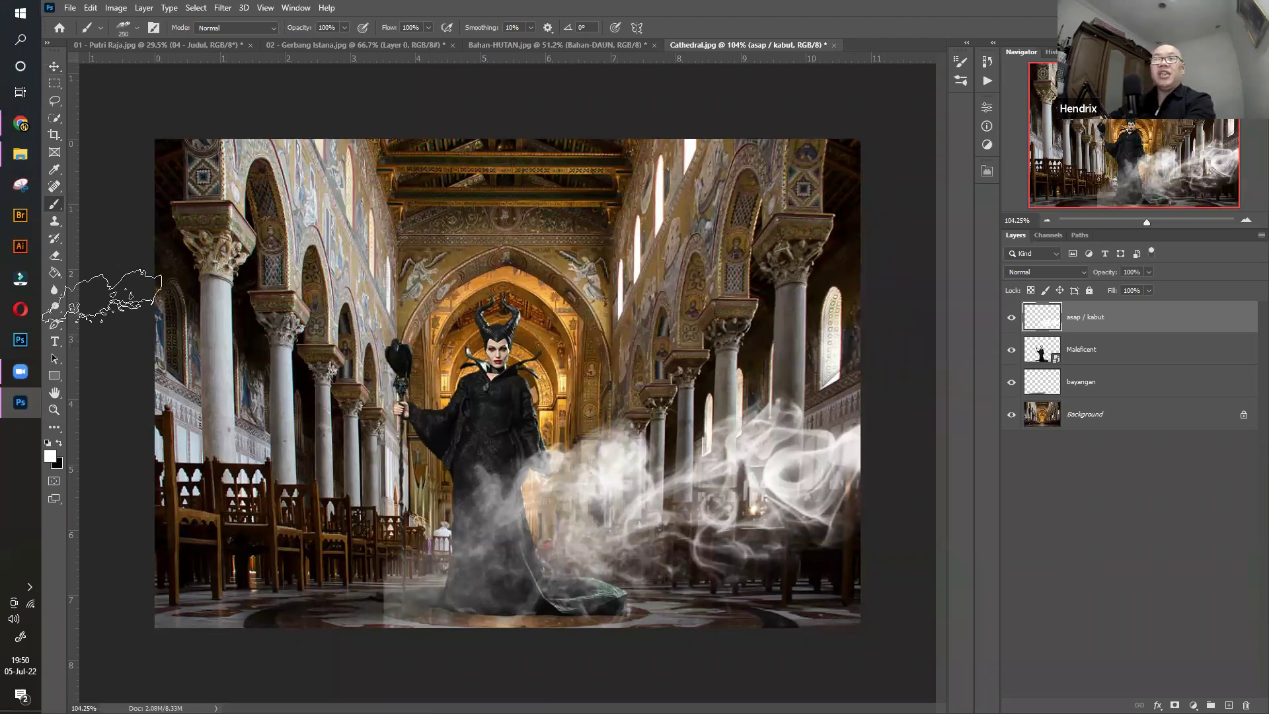
Erase the hard smoke edge on the floor beside the staff with a soft eraser at 30% opacity
key(e)
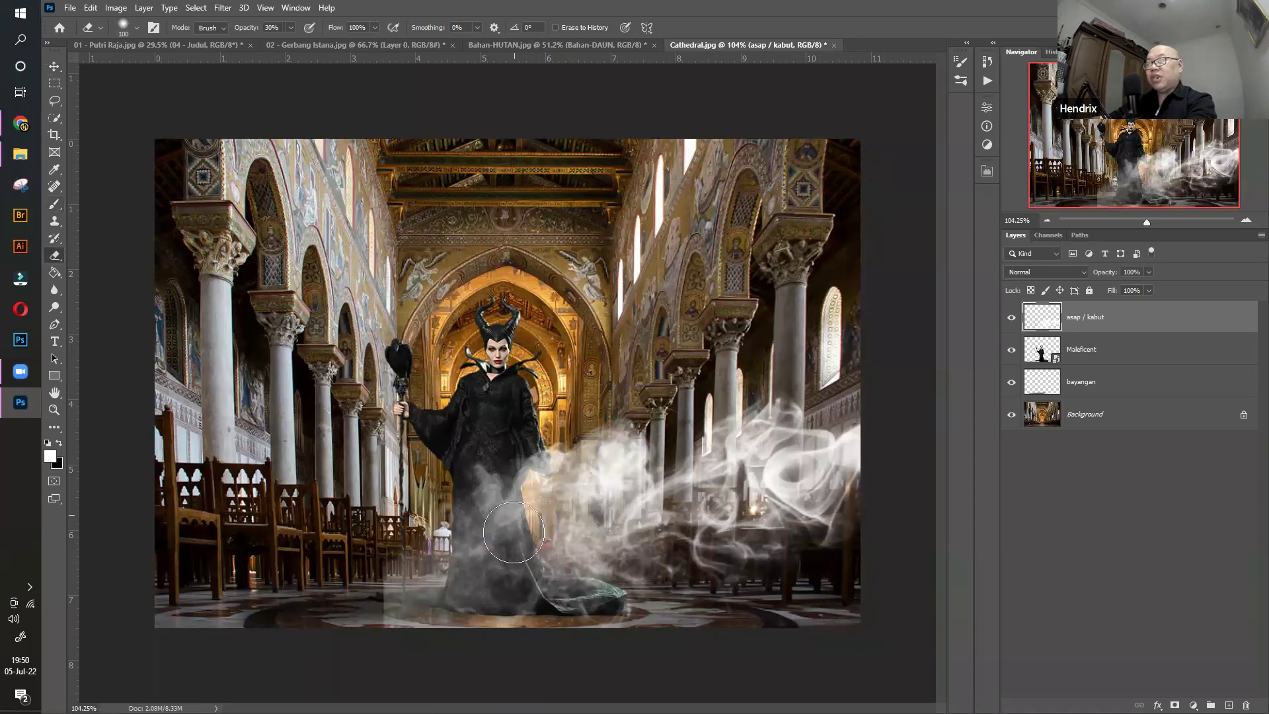
drag(374, 599, 467, 657)
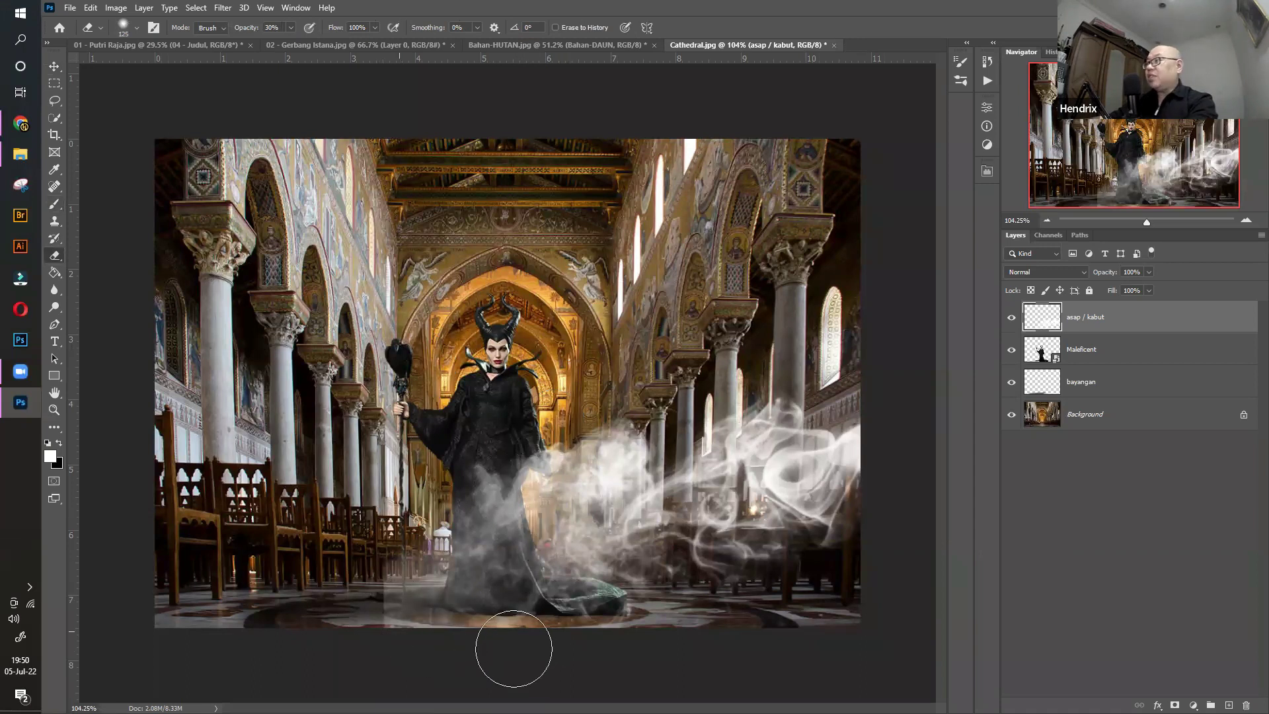
key(bracketright)
key(bracketright)
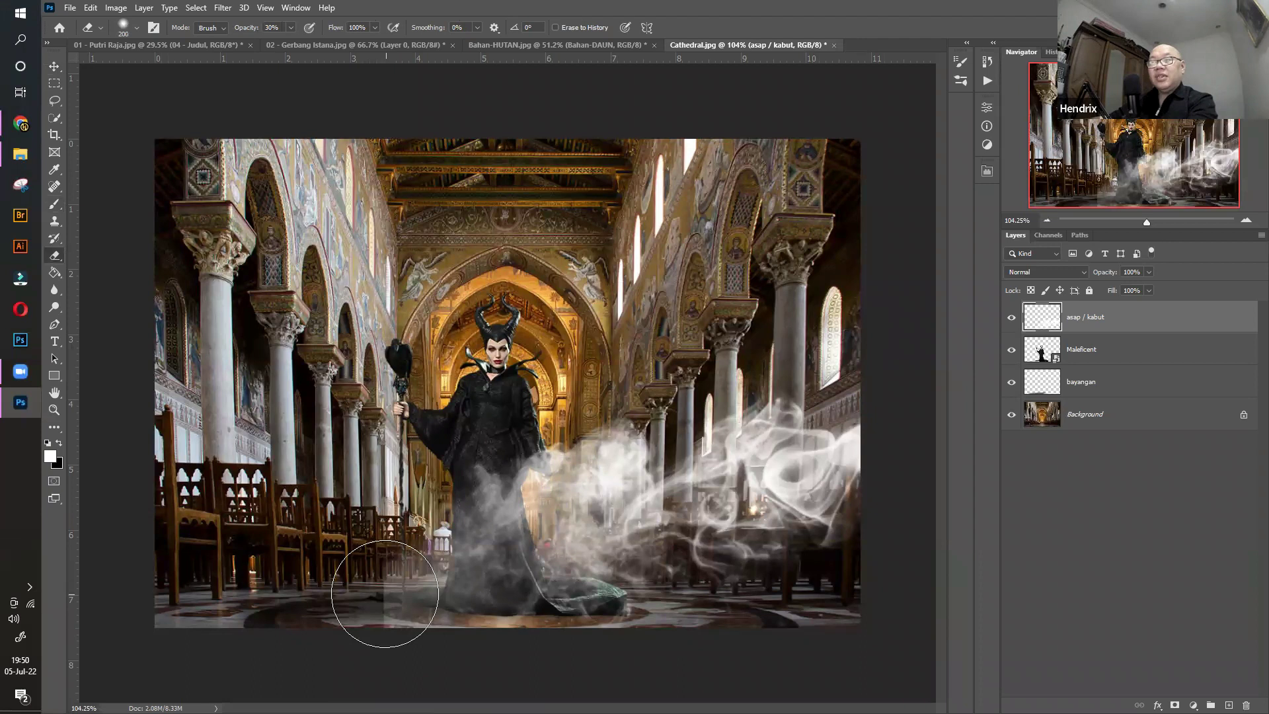
mouse_move(388, 596)
mouse_down()
mouse_move(386, 575)
mouse_move(354, 603)
mouse_move(436, 588)
mouse_up()
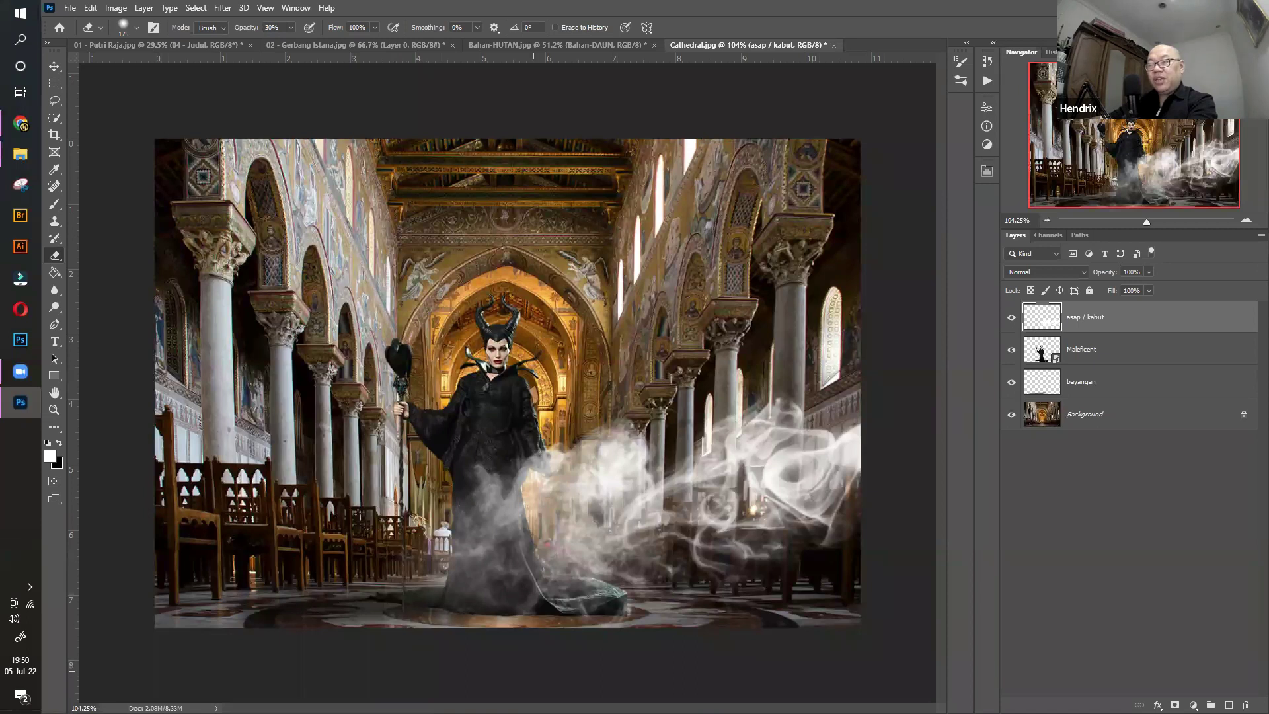
click(54, 66)
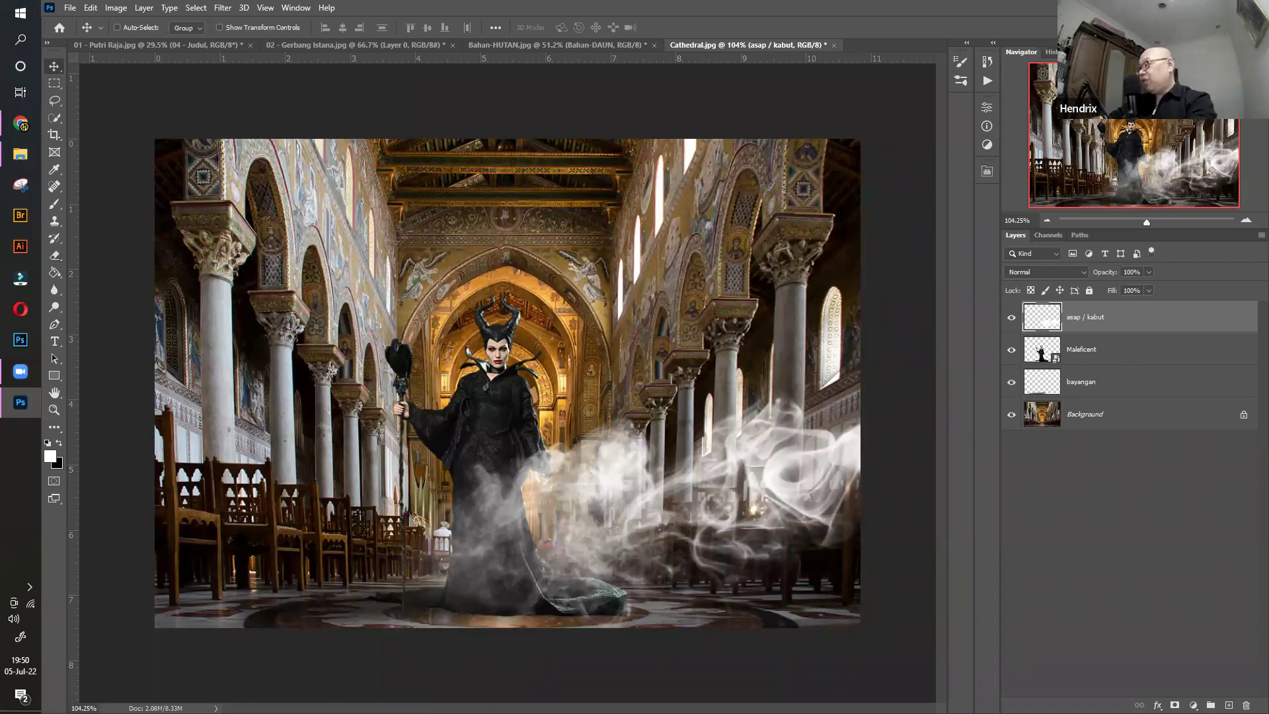
Add a new layer named asap2 and place it directly beneath the Maleficent layer
click(1229, 705)
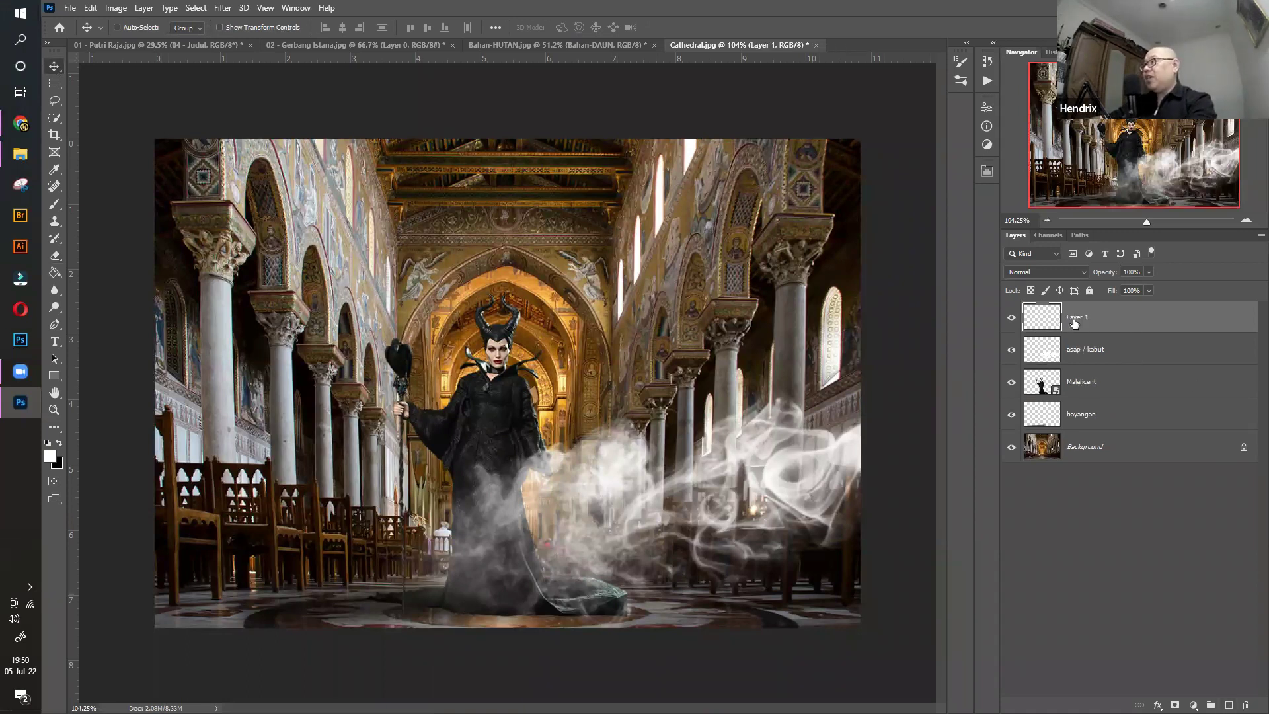
double_click(1074, 319)
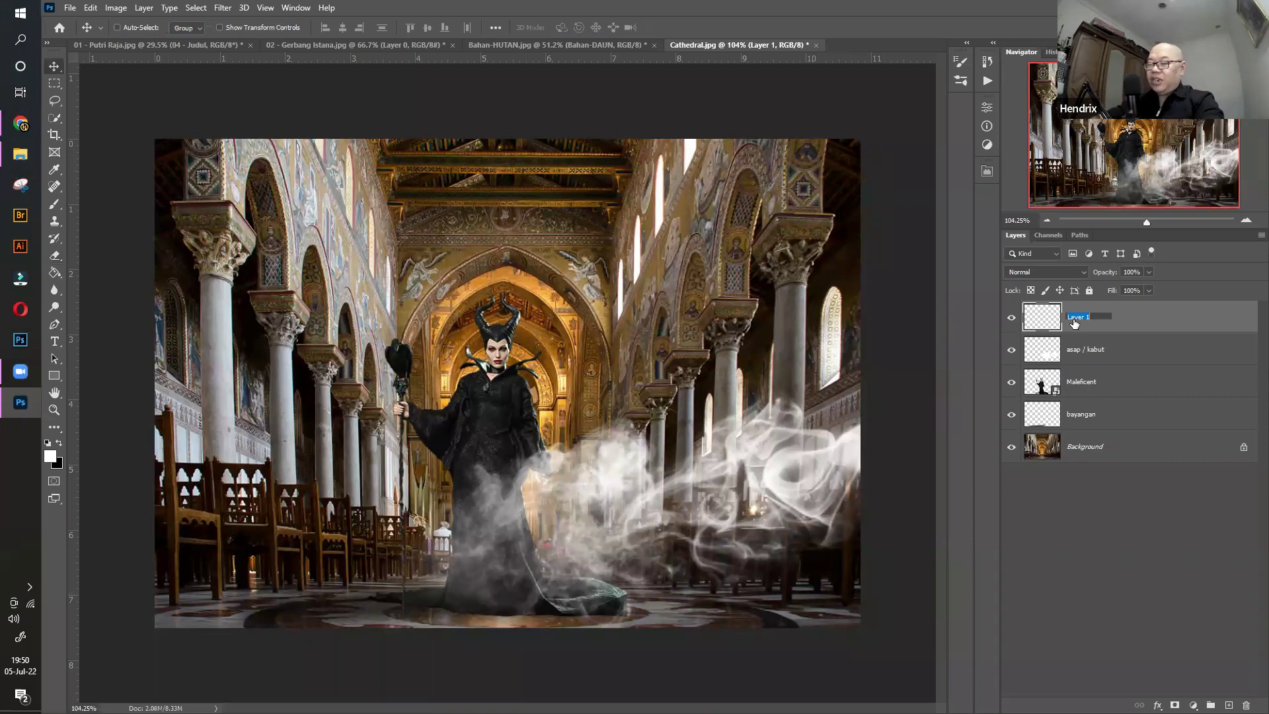
text(asap2)
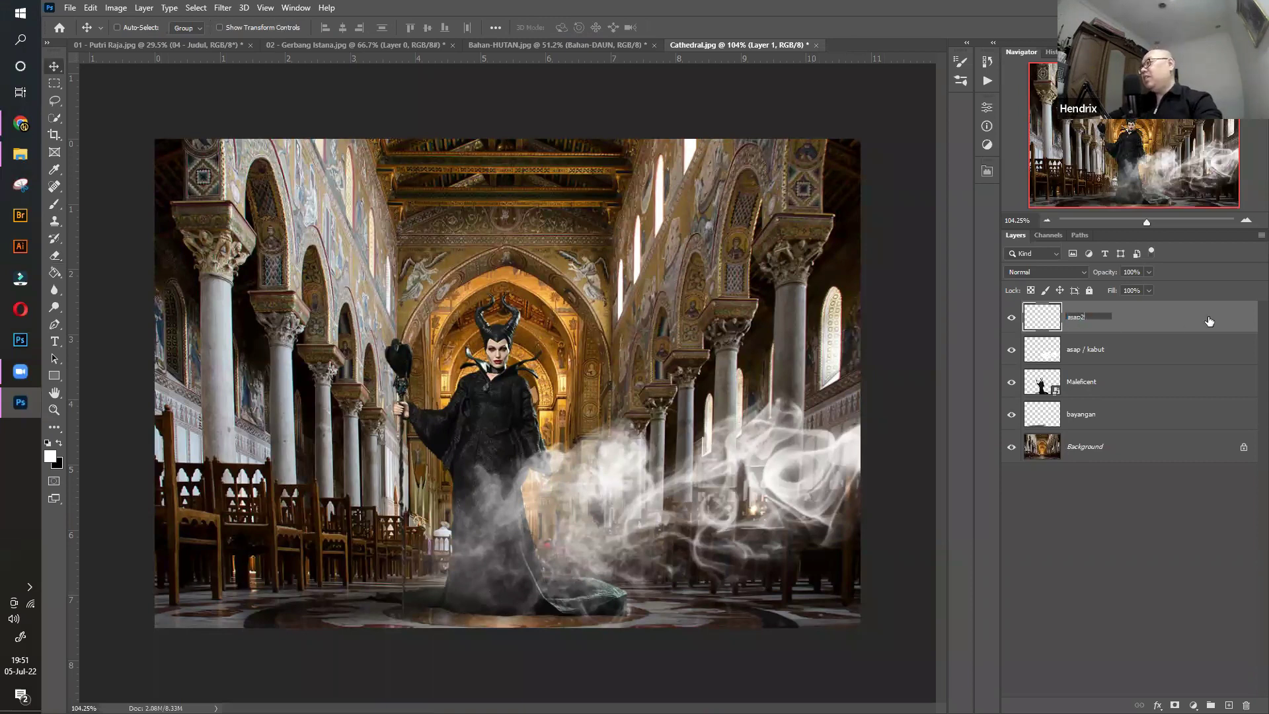
click(1209, 321)
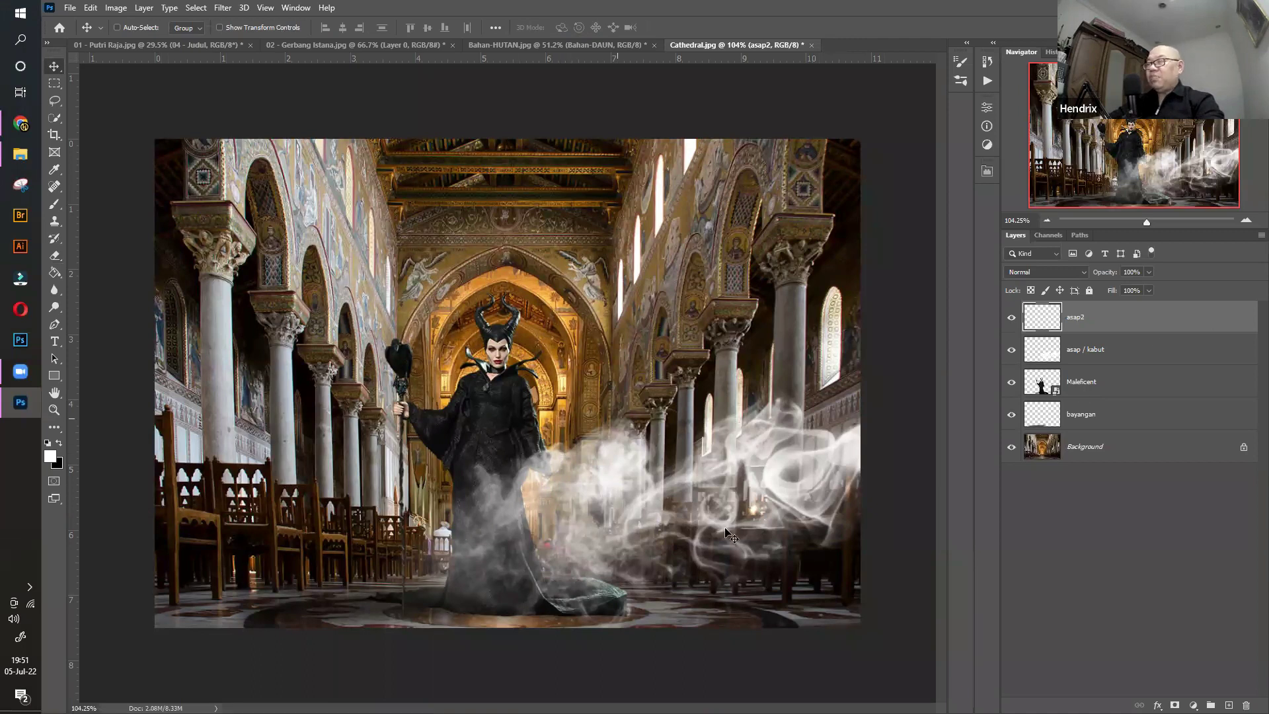
drag(1104, 323, 1105, 391)
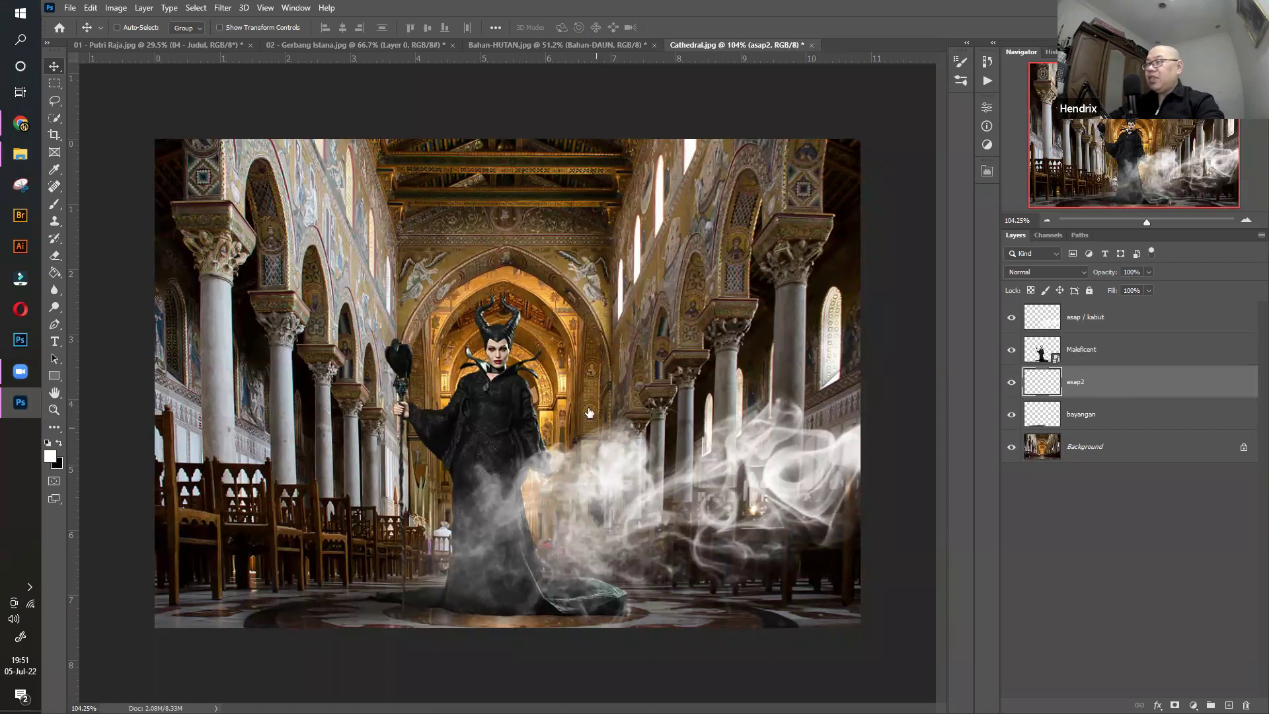
Choose the 1024 px smoke brush next to the 876 px one in the Smoke_Brushes 2 group
click(57, 210)
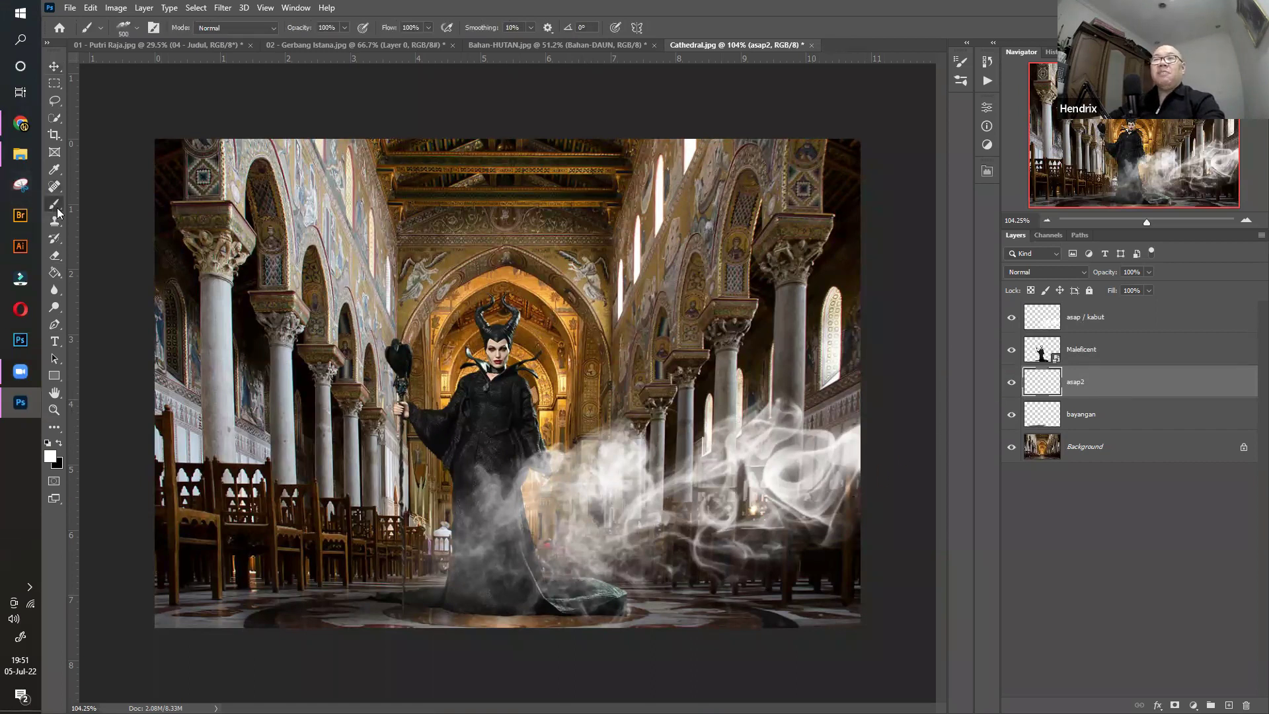
click(138, 29)
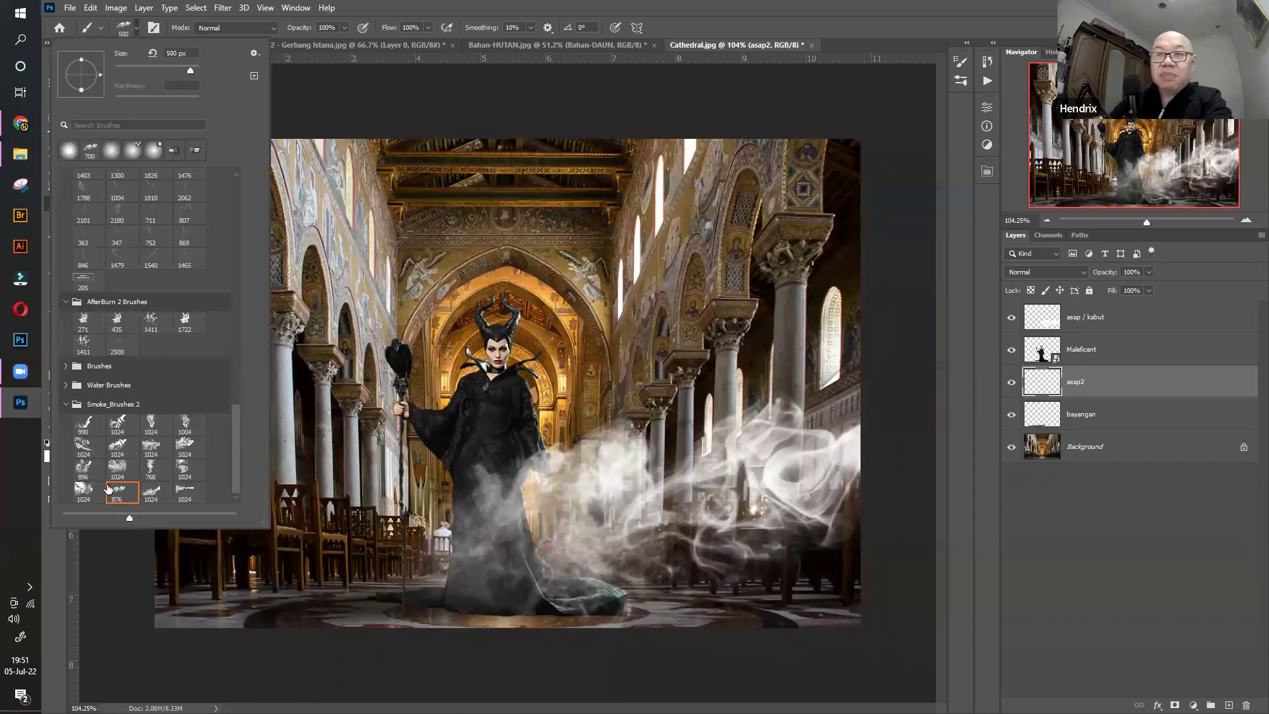
click(153, 493)
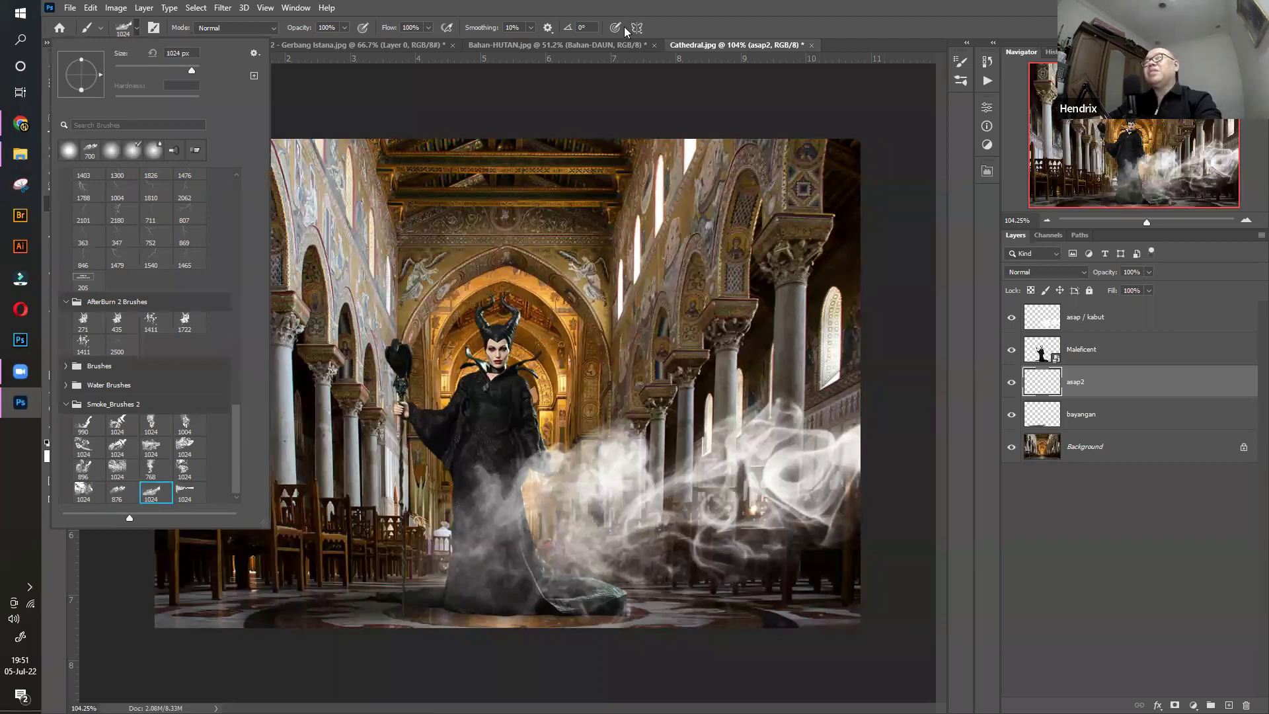
key(Escape)
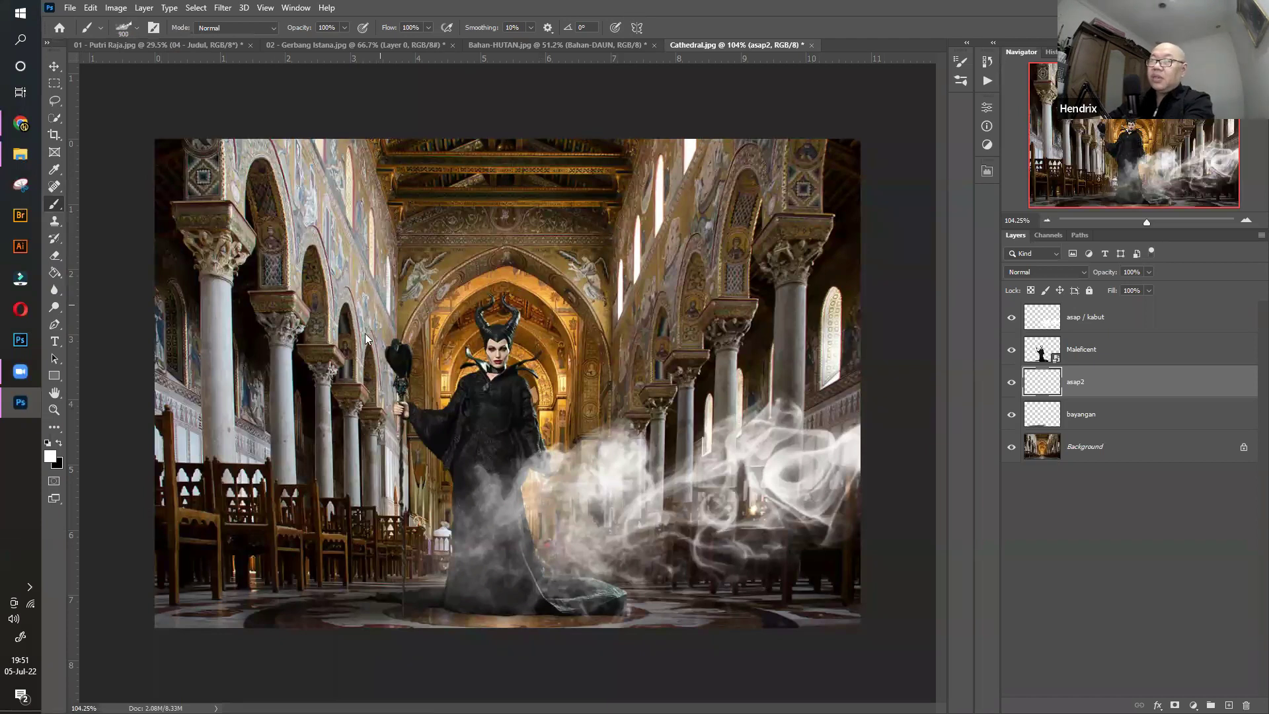
Paint white smoke over the left-hand chairs and floor behind Maleficent on the asap2 layer, reducing the brush size between strokes
click(309, 457)
key(bracketleft)
key(bracketleft)
key(bracketleft)
key(bracketleft)
key(bracketleft)
key(bracketleft)
key(bracketleft)
key(bracketleft)
key(bracketleft)
key(bracketleft)
key(bracketleft)
key(bracketleft)
click(54, 66)
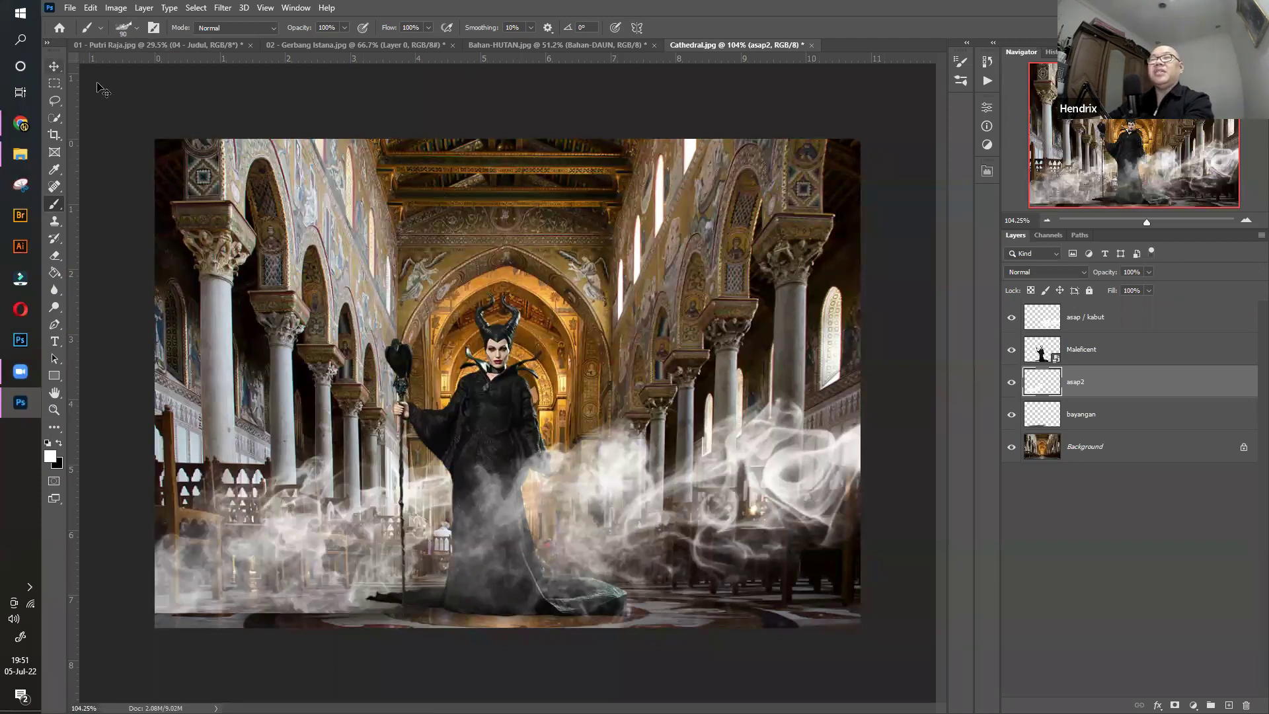
Compare the scene with and without the asap2 smoke layer
click(1012, 384)
click(1015, 387)
click(1015, 388)
click(1014, 388)
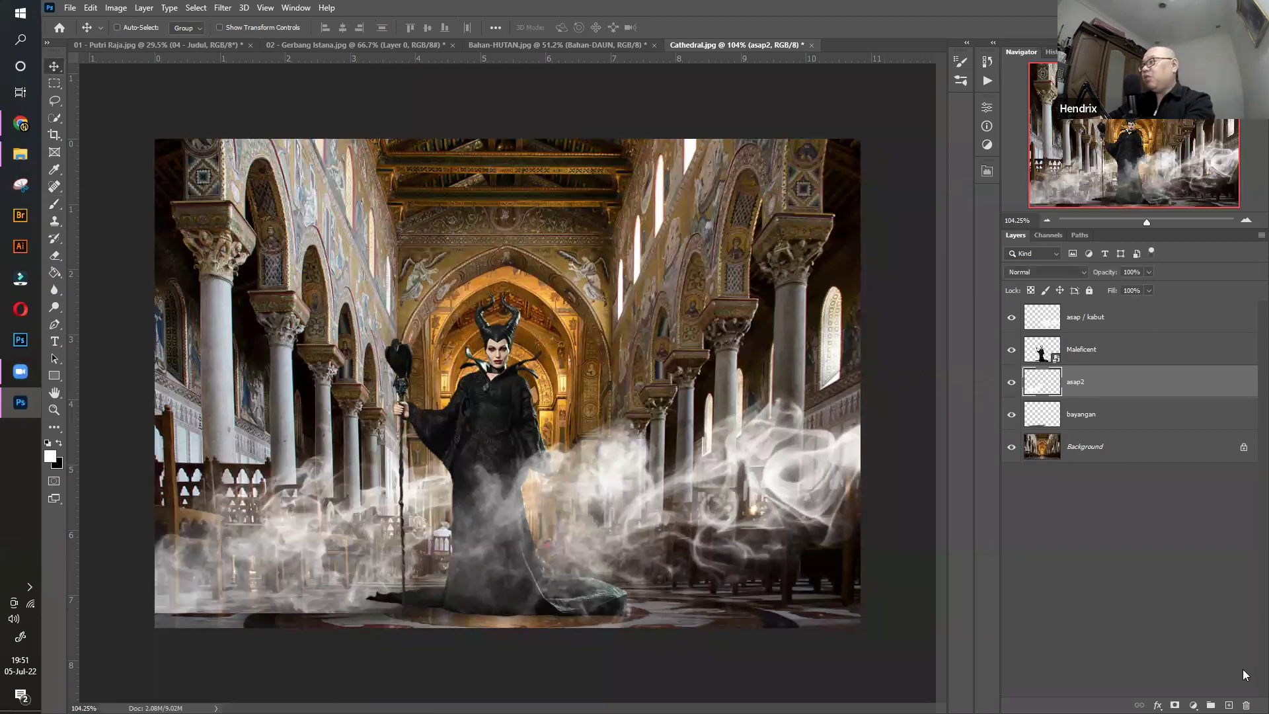
Add a new layer named asap 3 above asap2 and make it the active layer
key(ctrl+shift+alt+n)
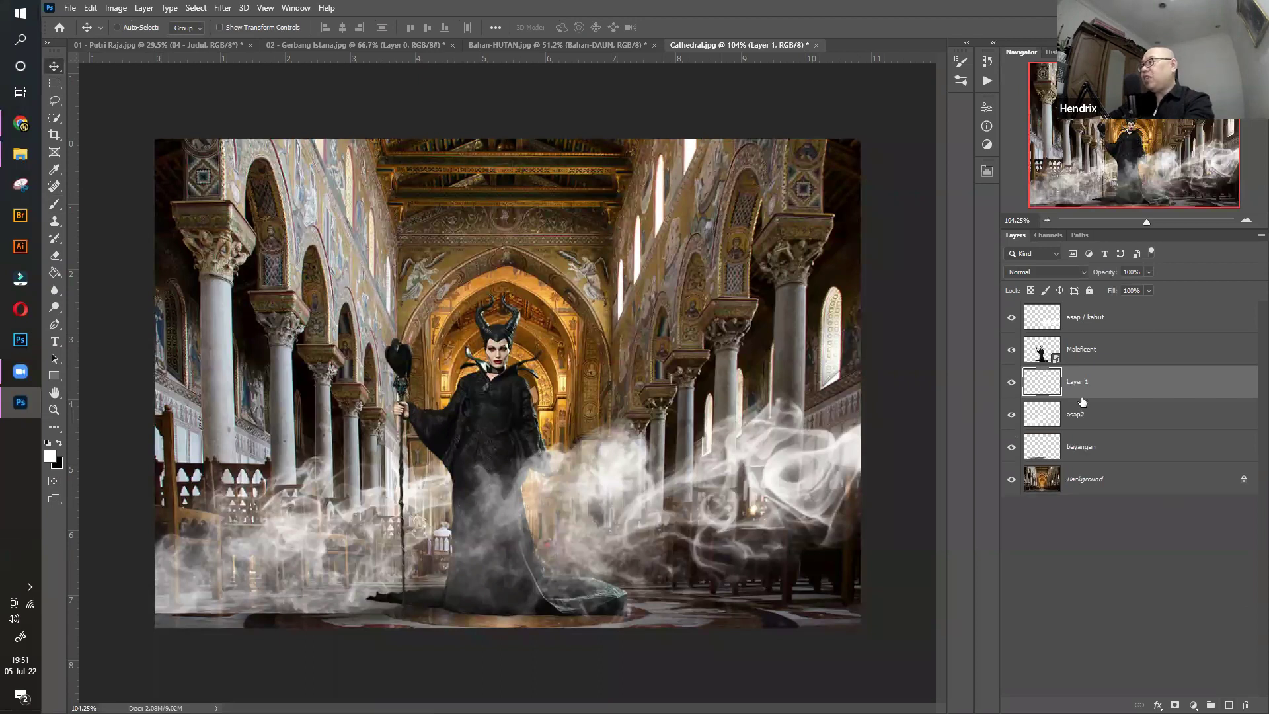
double_click(1078, 384)
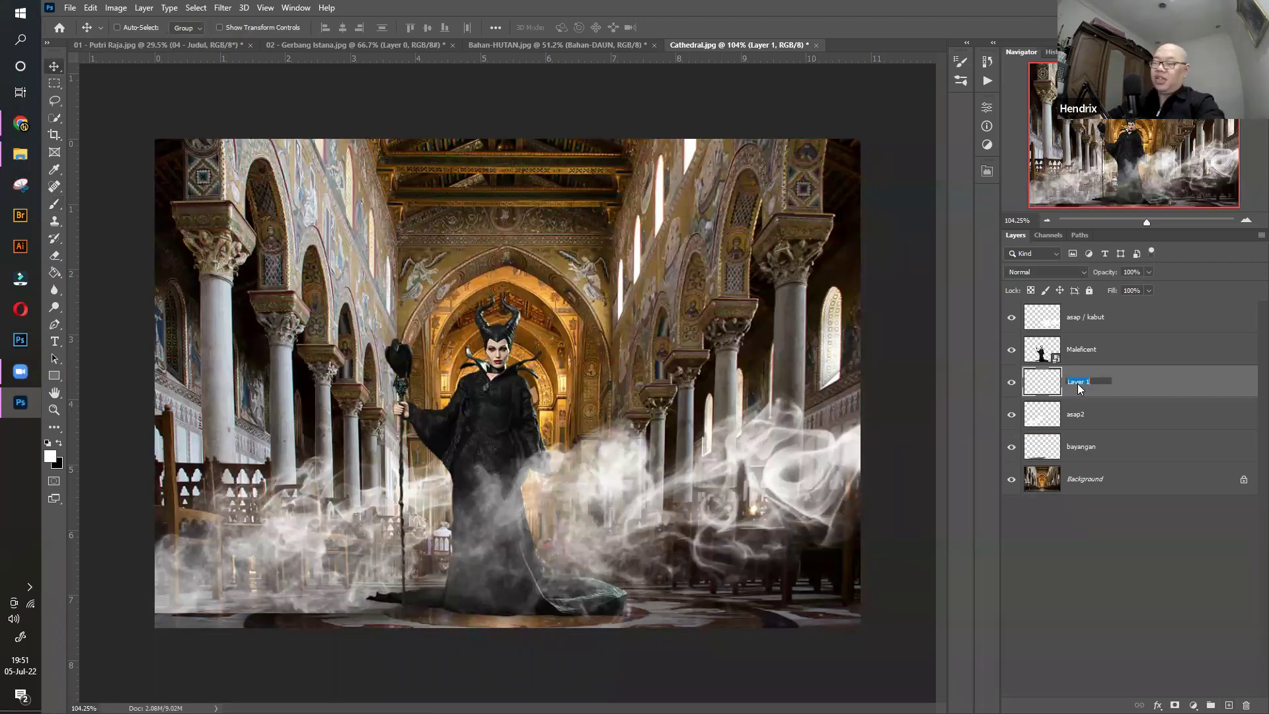
text(asap)
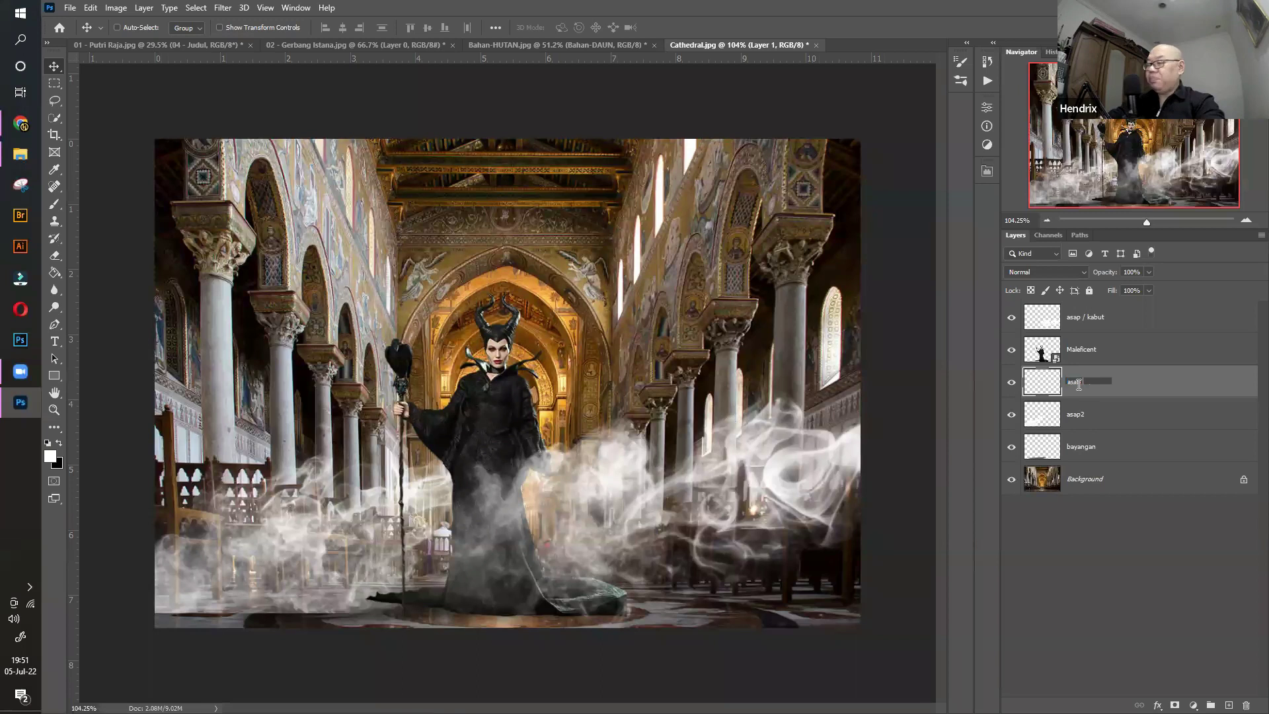
text( 3)
click(1142, 415)
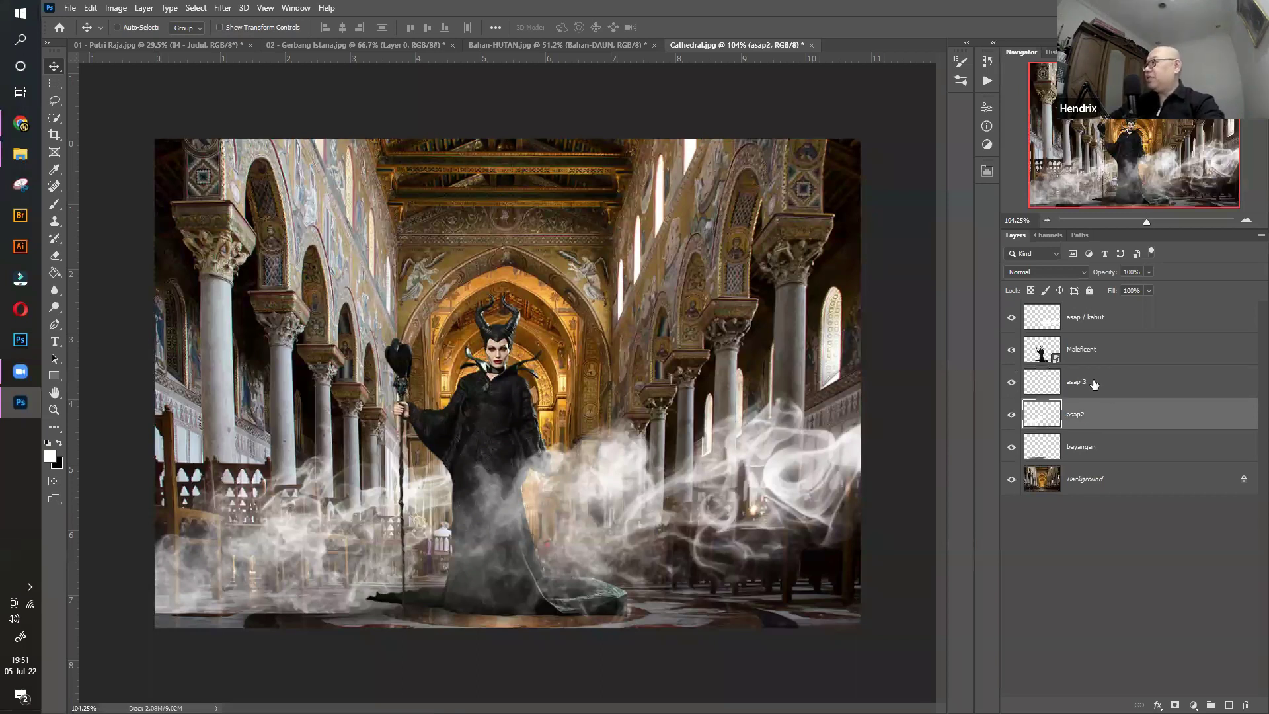
click(1094, 384)
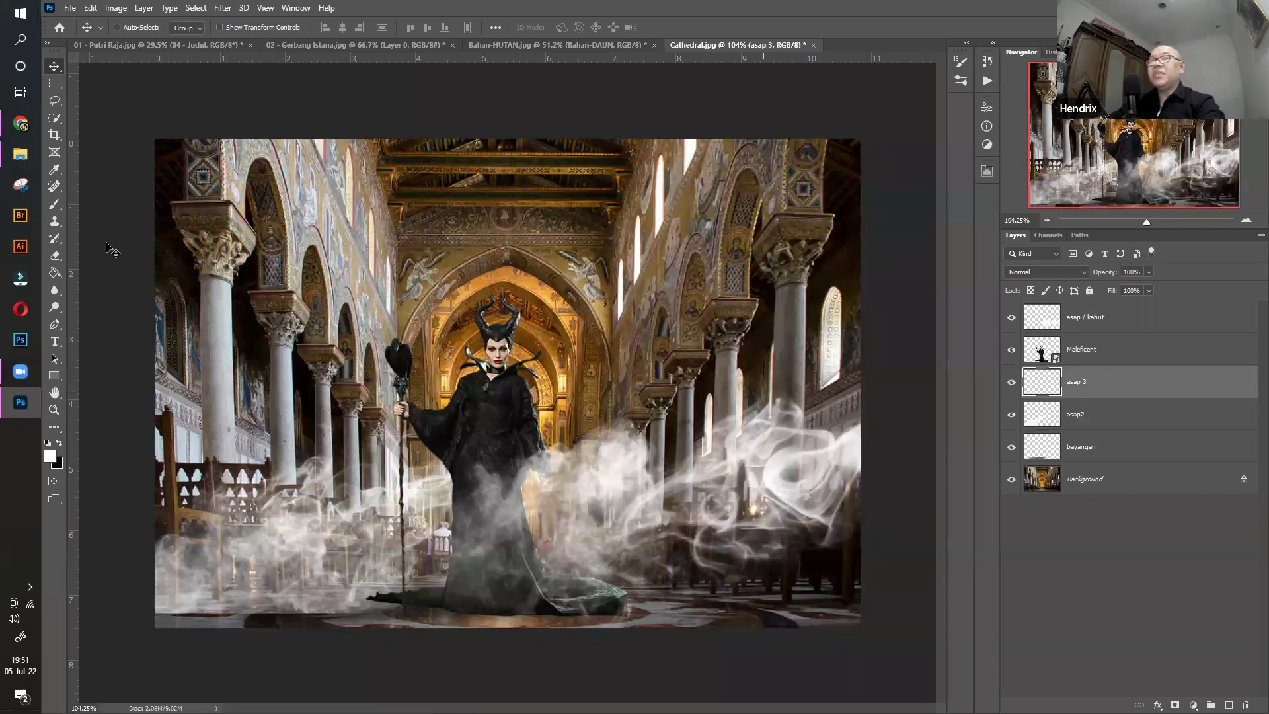
Activate the Brush tool and choose the 768 px smoke brush from the Smoke_Brushes 2 group
click(54, 203)
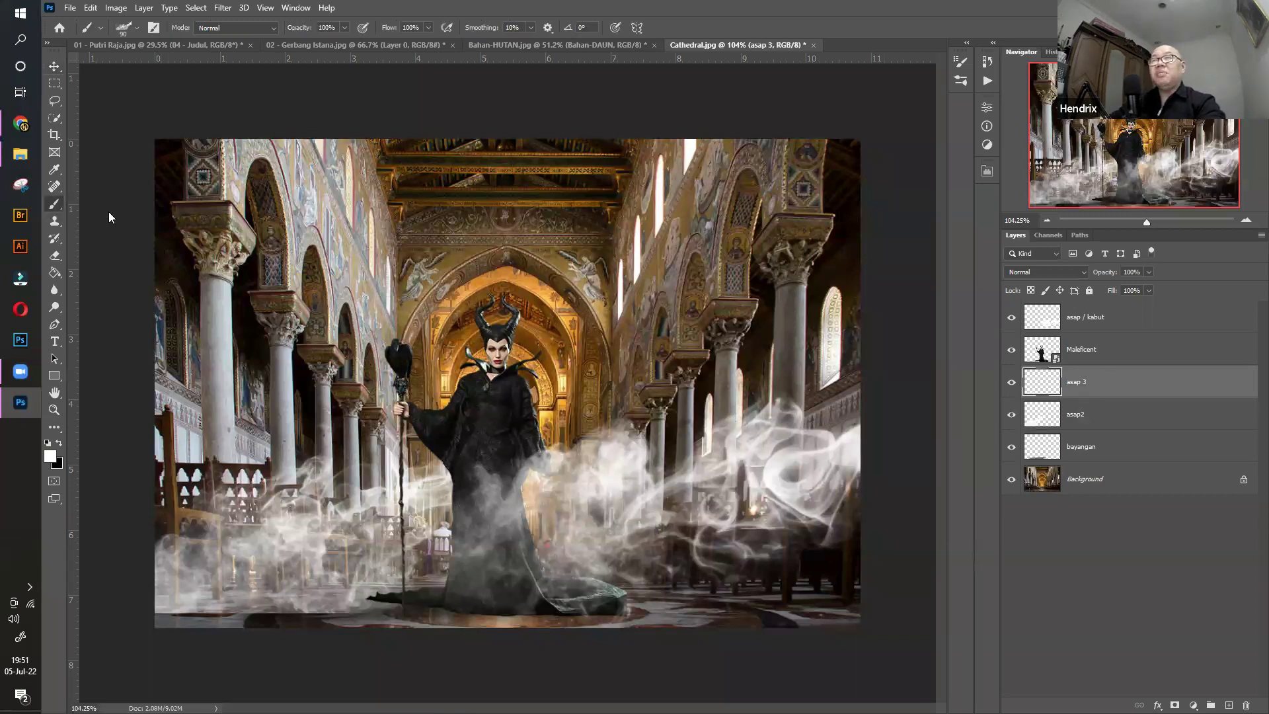
right_click(220, 372)
click(151, 470)
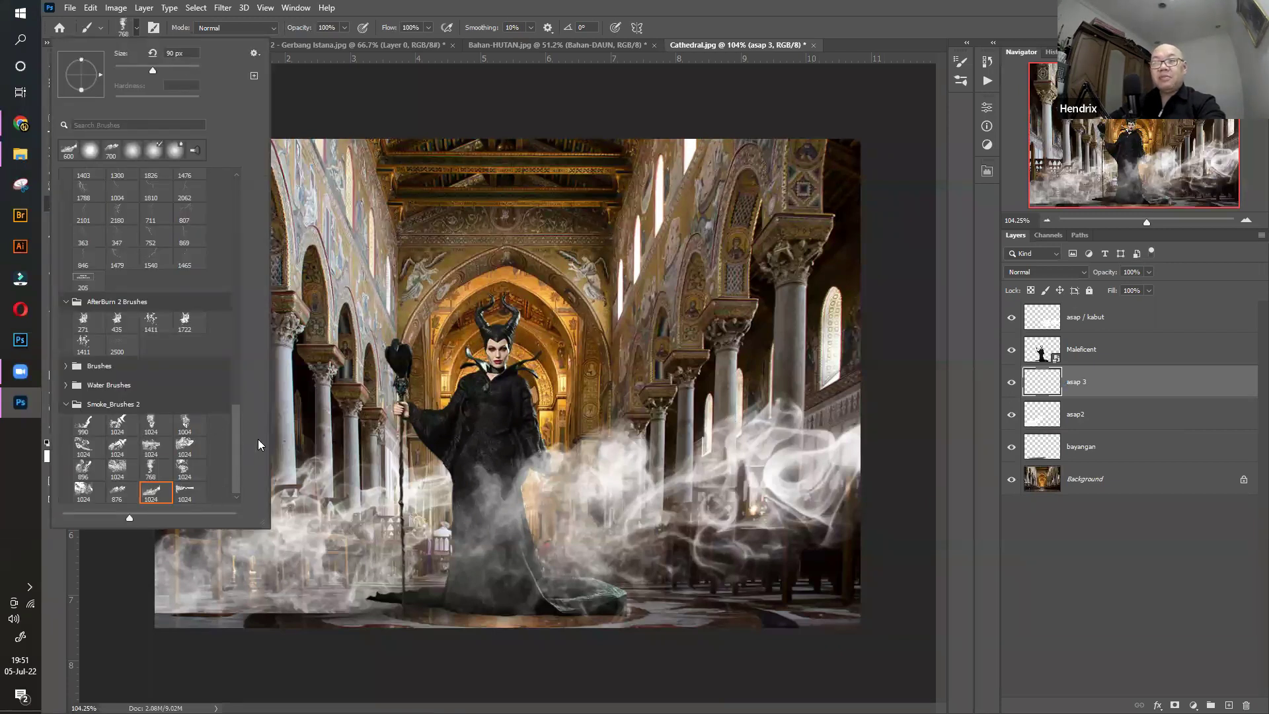
Paint white smoke behind Maleficent's head and up toward the ceiling on the asap 3 layer with the smoke brush at 600 px
click(649, 28)
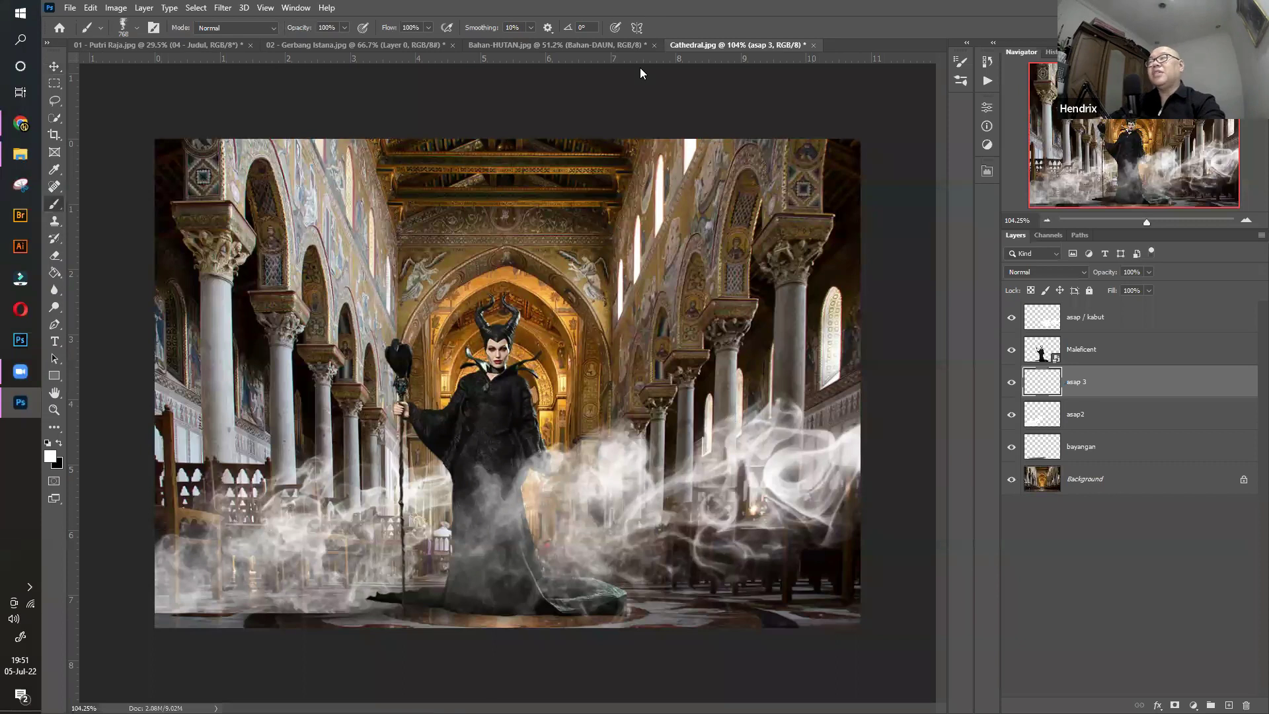
click(515, 343)
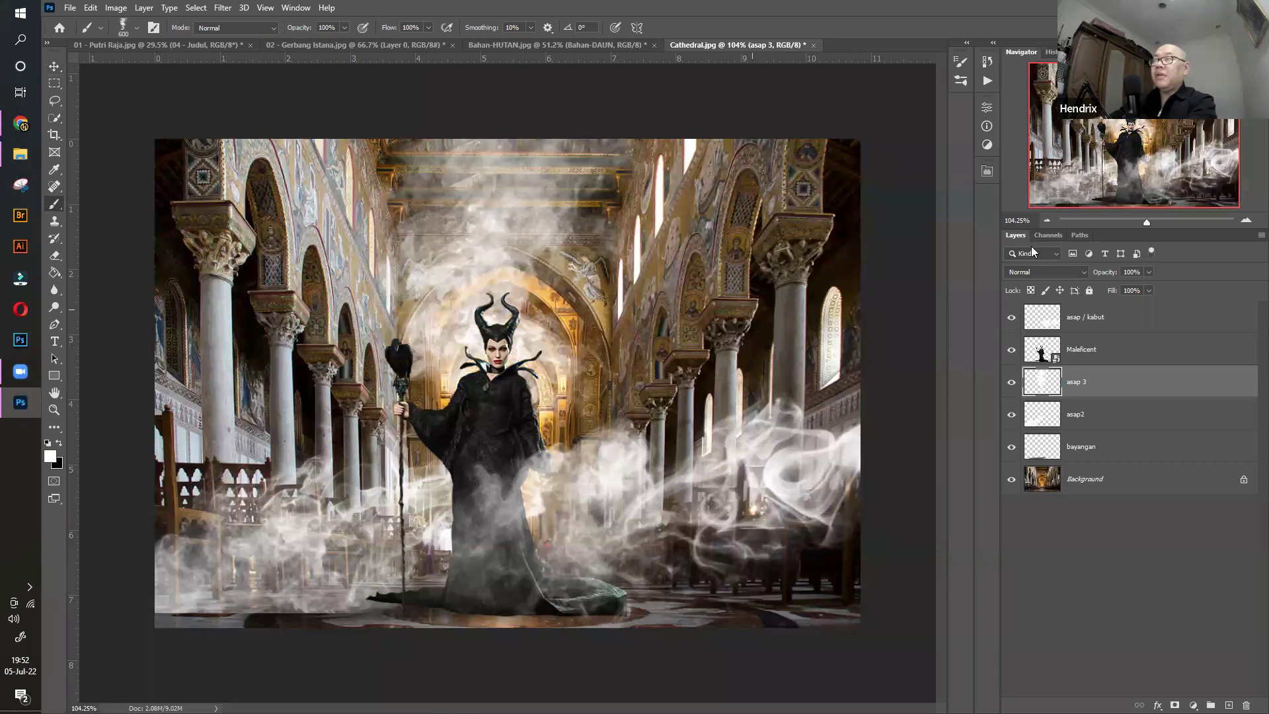
click(54, 67)
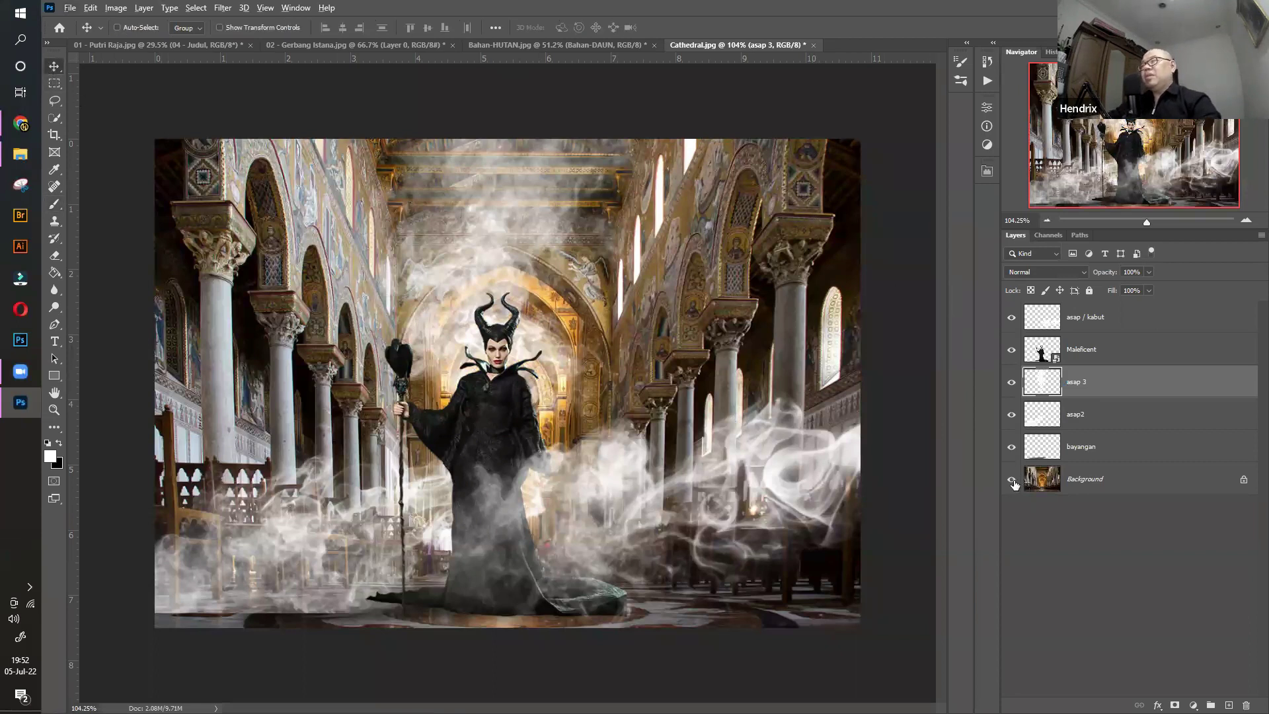
Compare the scene with and without the asap 3 smoke layer
click(1011, 383)
click(1011, 383)
click(1011, 382)
click(1011, 383)
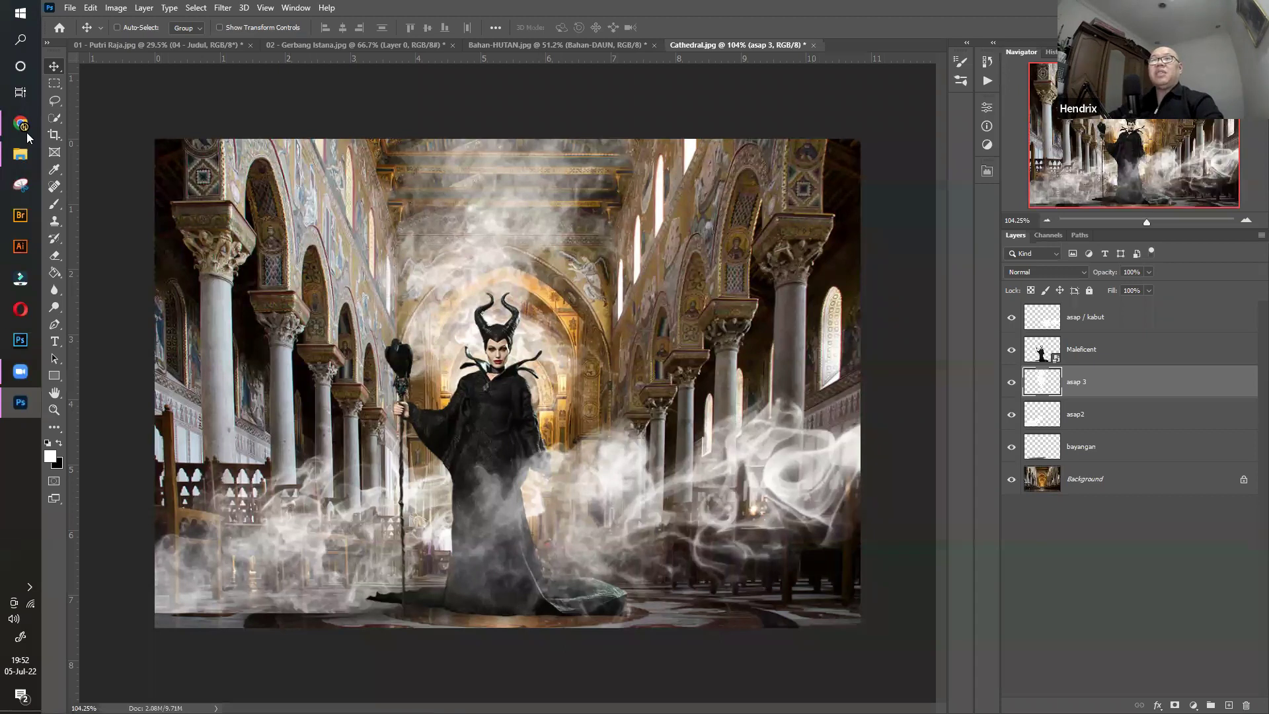
Switch to Chrome, open brusheezy.com in a new tab and dismiss the site's notification request
mouse_move(28, 125)
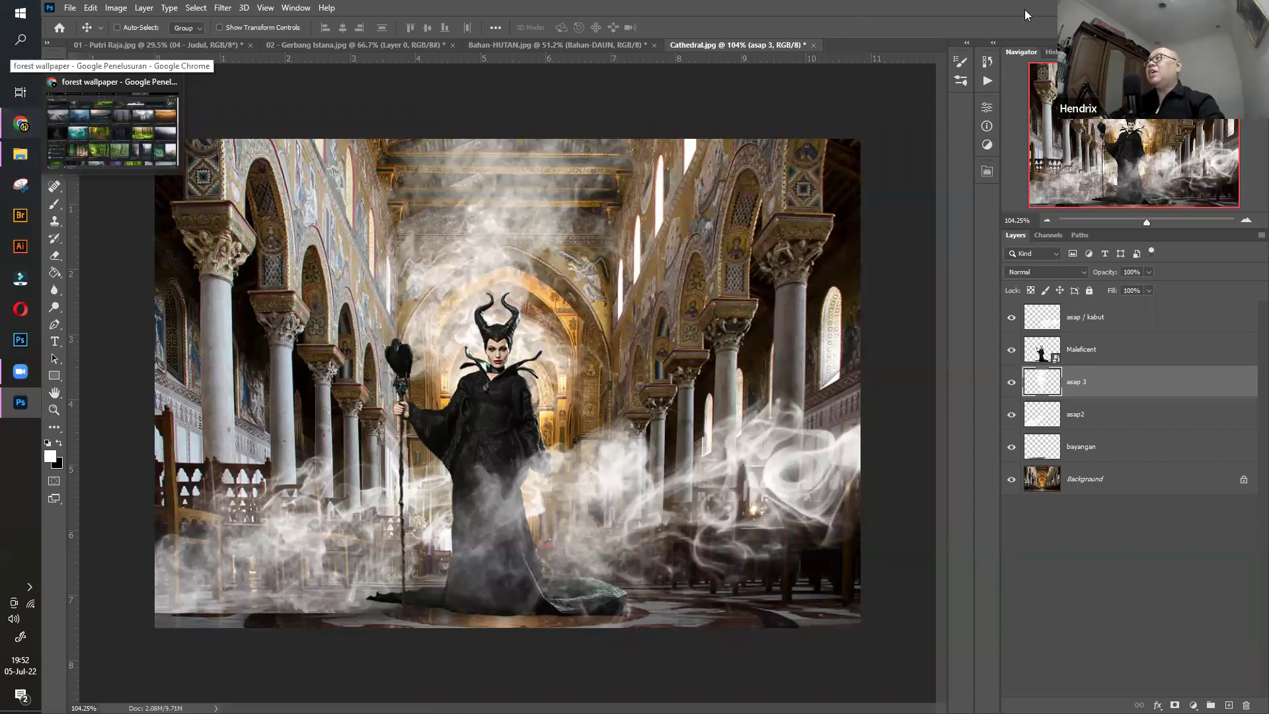
key(alt+Tab)
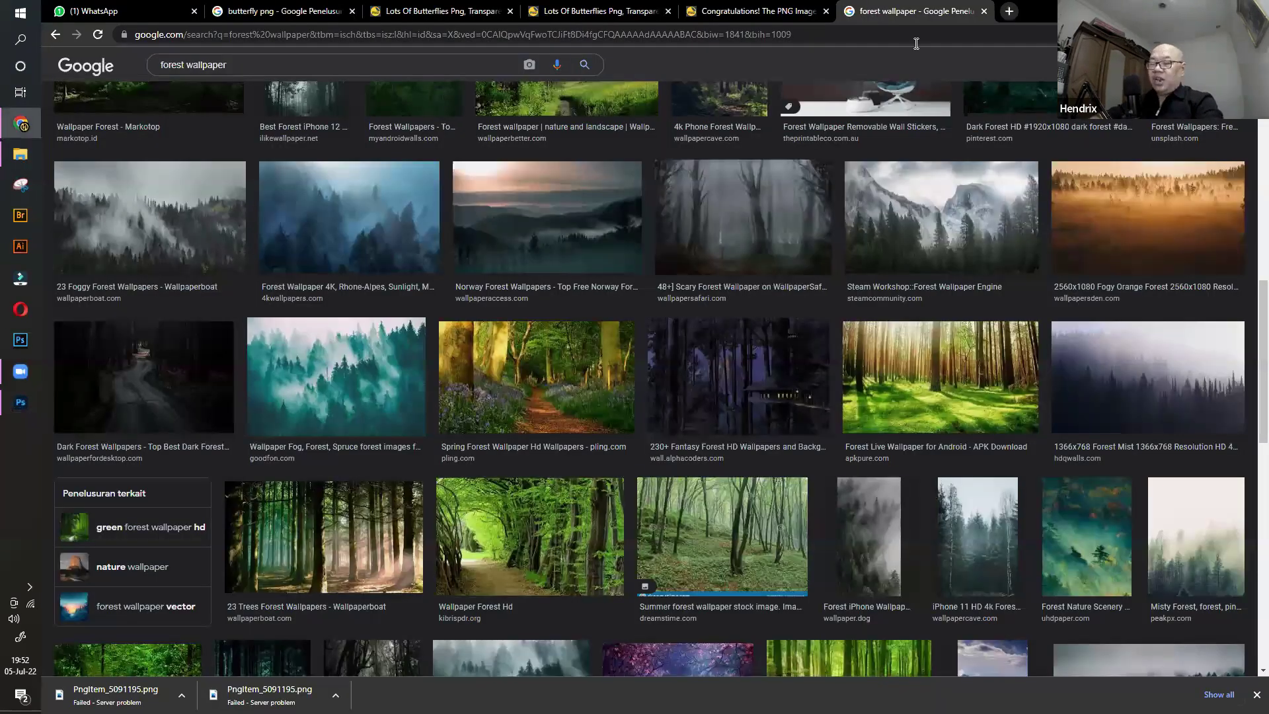
key(ctrl+t)
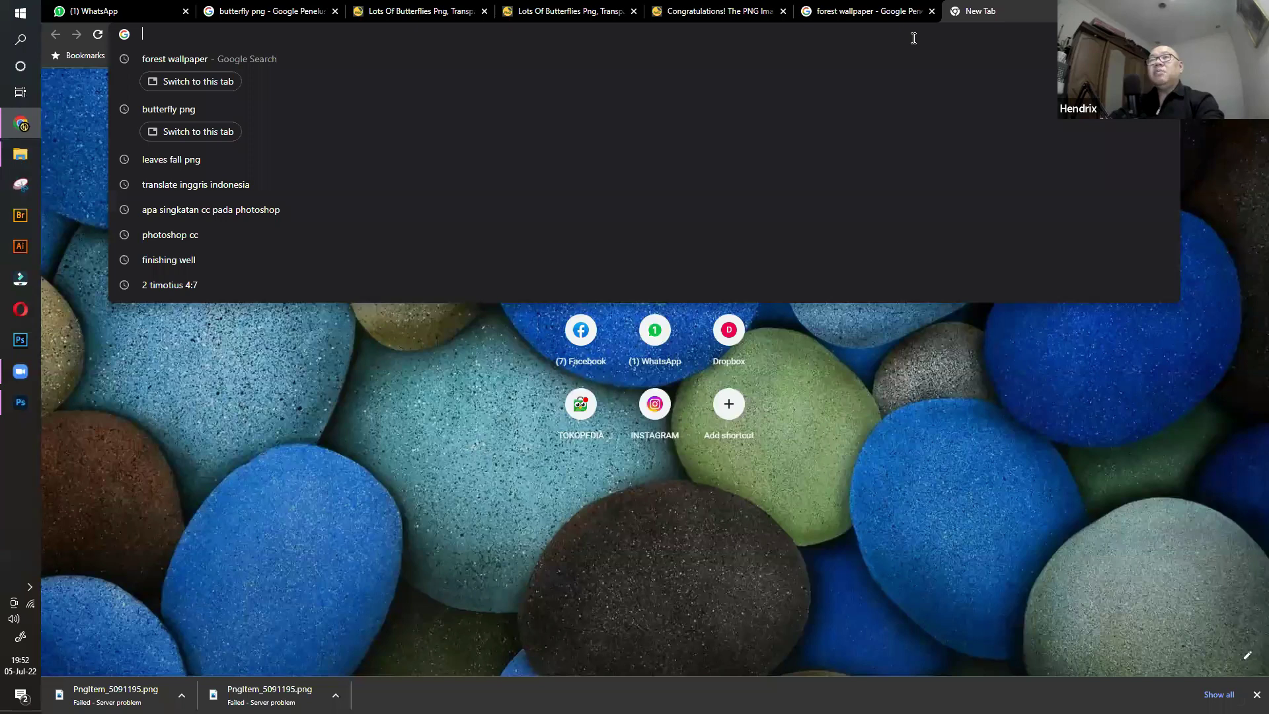
text(brushe)
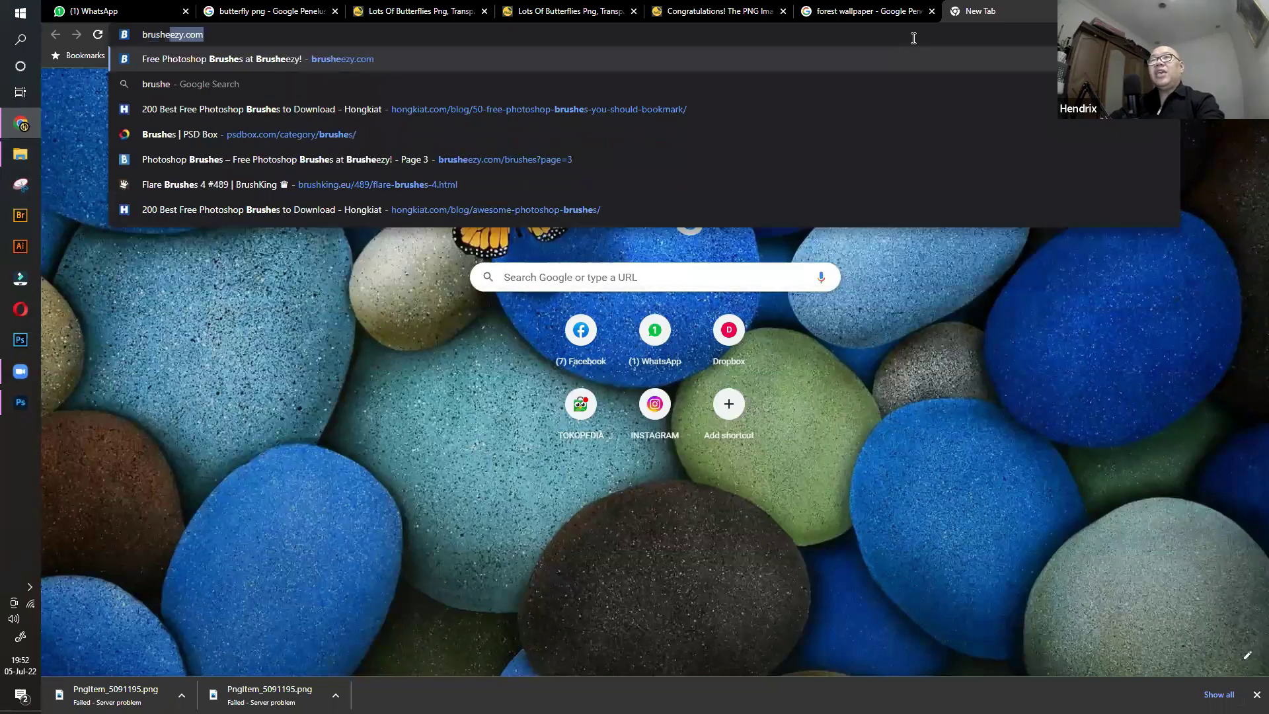
text(ezy.com)
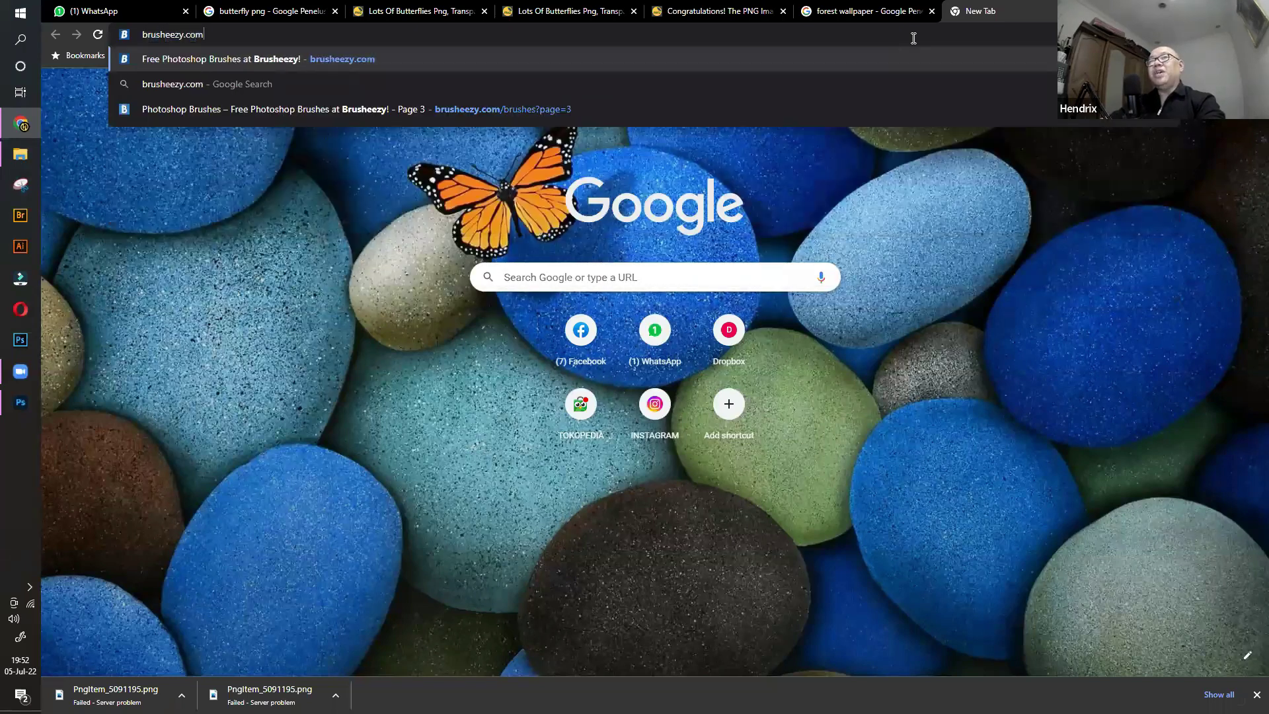
key(Return)
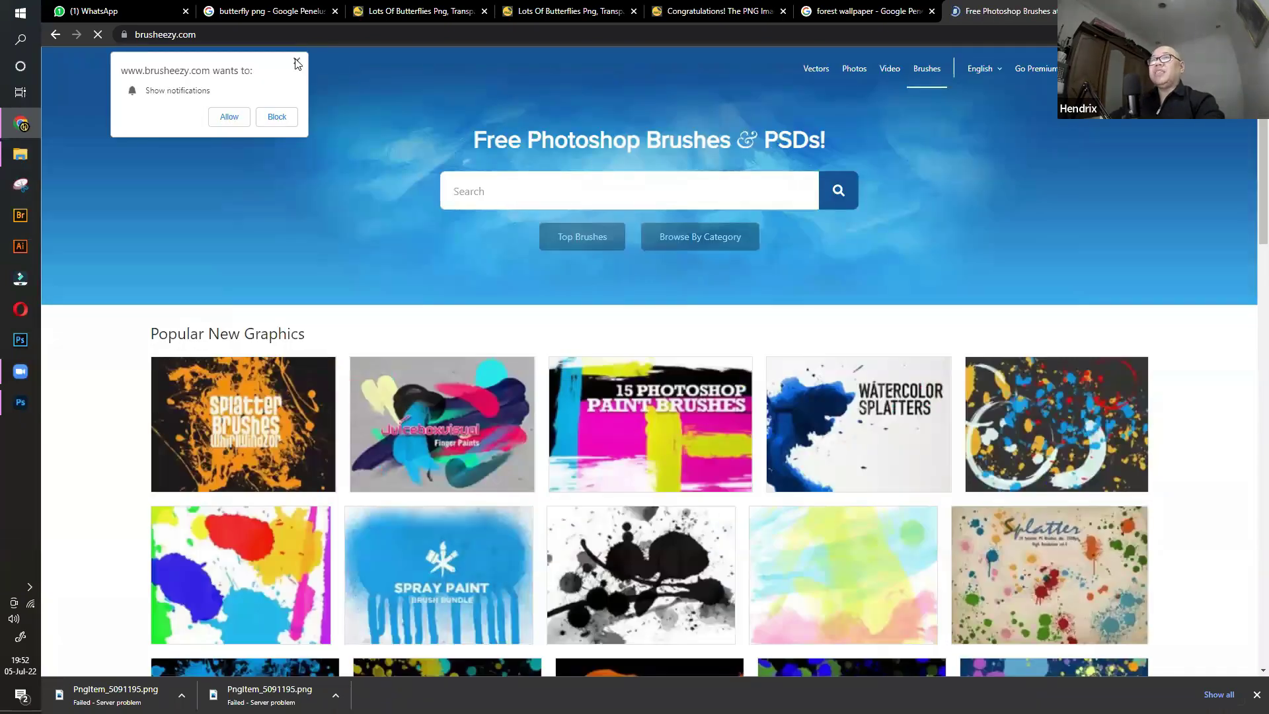
click(297, 61)
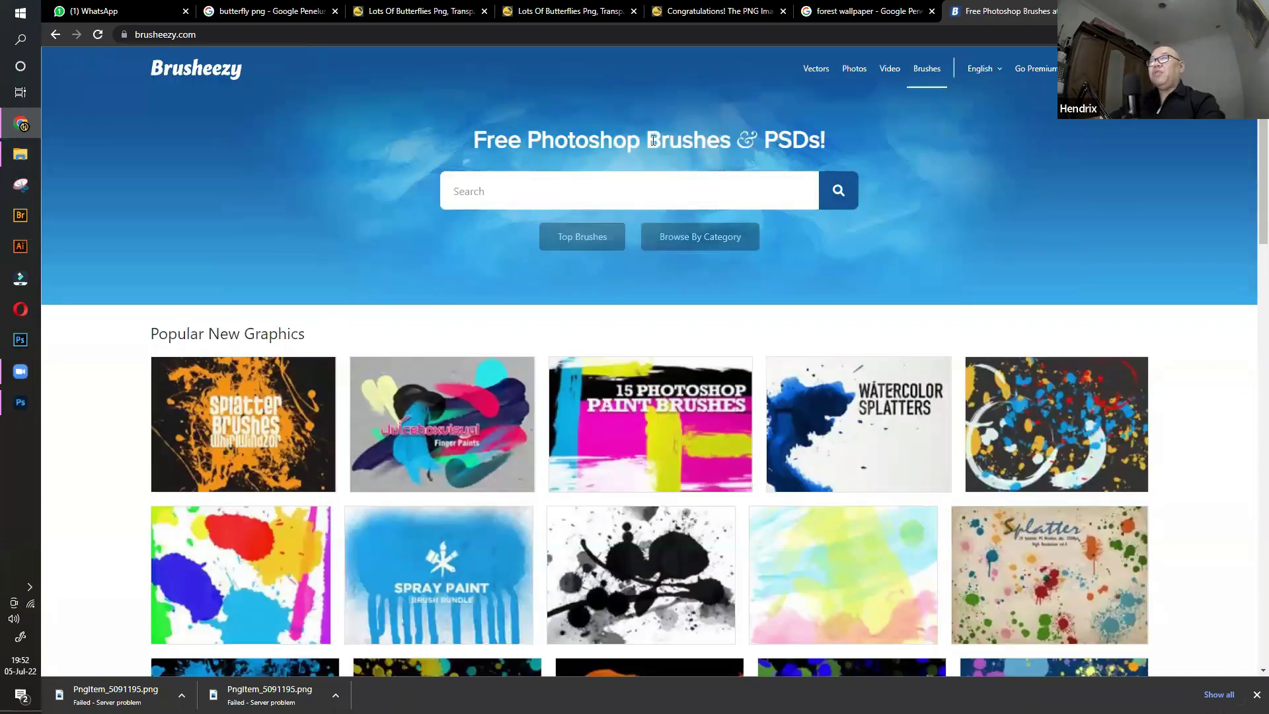
Look over the graphics on the Brusheezy home page and search the site for "water splash" brushes
scroll(539, 364, down, 2)
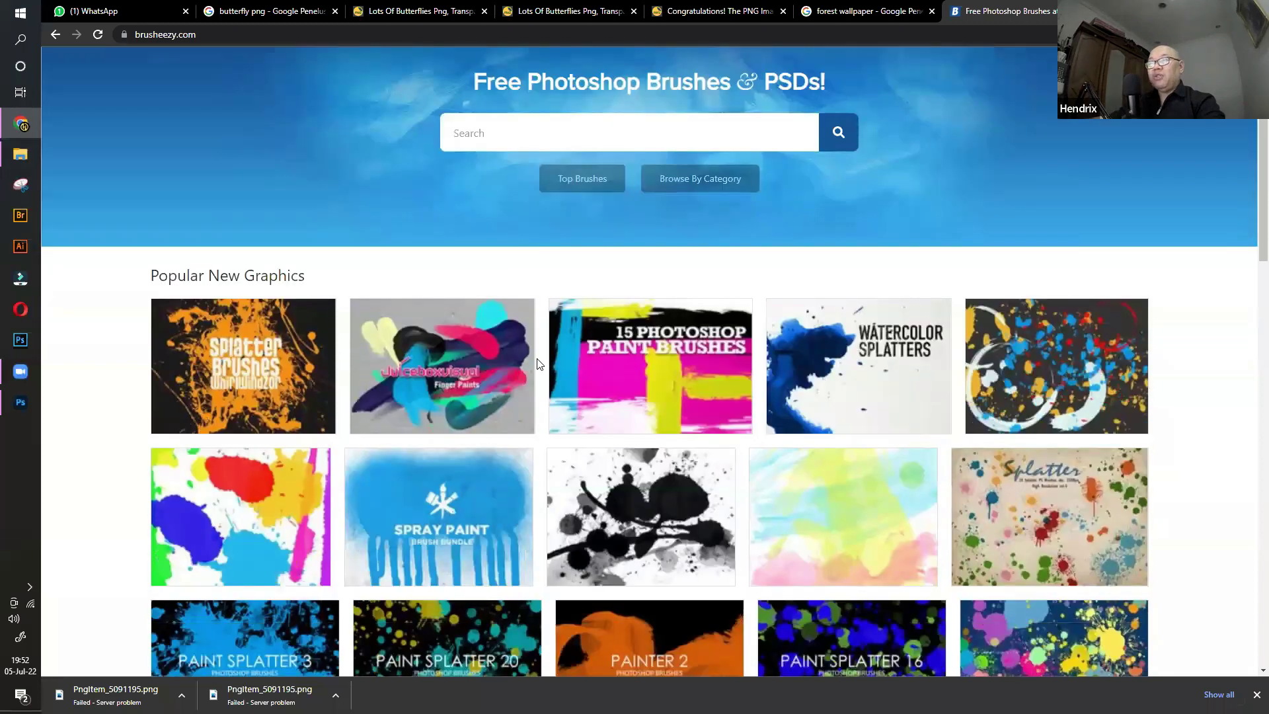
scroll(539, 363, down, 9)
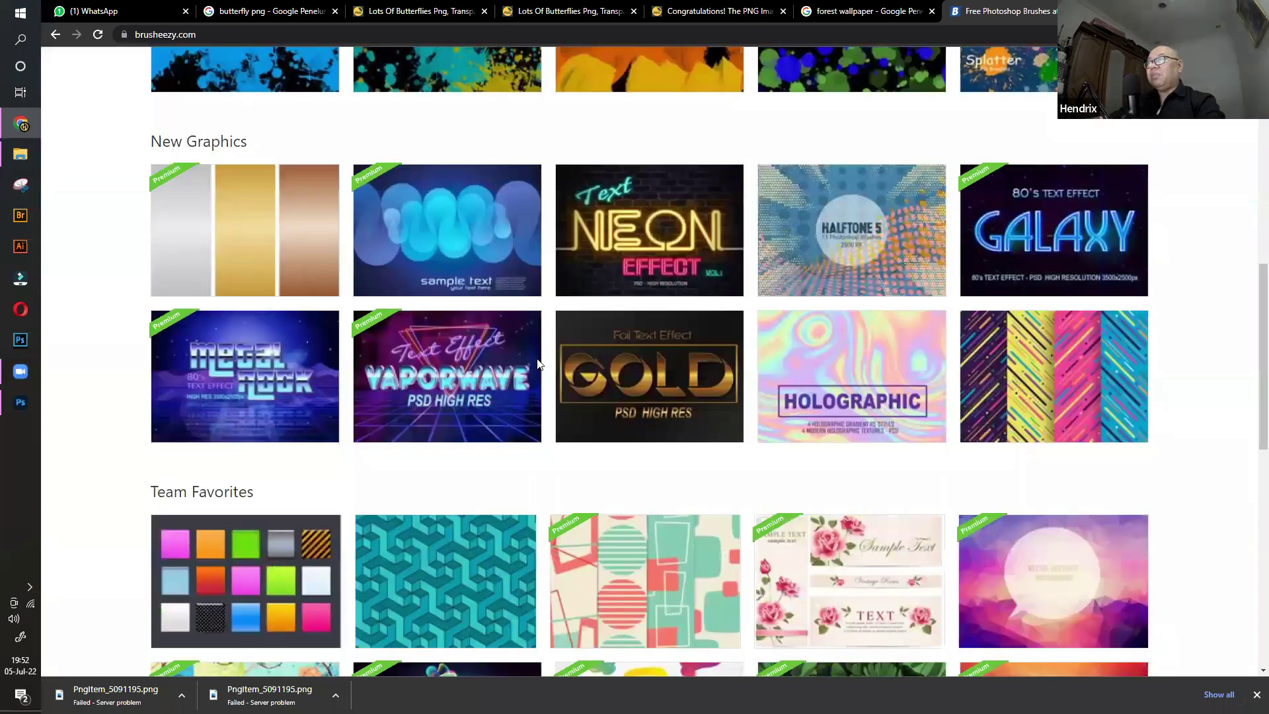
scroll(538, 363, up, 11)
click(502, 189)
text(water spla)
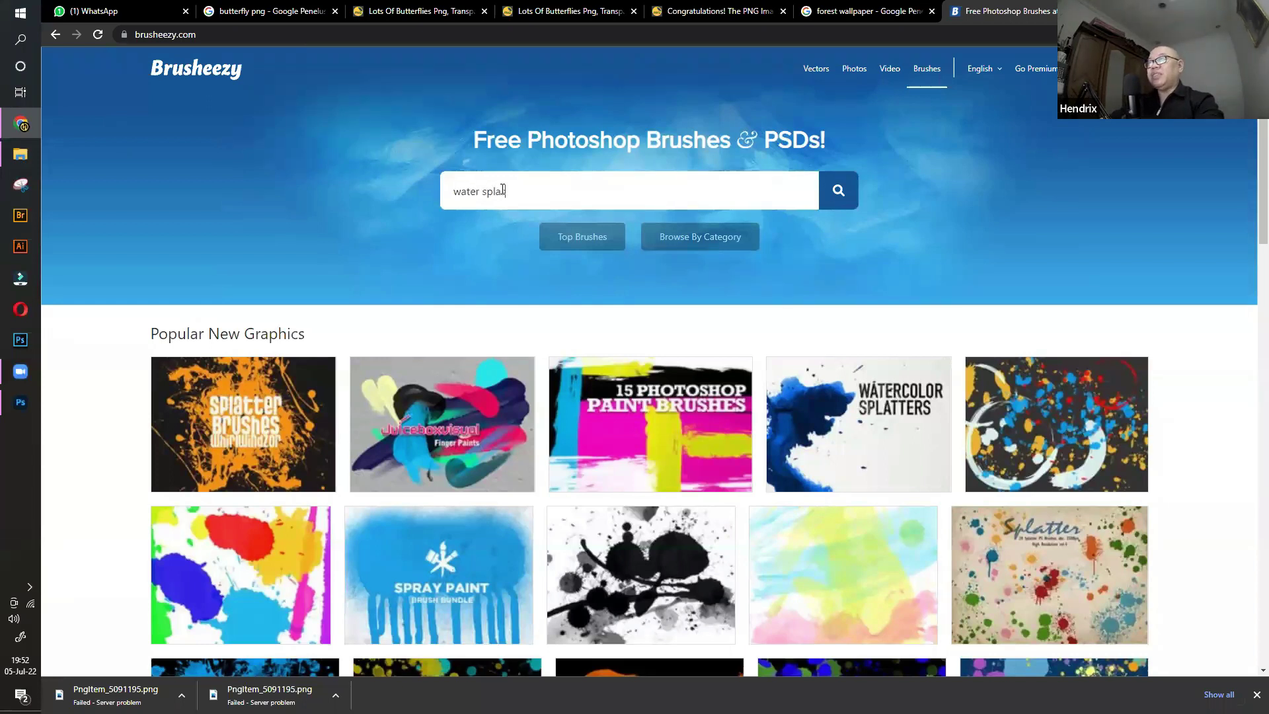
text(sh)
key(Return)
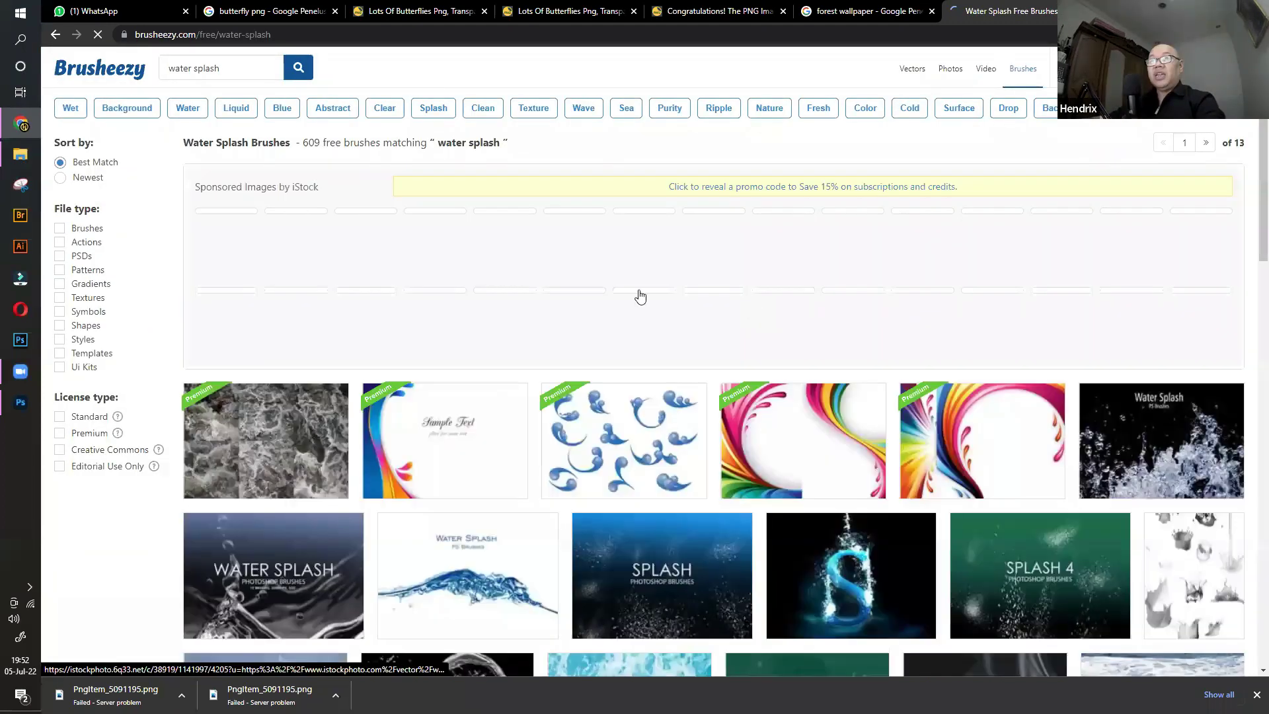
Examine the first page of water splash brush packs, go to page 2 of the results and close the iStock pop-up window
scroll(211, 312, down, 3)
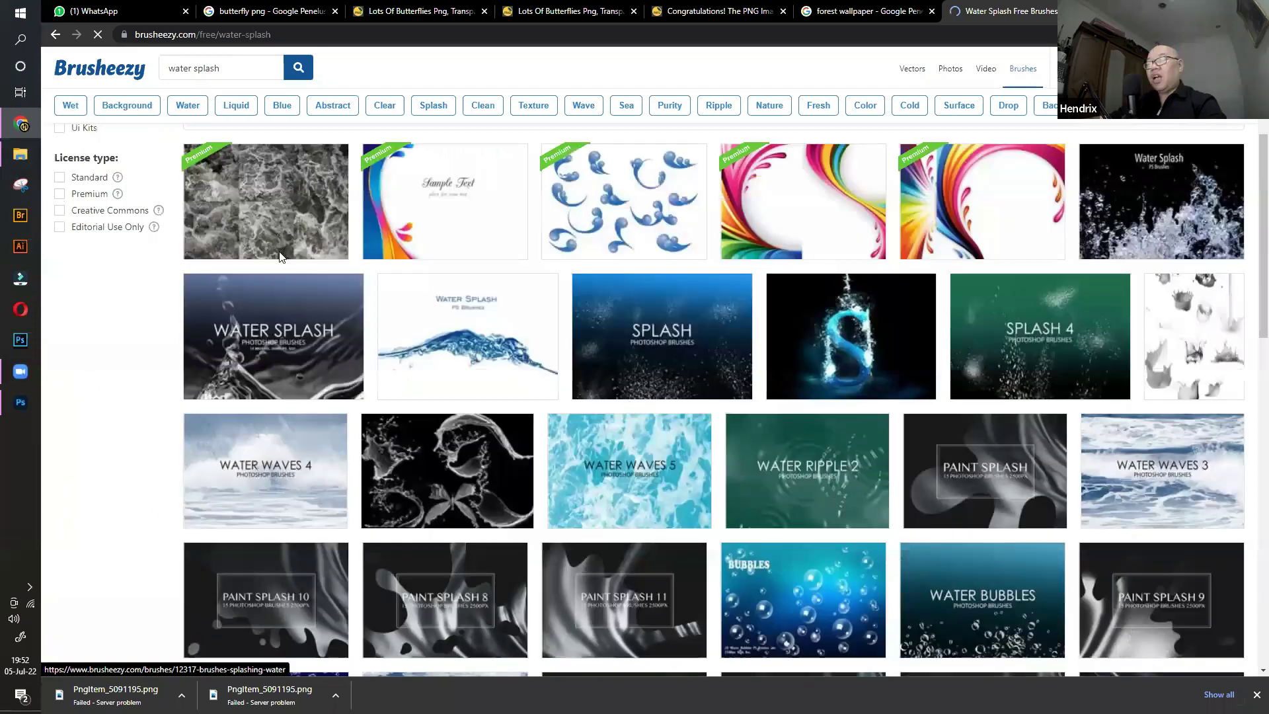
scroll(279, 256, down, 3)
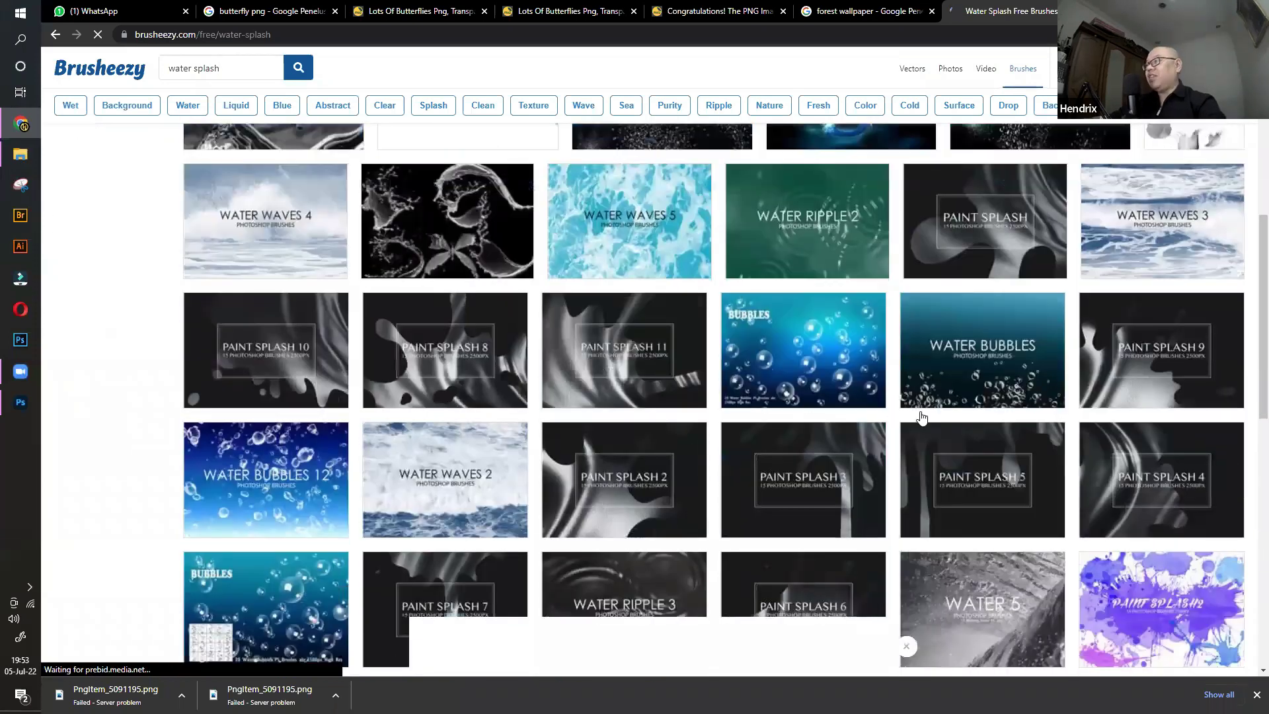
scroll(631, 334, down, 1)
scroll(580, 549, down, 4)
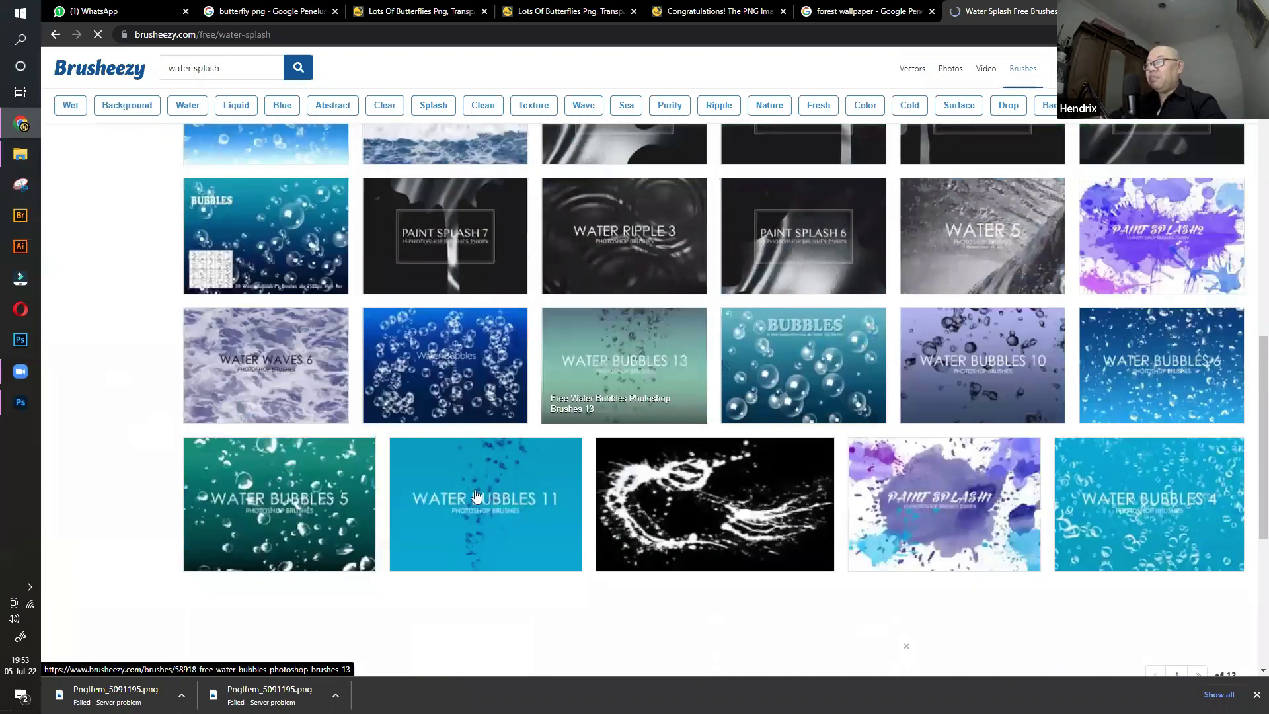
scroll(632, 396, down, 3)
click(661, 476)
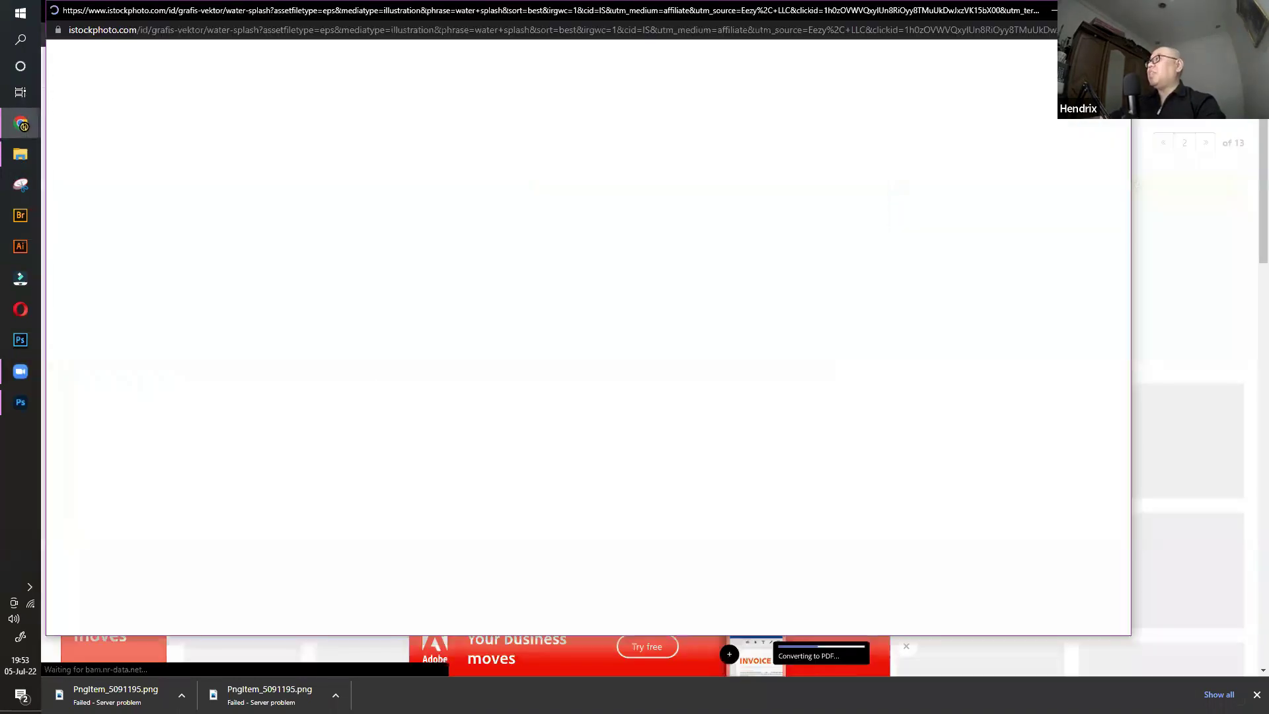
key(ctrl+w)
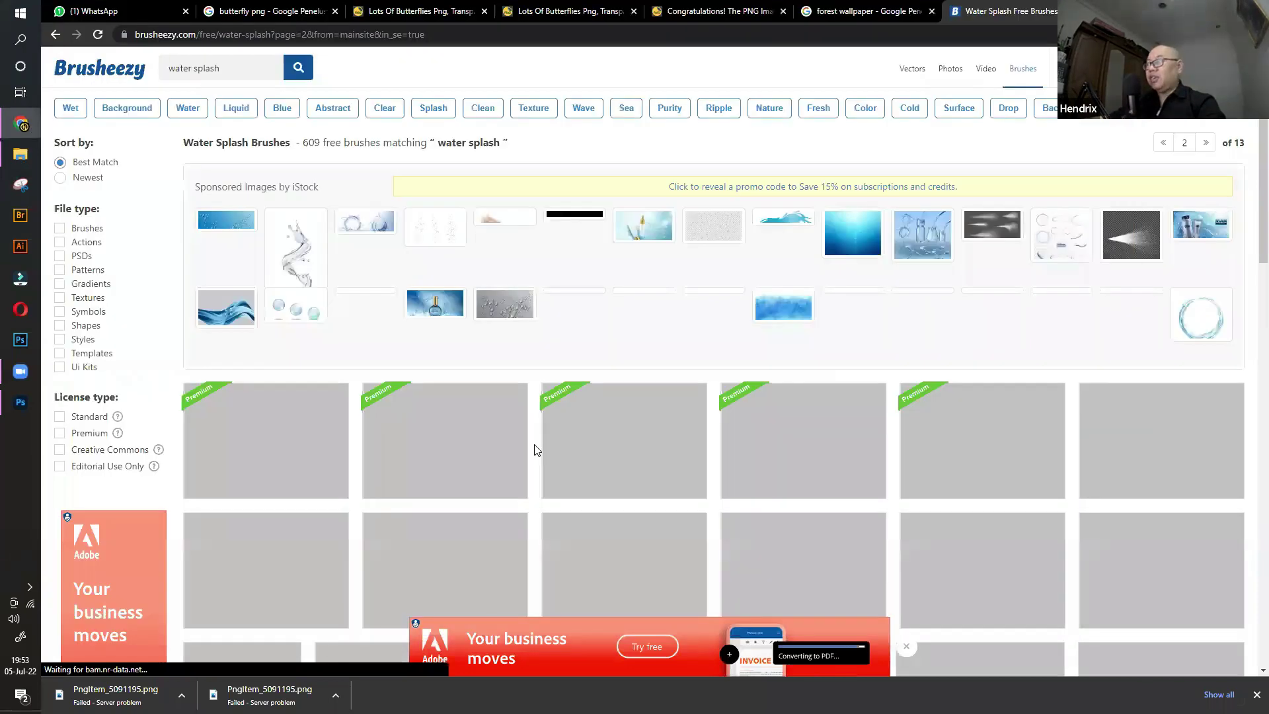
Examine the brush packs on pages 2 and 3 of the water splash results and go on to page 4
scroll(535, 450, down, 3)
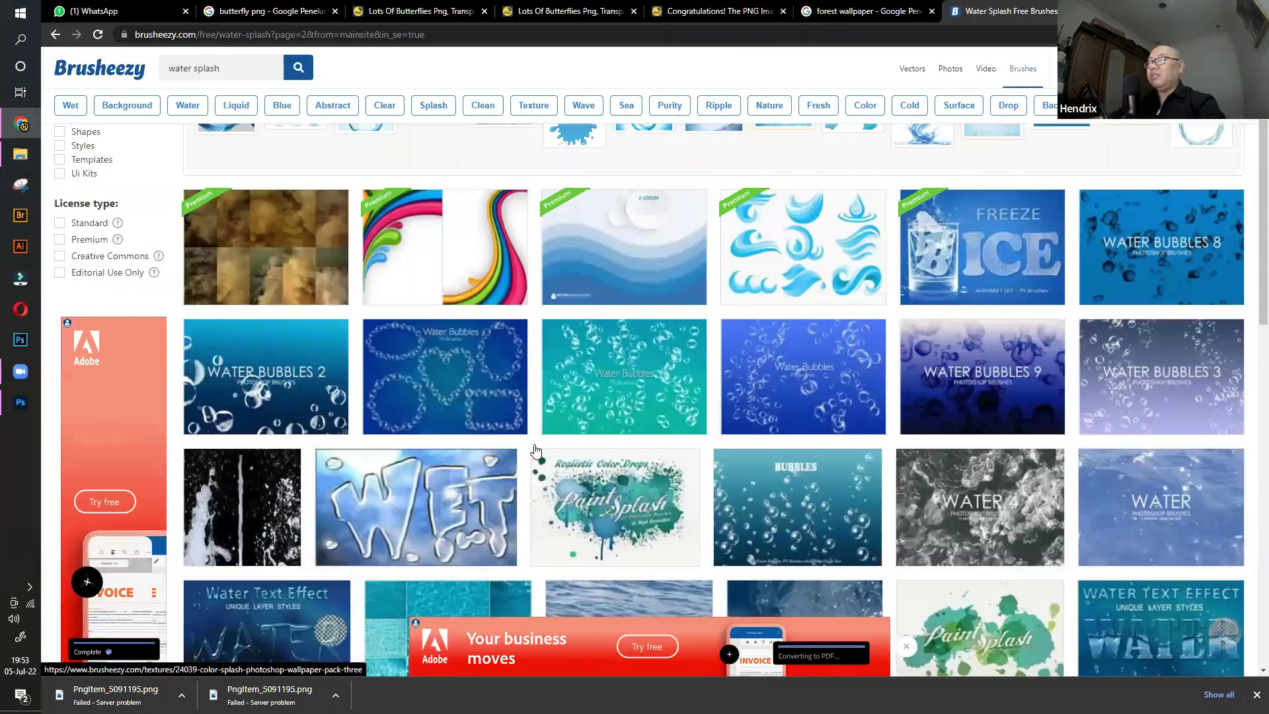
scroll(741, 329, down, 8)
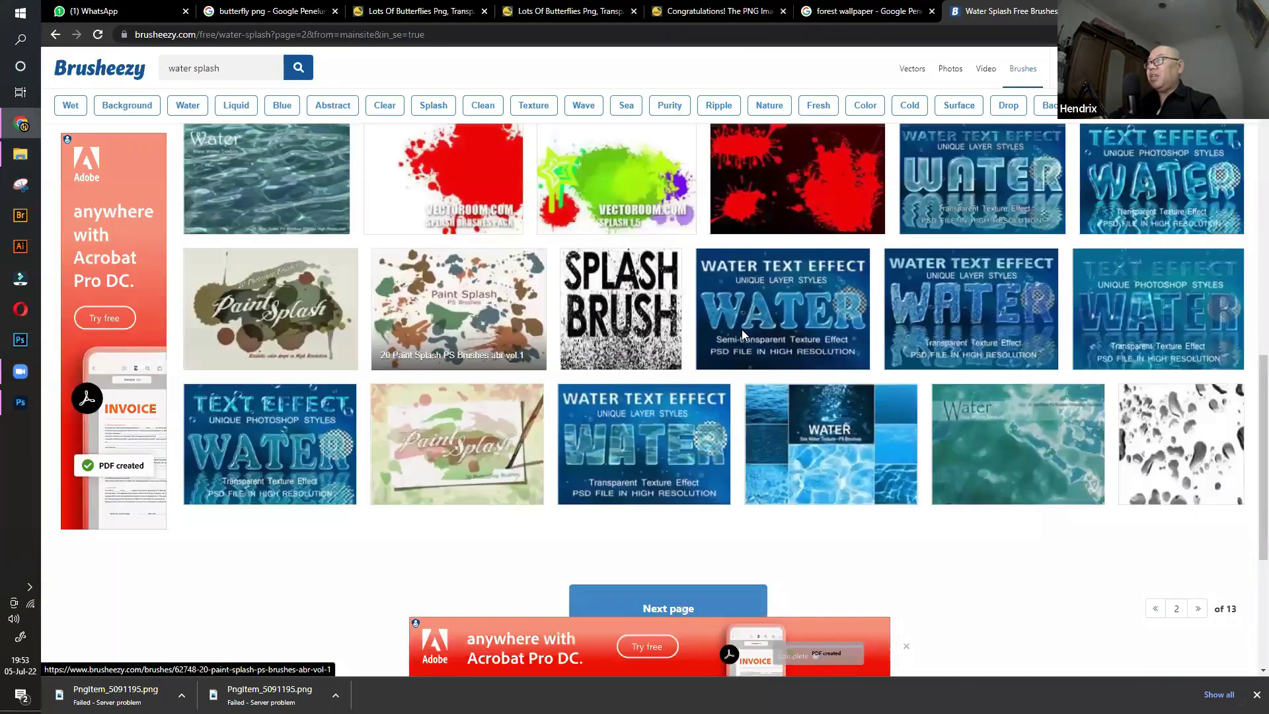
scroll(682, 405, down, 3)
click(682, 402)
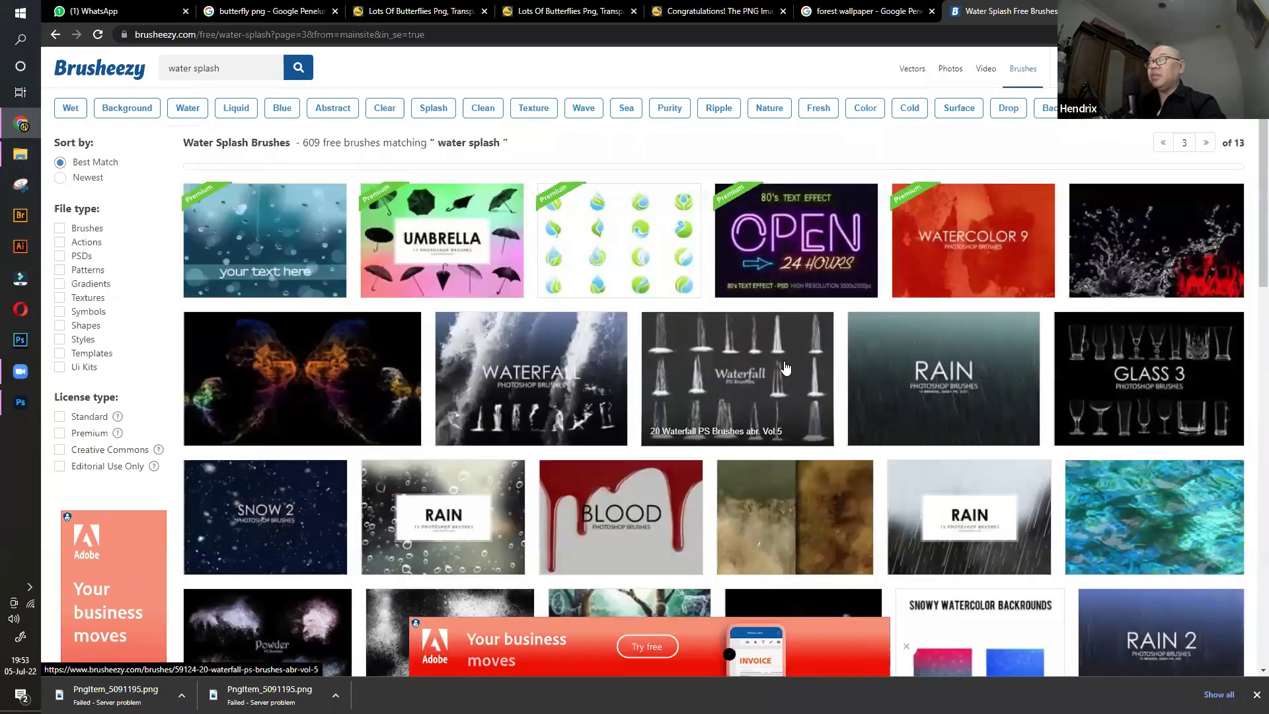
scroll(537, 219, down, 1)
scroll(456, 294, down, 3)
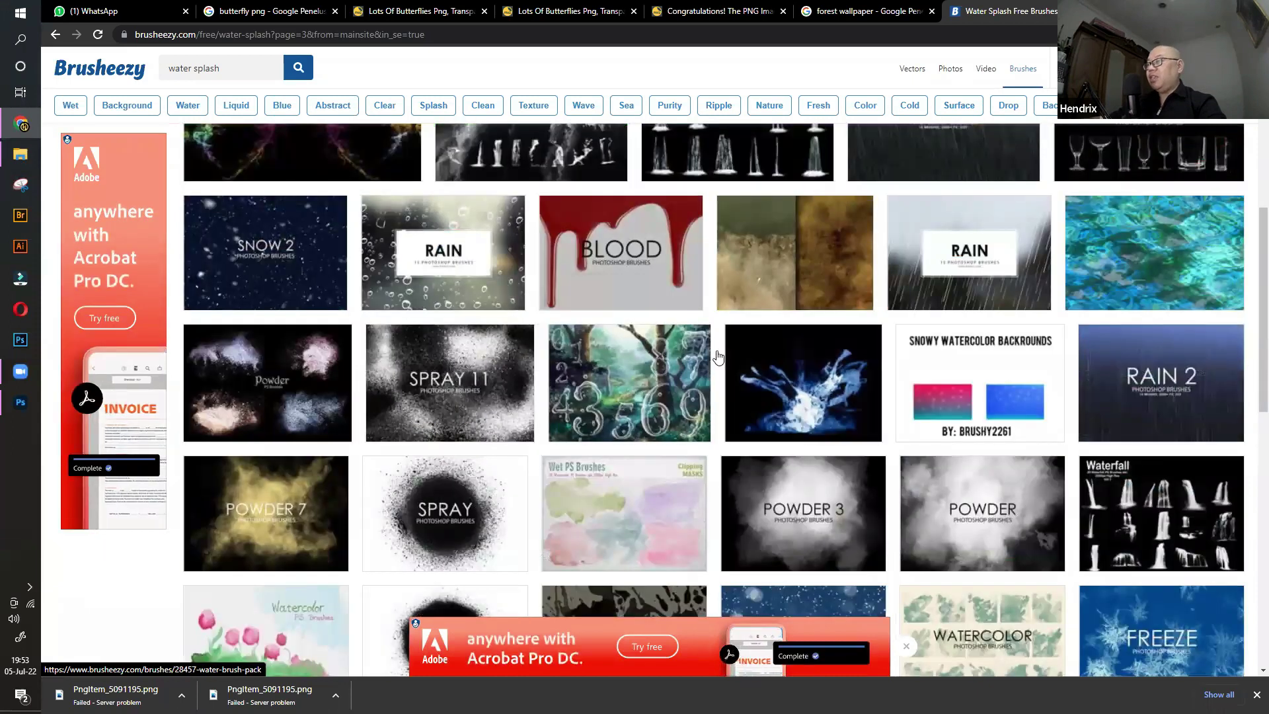
scroll(716, 347, up, 2)
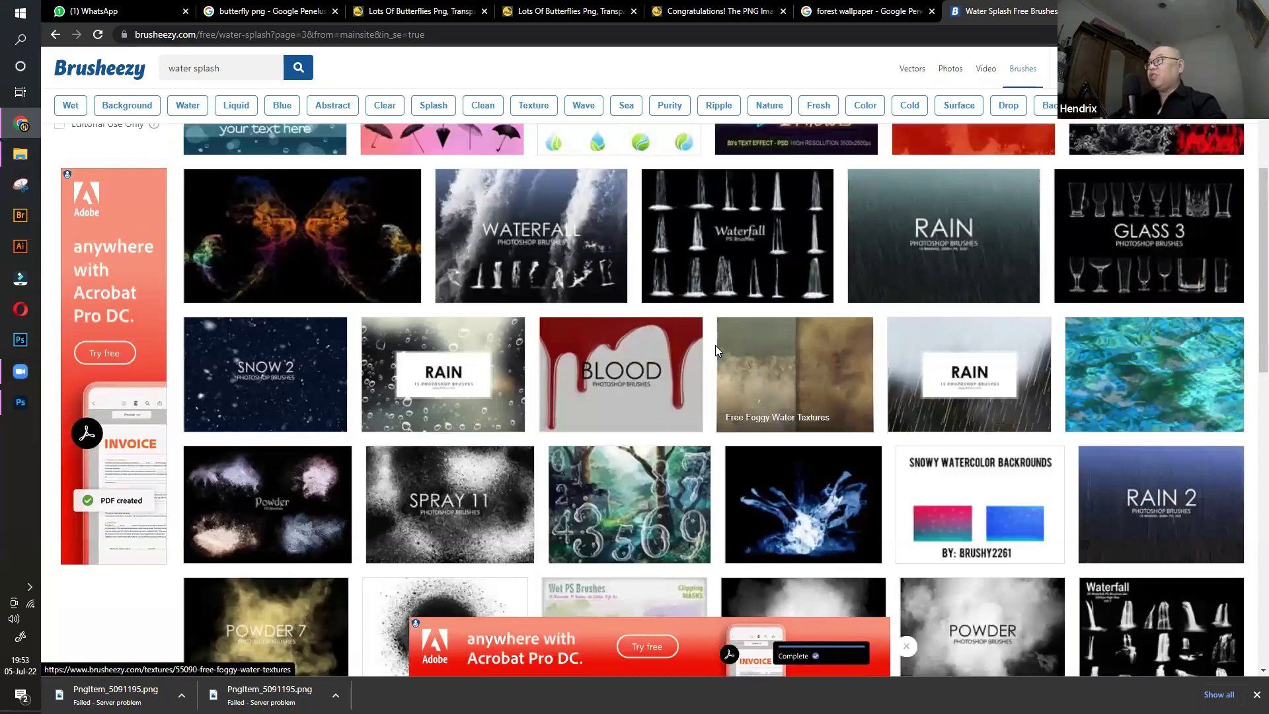
scroll(484, 195, down, 1)
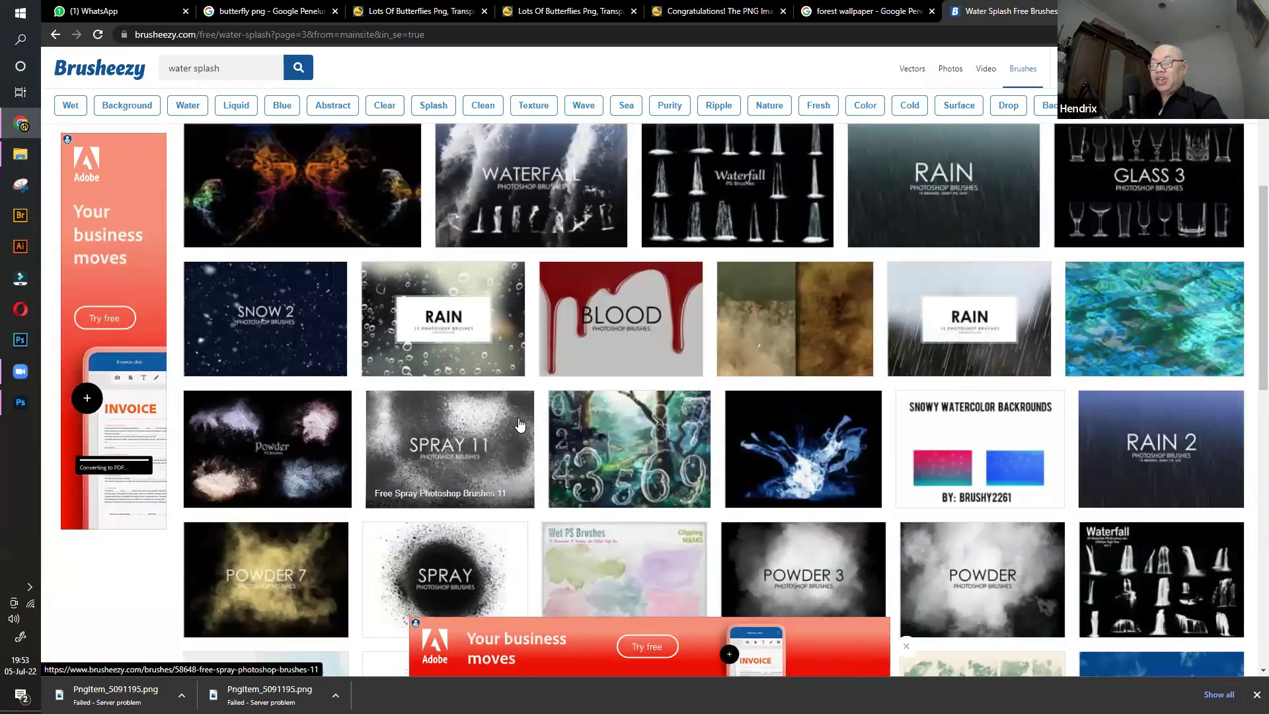
scroll(519, 424, down, 2)
scroll(653, 466, down, 8)
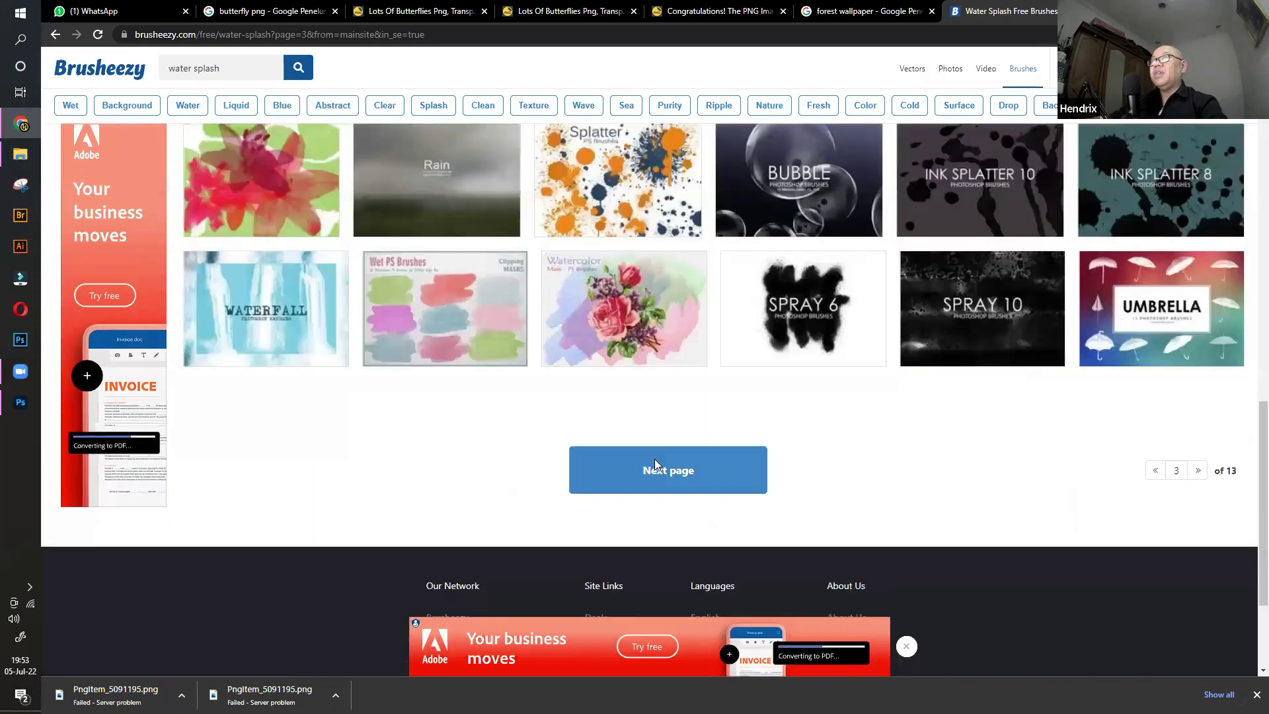
click(654, 462)
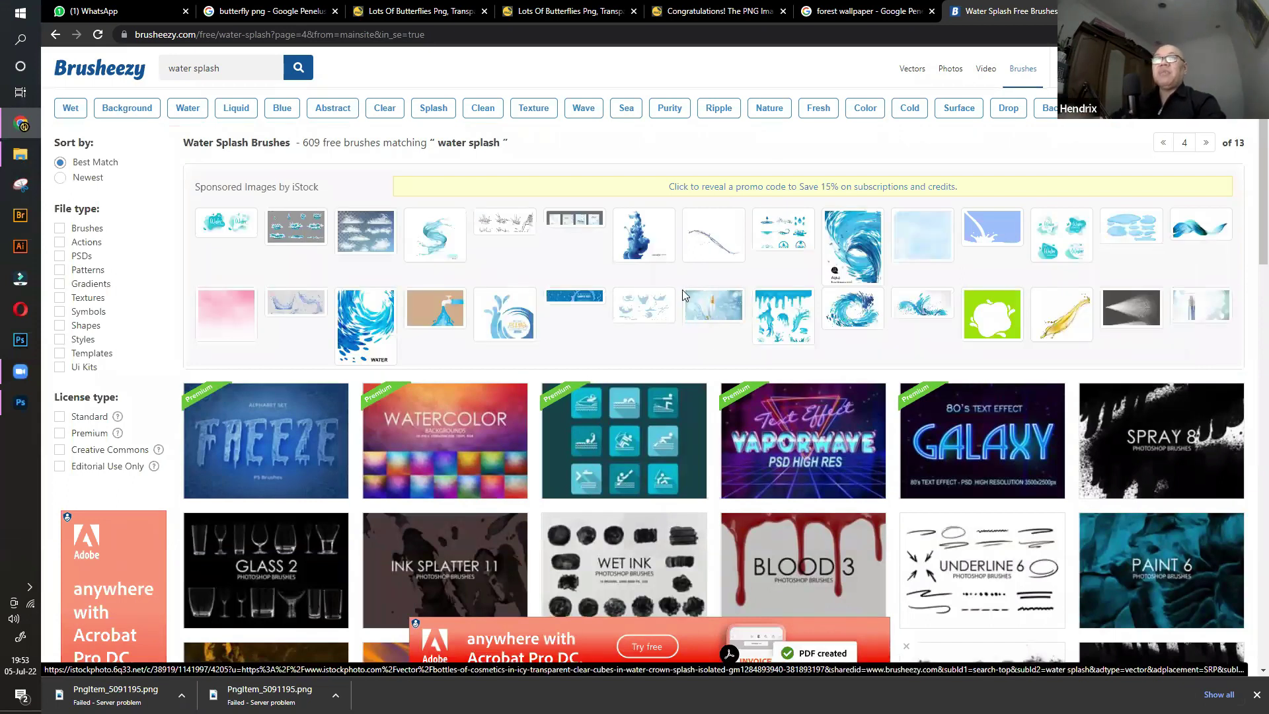
Replace the water splash search on Brusheezy with a search for "bird" brushes
drag(250, 67, 149, 66)
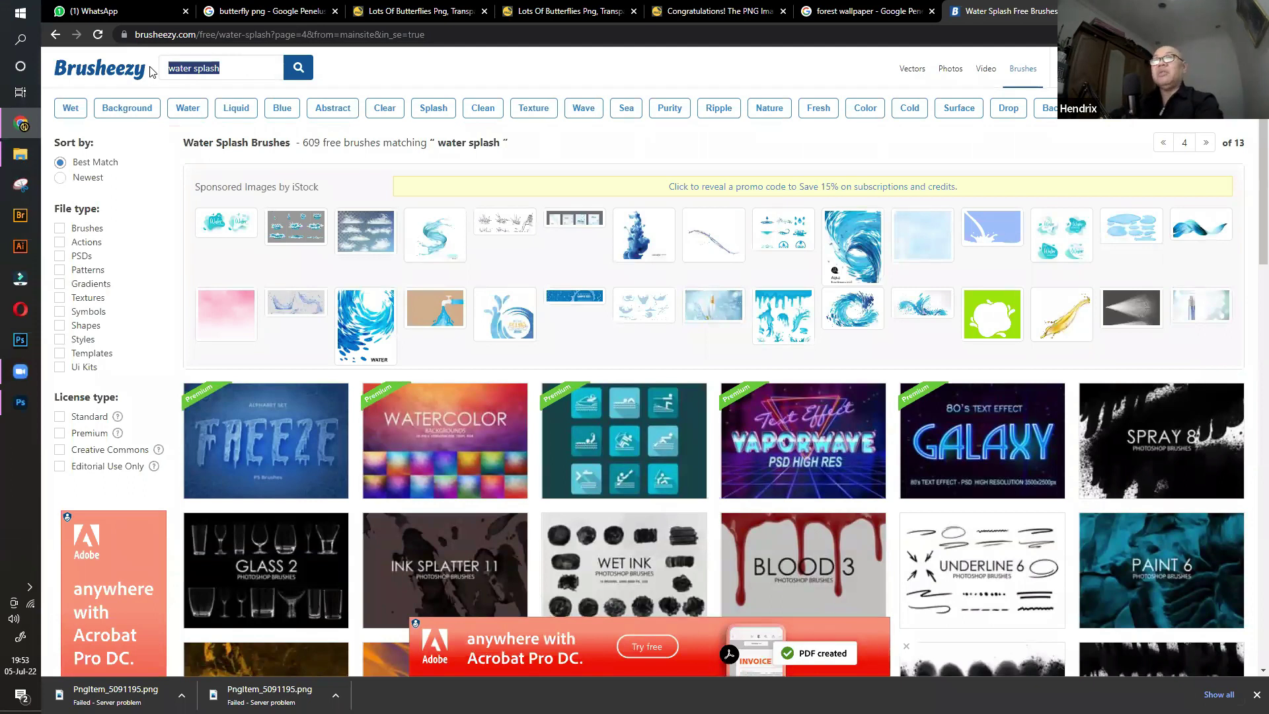
text(bird)
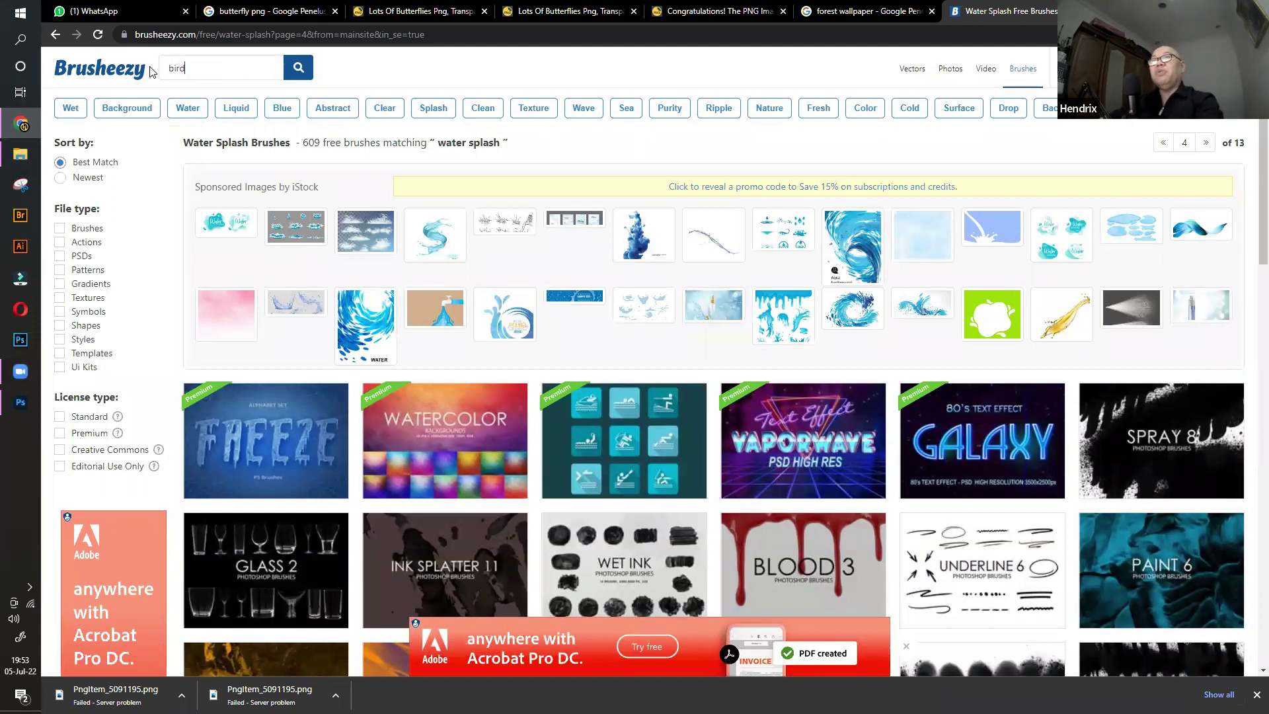
click(295, 77)
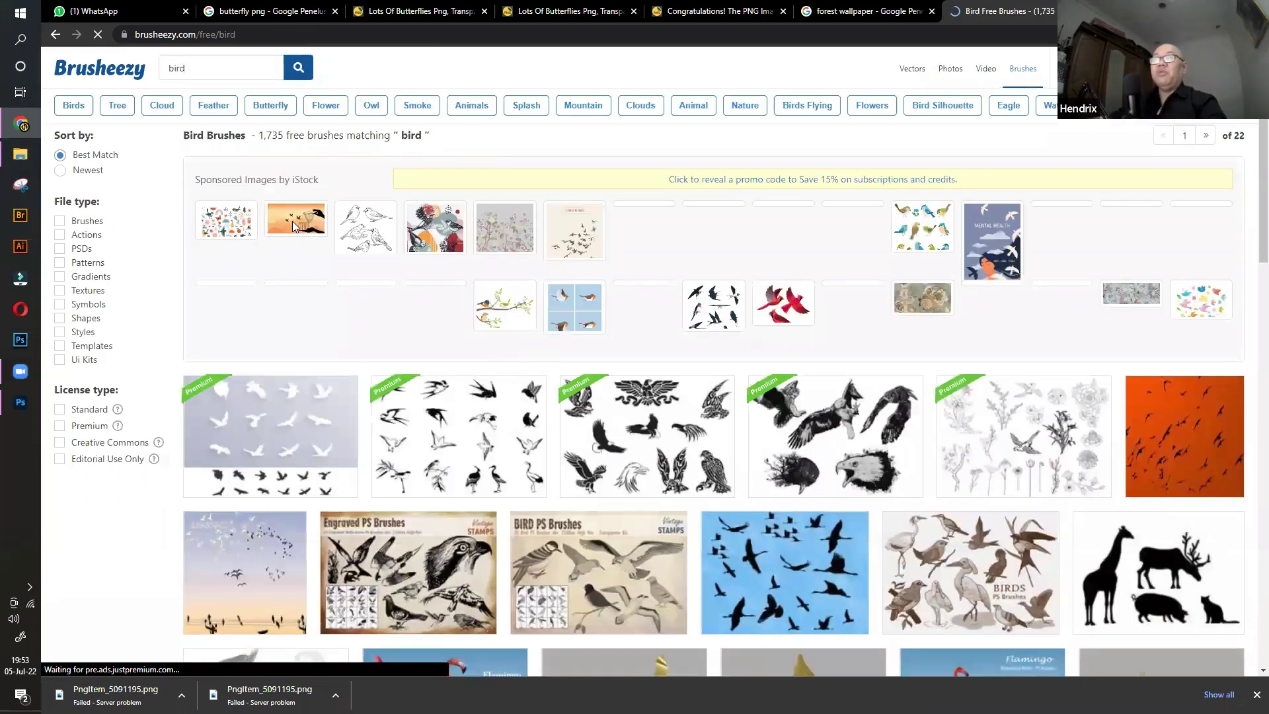
Examine the first page of bird brush packs and go to page 2 of the results
scroll(264, 182, down, 3)
scroll(379, 269, down, 1)
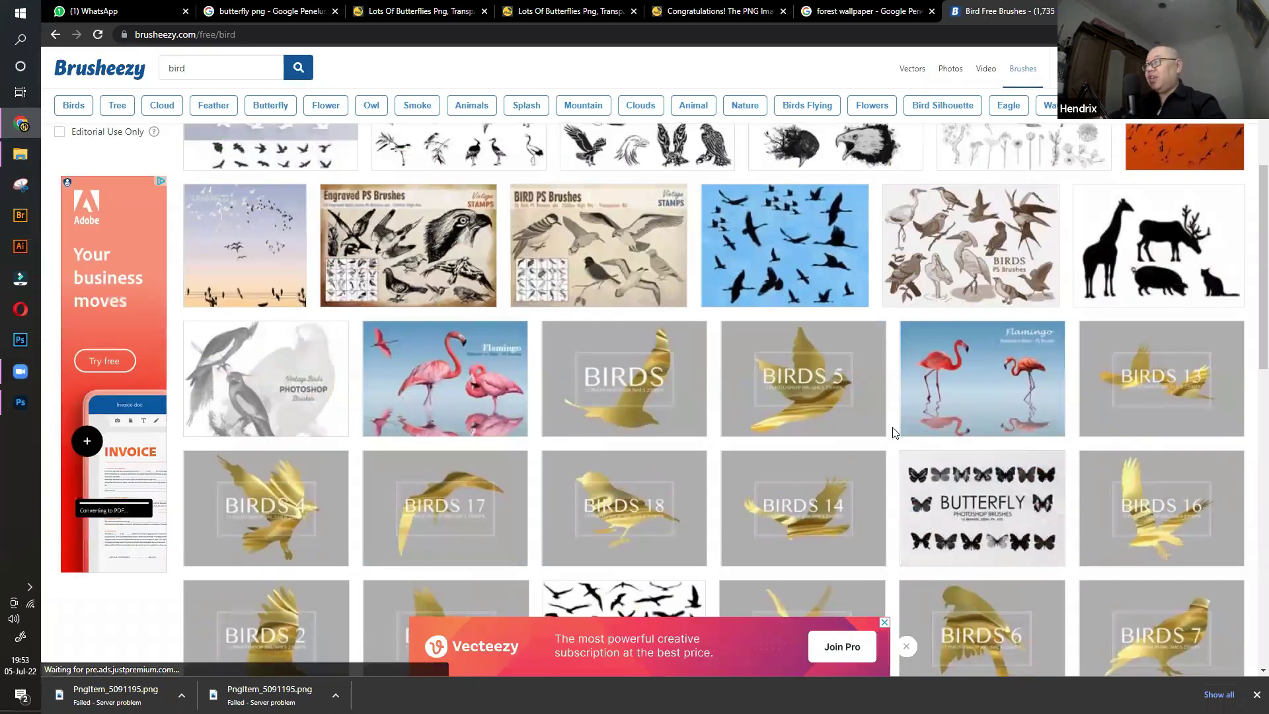
scroll(893, 433, down, 4)
scroll(1188, 261, down, 4)
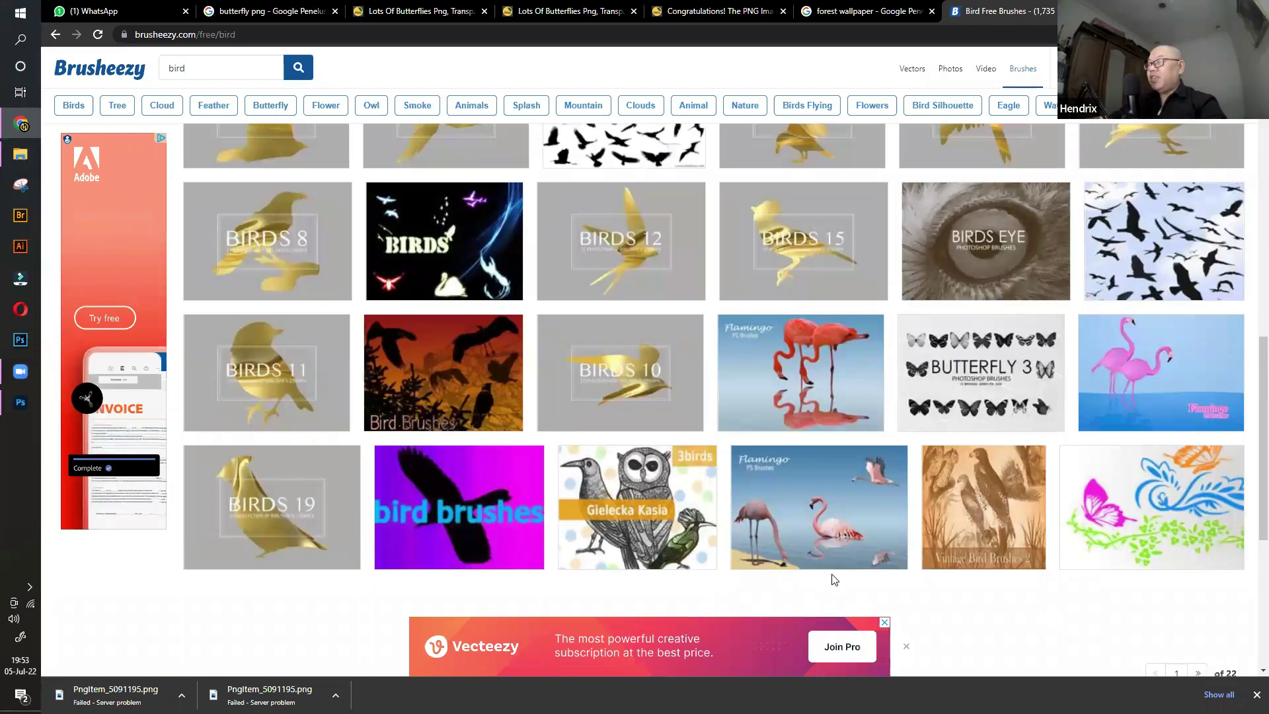
scroll(673, 421, down, 4)
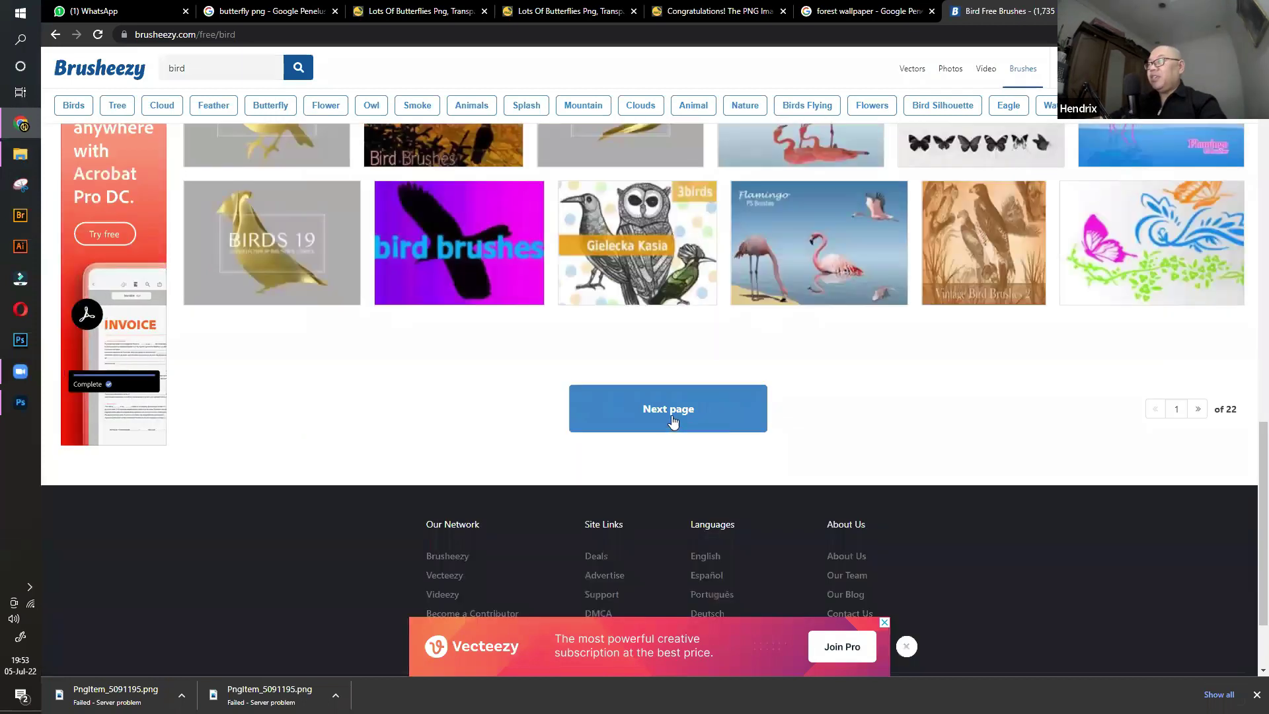
click(727, 421)
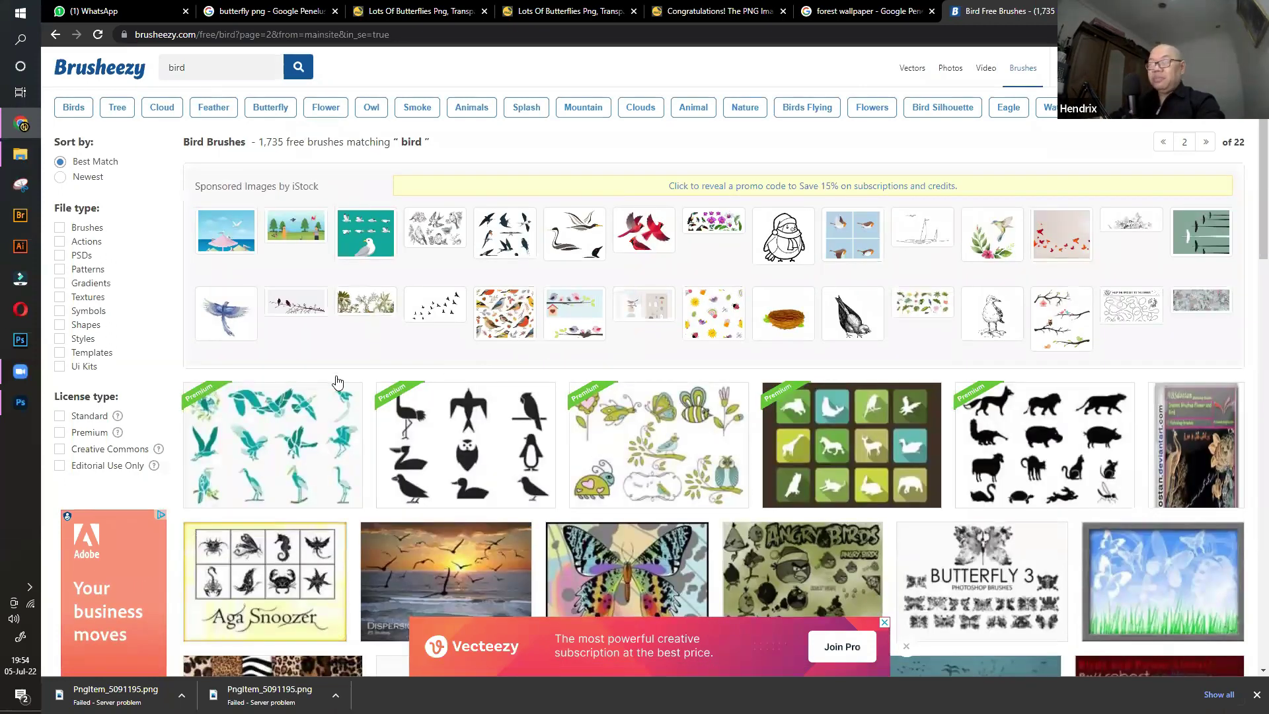
Replace the bird search on Brusheezy with a search for "fire" brushes and look through the first page of packs
scroll(188, 69, down, 5)
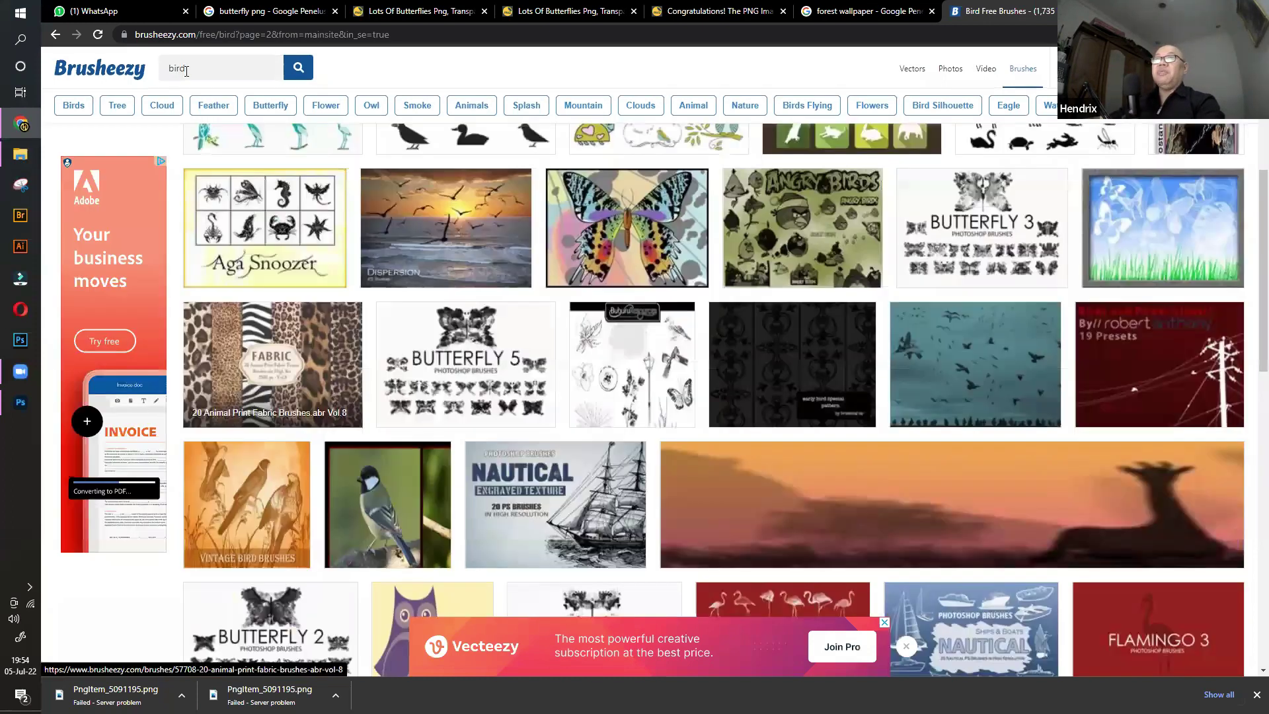
scroll(188, 69, up, 5)
drag(188, 68, 147, 65)
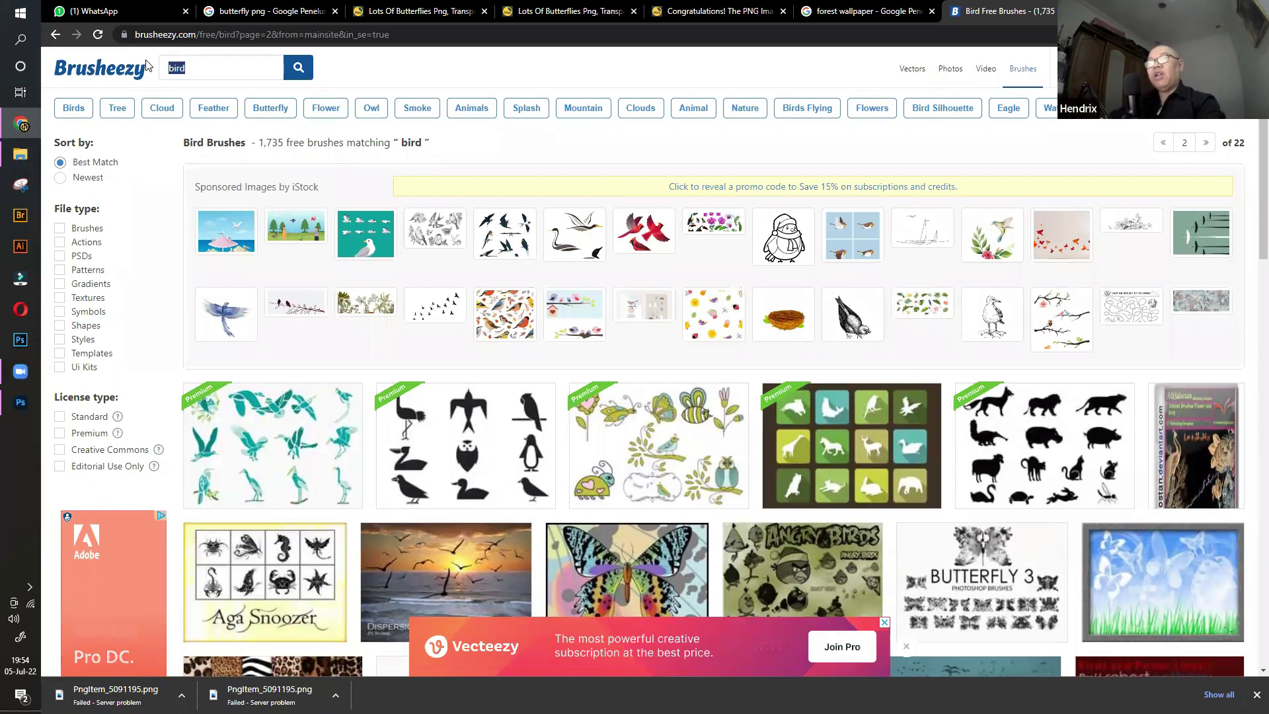
text(fire)
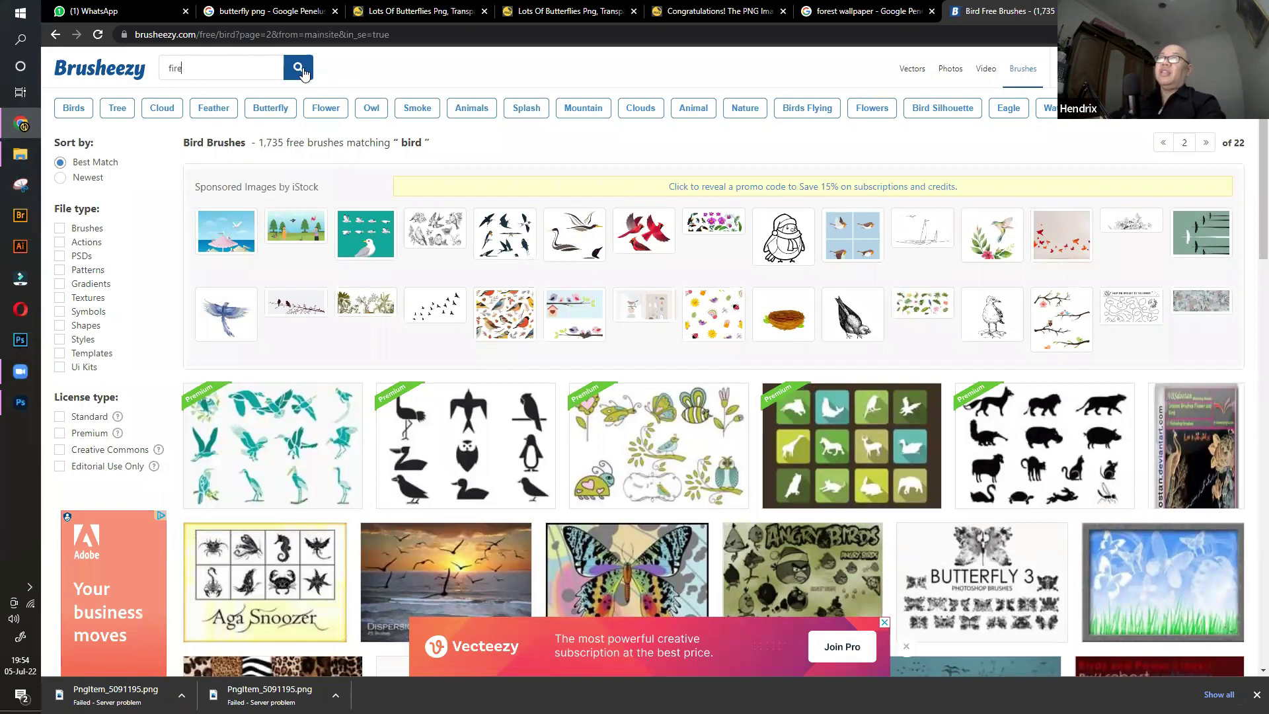
click(300, 70)
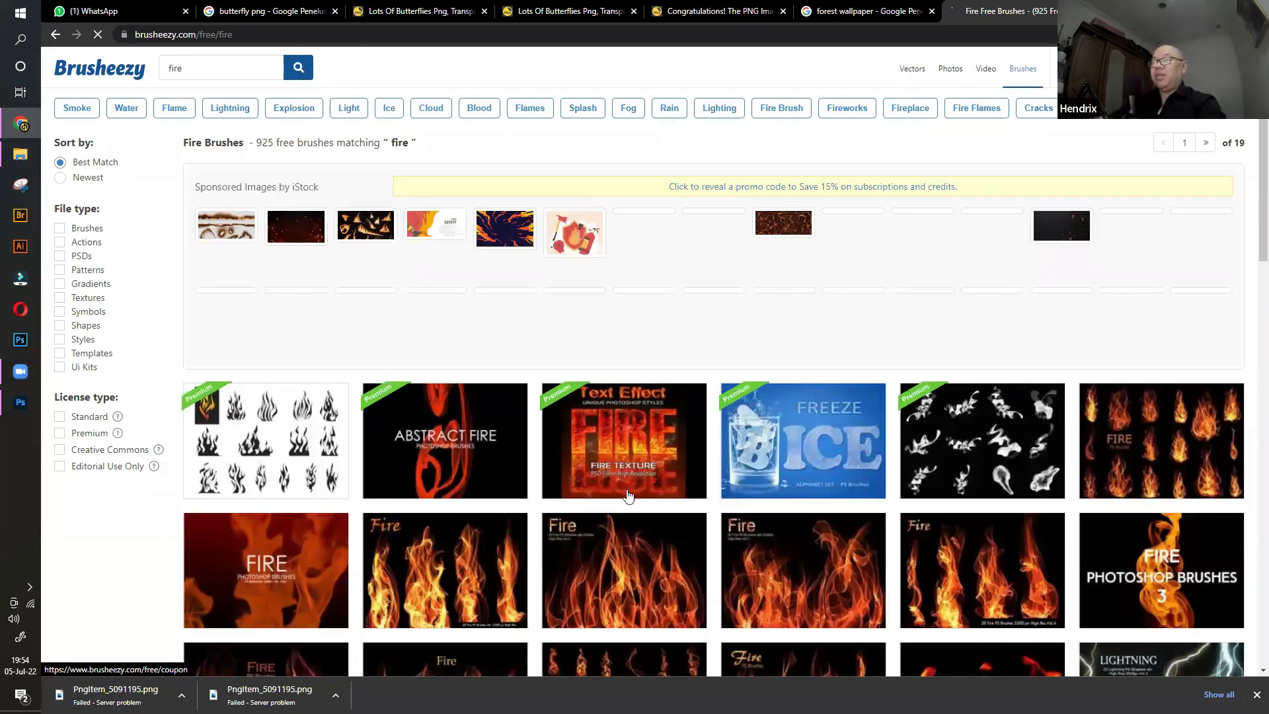
scroll(628, 496, down, 4)
scroll(661, 258, down, 1)
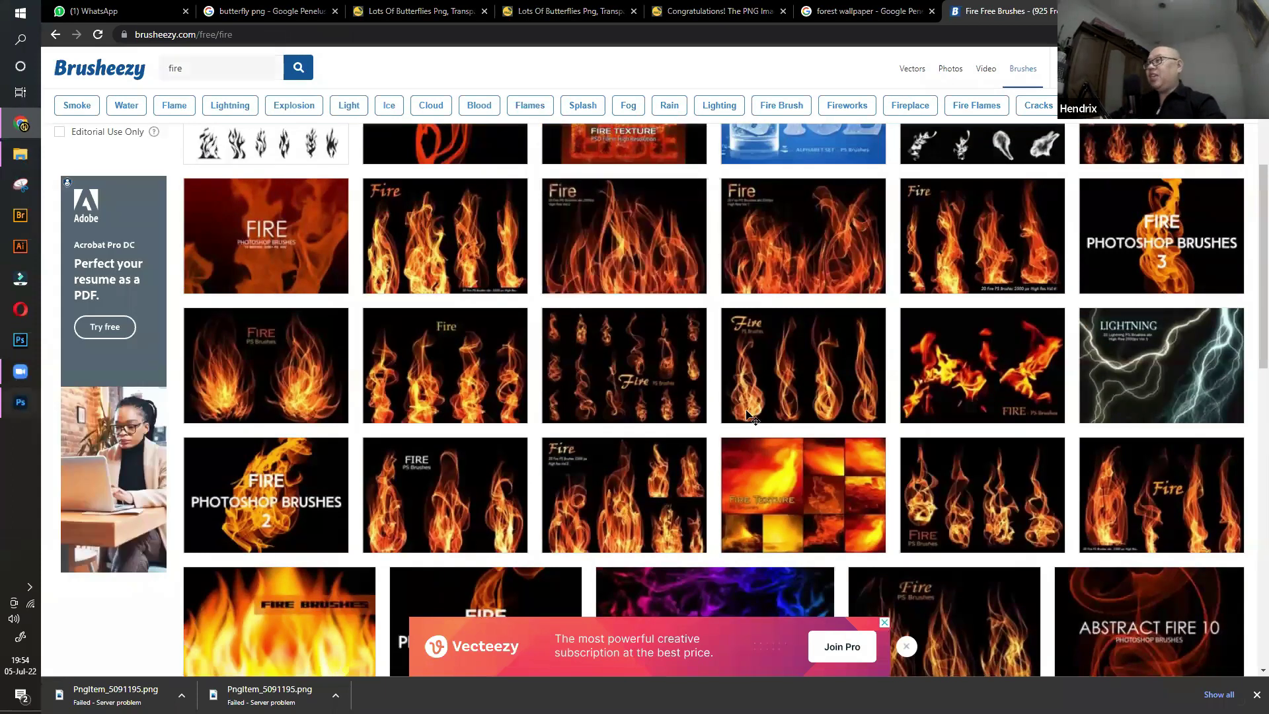
Switch to Photoshop and add a layer named "petir" directly above the asap / kabut layer in the Cathedral document
key(alt+Tab)
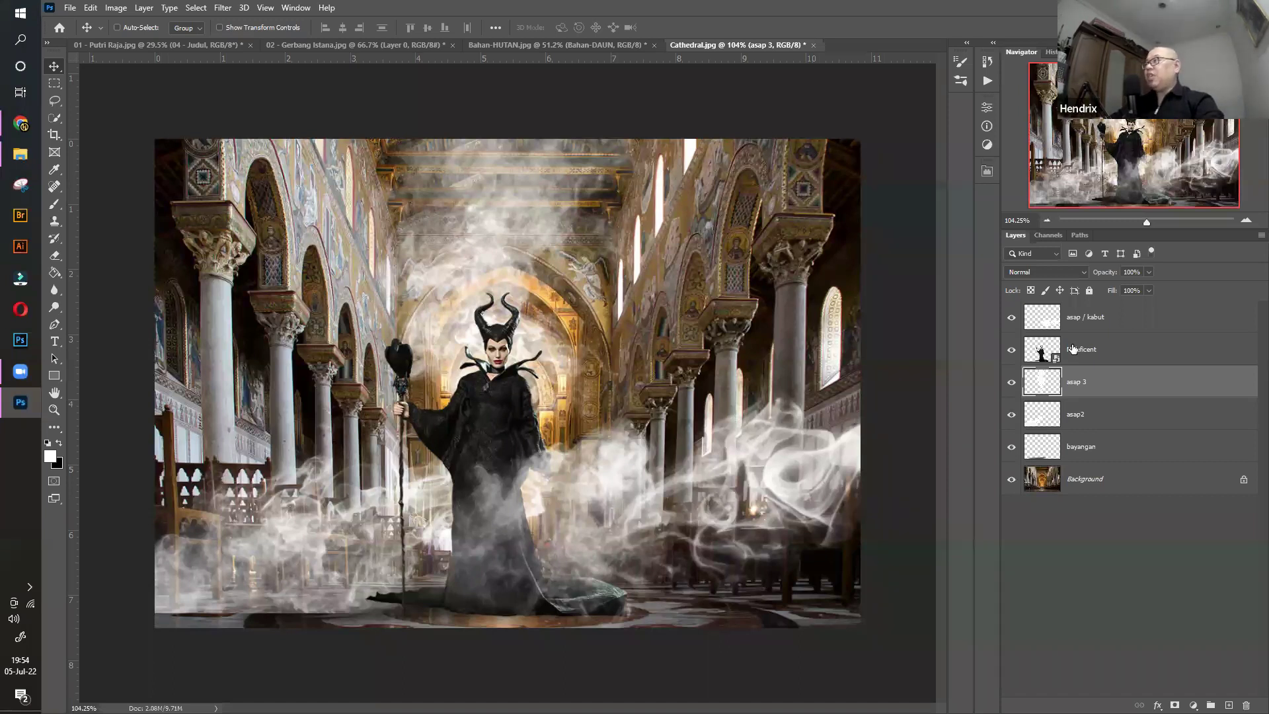
click(1112, 317)
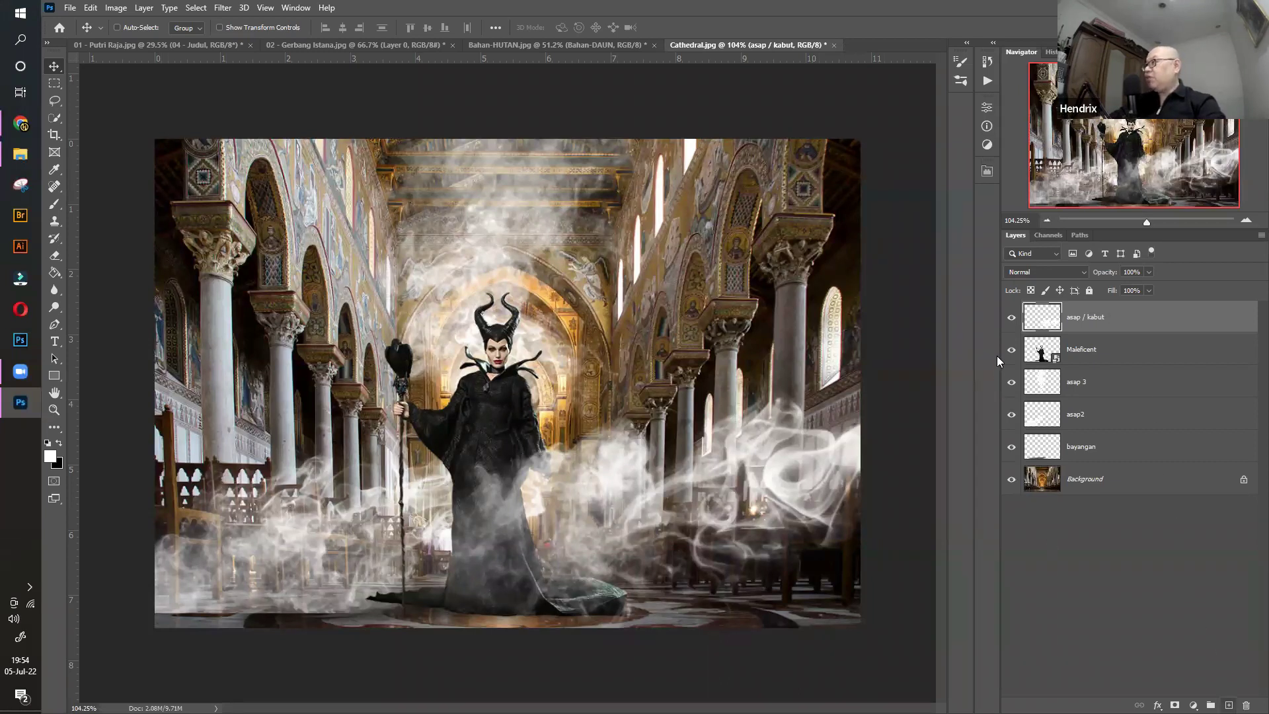
key(ctrl+shift+alt+n)
double_click(1077, 317)
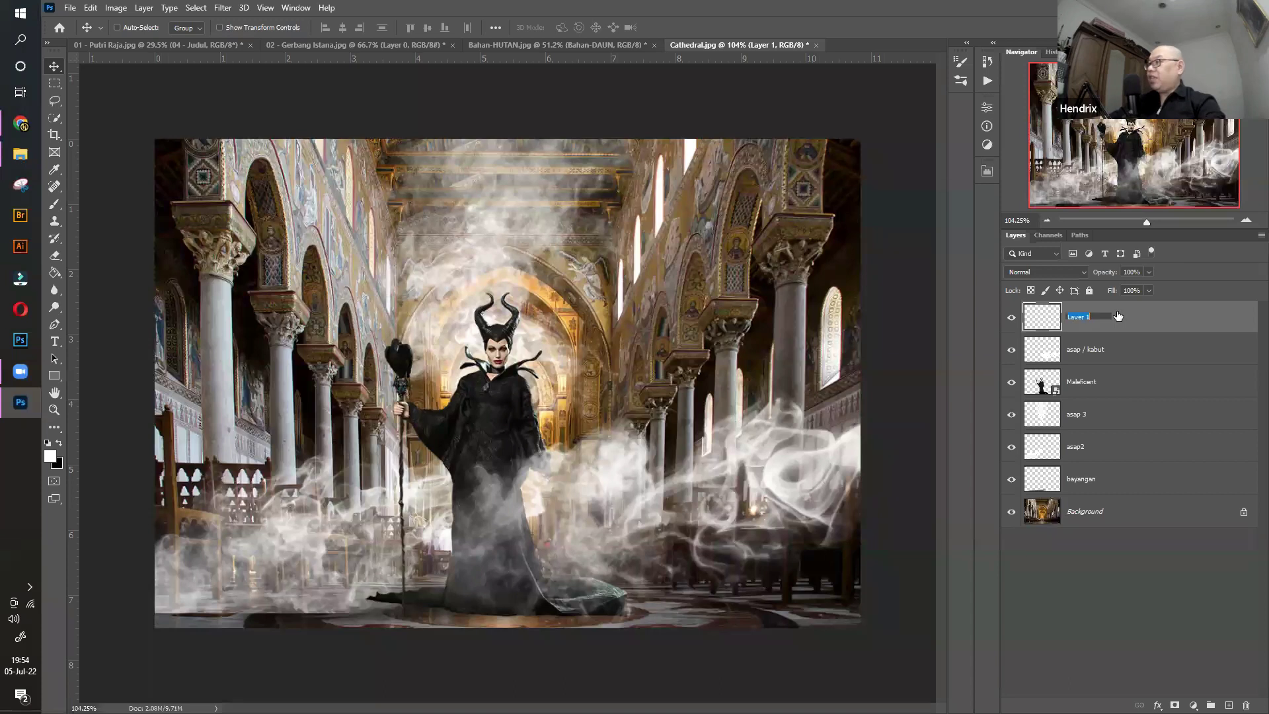
text(petir)
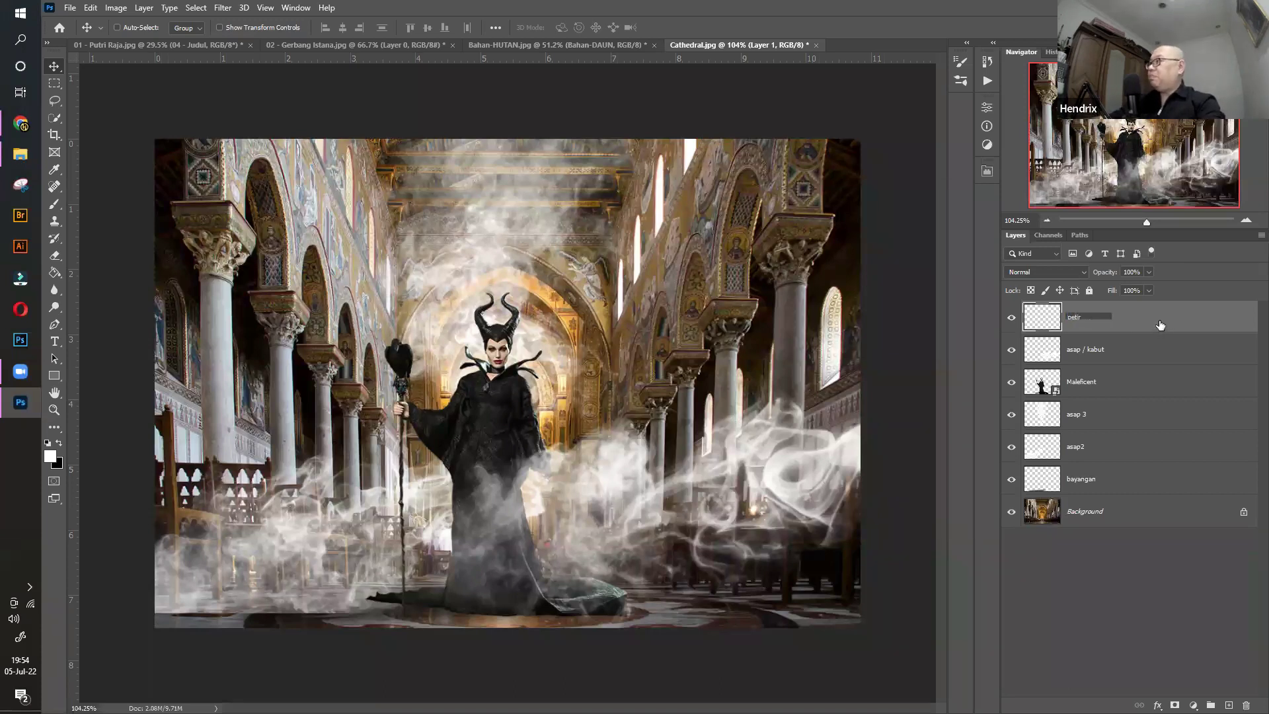
key(Return)
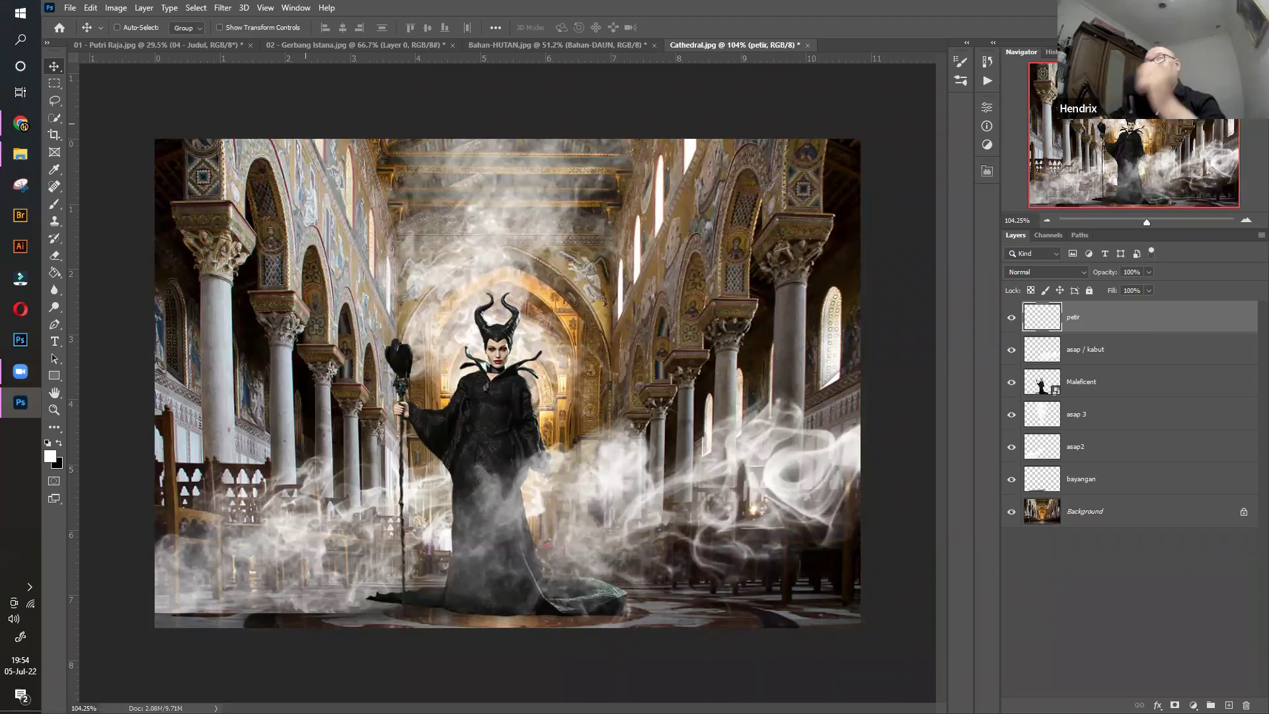
With the Brush tool, import the lightning_bolts_by_psdbox.com brush set from the PETIR folder
click(56, 204)
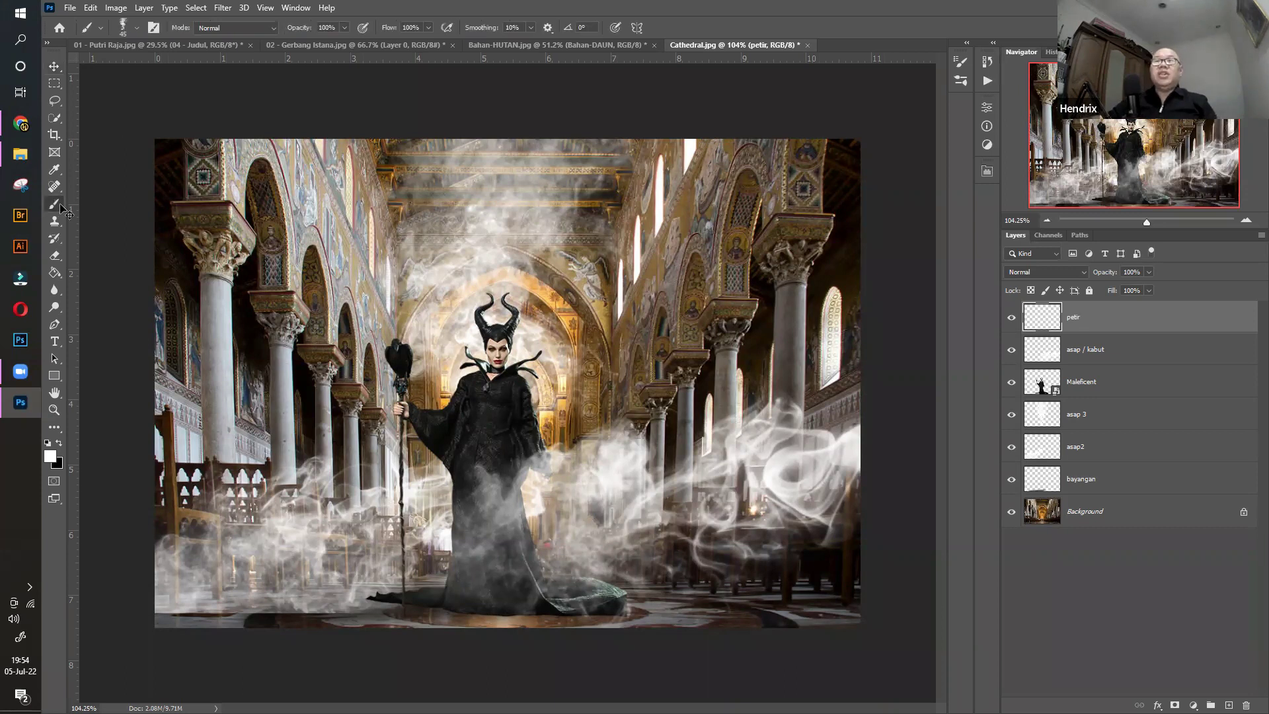
click(136, 27)
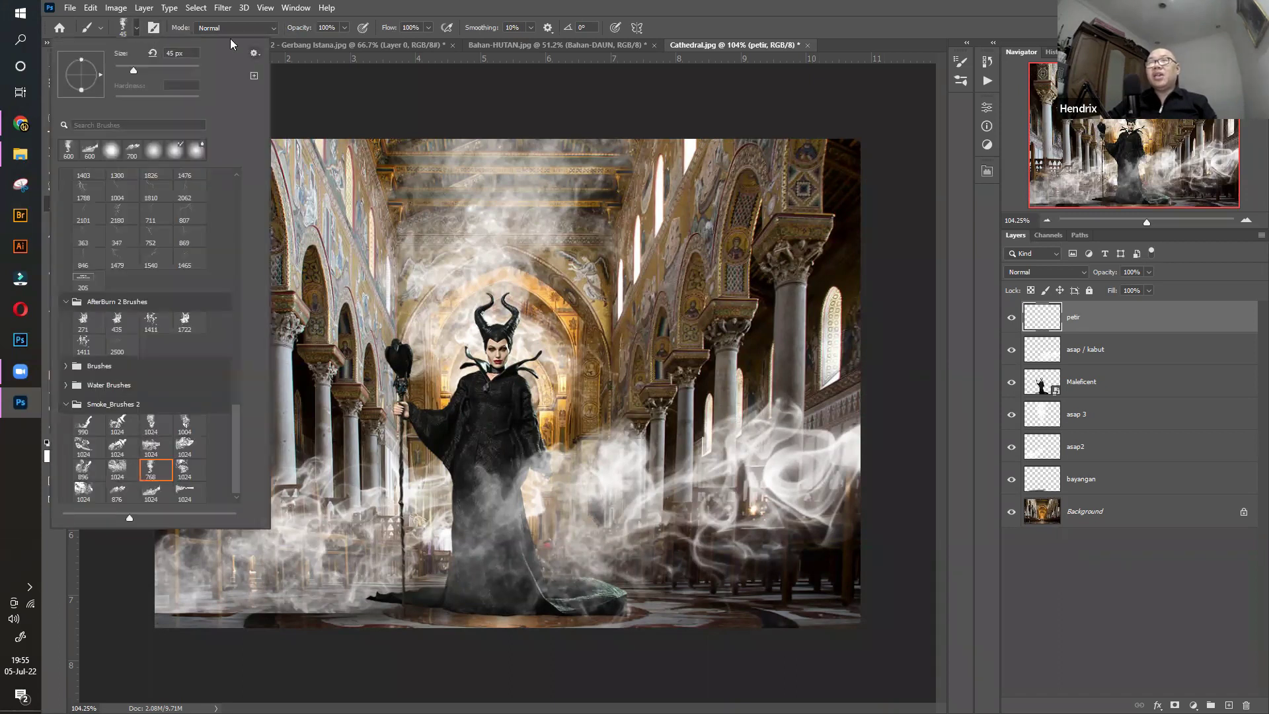
click(254, 53)
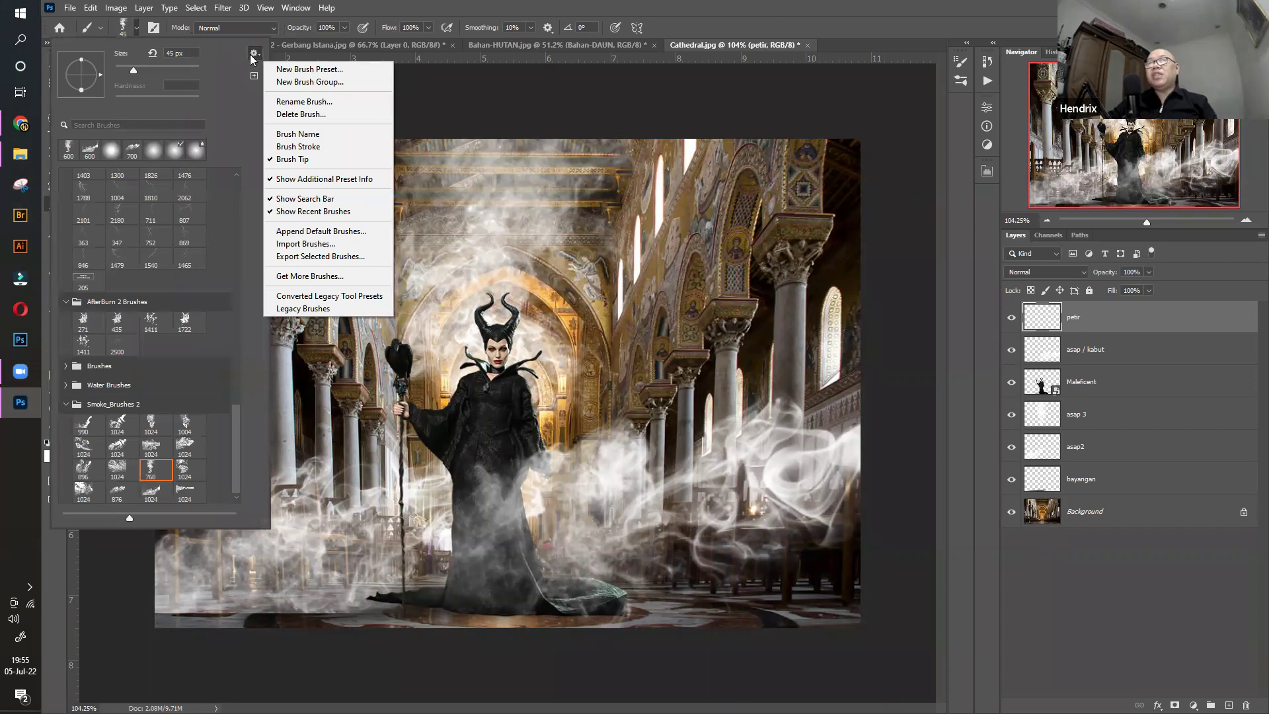
click(316, 246)
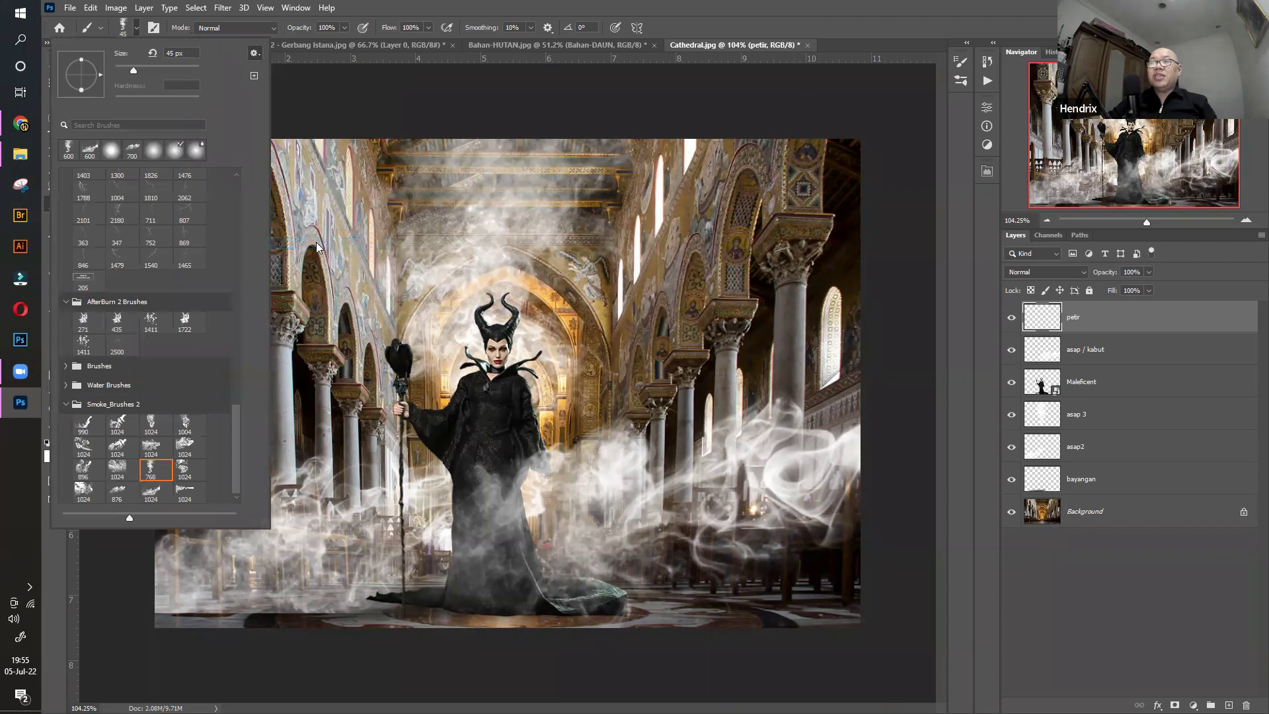
click(223, 73)
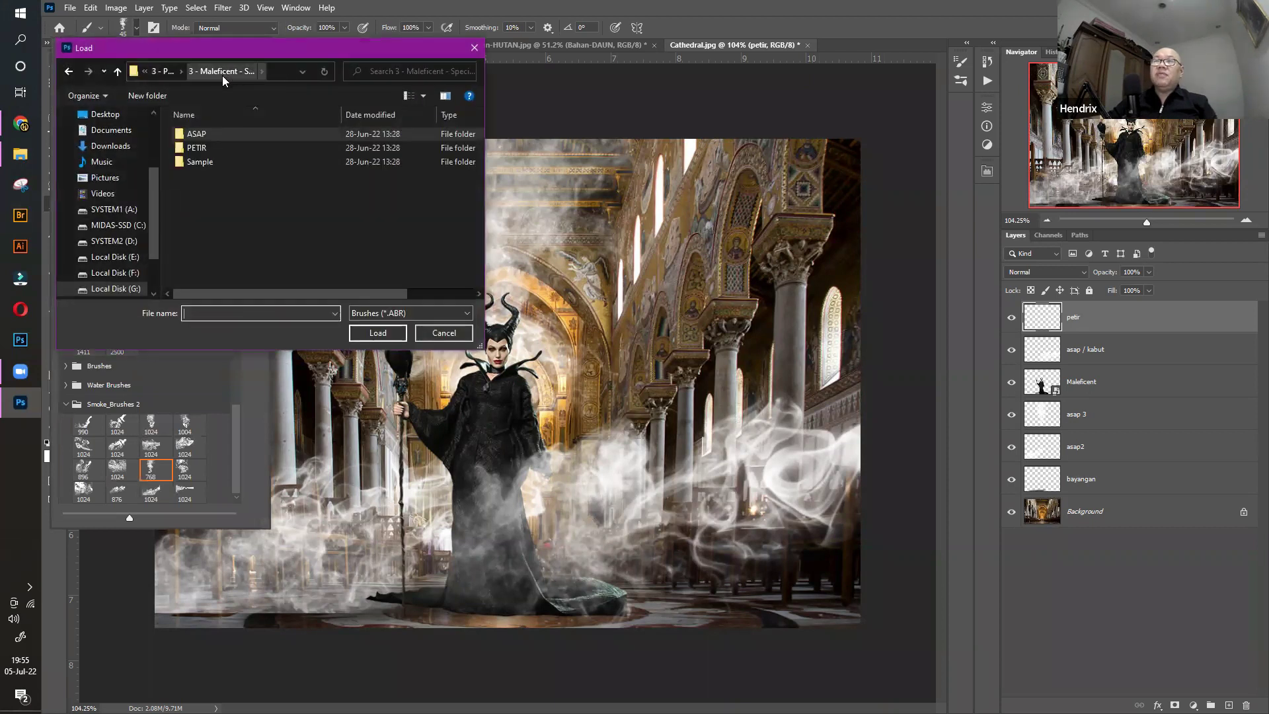
double_click(196, 148)
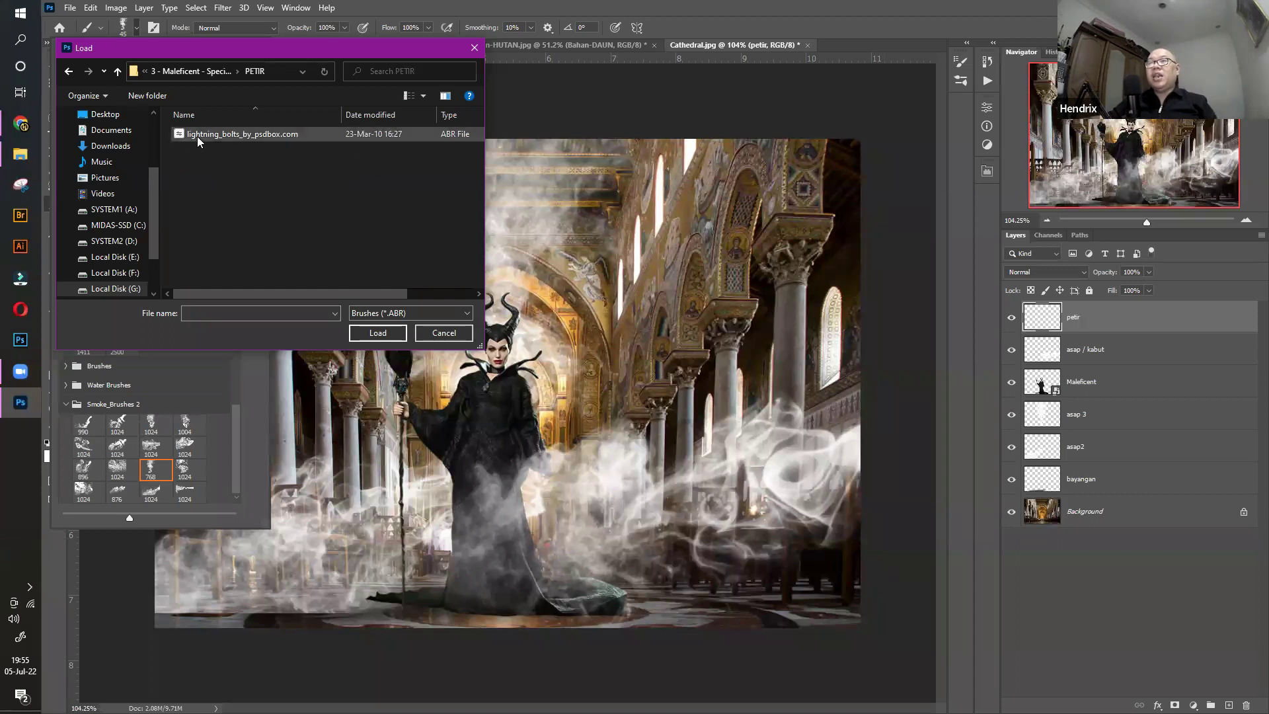
click(233, 134)
click(376, 332)
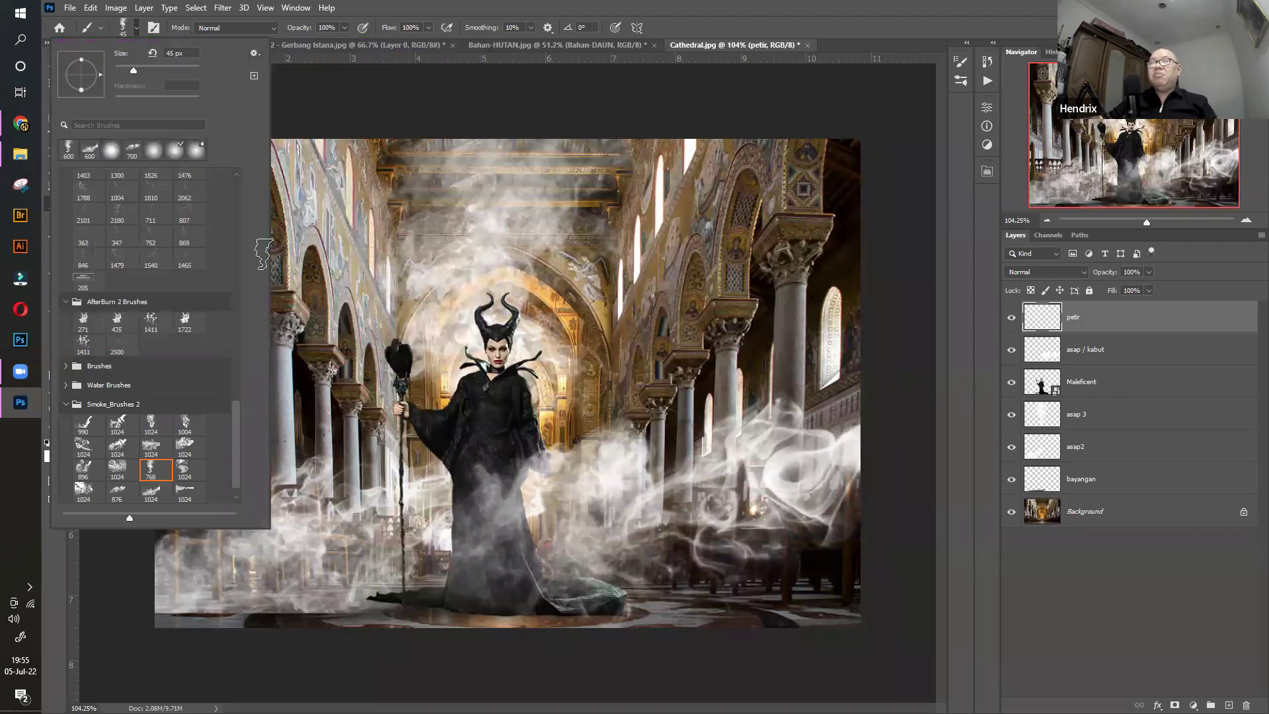
Expand the lightning_bolts_by_psdbox 2 brush group and choose its 1476 px lightning brush
scroll(237, 446, down, 1)
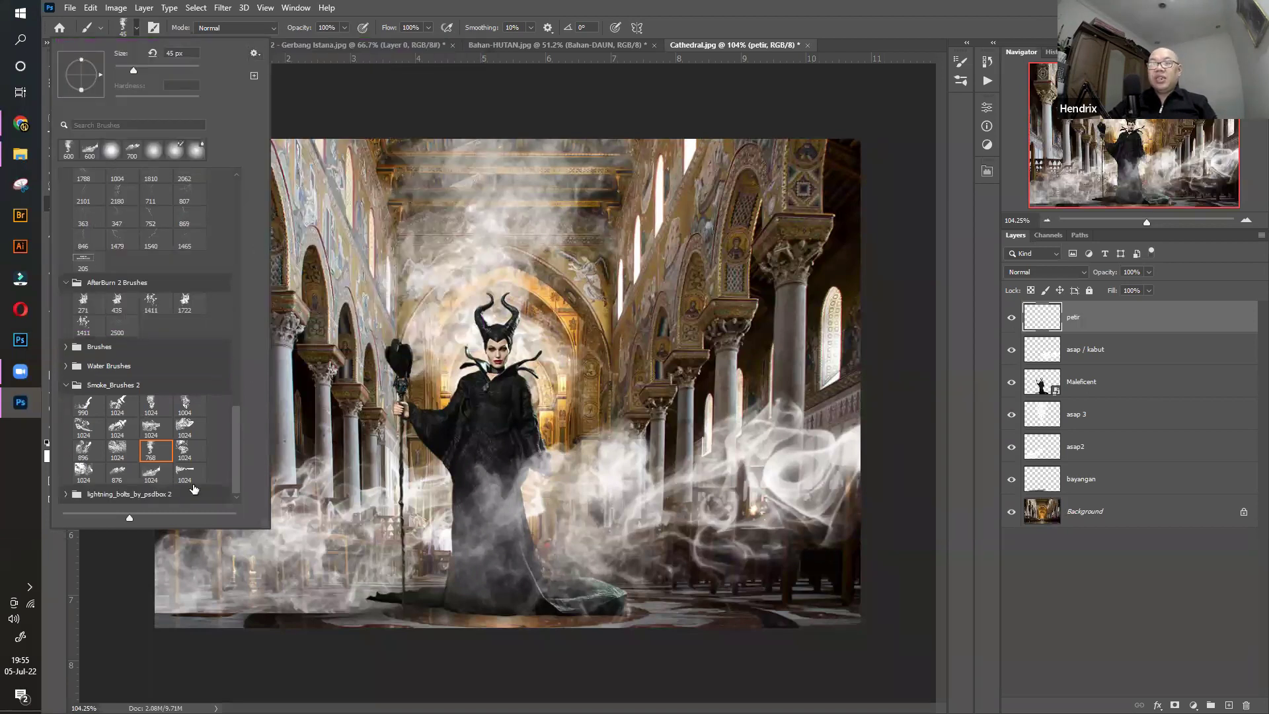
click(67, 495)
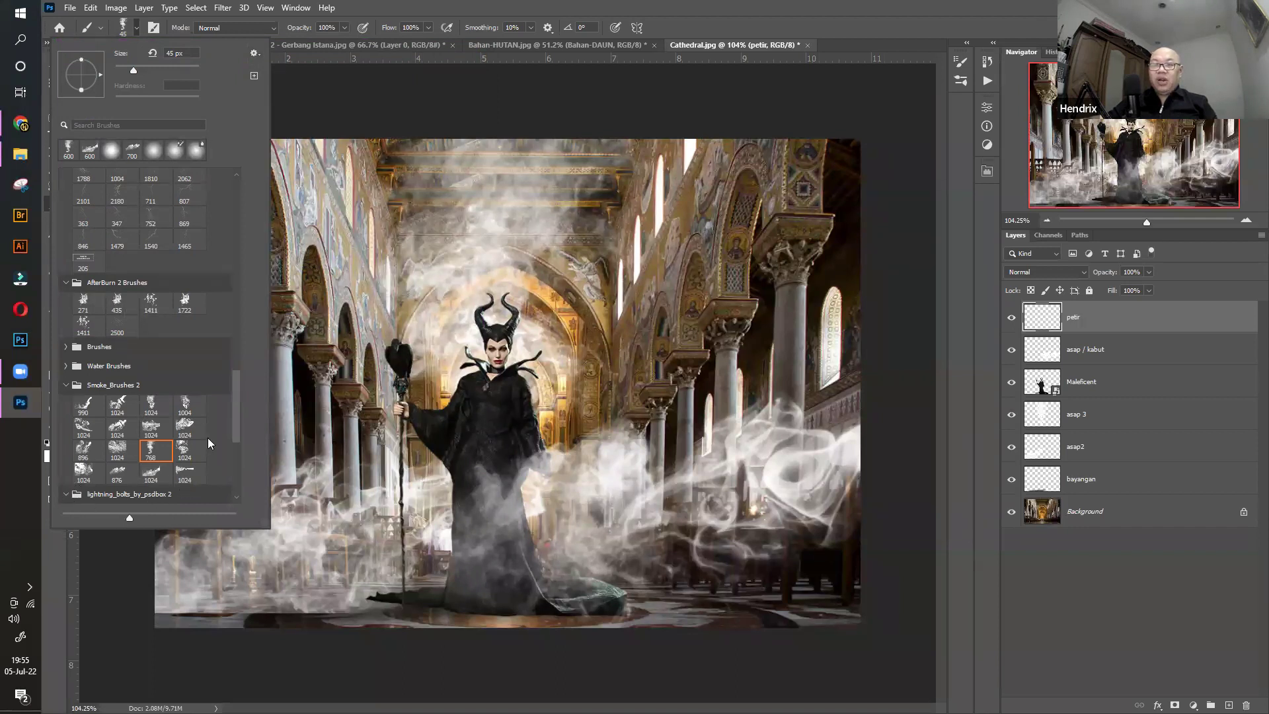
scroll(209, 434, down, 2)
scroll(210, 434, down, 9)
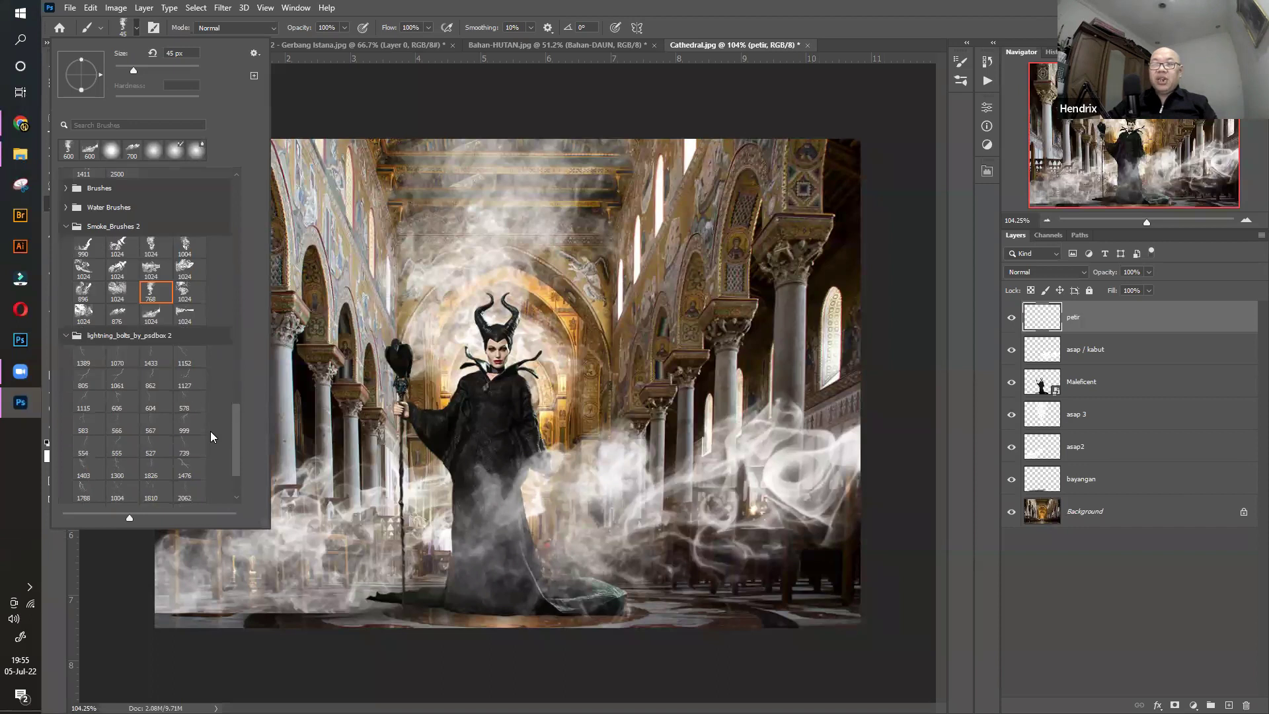
scroll(181, 351, down, 1)
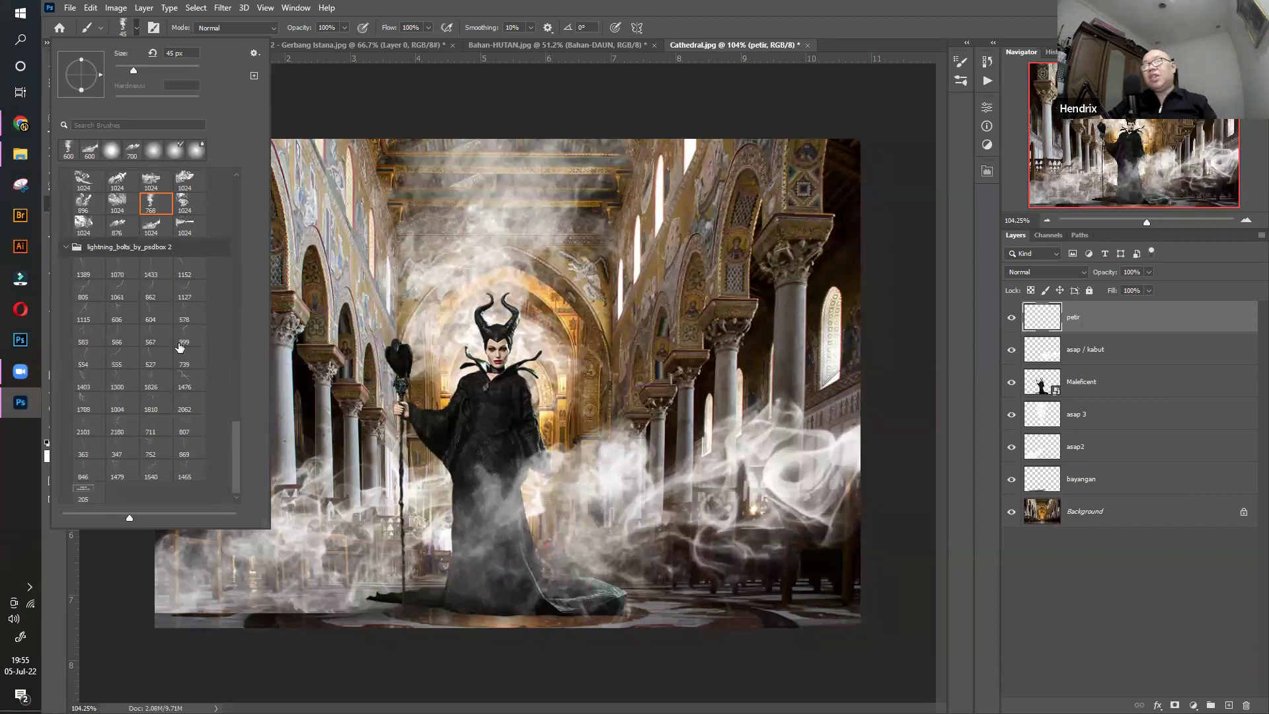
click(183, 381)
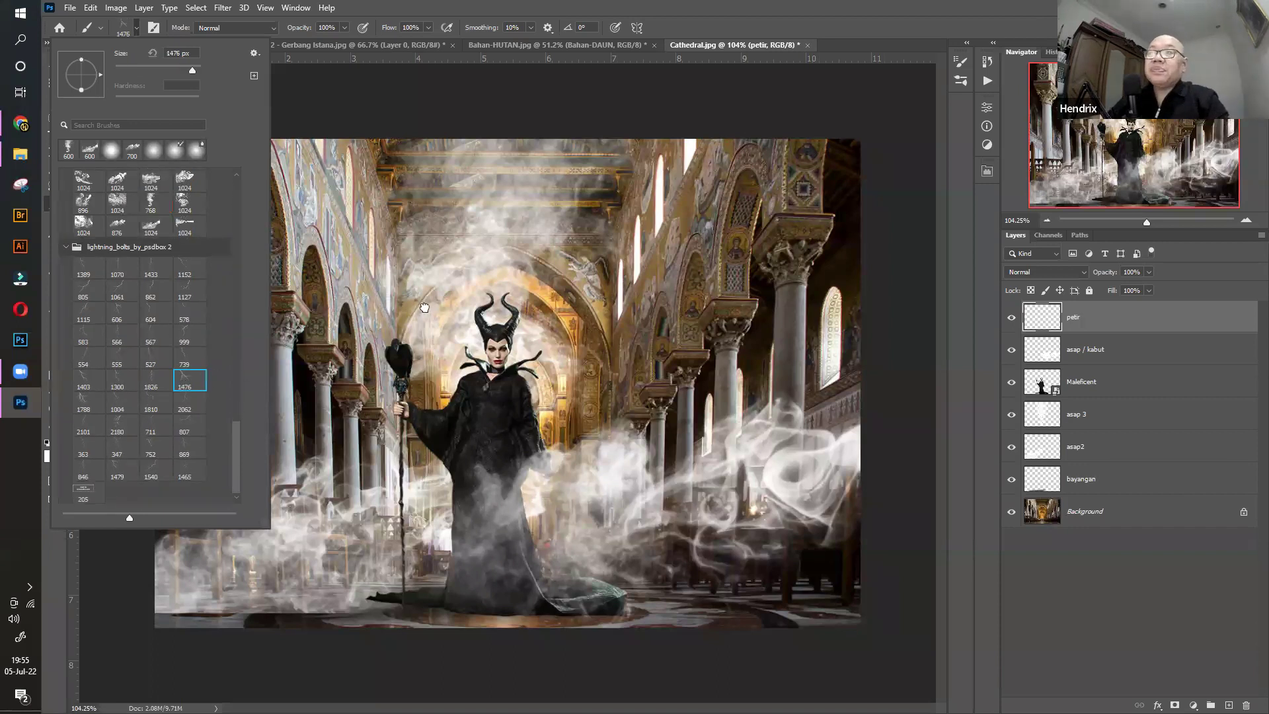
Reduce the chosen lightning brush to 600 px
click(575, 8)
key(bracketleft)
key(bracketleft)
key(bracketleft)
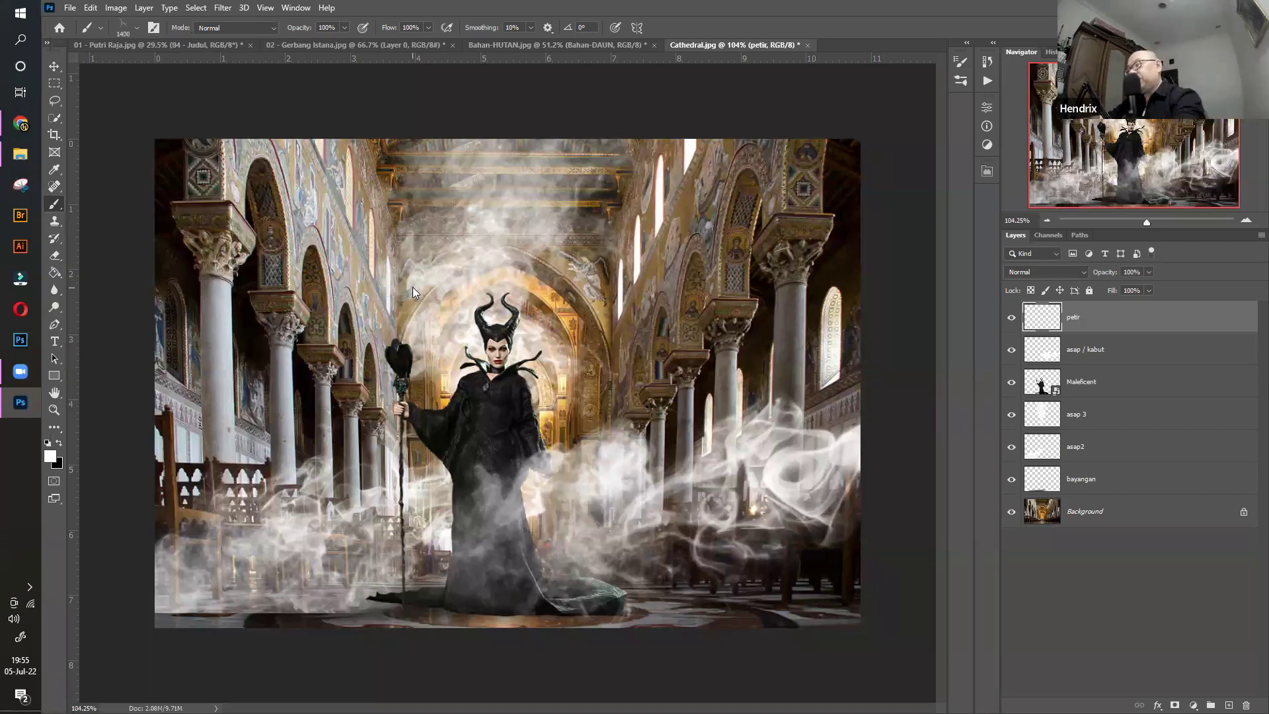
key(bracketleft)
key(bracketleft)
key(bracketleft)
key(bracketleft)
key(bracketleft)
key(bracketleft)
key(bracketleft)
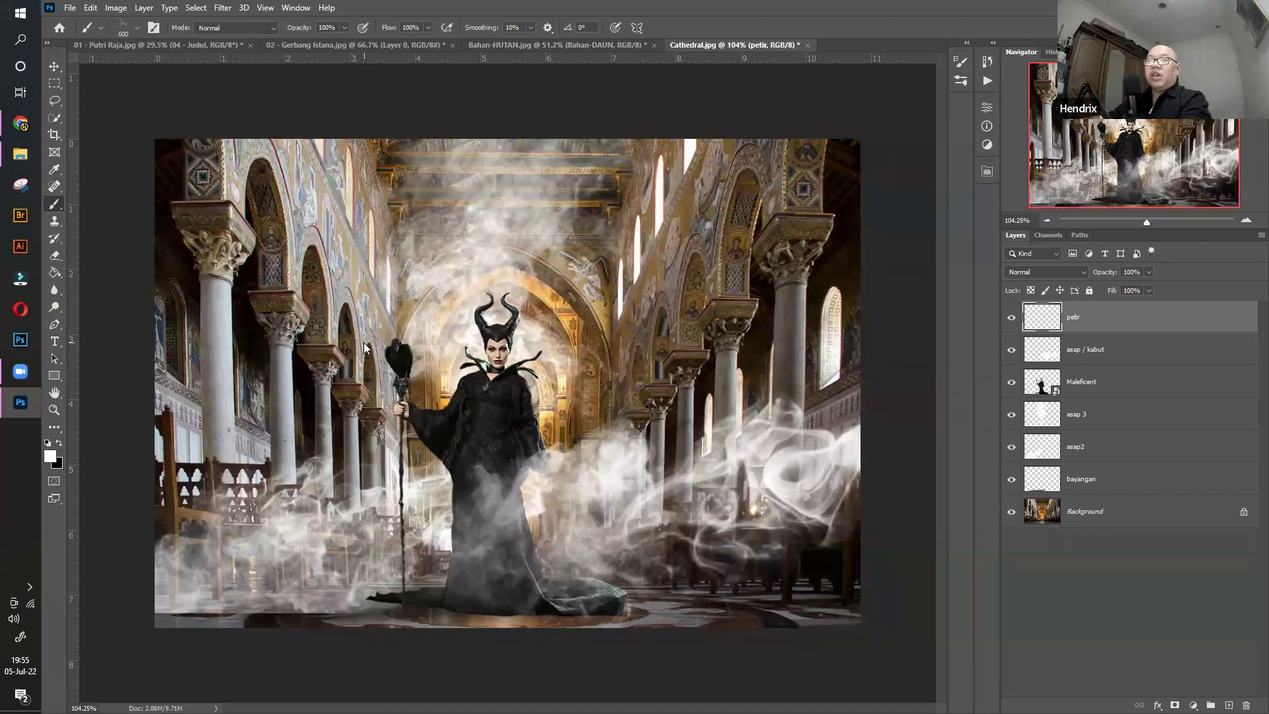
Set the foreground colour to yellow ffea00 and stamp a 400 px lightning bolt across the left columns of the cathedral
click(49, 456)
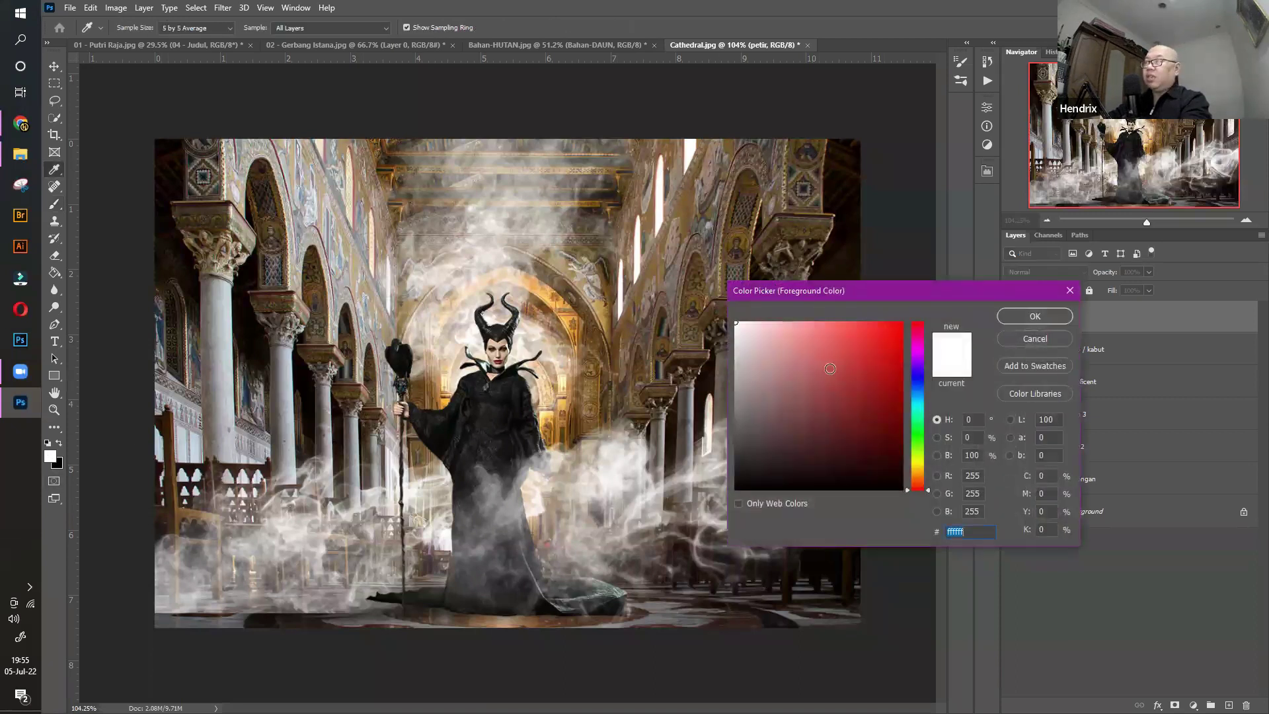
click(847, 439)
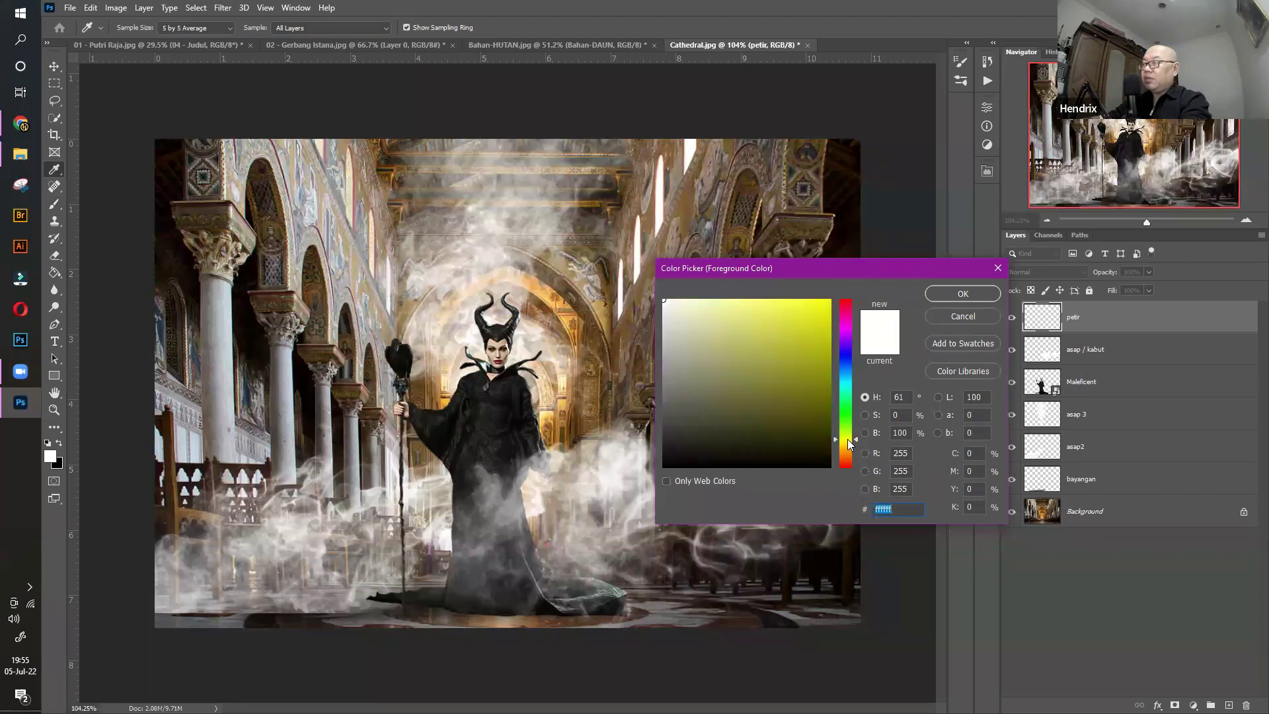
click(787, 348)
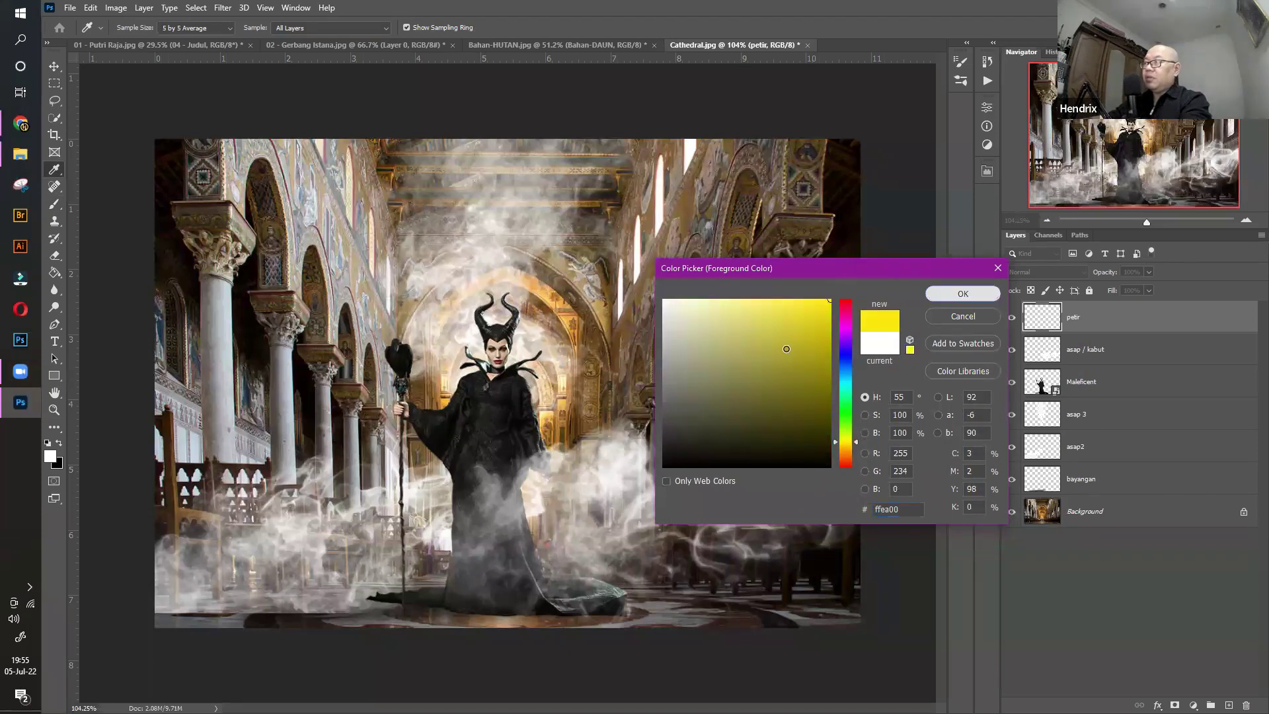
click(962, 293)
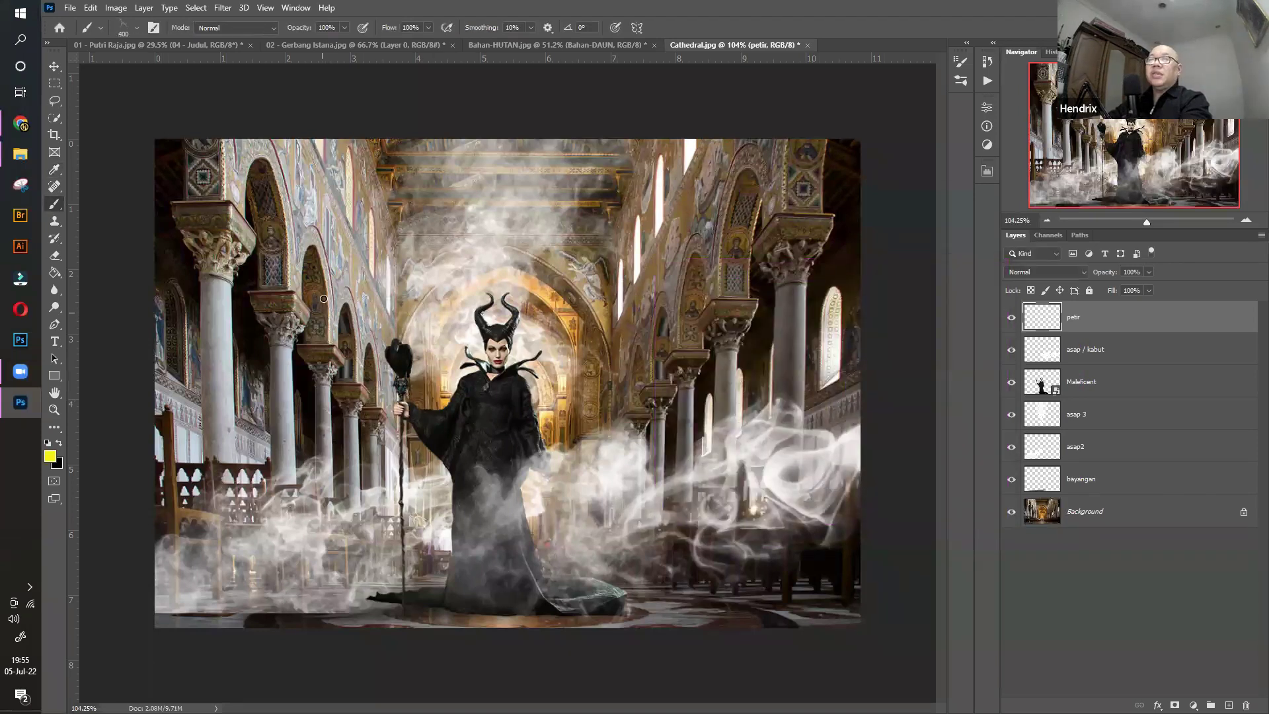
click(280, 263)
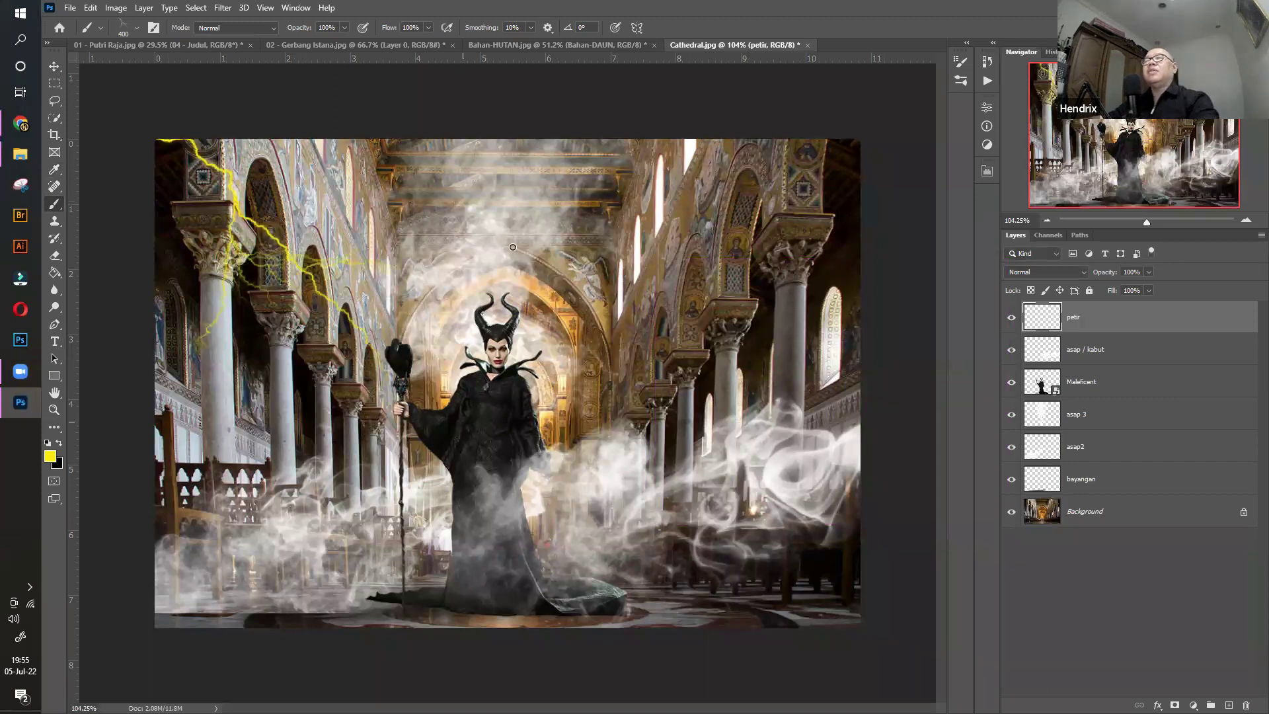
Stamp more yellow lightning with other brushes of the set, above Maleficent and across the upper right columns
click(136, 28)
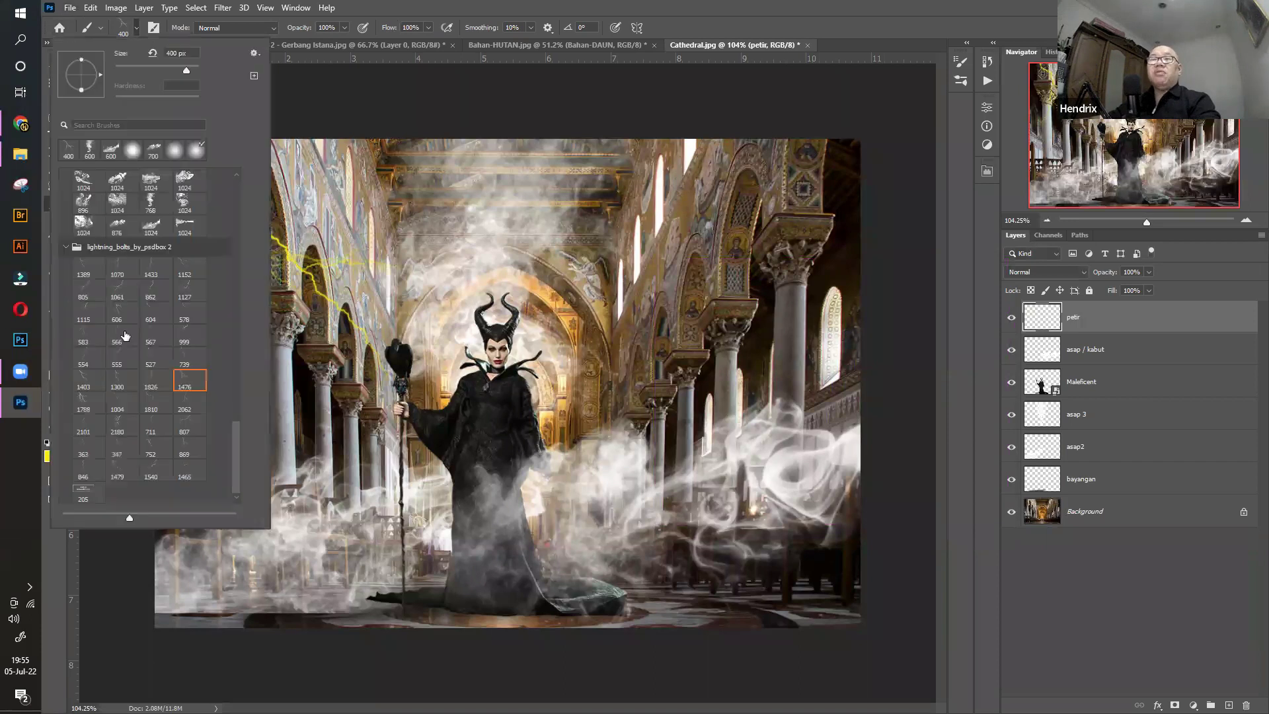
click(119, 446)
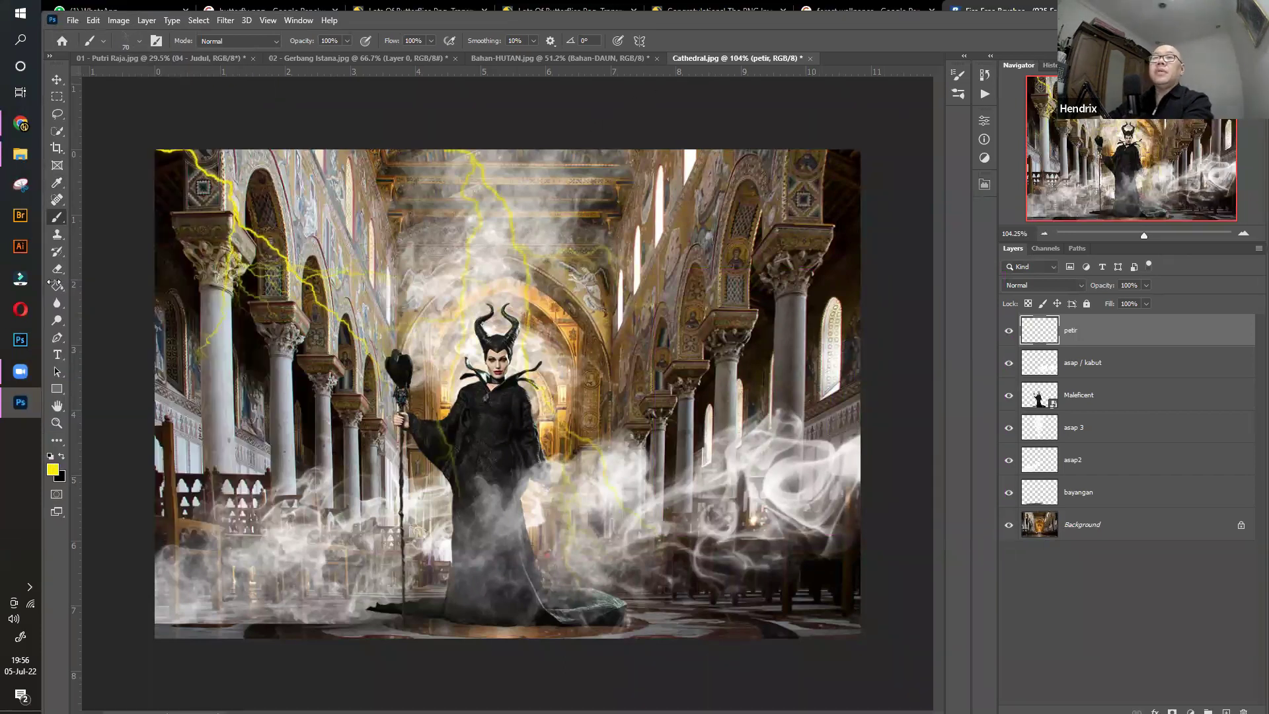
click(139, 41)
double_click(191, 415)
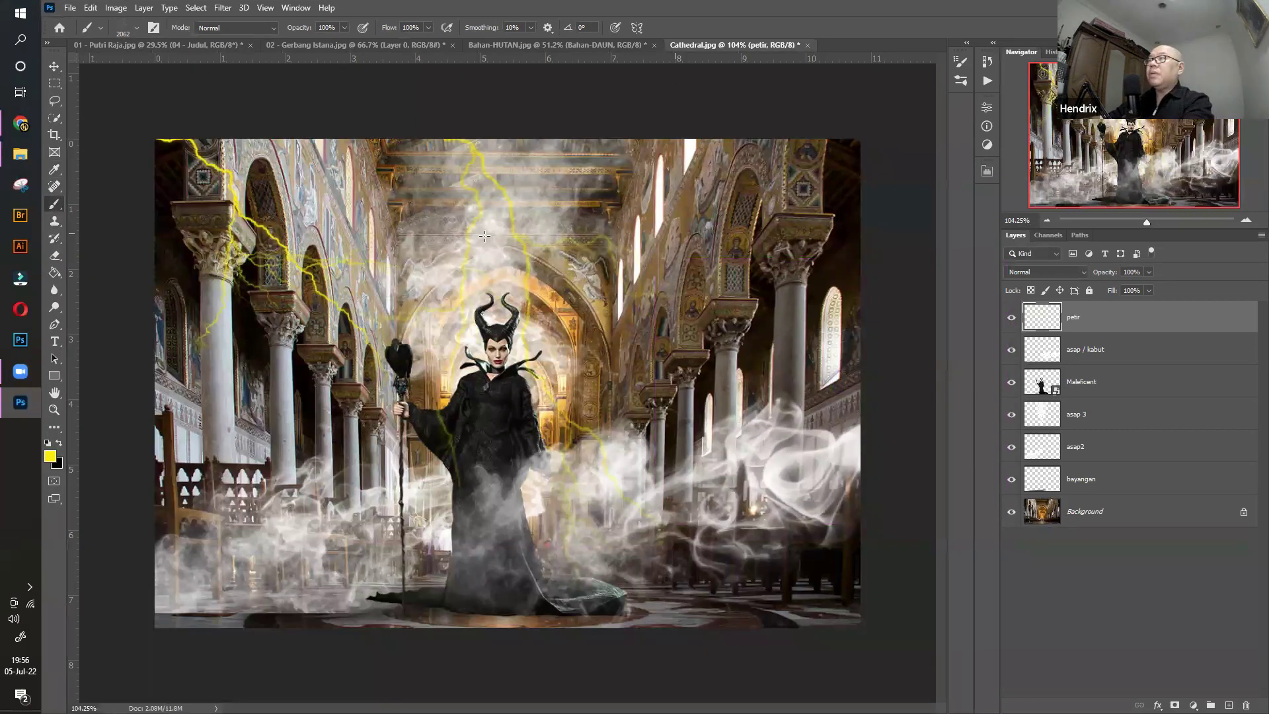
click(136, 28)
click(191, 424)
click(724, 9)
key(bracketleft)
key(bracketleft)
click(709, 305)
Stamp large yellow bolts on both sides of Maleficent with the 554 px lightning brush, finishing with the Move tool active
click(136, 27)
click(84, 357)
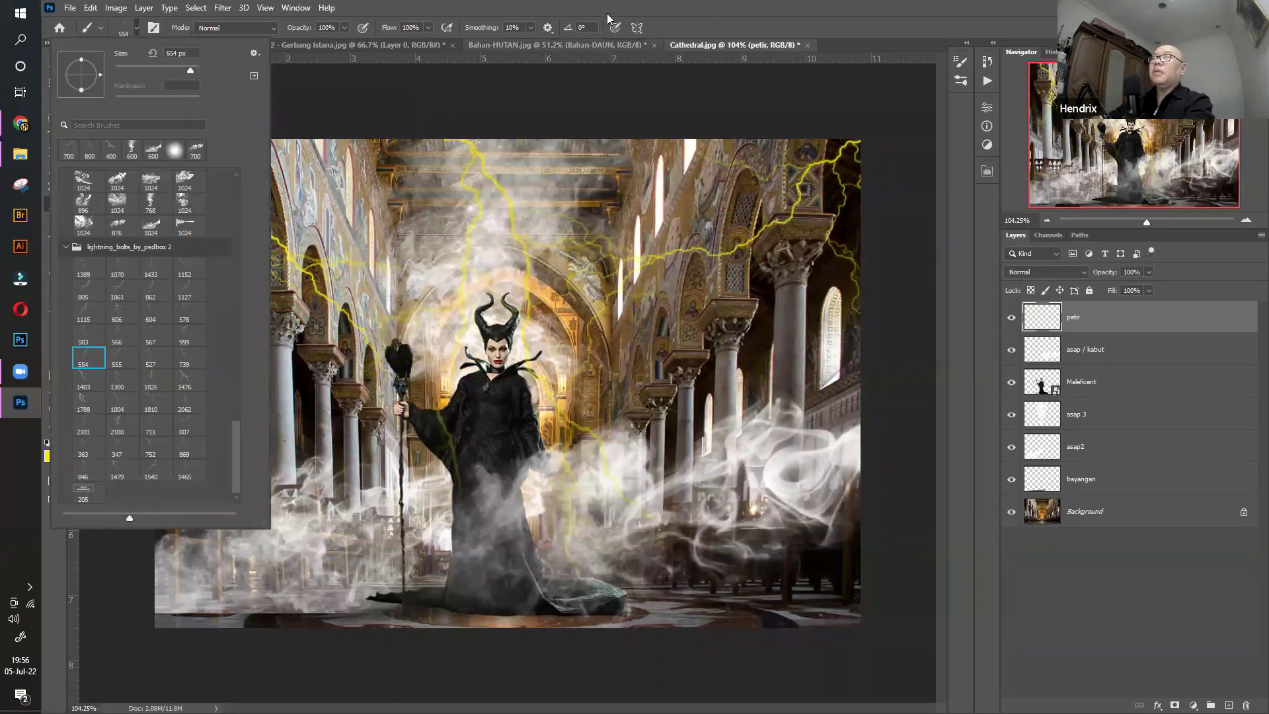
click(607, 19)
click(680, 370)
click(251, 396)
key(v)
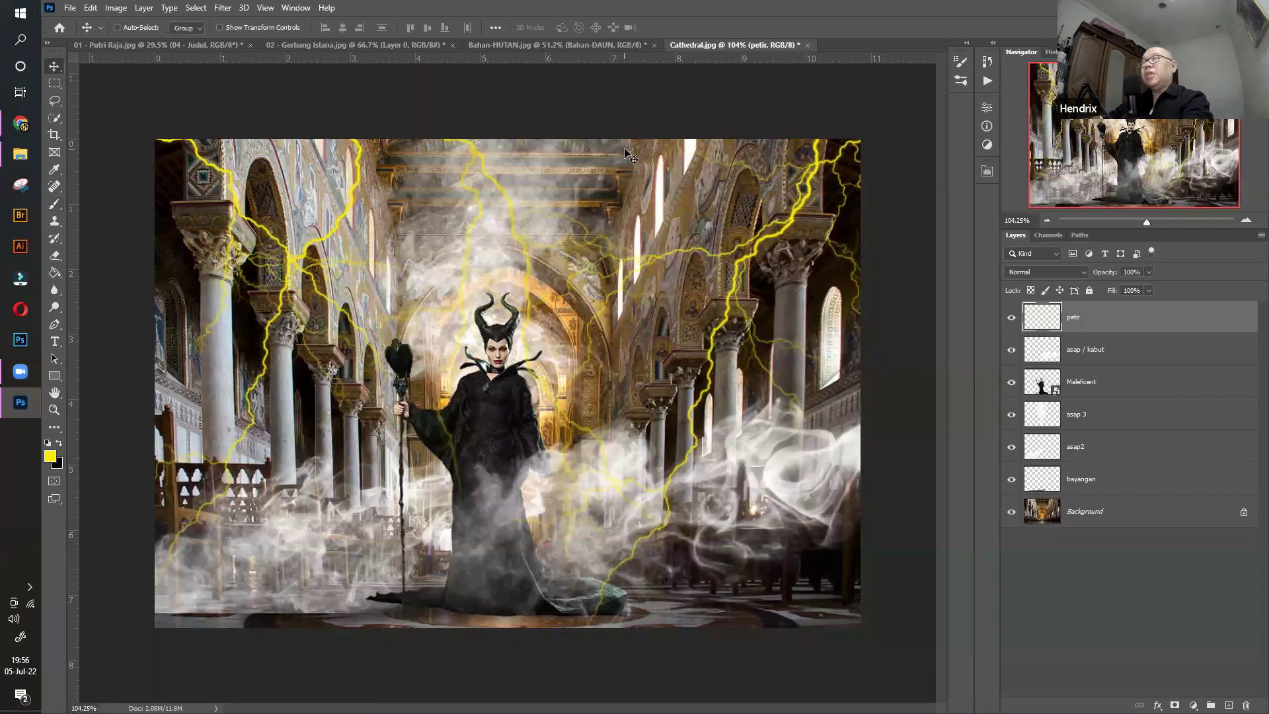
Hide and show the petir layer repeatedly to compare the scene with and without the lightning
click(1011, 318)
click(1011, 319)
click(1011, 319)
click(1011, 318)
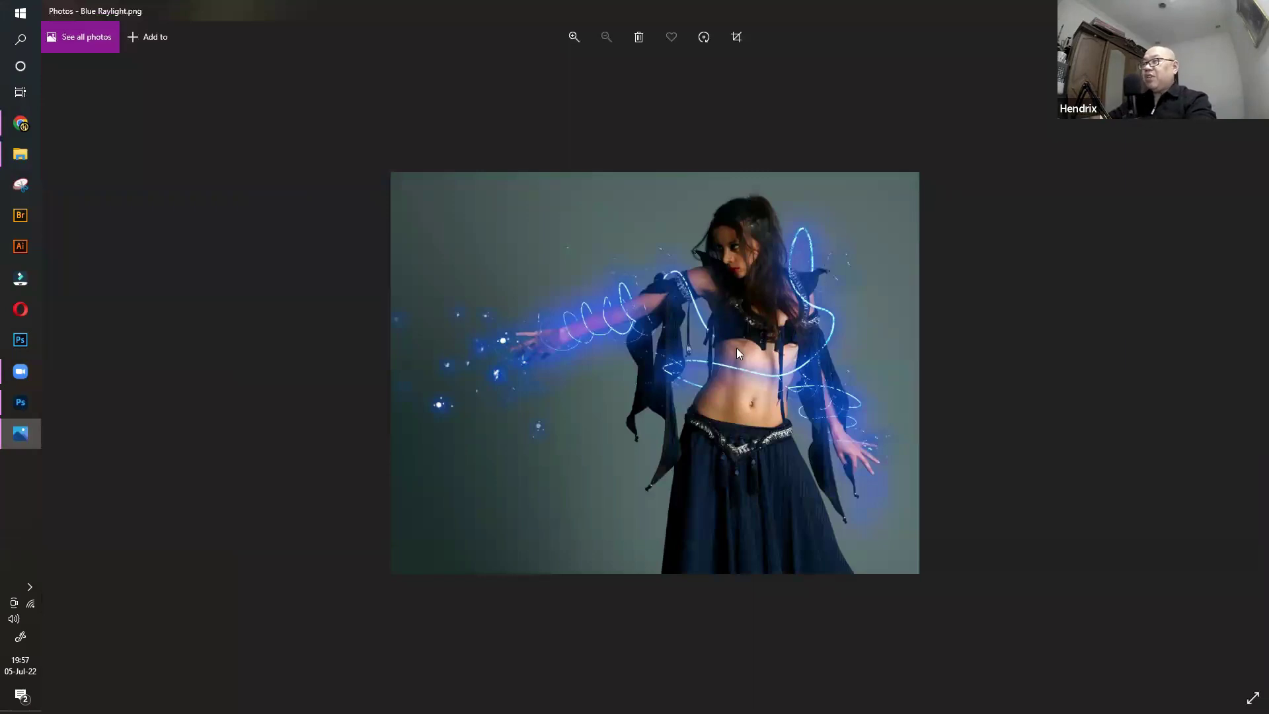
Browse the sample effect images from Fire Attacker to Lightning Launcher and examine the lightning around the figure's hands up close
key(Right)
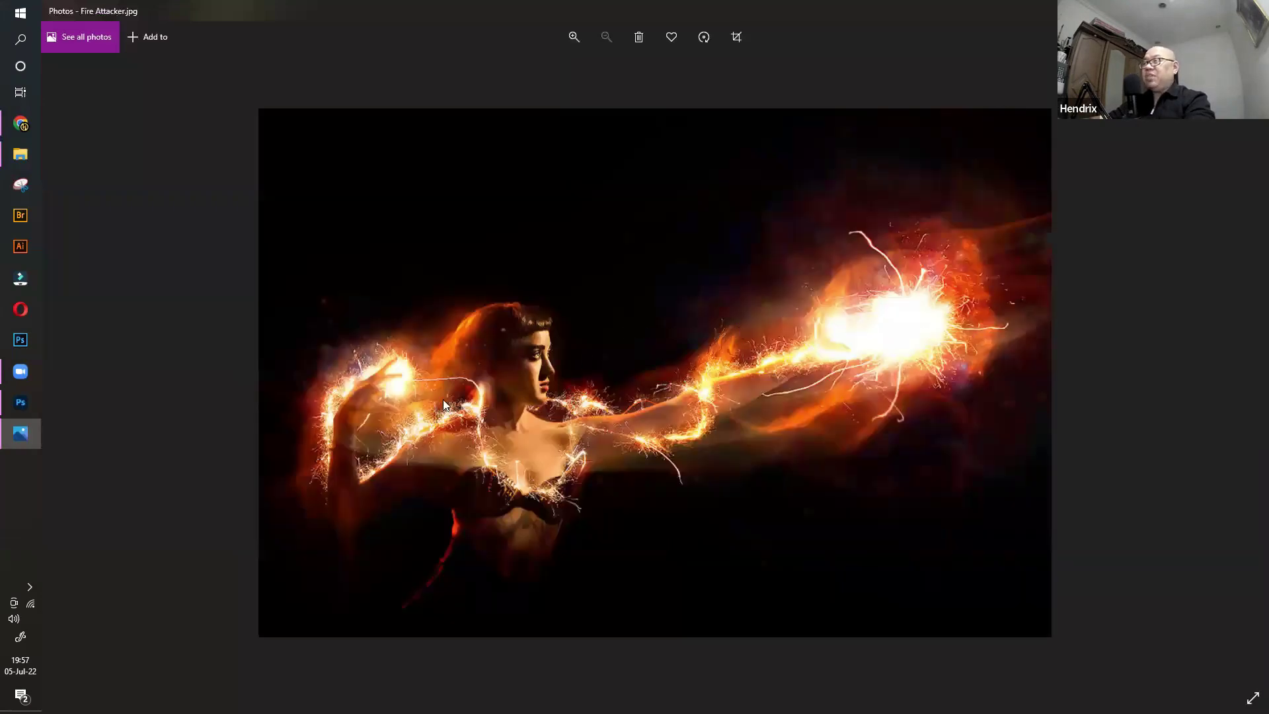
key(Right)
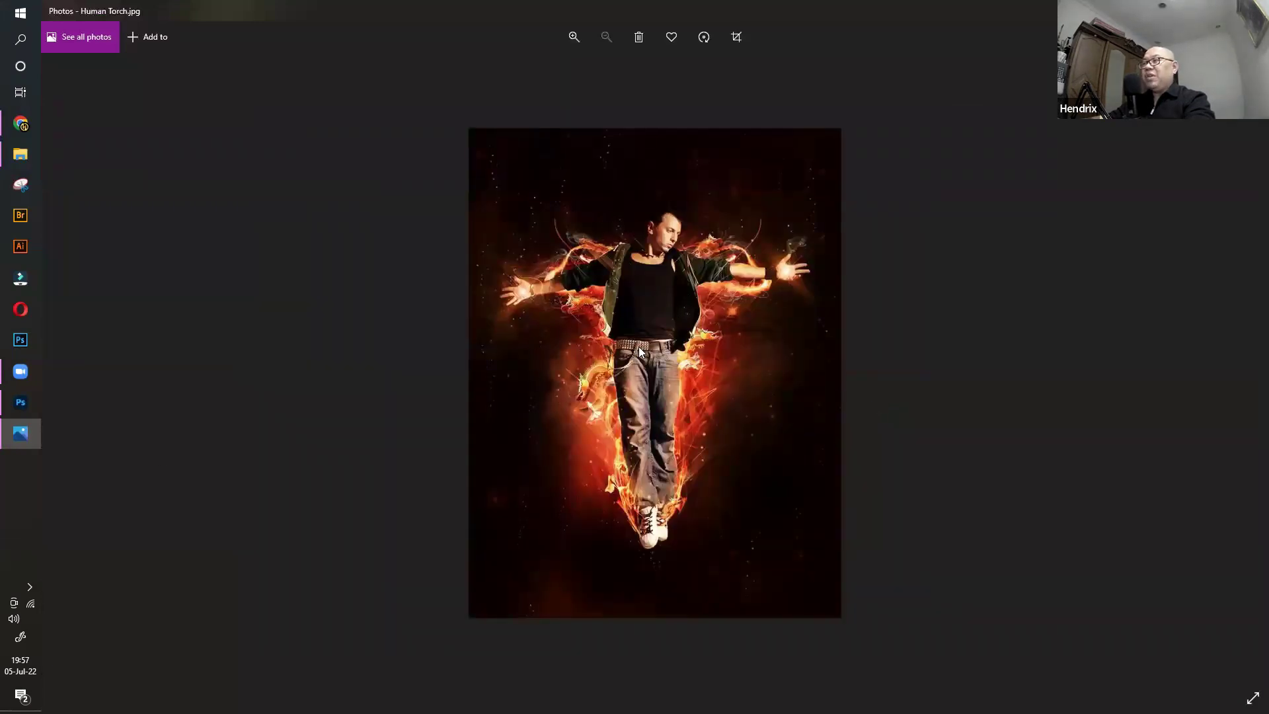
key(Right)
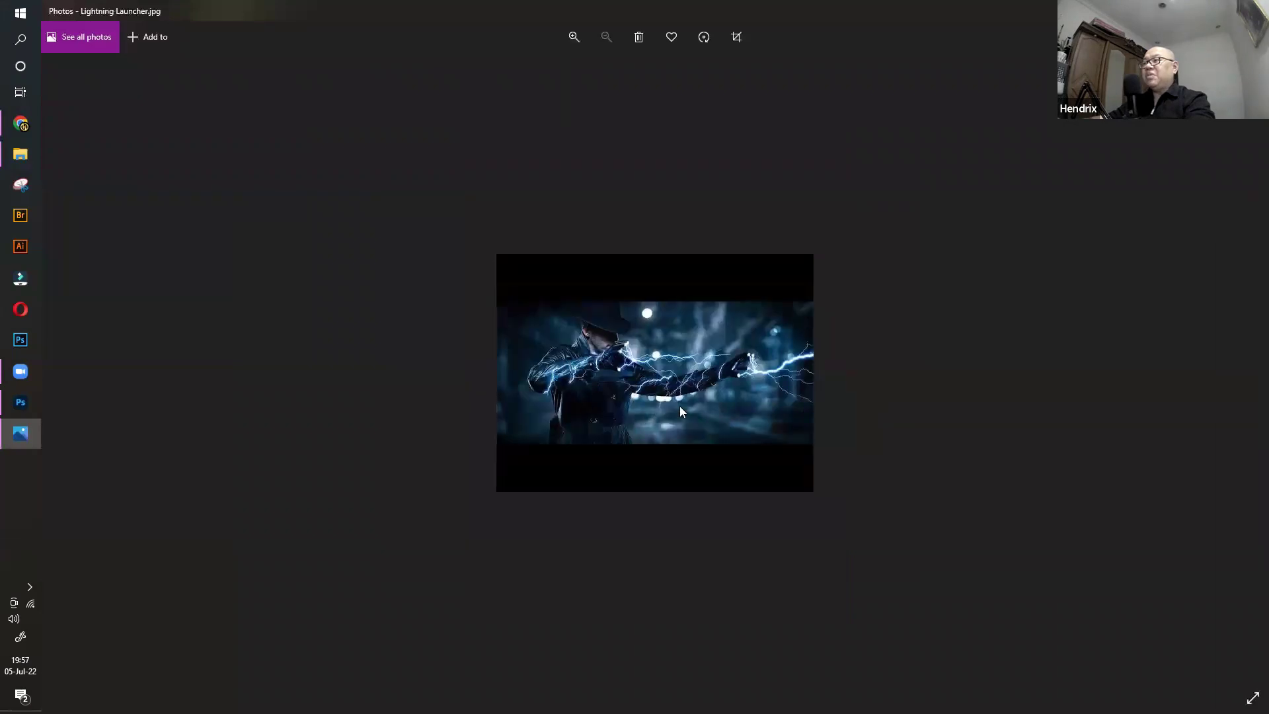
scroll(679, 406, up, 3)
scroll(784, 363, up, 4)
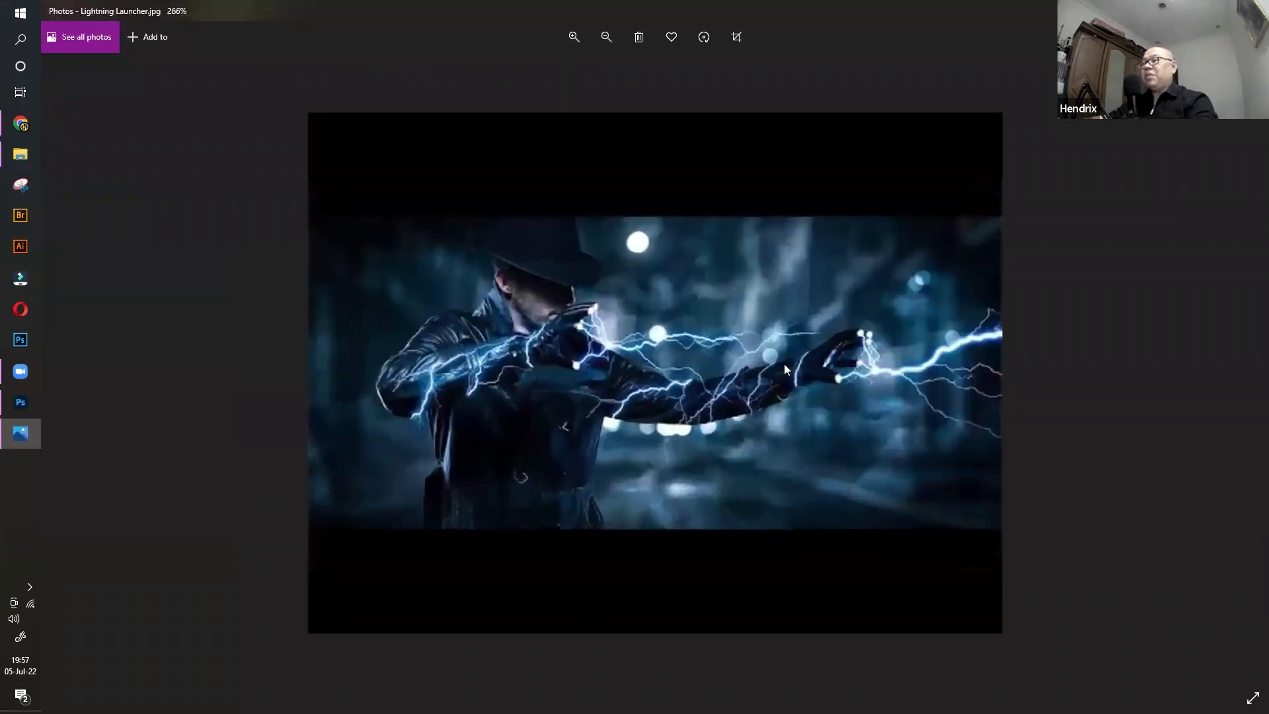
scroll(868, 337, down, 3)
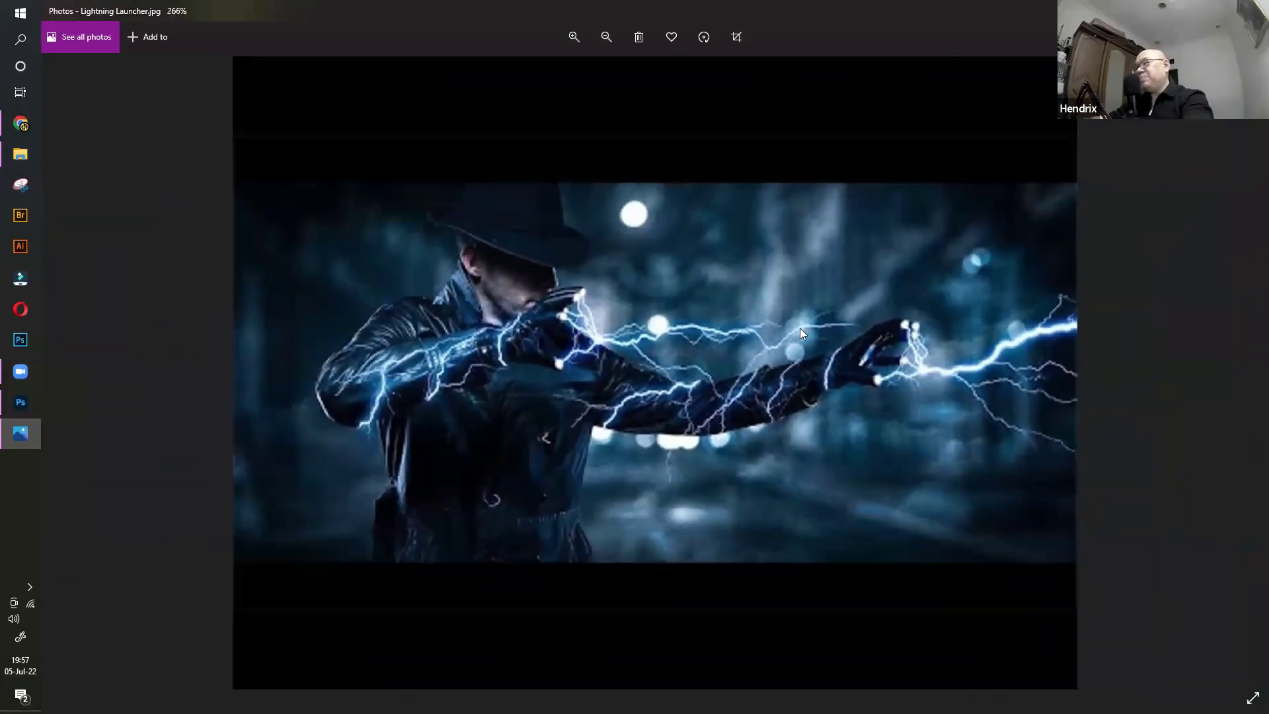
scroll(800, 328, down, 3)
scroll(800, 328, down, 2)
Examine the Thunder Summoner sample and go on to the list of free brush download sites
key(Right)
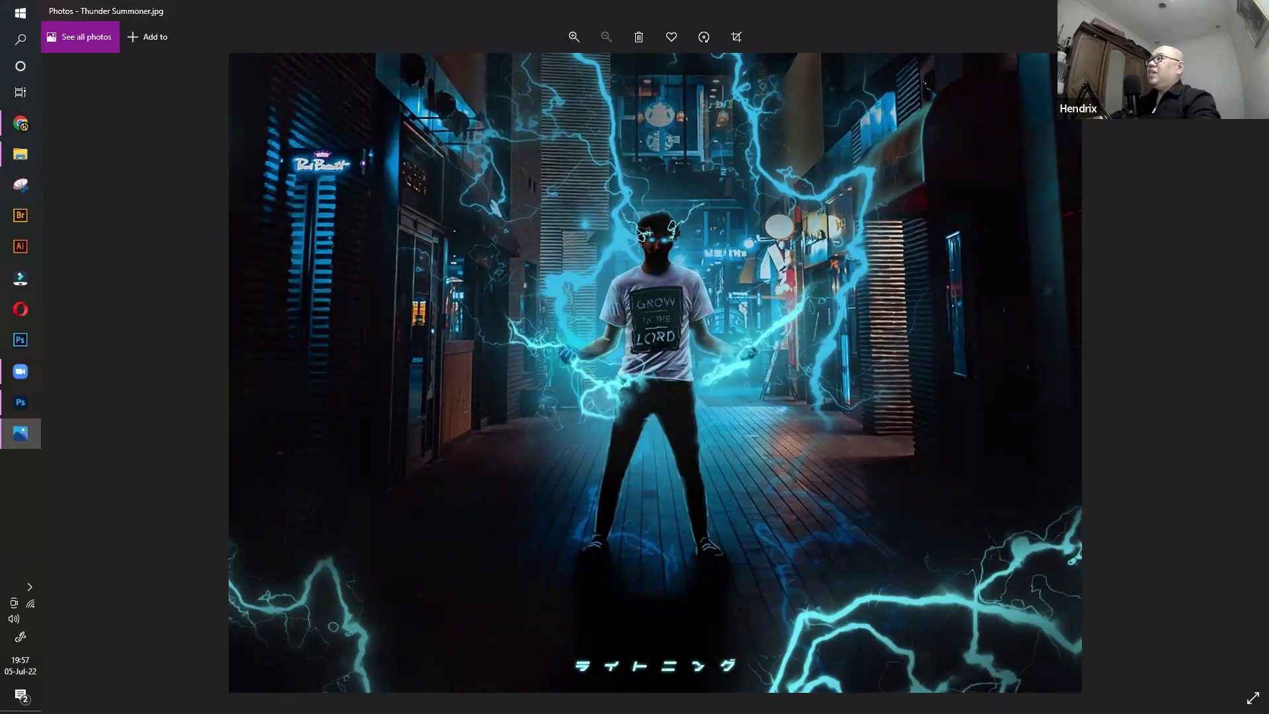
key(Right)
key(Right)
key(Right)
key(Right)
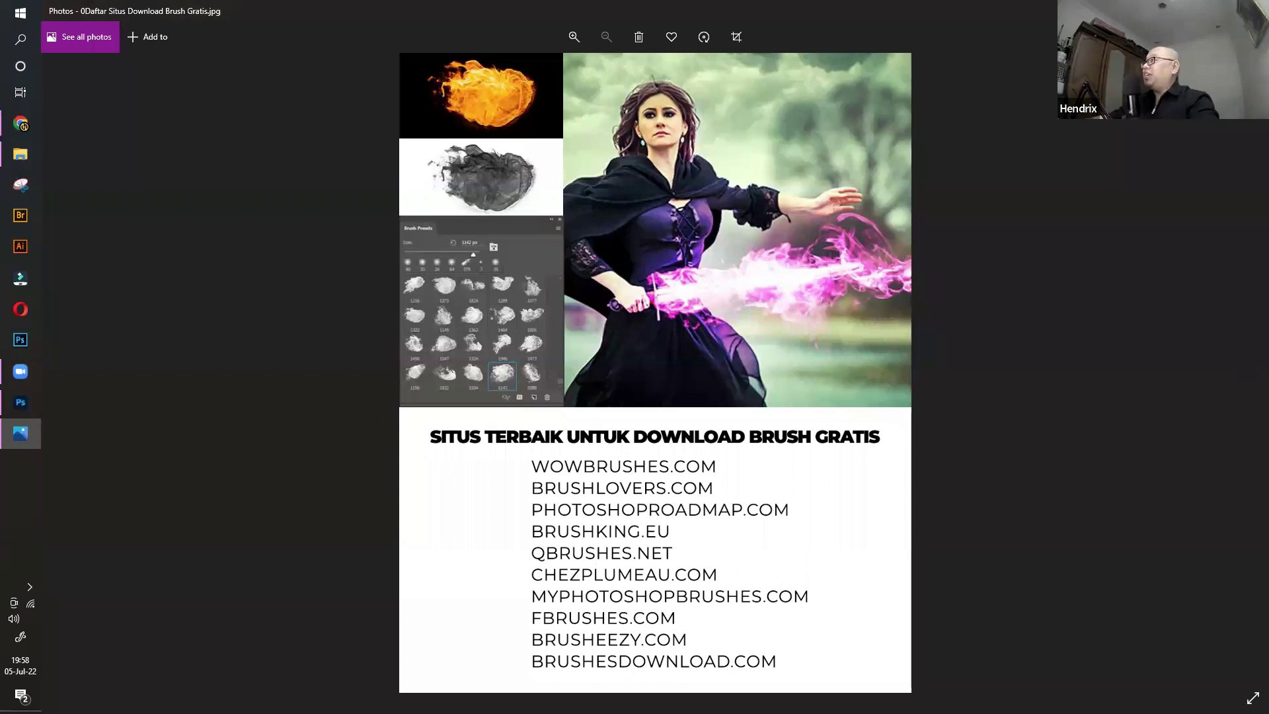
Close the photo viewer, leave the Sample folder and switch back to the Cathedral.jpg montage in Photoshop
key(alt+F4)
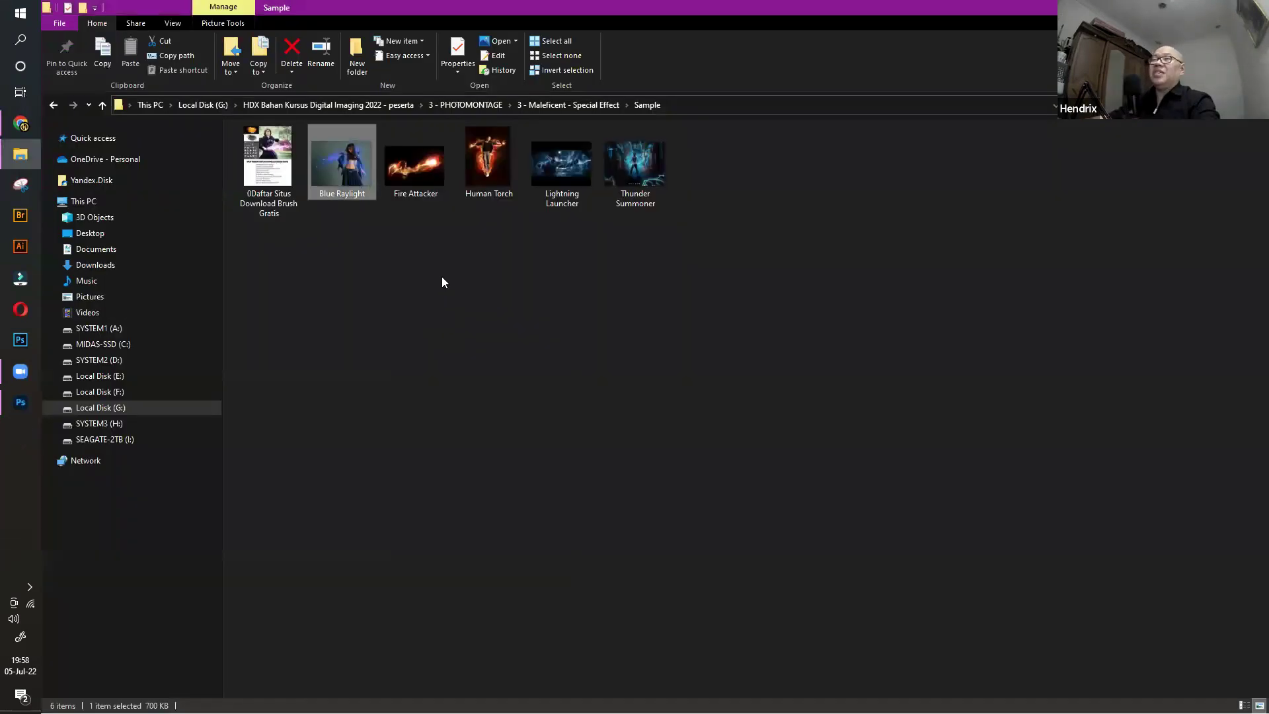
click(54, 105)
click(15, 400)
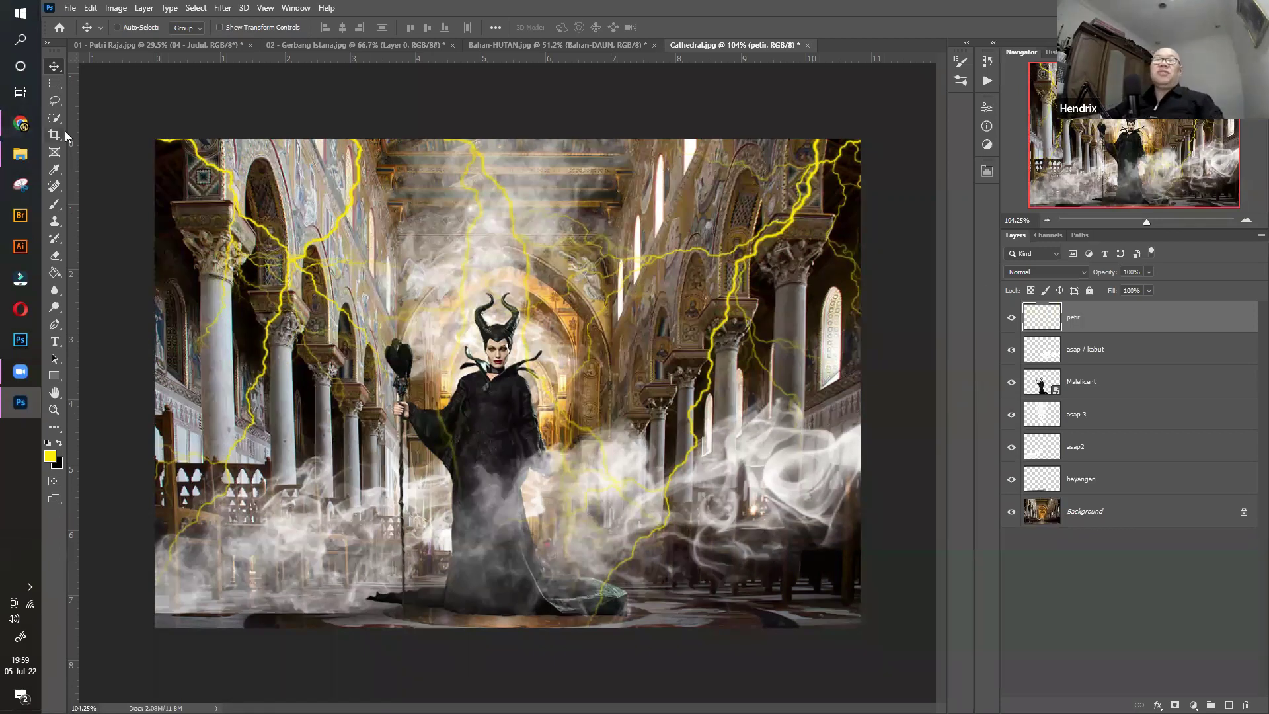
Open the finished montage works in the photo viewer at 0-COVER.jpg and examine them as far as DI ATAS KAYU.jpg
click(38, 144)
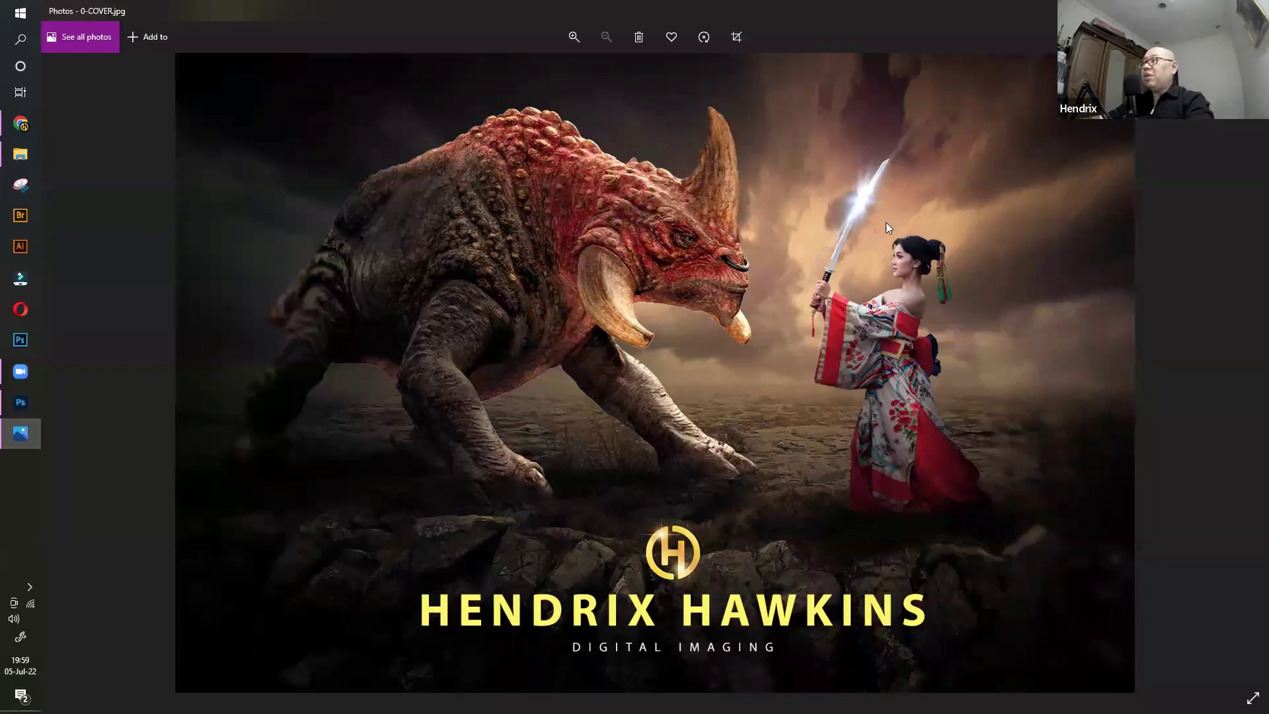
key(Right)
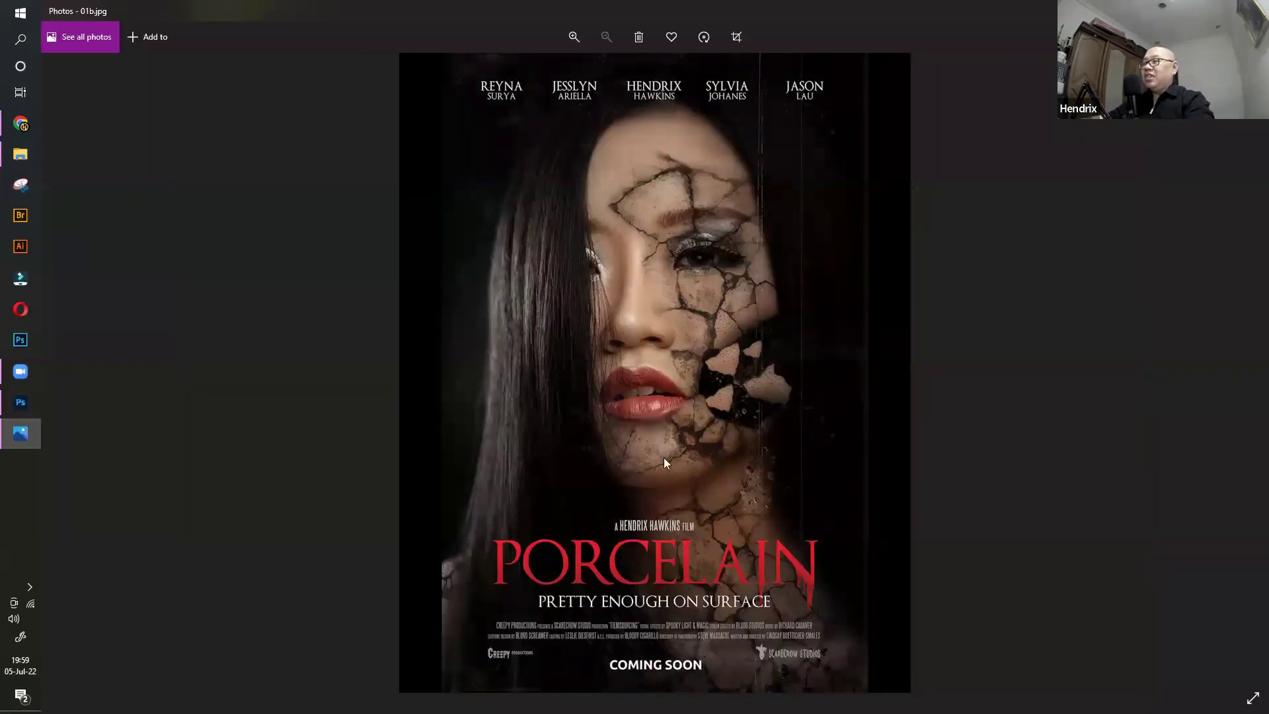
key(Right)
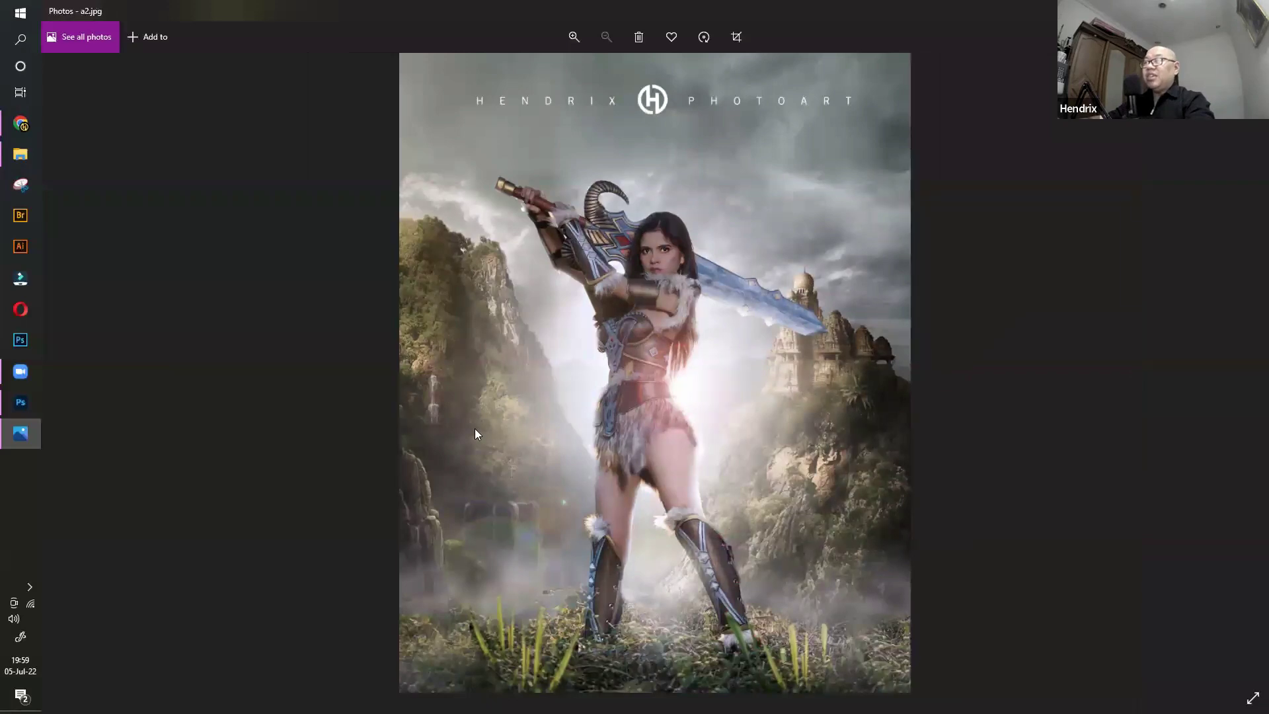
key(Right)
key(Right)
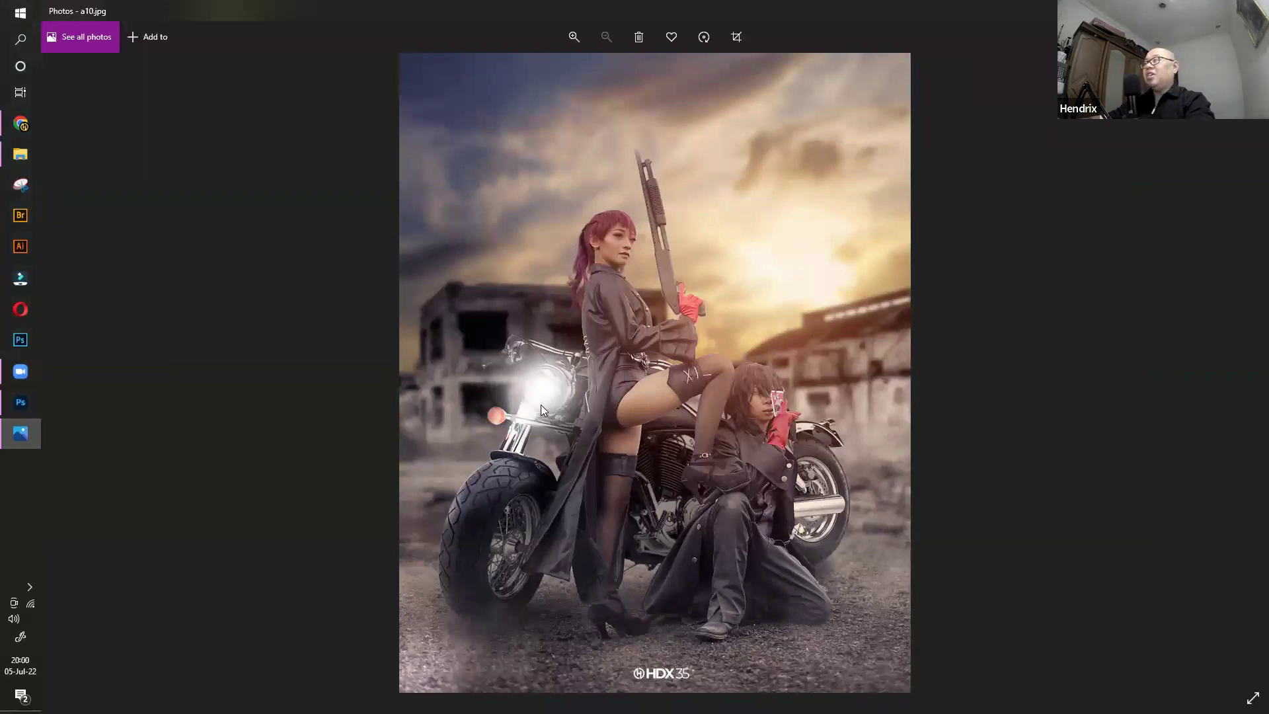
key(Right)
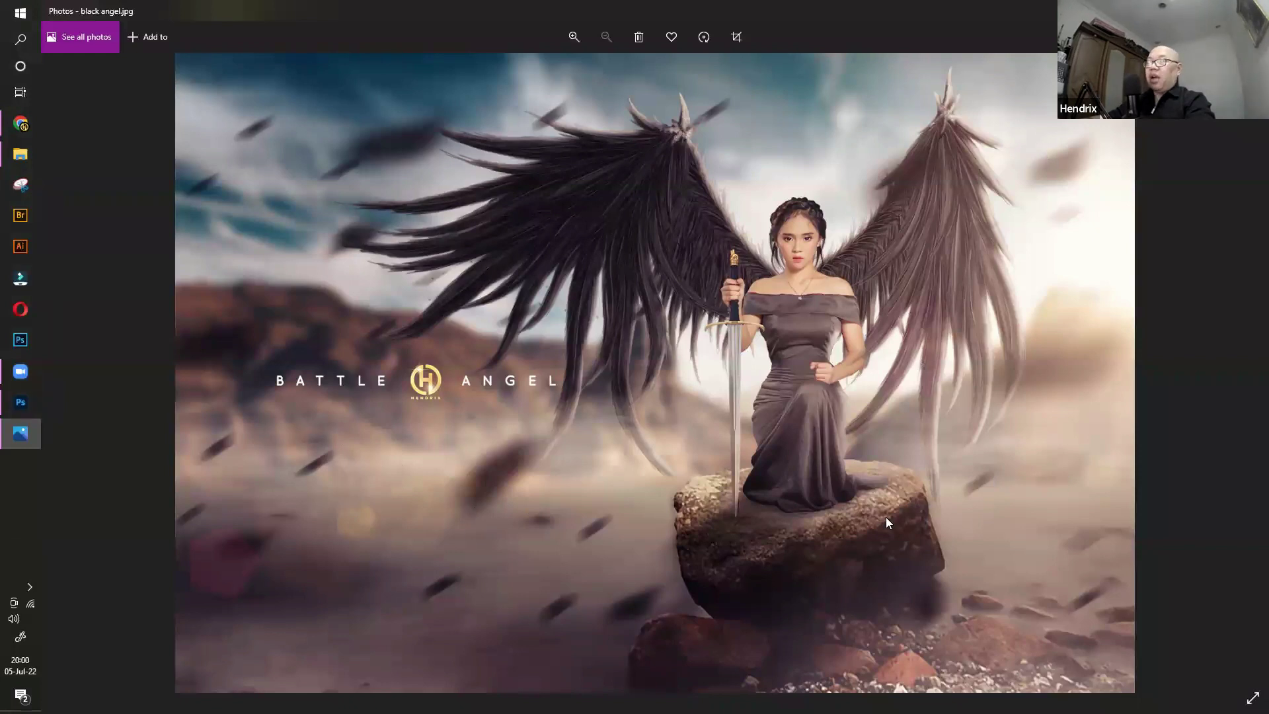
key(Right)
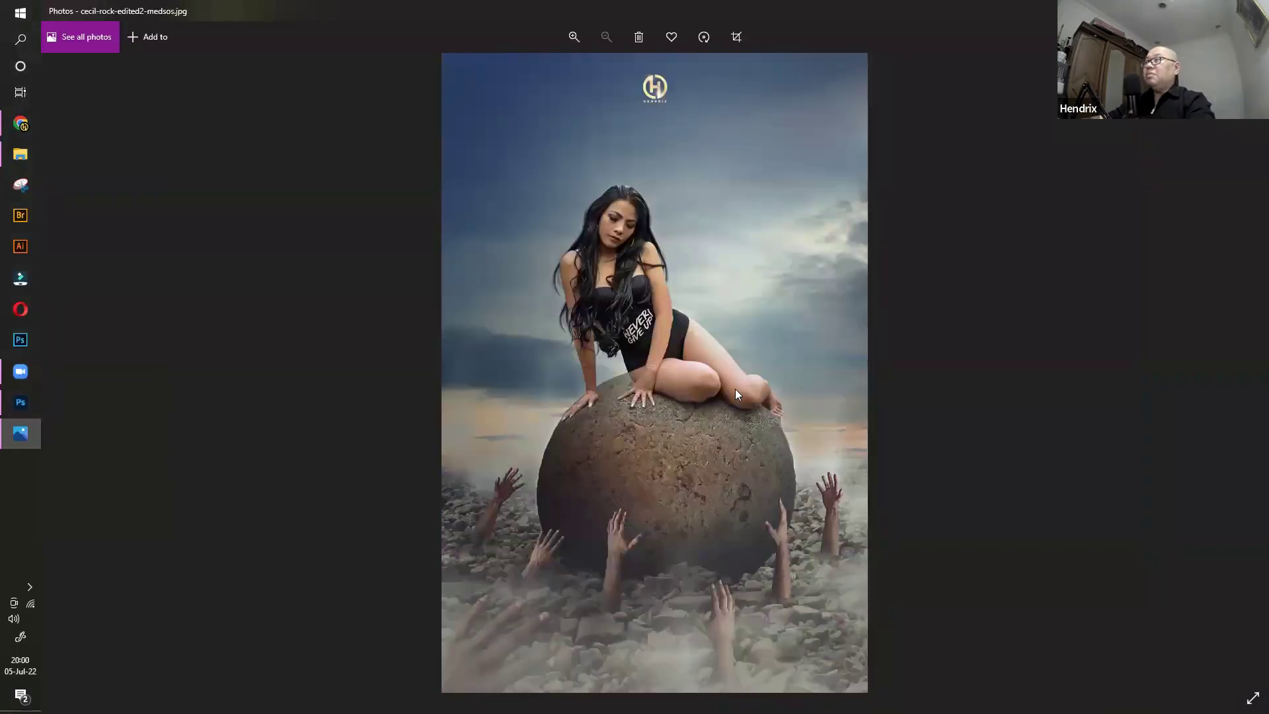
key(Right)
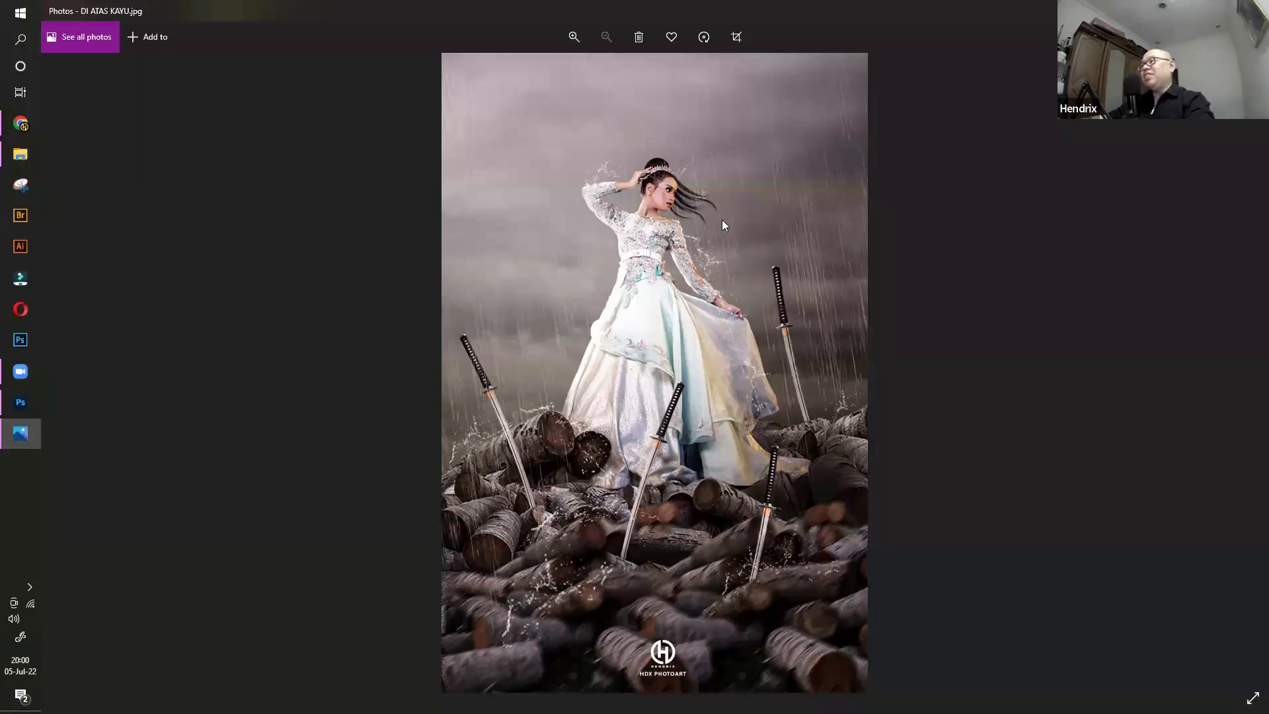
Examine the finished montages from the zombie bus scene through Dragon Hearts and Dragon Smoke to the Mulan poster
key(Right)
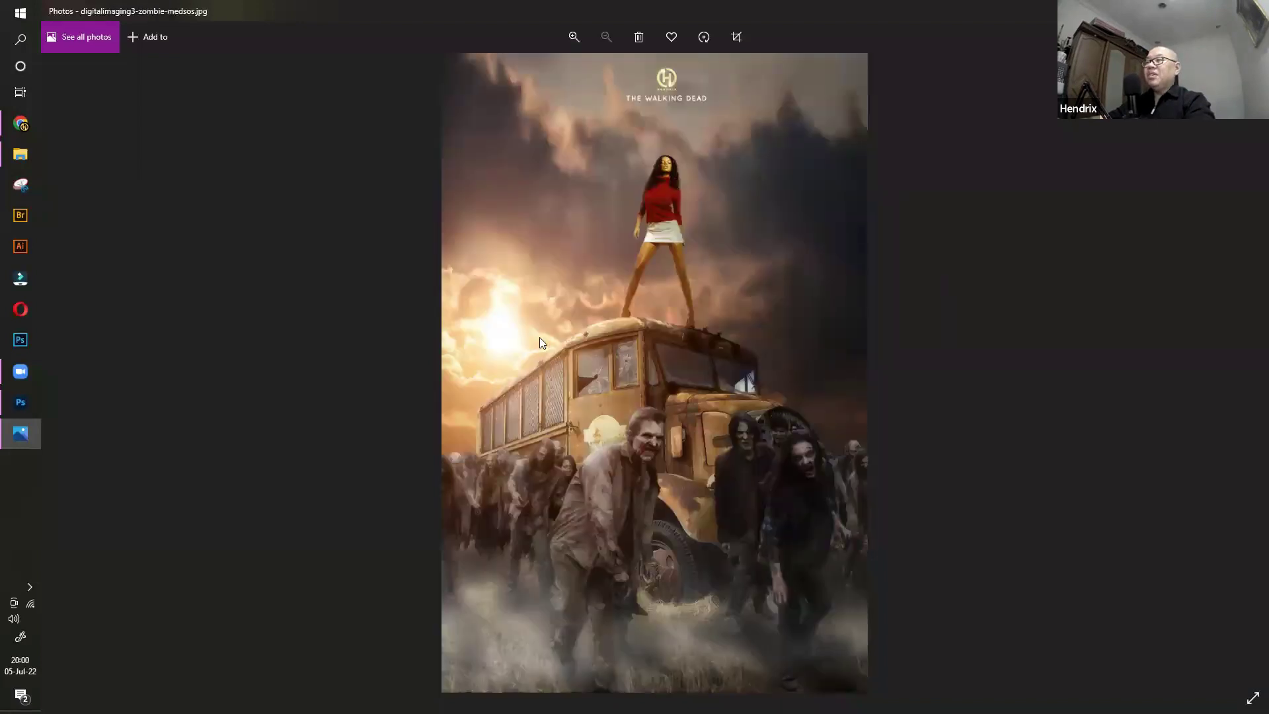
key(Right)
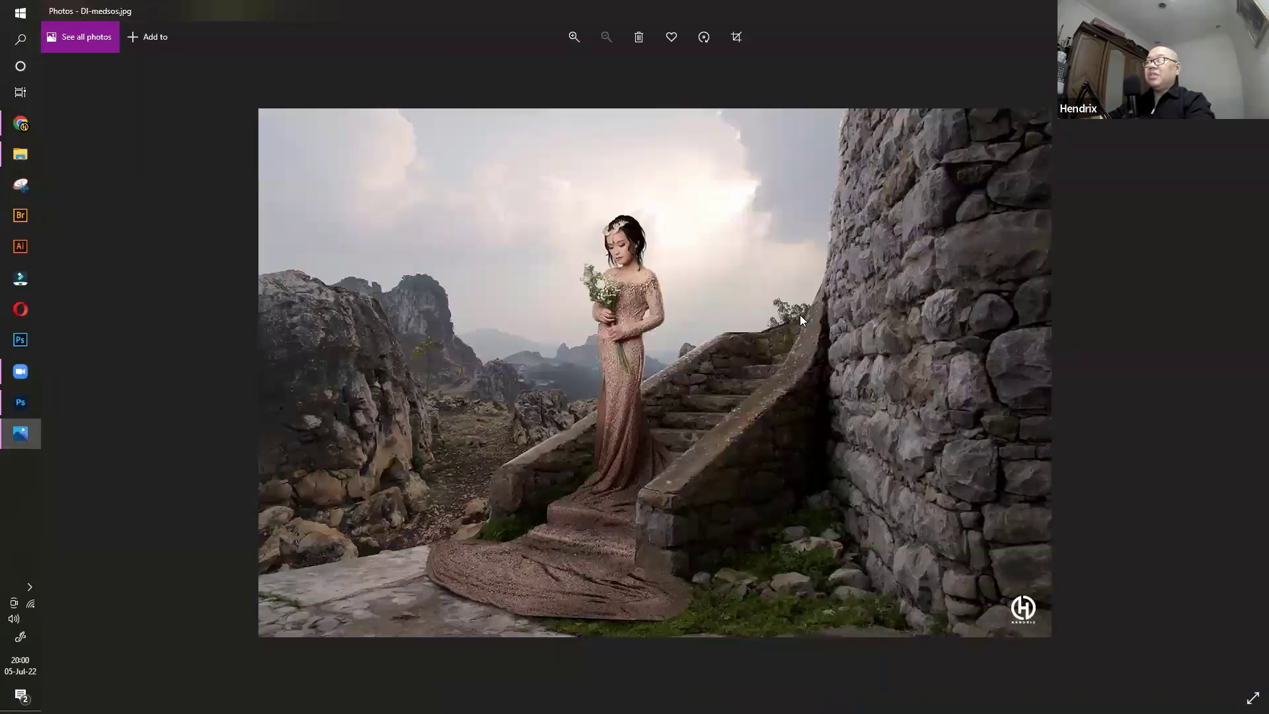
key(Right)
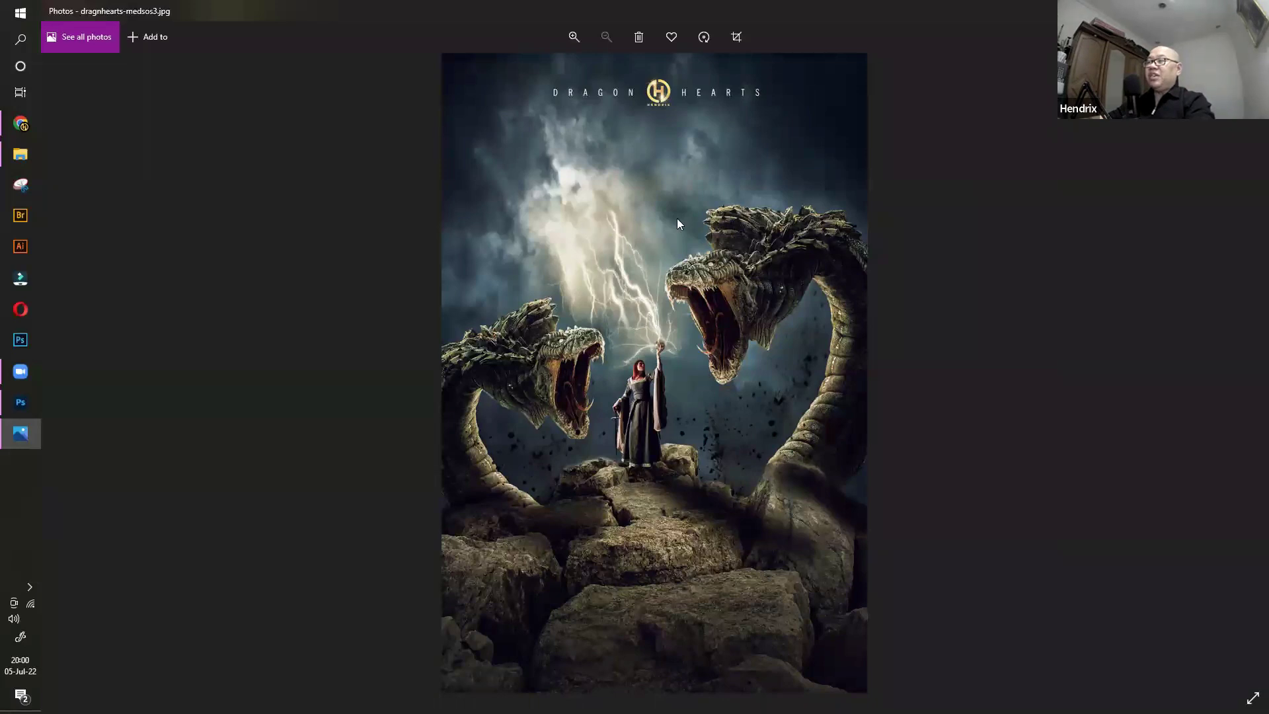
key(Right)
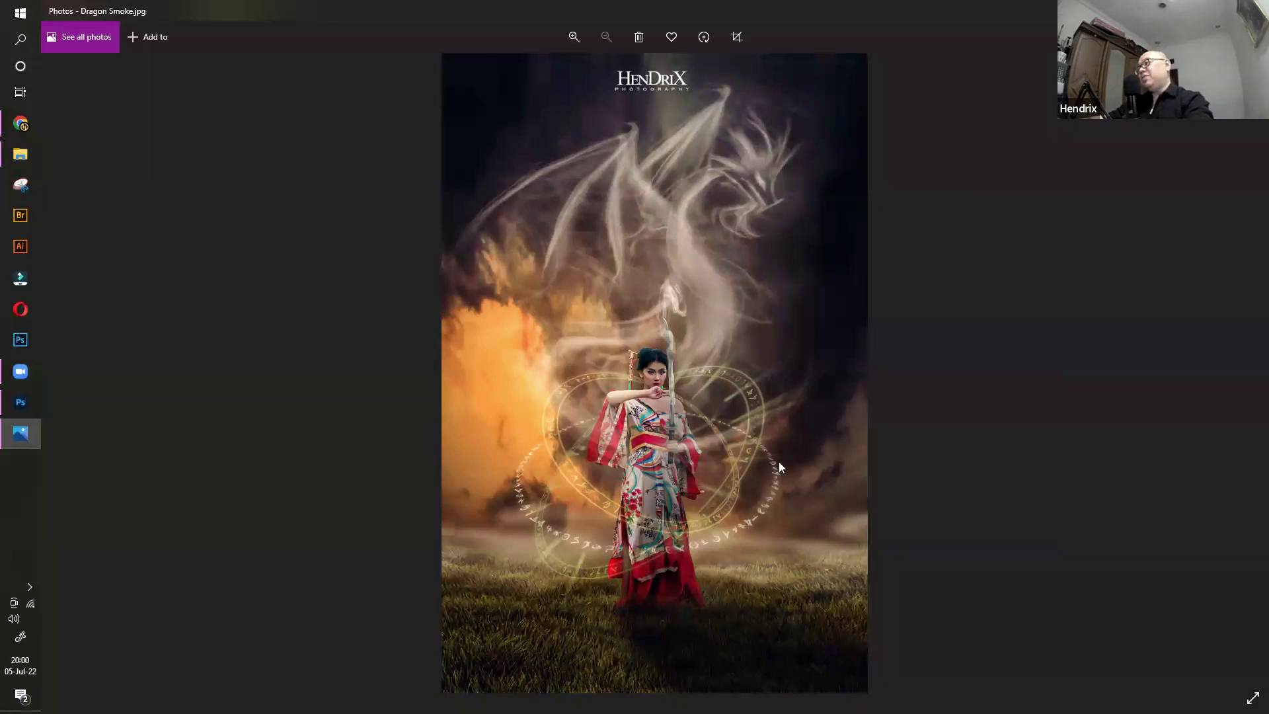
key(Right)
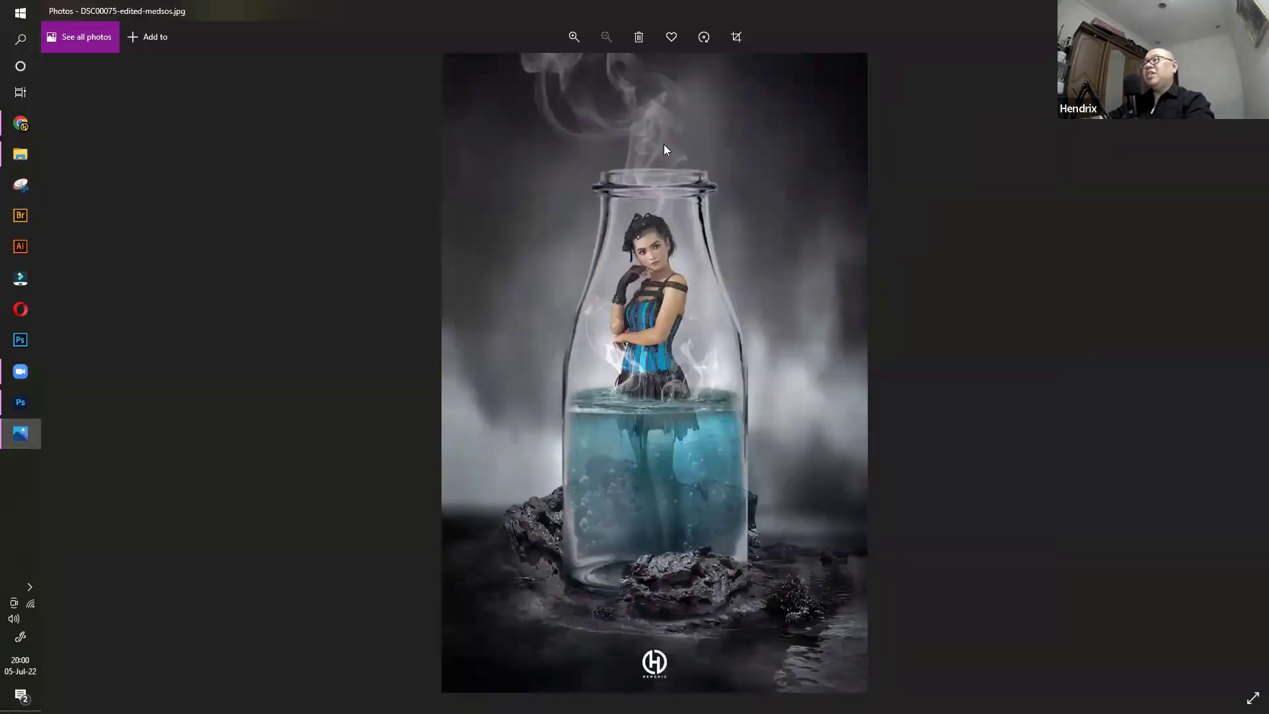
key(Right)
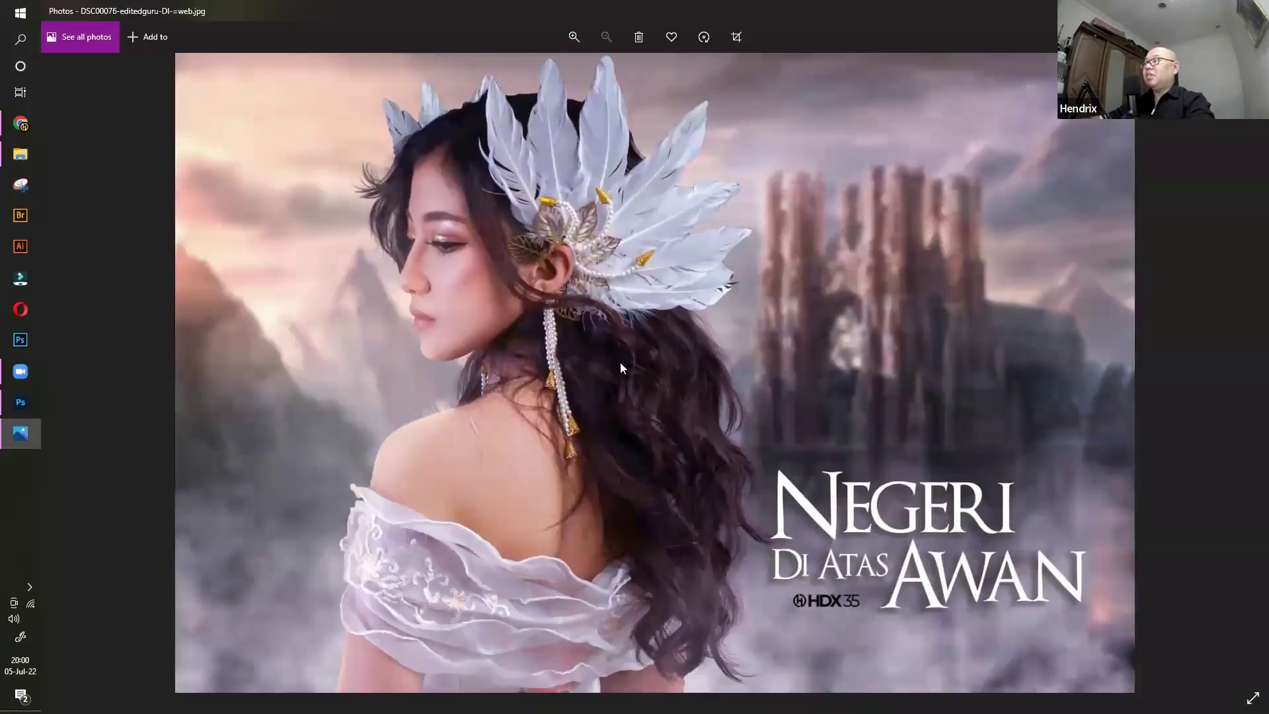
key(Right)
key(Right)
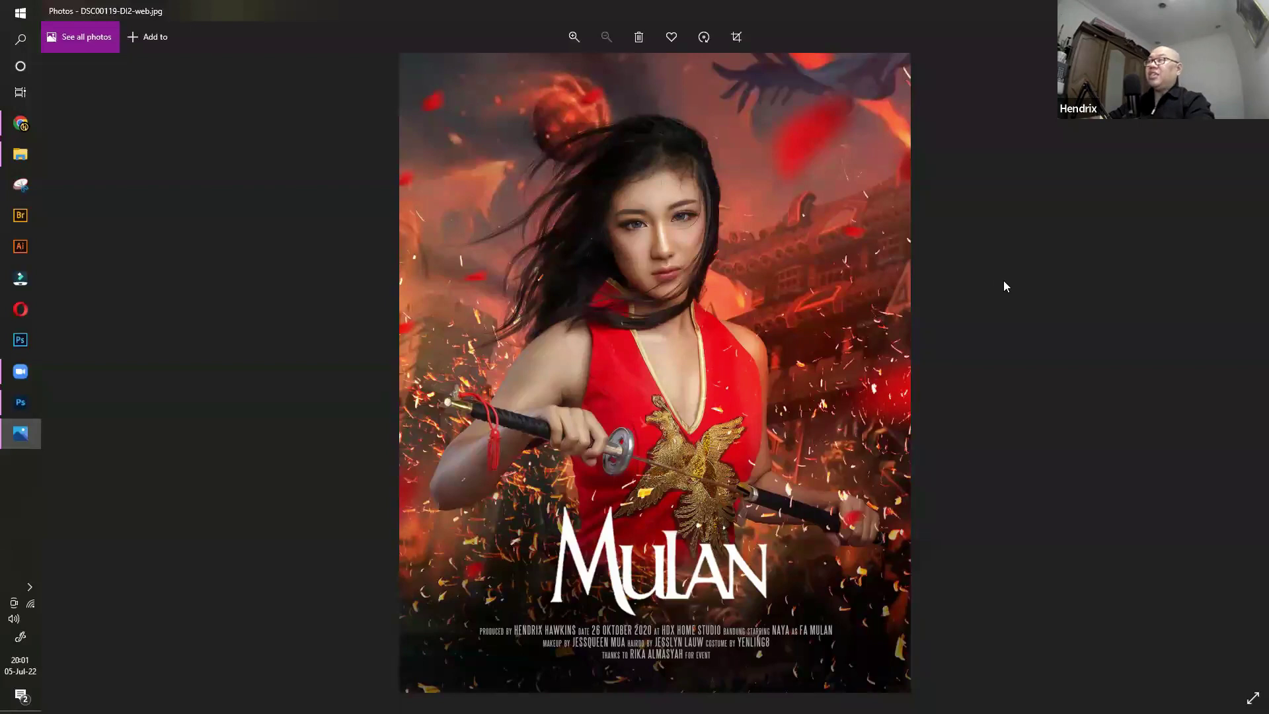
Examine the costume montages from the red-dress sword portrait through Beauty Apache and Wonder Woman to Aquawoman
key(Right)
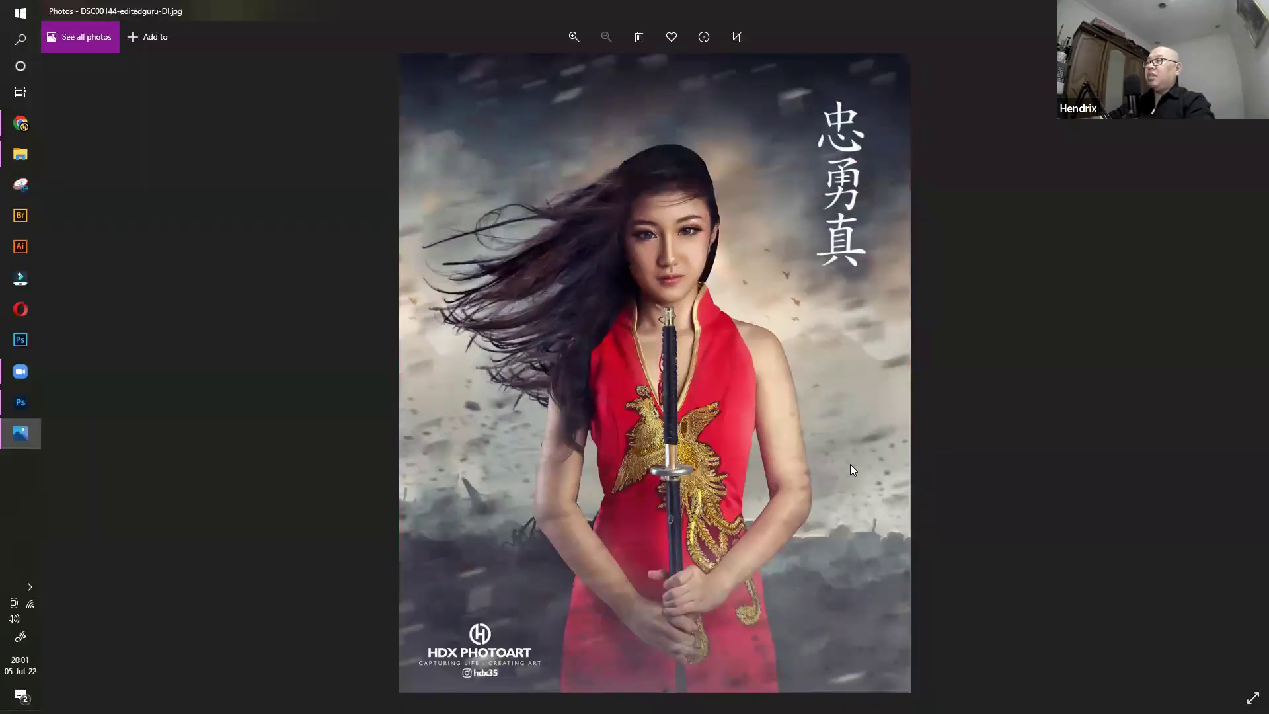
key(Right)
key(Right)
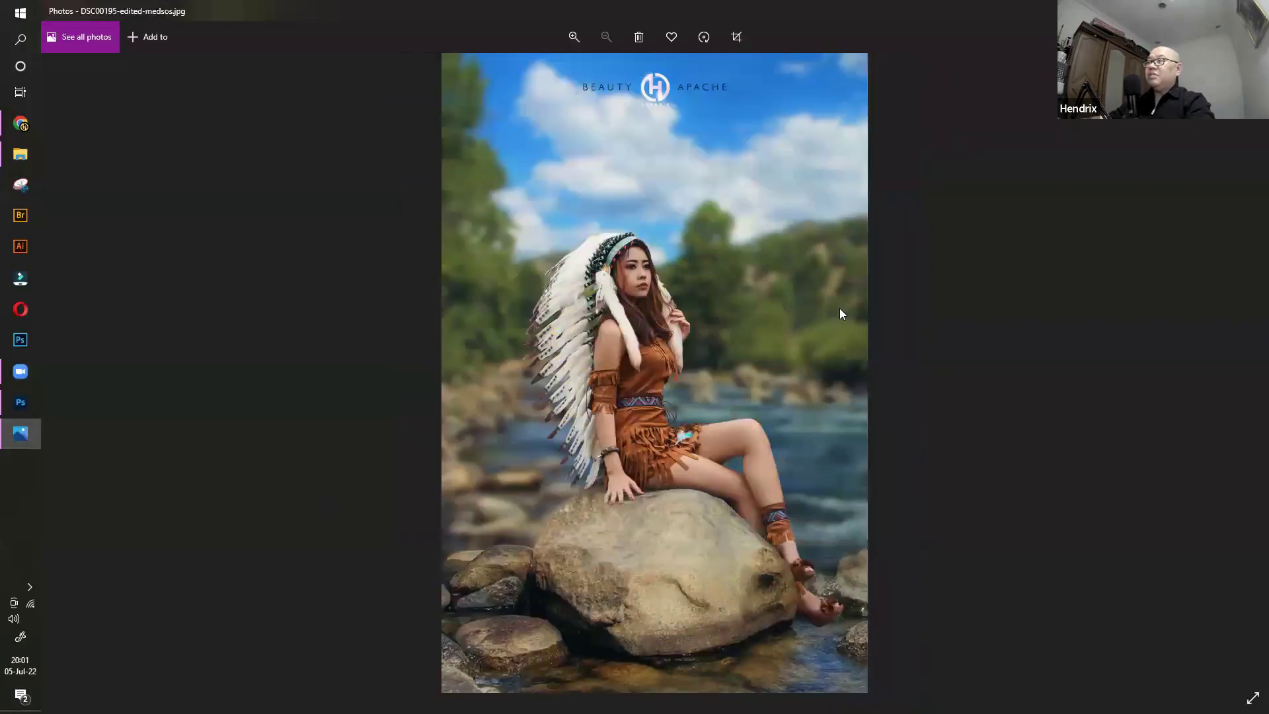
key(Right)
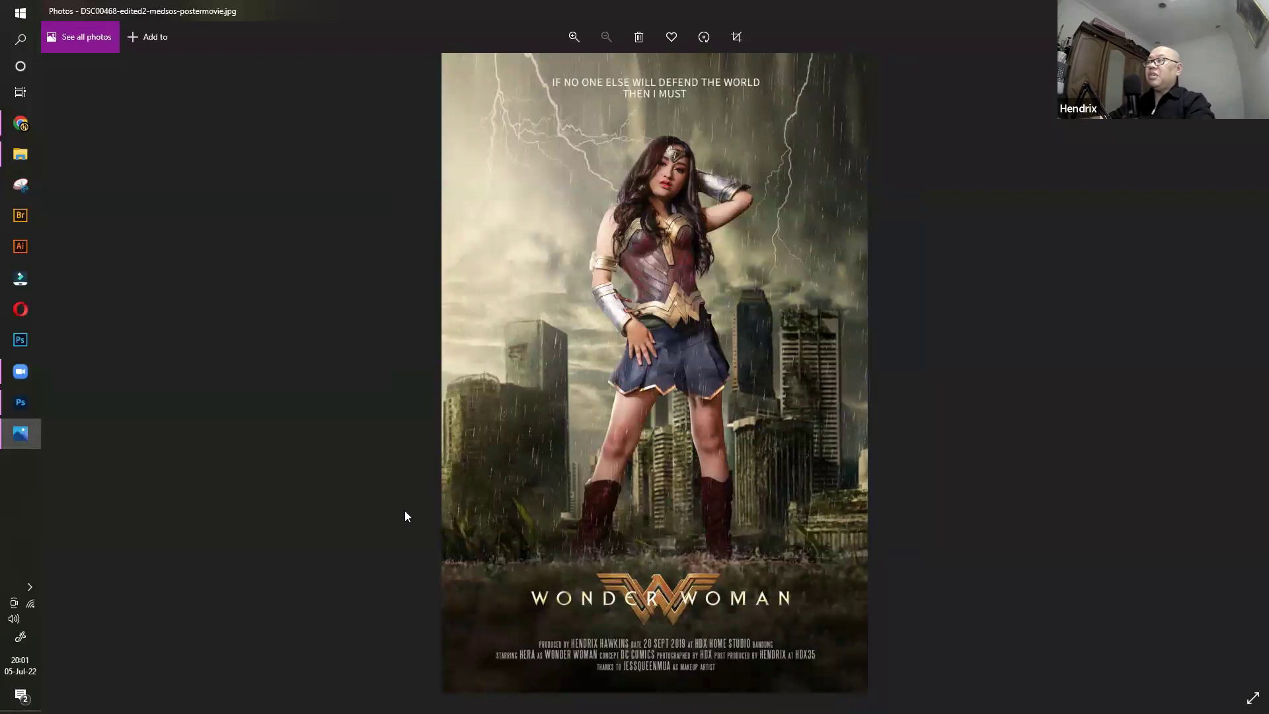
key(Right)
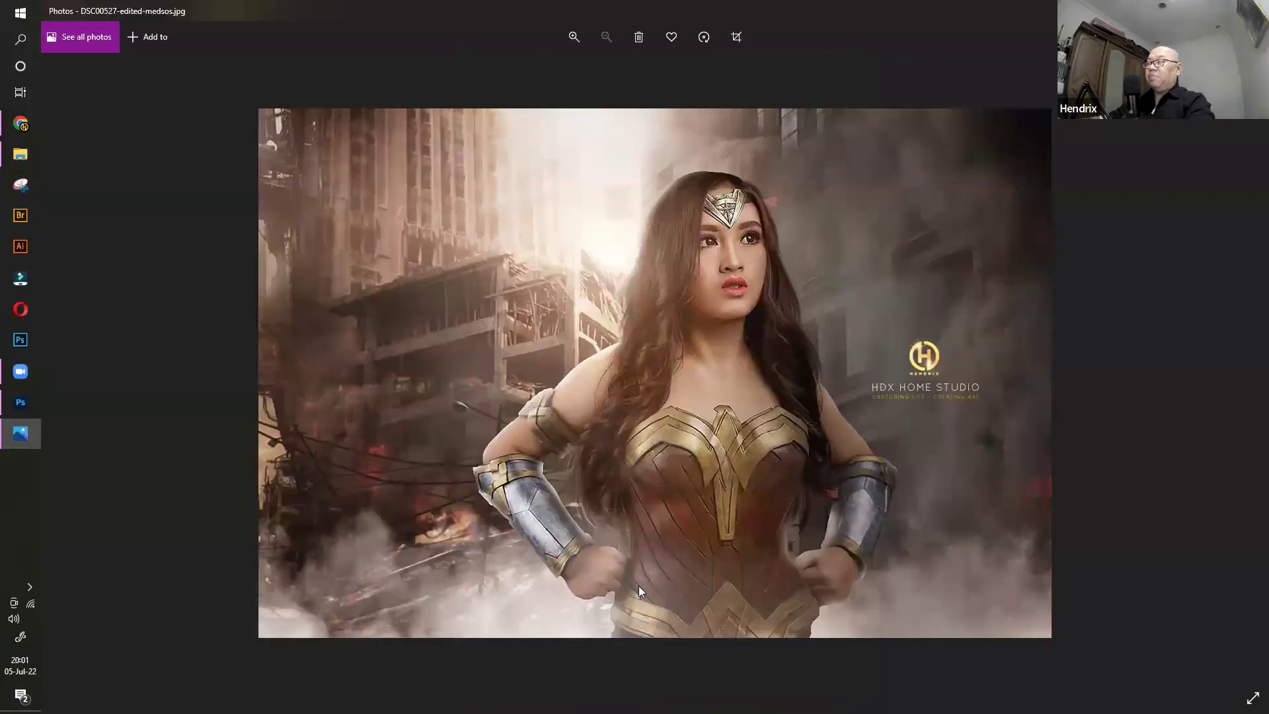
key(Right)
key(Right)
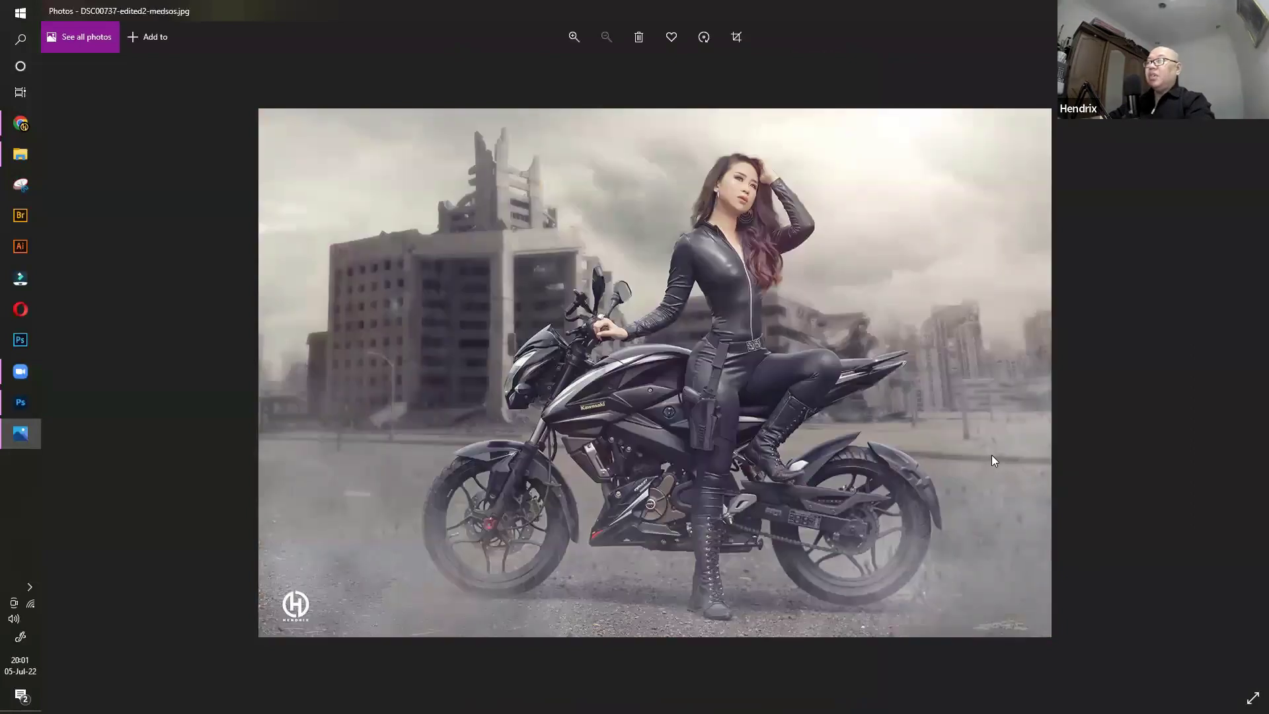
key(Right)
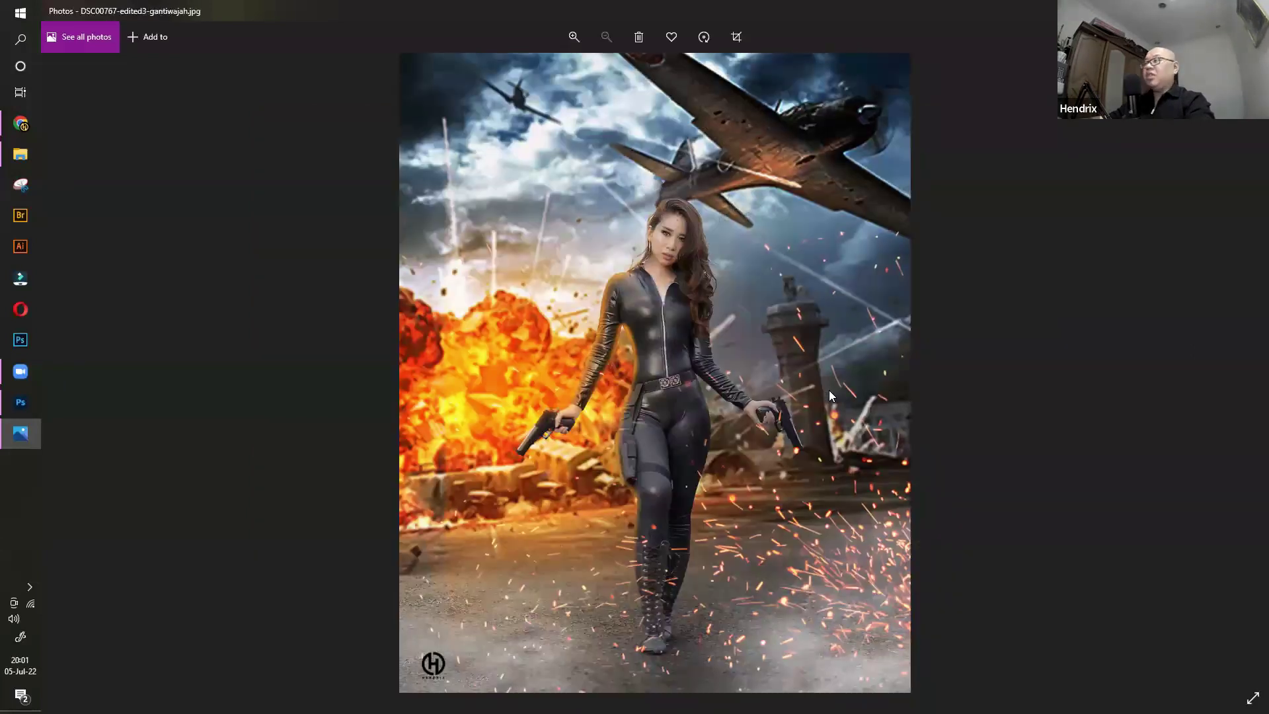
key(Right)
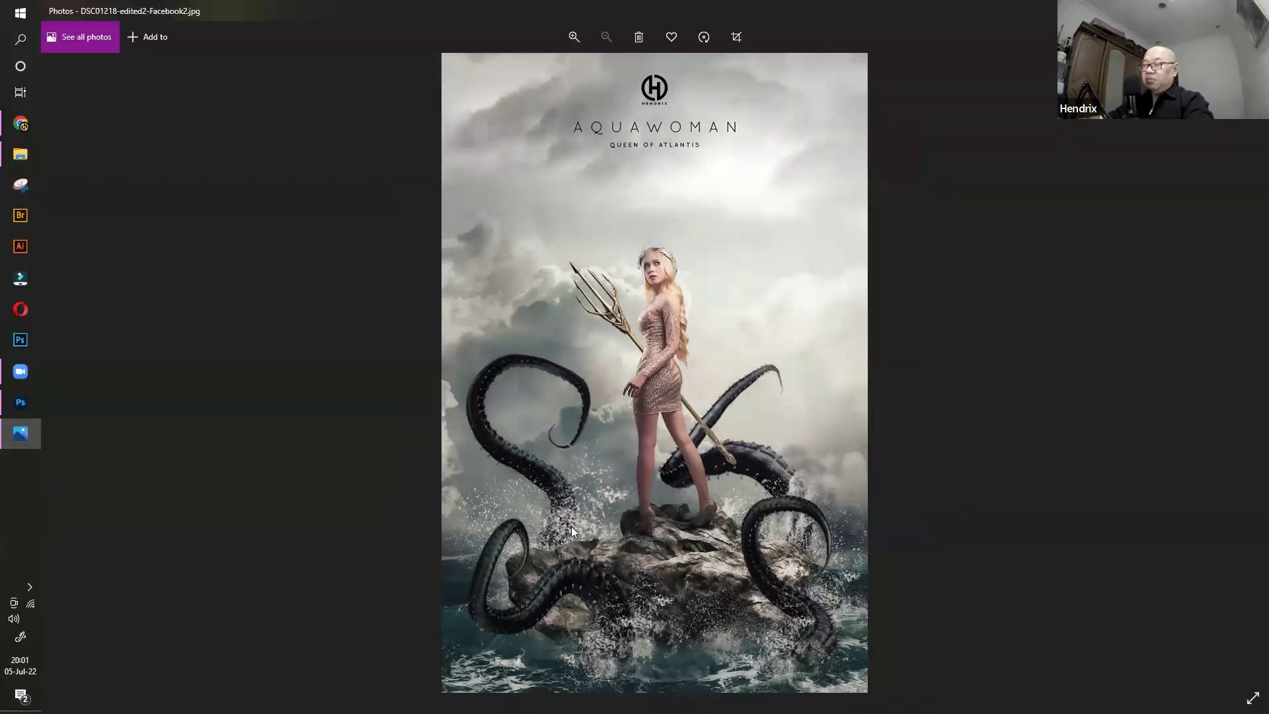
Examine the two Barbie Soccer montages, checking the standing model's hair and cutout edges against the sky up close
key(Right)
key(Right)
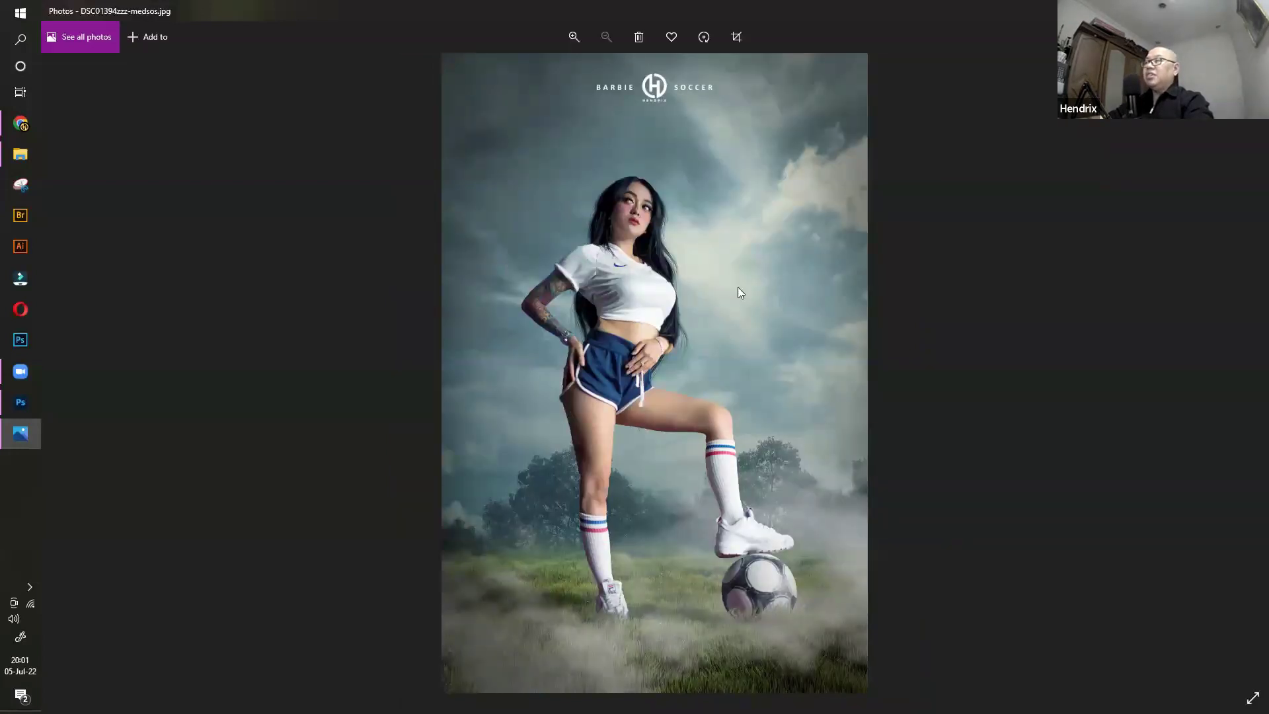
scroll(698, 255, up, 2)
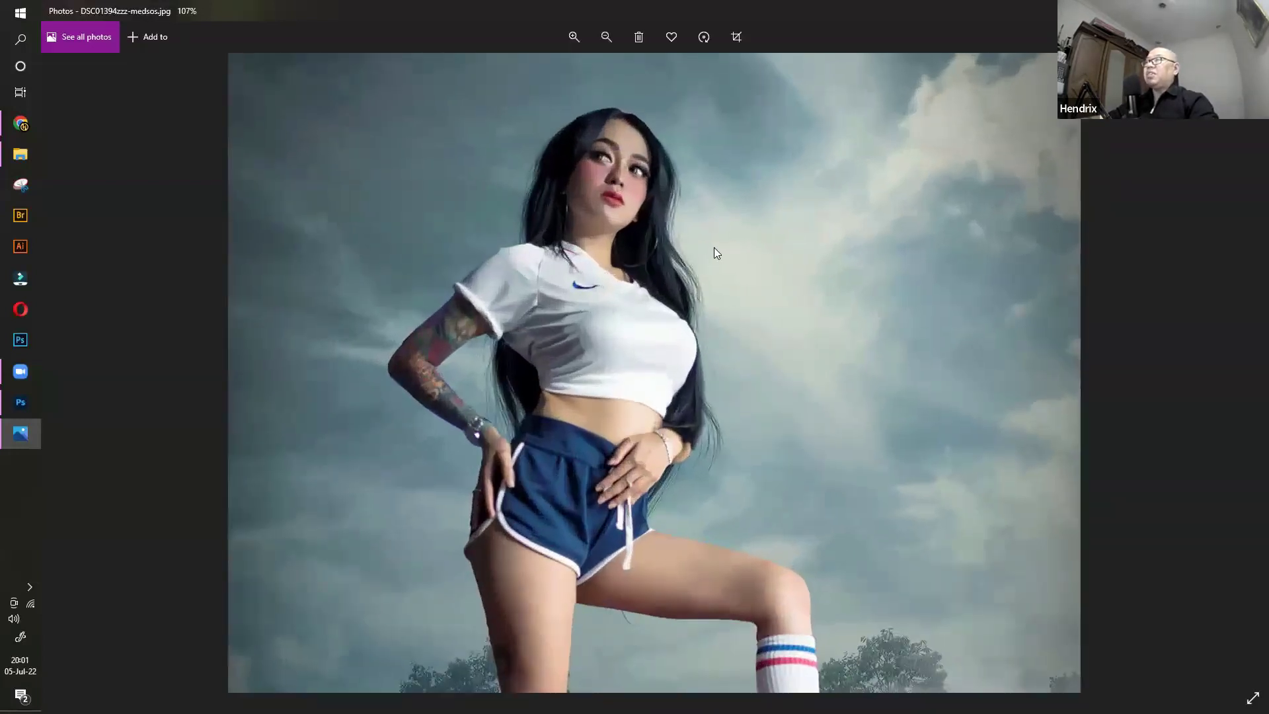
scroll(715, 247, up, 3)
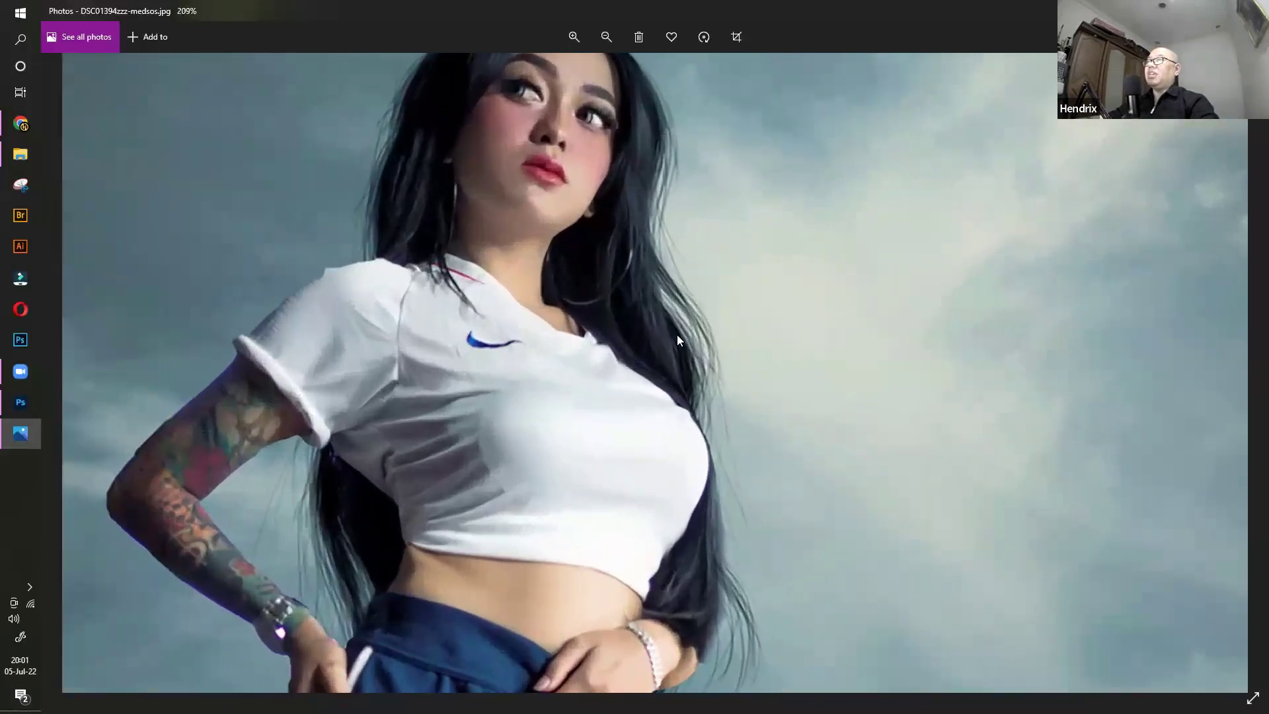
scroll(733, 312, down, 4)
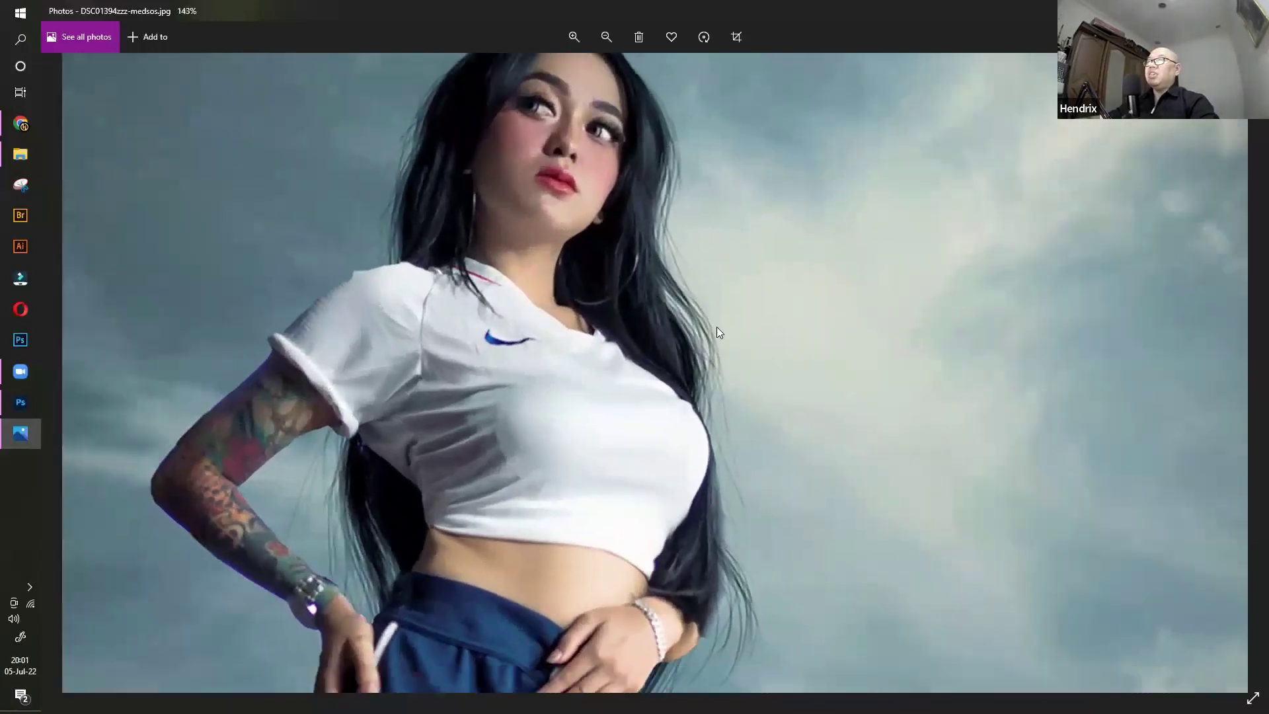
key(Right)
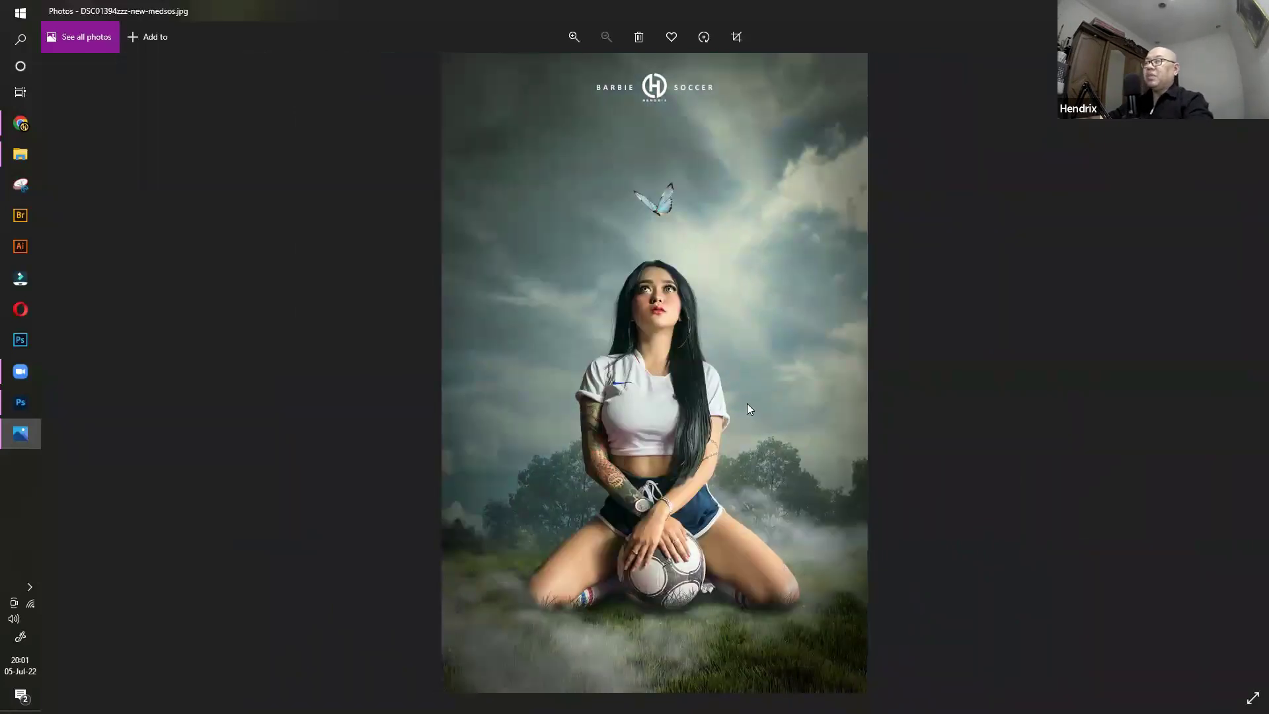
Examine the montages from Romantic Airport through the No Where to Run movie poster to the motorcycle street portrait
key(Right)
key(Right)
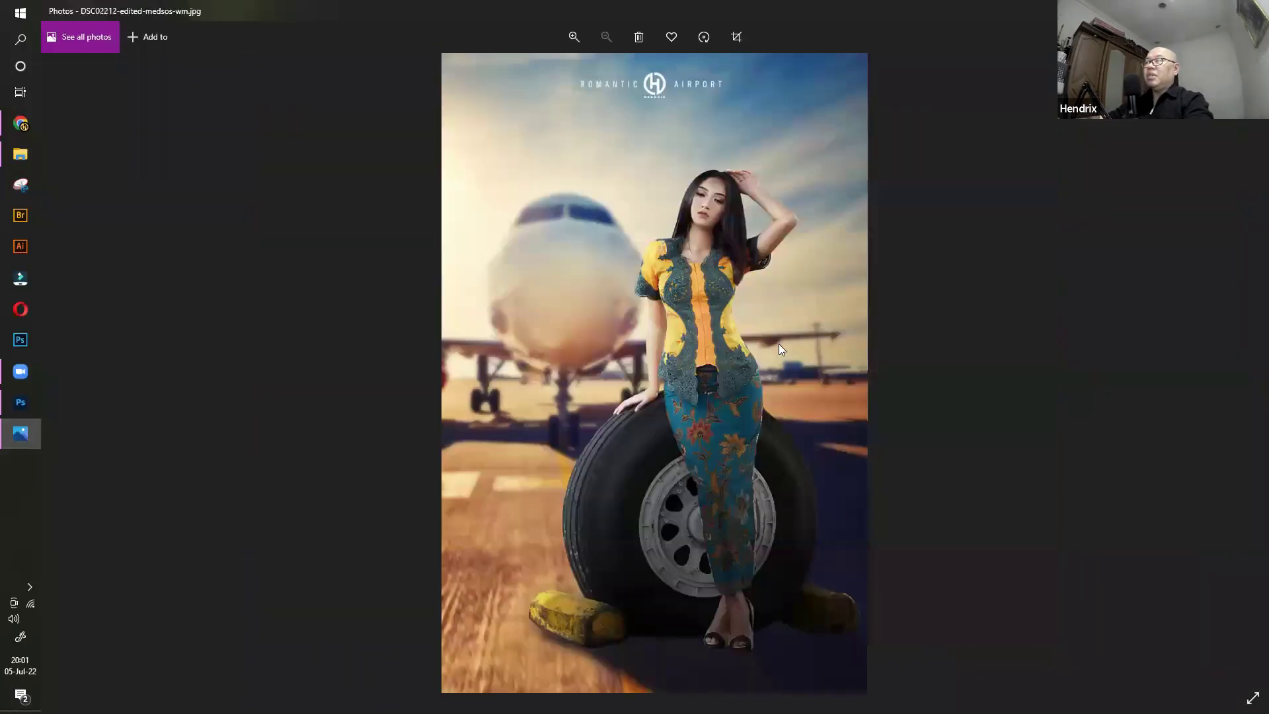
key(Right)
key(Right)
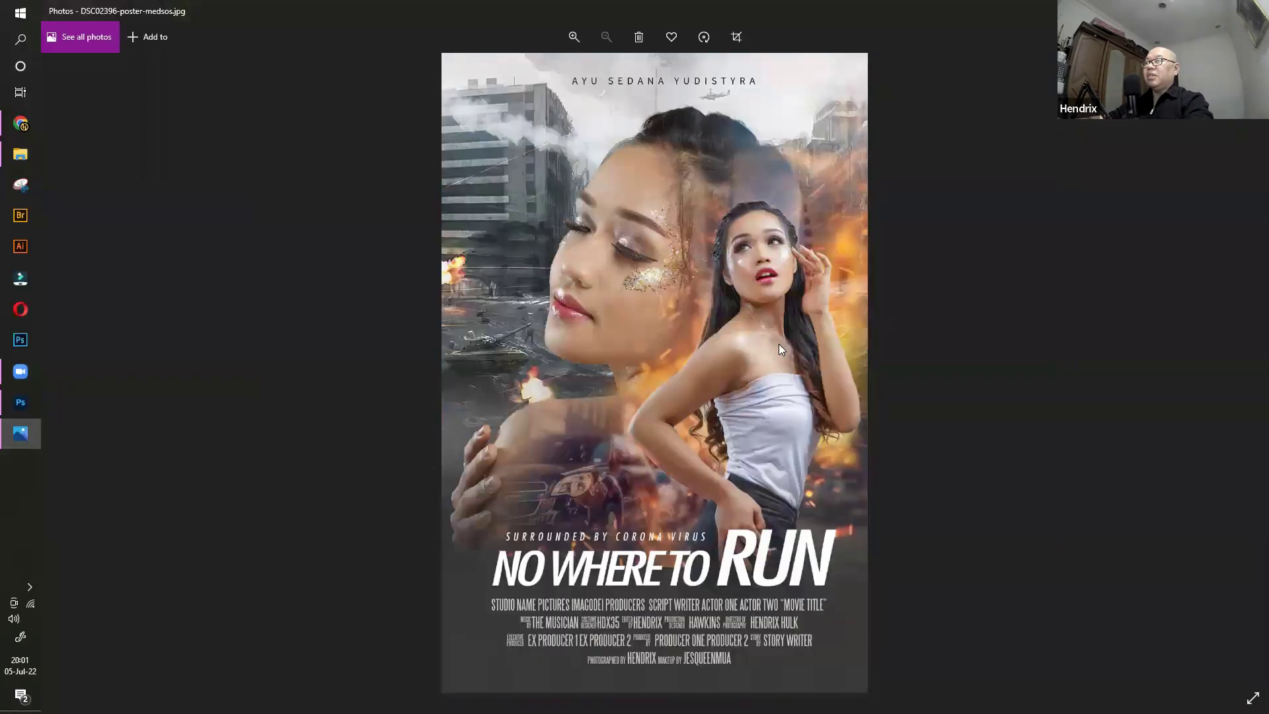
key(Right)
key(Right)
key(Right)
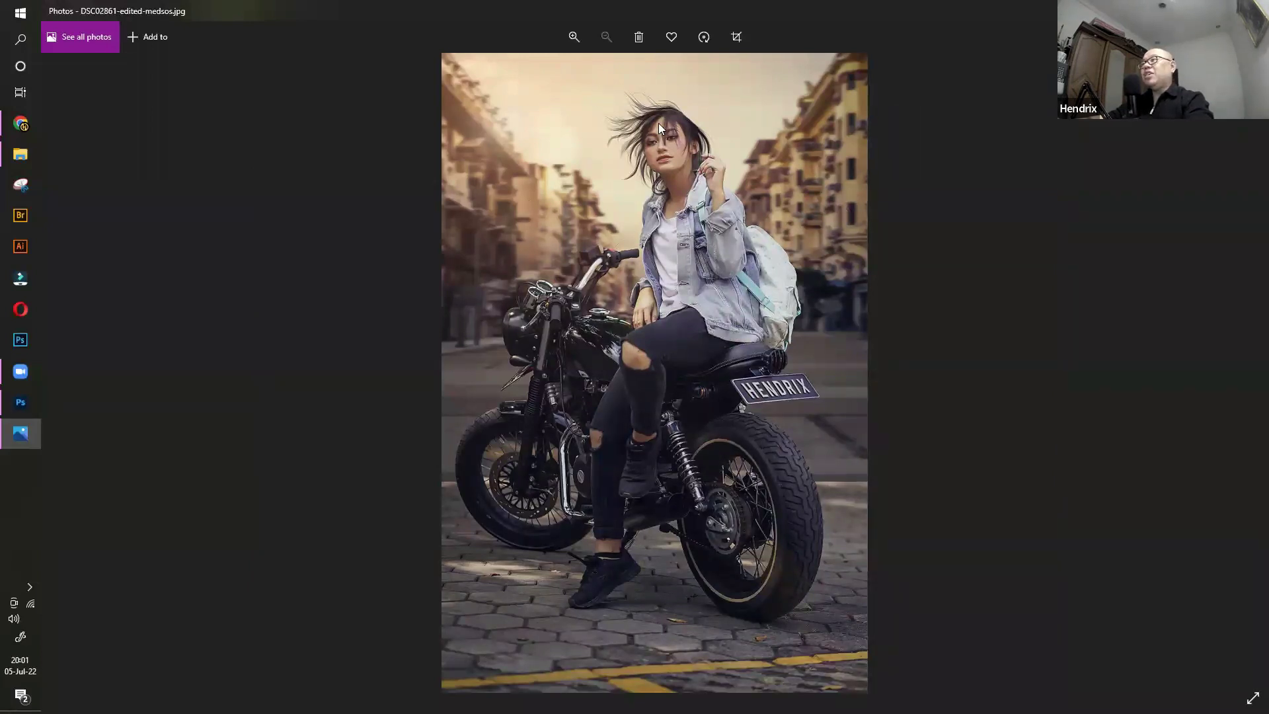
Examine the montages from Saika Magoichi through the violin portrait, Final Fantasy VII and the forest stump scene to Tomb Raider
key(Right)
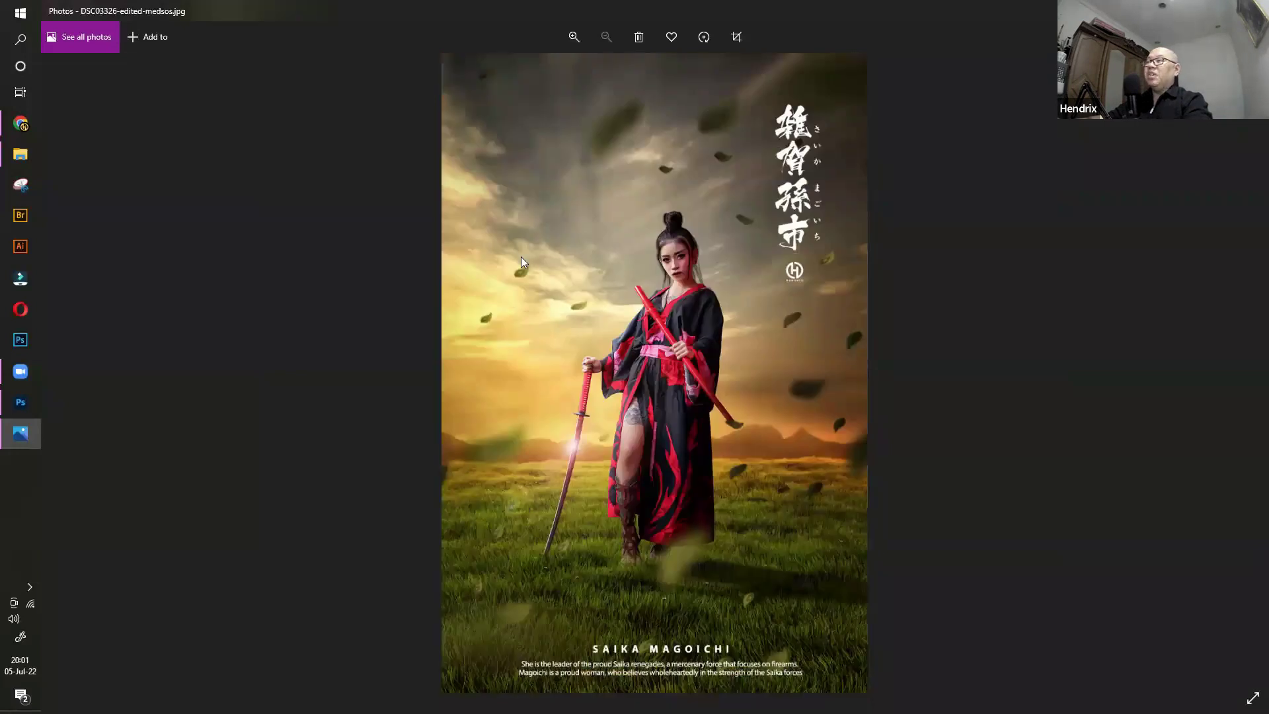
key(Right)
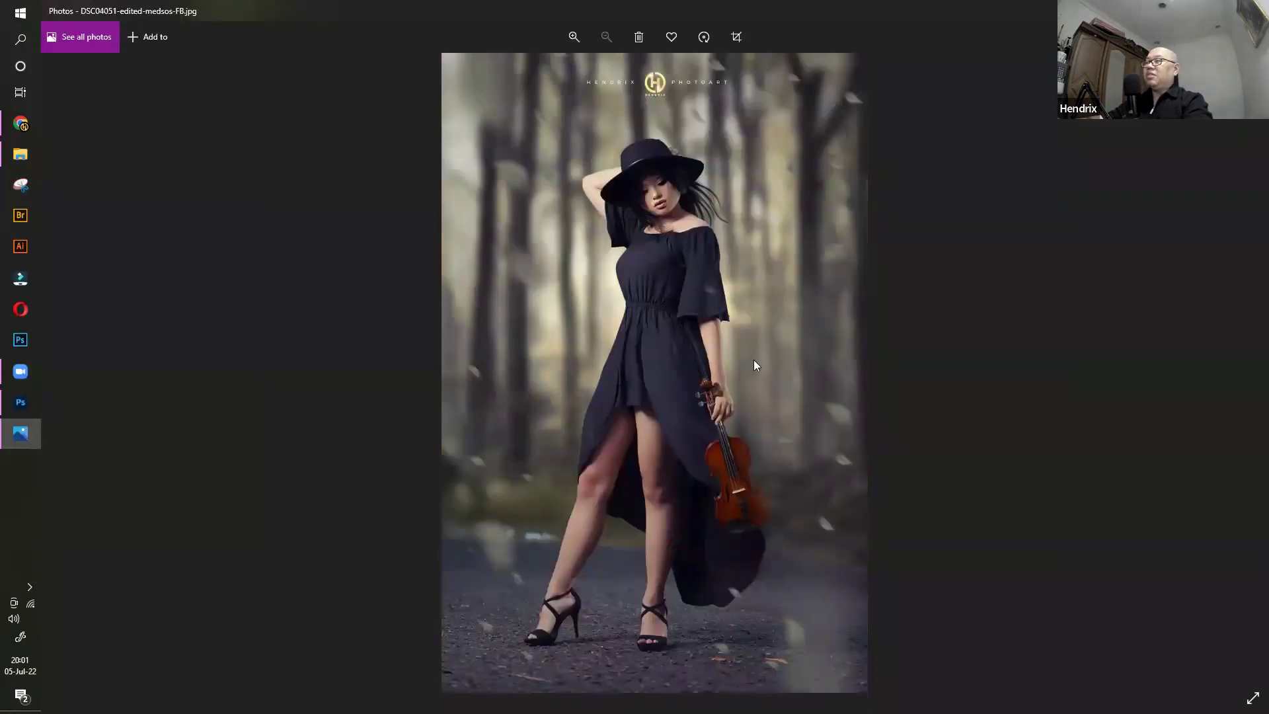
key(Right)
key(Right)
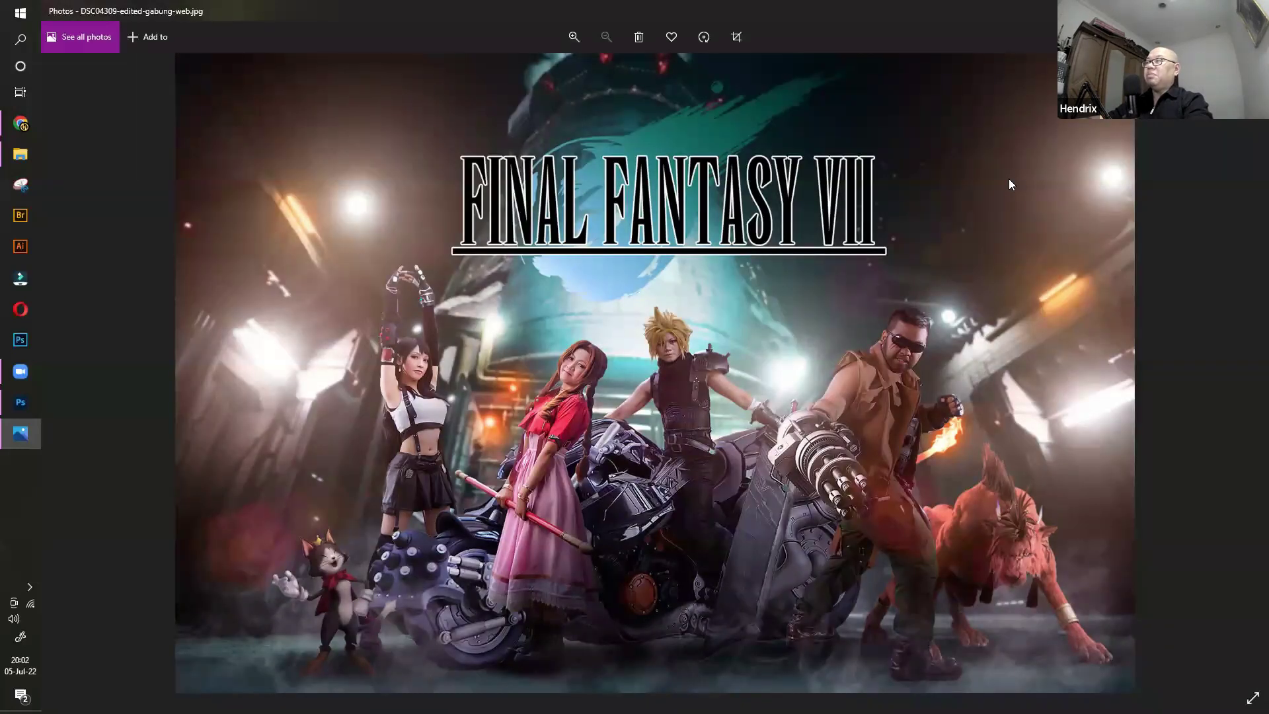
key(Right)
key(Right)
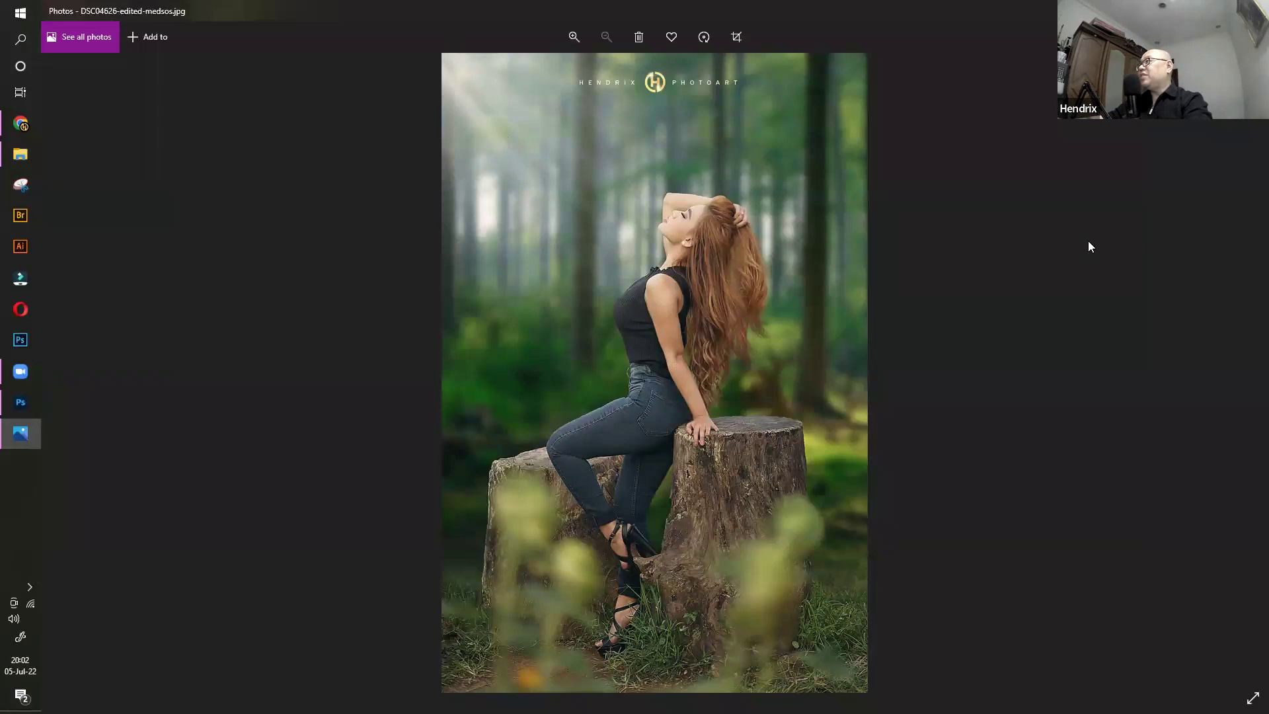
key(Right)
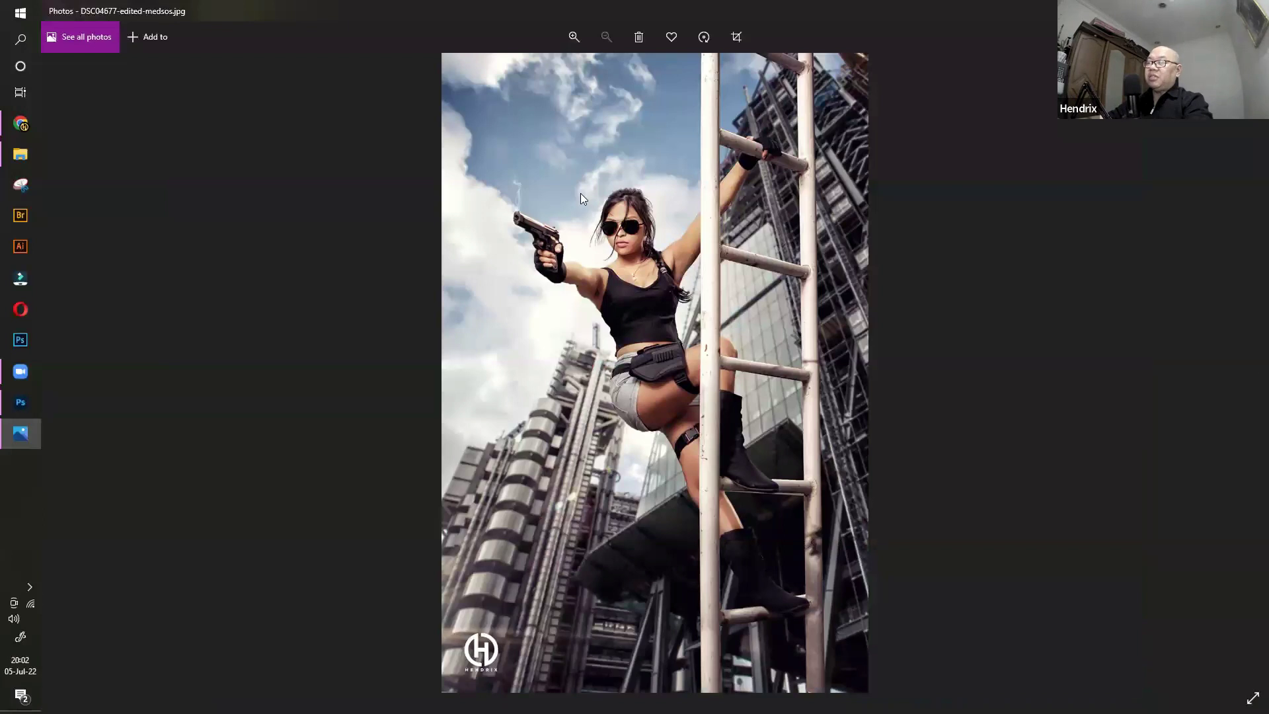
key(Right)
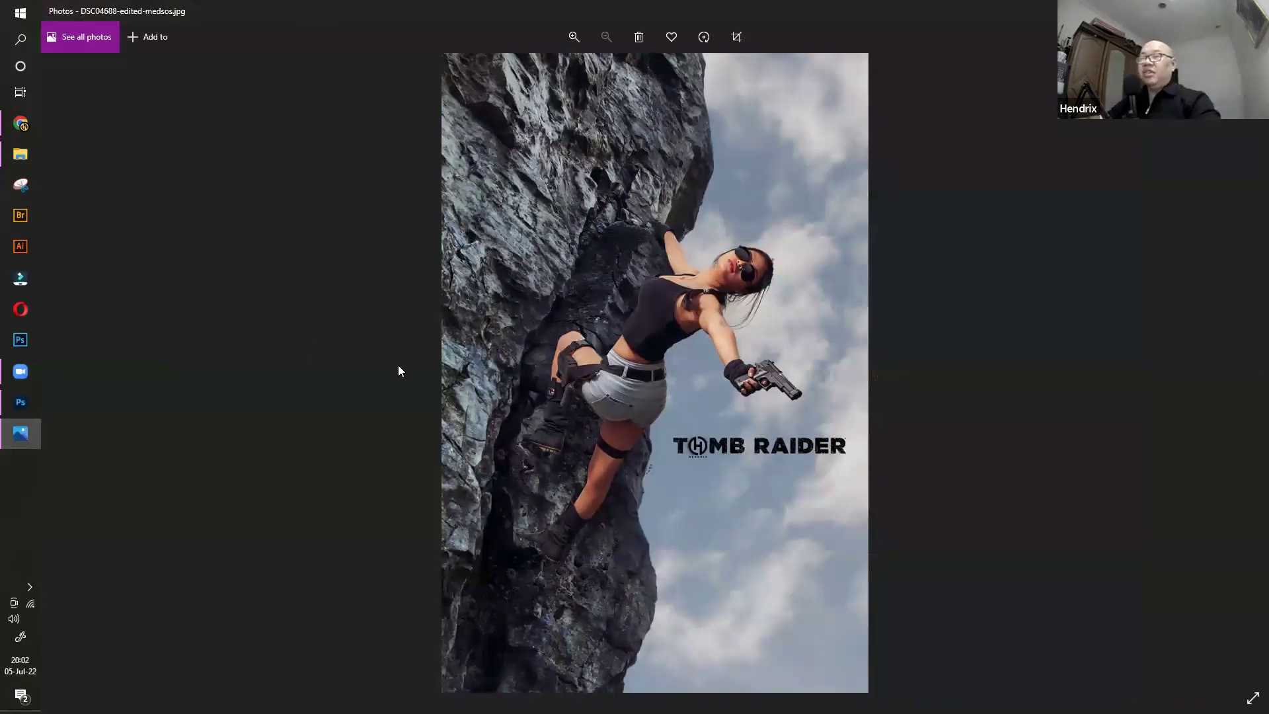
Return to the Contoh DI om HDX folder and open the flying noodle montage DSC07753-edited2-lowress
key(alt+Tab)
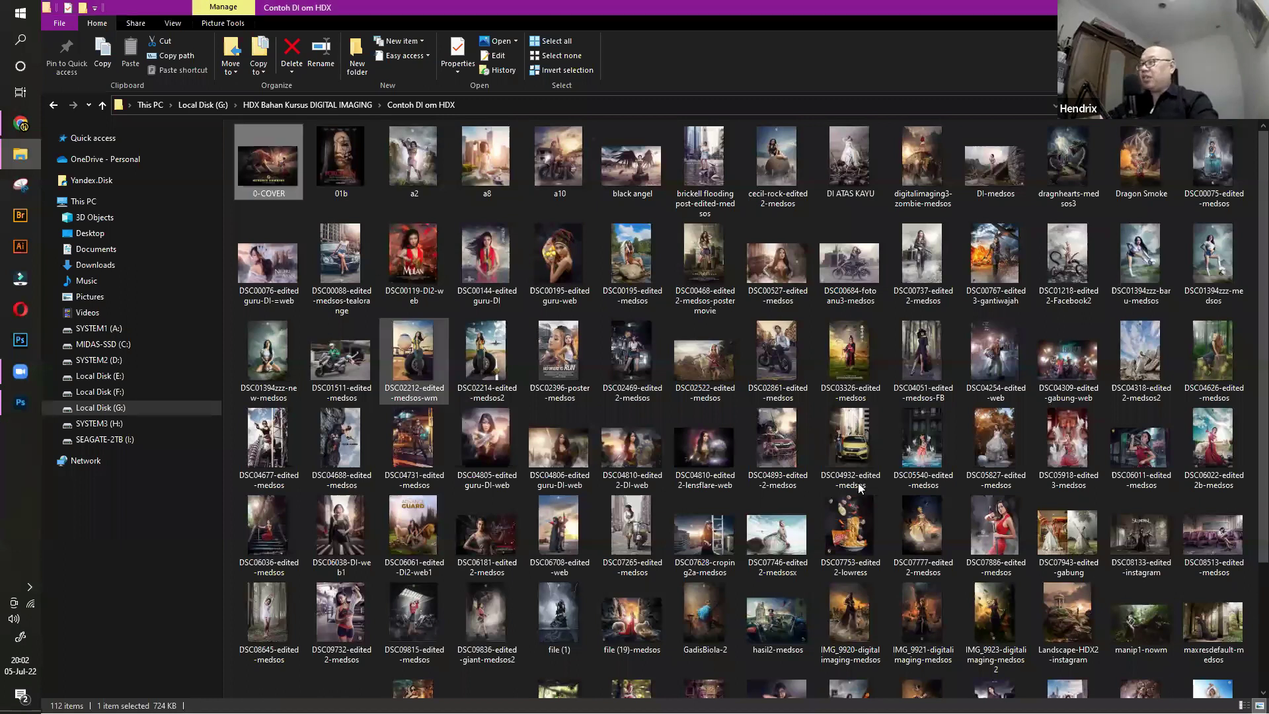
click(851, 531)
double_click(851, 535)
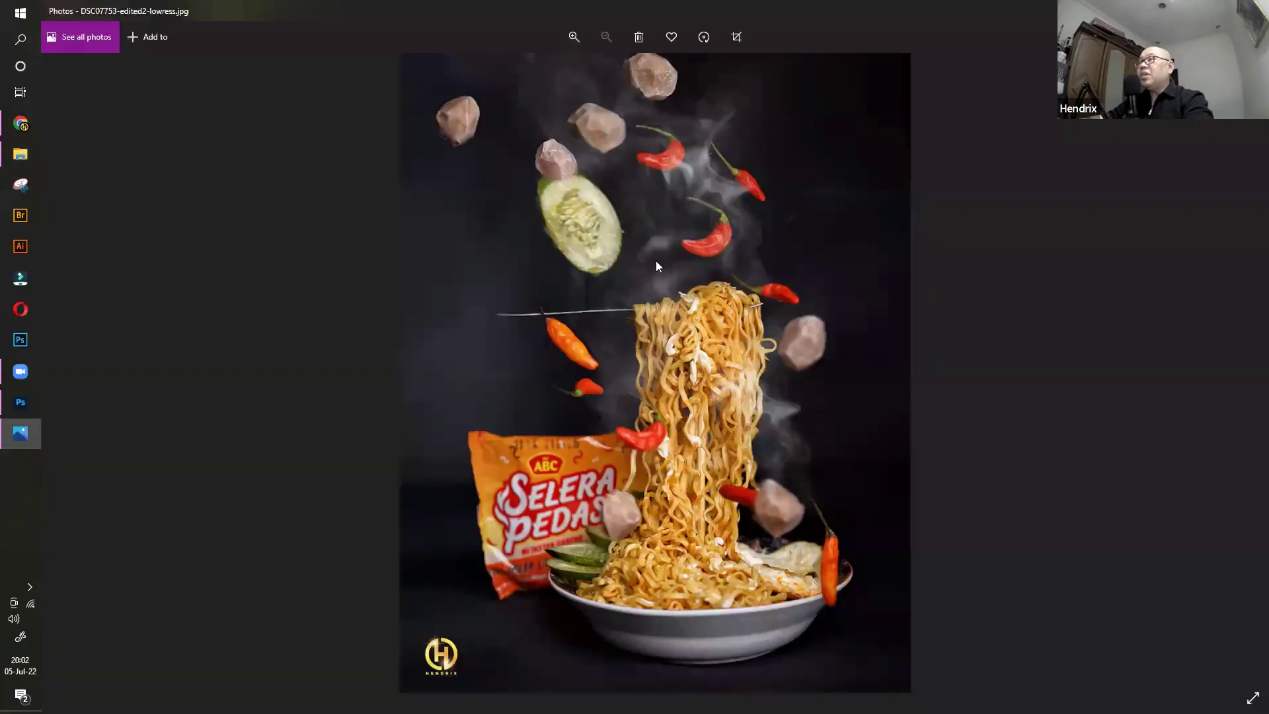